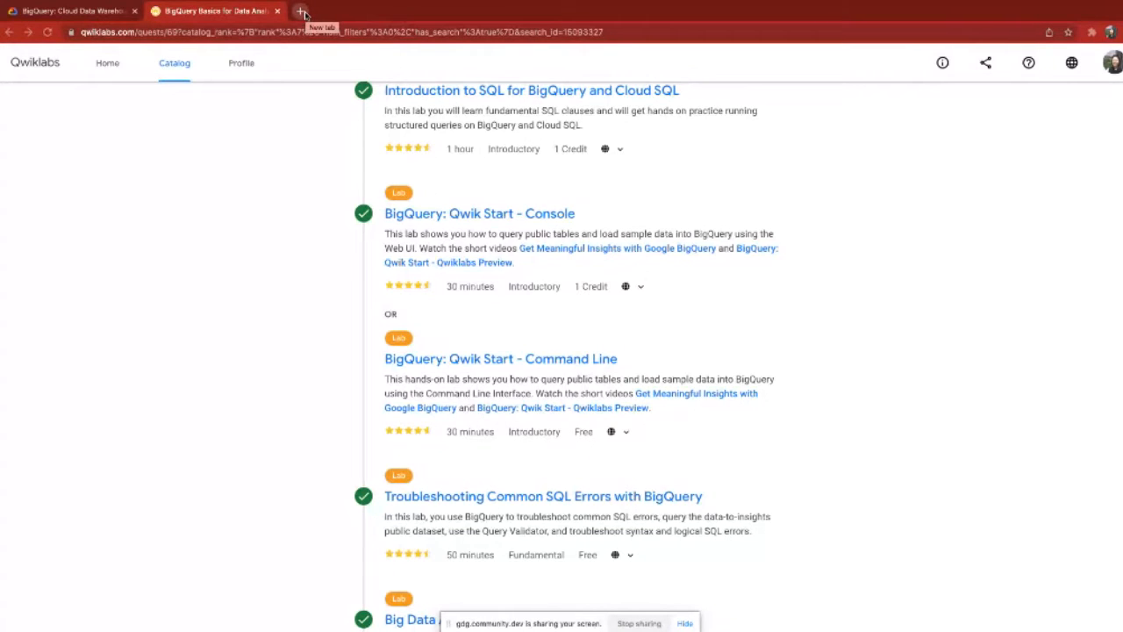
Step: Open the Qwiklabs home page in a new browser tab
click(301, 11)
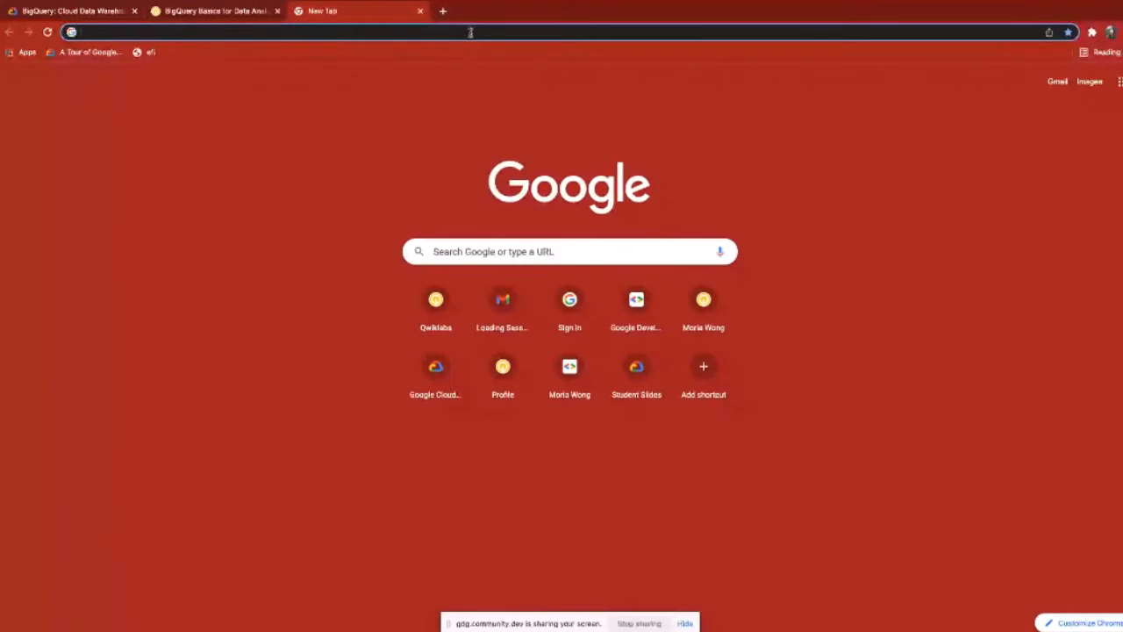
click(361, 27)
text(qw)
key(Return)
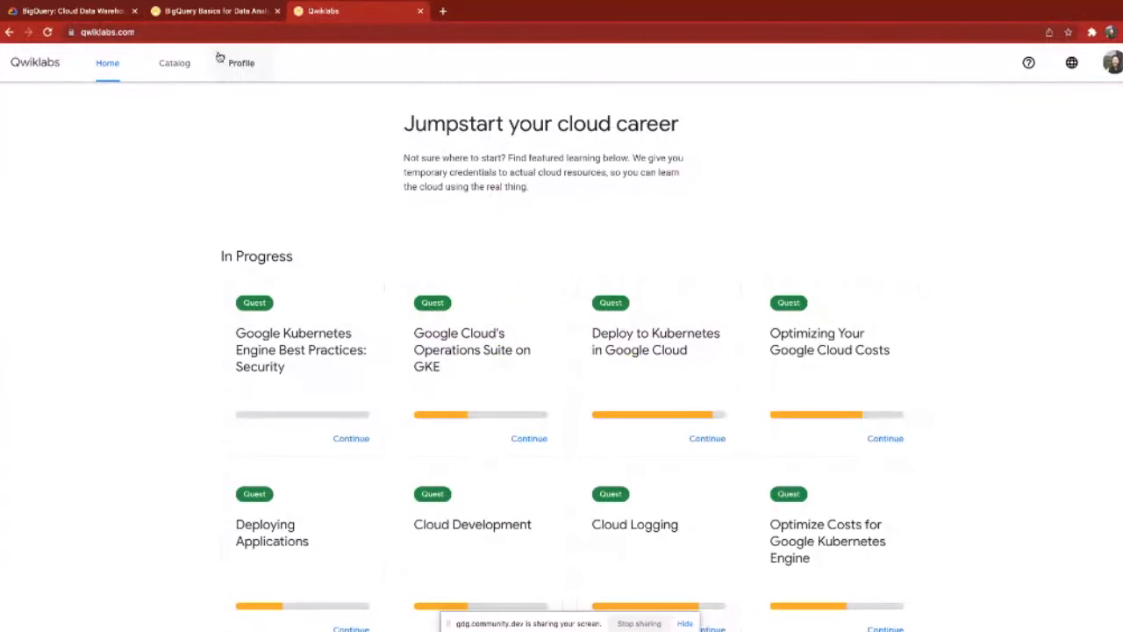
click(306, 32)
key(BackSpace)
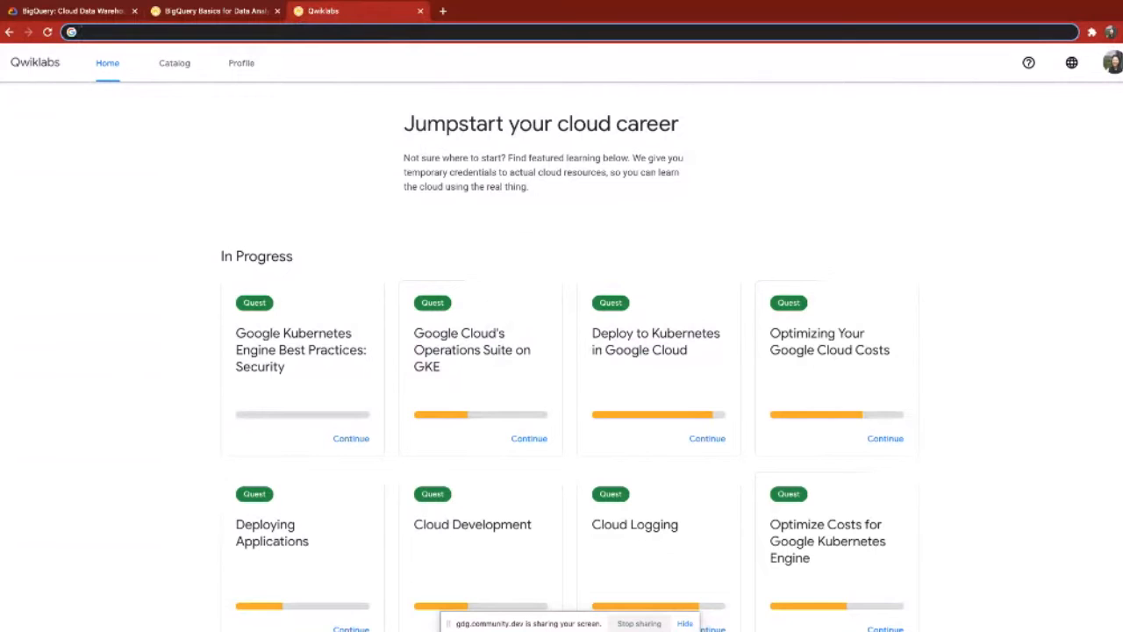
key(super+Tab)
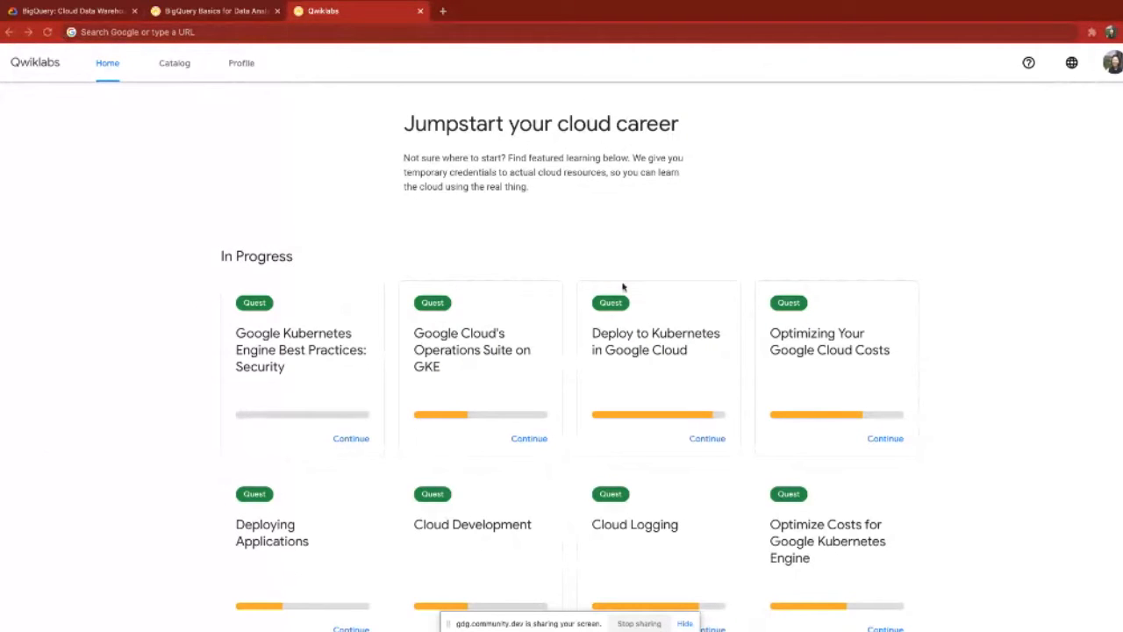
Step: Open the Qwiklabs catalog and search the learning activities for "bigquery"
click(175, 65)
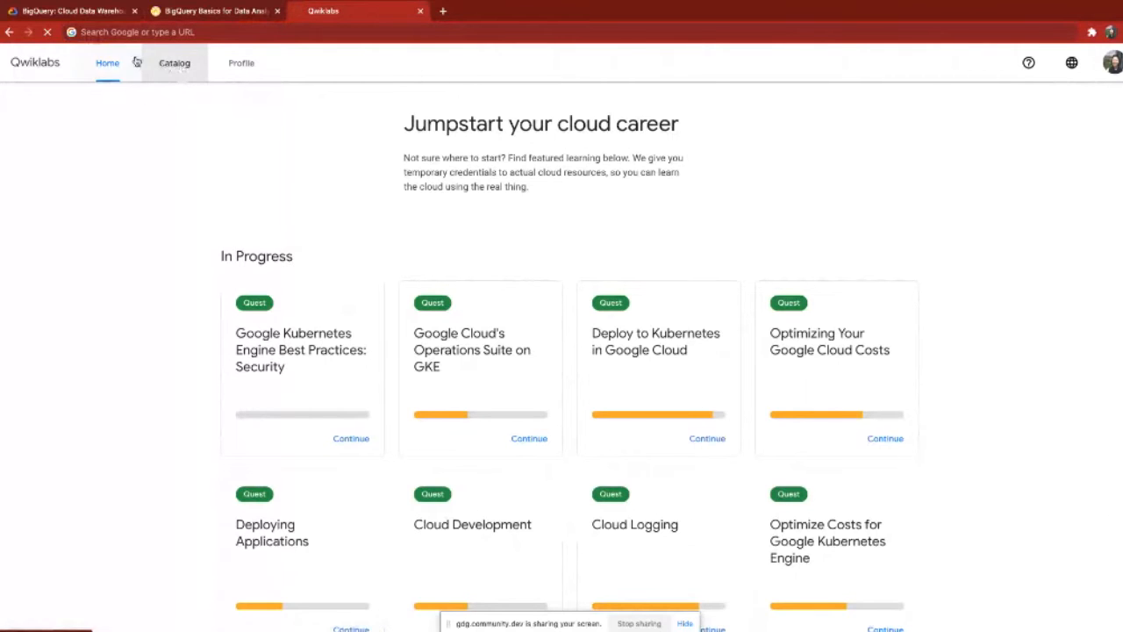
click(181, 66)
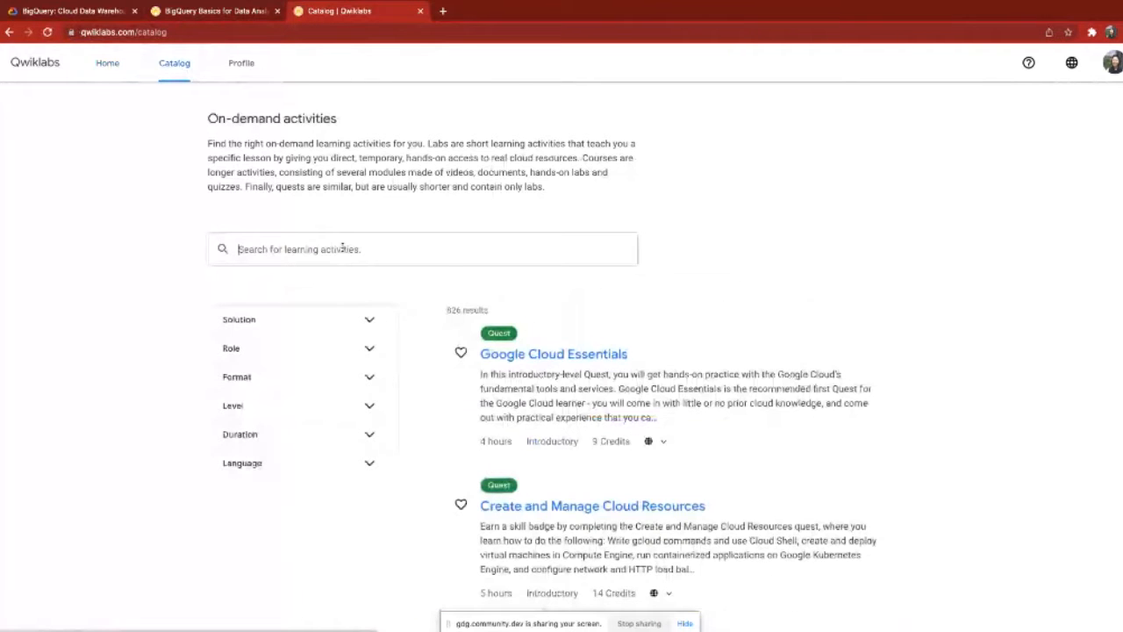
text(bigquery)
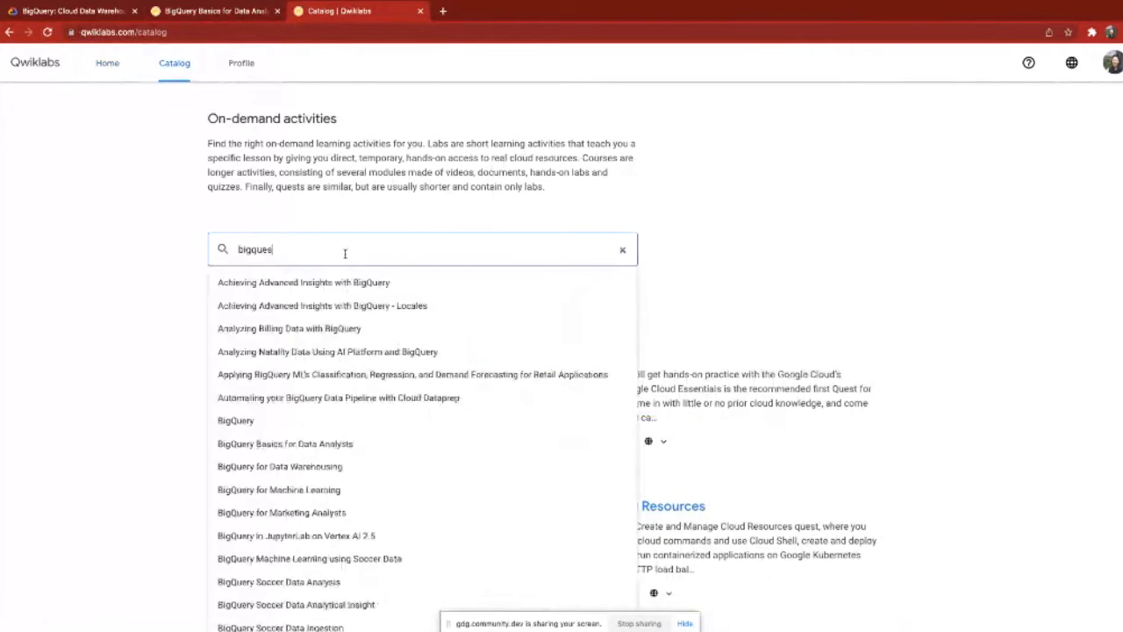
key(ctrl+a)
text(bigq)
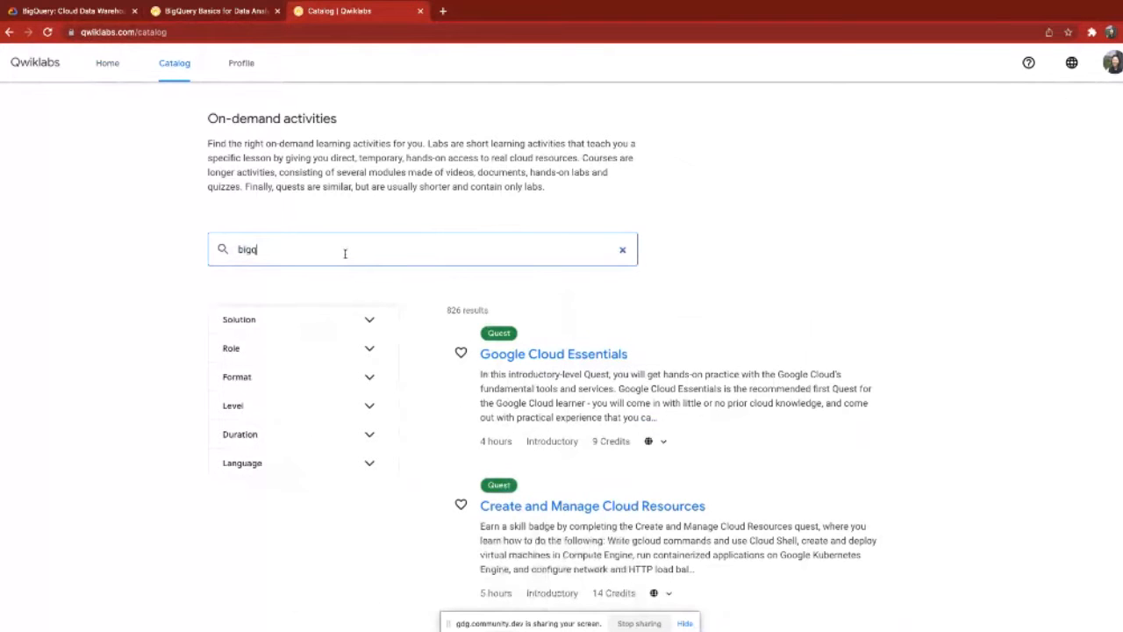
text(uer)
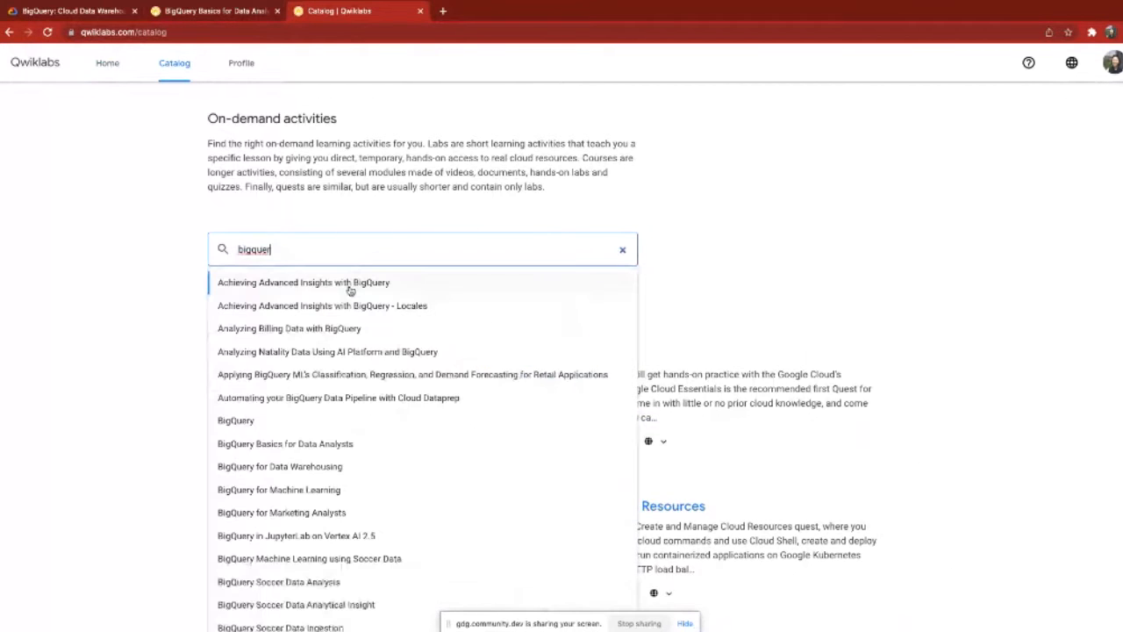
text(y)
key(Return)
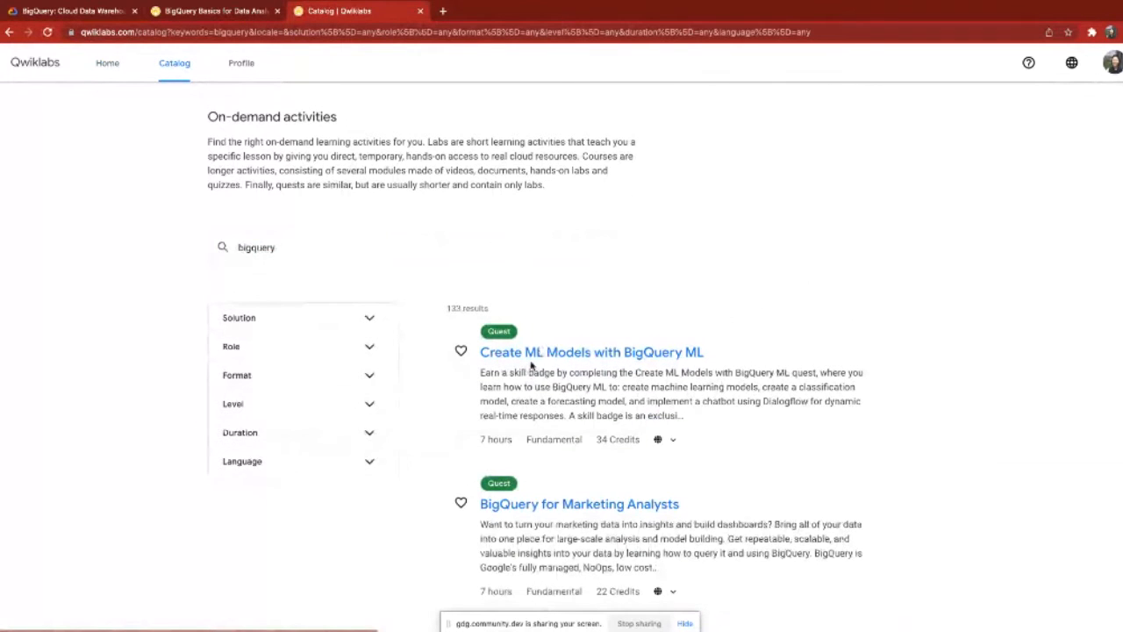
Step: Find the "BigQuery Basics for Data Analysts" quest among the catalog results and open it
scroll(530, 365, down, 1)
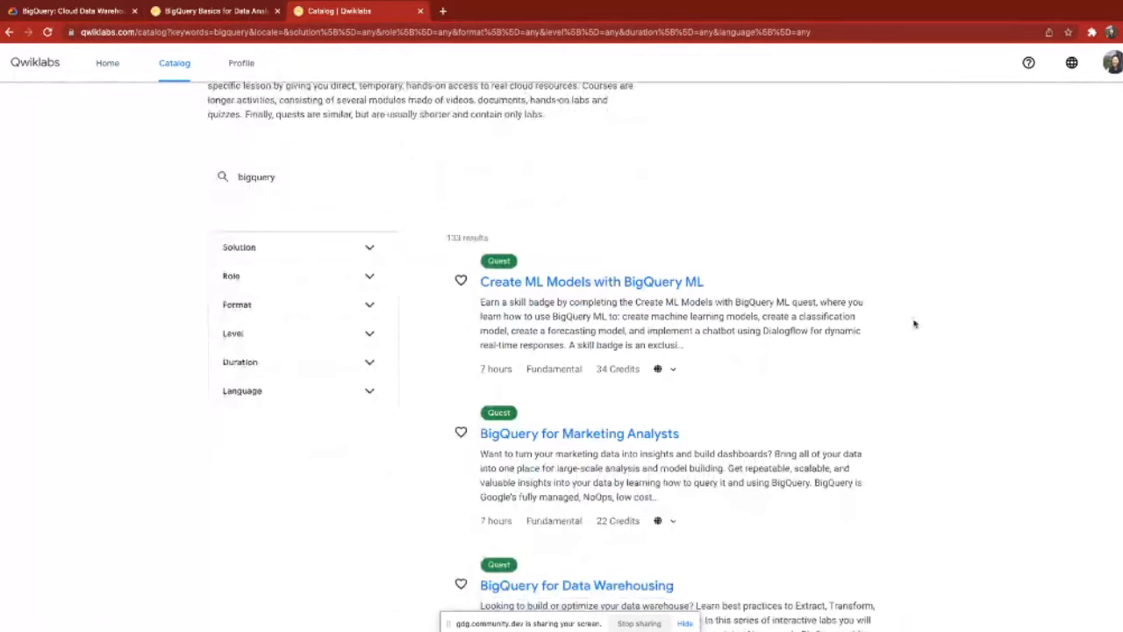
scroll(914, 324, down, 1)
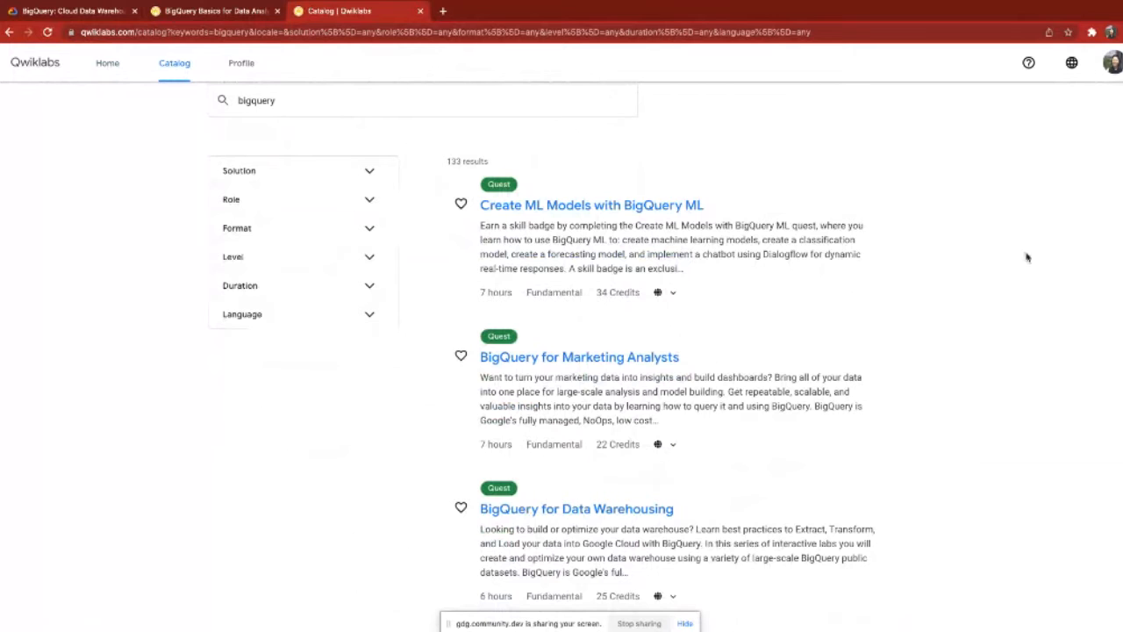
scroll(728, 413, down, 8)
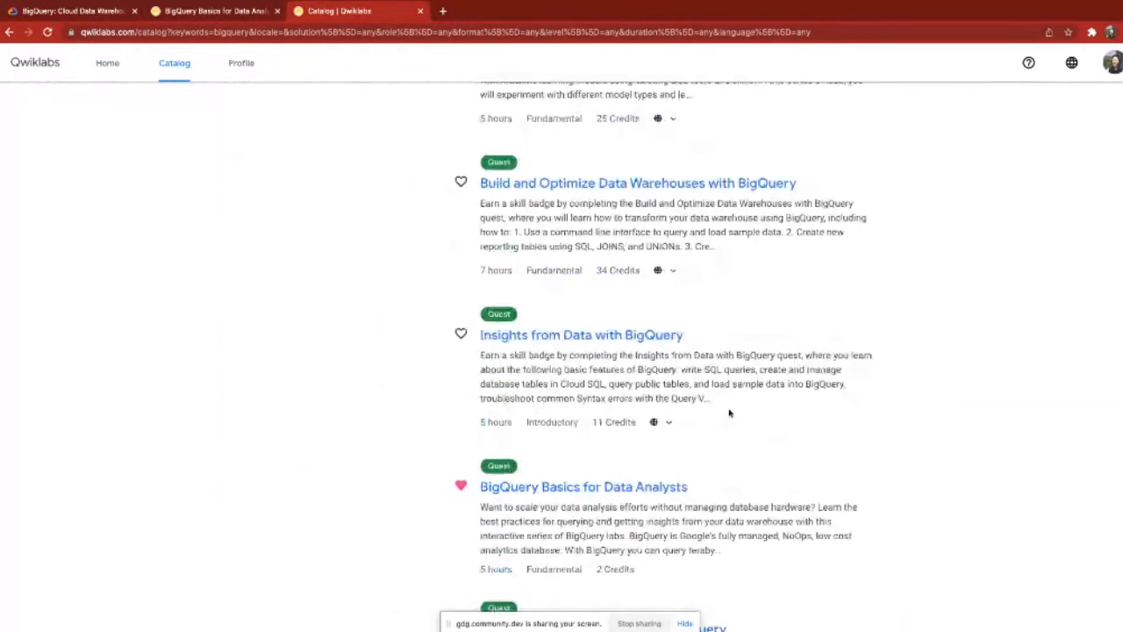
click(605, 488)
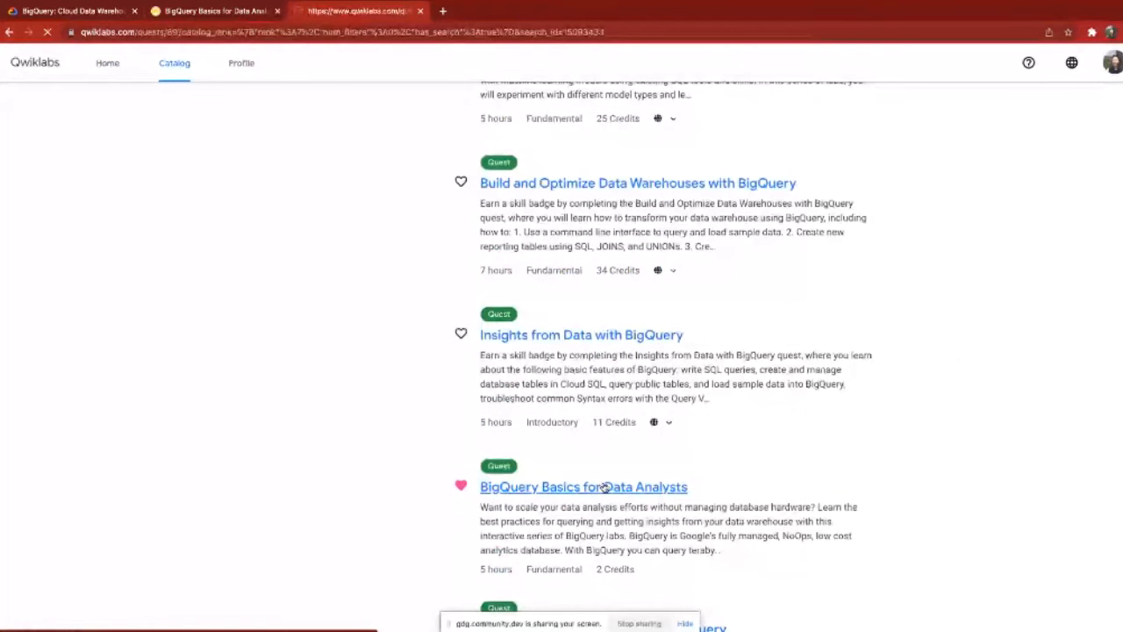
click(84, 32)
click(225, 33)
drag(225, 32, 81, 33)
key(BackSpace)
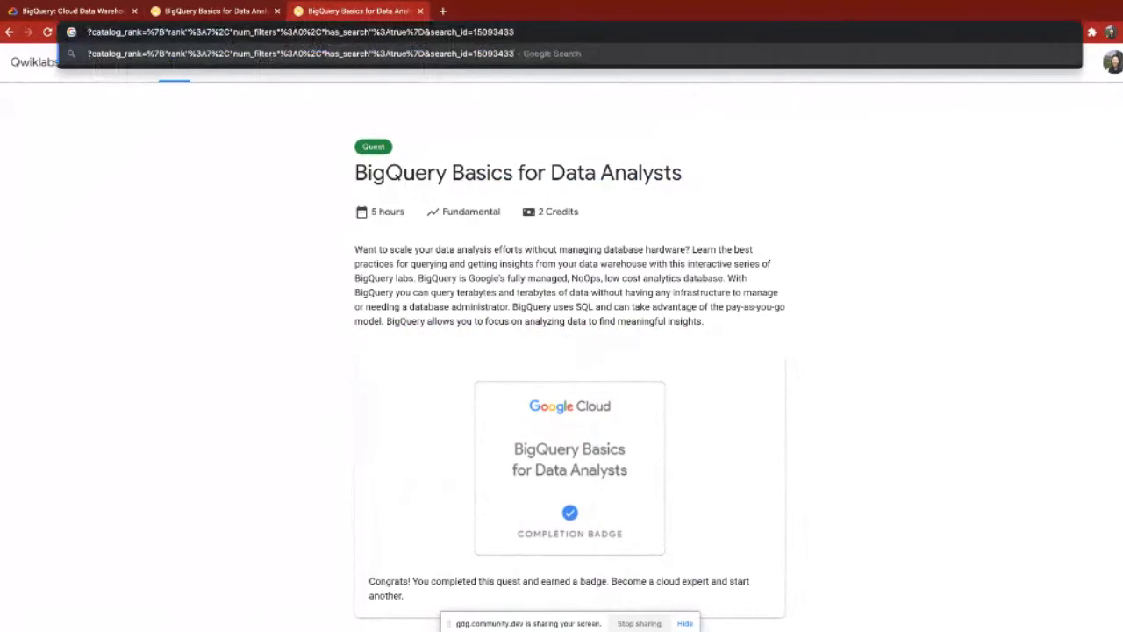
key(super+Tab)
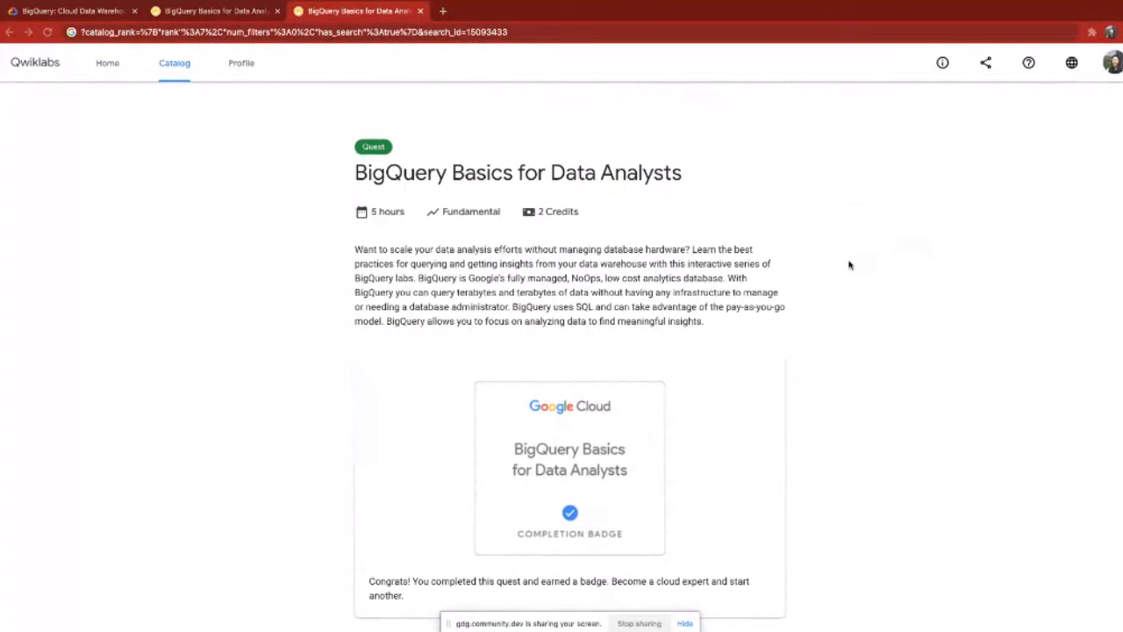
Step: Open the "BigQuery: Qwik Start - Console" lab from the quest's list of labs
scroll(849, 264, down, 4)
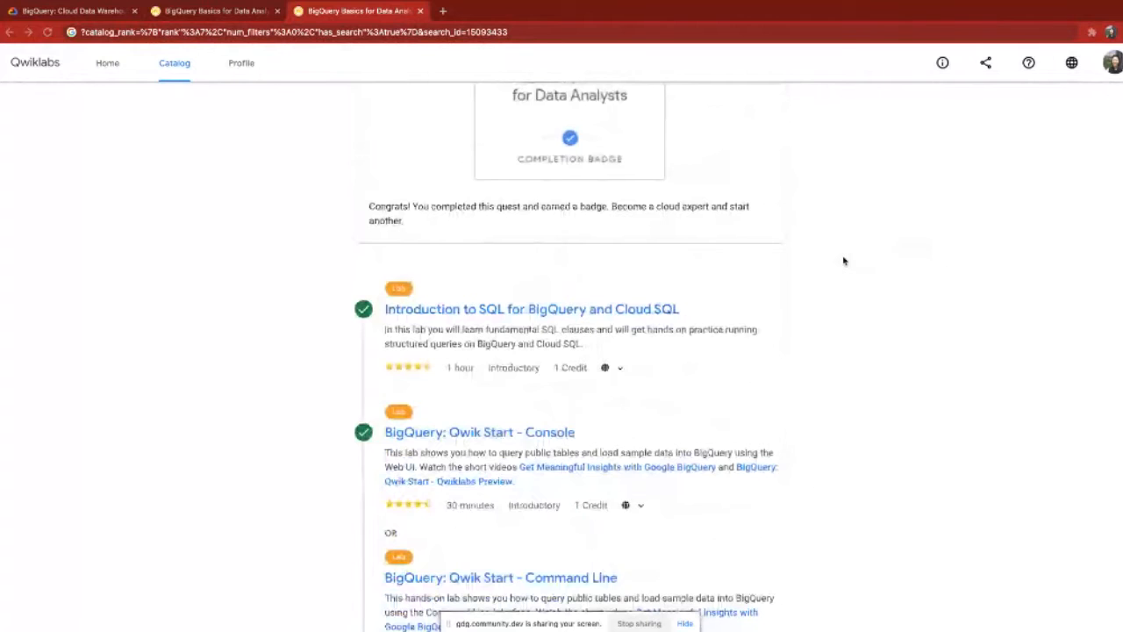
scroll(843, 261, down, 1)
scroll(791, 272, down, 1)
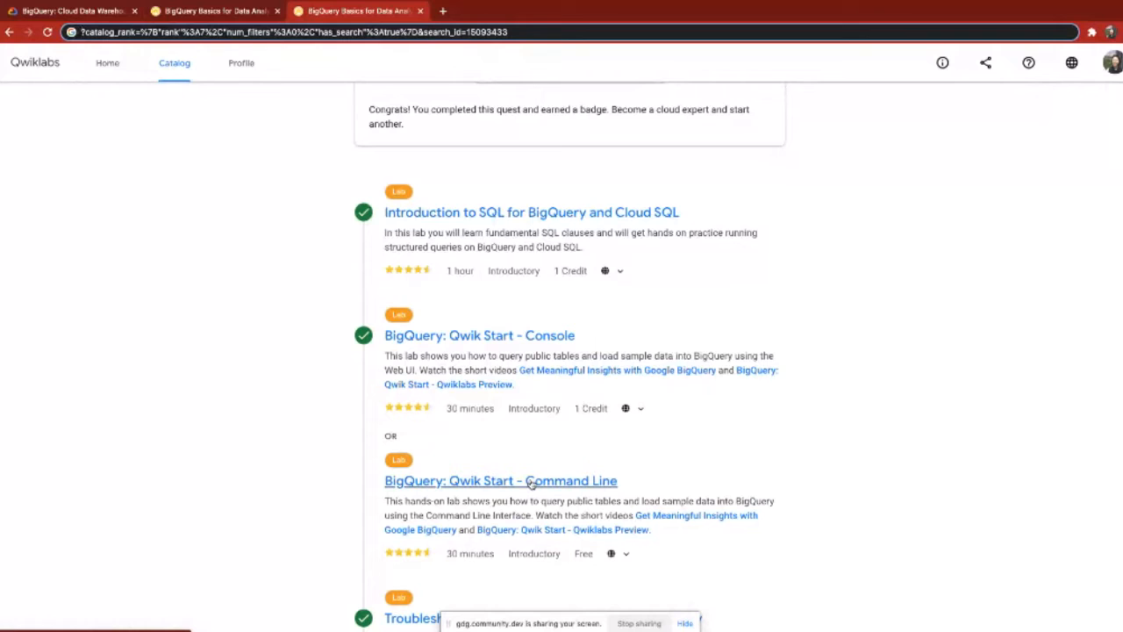
click(516, 337)
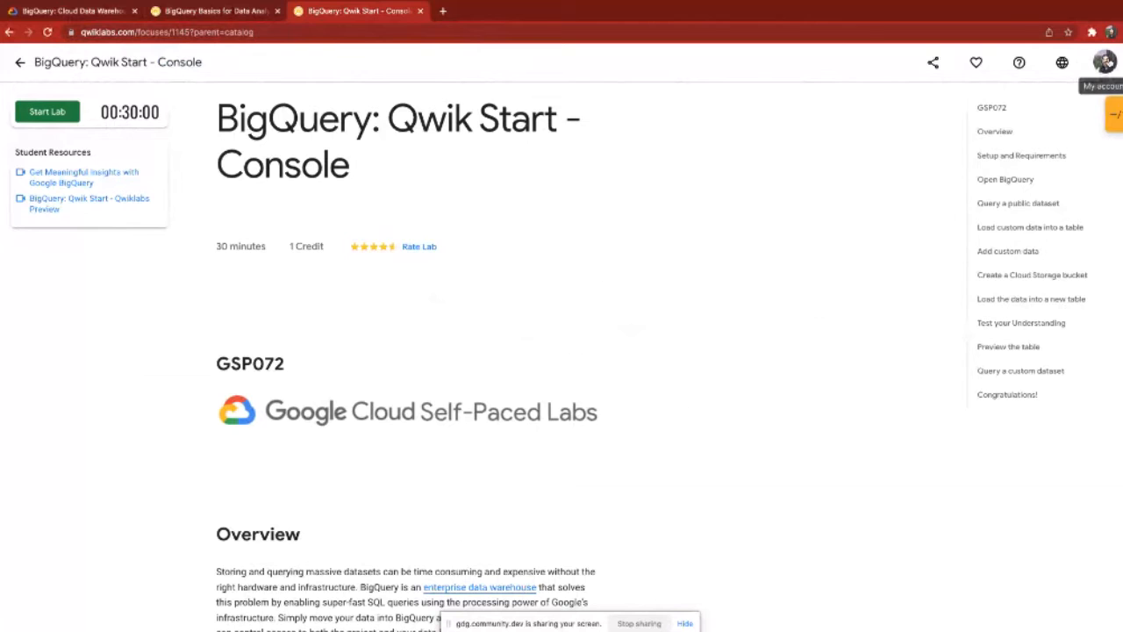
Step: Check the account's available credits and close the BigQuery Cloud Data Warehouse page
click(1106, 63)
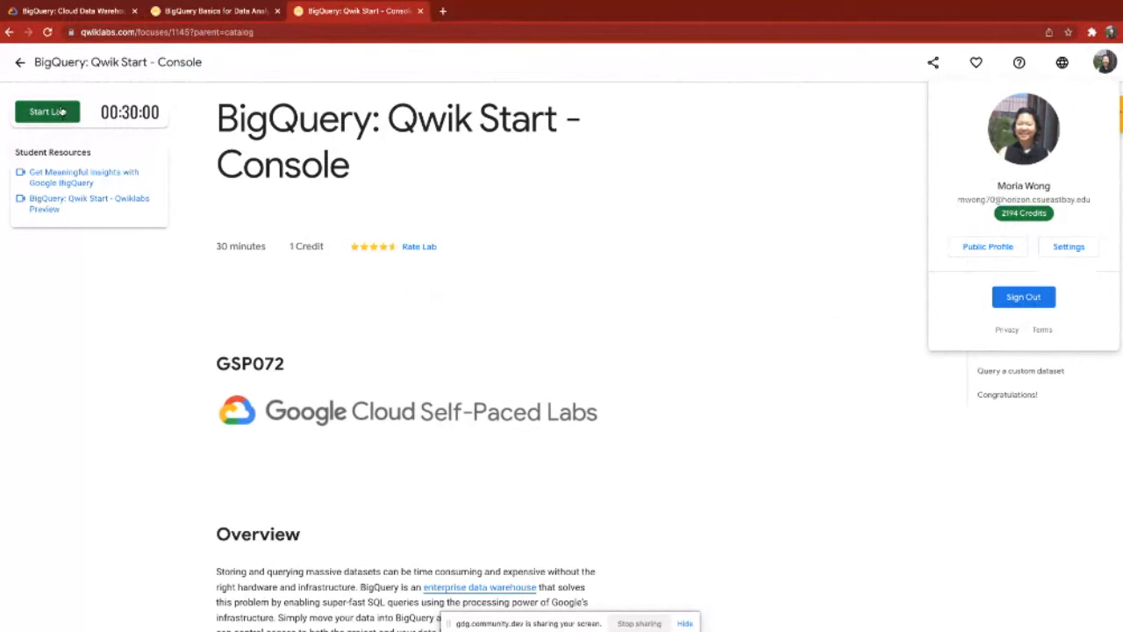
middle_click(69, 10)
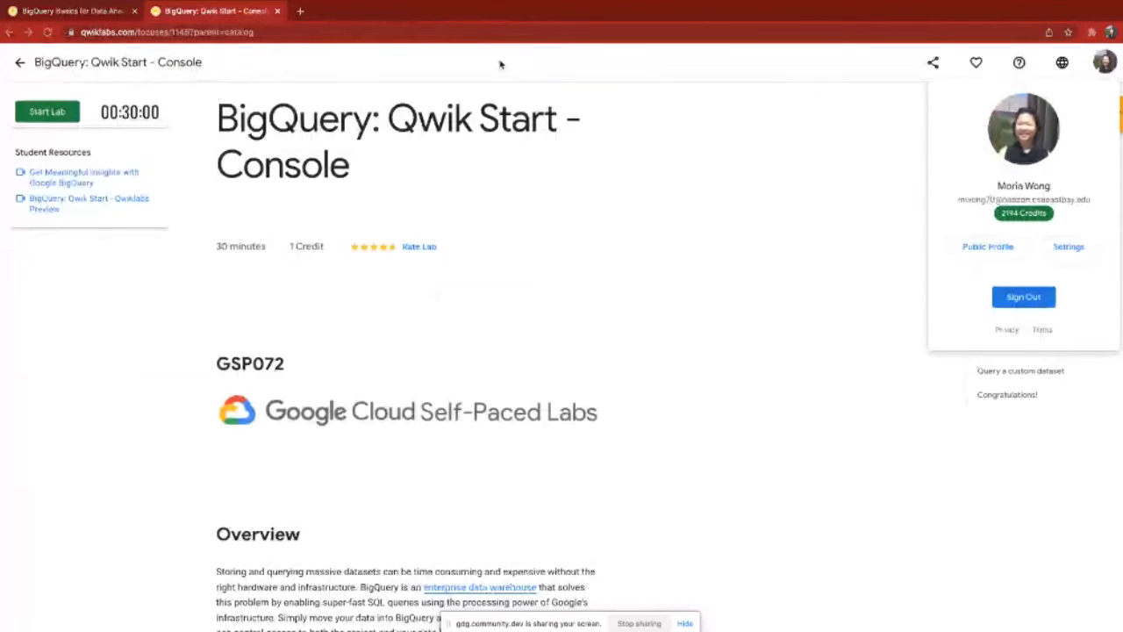
Step: Start the lab, pass the robot check by selecting the fire hydrant images, and launch it with 1 credit
click(46, 111)
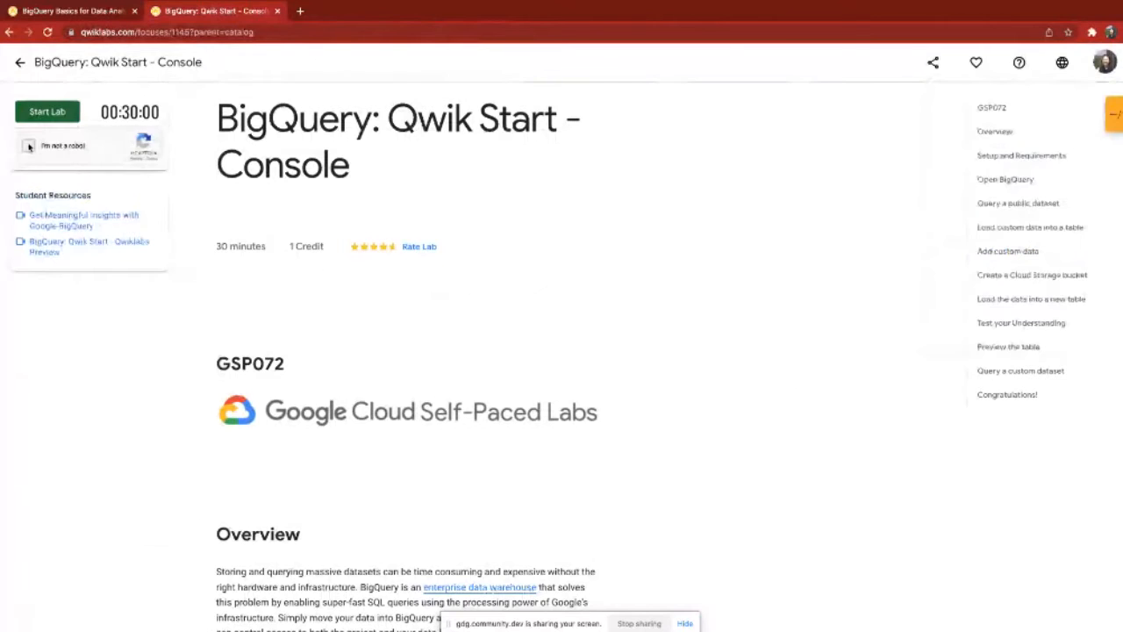
click(29, 146)
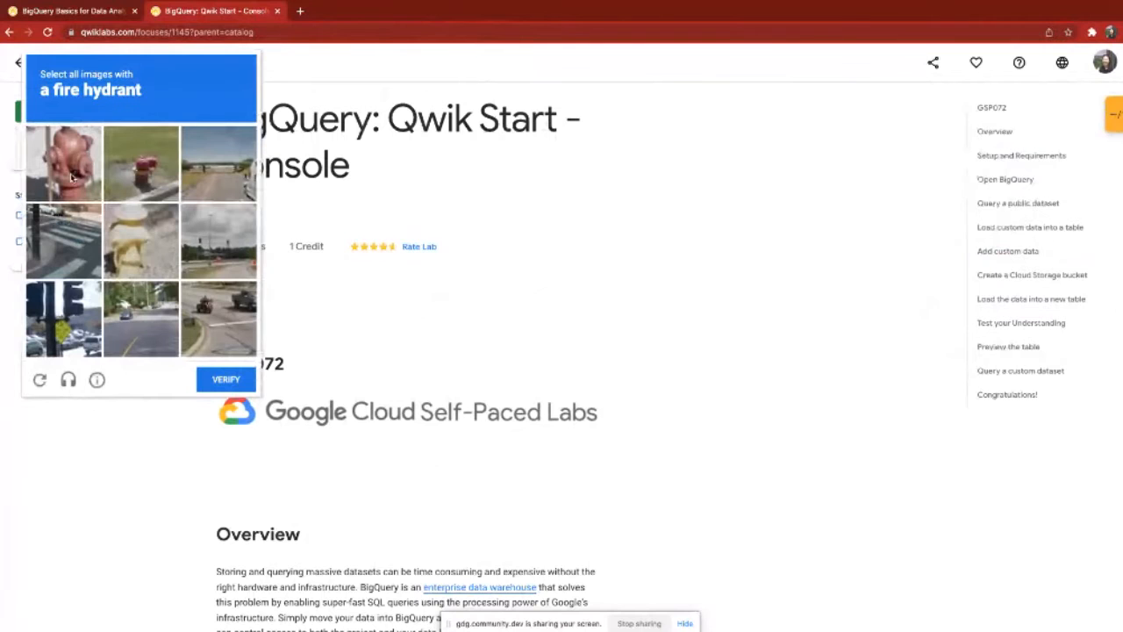
click(72, 178)
click(140, 163)
click(143, 248)
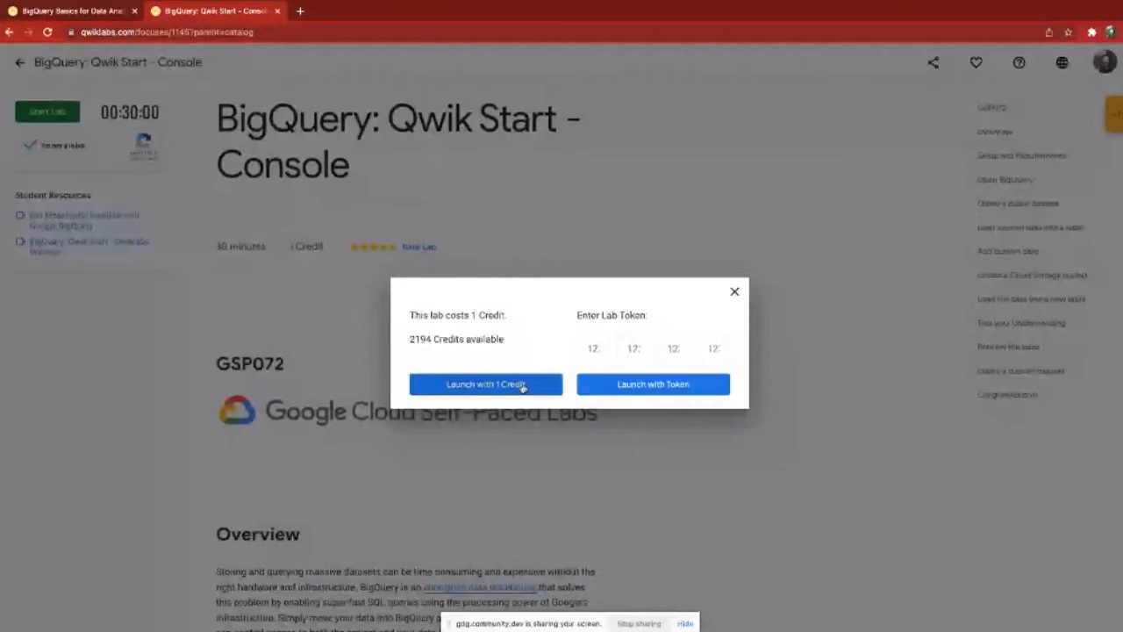
click(523, 387)
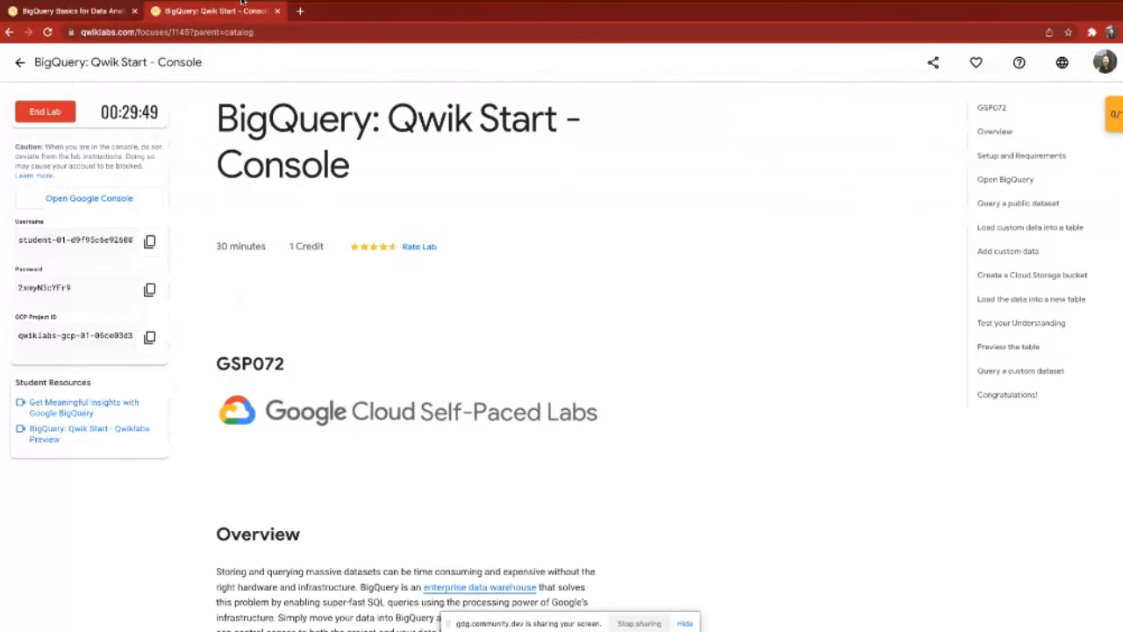
Step: Take the browser window out of full screen and tile it to the left half of the display
mouse_move(30, 16)
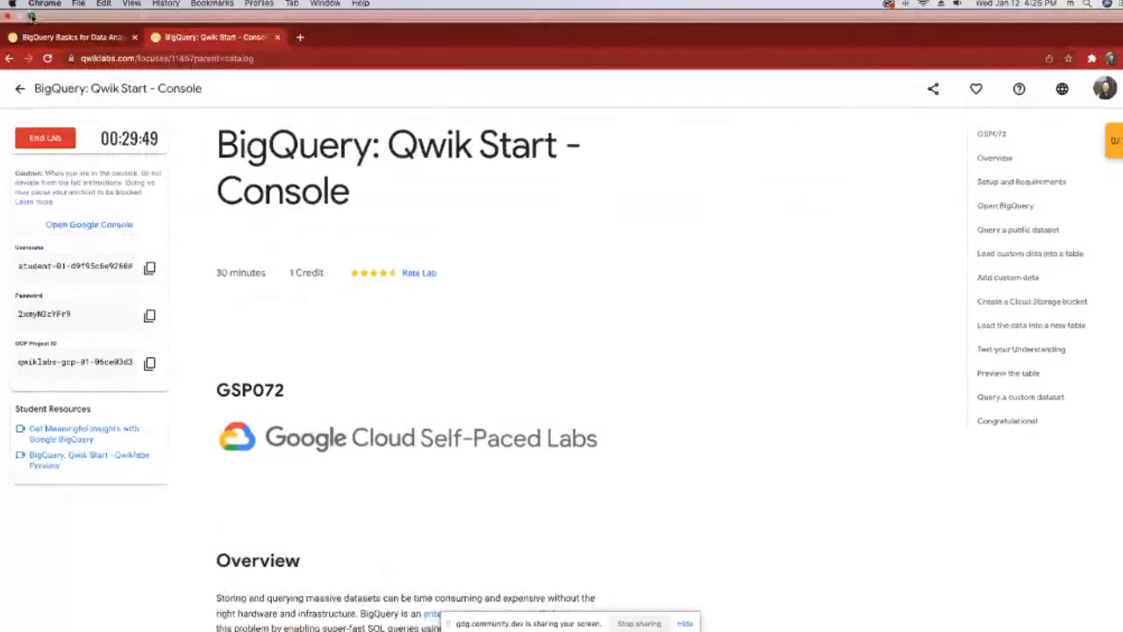
click(33, 18)
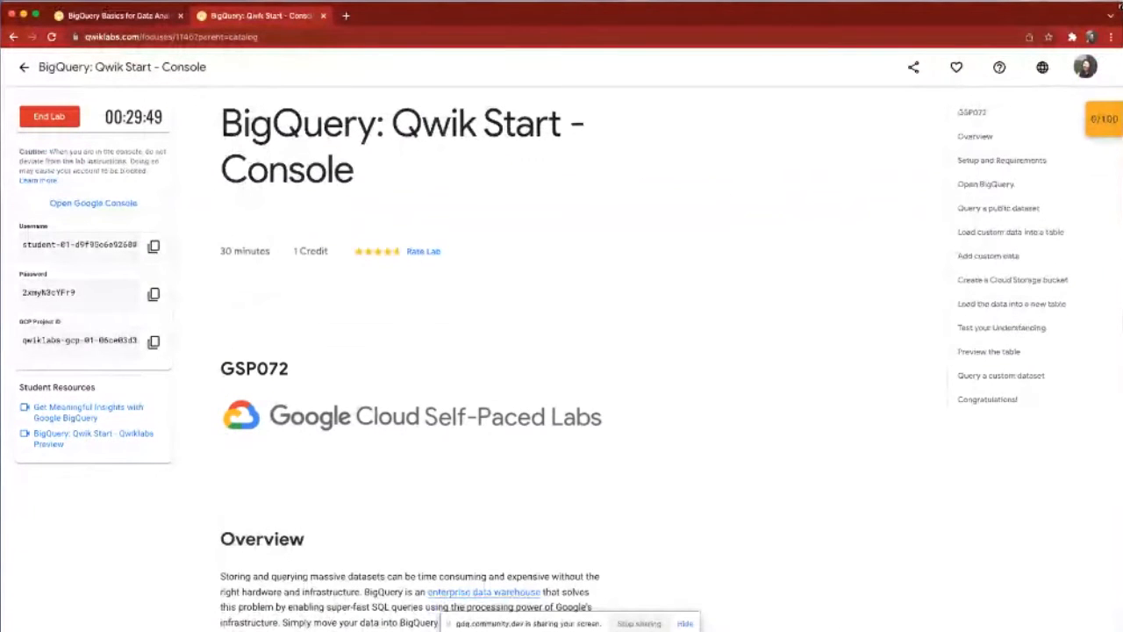
key(ctrl+alt+Left)
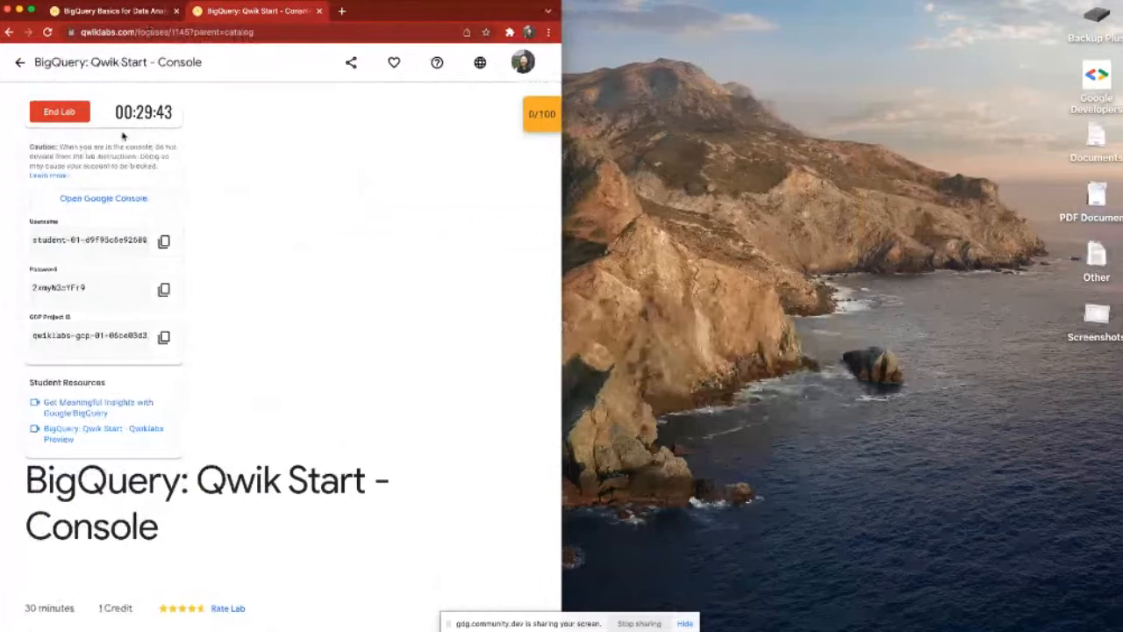
Step: Open the lab's Google Console link in an incognito window and submit the prefilled student username
right_click(135, 198)
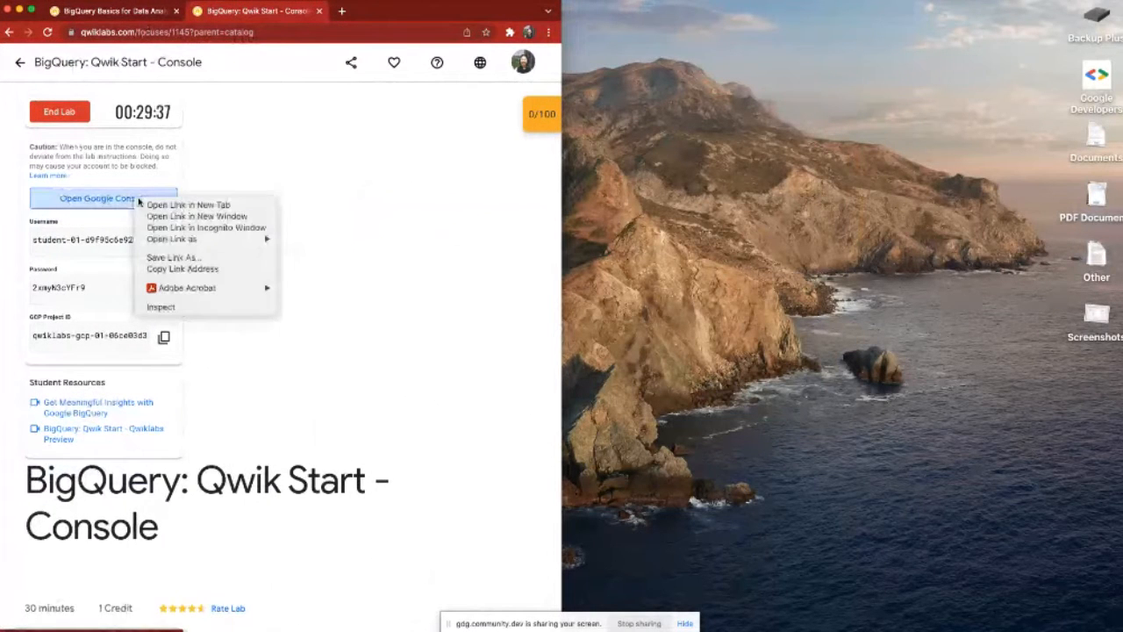
click(215, 228)
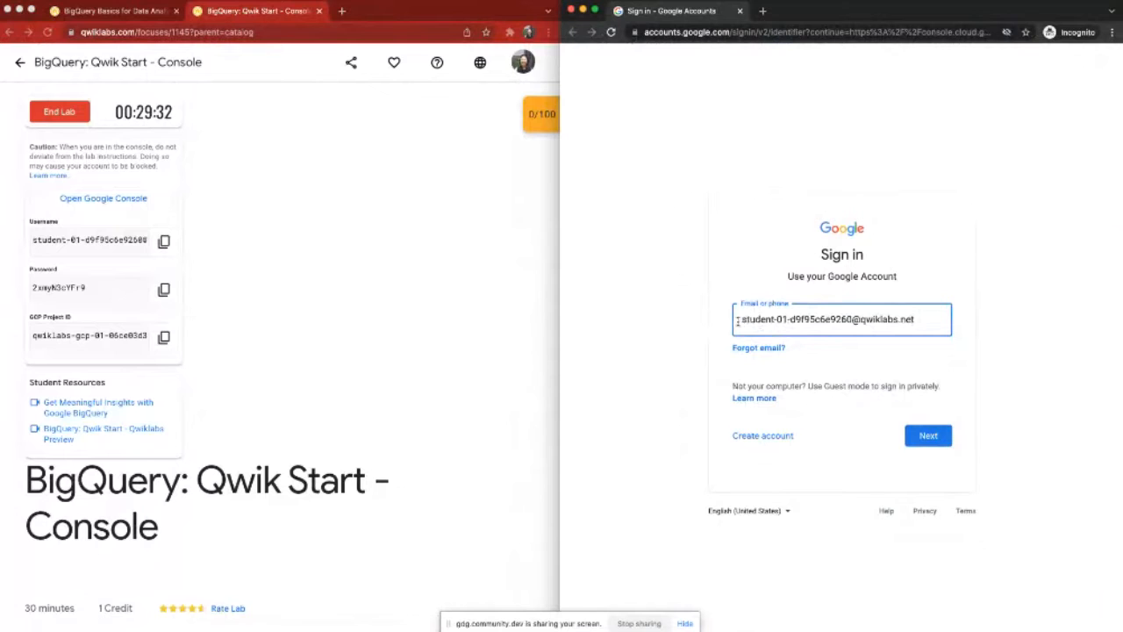
triple_click(913, 319)
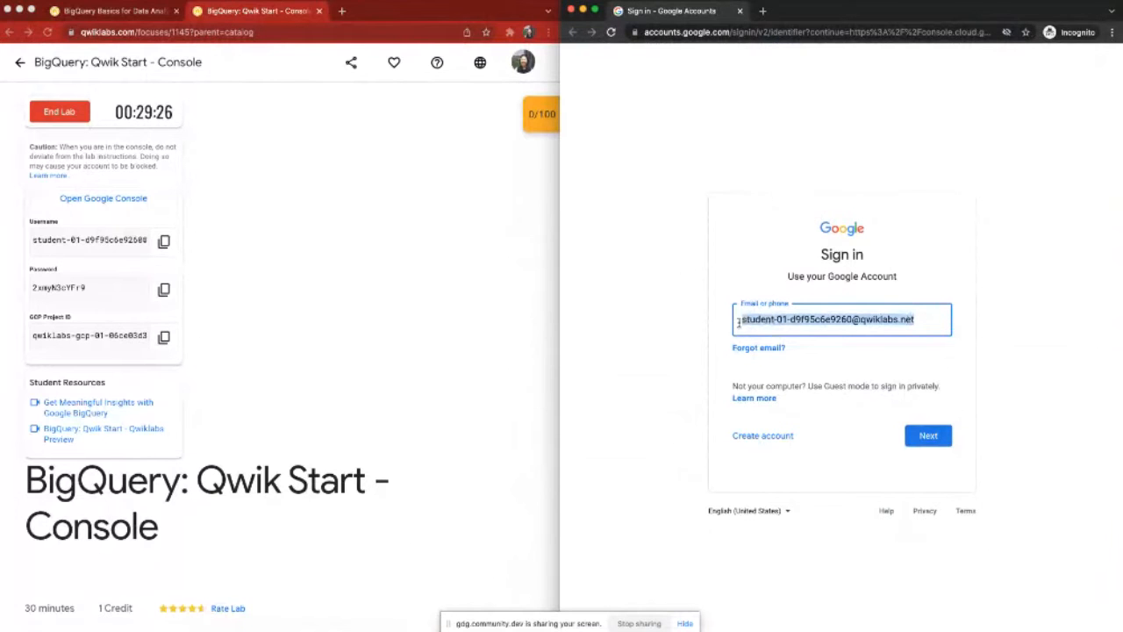
click(929, 435)
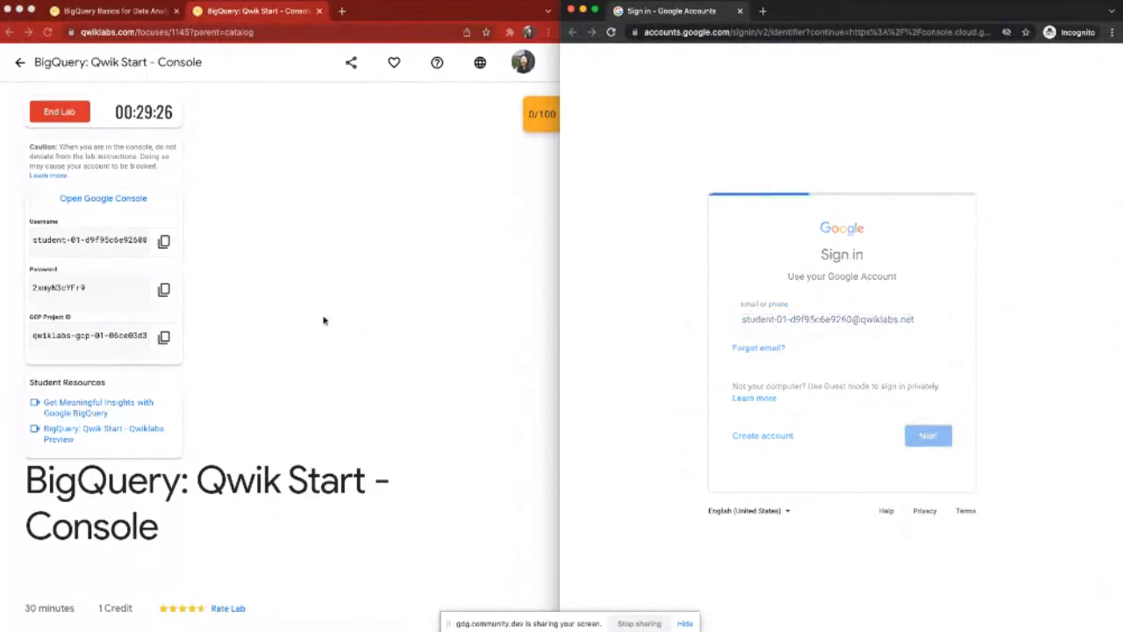
Step: Copy the lab's temporary password, paste it into the Google sign-in password field, and submit it
click(164, 290)
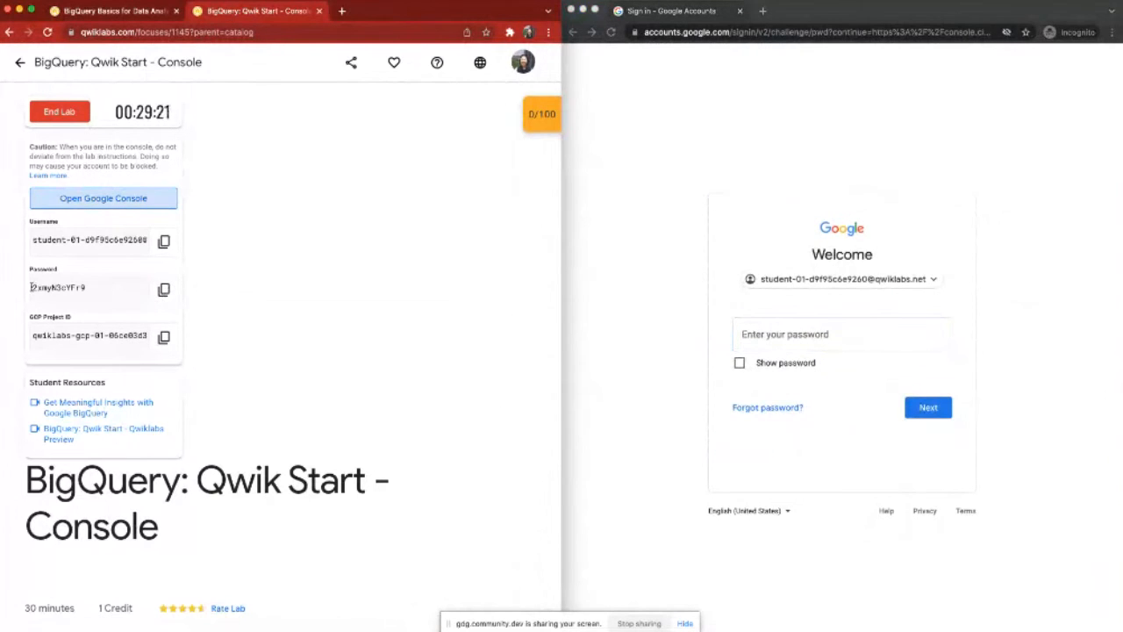
click(164, 289)
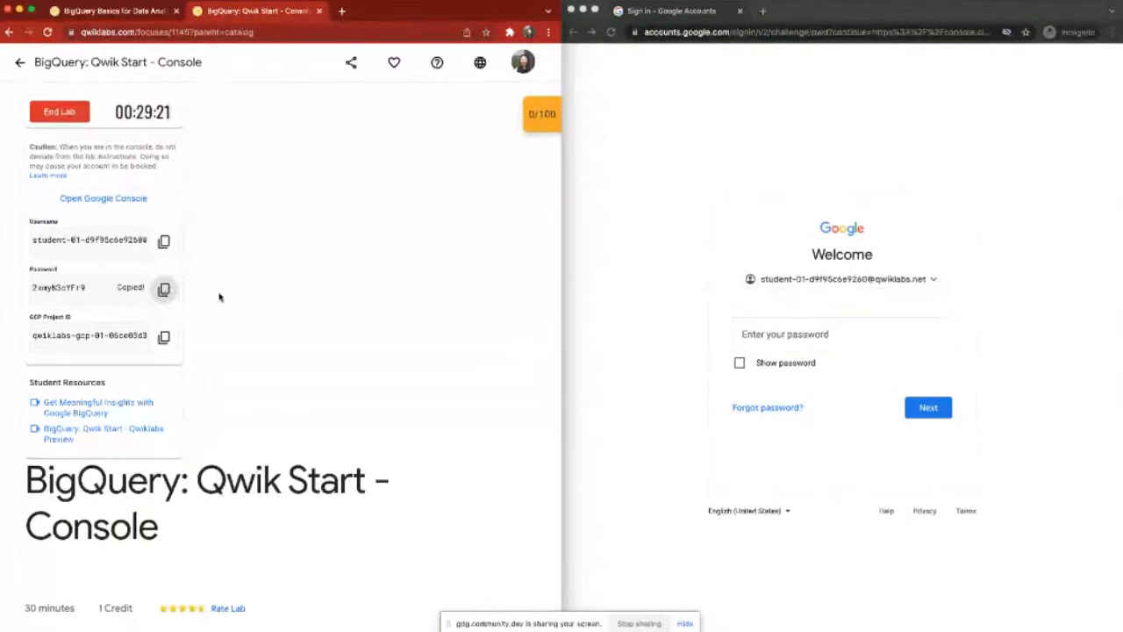
click(886, 332)
key(super+v)
click(926, 409)
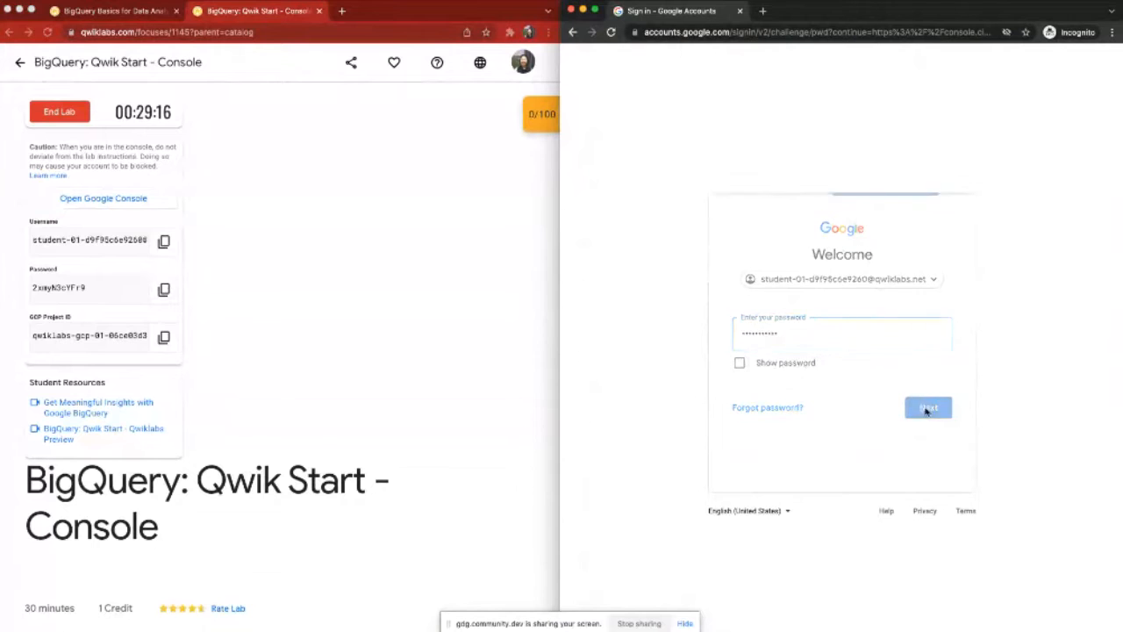
Step: Narrow the lab instructions window slightly at its shared edge with the incognito window
click(541, 329)
mouse_move(561, 330)
mouse_down()
mouse_move(524, 331)
mouse_move(555, 332)
mouse_up()
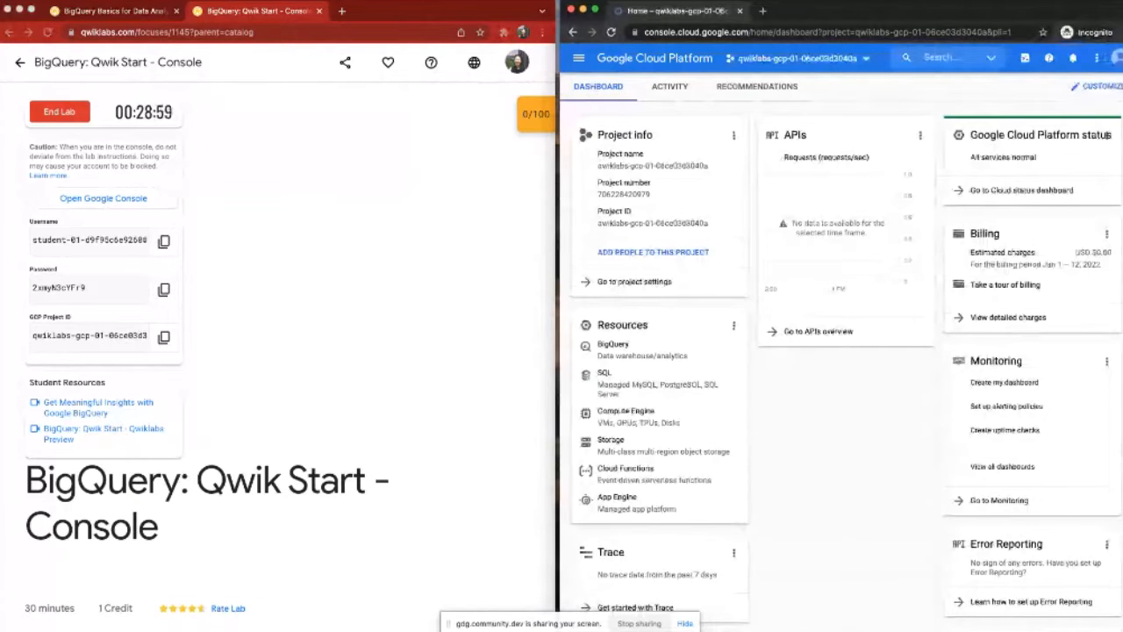
Step: Read the lab's Overview and Setup and Requirements instructions through to the Activate Cloud Shell section
scroll(404, 404, down, 4)
scroll(405, 404, down, 2)
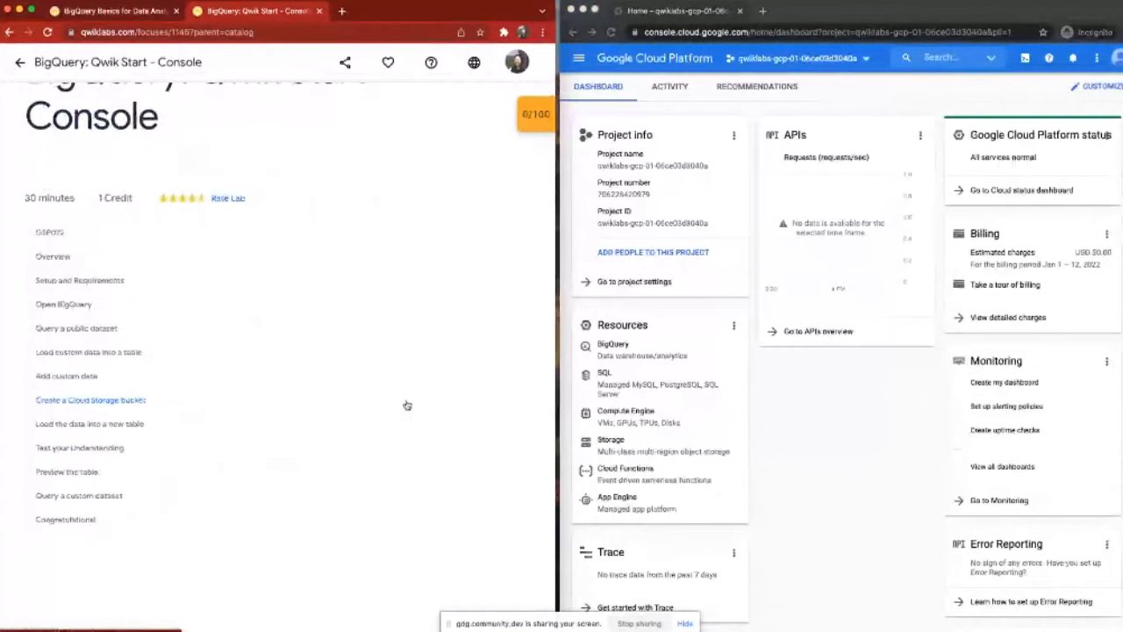
scroll(406, 405, down, 2)
scroll(409, 397, down, 2)
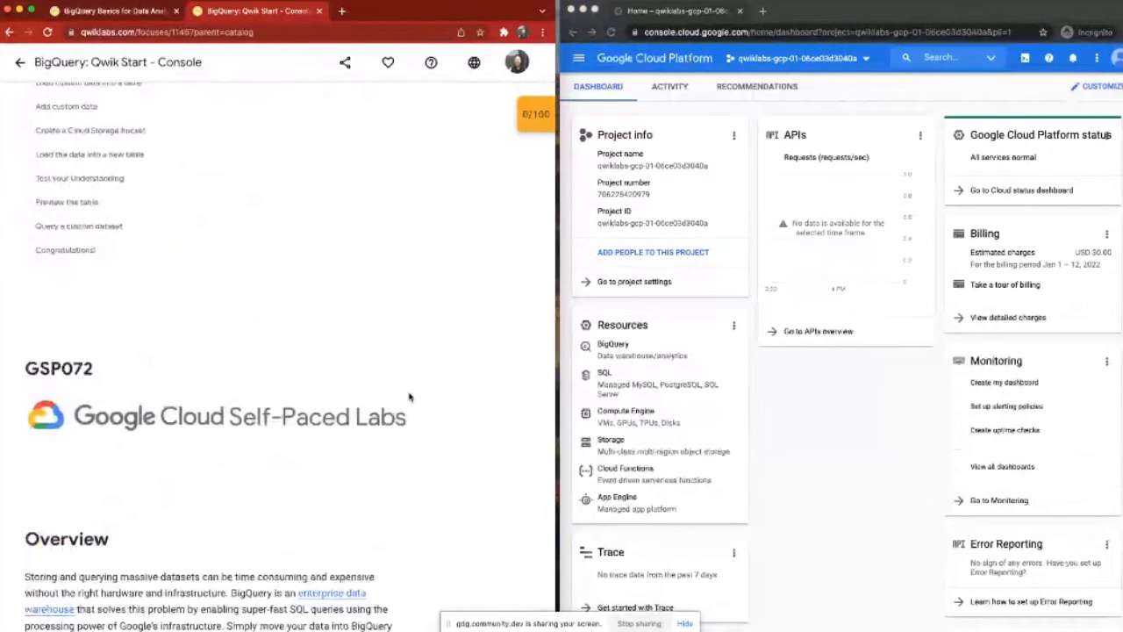
scroll(409, 399, down, 1)
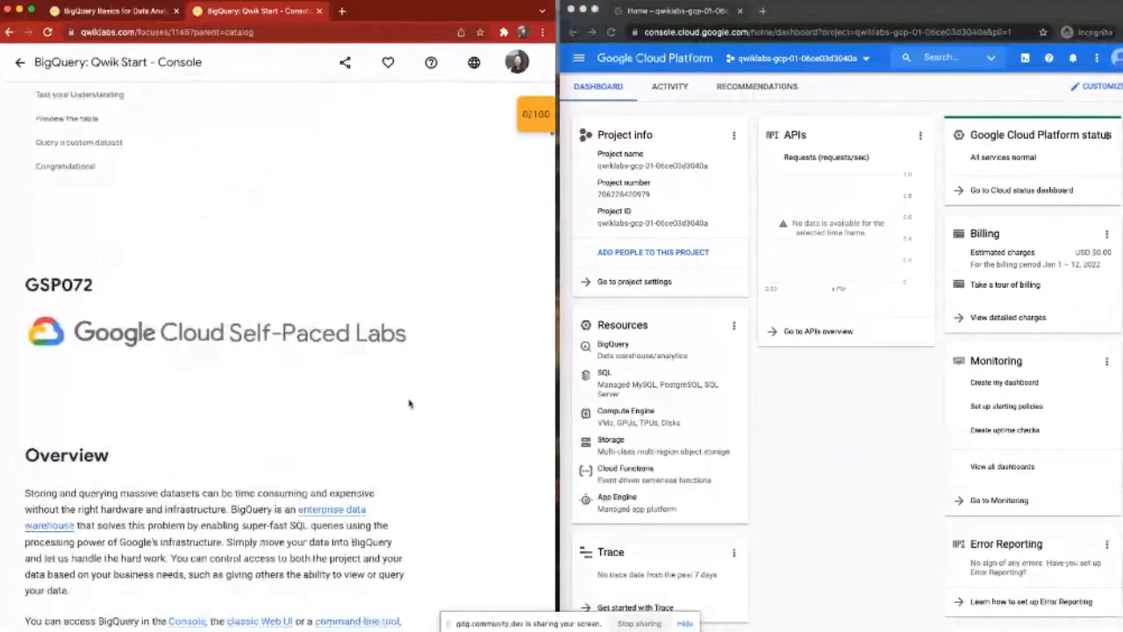
scroll(409, 404, down, 2)
scroll(410, 409, down, 1)
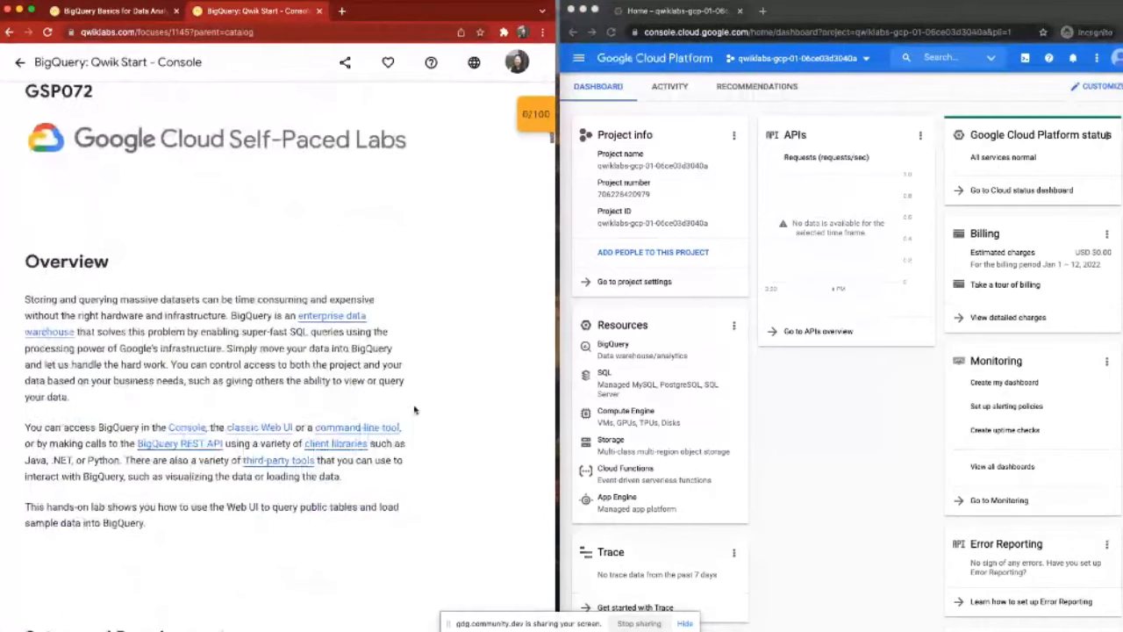
scroll(414, 409, down, 1)
scroll(417, 413, down, 1)
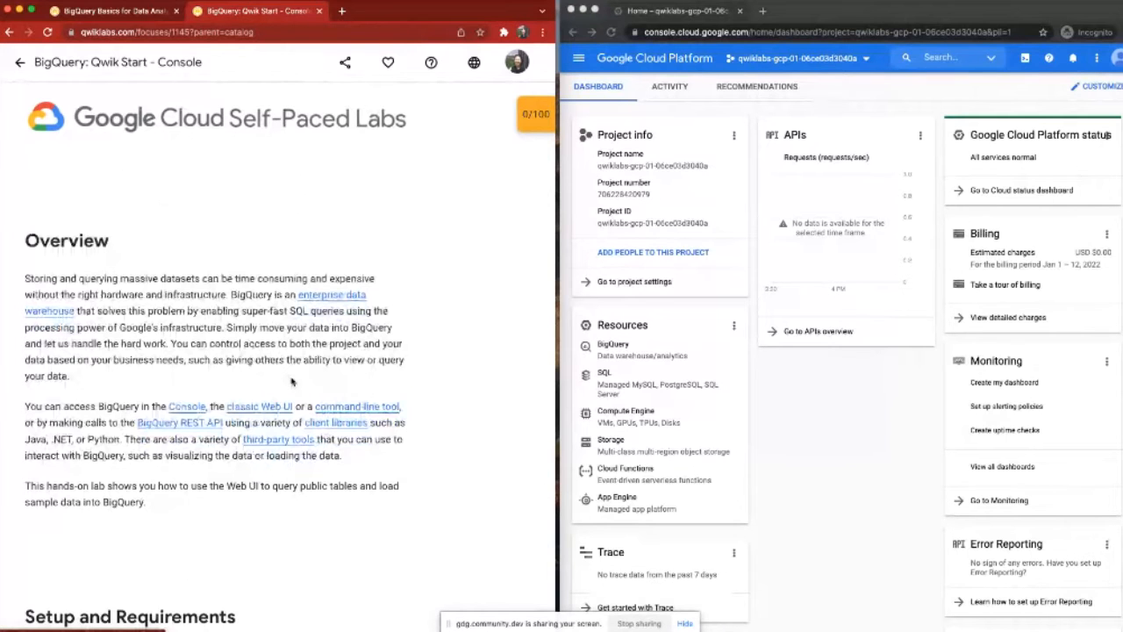
scroll(238, 396, down, 3)
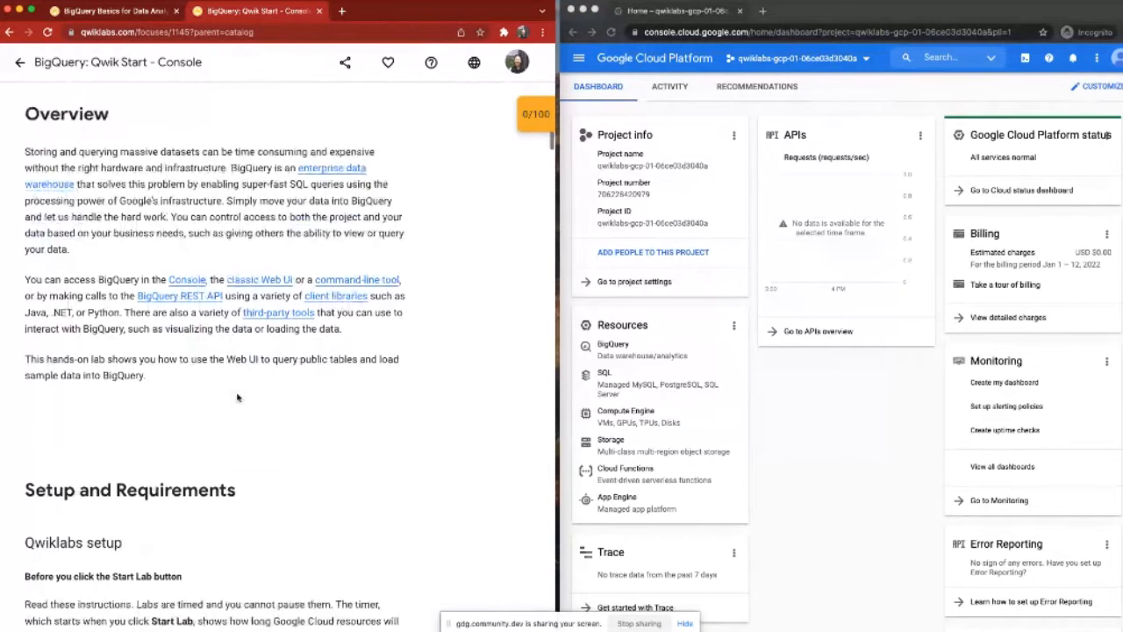
scroll(237, 398, down, 7)
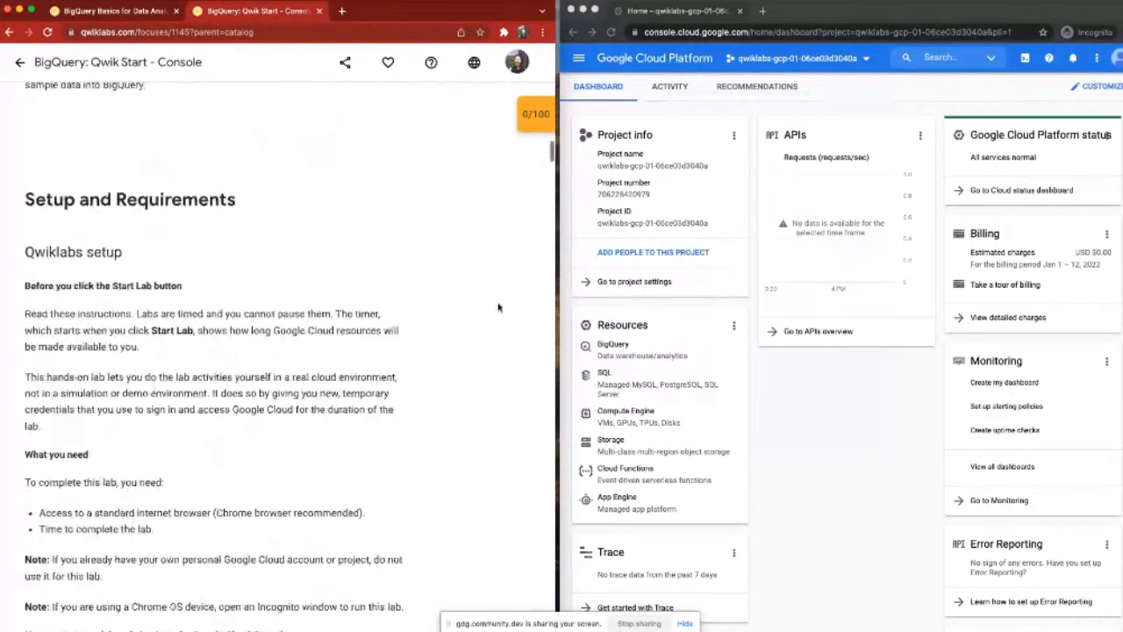
scroll(498, 307, down, 1)
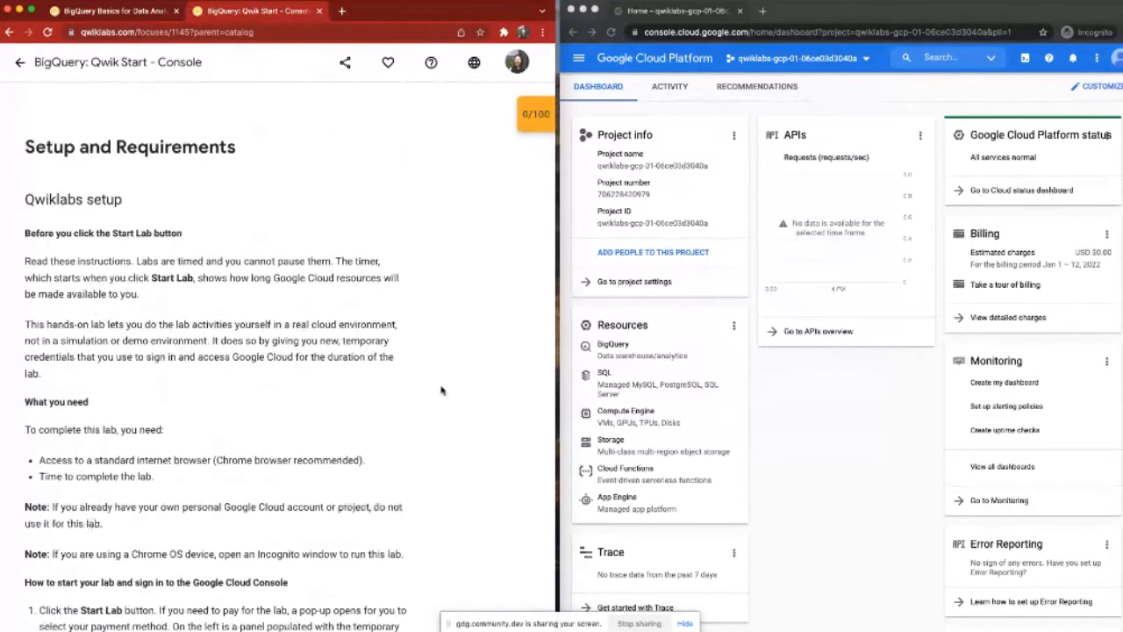
mouse_move(498, 3)
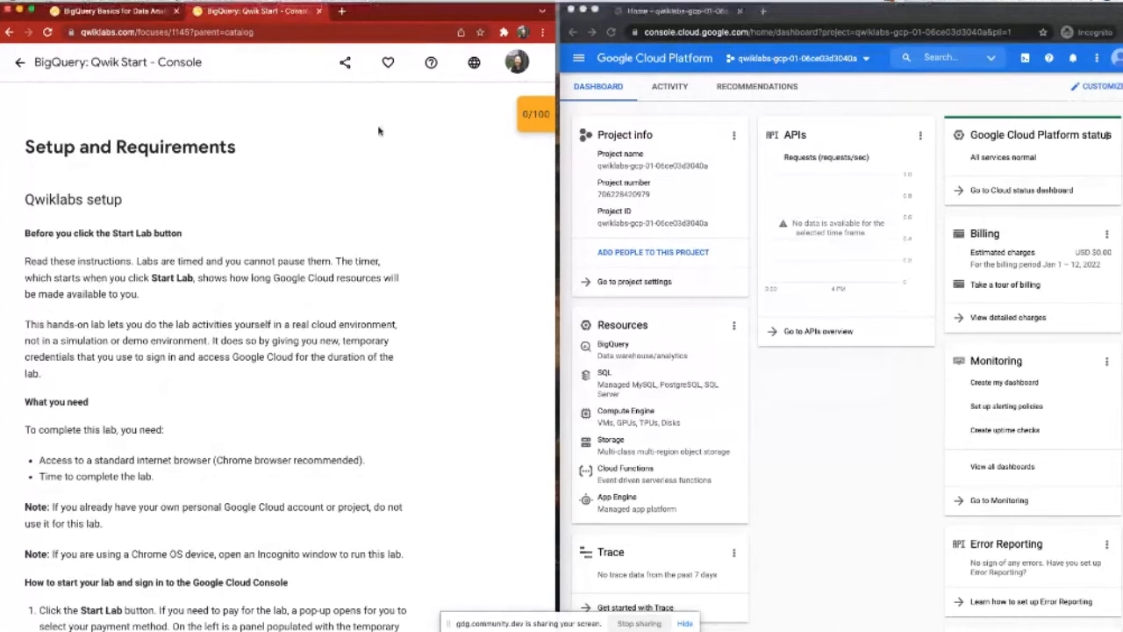
scroll(379, 131, down, 10)
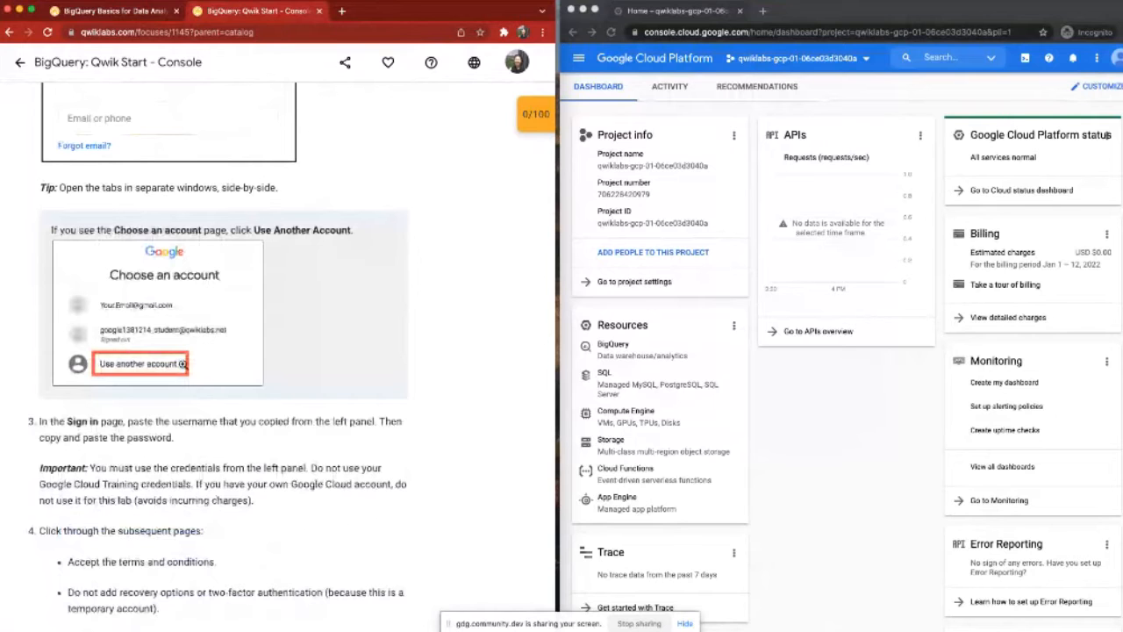
scroll(263, 351, down, 6)
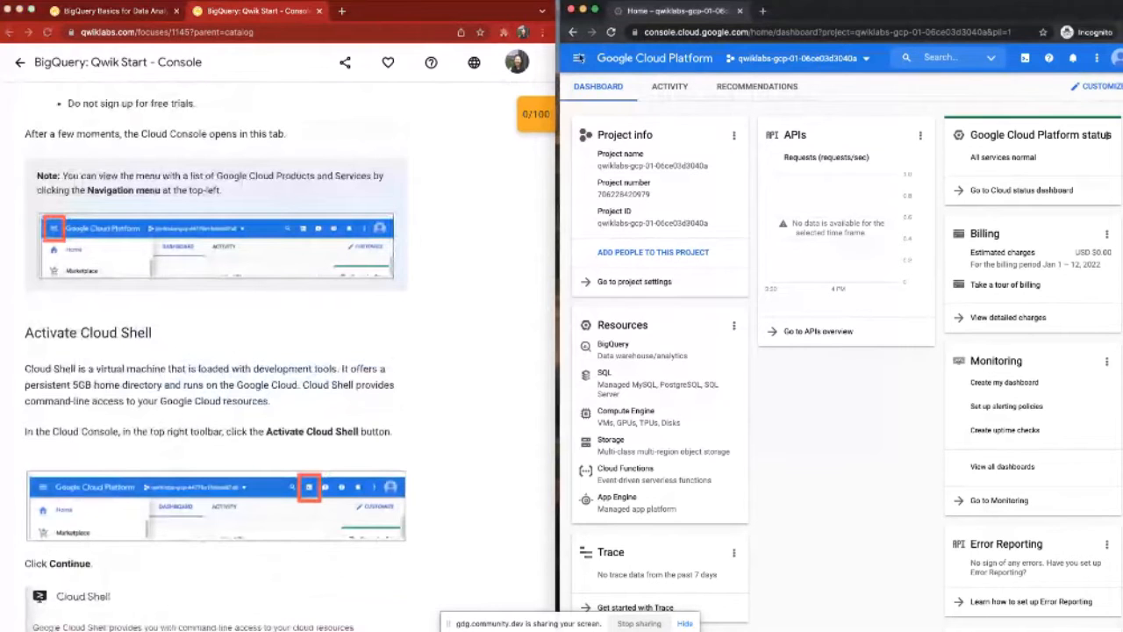
Step: Open the console's navigation menu and look through the BigQuery submenu and the other listed products
click(579, 58)
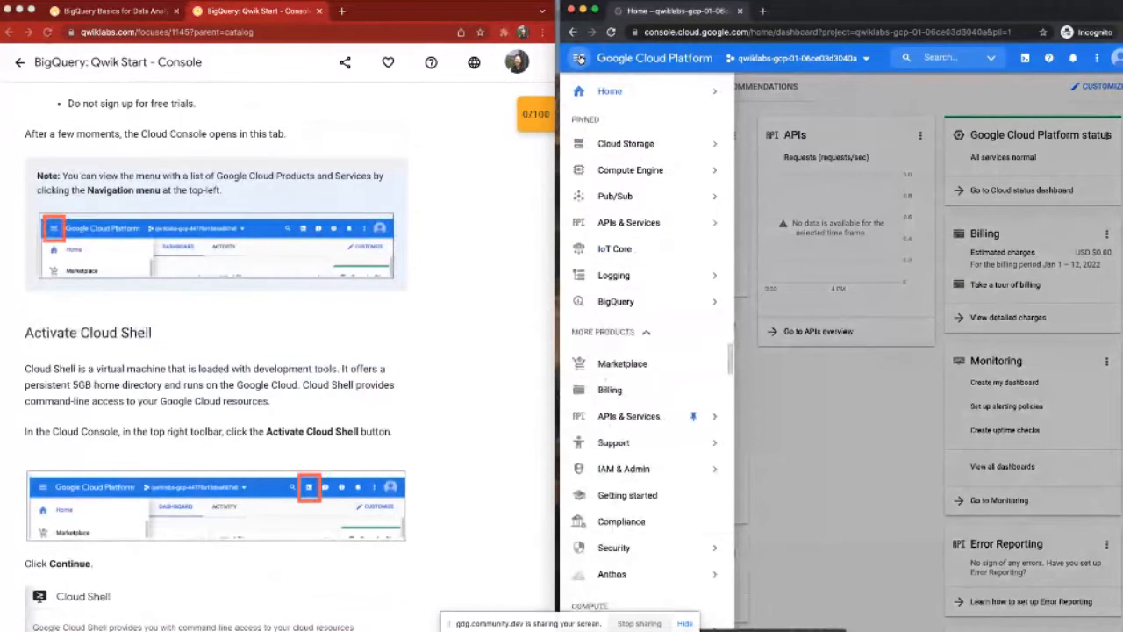
mouse_move(646, 306)
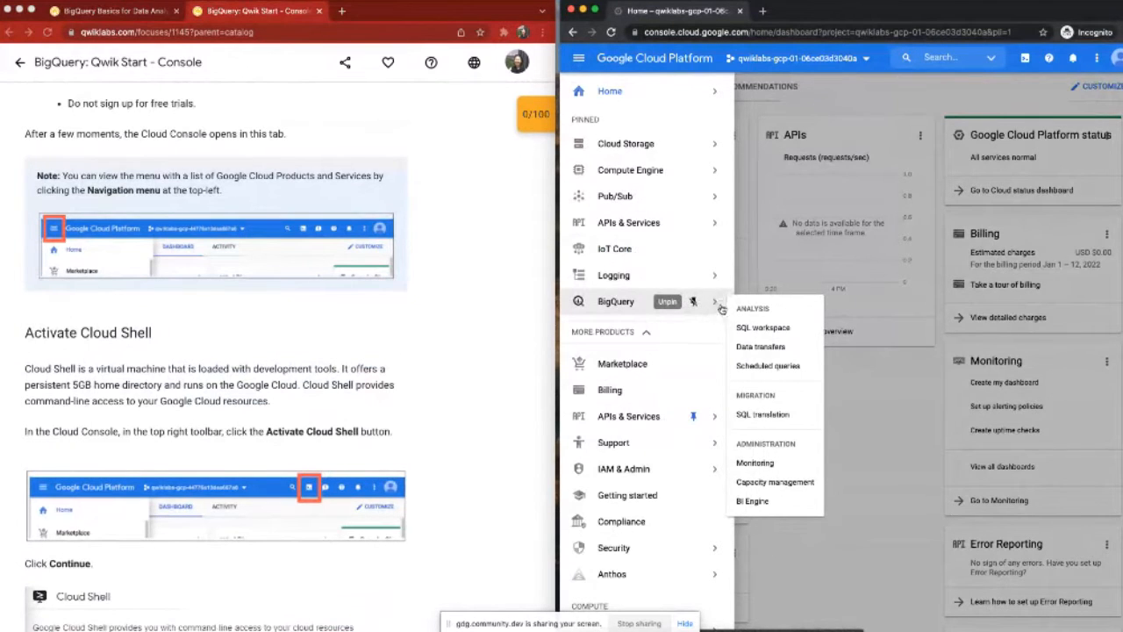
mouse_move(664, 470)
scroll(664, 470, down, 10)
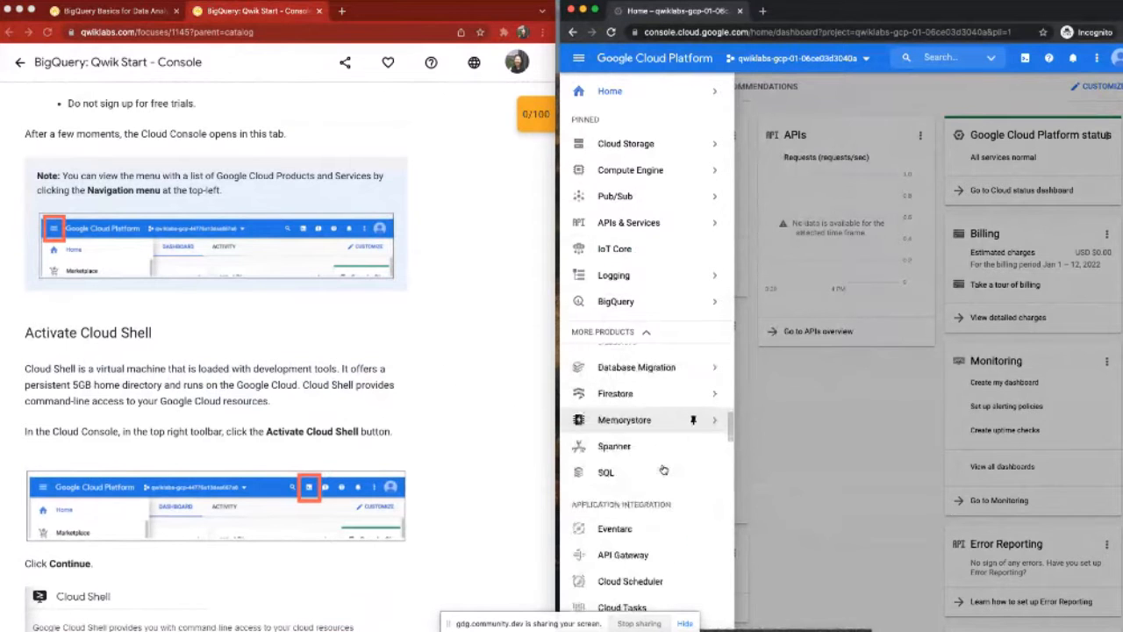
scroll(665, 471, up, 1)
scroll(665, 470, down, 6)
scroll(664, 470, down, 8)
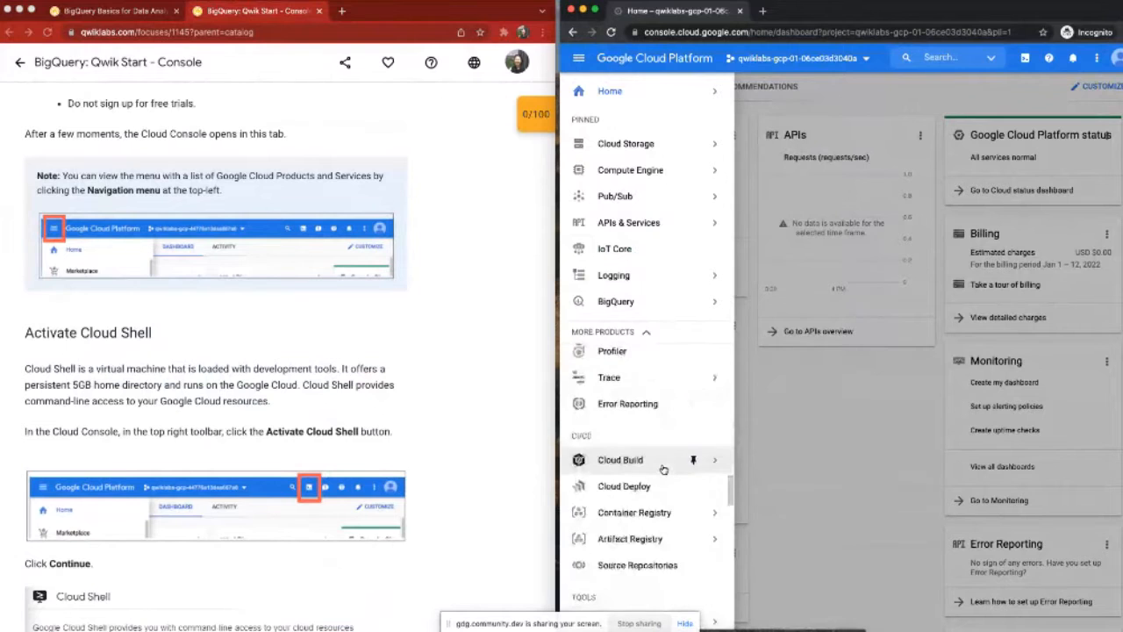
scroll(664, 465, down, 6)
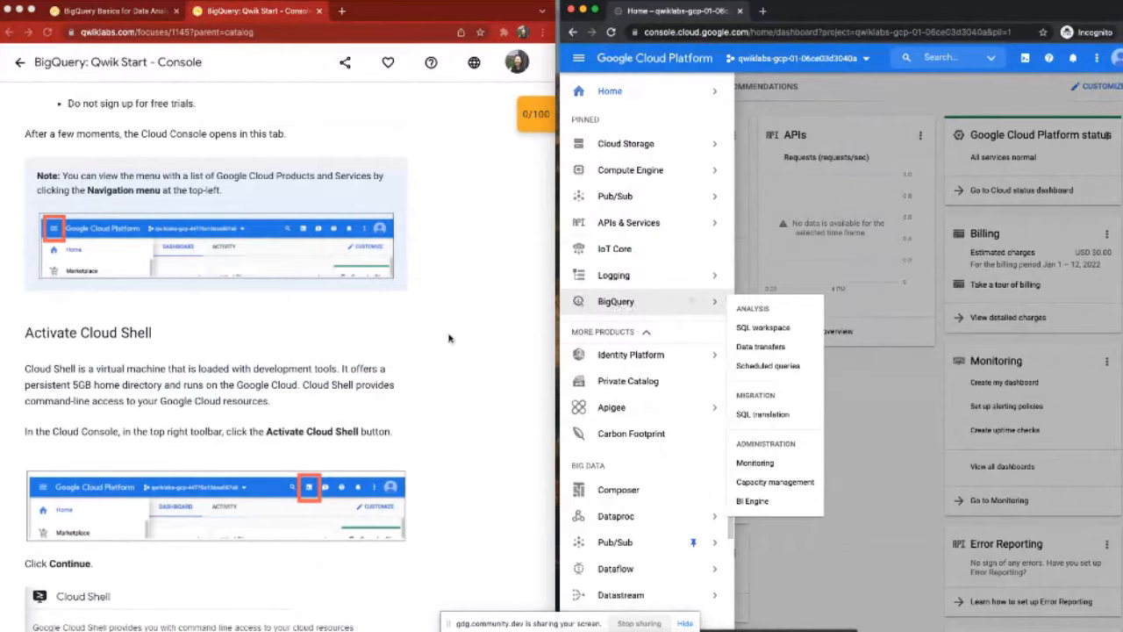
Step: Activate Cloud Shell in the Google Cloud console and enlarge its terminal area to about half the window height
scroll(448, 338, down, 2)
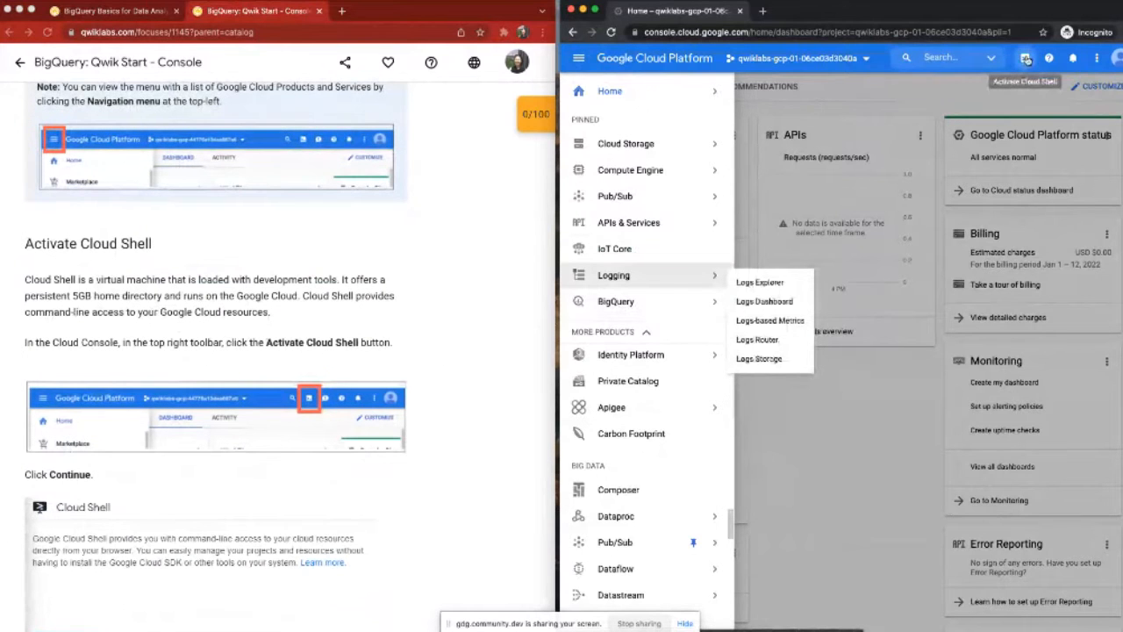
click(1027, 59)
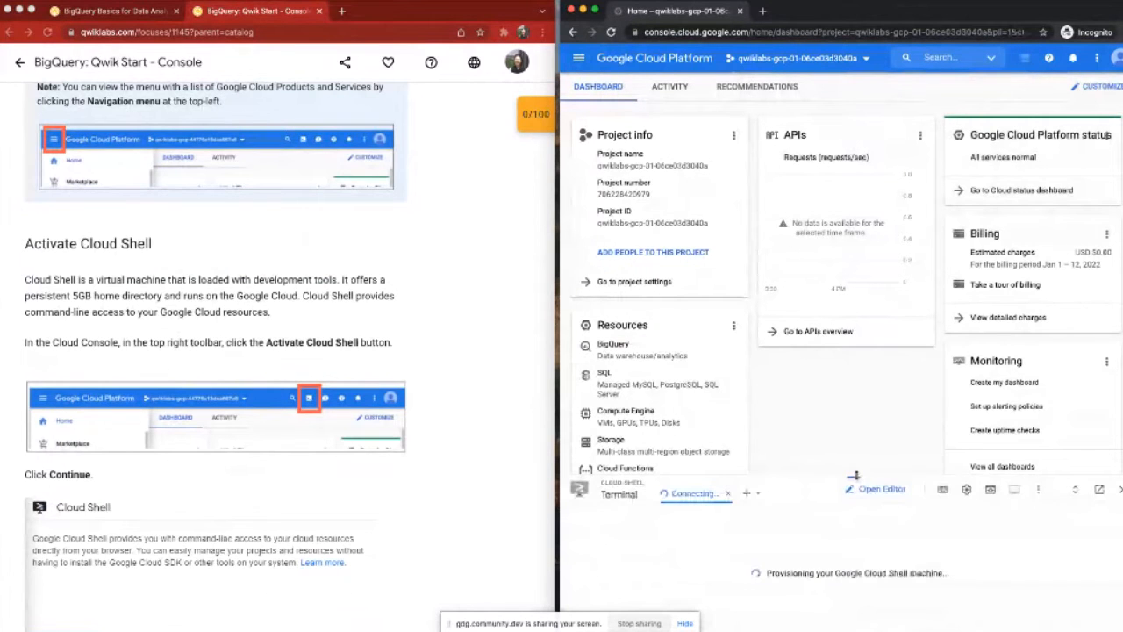
drag(853, 475, 752, 347)
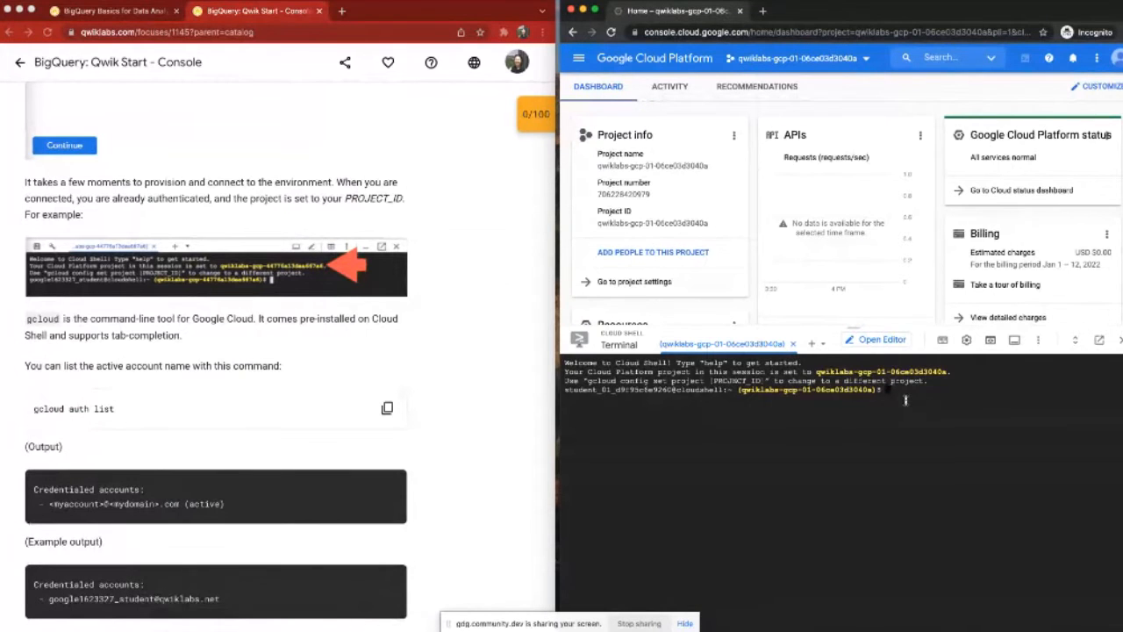
Step: Run the lab's gcloud auth list command in Cloud Shell to list the active account
text(gcloud auth list)
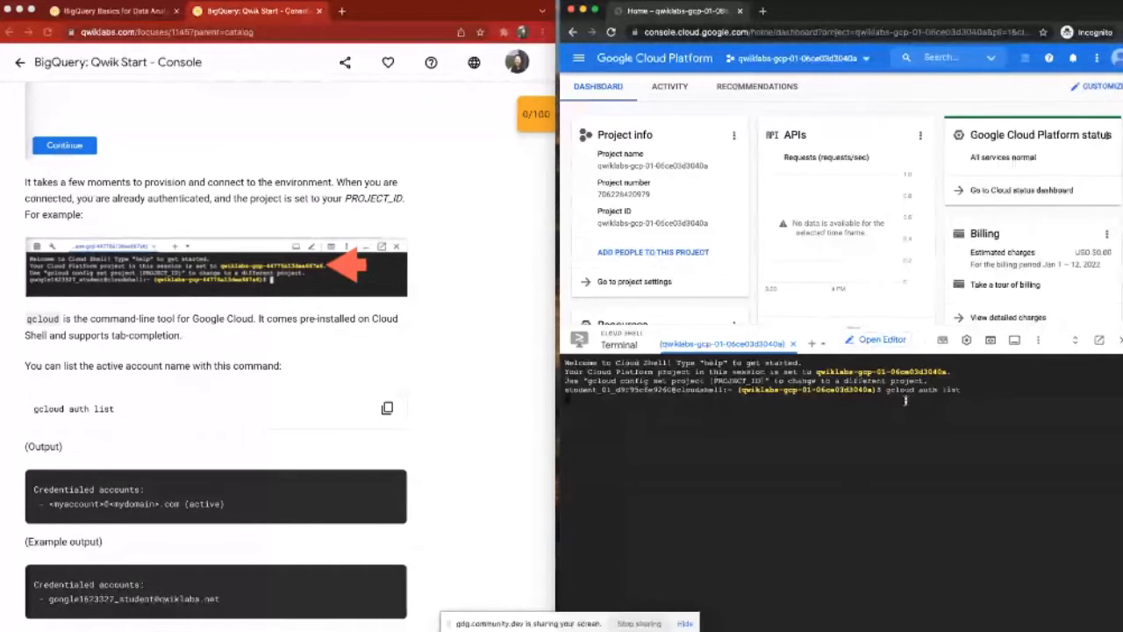
key(Return)
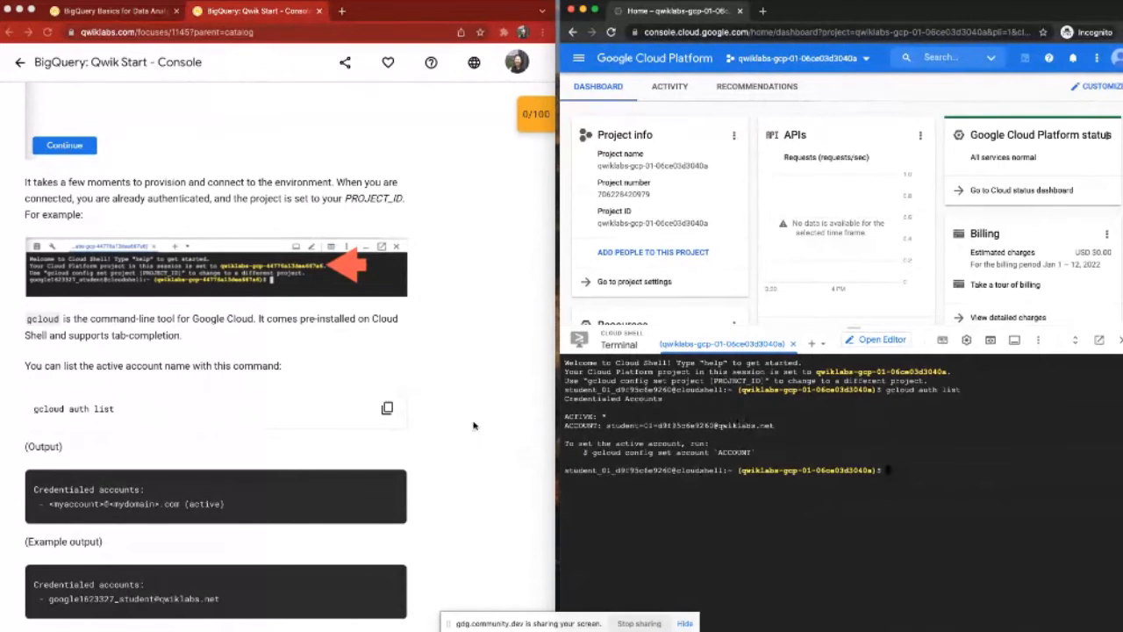
Step: Find the lab's project ID command and enter gcloud config list project at the Cloud Shell prompt without running it
scroll(473, 426, down, 1)
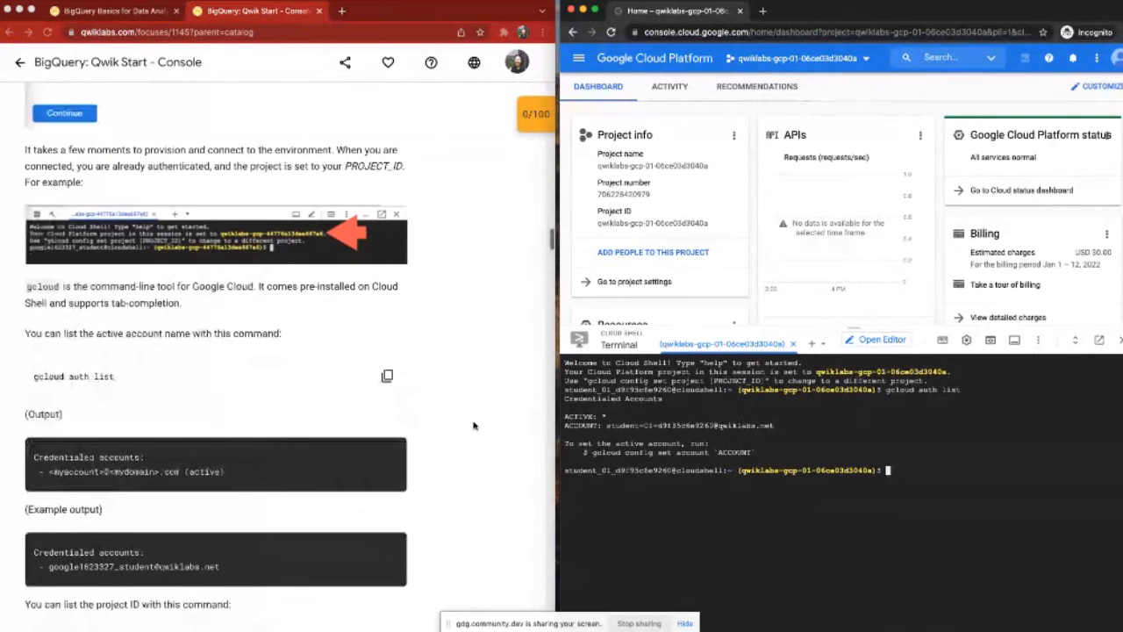
scroll(473, 425, down, 3)
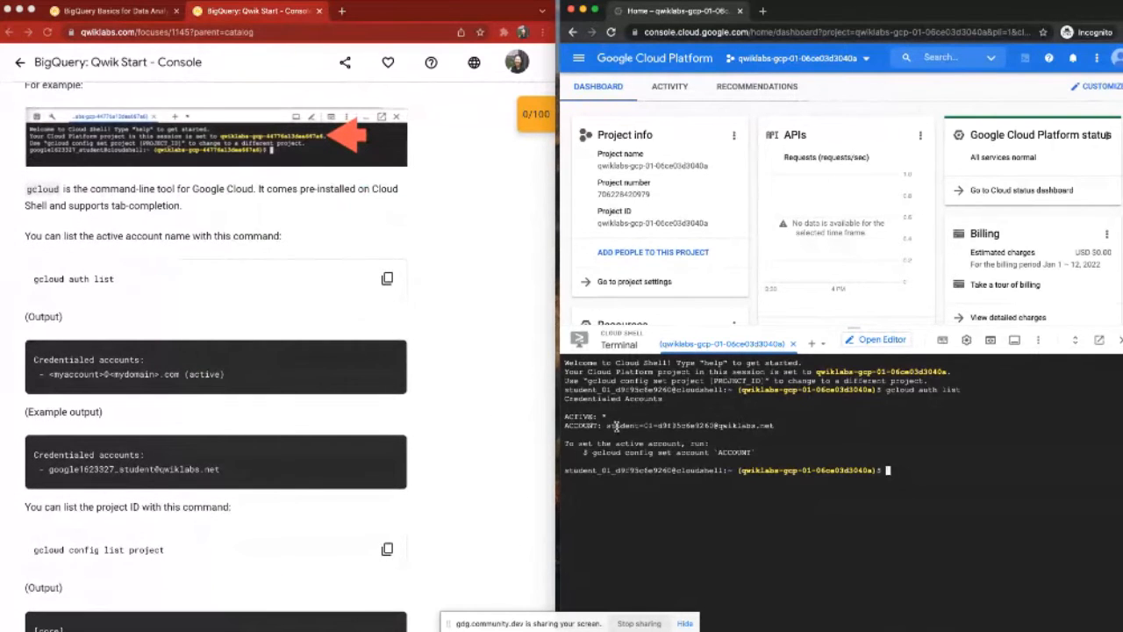
scroll(404, 460, down, 2)
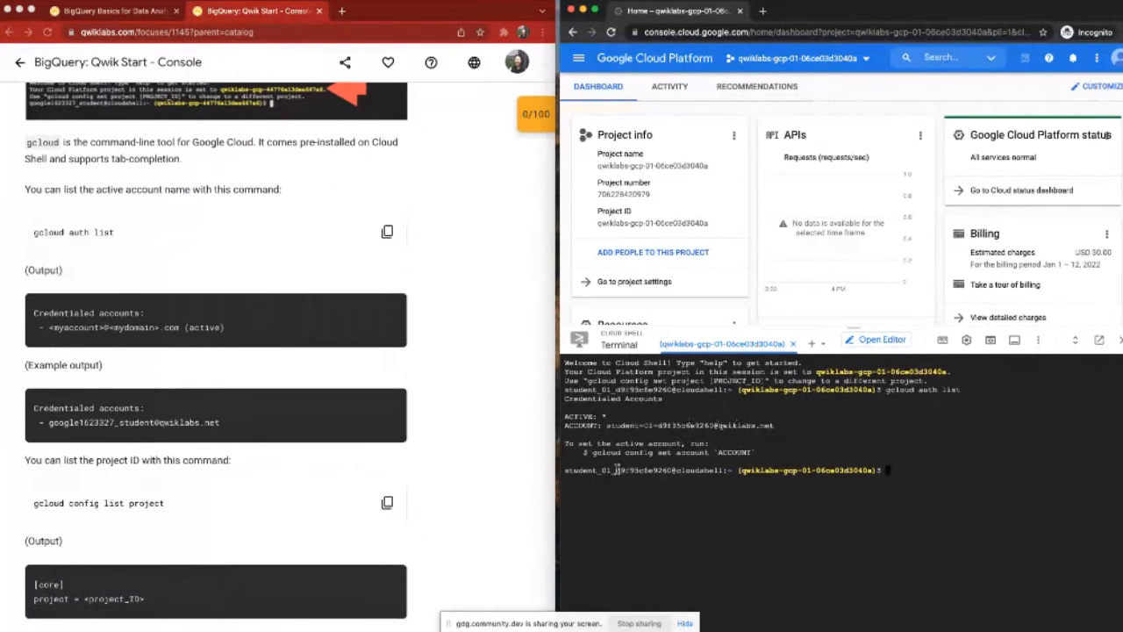
scroll(371, 550, down, 3)
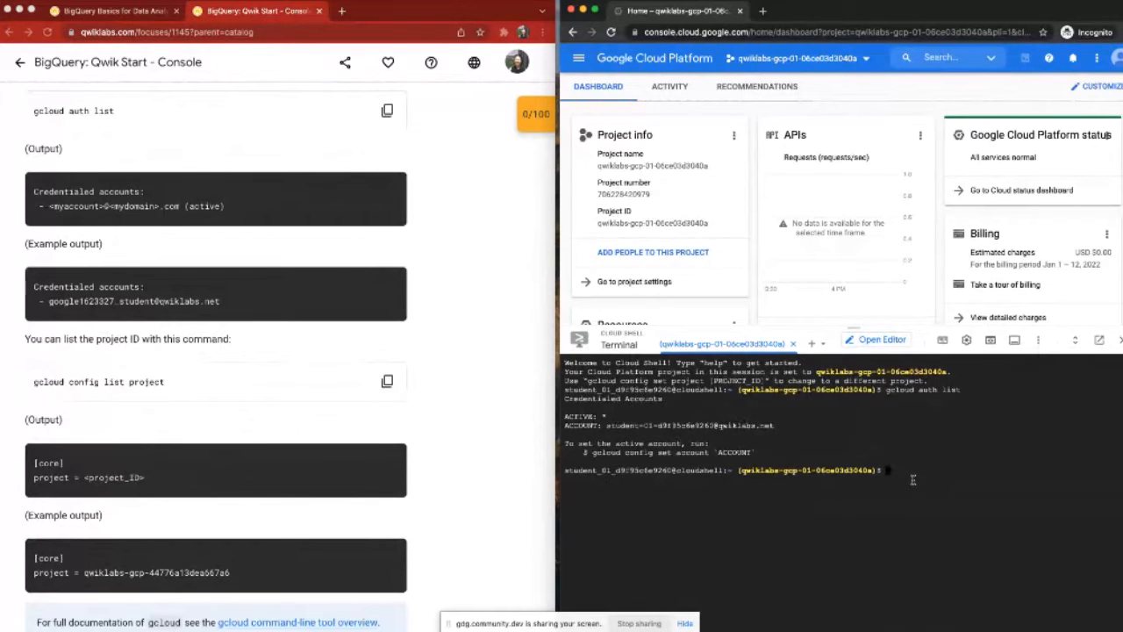
text(gcloud config list project)
Step: Set the Cloud Shell terminal's text size to Largest in its terminal preferences
click(1038, 340)
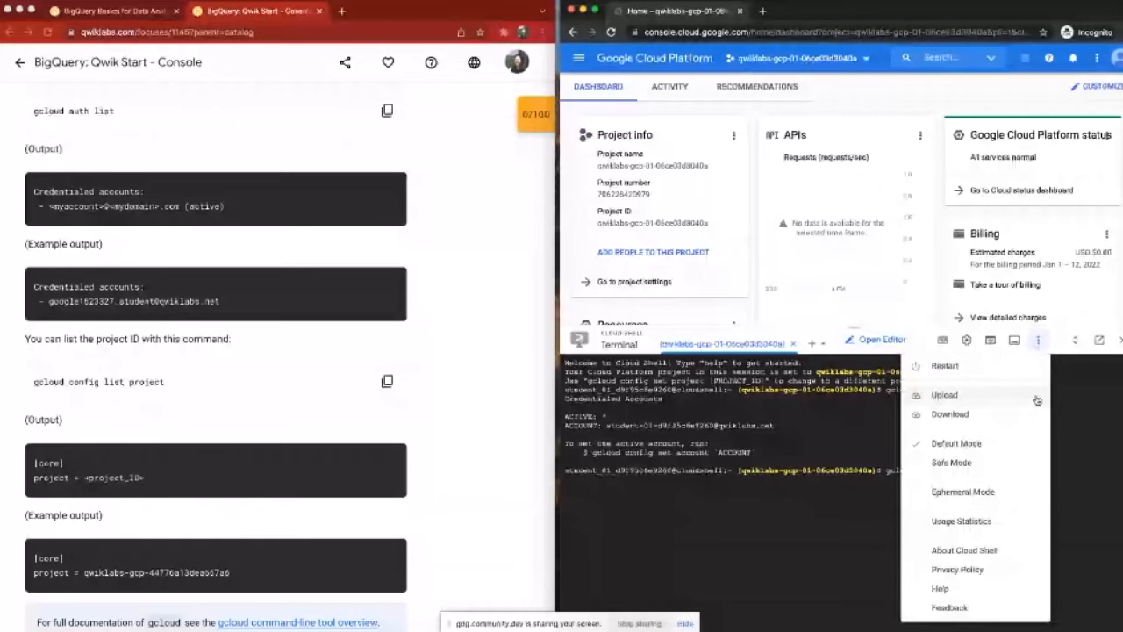
click(966, 341)
mouse_move(946, 386)
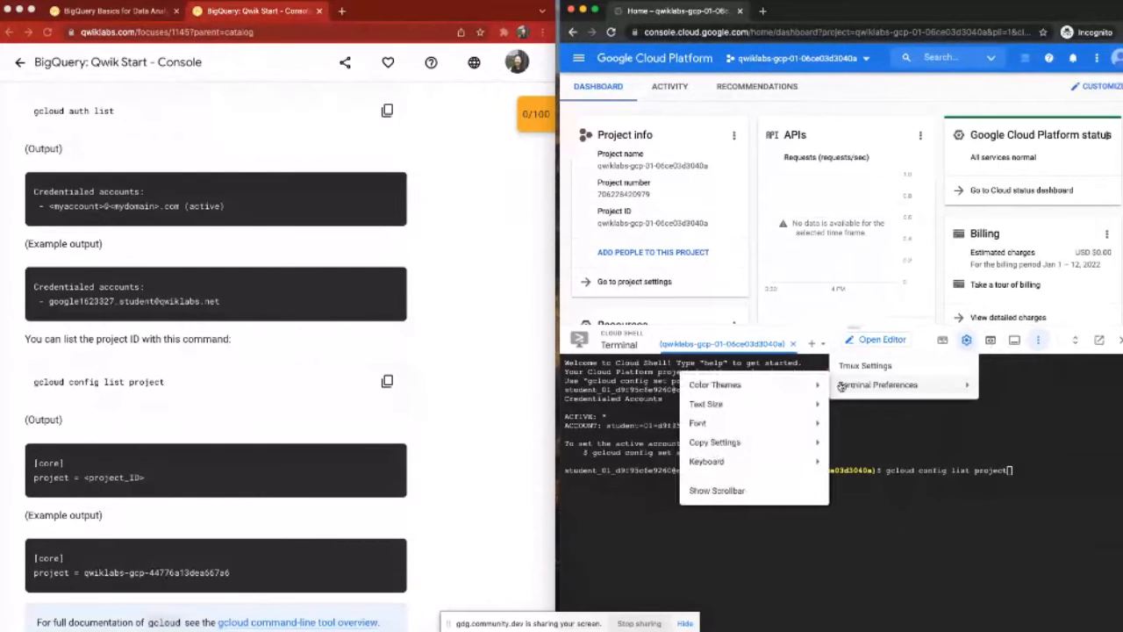
mouse_move(797, 404)
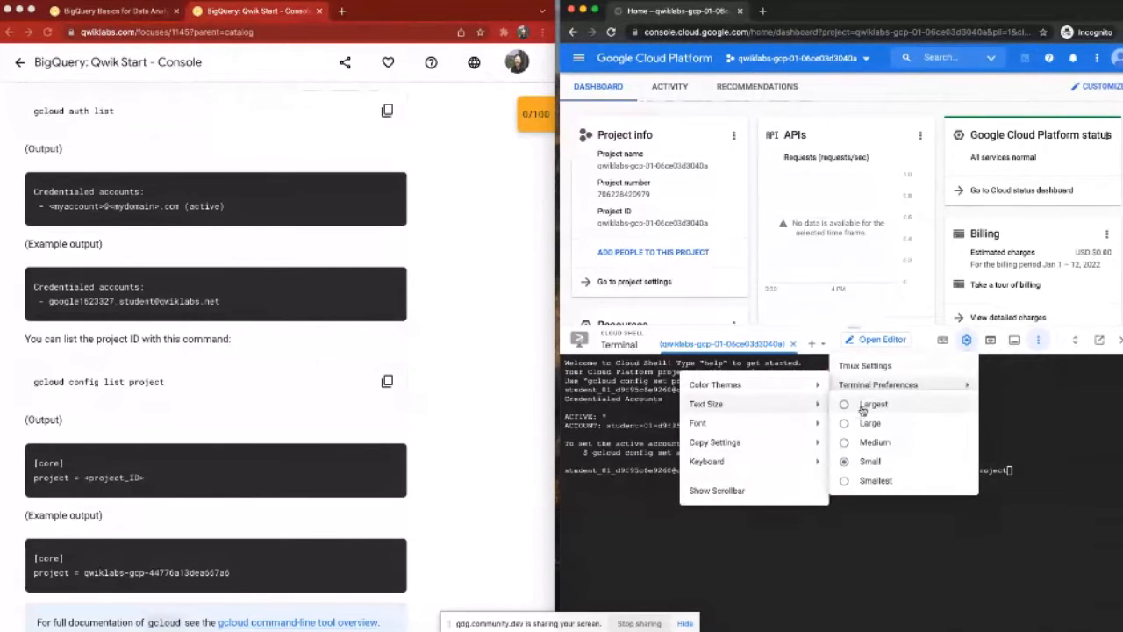
click(863, 406)
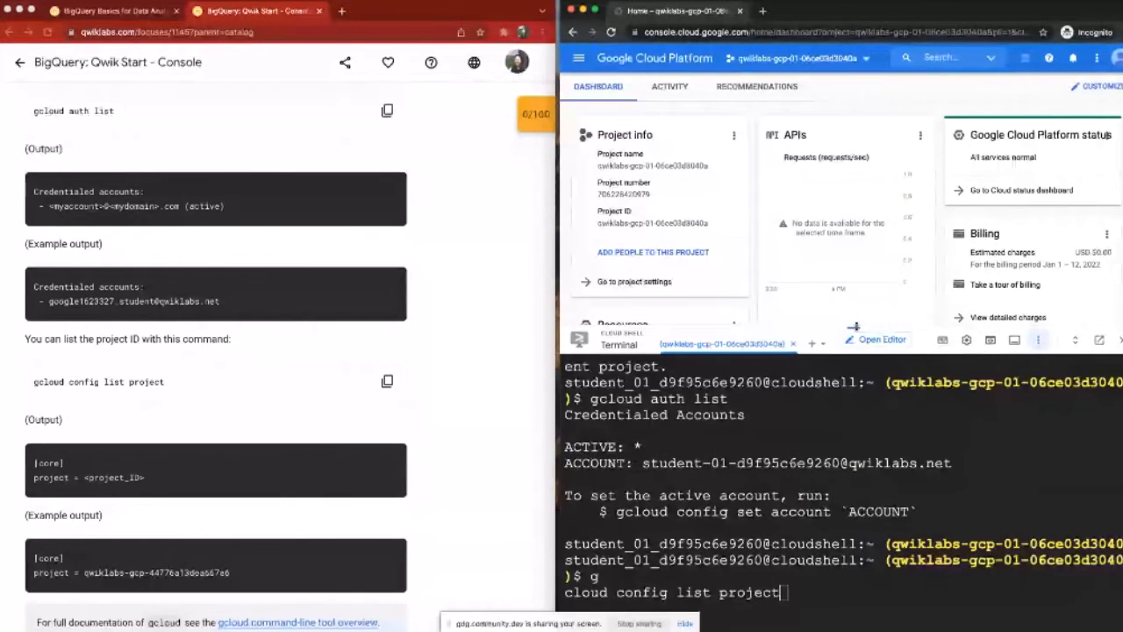
click(966, 339)
click(904, 450)
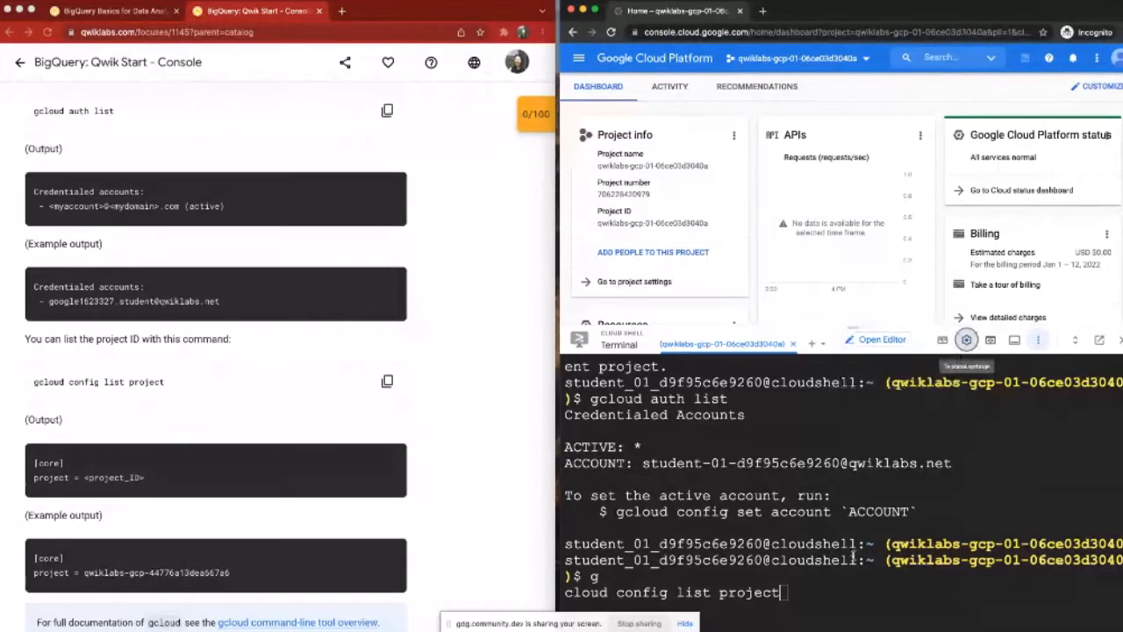
Step: Run the gcloud config list project command waiting at the Cloud Shell prompt
click(807, 597)
key(Return)
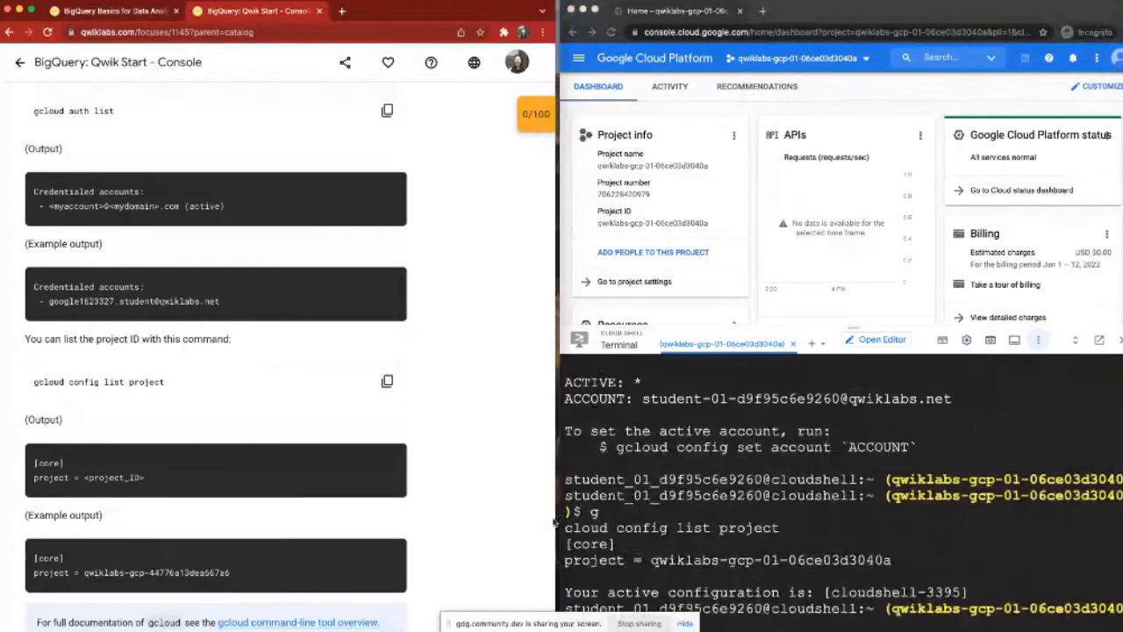
Step: Narrow the lab instructions window and widen the incognito console window toward it
drag(555, 522, 462, 520)
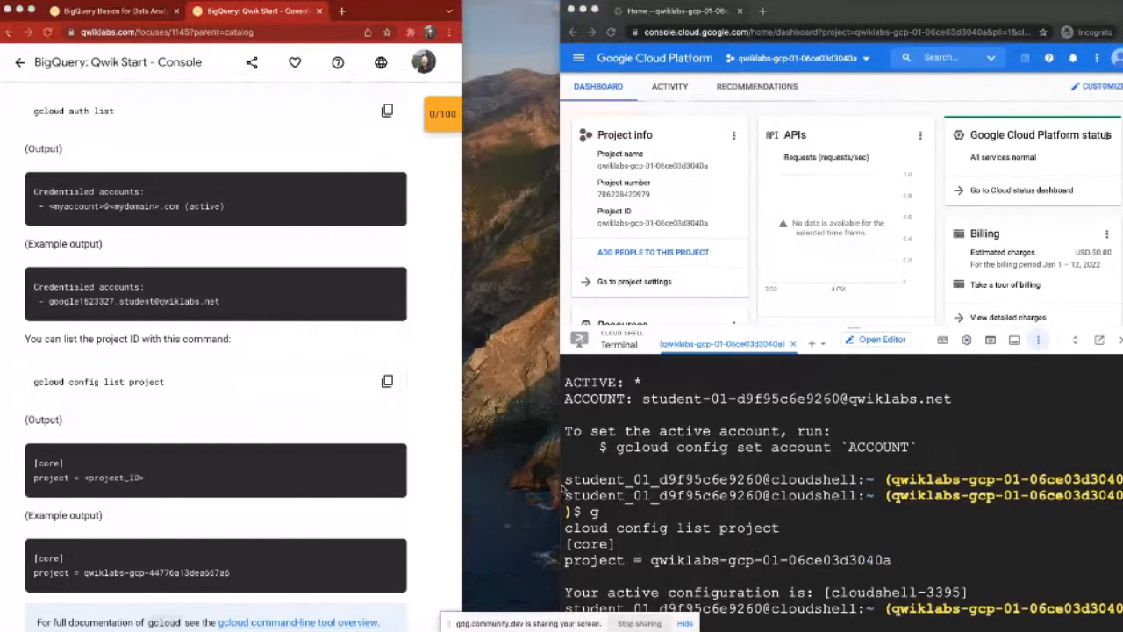
drag(559, 471, 497, 470)
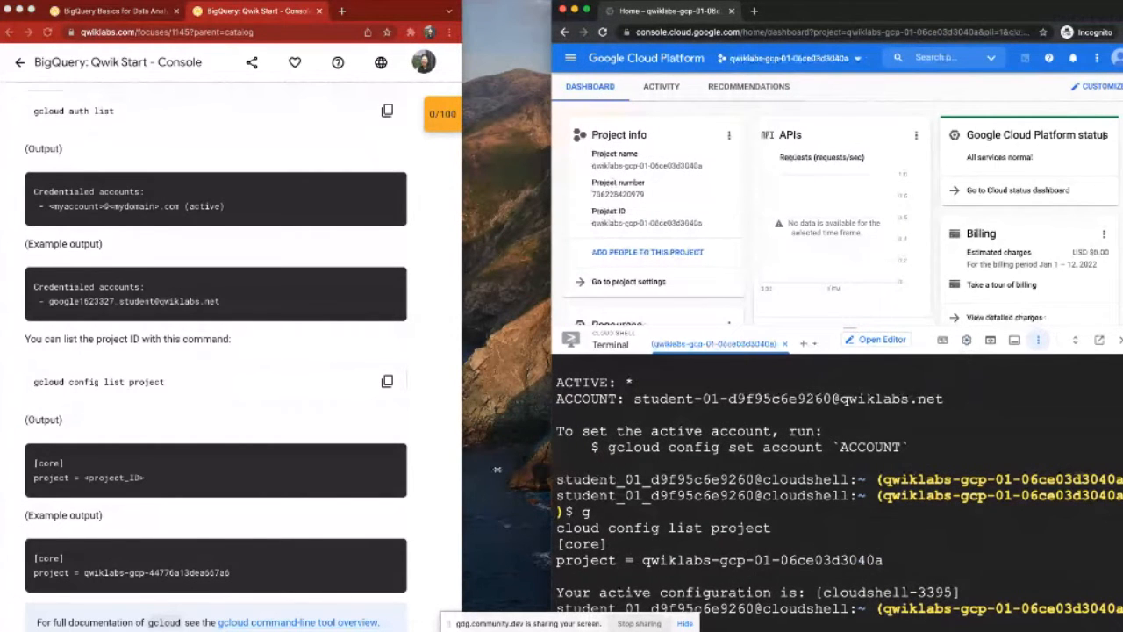
Step: Widen the incognito console window and compare the Cloud Shell prompt's project ID with the console's project list, leaving the selection unchanged
drag(497, 471, 468, 471)
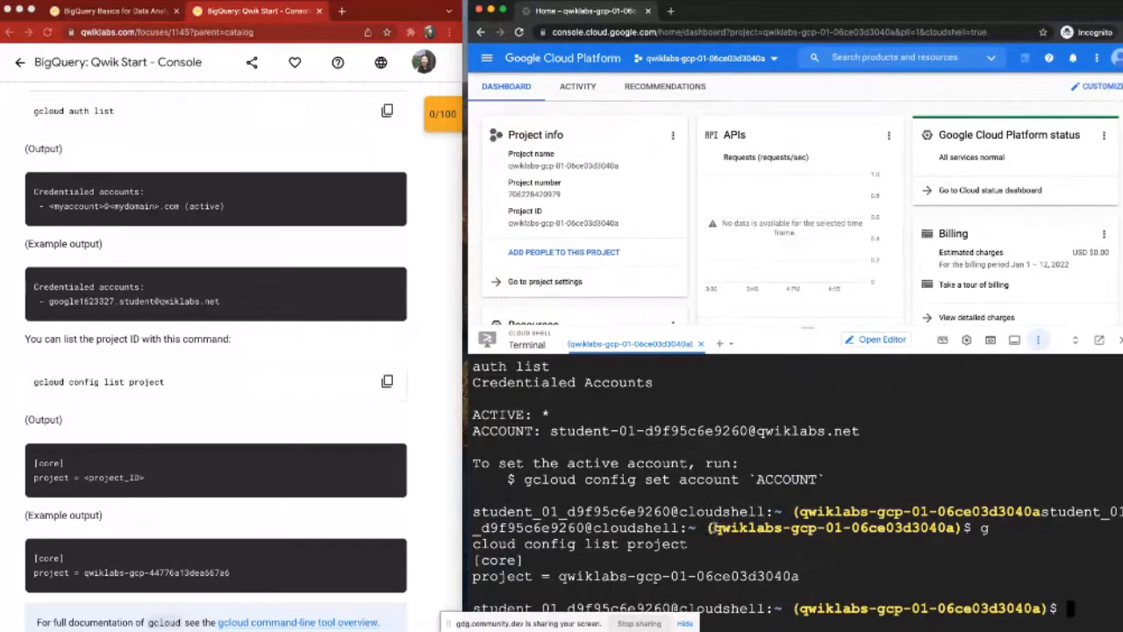
drag(711, 528, 949, 523)
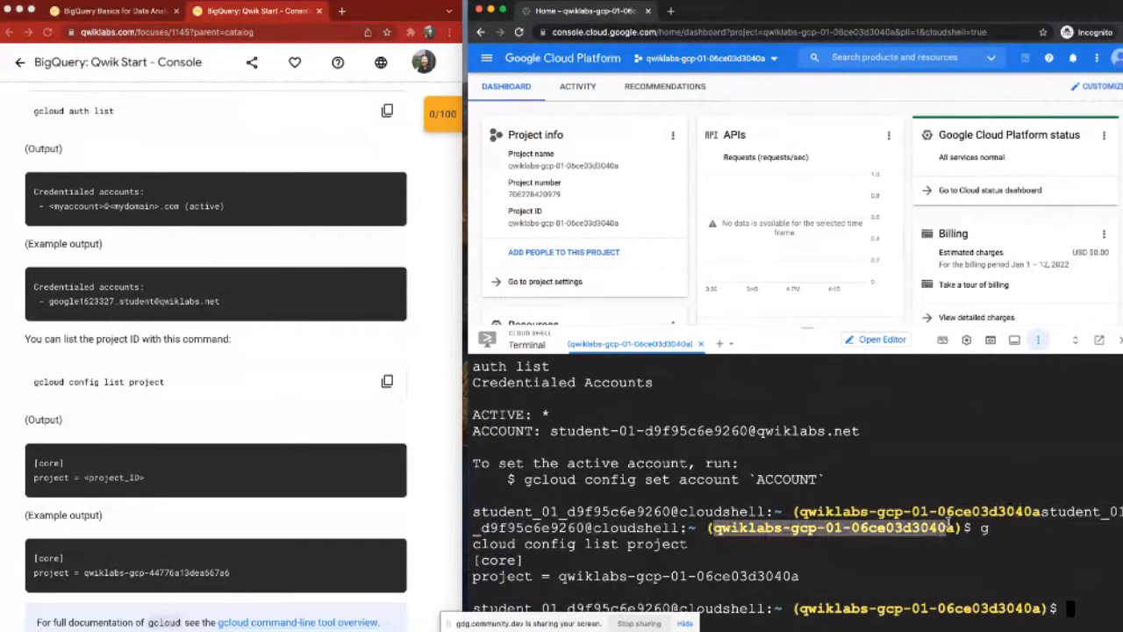
click(711, 57)
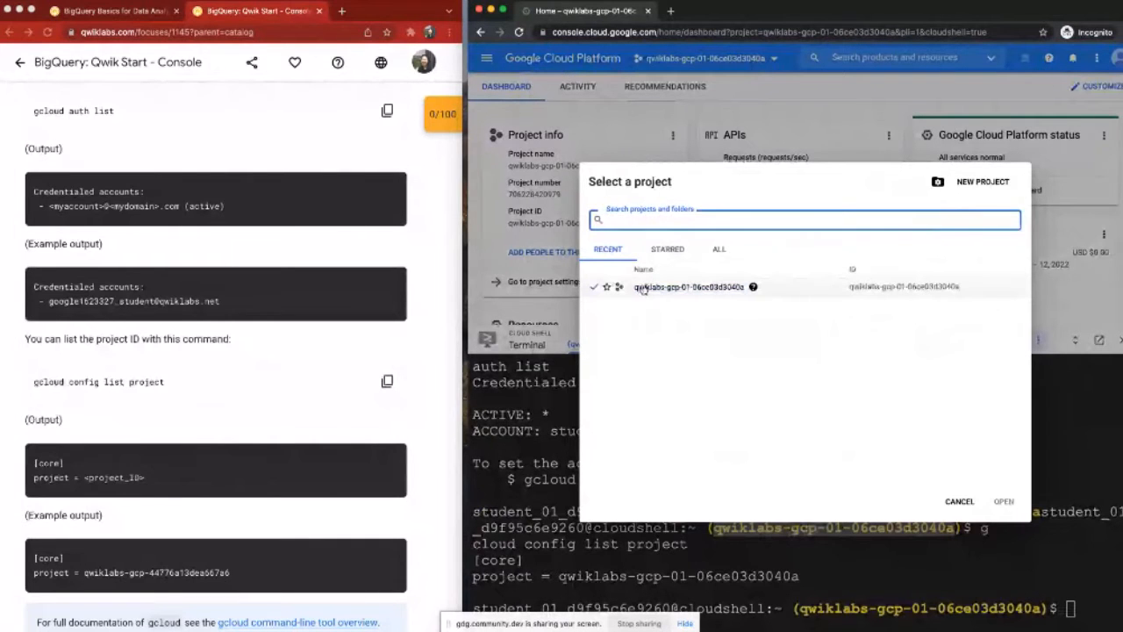
click(959, 502)
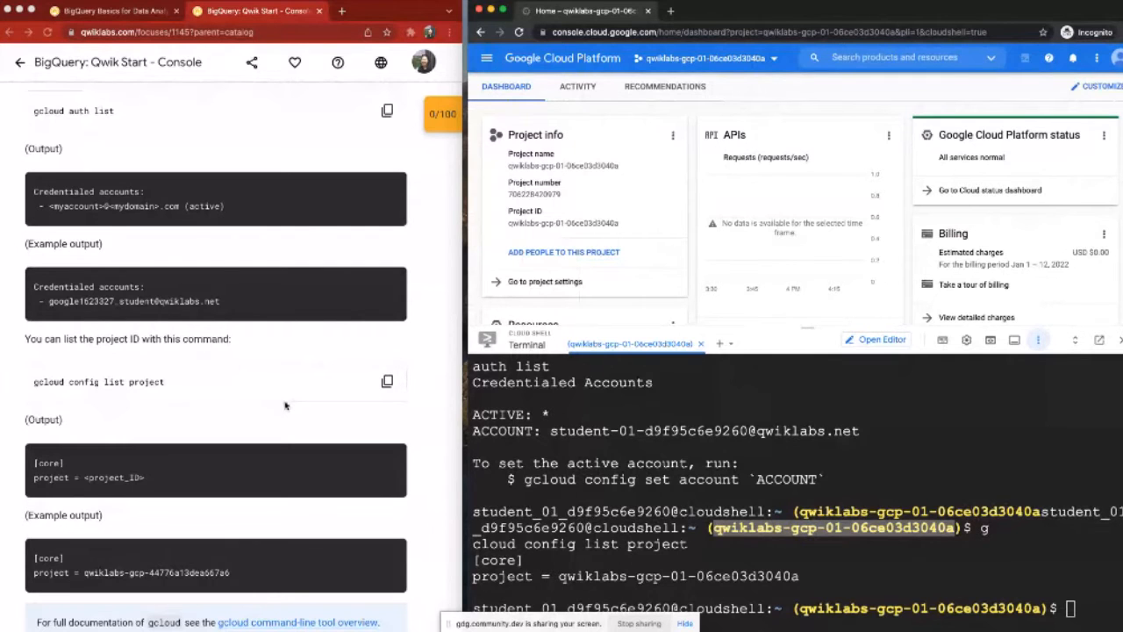
Step: Find the lab's Open BigQuery Console instructions and shorten the Cloud Shell pane to give the console page more room
scroll(286, 406, down, 2)
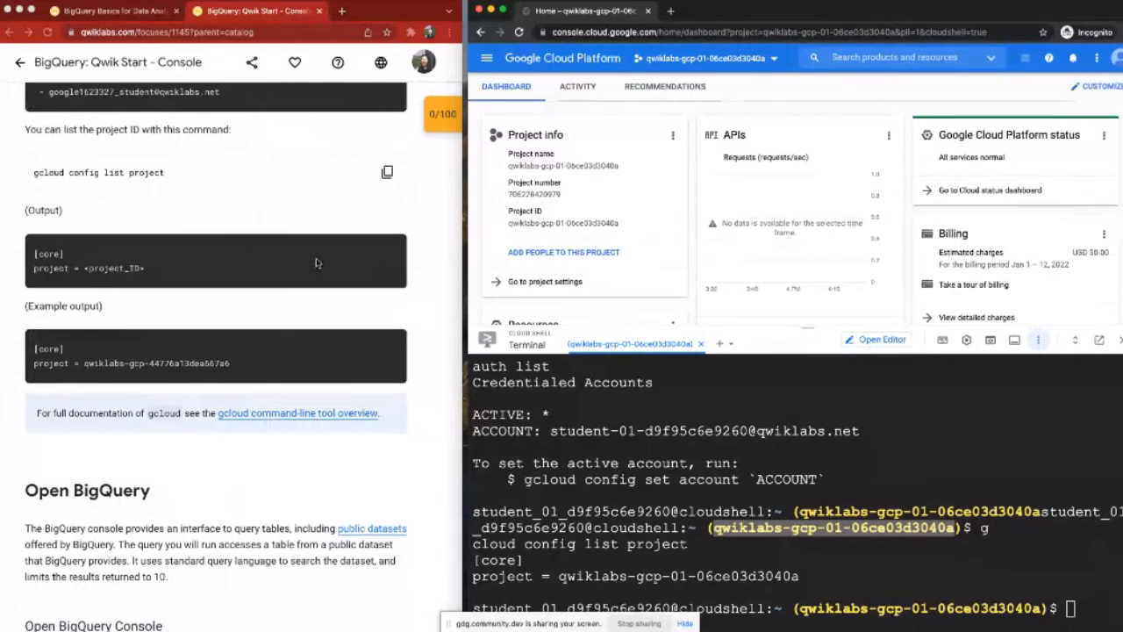
scroll(317, 263, down, 4)
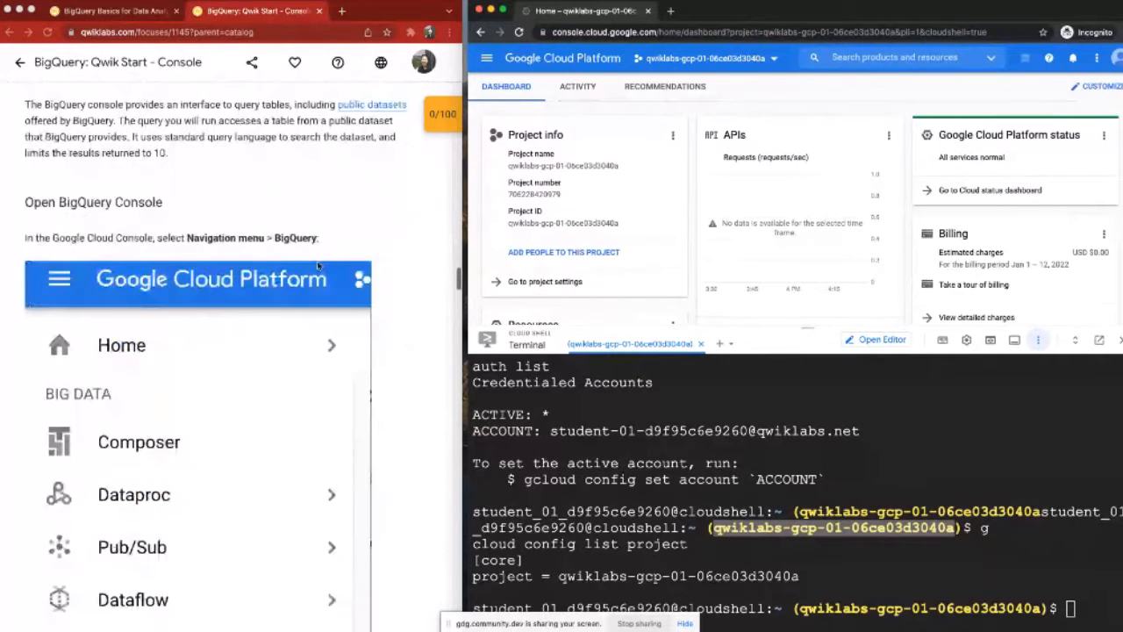
scroll(319, 265, down, 1)
drag(570, 329, 572, 392)
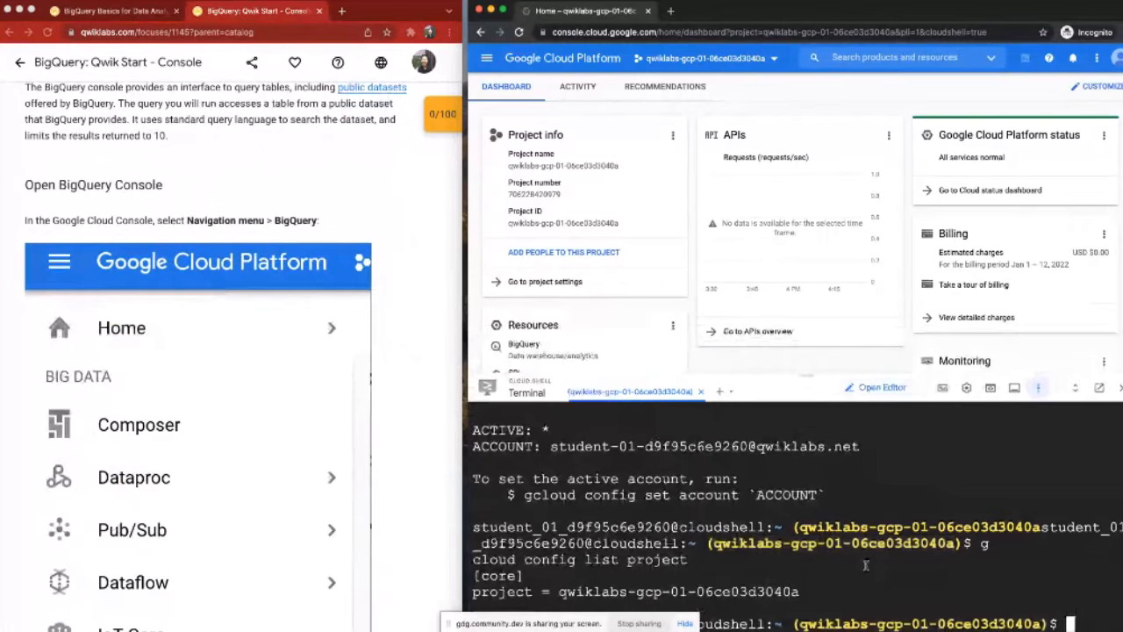
Step: Open BigQuery in the Google Cloud console as the lab instructions describe
scroll(355, 208, down, 1)
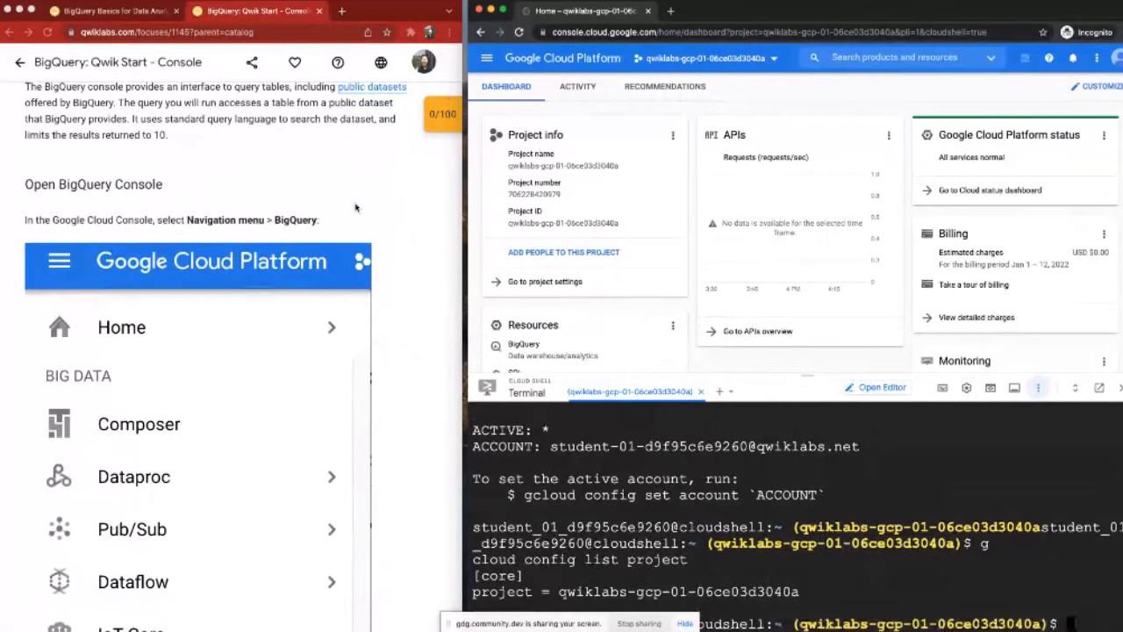
scroll(355, 208, down, 2)
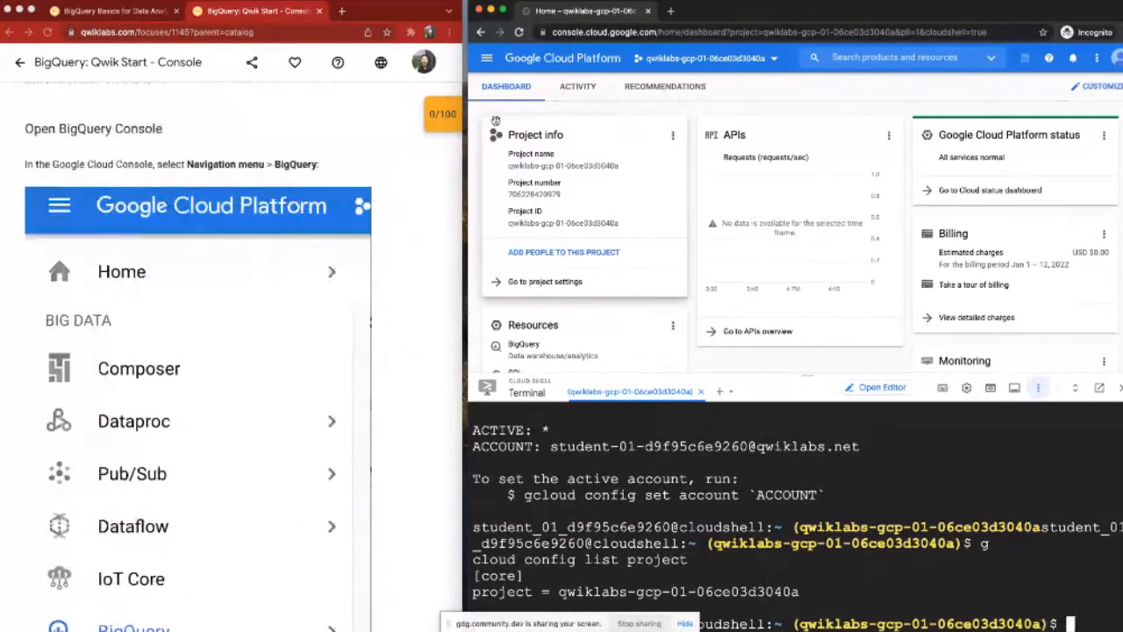
click(487, 58)
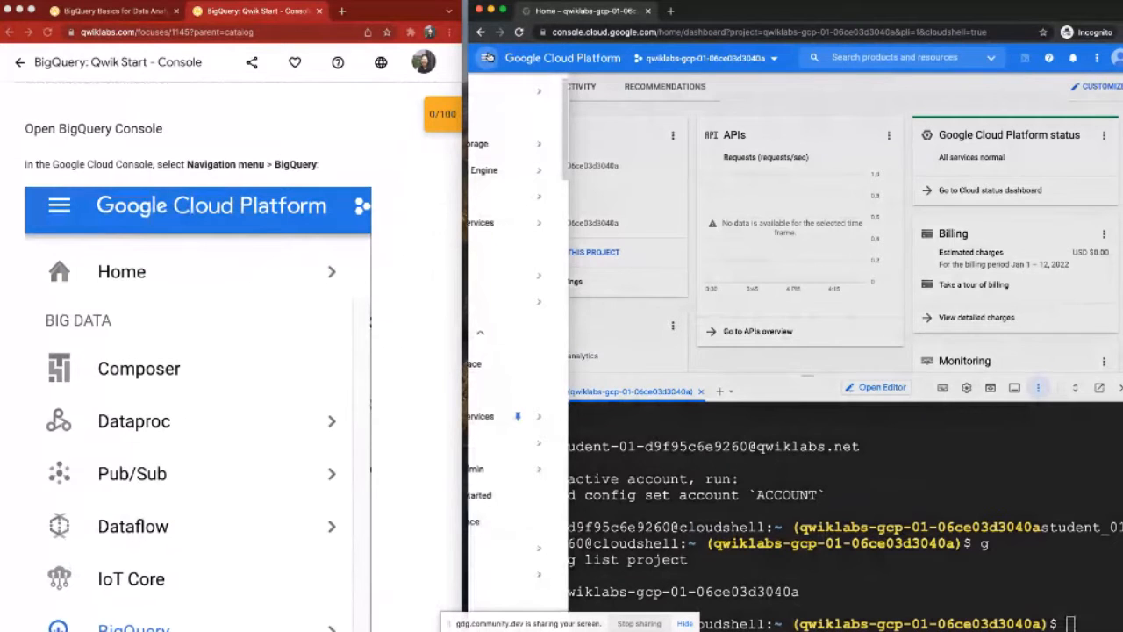
mouse_move(532, 313)
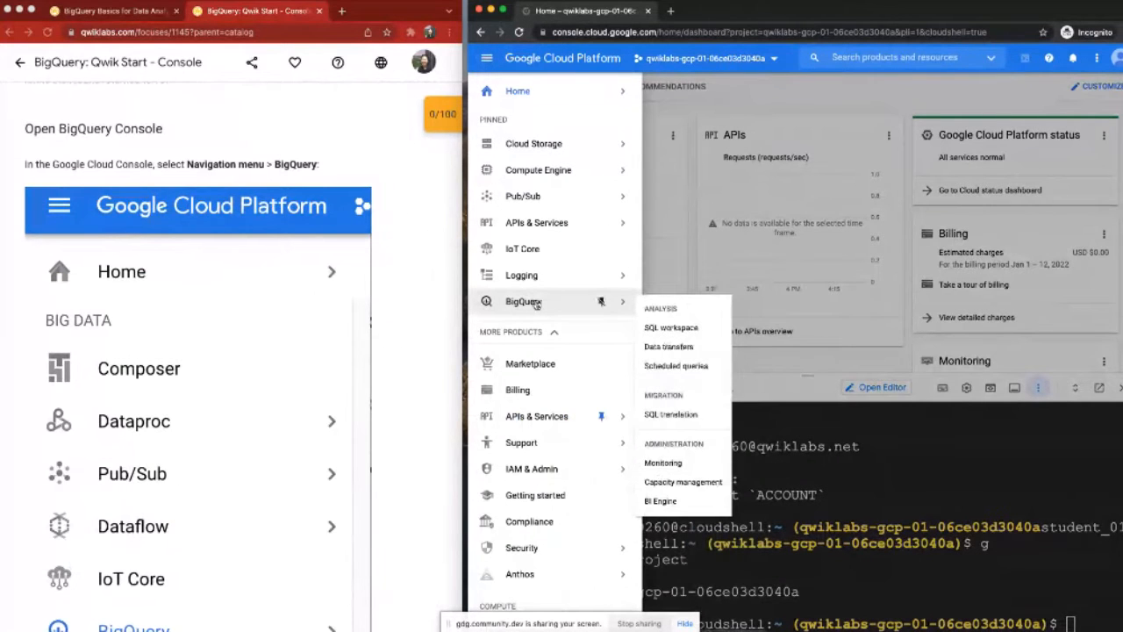
click(488, 58)
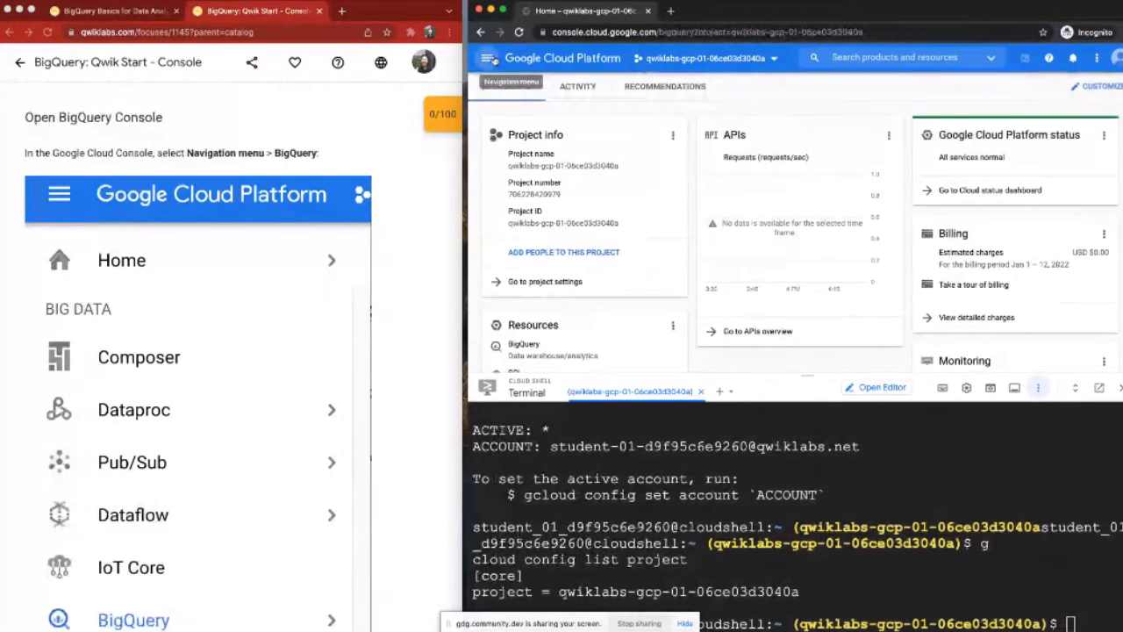
Step: Copy the lab's public dataset query on bigquery-public-data.samples.natality into the empty BigQuery query editor
scroll(353, 259, down, 6)
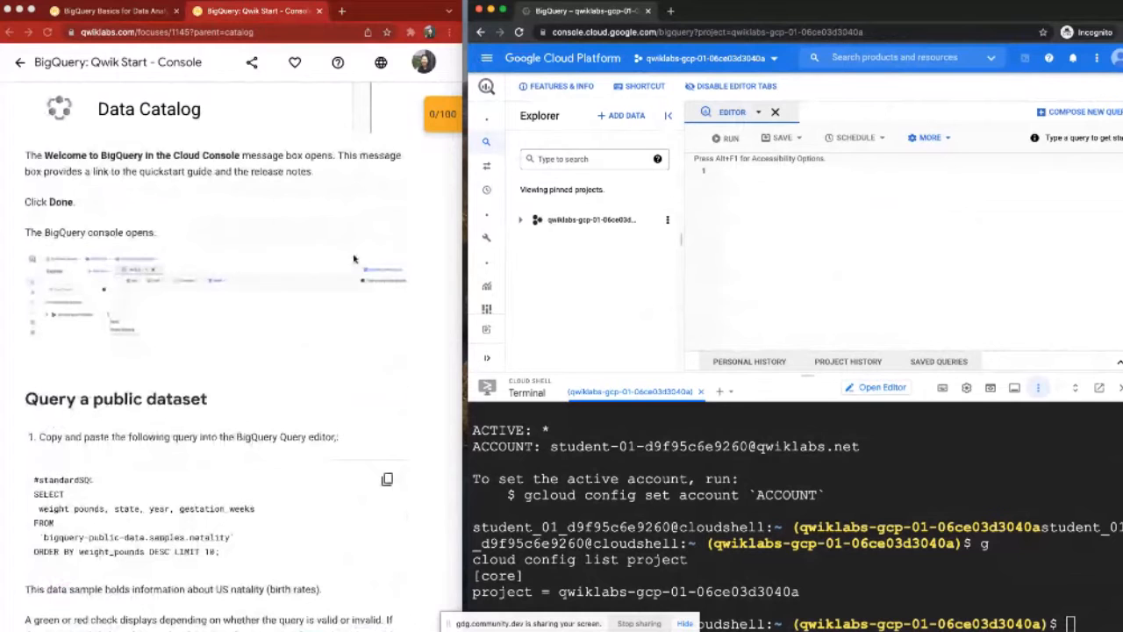
scroll(354, 259, down, 3)
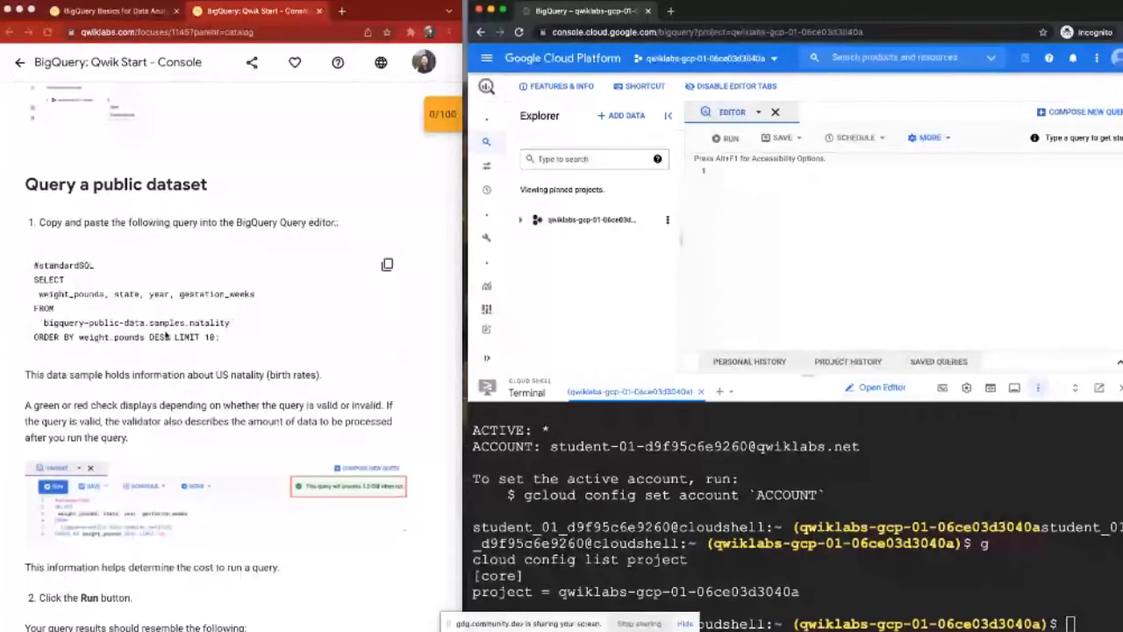
scroll(387, 185, down, 2)
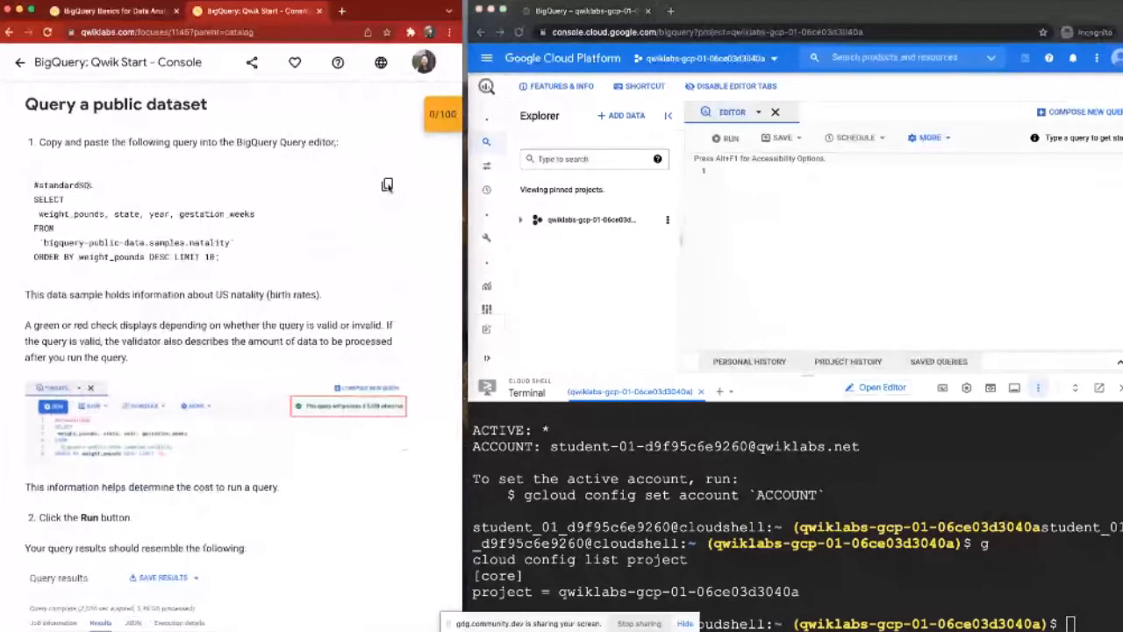
click(387, 185)
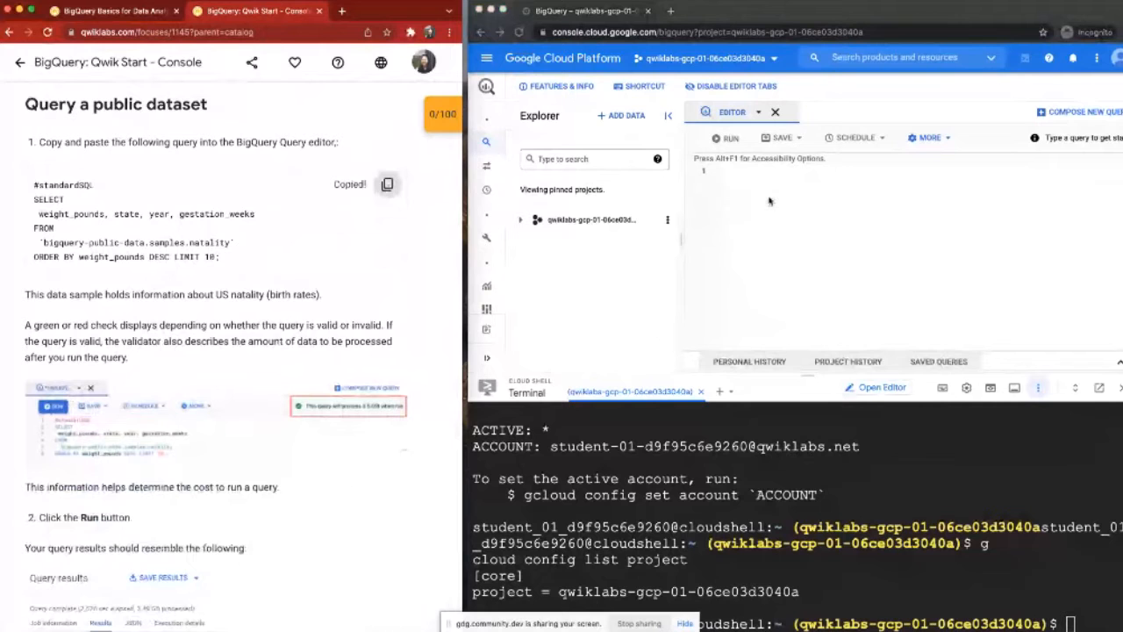
click(750, 171)
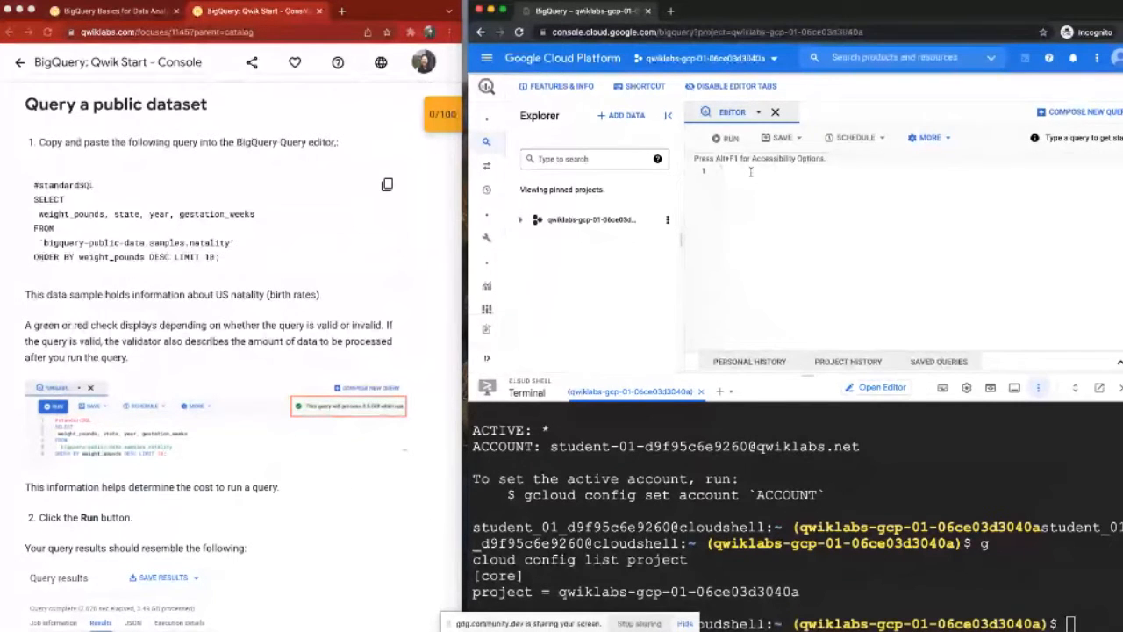
click(752, 172)
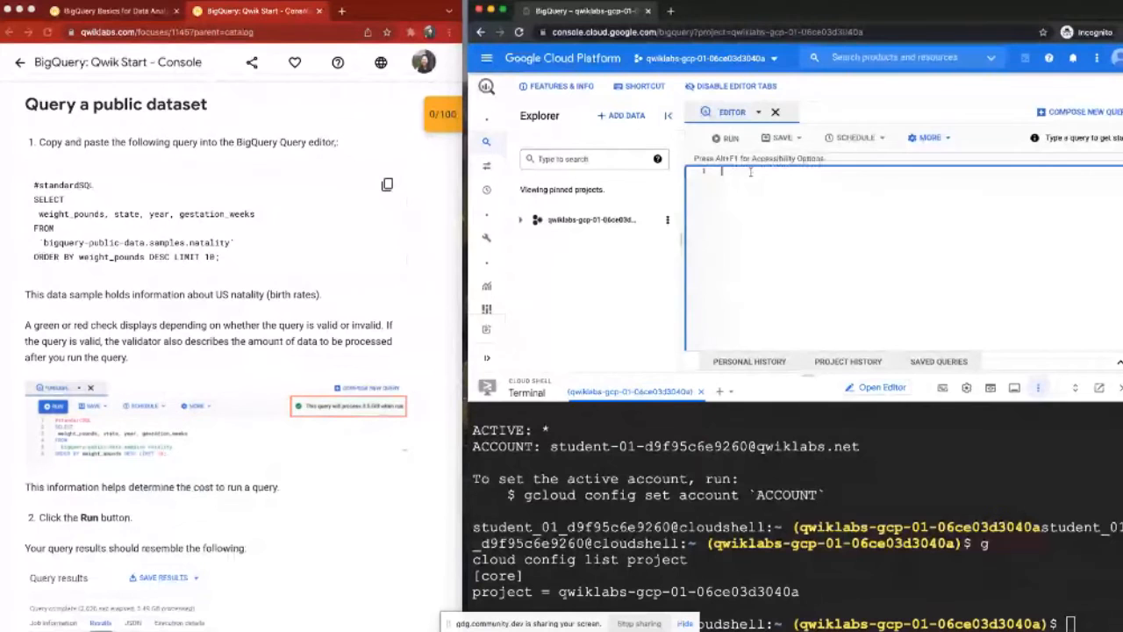
key(ctrl+v)
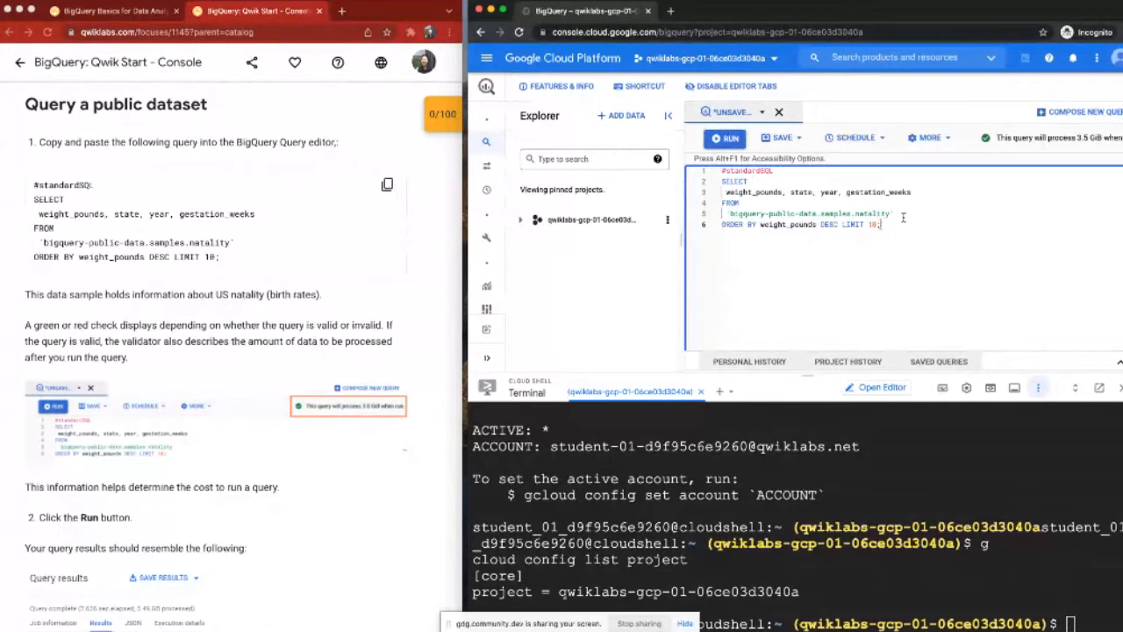
Step: Run the whole natality query and shrink the Cloud Shell pane to enlarge the query results area
key(ctrl+a)
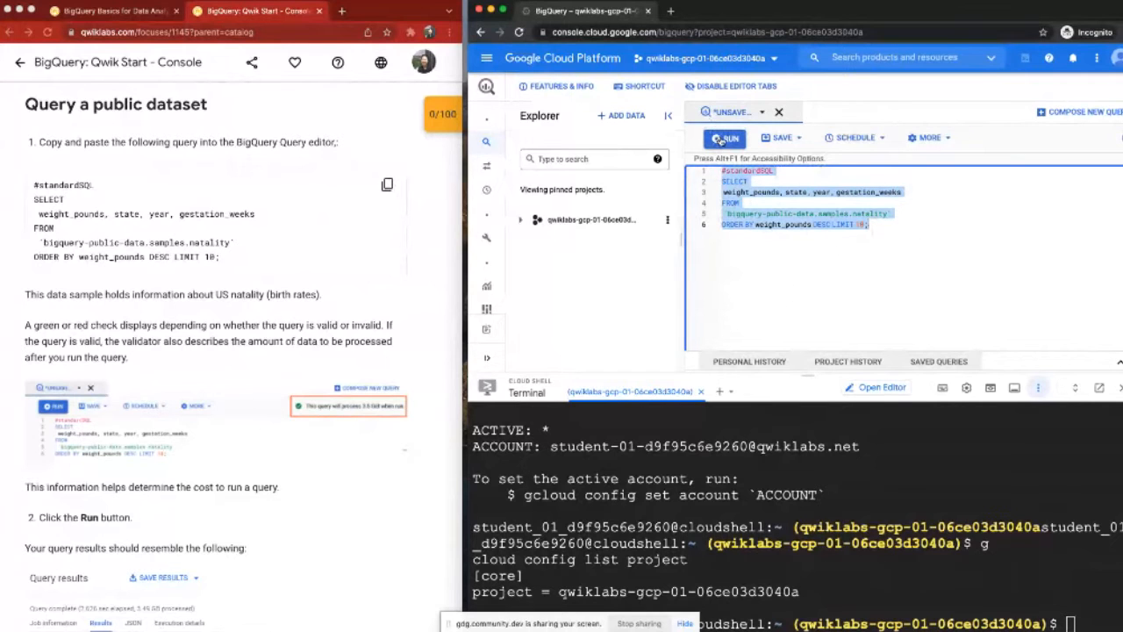
click(720, 140)
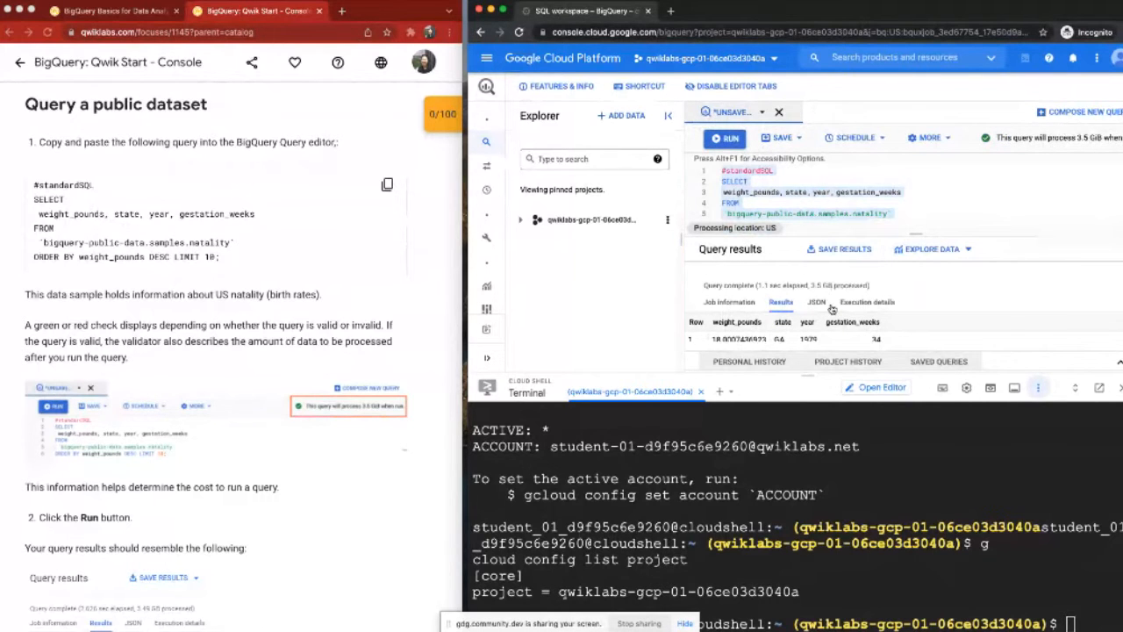
scroll(835, 331, down, 2)
scroll(835, 331, up, 2)
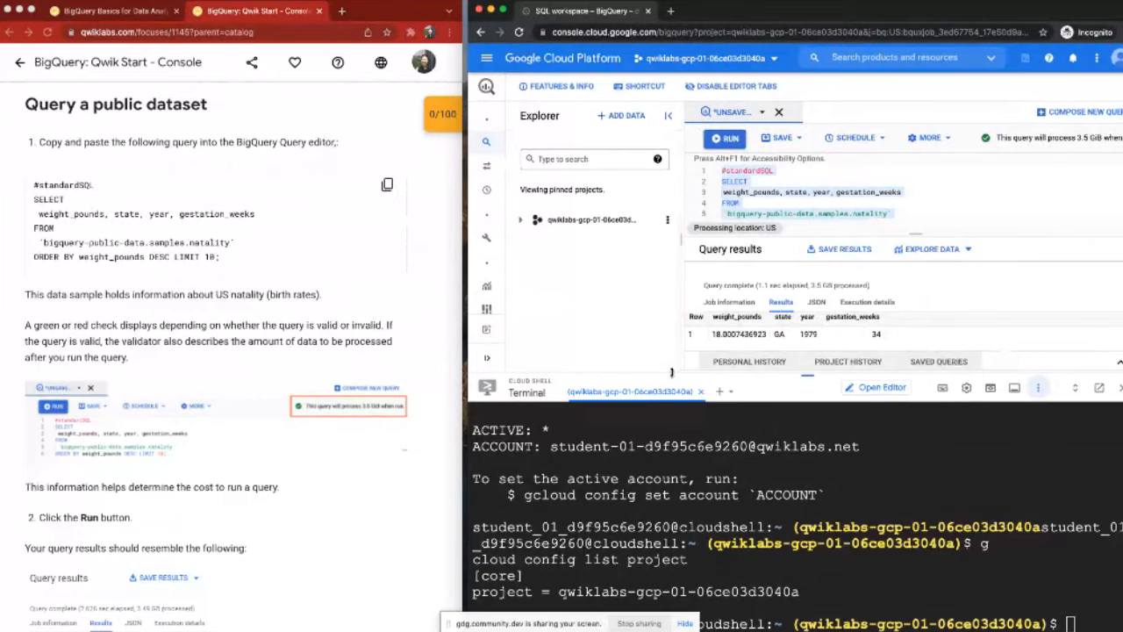
drag(672, 373, 672, 529)
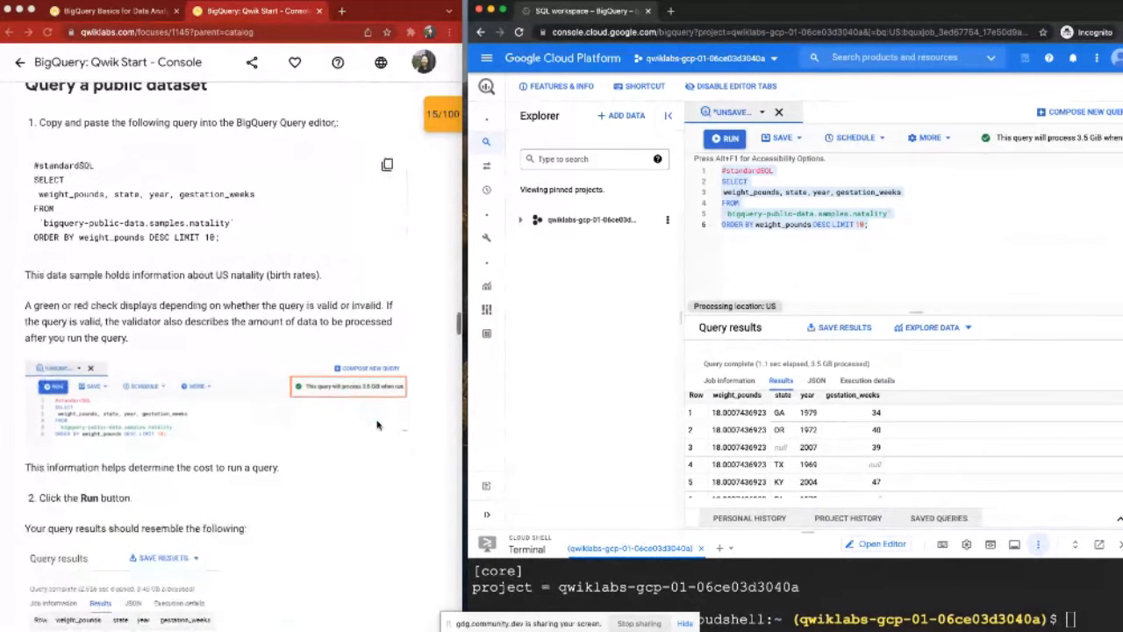
Step: Examine the natality query's source table, selected columns, DESC ordering and LIMIT clause in the editor
scroll(377, 425, down, 1)
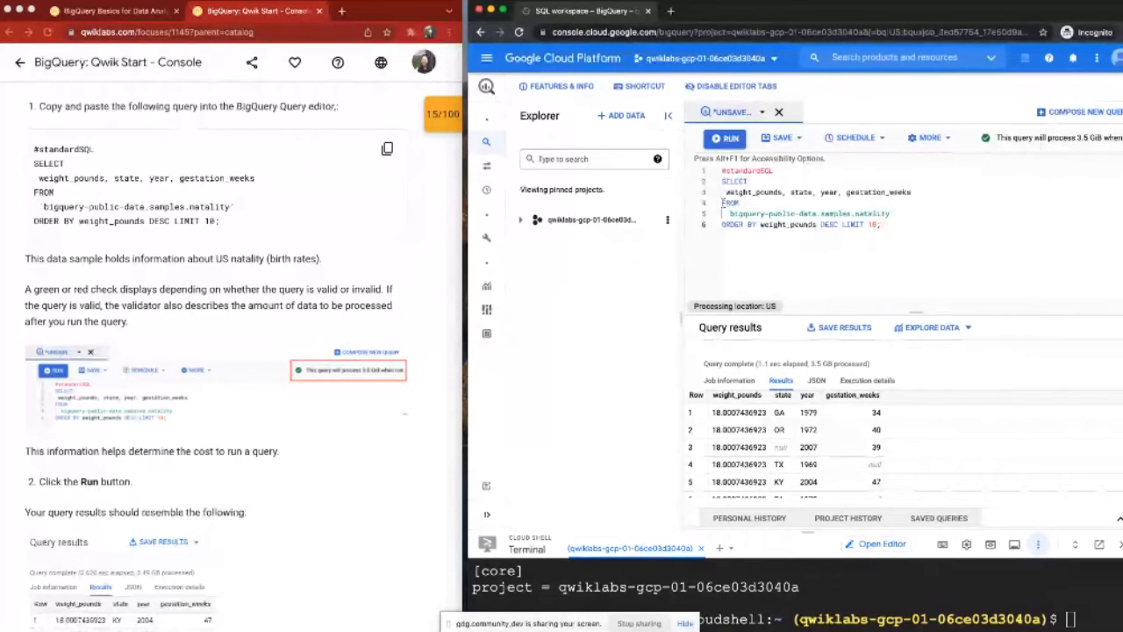
drag(723, 203, 893, 215)
click(893, 215)
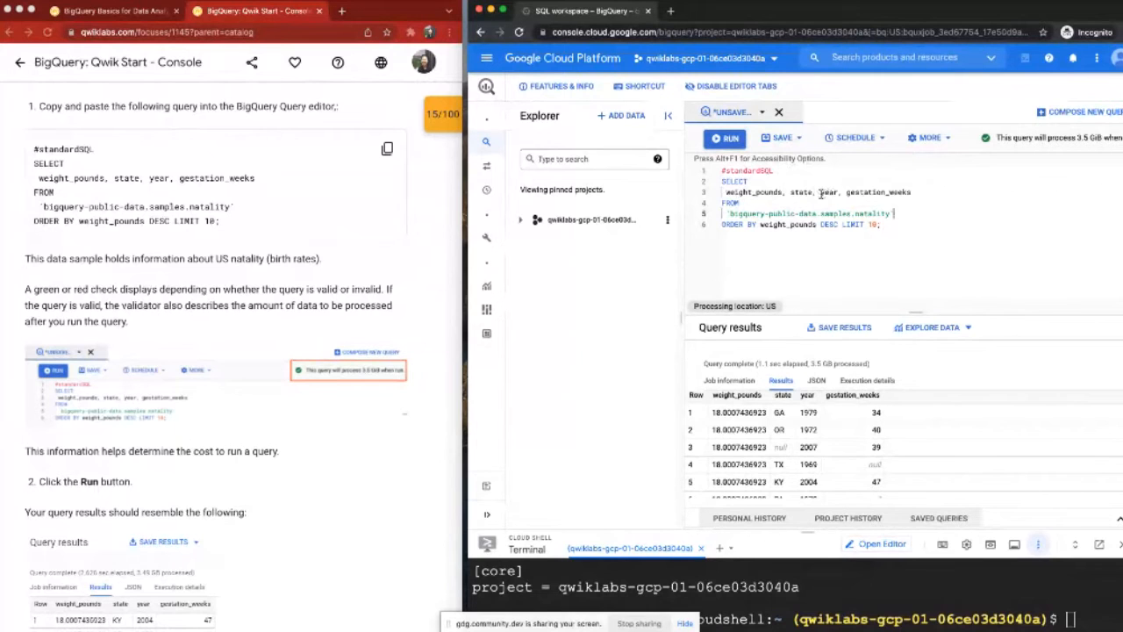
click(726, 191)
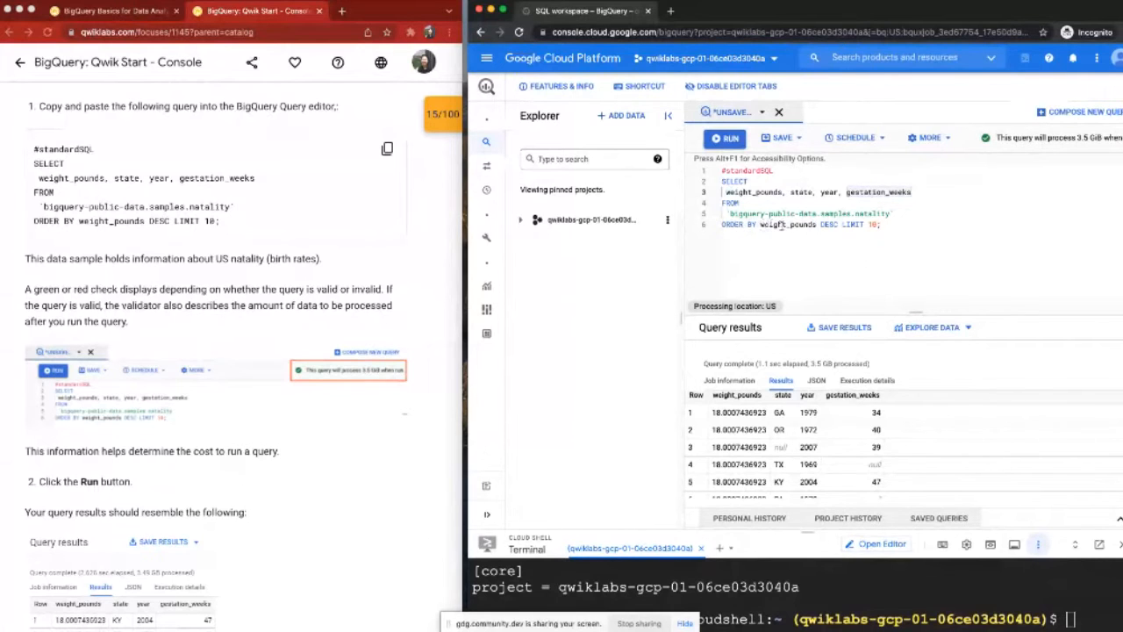
click(830, 224)
double_click(831, 225)
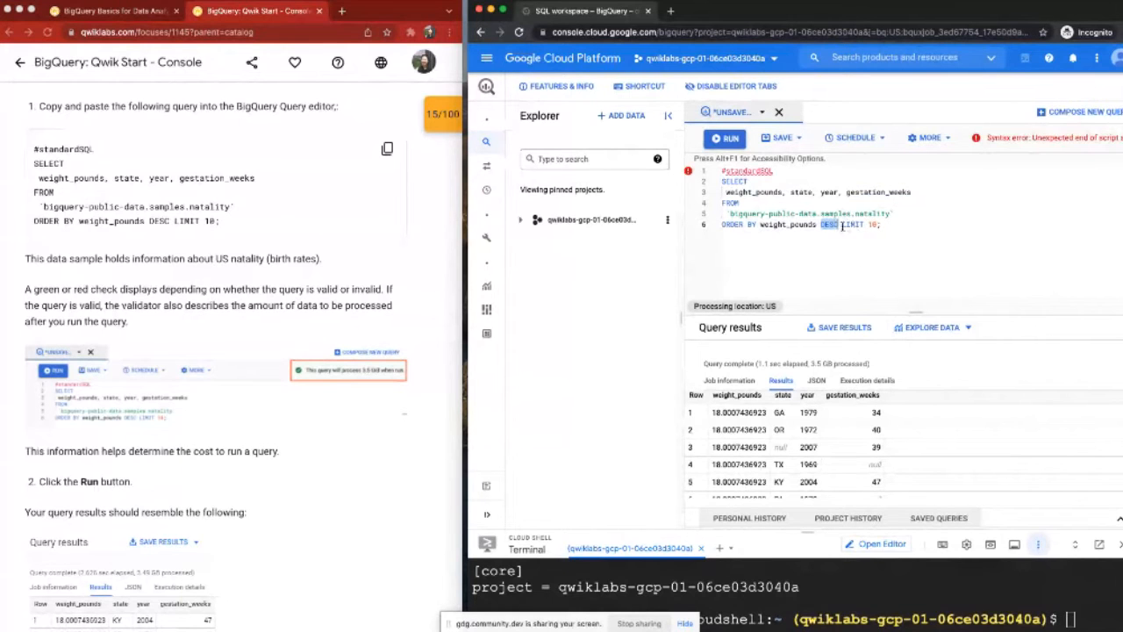
drag(881, 225, 842, 225)
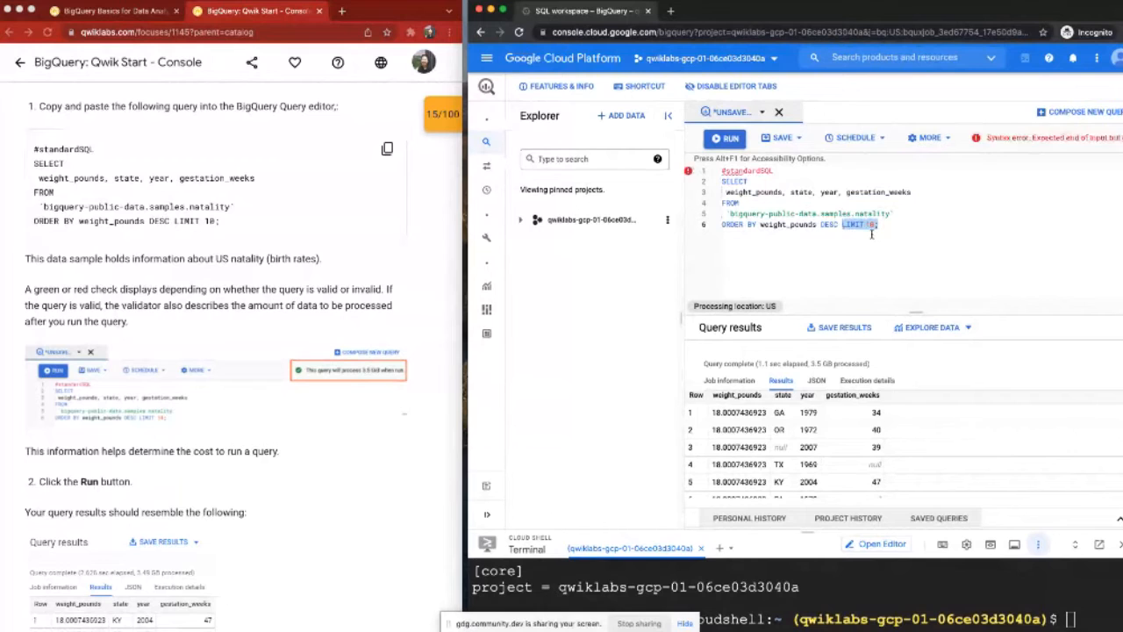
click(882, 225)
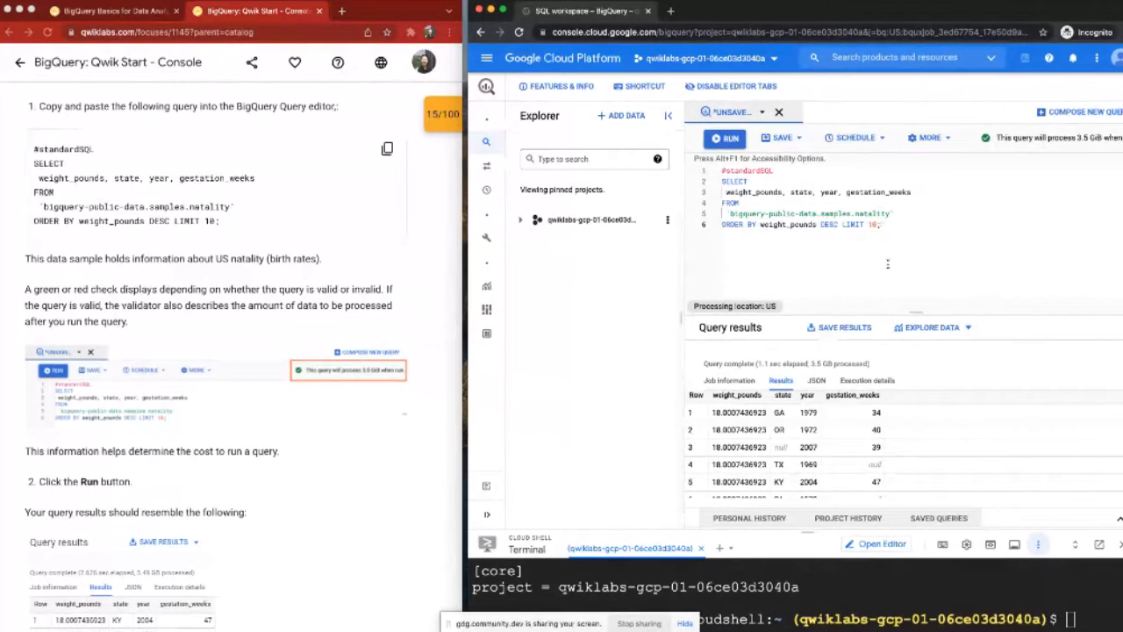
Step: Compare the query text, especially its LIMIT 10 clause, with the rows listed in the query results
mouse_move(811, 363)
mouse_down()
mouse_move(856, 363)
mouse_move(831, 364)
mouse_up()
drag(881, 225, 725, 169)
click(778, 203)
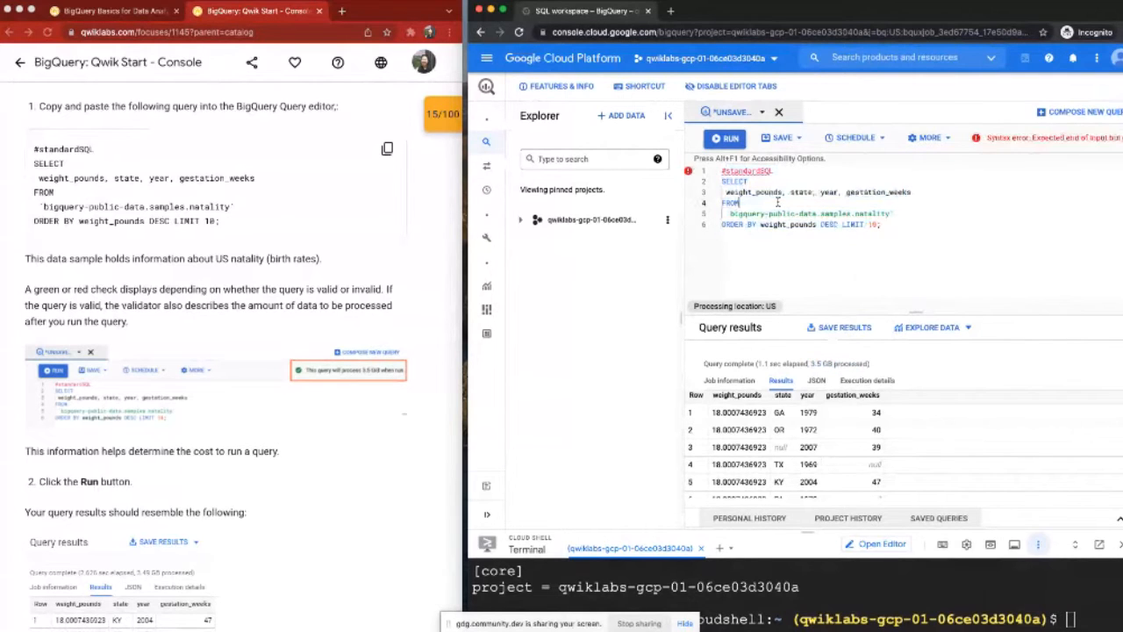
click(862, 282)
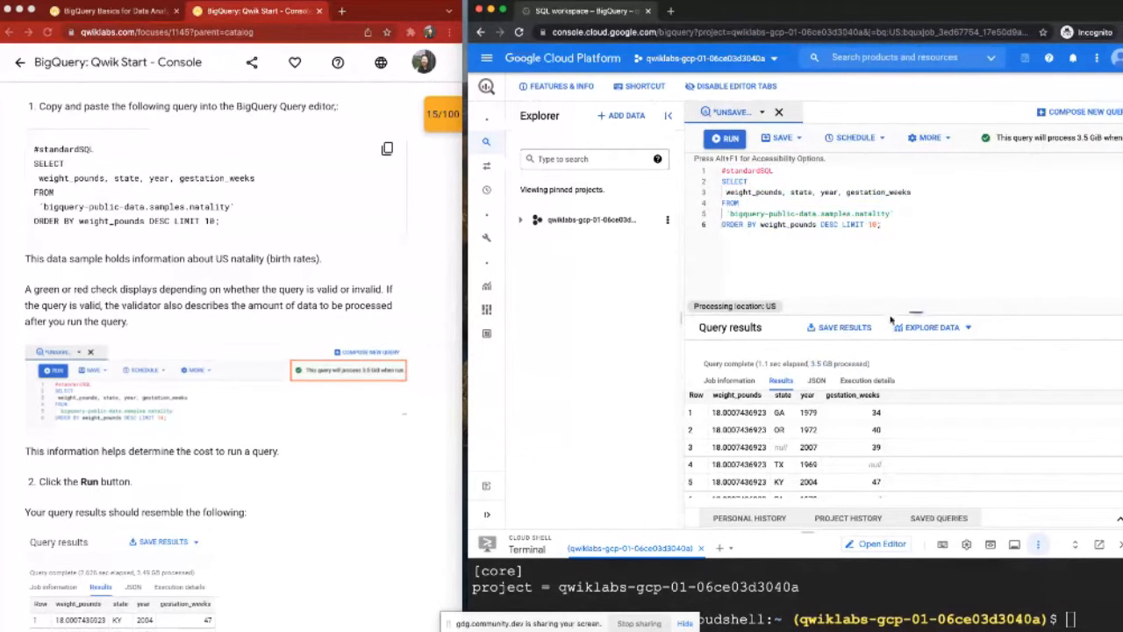
drag(875, 225, 840, 225)
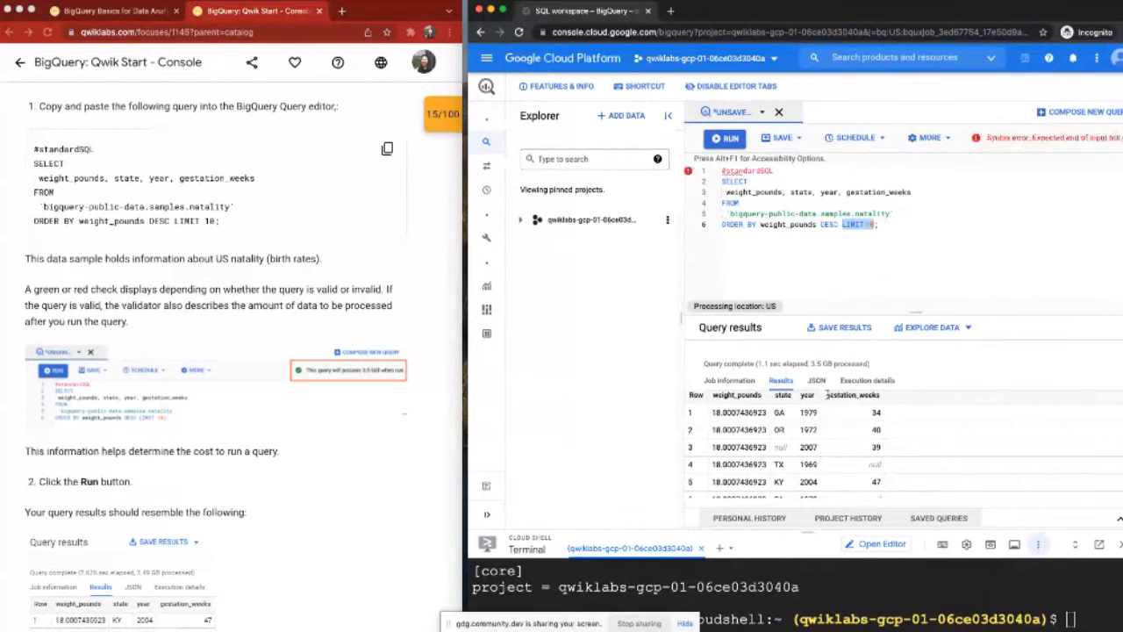
scroll(820, 406, down, 2)
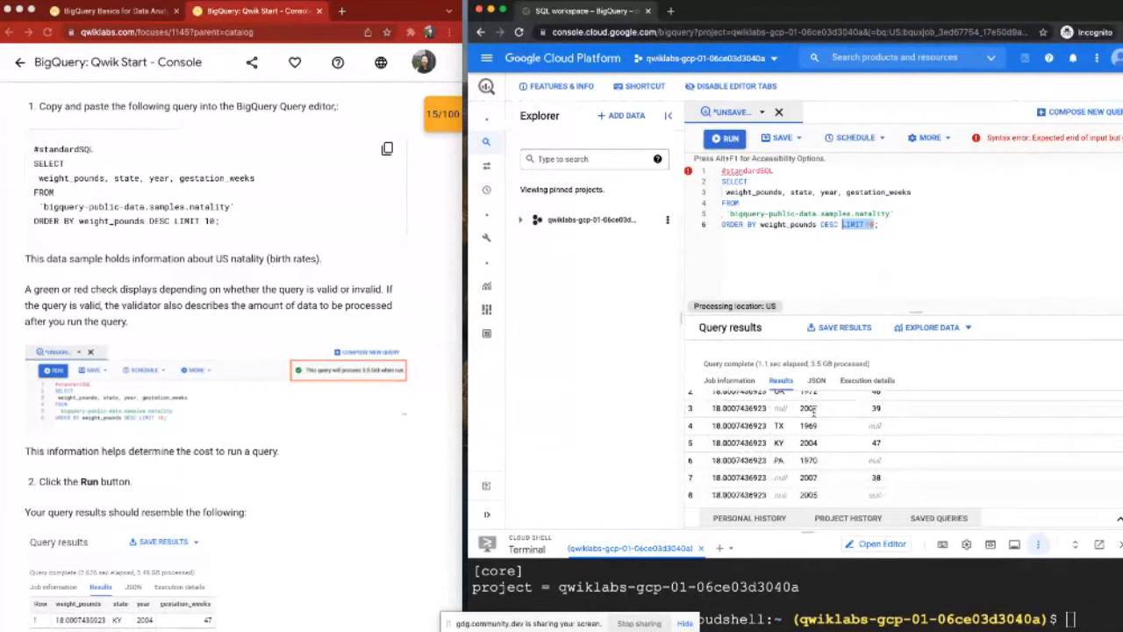
scroll(807, 438, down, 3)
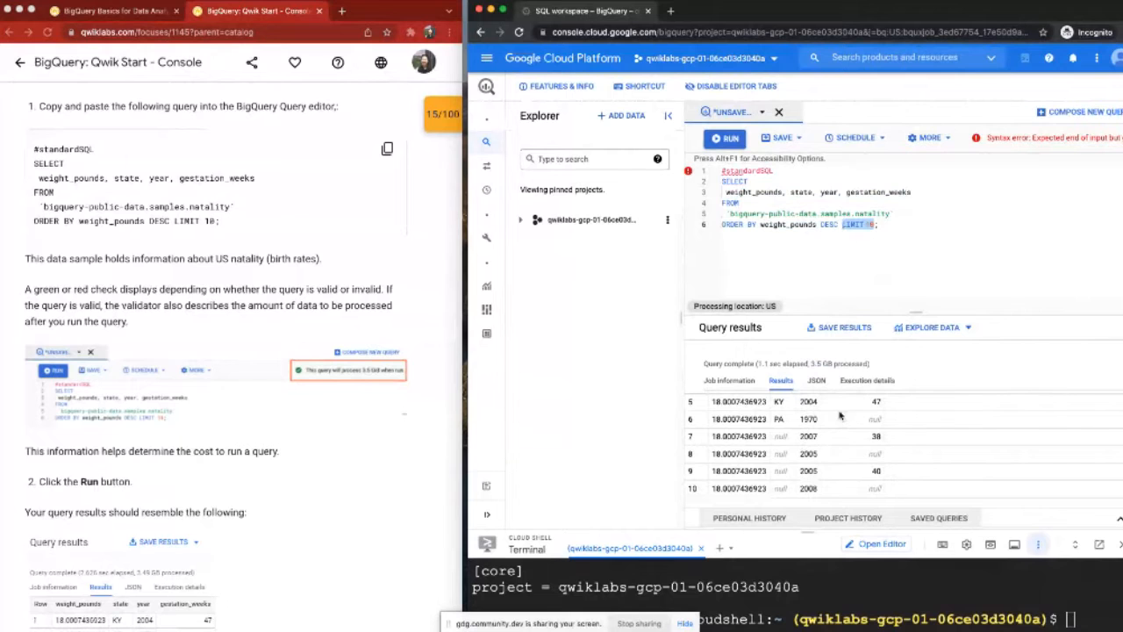
click(903, 228)
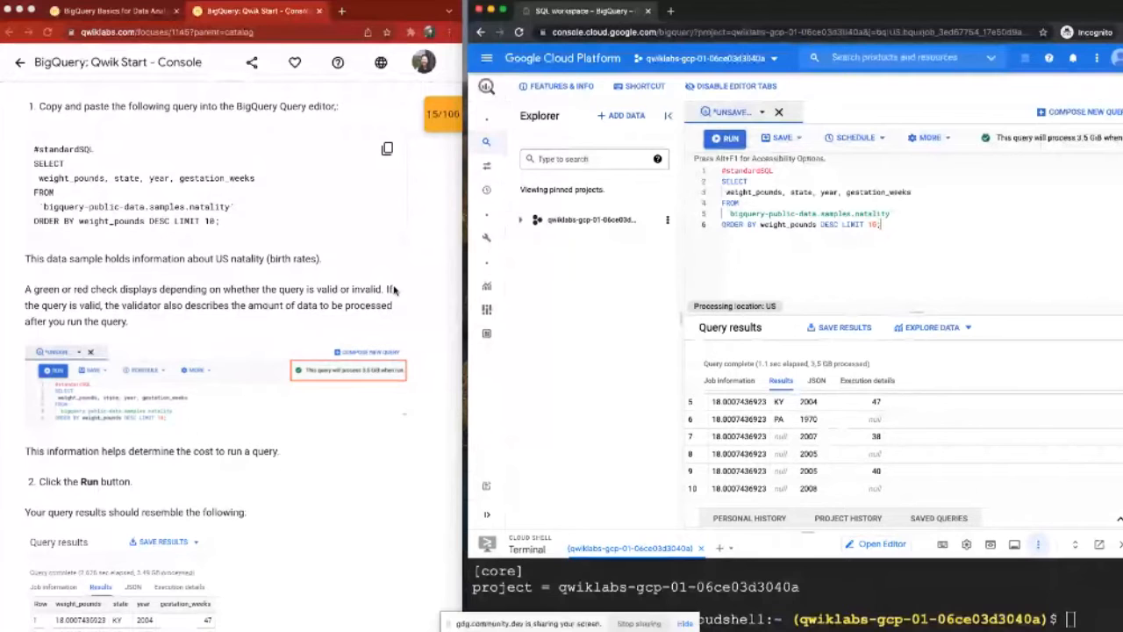
Step: Check the lab progress for the "Query a public dataset (dataset: samples, table: natality)" task
scroll(394, 289, down, 5)
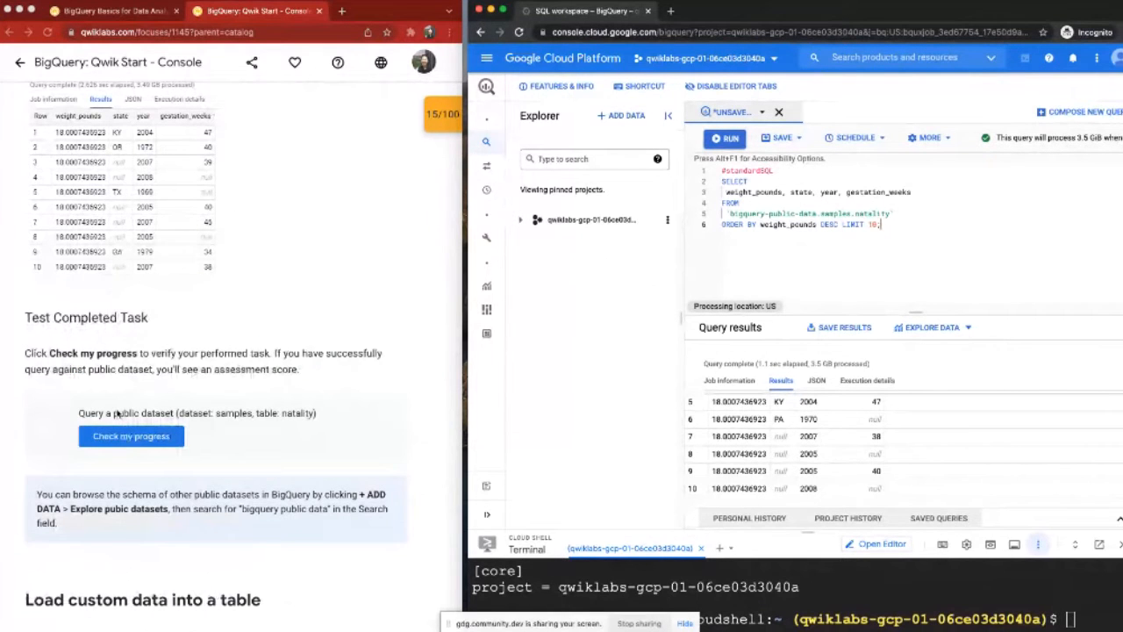
click(107, 438)
click(97, 439)
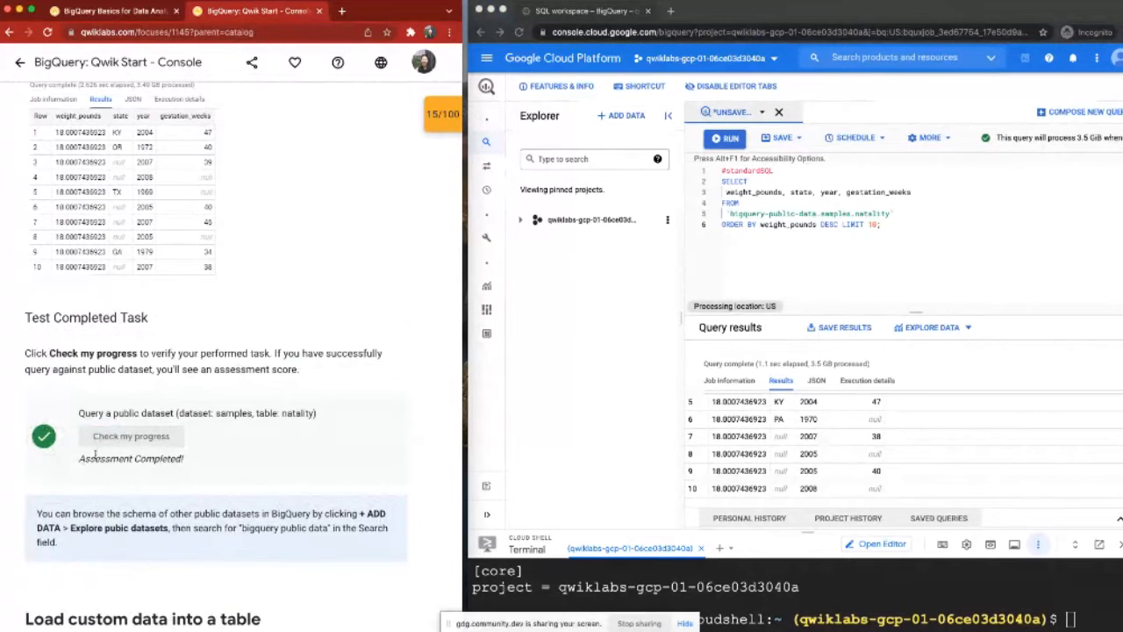
scroll(99, 451, down, 1)
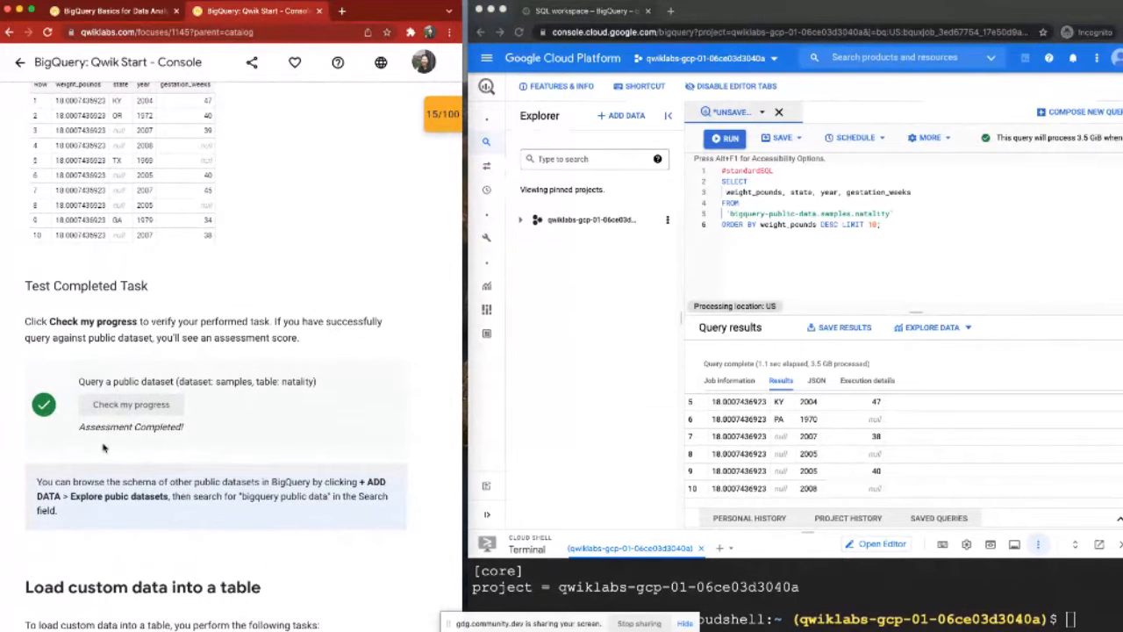
scroll(103, 448, down, 1)
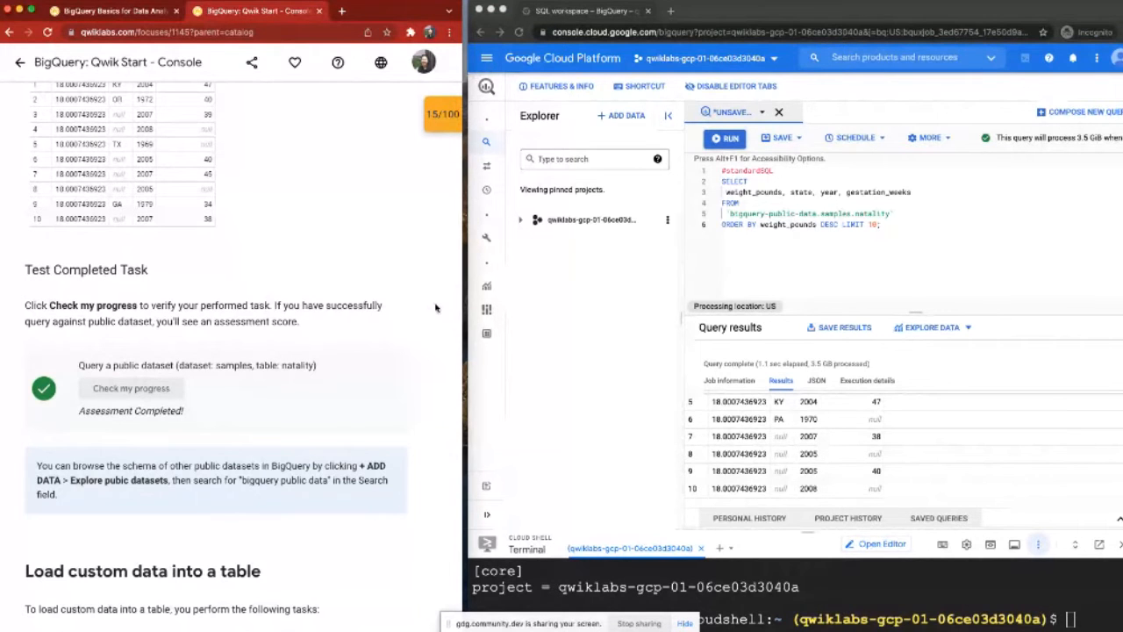
Step: Review the lab's connection details, including the incognito option for the Open Google Console link and the full username
scroll(435, 307, up, 1)
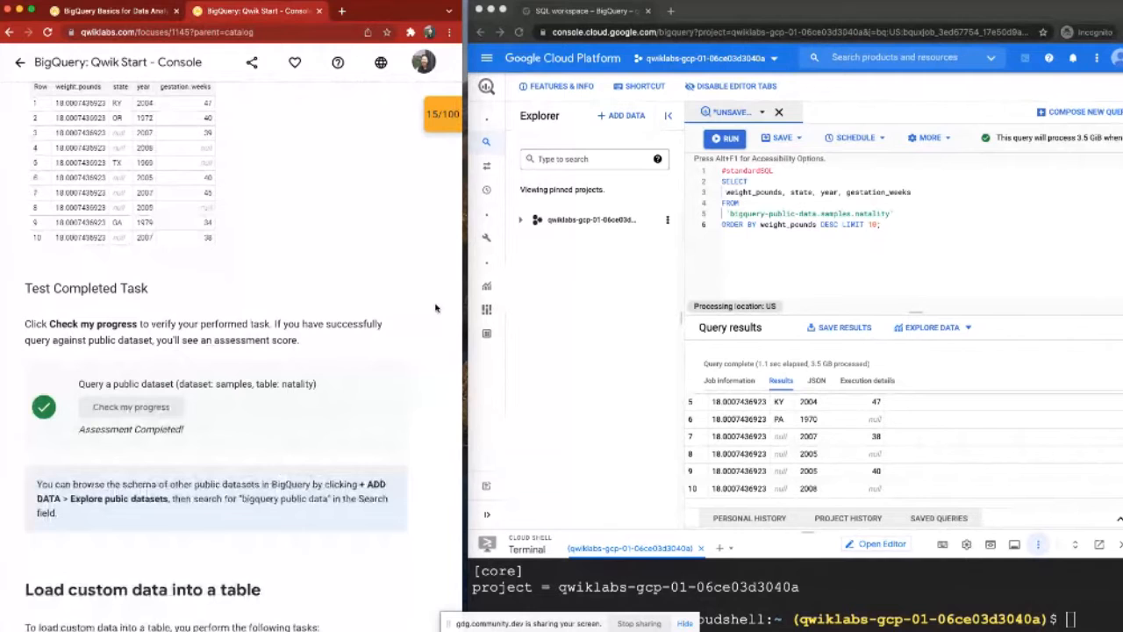
scroll(435, 307, up, 20)
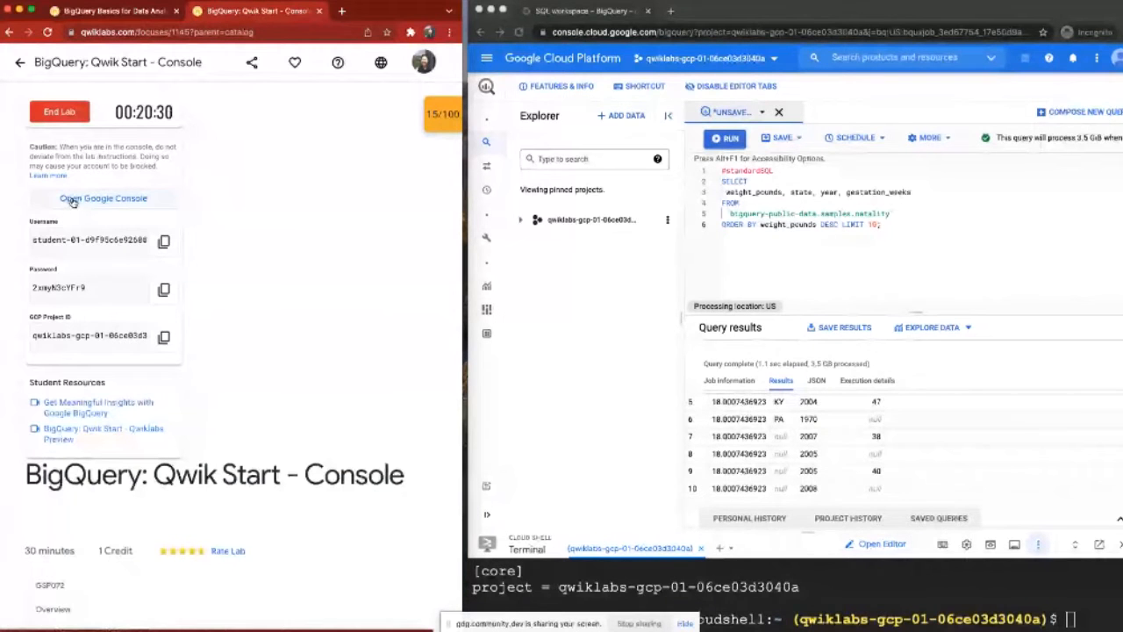
right_click(75, 201)
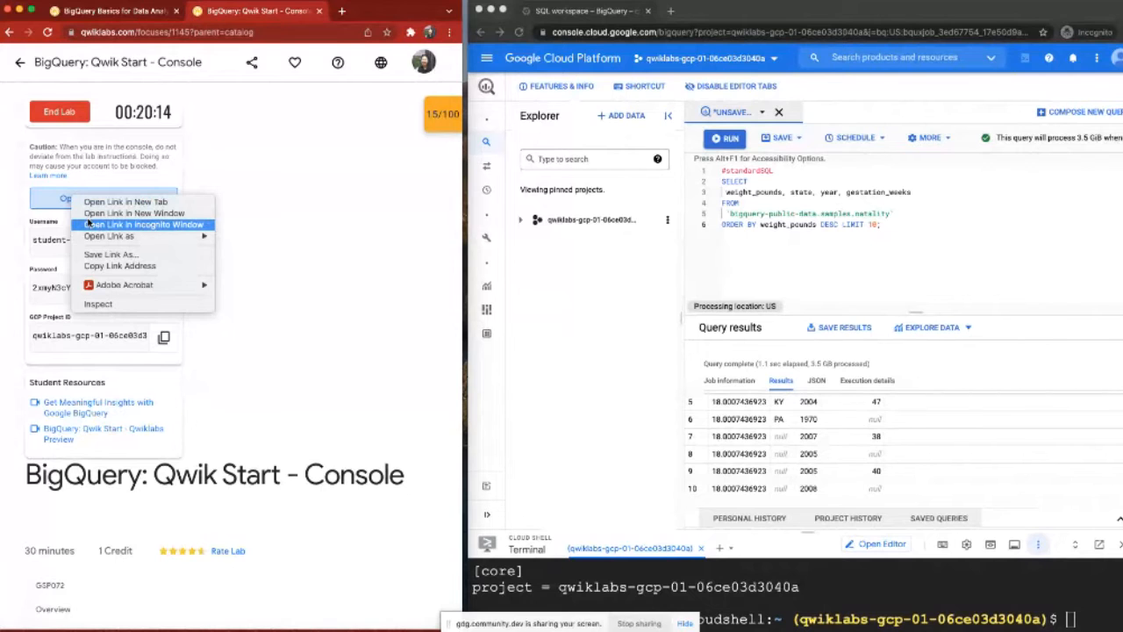
click(56, 229)
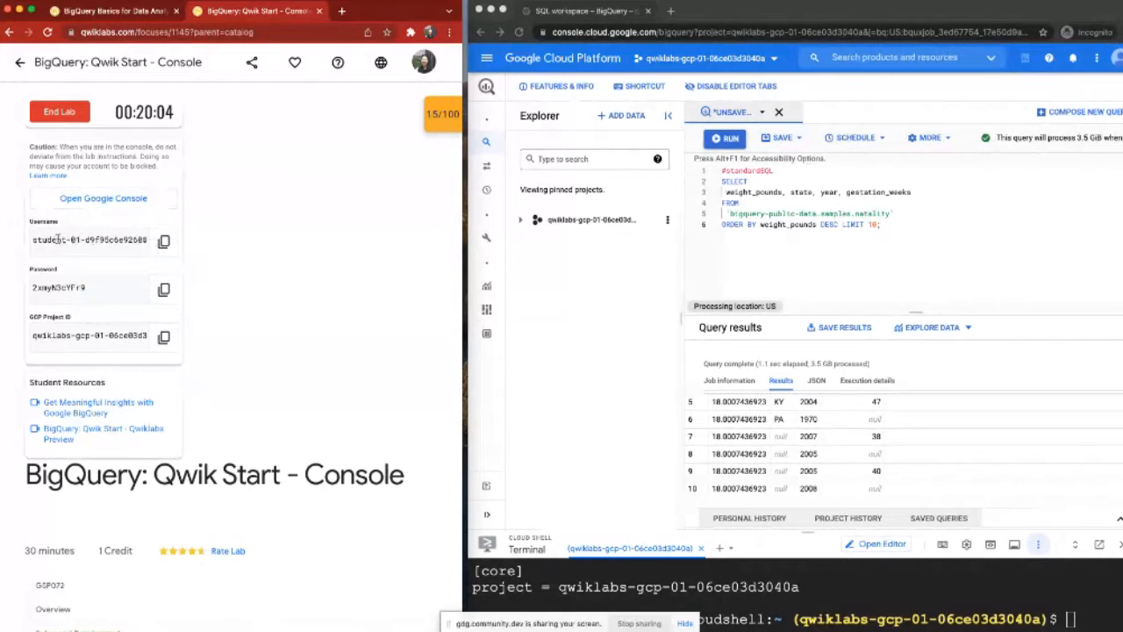
drag(105, 239, 164, 241)
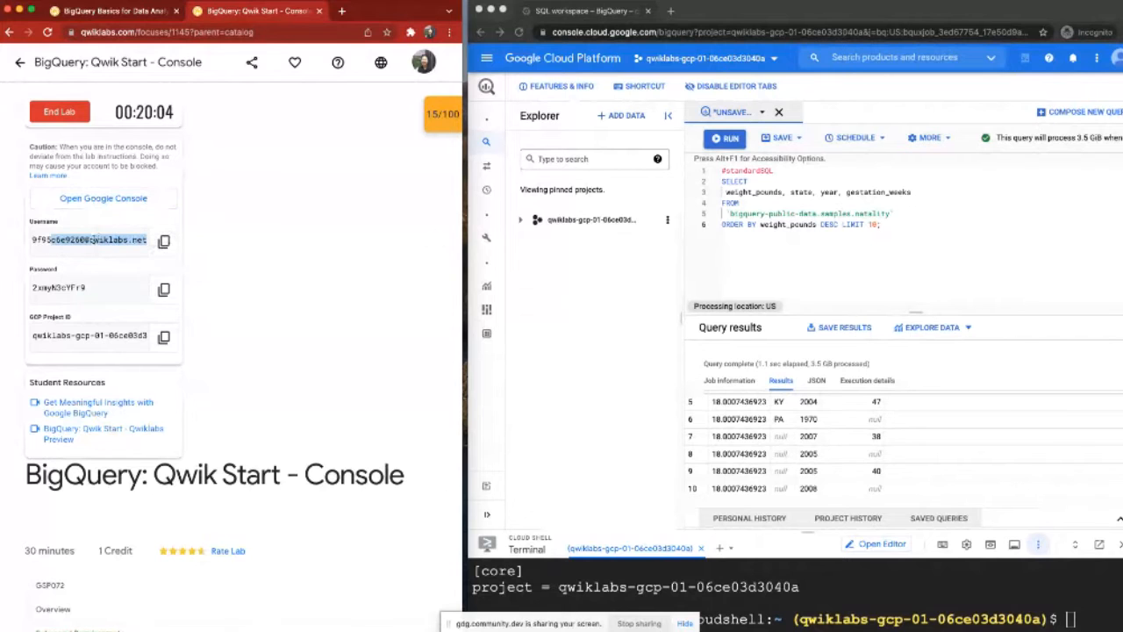
click(128, 244)
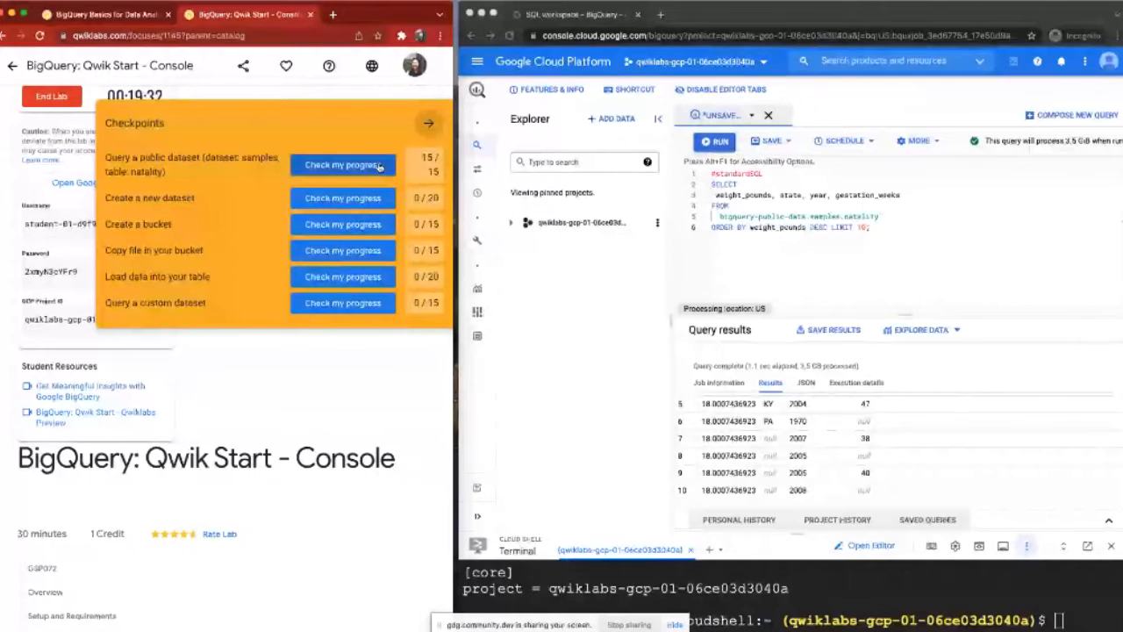
Step: Go from the public dataset checkpoint to "Load custom data into a table" and read its task list and the dataset creation instructions
click(379, 167)
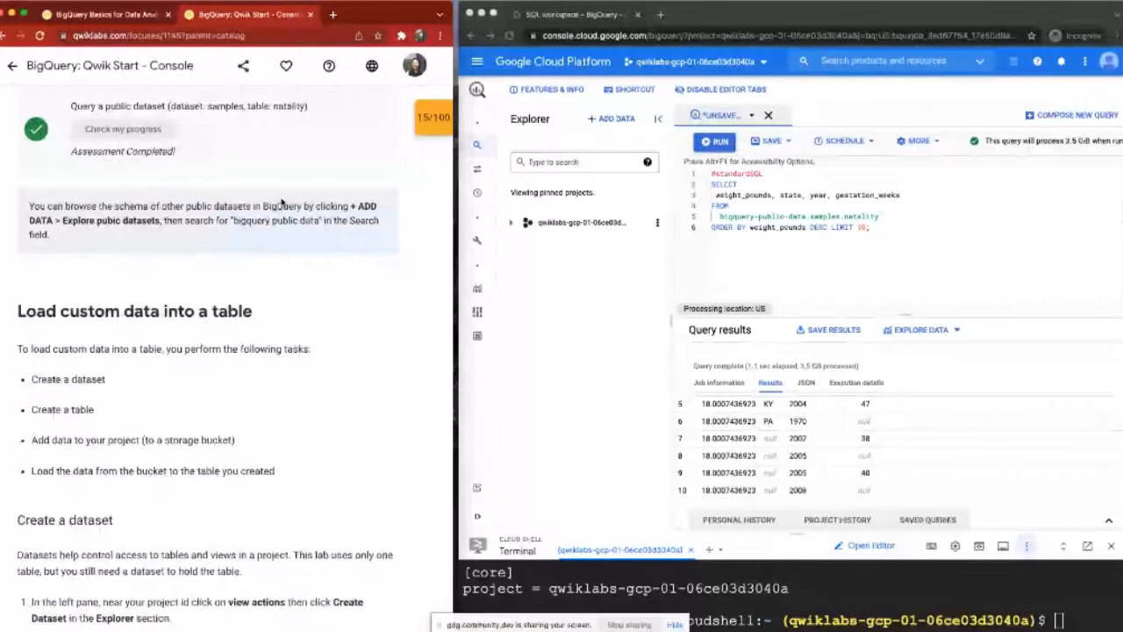
scroll(282, 264, down, 3)
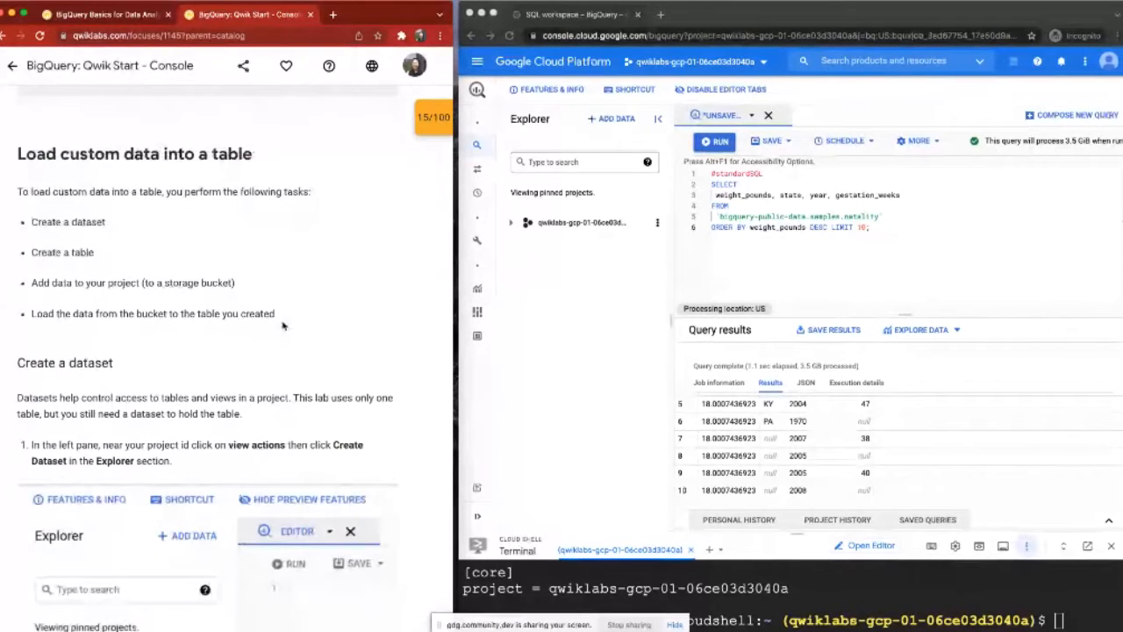
scroll(357, 348, down, 1)
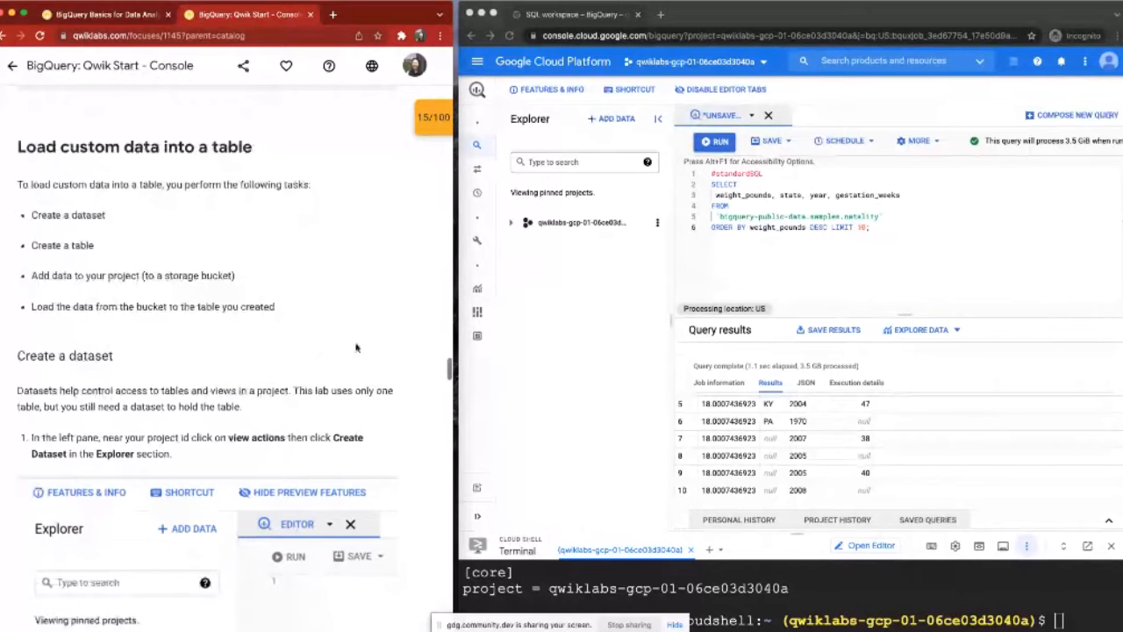
scroll(380, 305, down, 1)
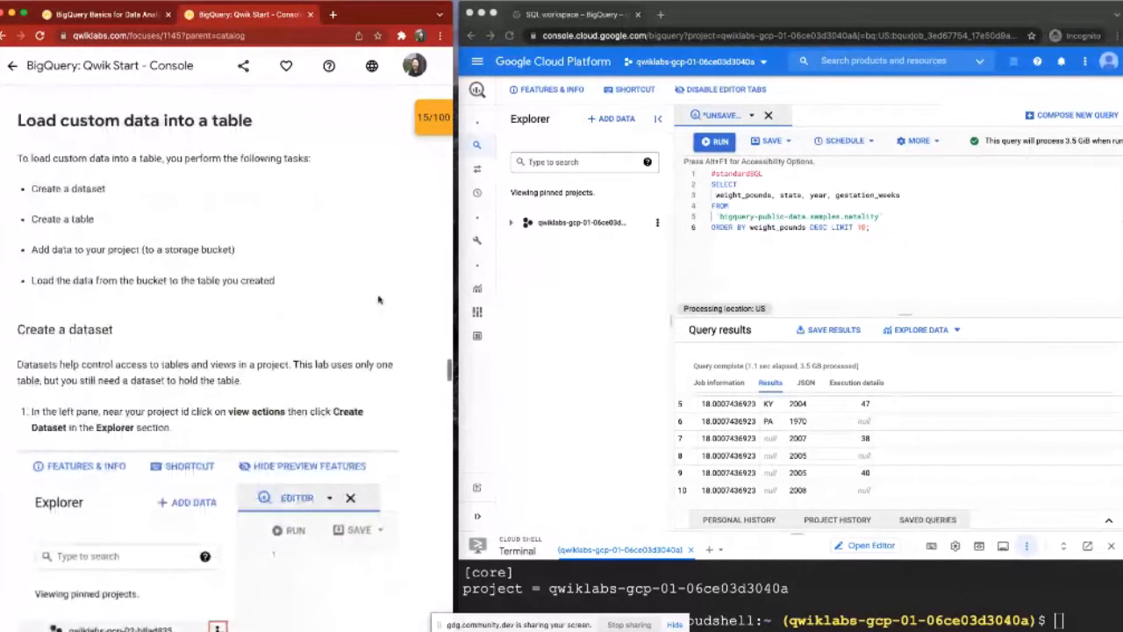
scroll(378, 300, down, 1)
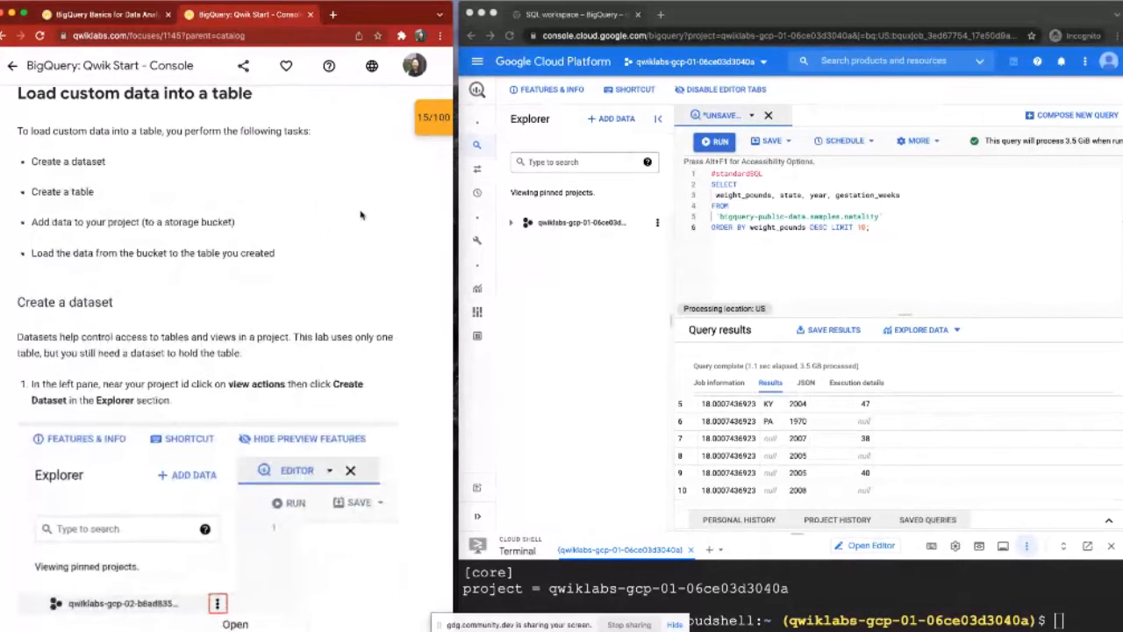
scroll(360, 215, down, 1)
scroll(360, 215, up, 1)
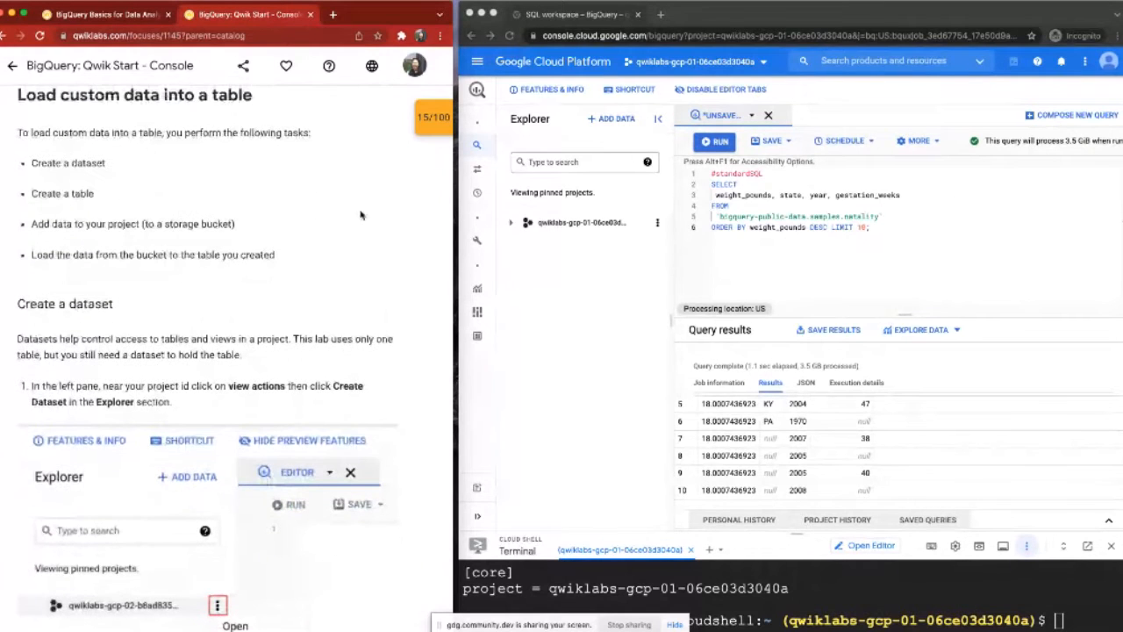
scroll(360, 215, down, 1)
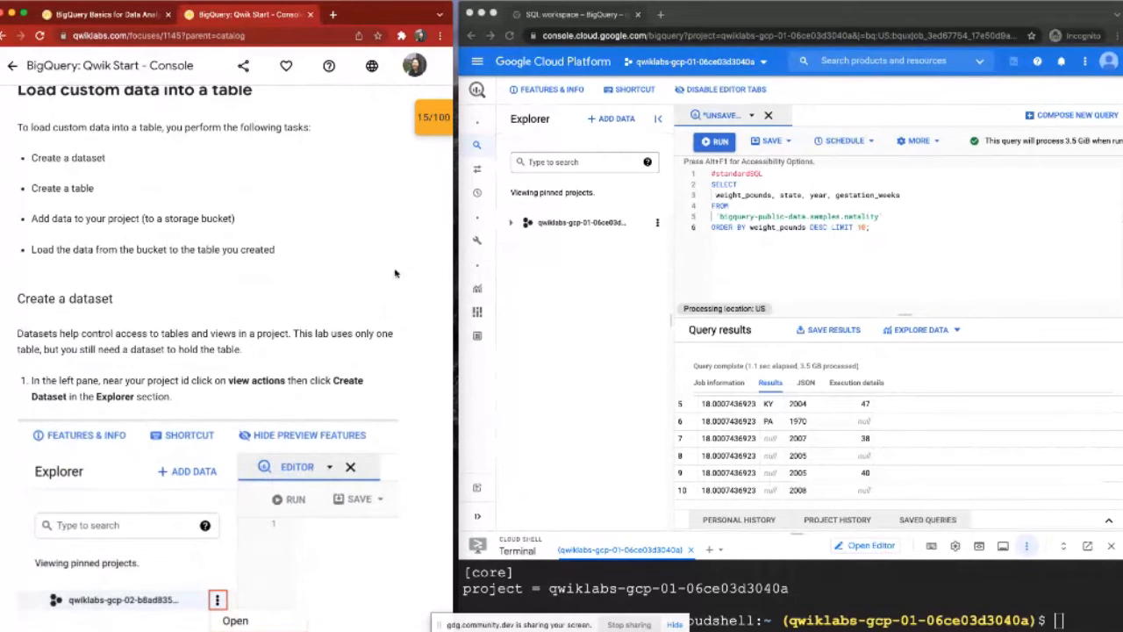
scroll(403, 286, down, 1)
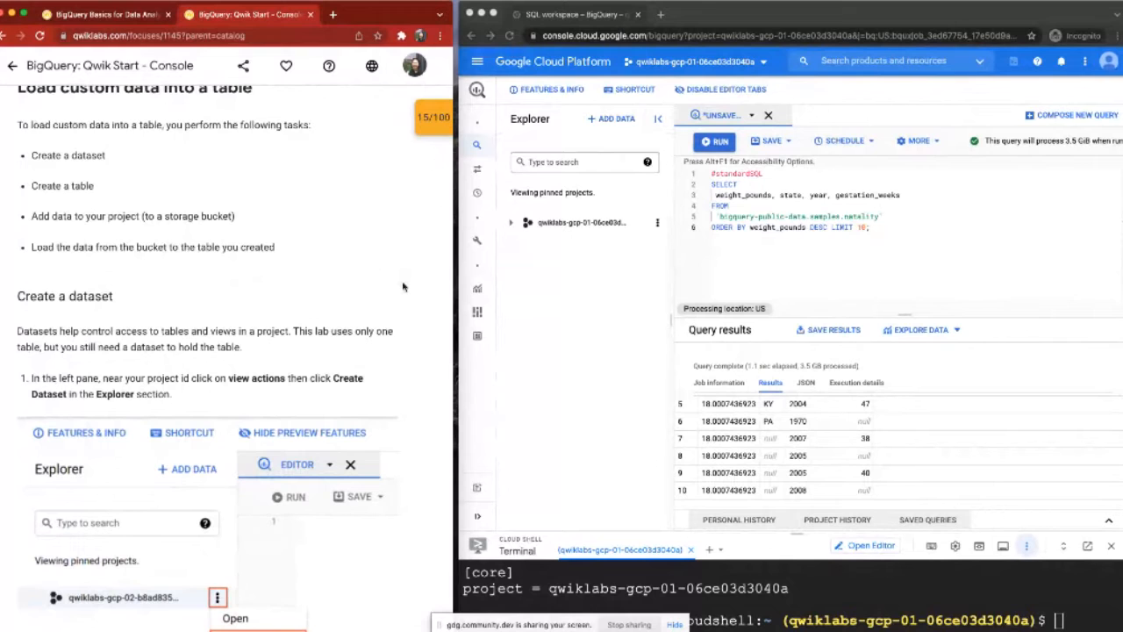
Step: Start creating a dataset in the pinned Qwiklabs project and inspect the form's Project ID
scroll(408, 283, down, 3)
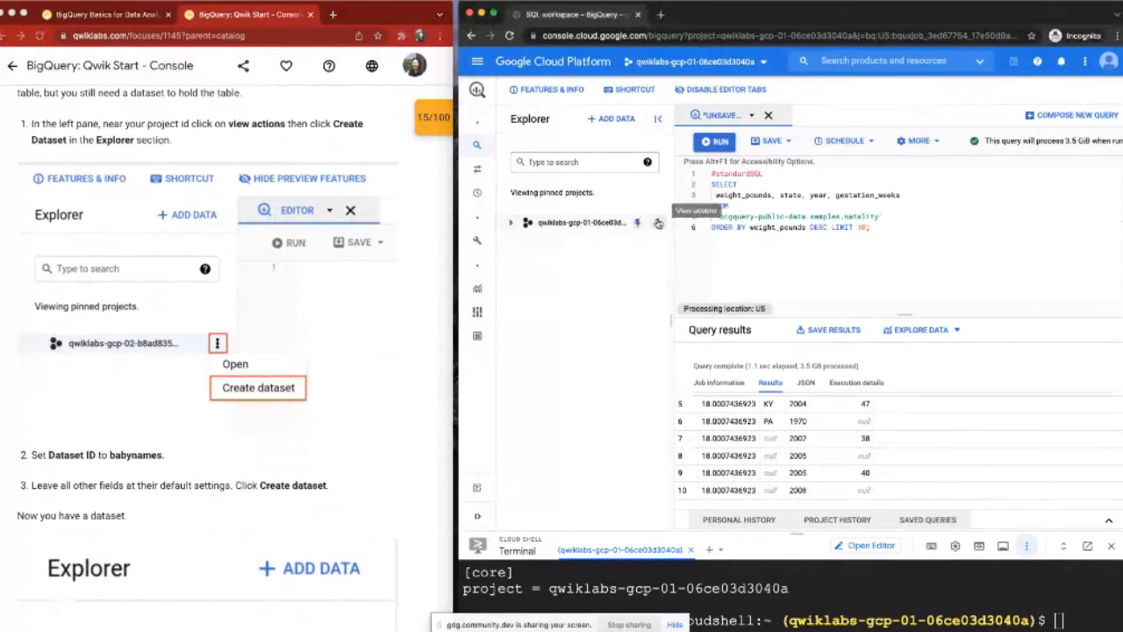
click(659, 223)
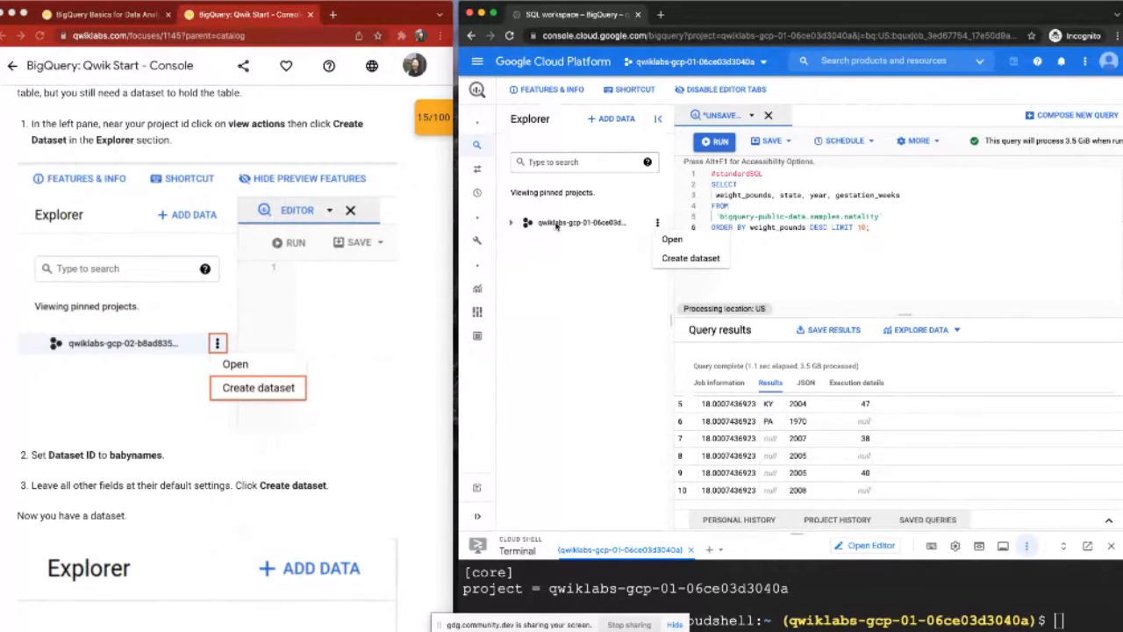
click(678, 261)
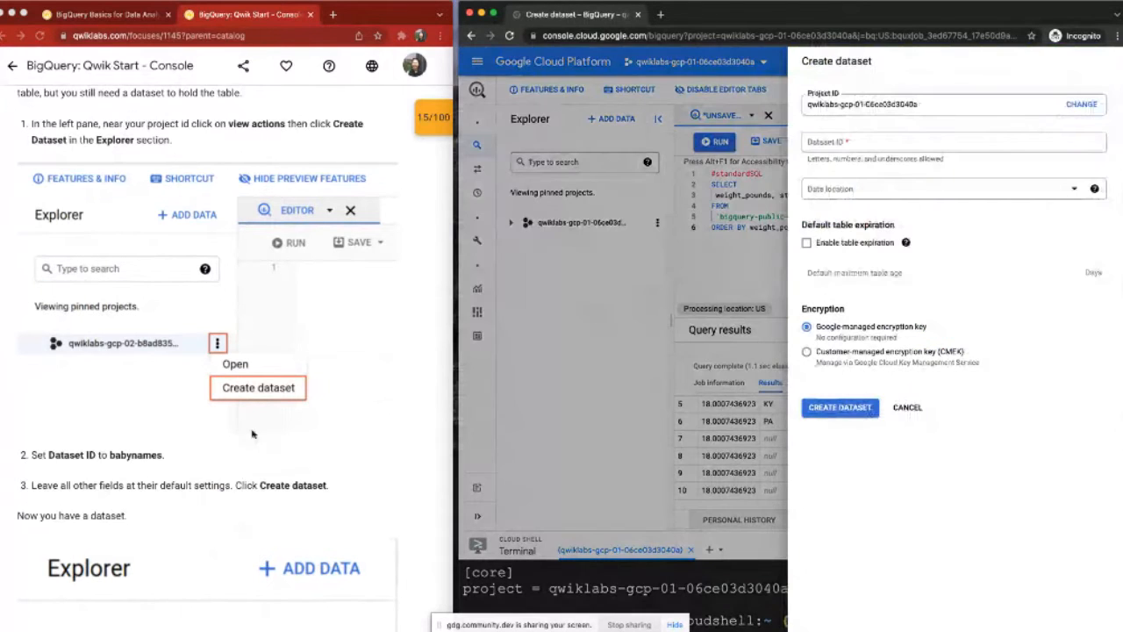
click(926, 103)
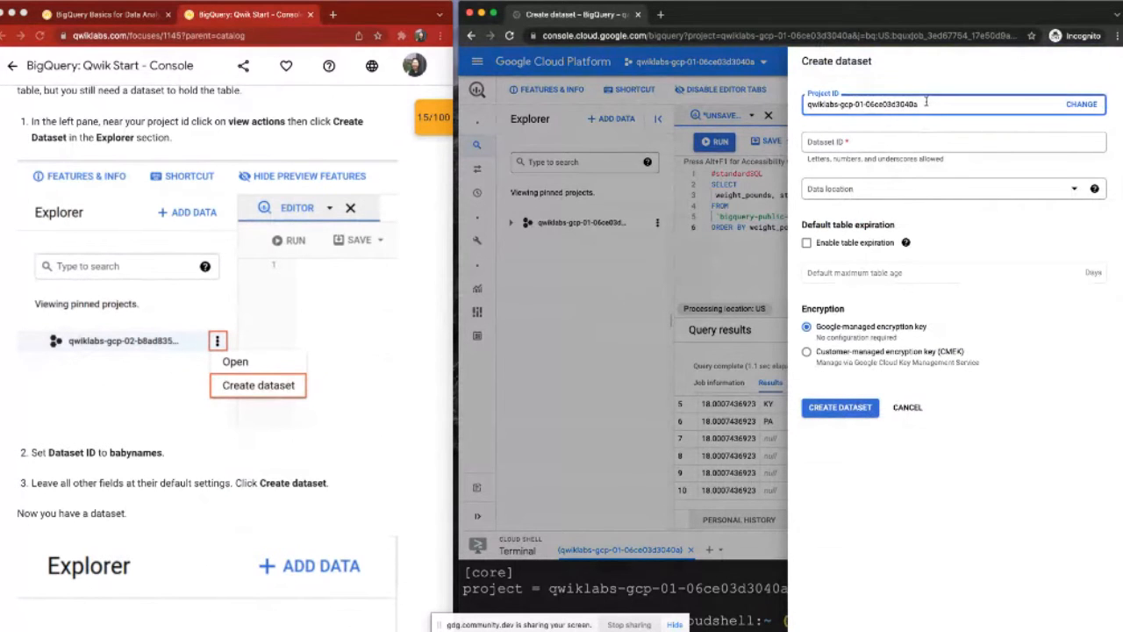
triple_click(810, 105)
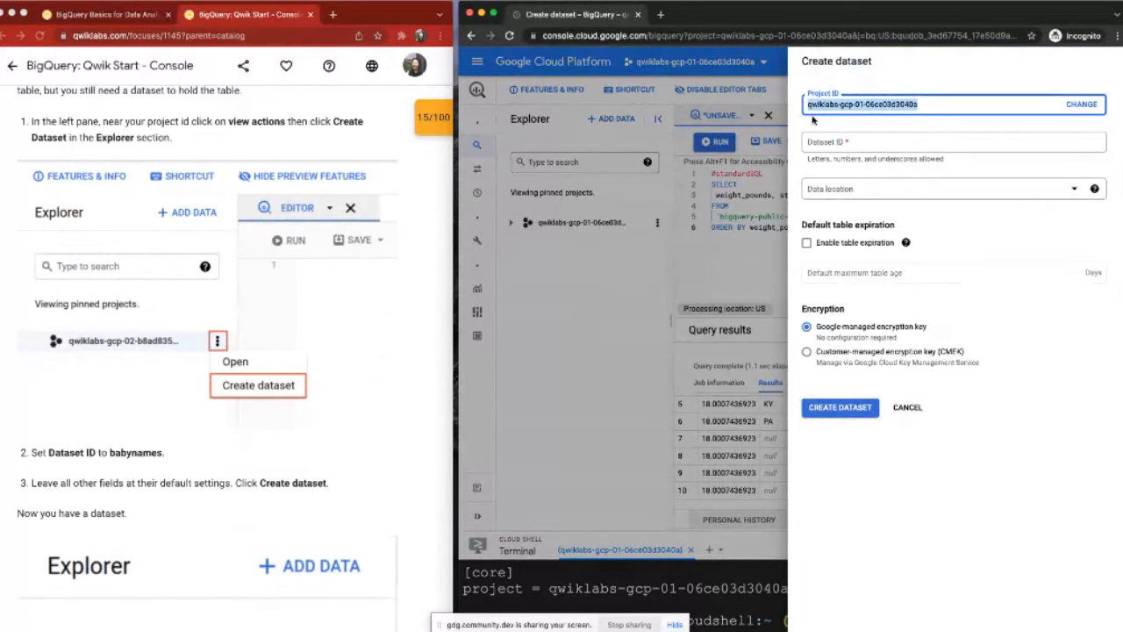
Step: Set the Dataset ID to babynames and create the dataset with all other fields at their defaults
click(866, 142)
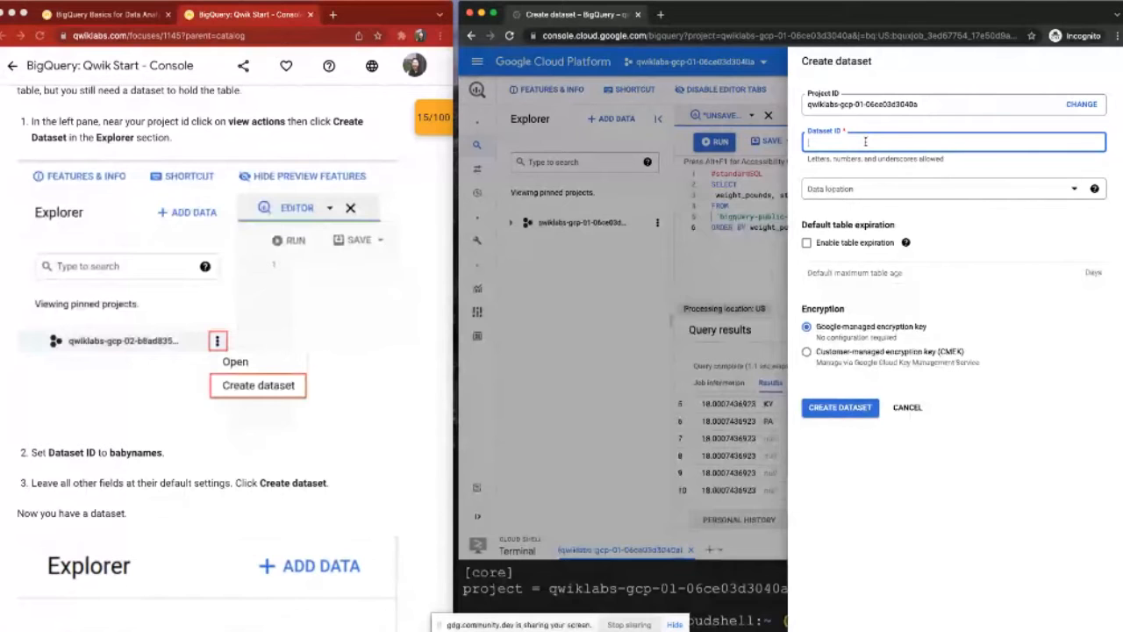
text(babynames)
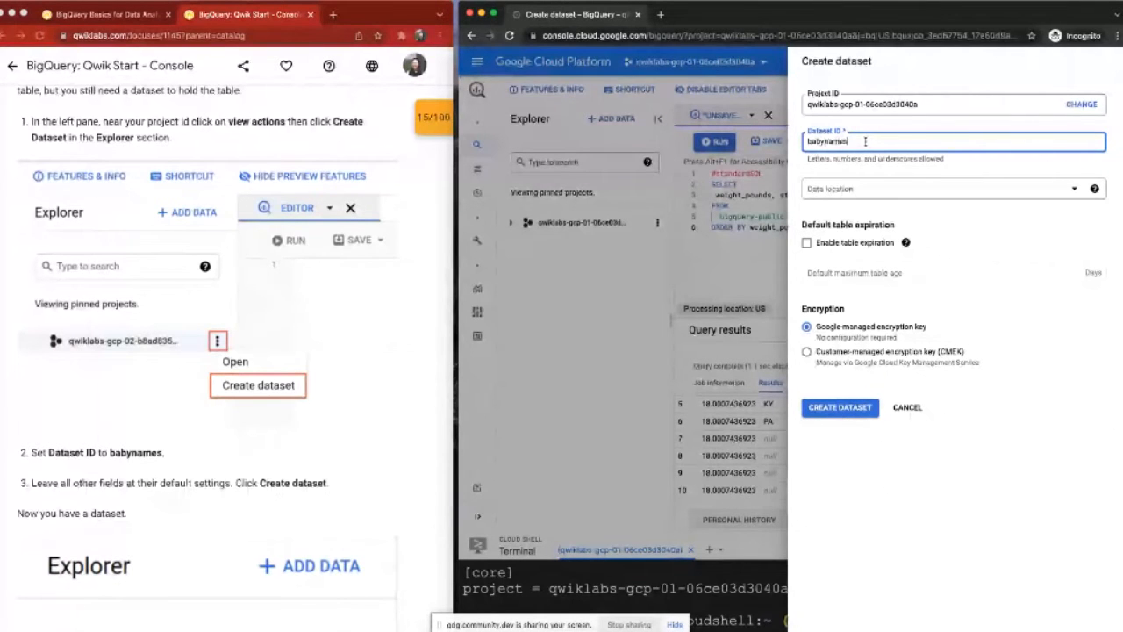
scroll(380, 332, down, 1)
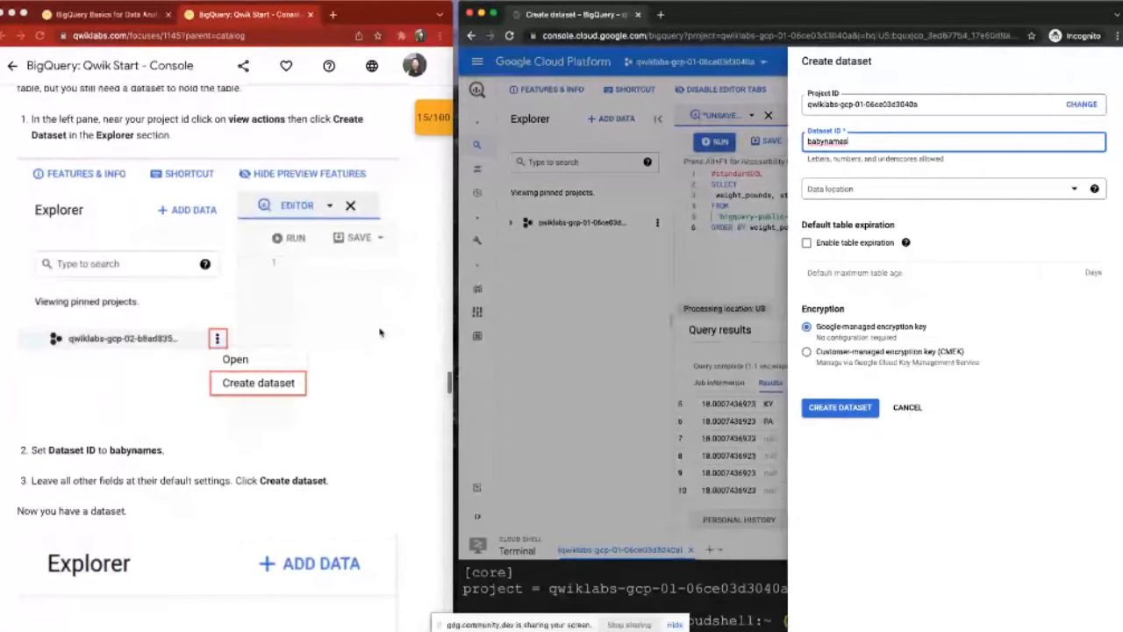
scroll(380, 332, down, 3)
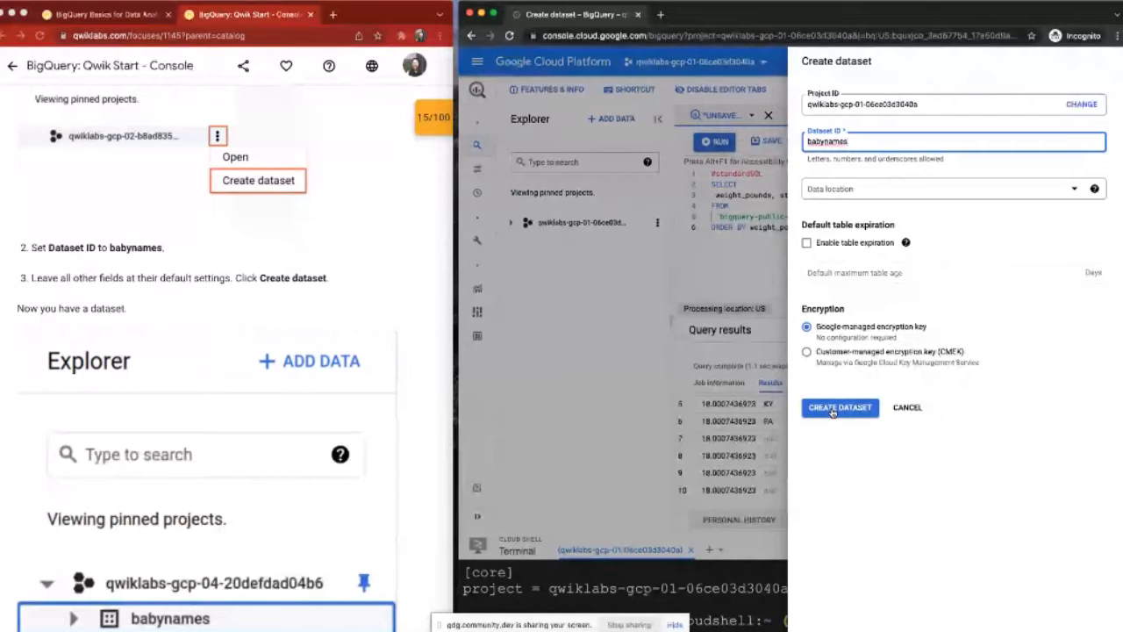
click(832, 409)
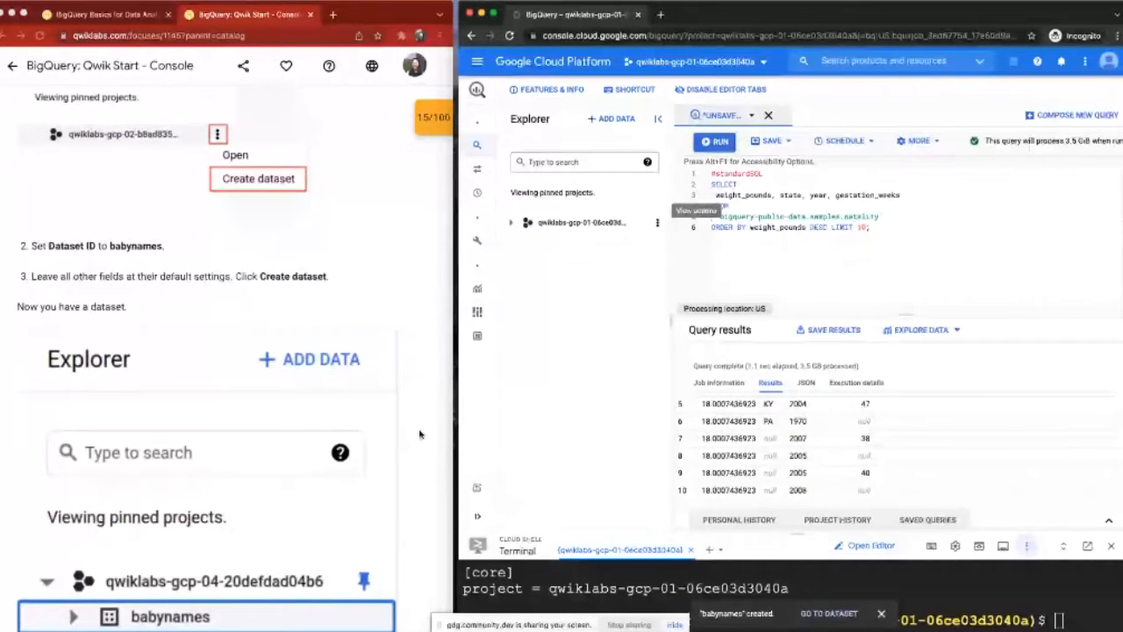
Step: Expand the pinned project to show its datasets and check the lab progress for "Create a new dataset"
scroll(419, 433, down, 5)
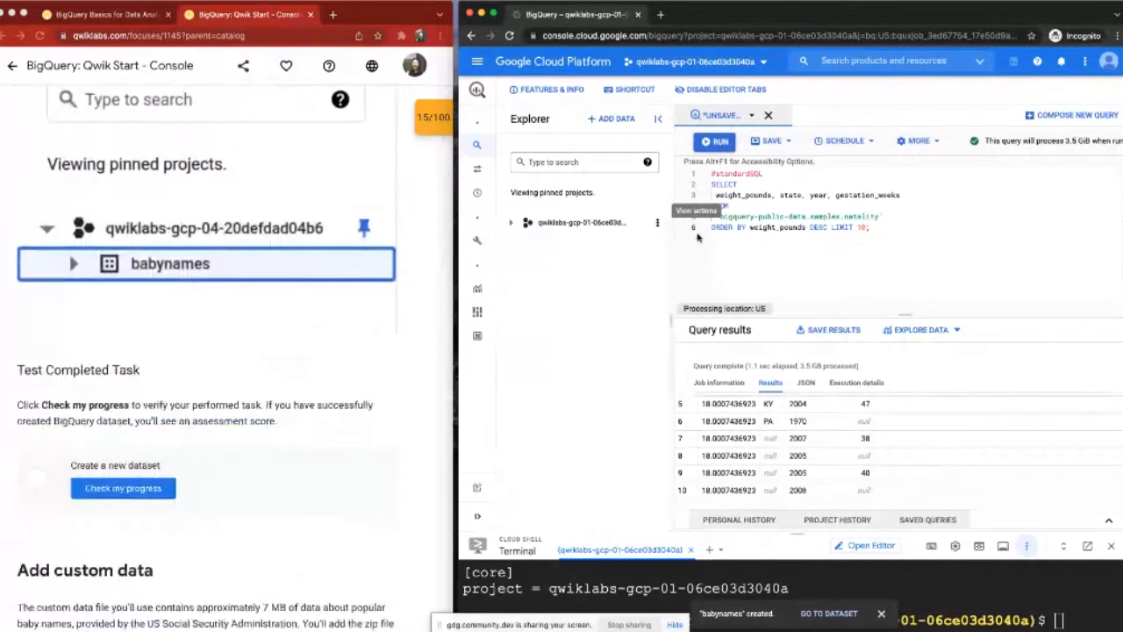
click(508, 224)
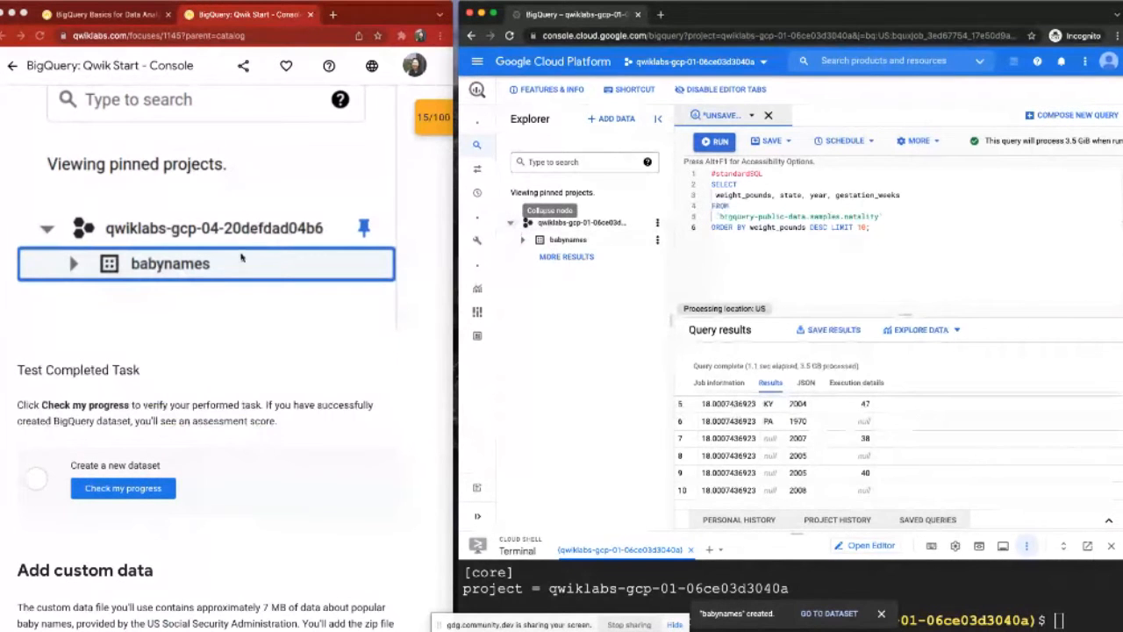
click(112, 489)
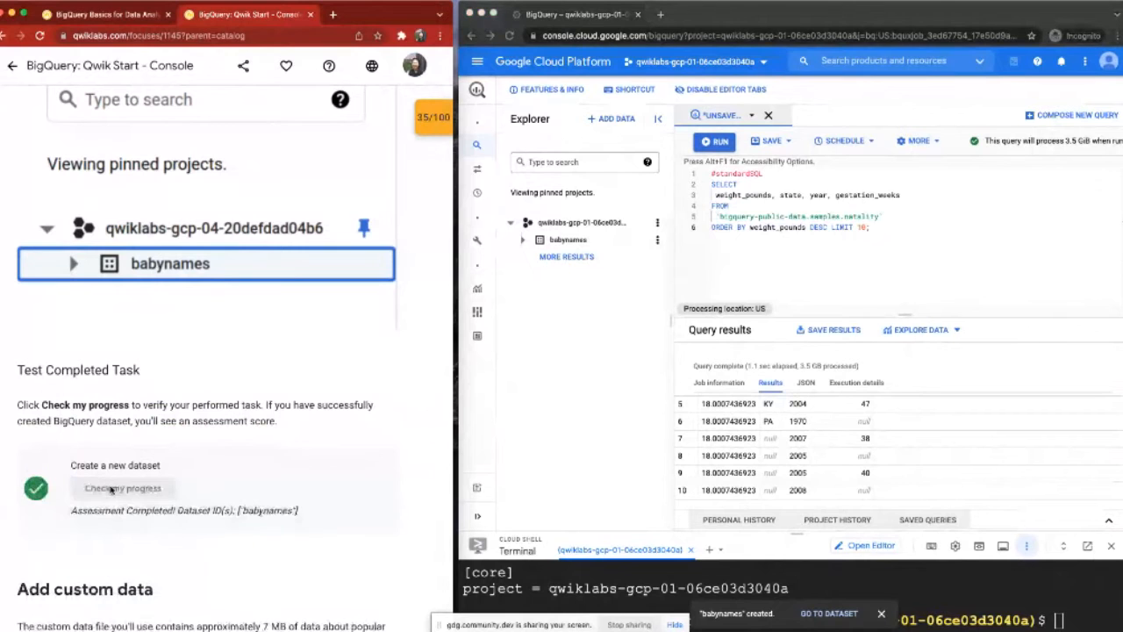
Step: Read the lab's "Add custom data" section with the Cloud Shell commands for baby-names.zip
scroll(112, 490, down, 1)
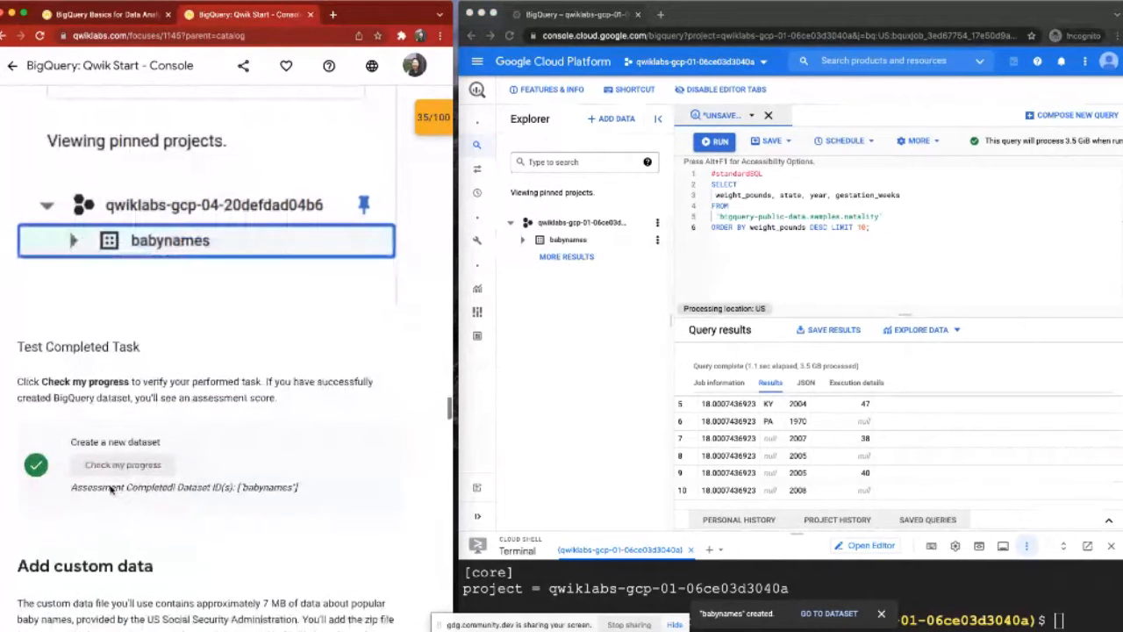
scroll(112, 490, down, 3)
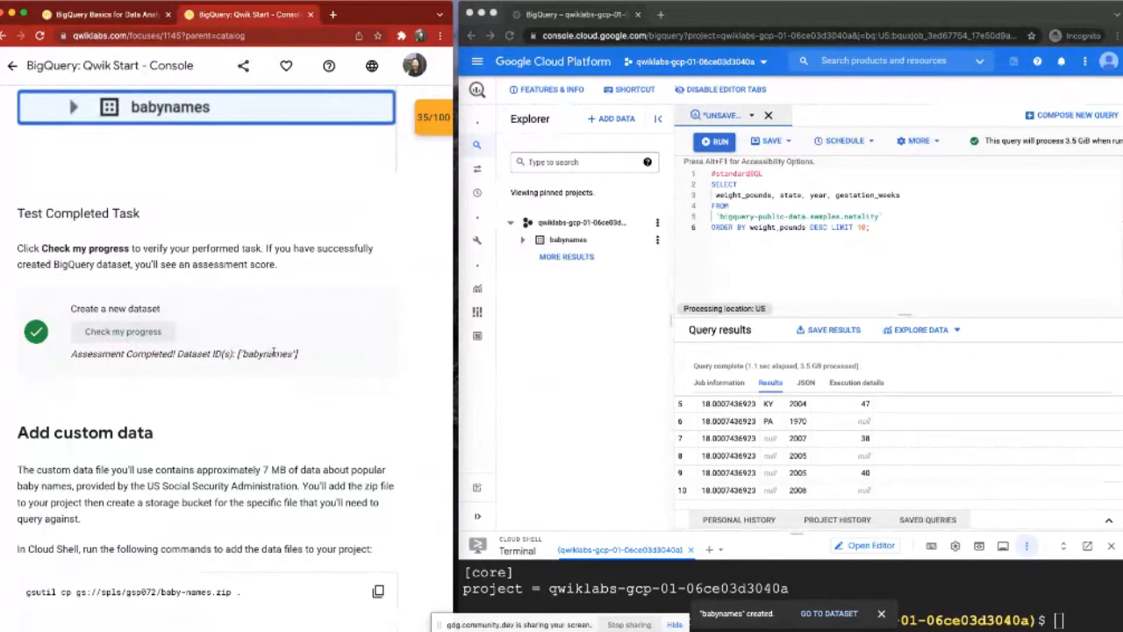
scroll(274, 352, down, 1)
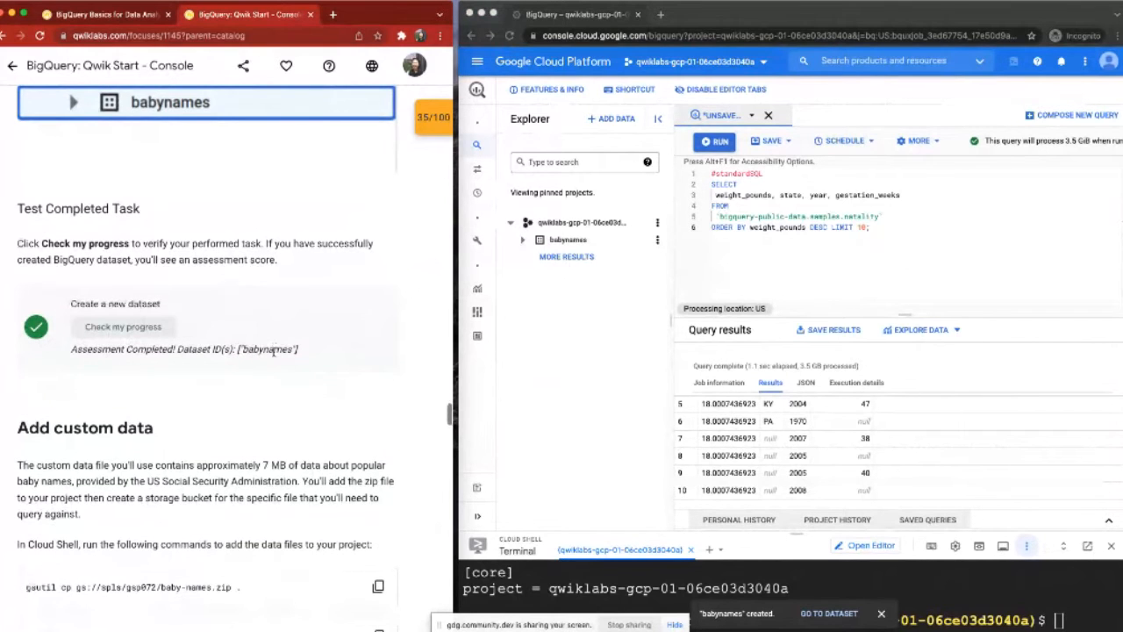
scroll(274, 351, down, 4)
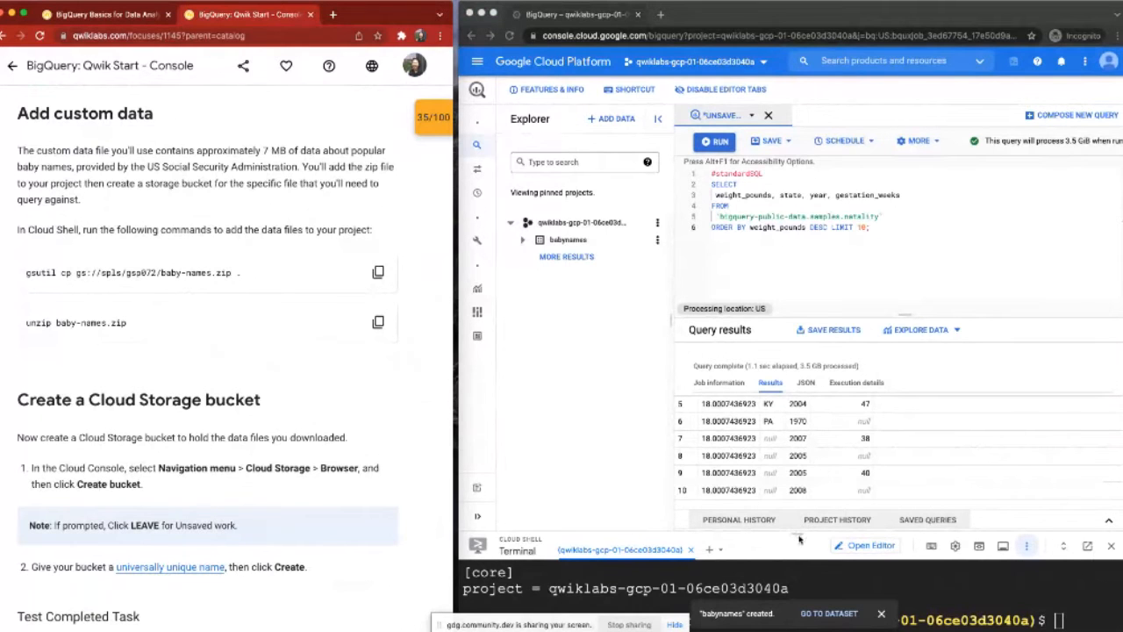
Step: Enlarge the Cloud Shell terminal to about half the window height and dismiss the babynames notification
drag(799, 535, 840, 359)
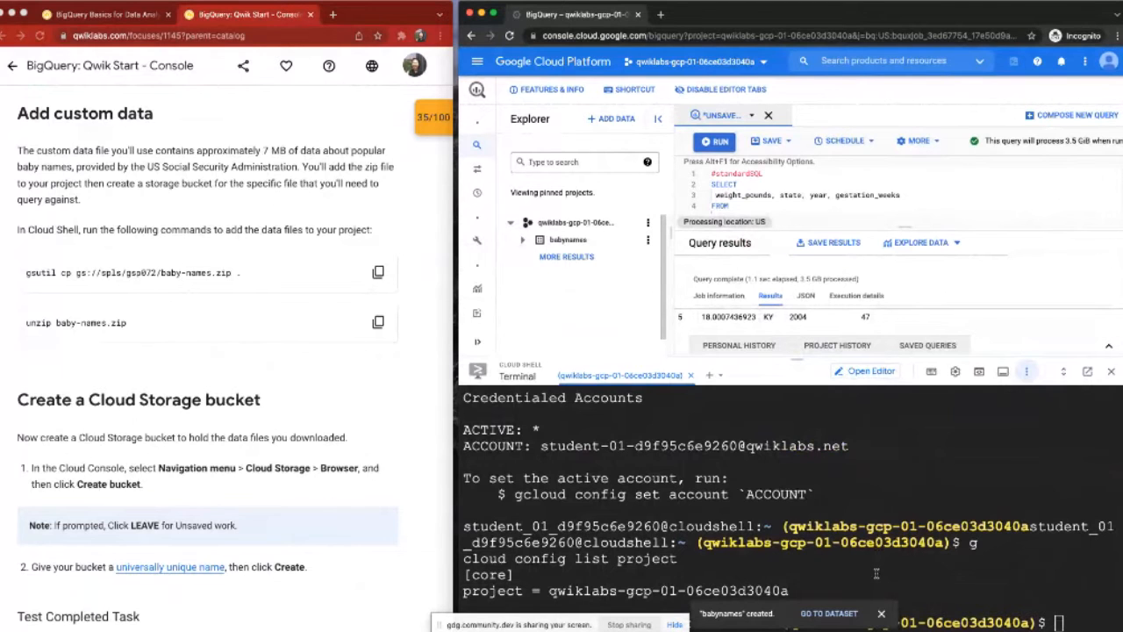
click(881, 613)
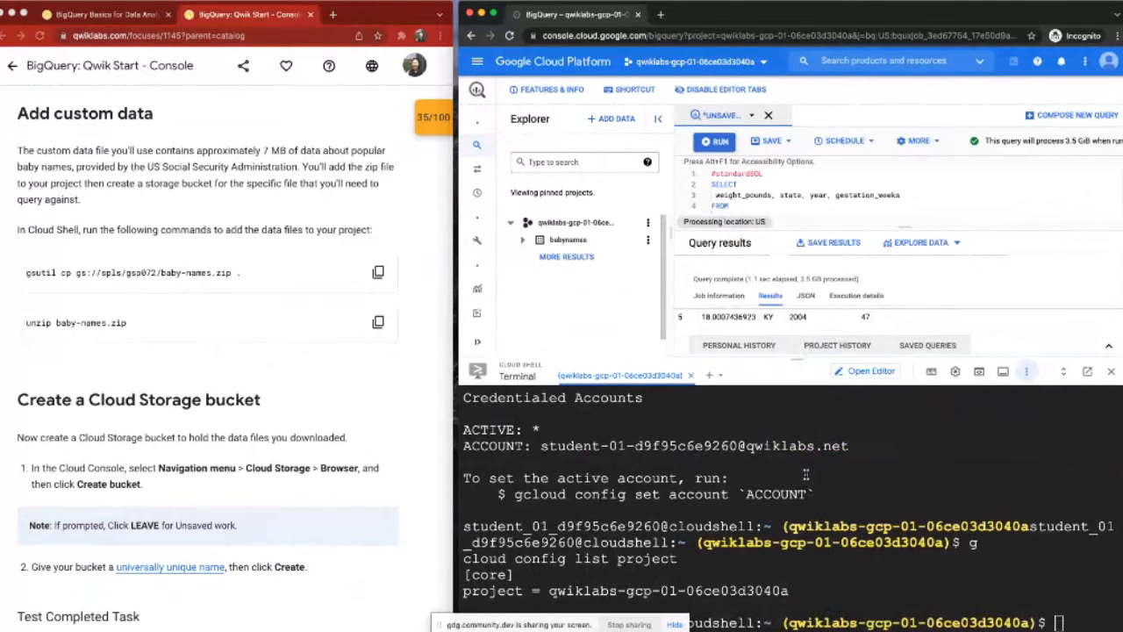
drag(799, 360, 813, 319)
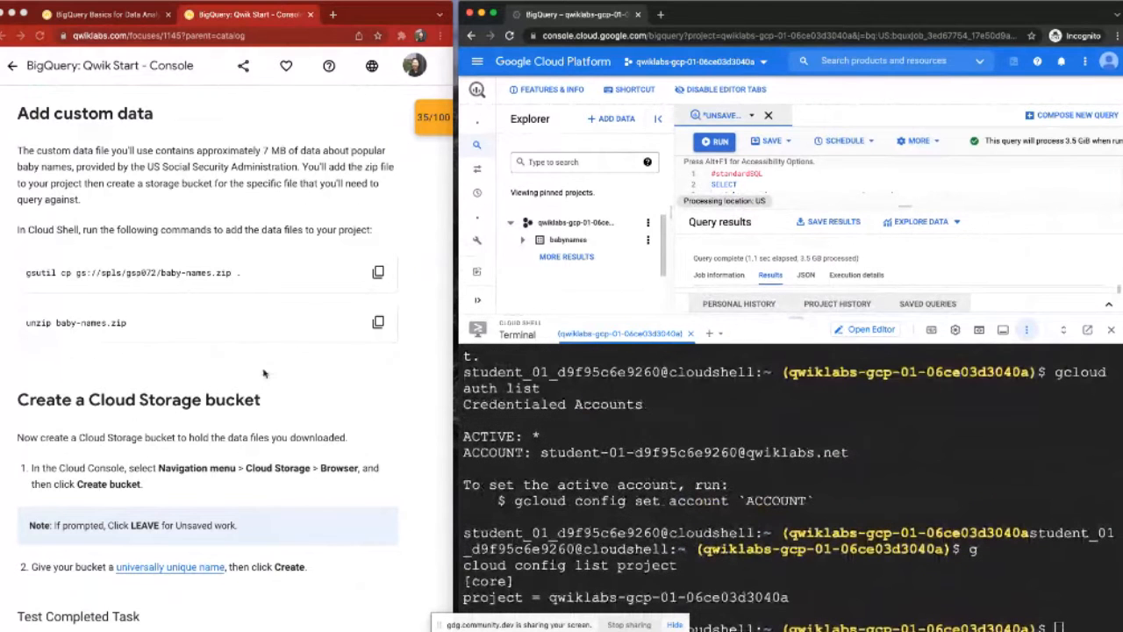
Step: Download baby-names.zip into Cloud Shell by running the lab's command gsutil cp gs://spls/gsp072/baby-names.zip
scroll(263, 374, down, 1)
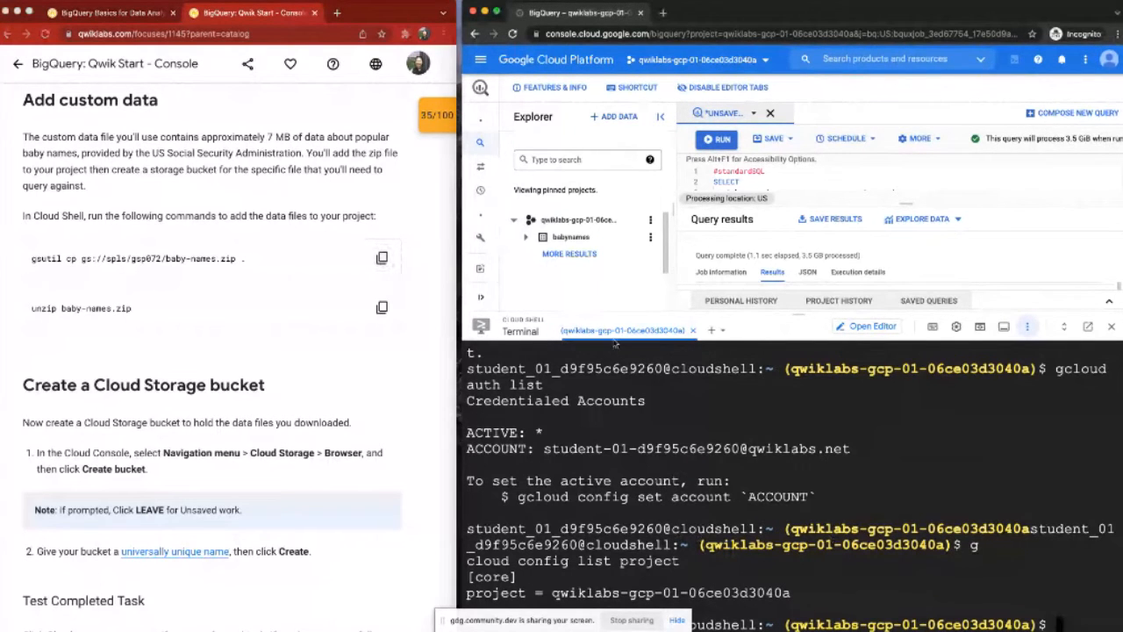
click(381, 257)
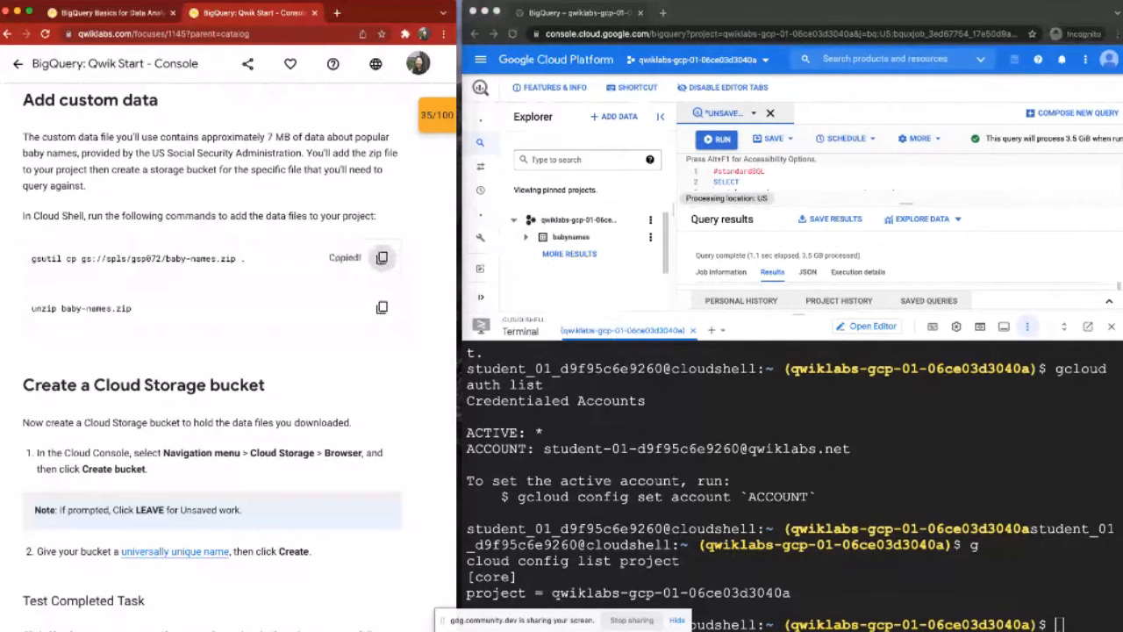
click(790, 527)
key(super+v)
key(Return)
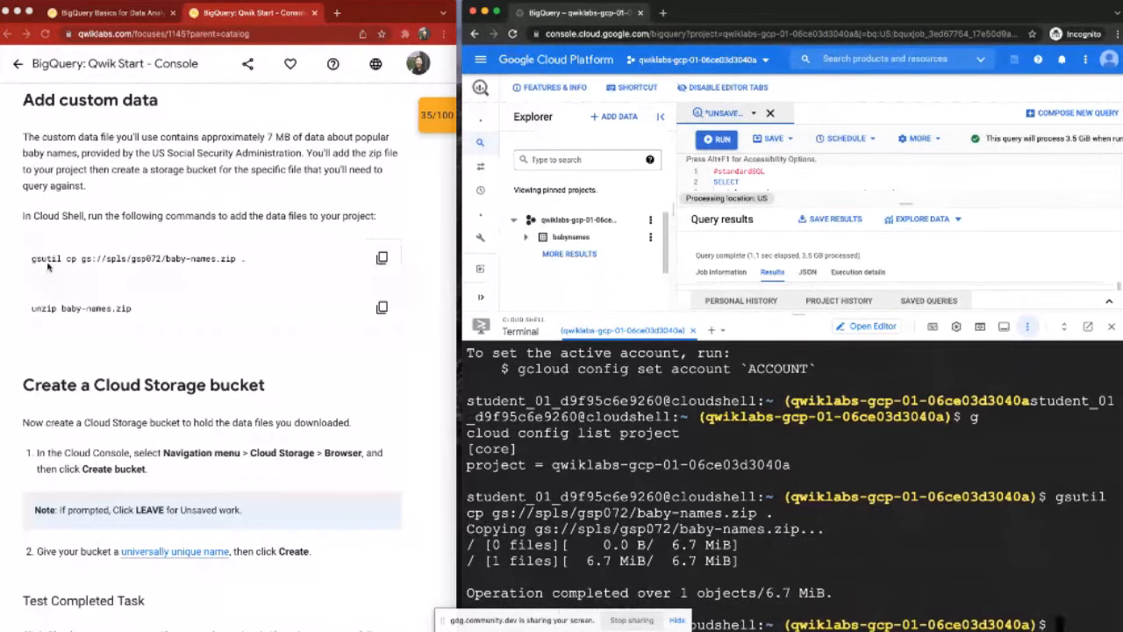
Step: Extract the downloaded archive in Cloud Shell by running unzip baby-names.zip
scroll(48, 267, down, 1)
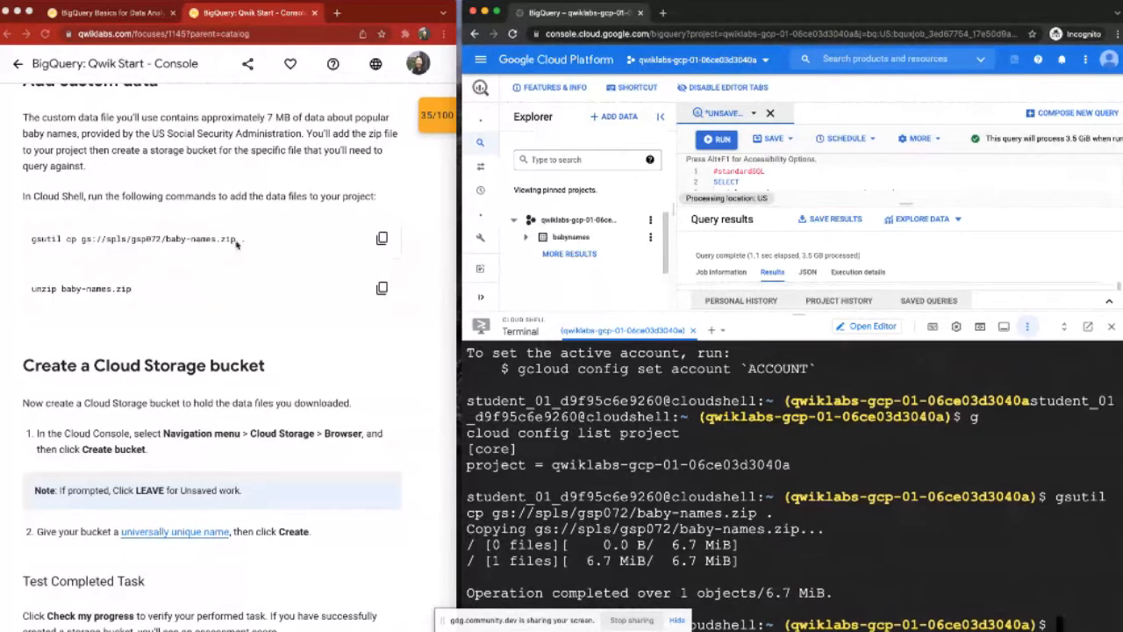
click(381, 289)
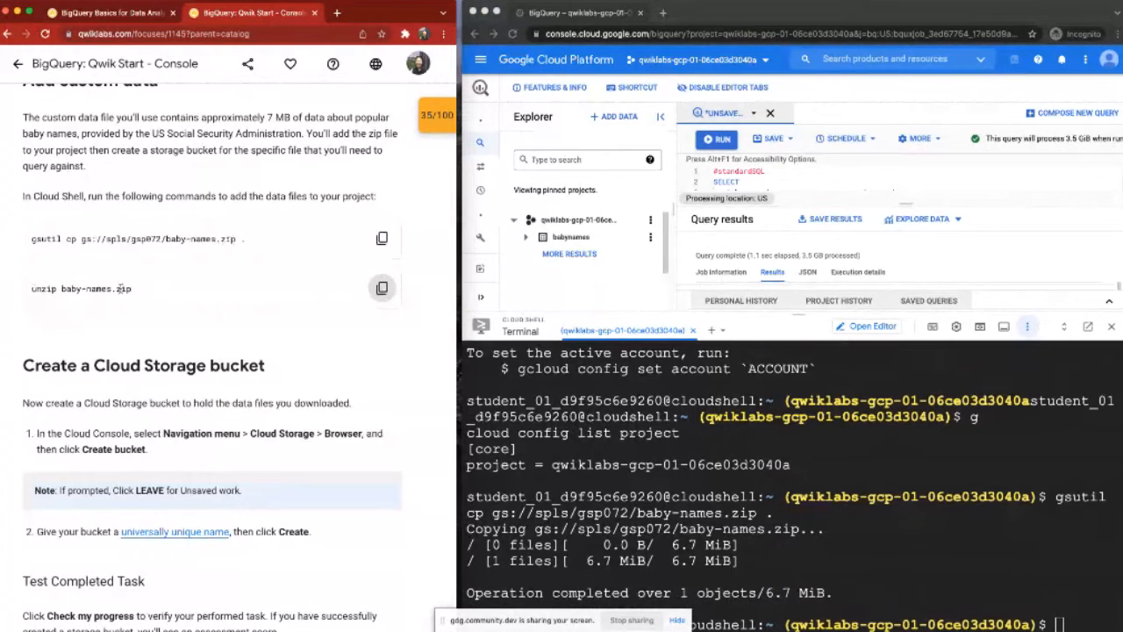
click(1061, 619)
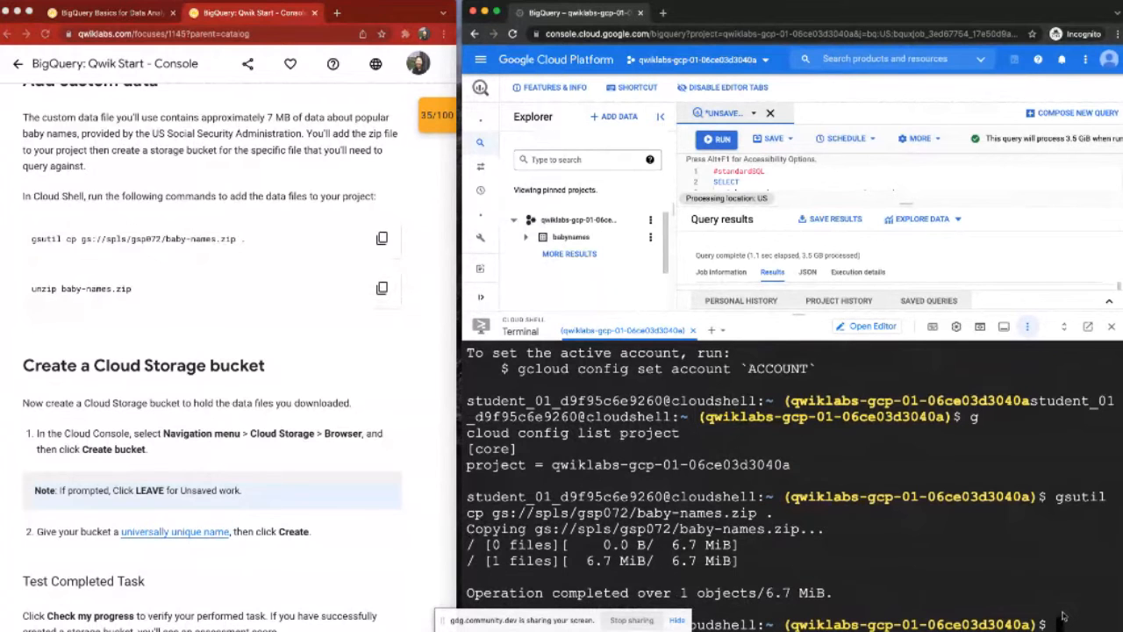
key(super+v)
key(Return)
Step: Follow the lab's bucket instructions: open the Cloud Storage Browser and start creating a bucket
scroll(276, 406, down, 1)
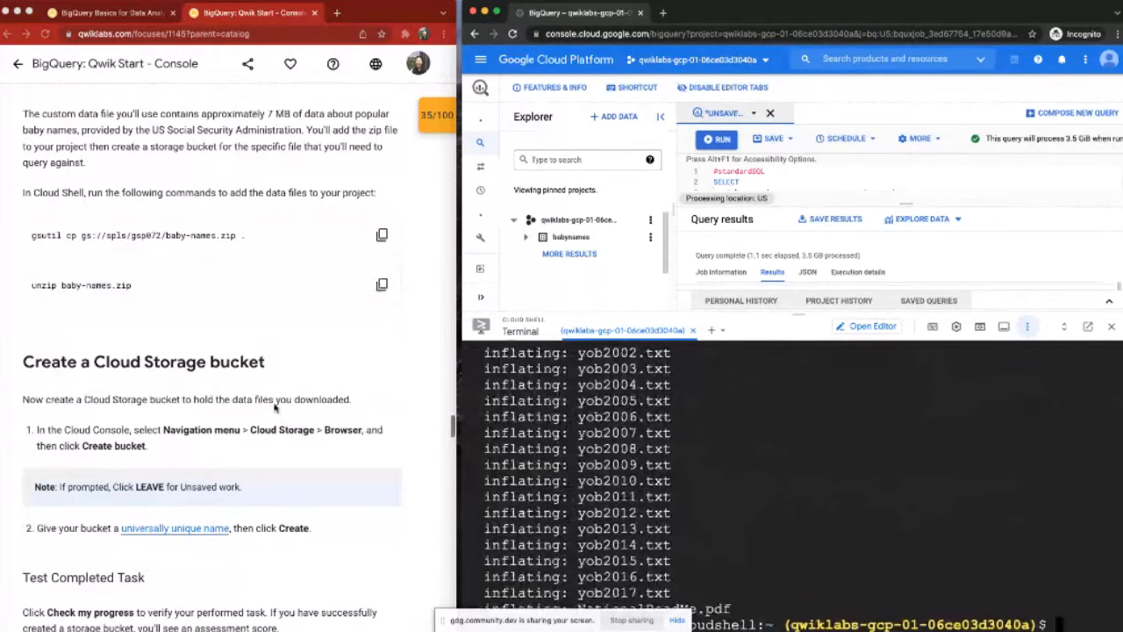
scroll(355, 425, down, 3)
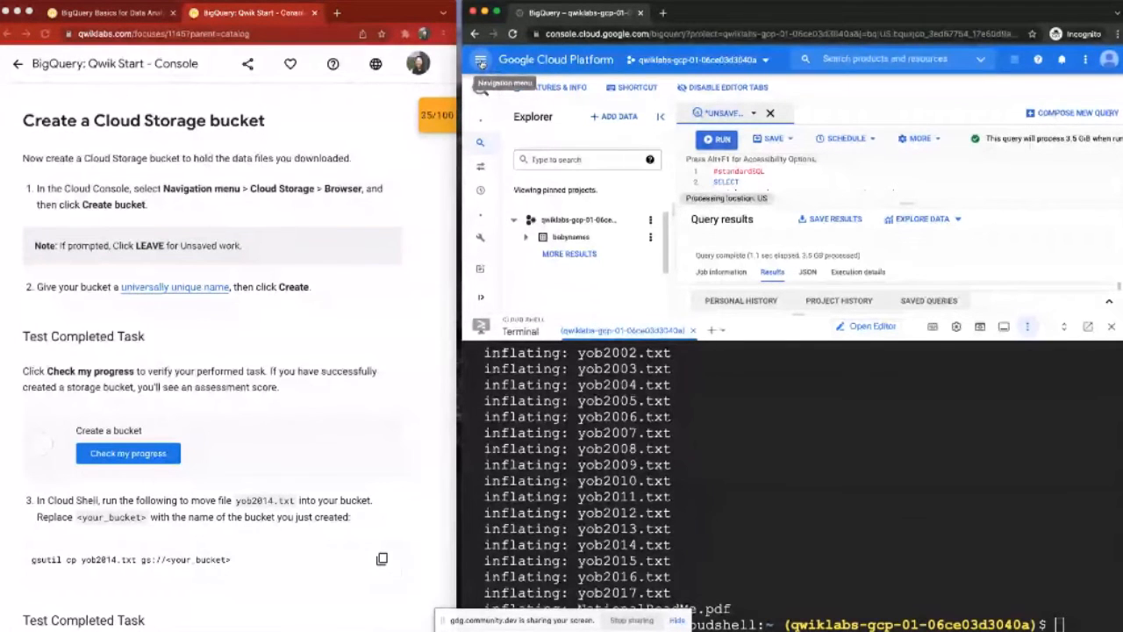
click(481, 62)
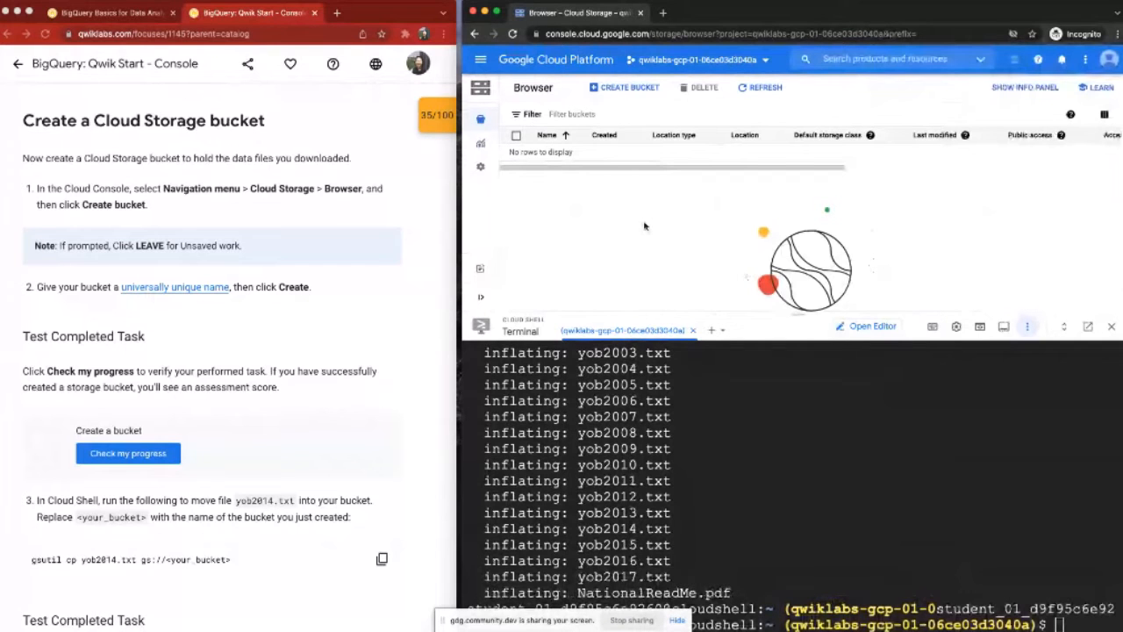
mouse_move(503, 125)
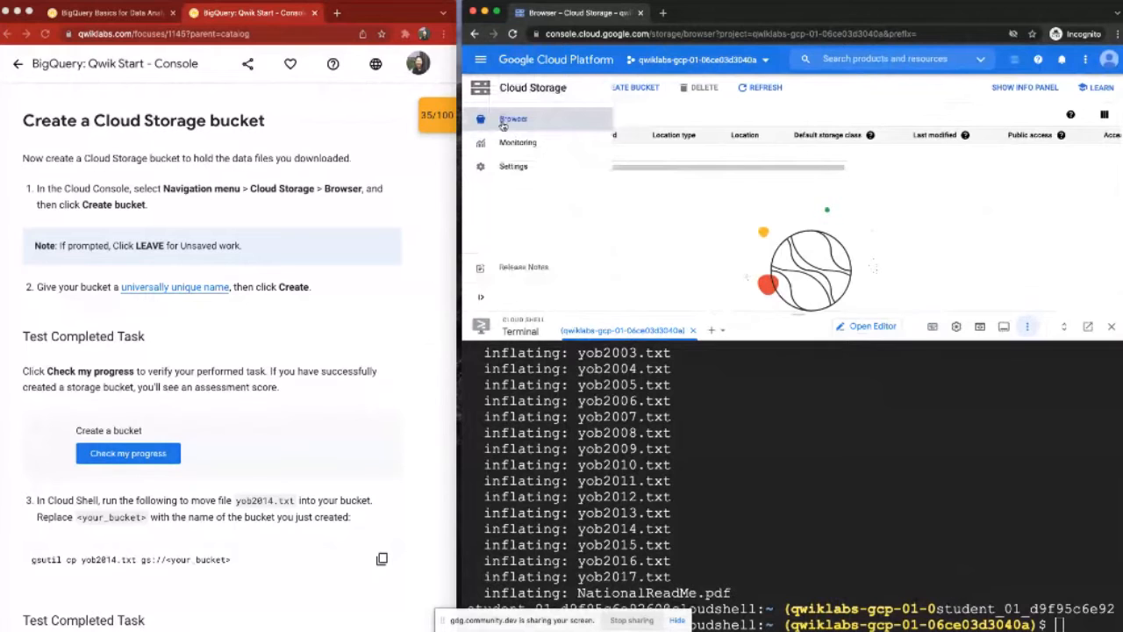
click(633, 88)
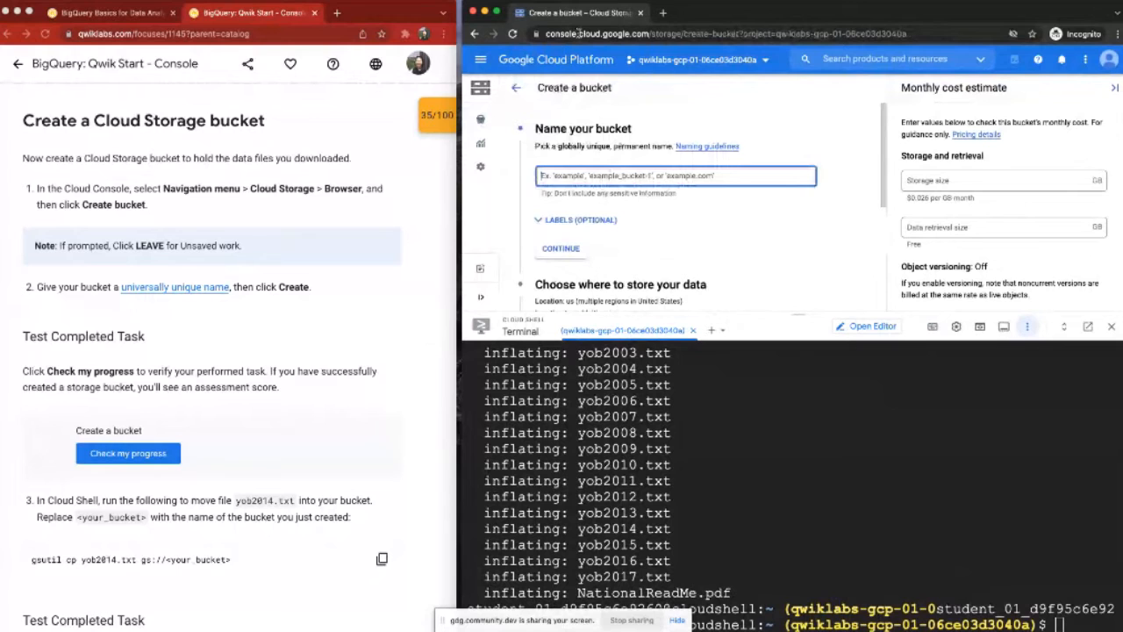
Step: Name the bucket with the project ID qwiklabs-gcp-01-06ce03d3040a, create it with default settings, and return to the bucket list
click(453, 547)
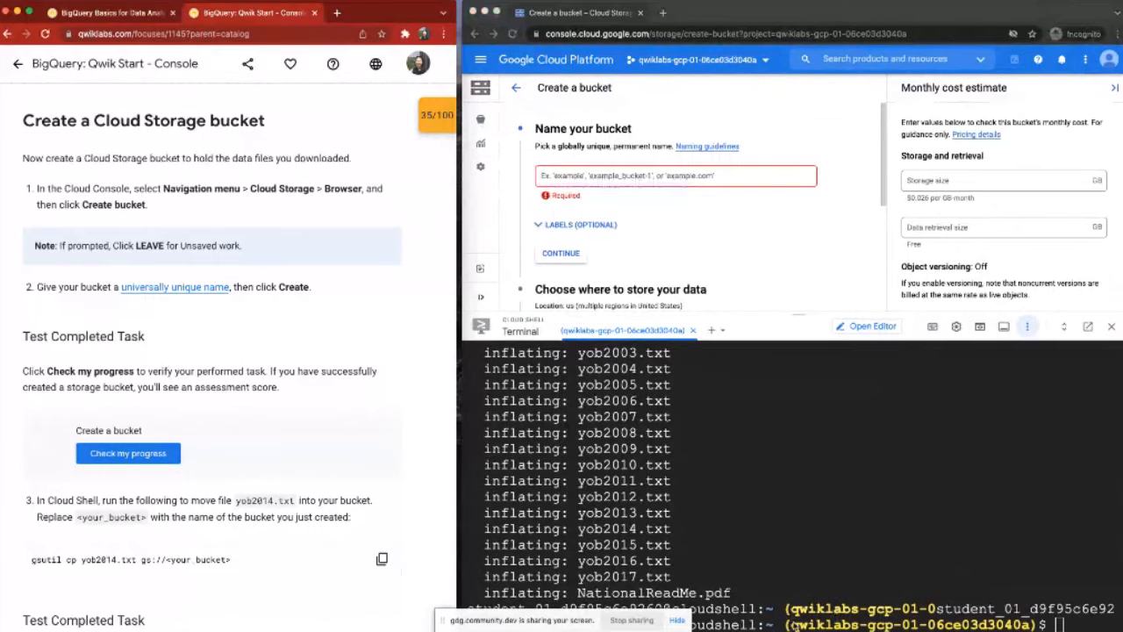
click(794, 624)
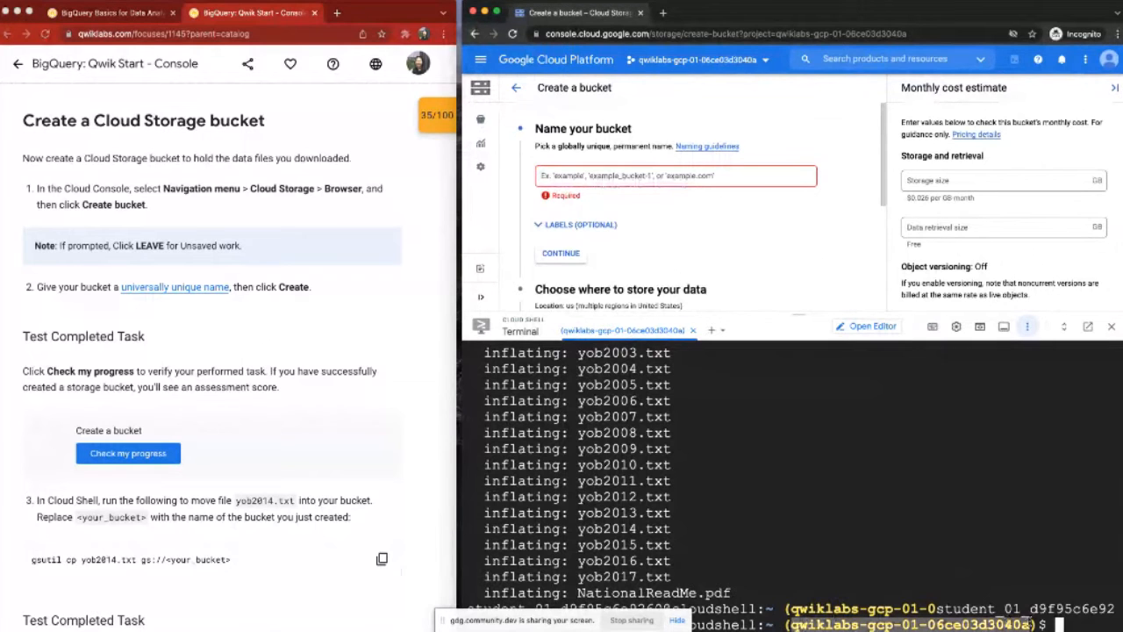
click(653, 175)
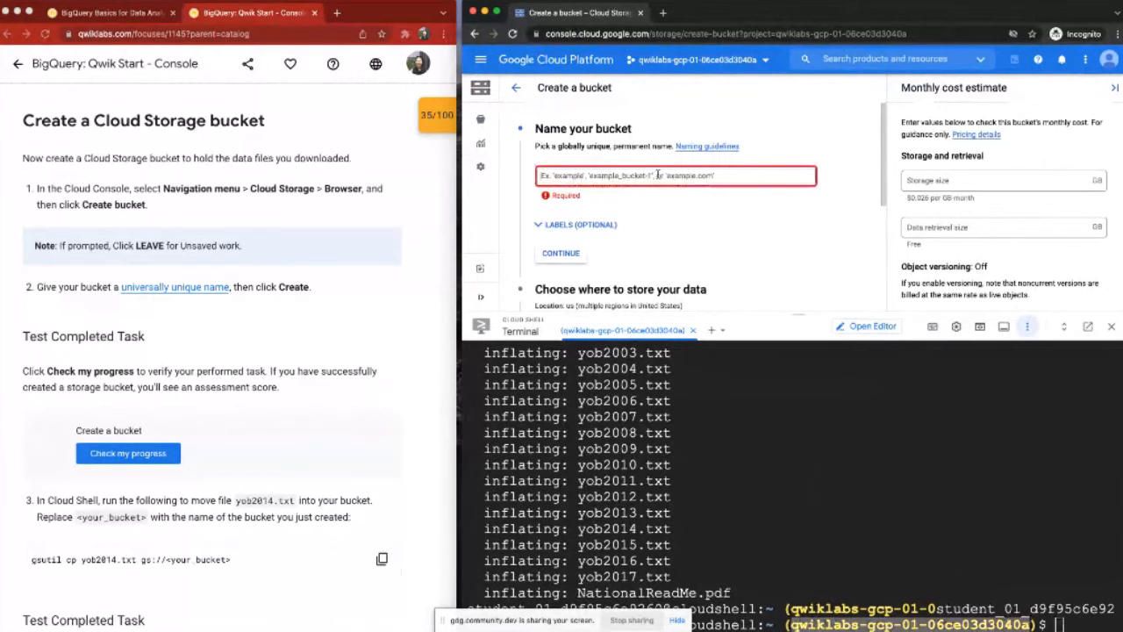
key(super+v)
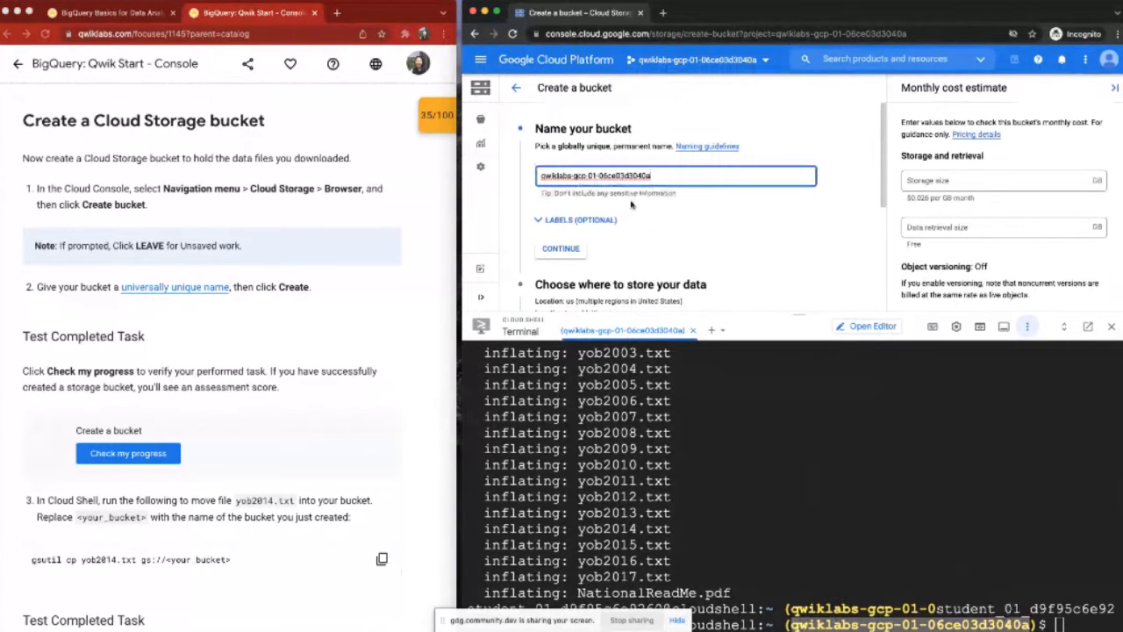
scroll(882, 149, down, 1)
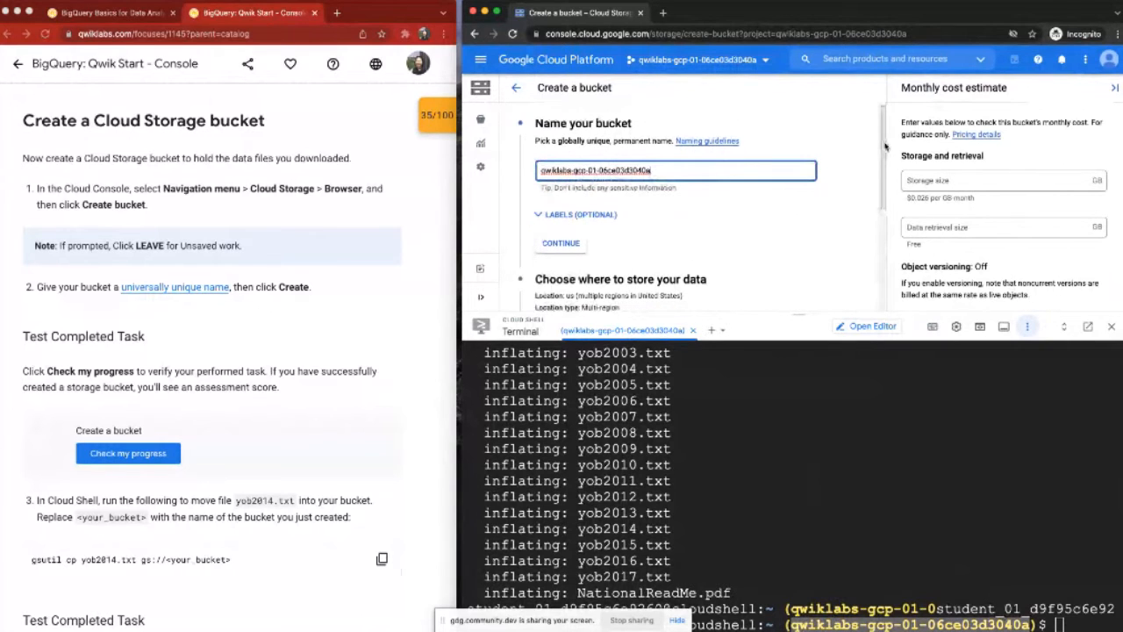
scroll(885, 146, down, 1)
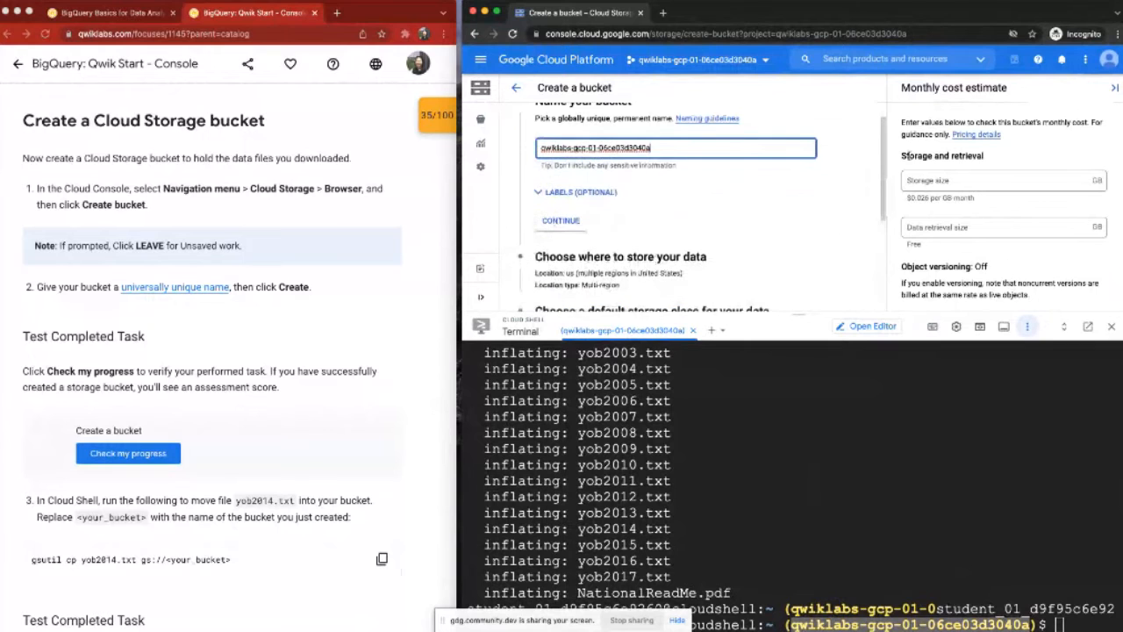
scroll(884, 205, down, 3)
scroll(885, 206, down, 3)
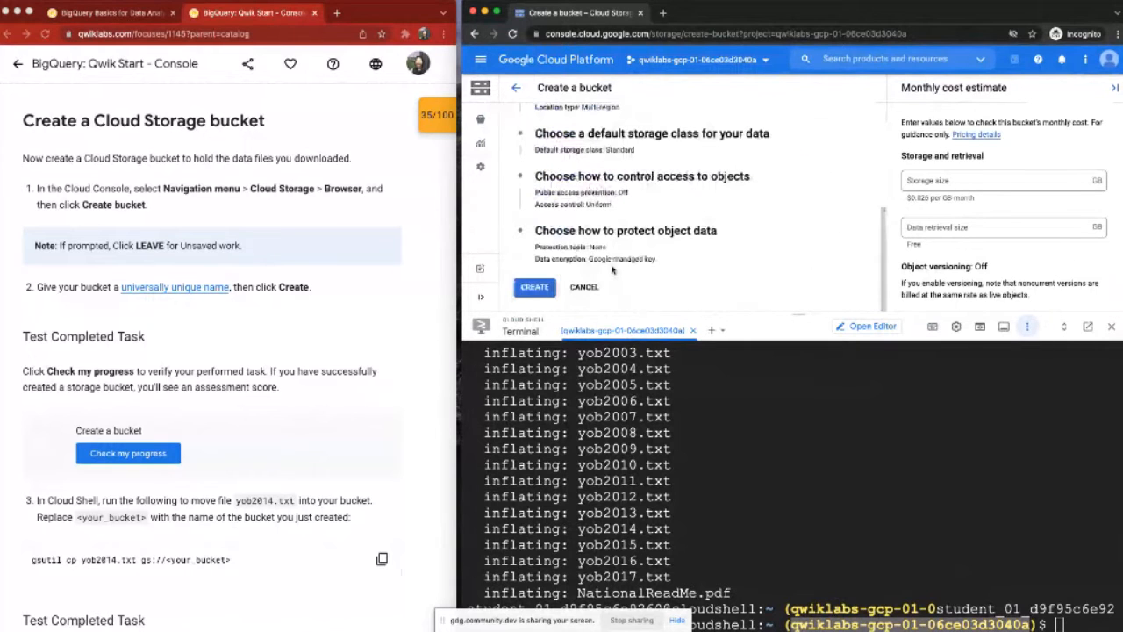
click(534, 287)
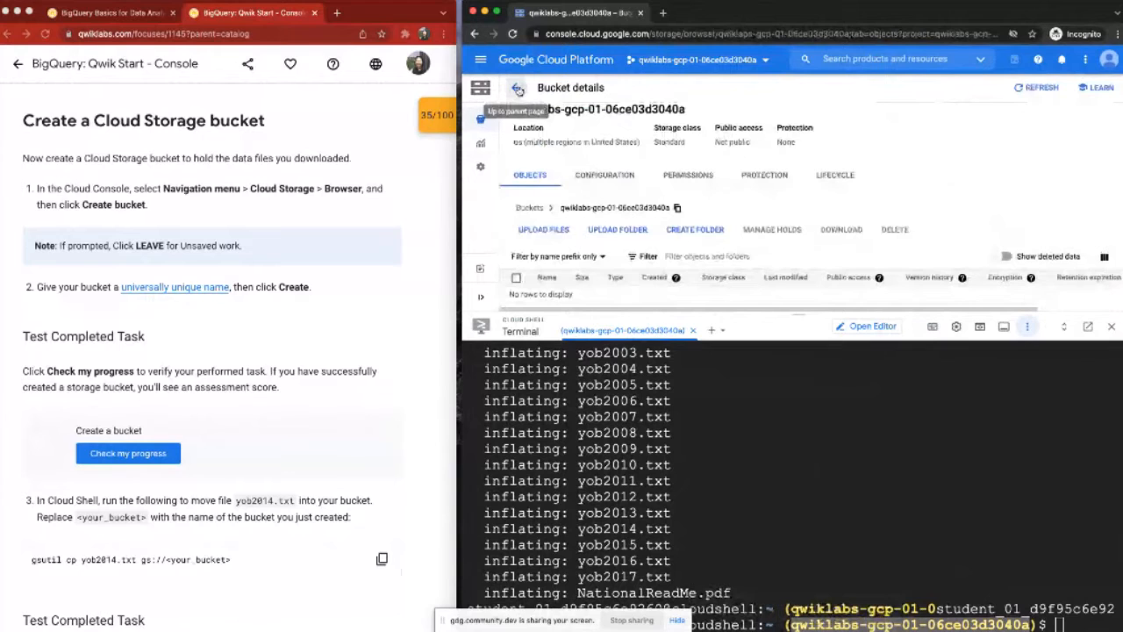
click(517, 91)
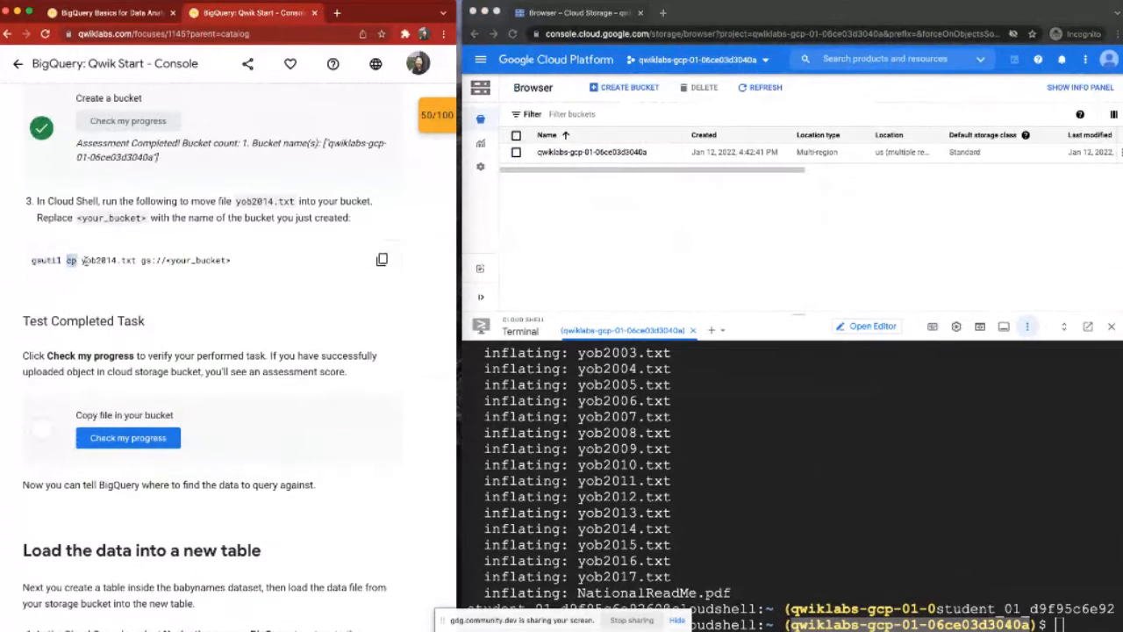
Step: Examine the source file and the bucket placeholder in the lab's gsutil cp yob2014.txt command
drag(32, 261, 232, 261)
click(167, 260)
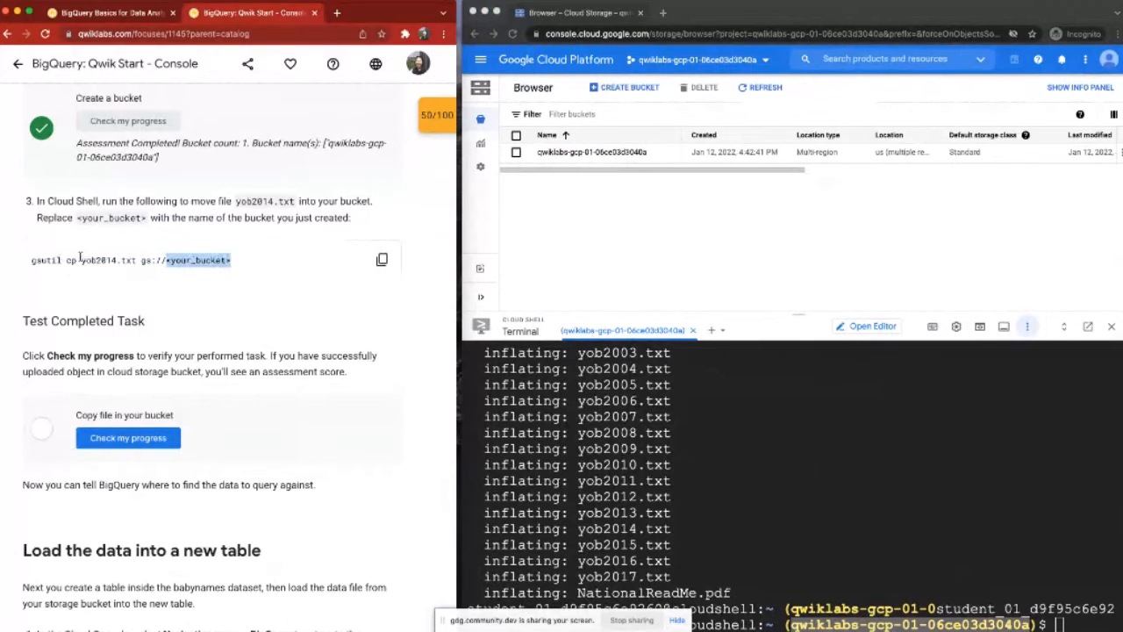
drag(82, 261, 137, 260)
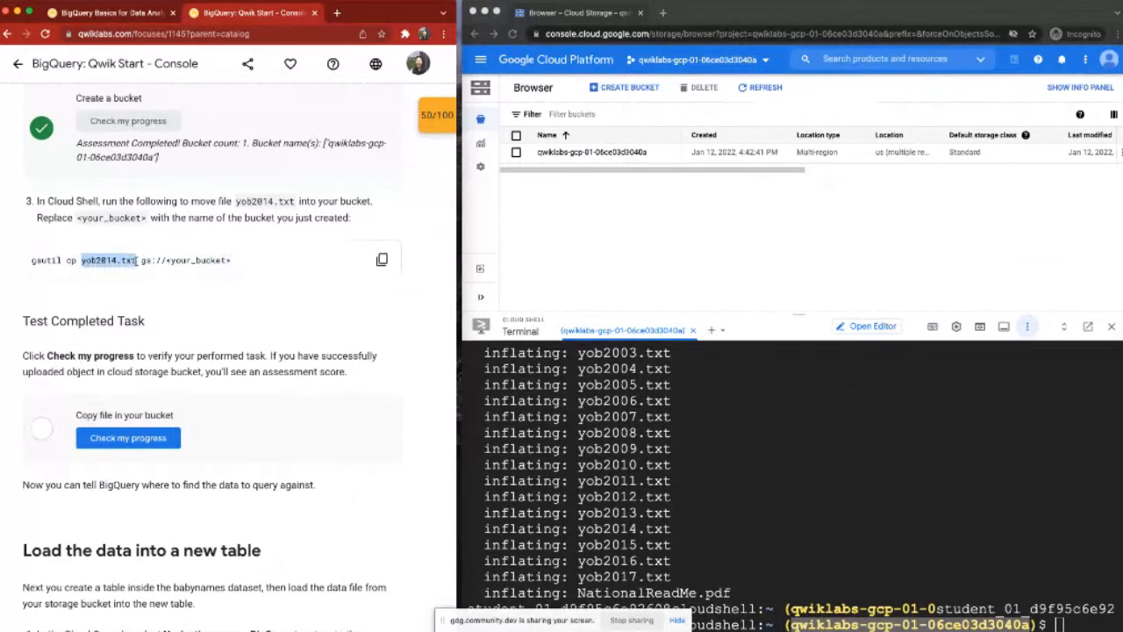
drag(140, 260, 284, 262)
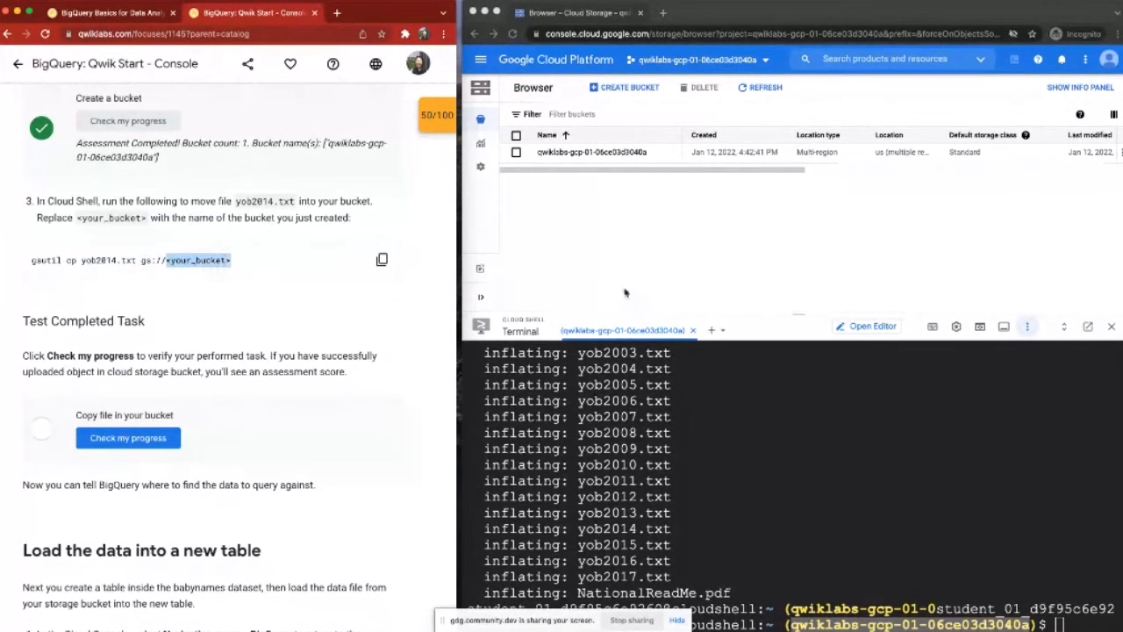
click(67, 270)
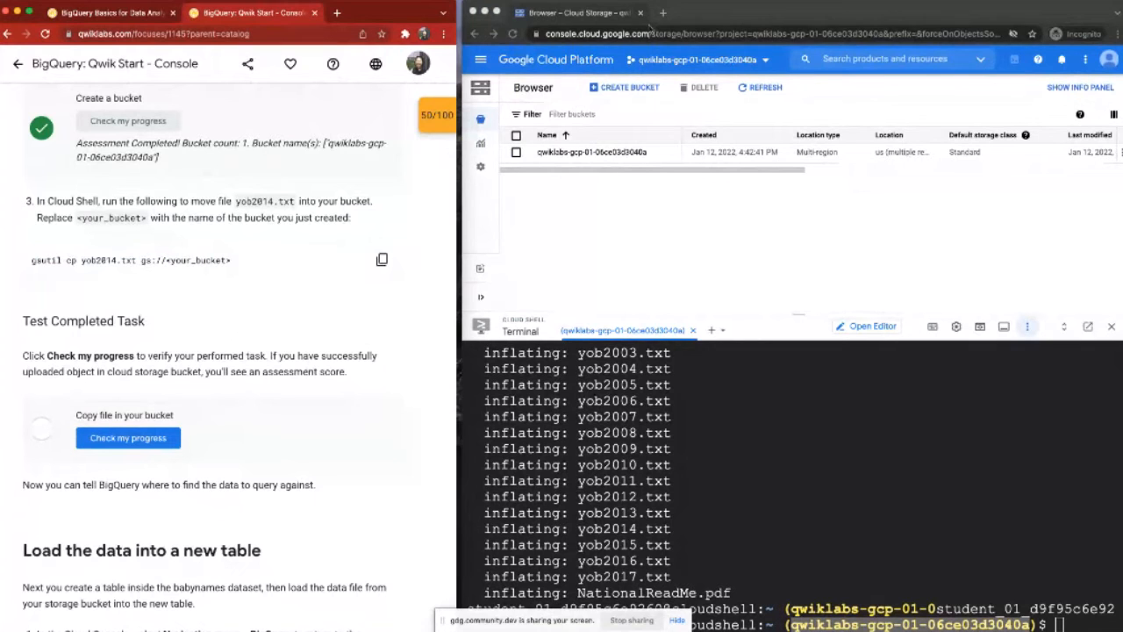
Step: Copy yob2014.txt into the new bucket by running gsutil cp yob2014.txt gs://qwiklabs-gcp-01-06ce03d3040a in Cloud Shell
click(653, 33)
text(qwiklabs-gcp-01-06ce03d3040a)
click(38, 253)
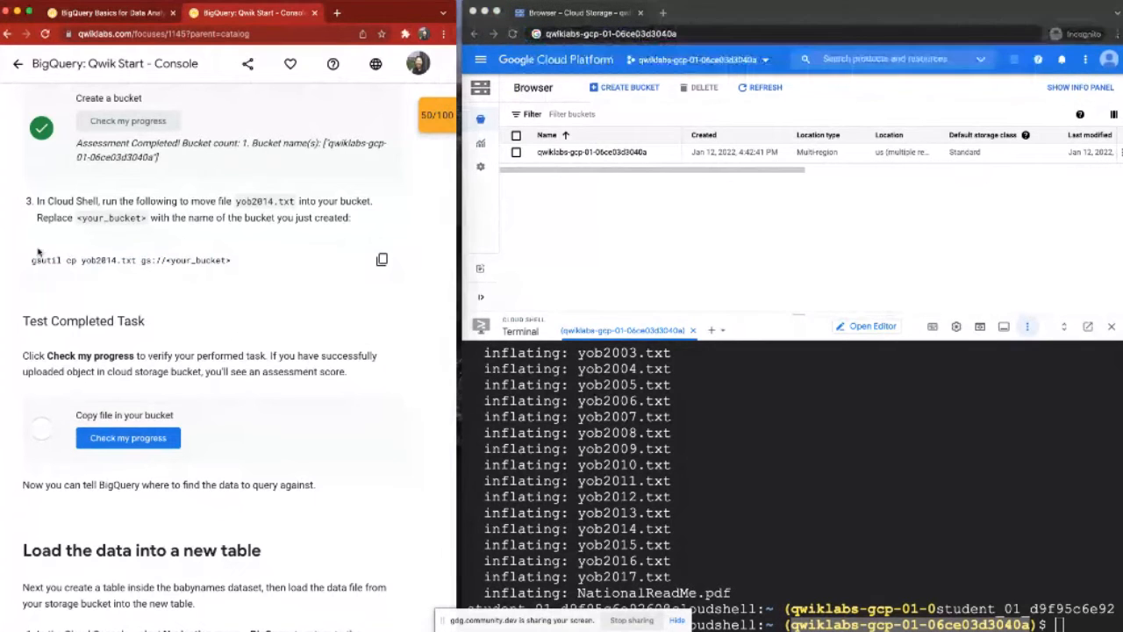
drag(71, 259, 30, 260)
click(163, 257)
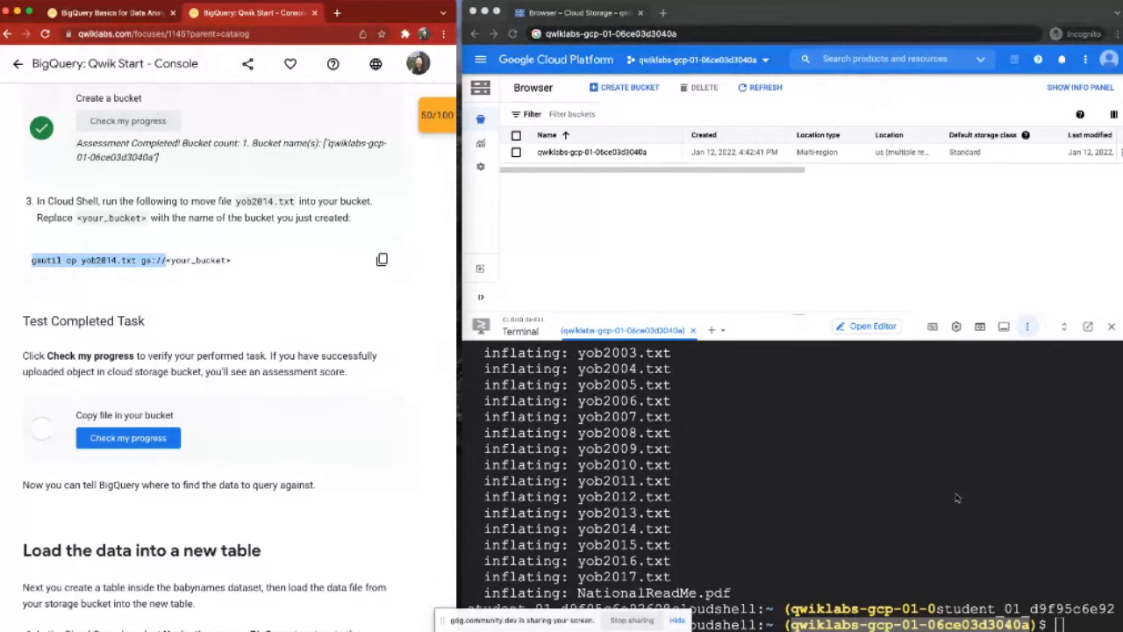
click(1074, 621)
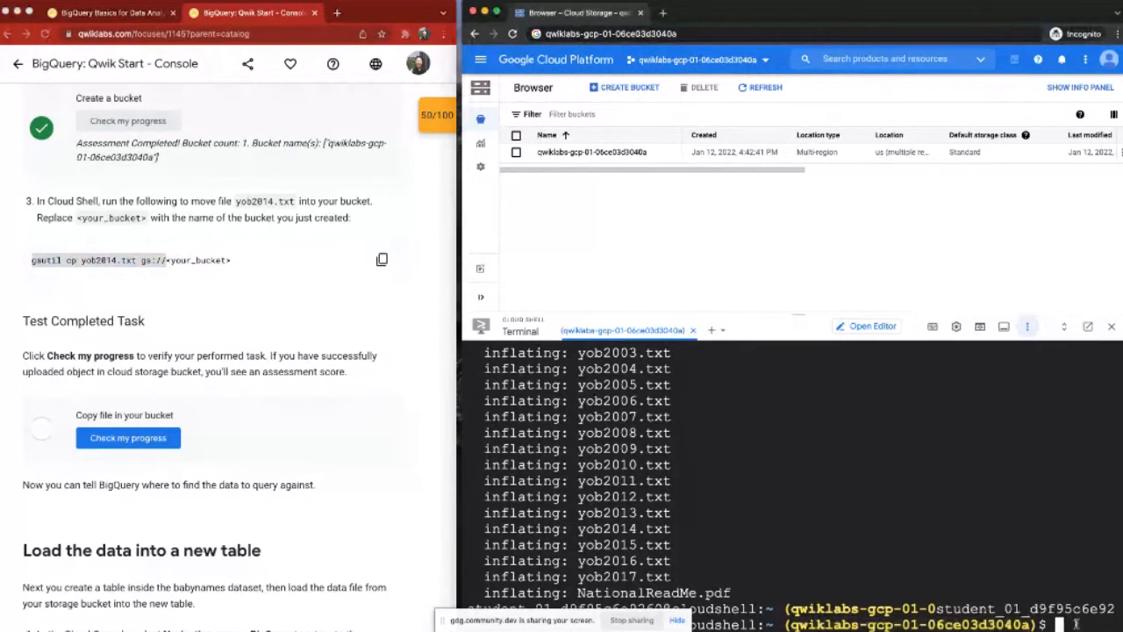
text(gsutil)
click(839, 32)
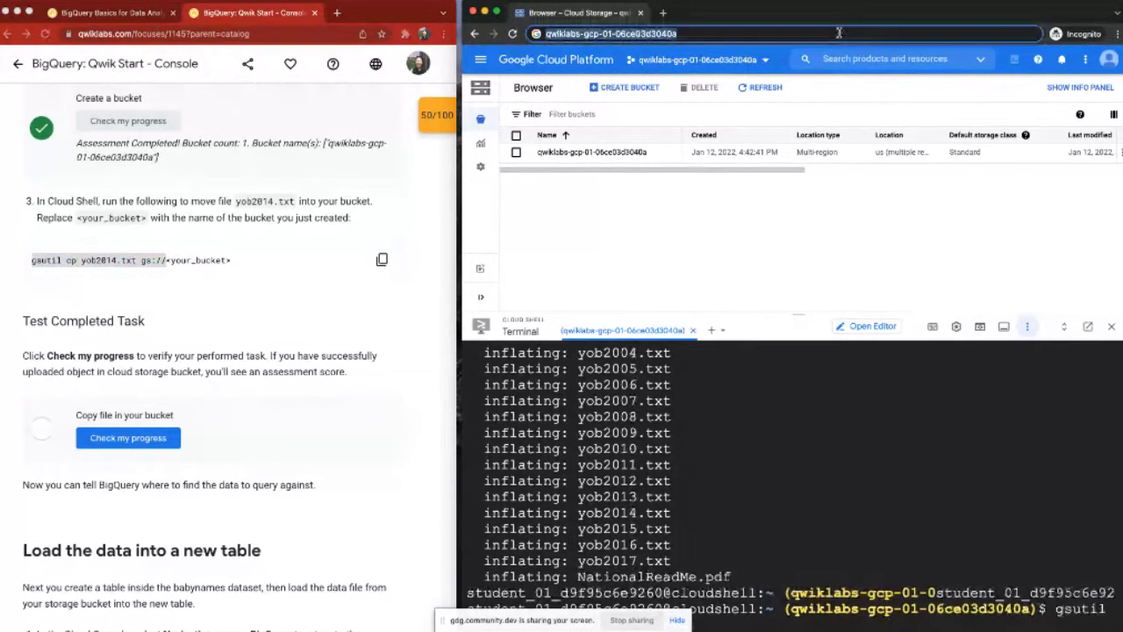
key(super+x)
click(705, 620)
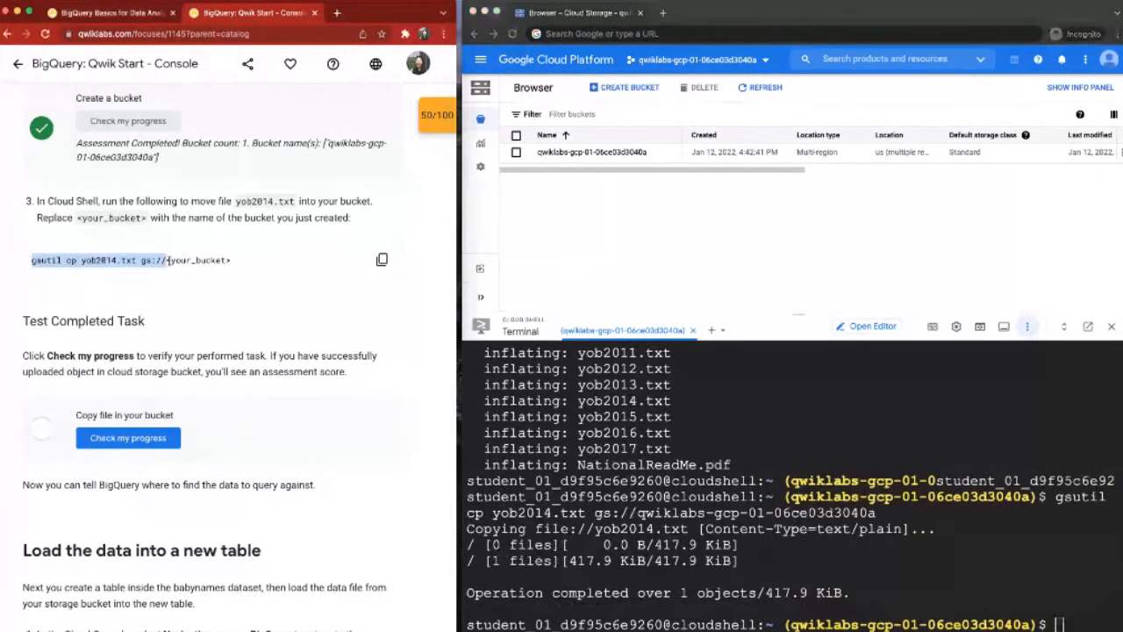
mouse_move(166, 260)
mouse_down()
mouse_move(236, 259)
mouse_move(164, 262)
mouse_up()
Step: Check the lab progress for "Copy file in your bucket" and review the score breakdown of all tasks
click(177, 437)
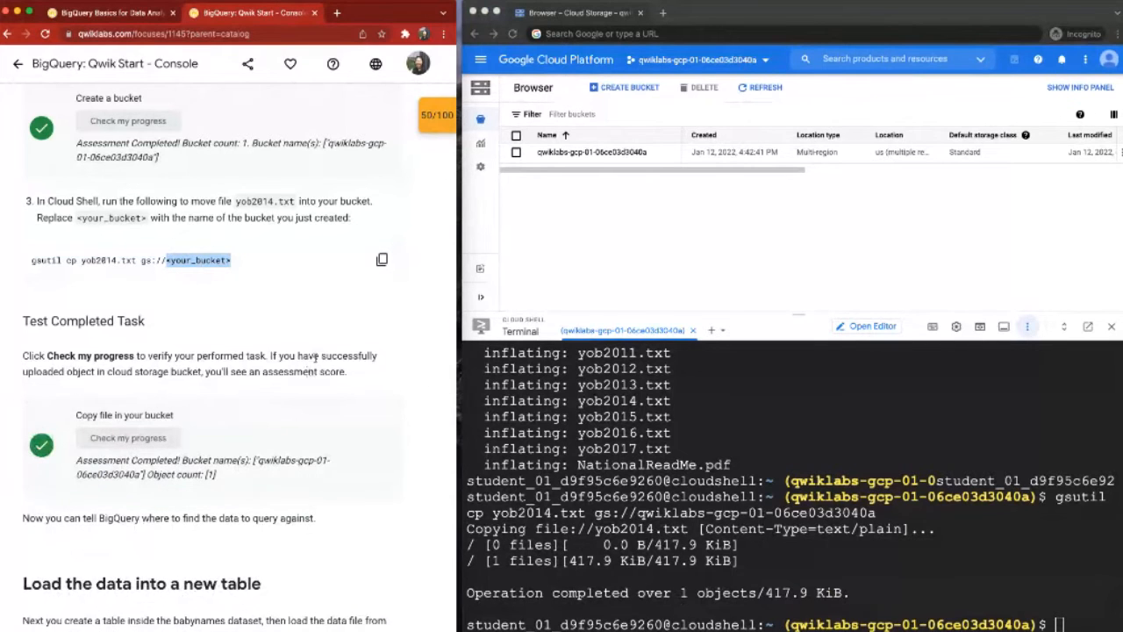
scroll(307, 356, down, 1)
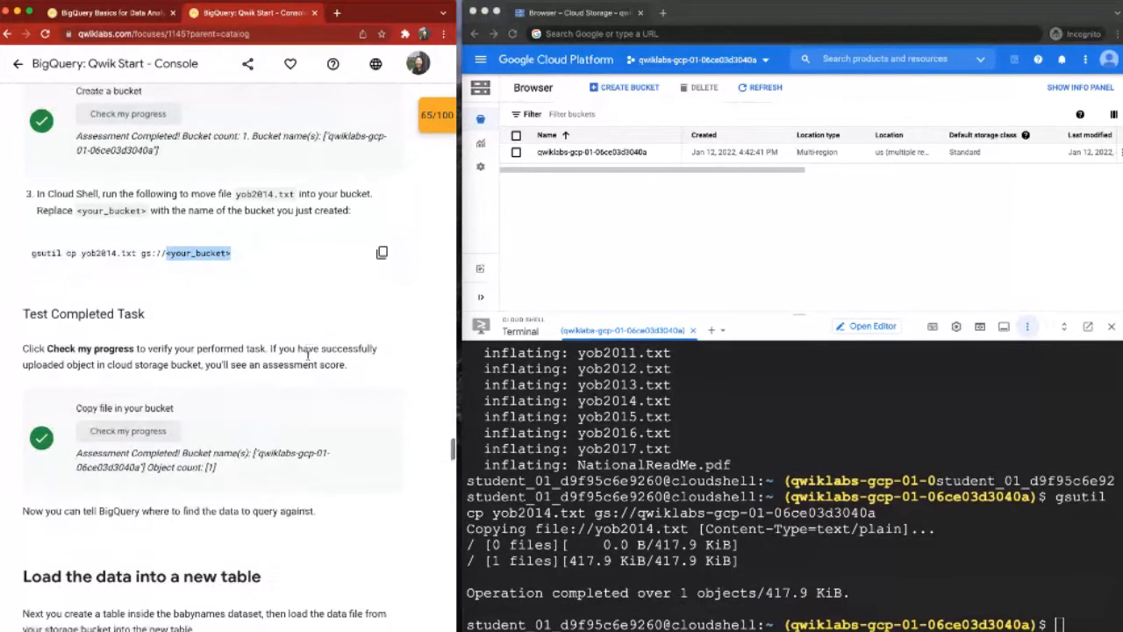
click(443, 121)
scroll(369, 294, down, 2)
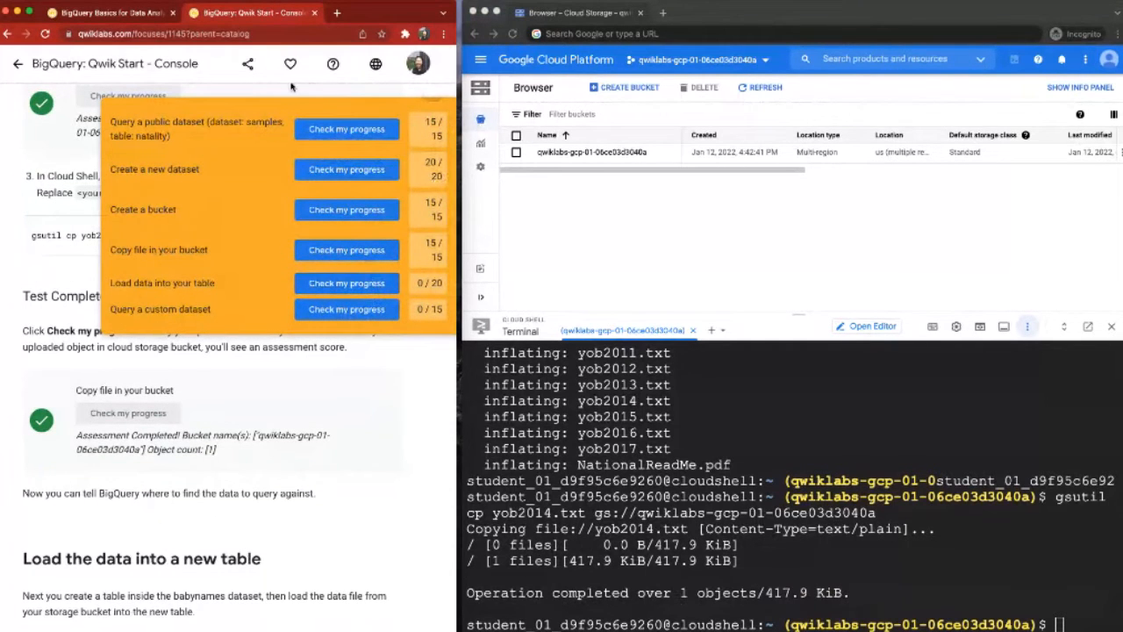
Step: Go to the lab's "Load the data into a new table" section and return to the BigQuery console
scroll(298, 445, down, 1)
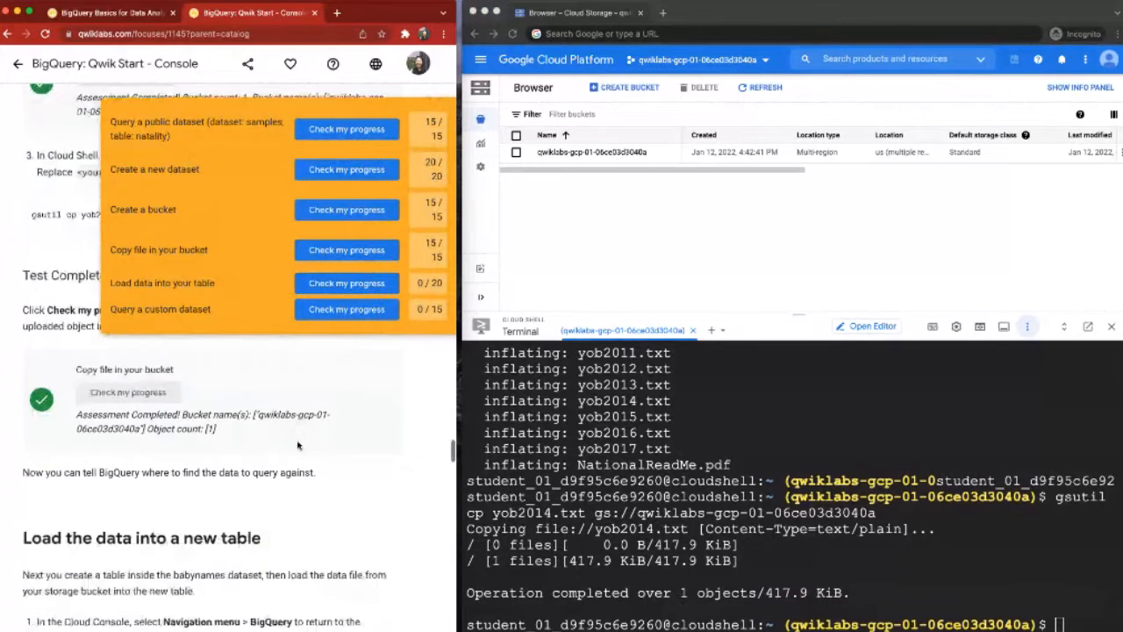
scroll(298, 445, down, 2)
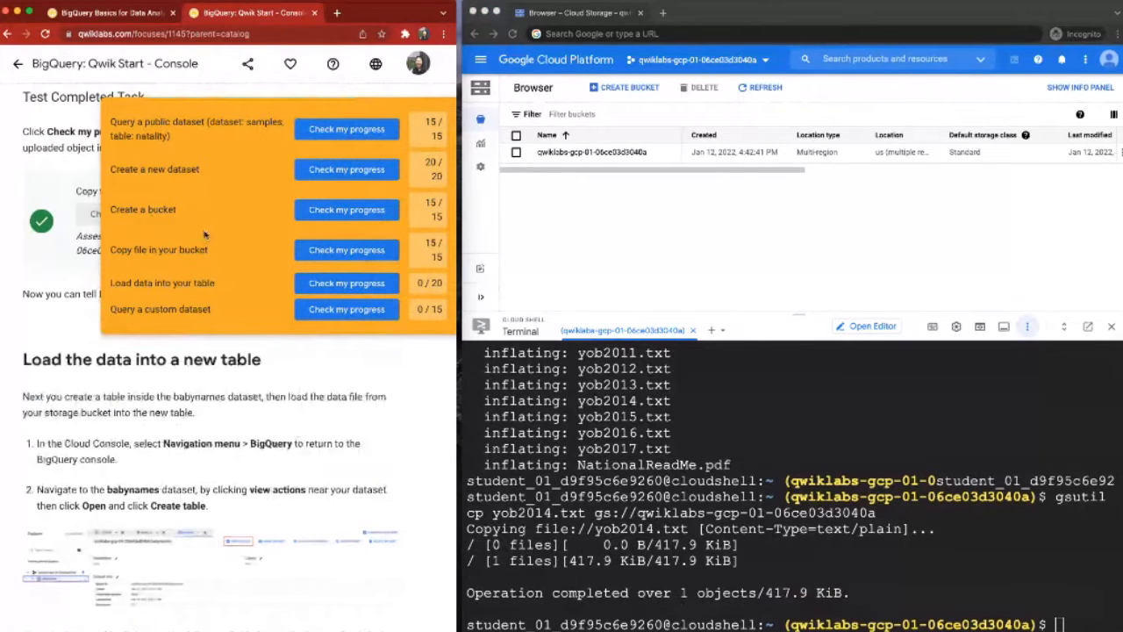
scroll(203, 235, down, 3)
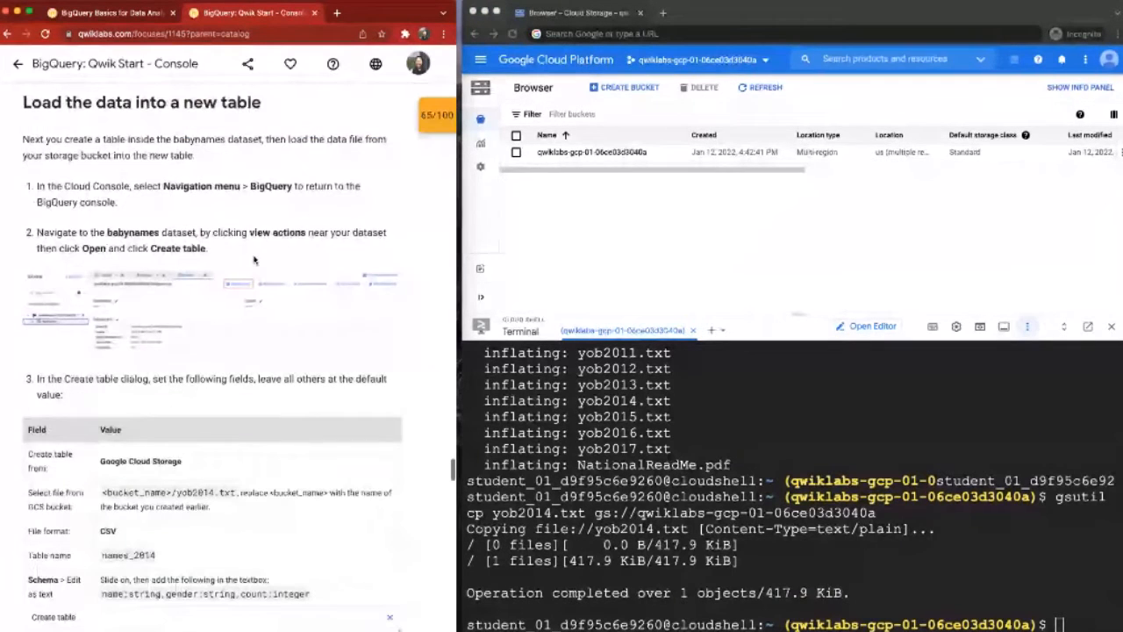
click(484, 61)
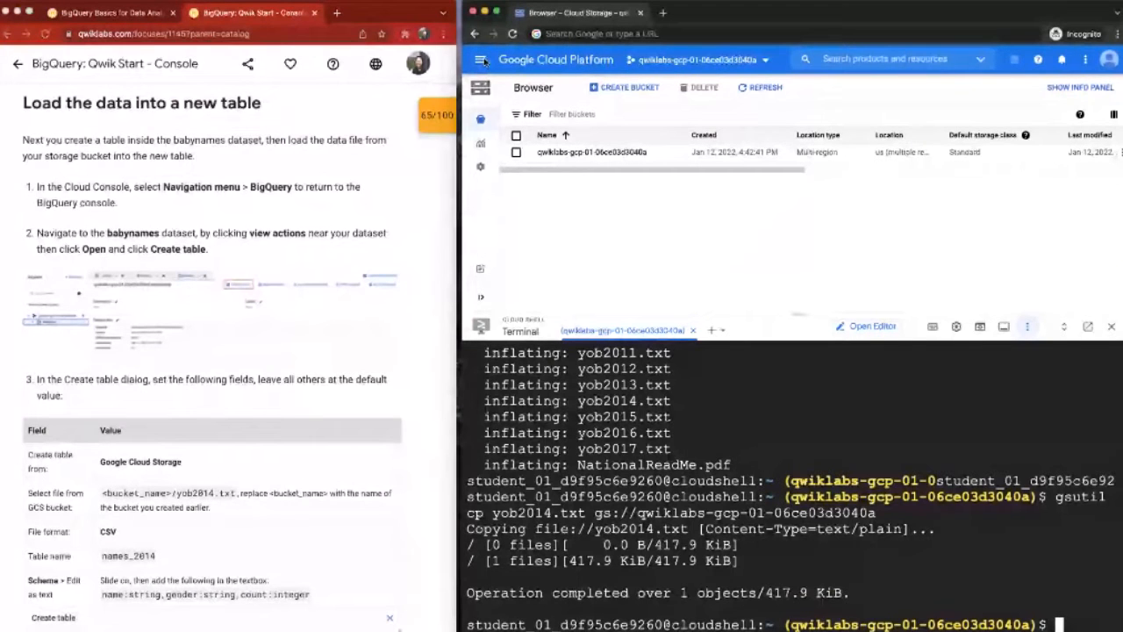
click(481, 60)
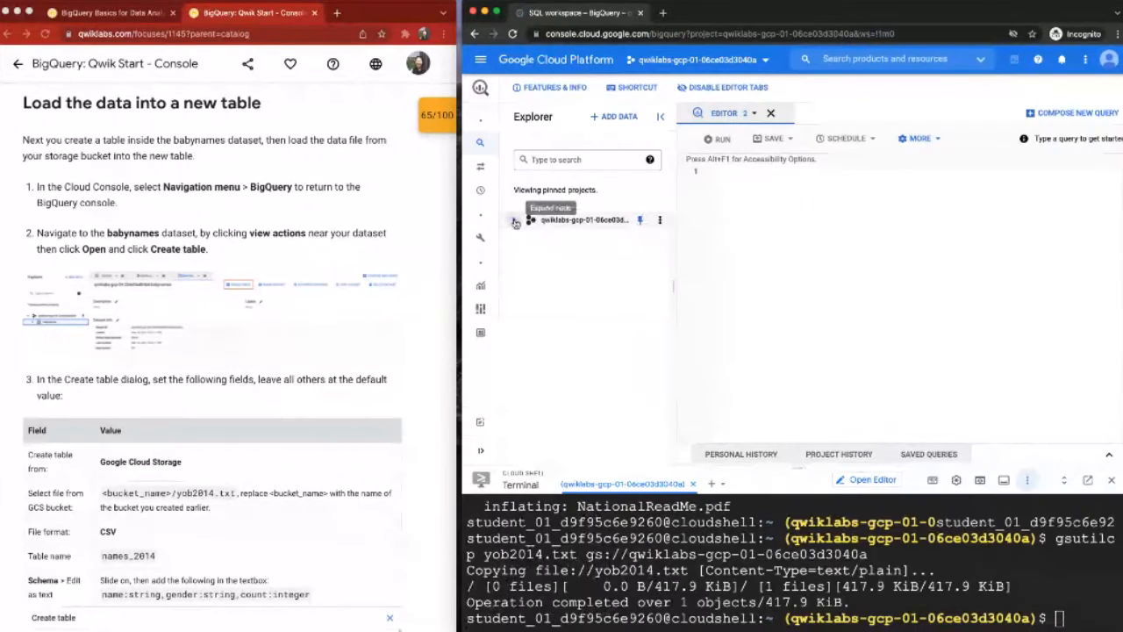
Step: Expand the qwiklabs-gcp-01-06ce03d3040a project and start creating a table in its babynames dataset
click(515, 221)
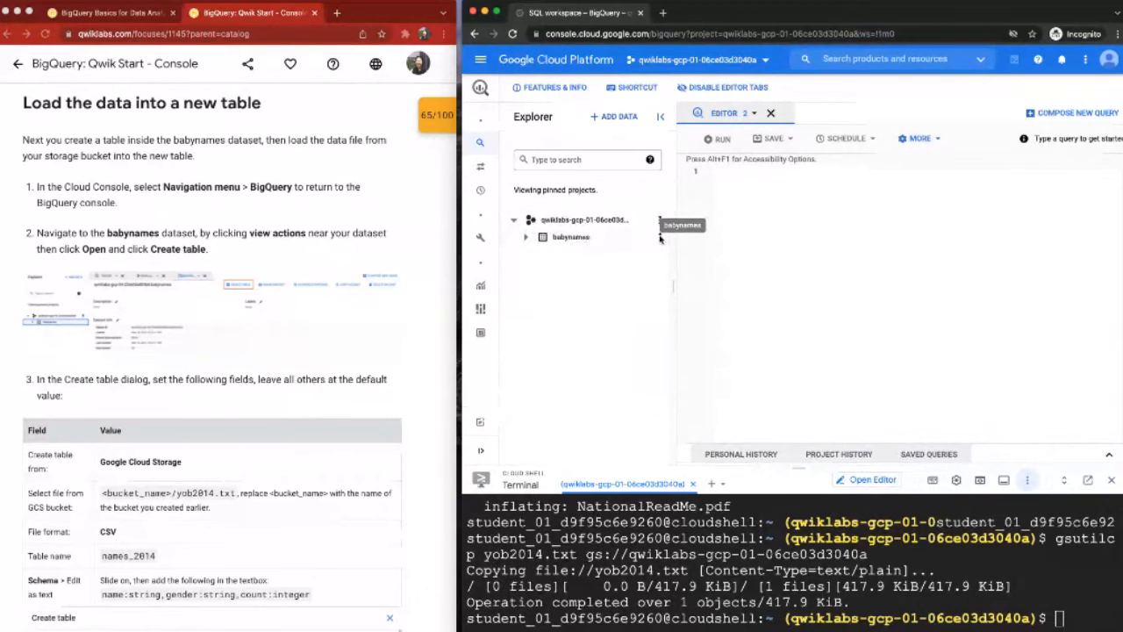
click(660, 237)
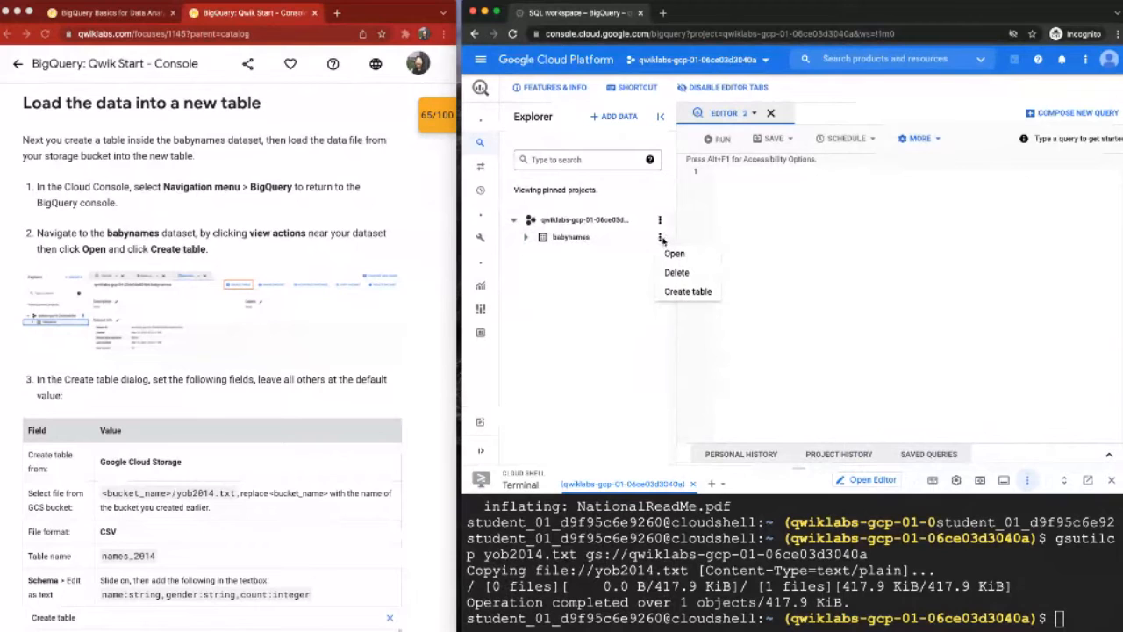
click(661, 238)
click(661, 238)
click(669, 295)
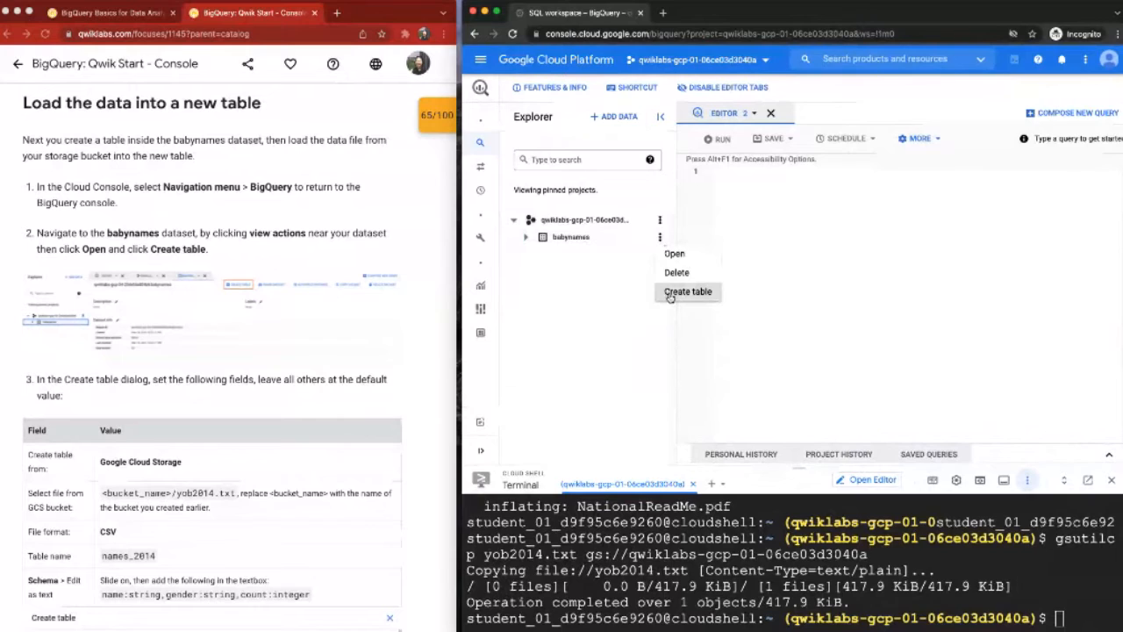
click(669, 293)
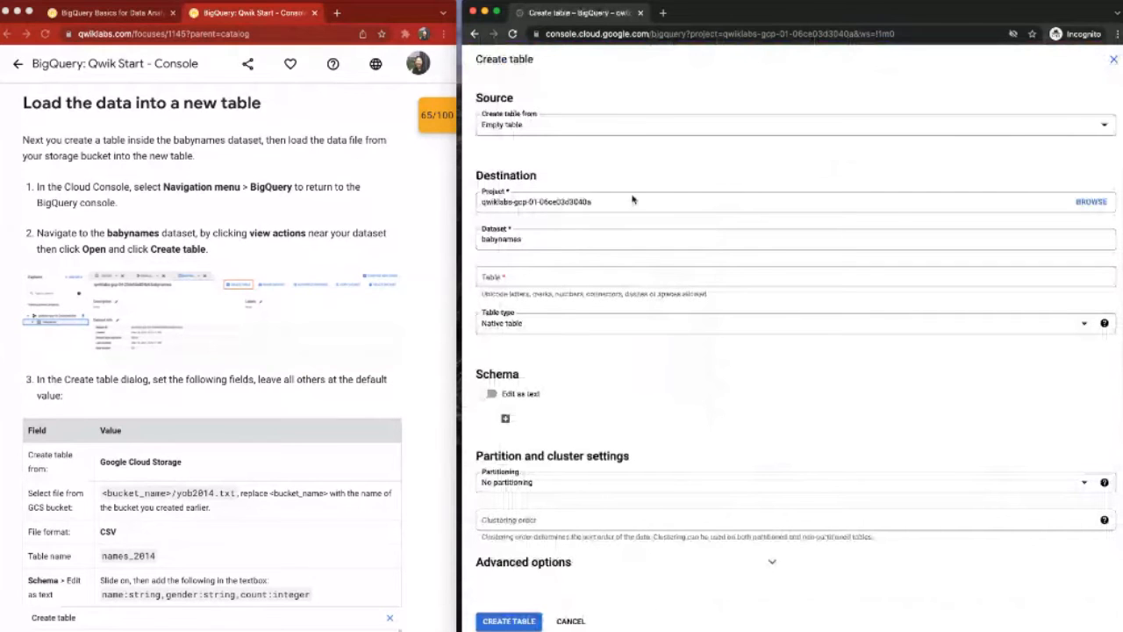
Step: Set the table source to Google Cloud Storage with the file qwiklabs-gcp-01-06ce03d3040a/yob2014.txt
scroll(368, 211, down, 2)
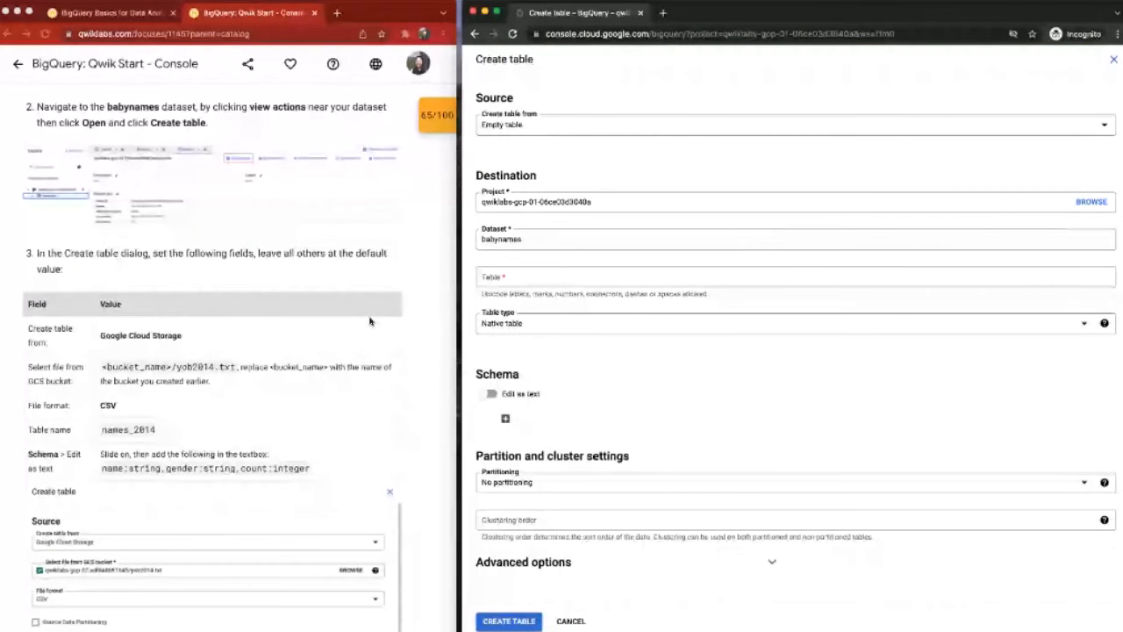
scroll(369, 322, down, 3)
click(552, 125)
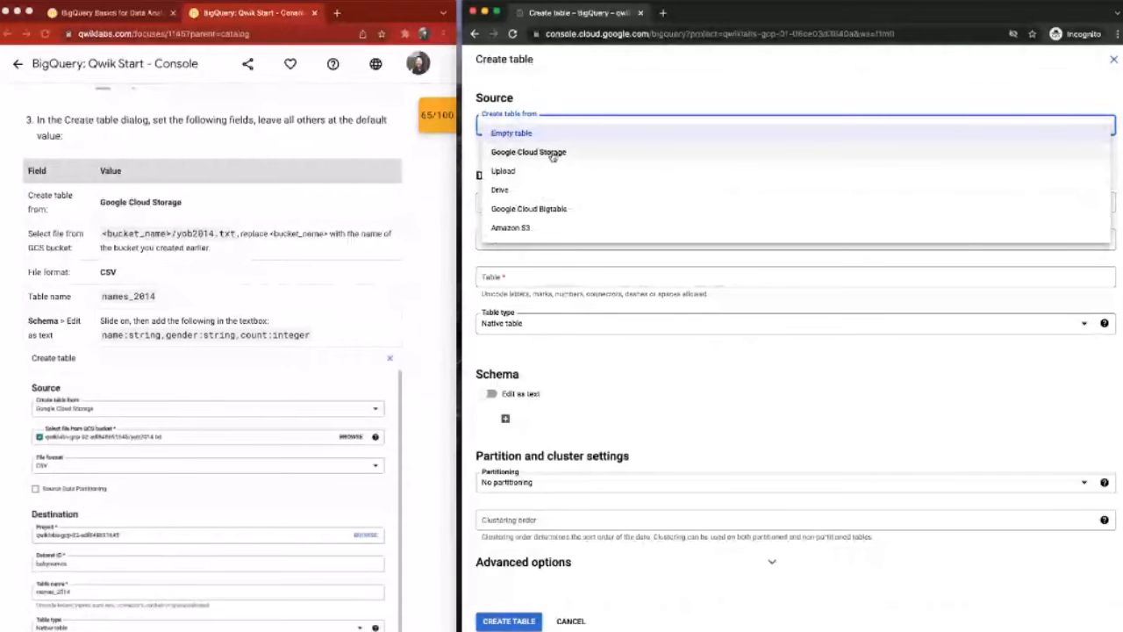
click(552, 153)
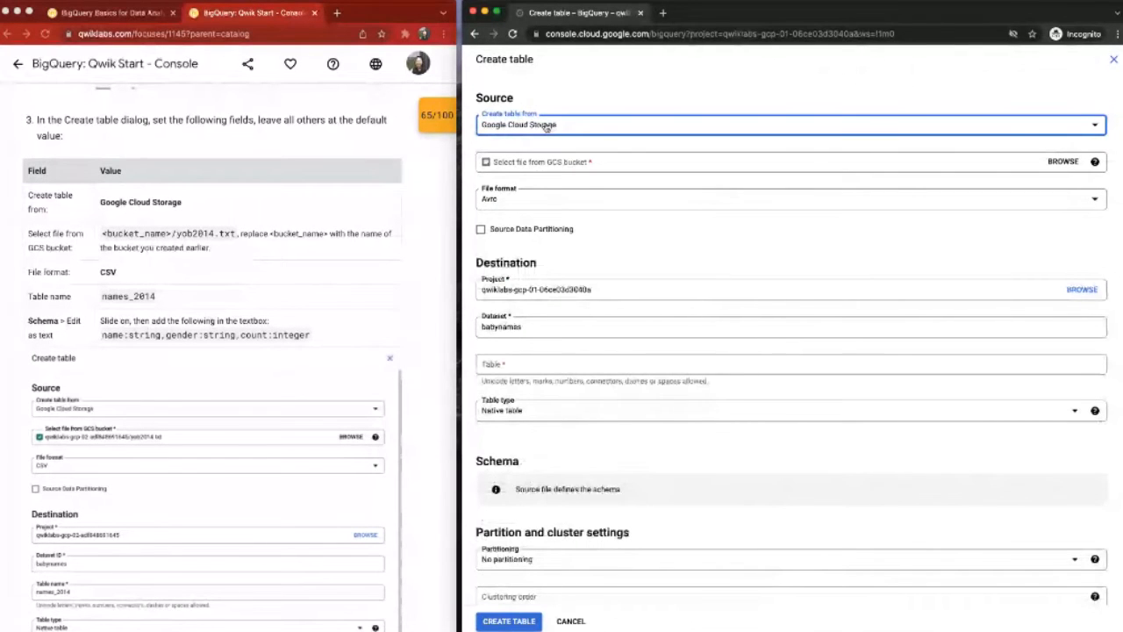
click(554, 158)
key(ctrl+v)
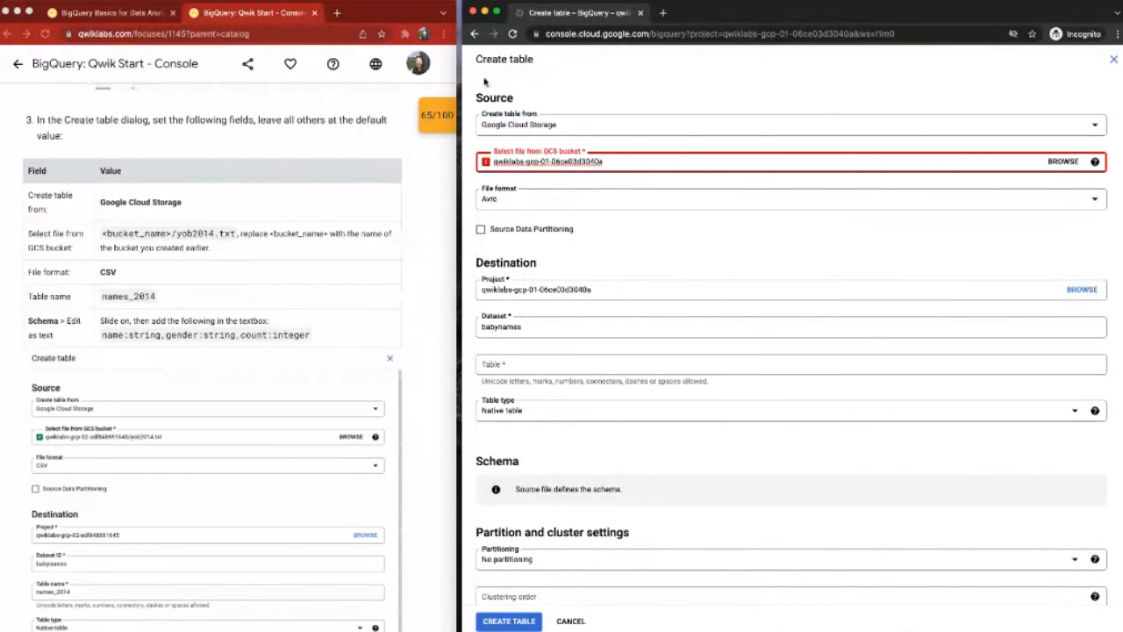
text(/yob)
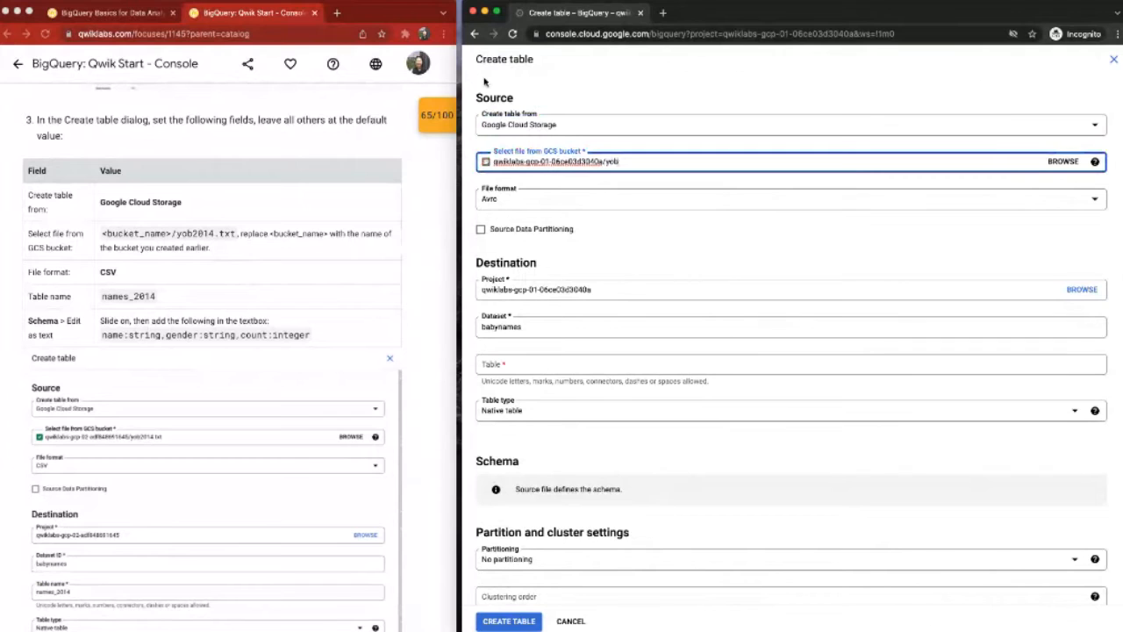
text(2014)
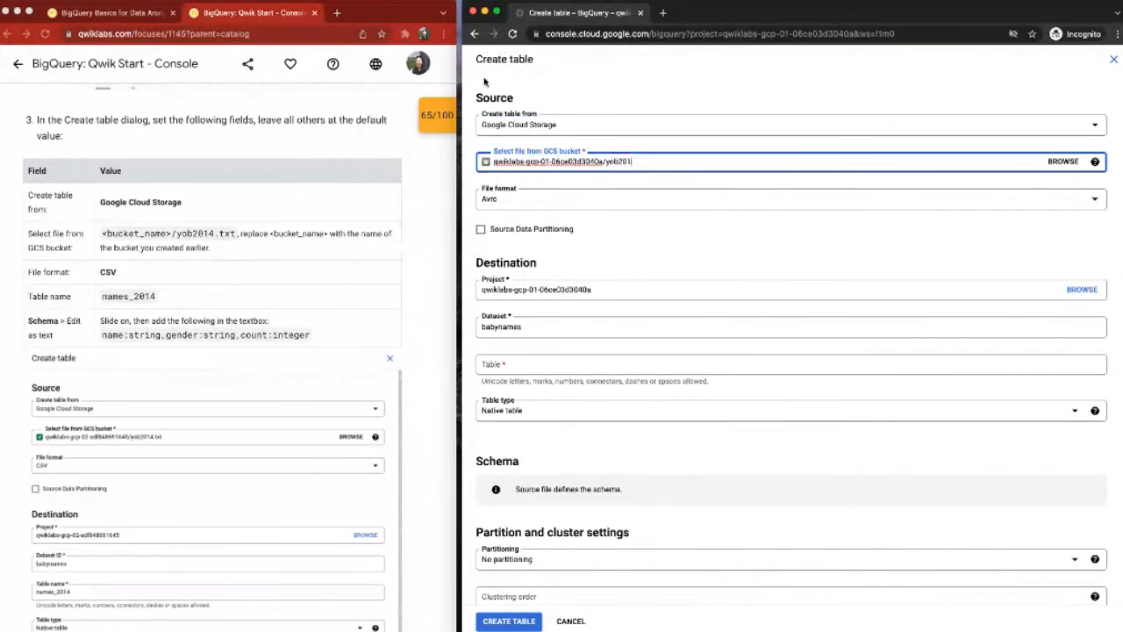
text(.txt)
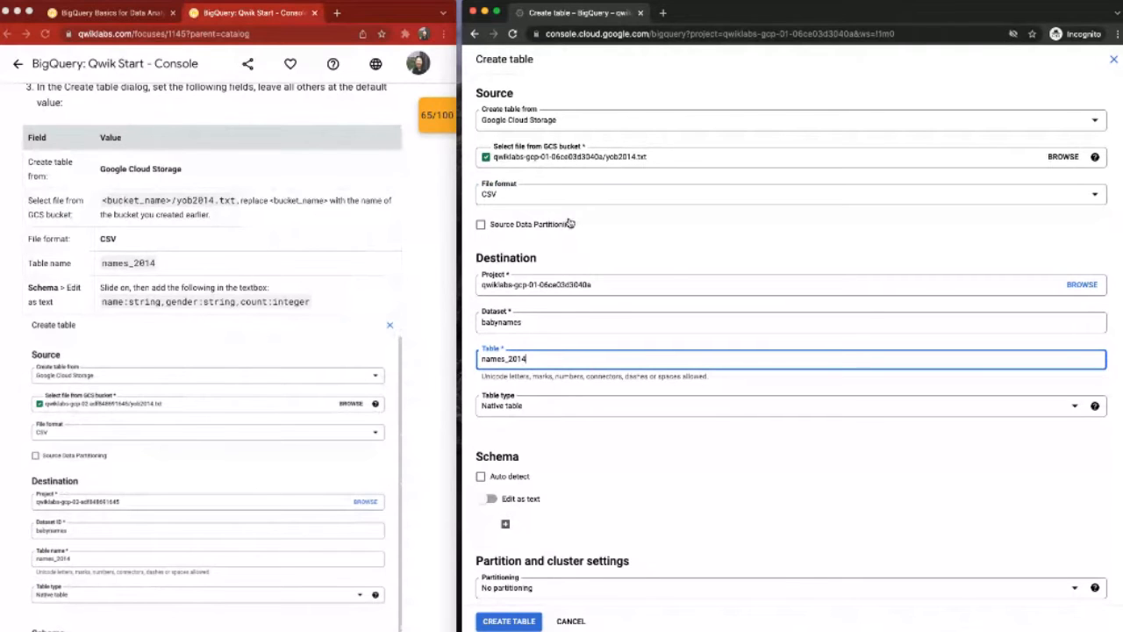
Step: Switch the schema to text editing and enter name:string,gender:string,count:integer copied from the lab instructions
click(492, 499)
scroll(790, 351, down, 1)
drag(102, 301, 321, 303)
key(super+c)
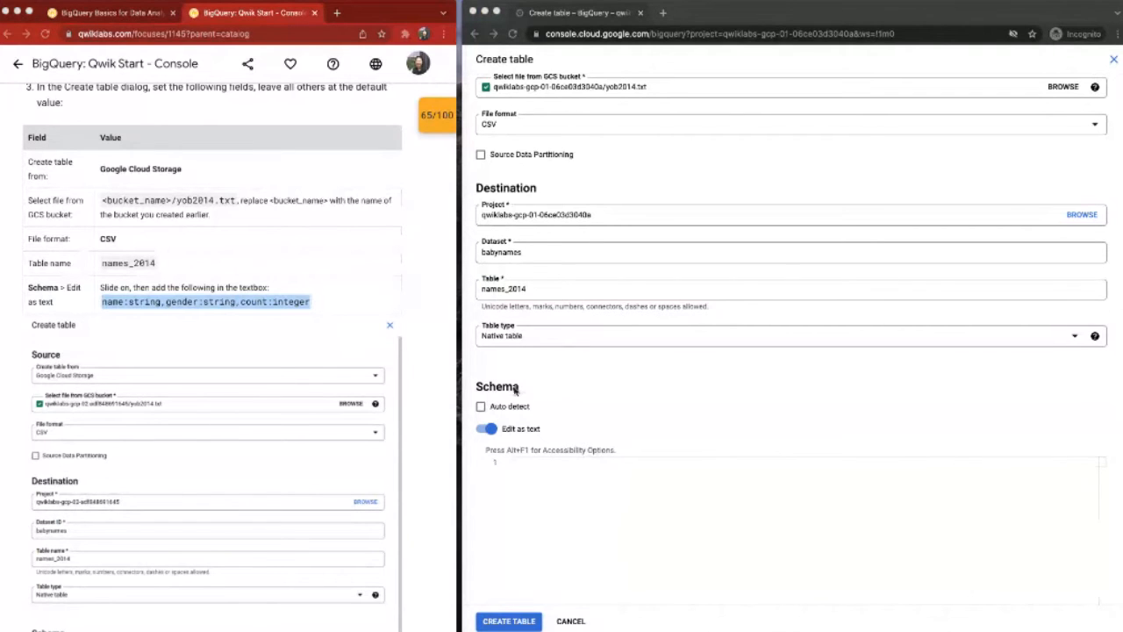
click(558, 467)
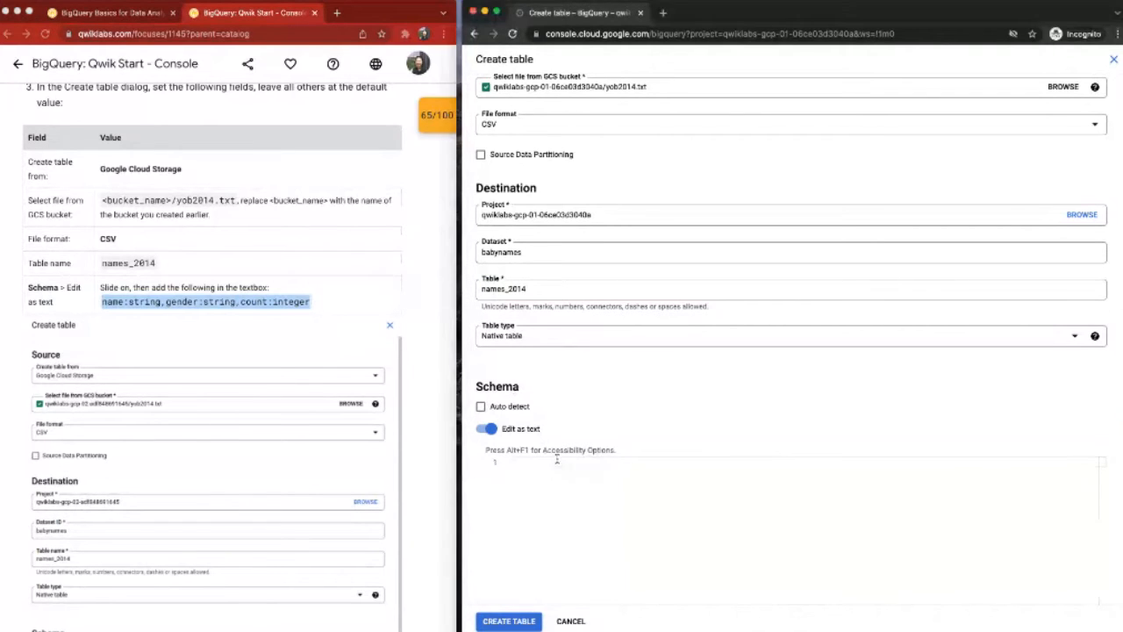
click(527, 458)
key(super+v)
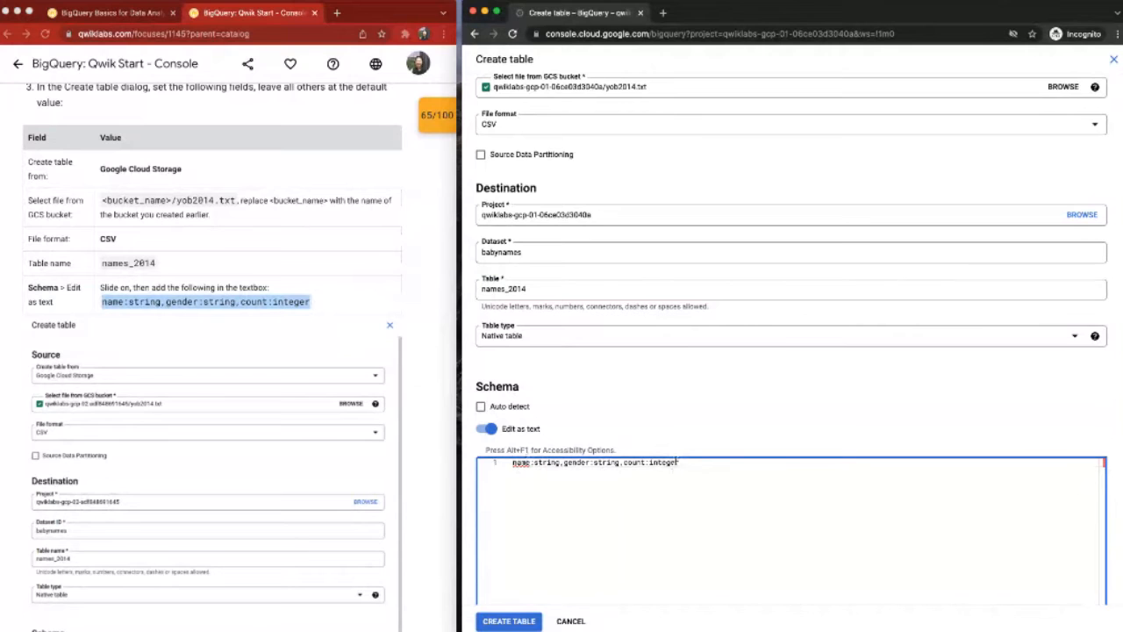
Step: Compare the remaining table settings with the lab's example and create the names_2014 table
scroll(679, 462, down, 3)
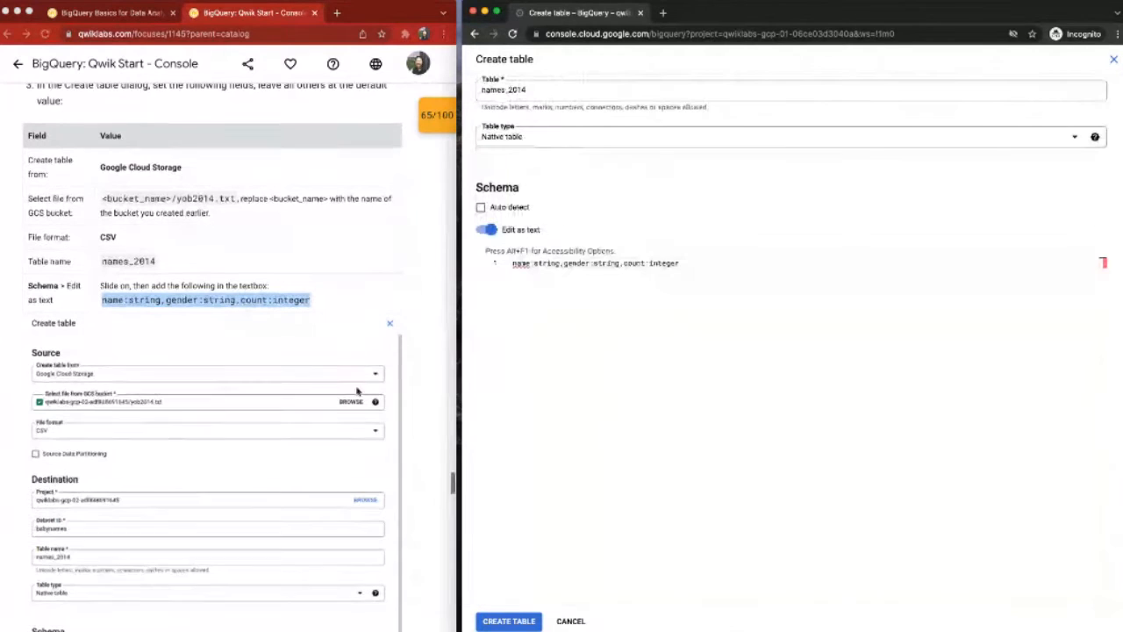
click(430, 378)
scroll(430, 379, down, 1)
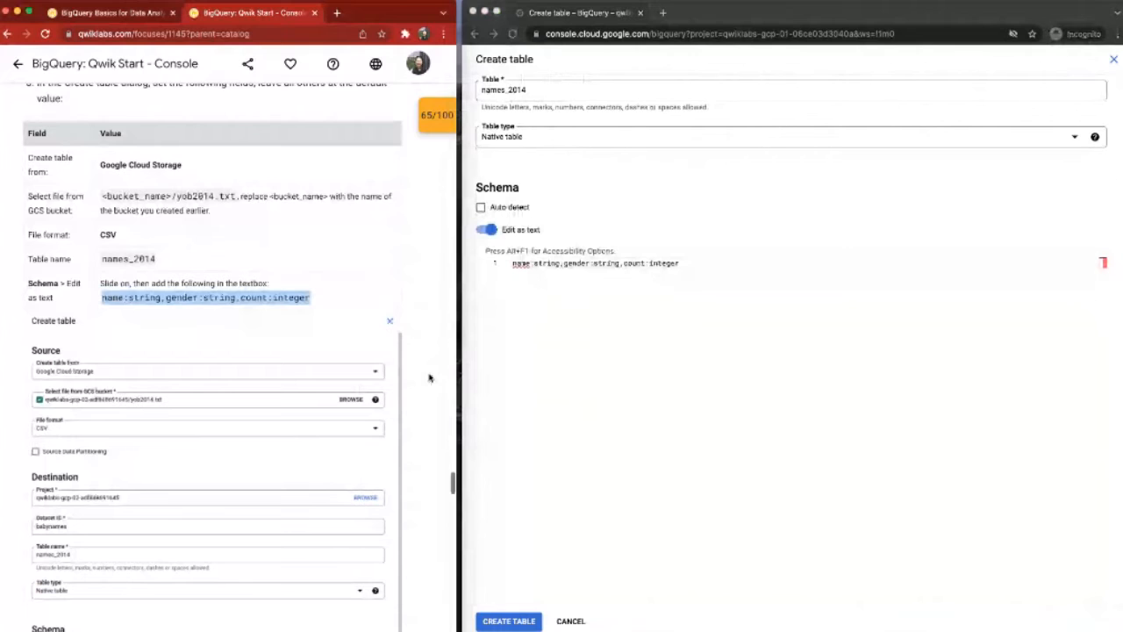
scroll(429, 377, down, 5)
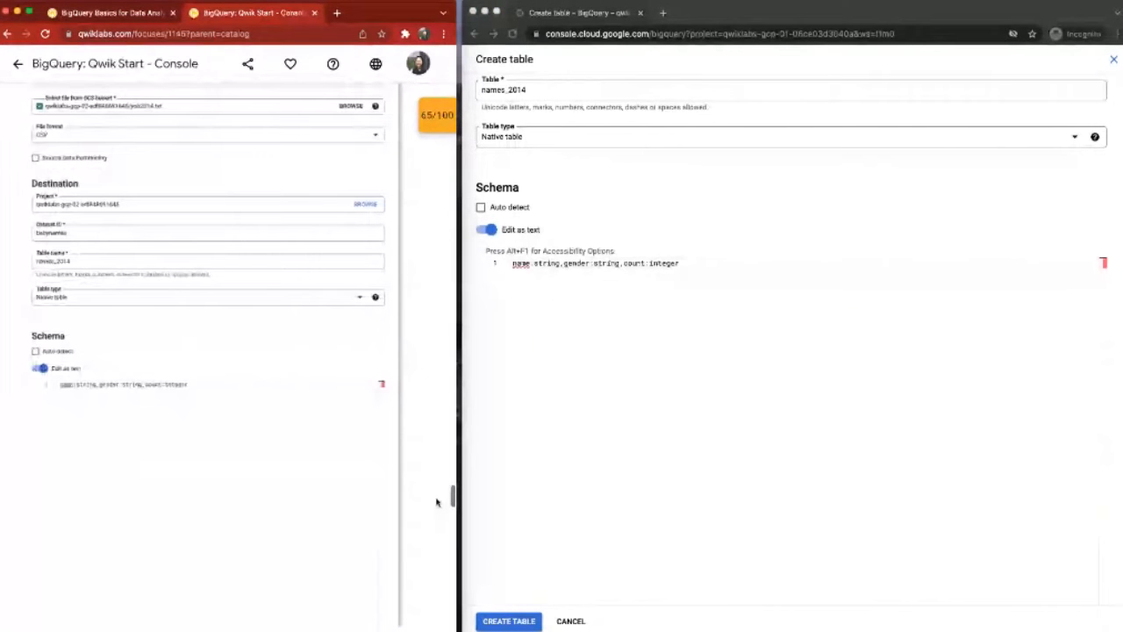
scroll(436, 502, down, 5)
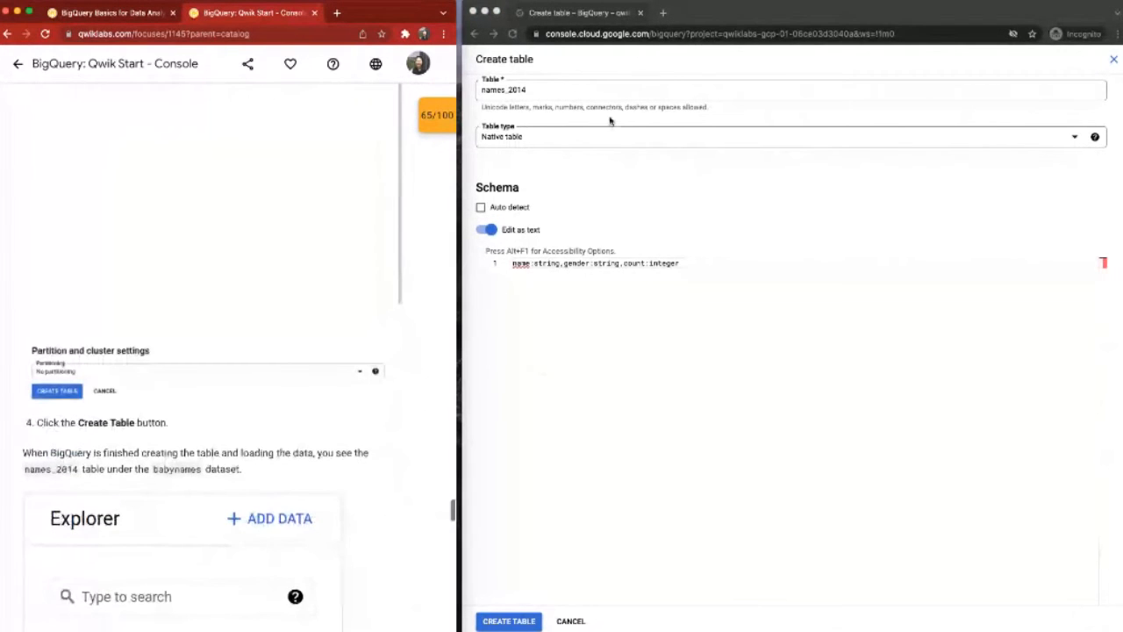
scroll(650, 201, down, 2)
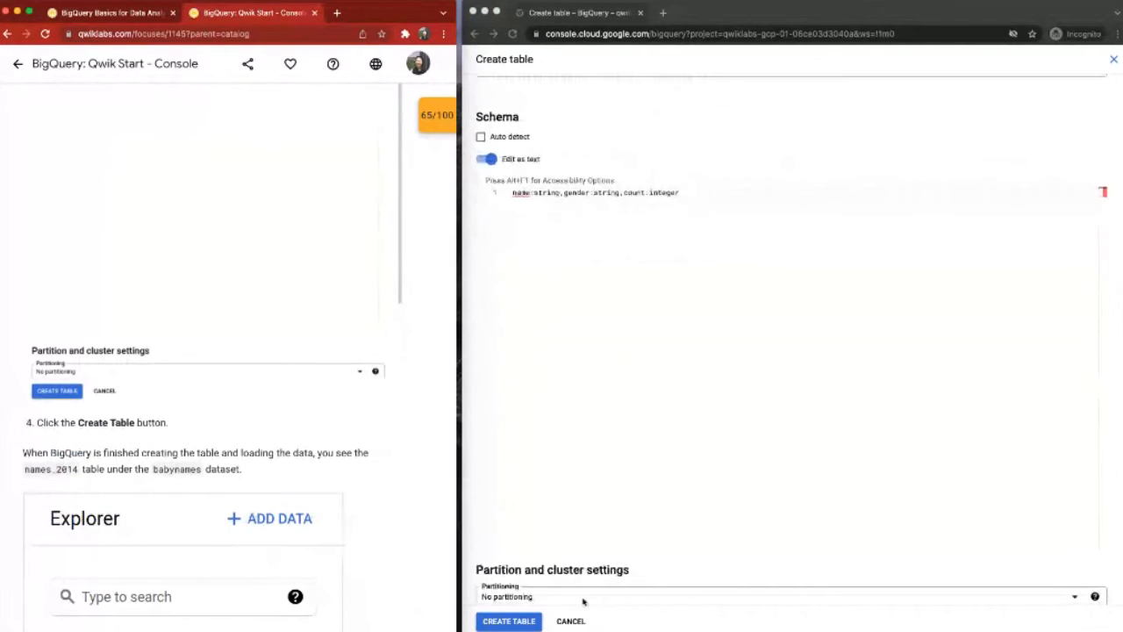
scroll(582, 602, down, 1)
click(522, 621)
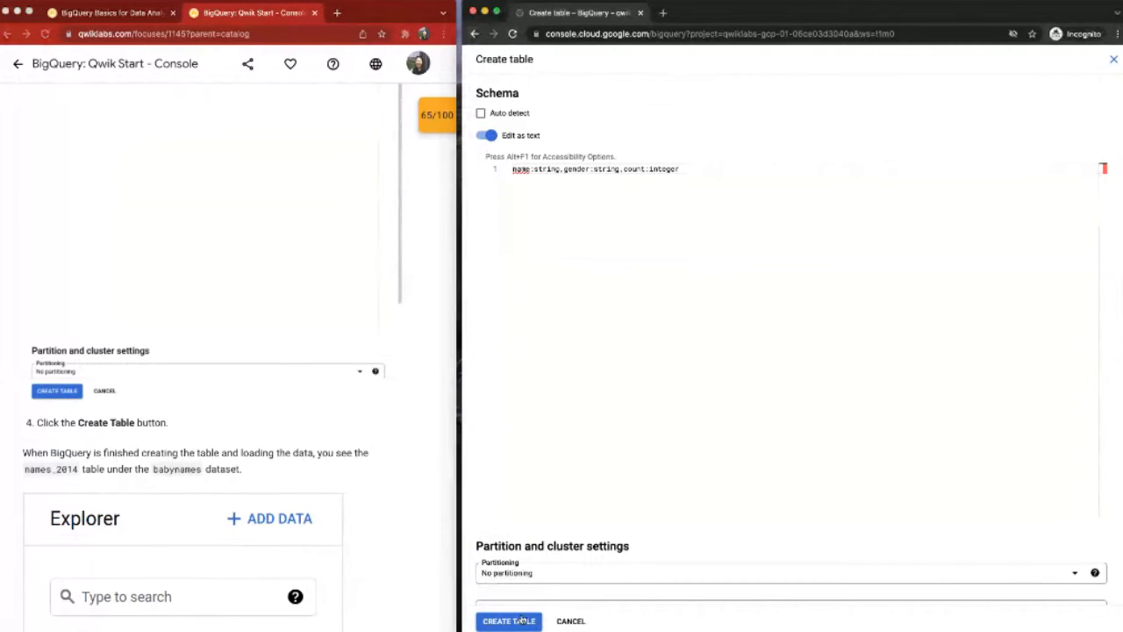
Step: Review the lab's expected result for the load and open the newly created names_2014 table
scroll(342, 417, down, 2)
scroll(339, 397, down, 2)
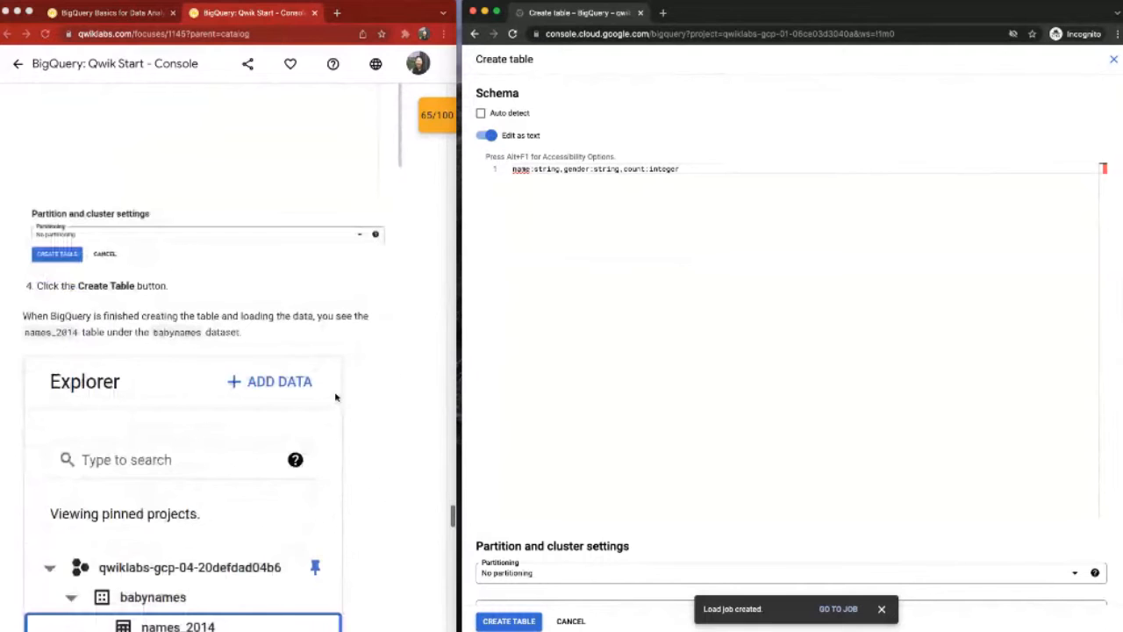
scroll(335, 398, down, 4)
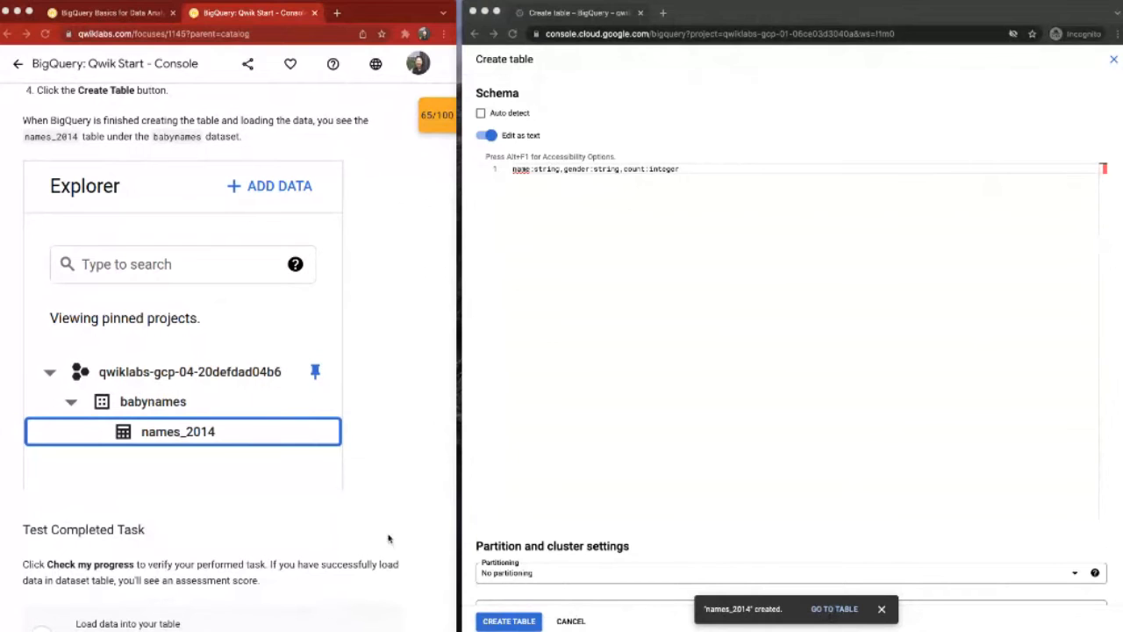
click(1114, 58)
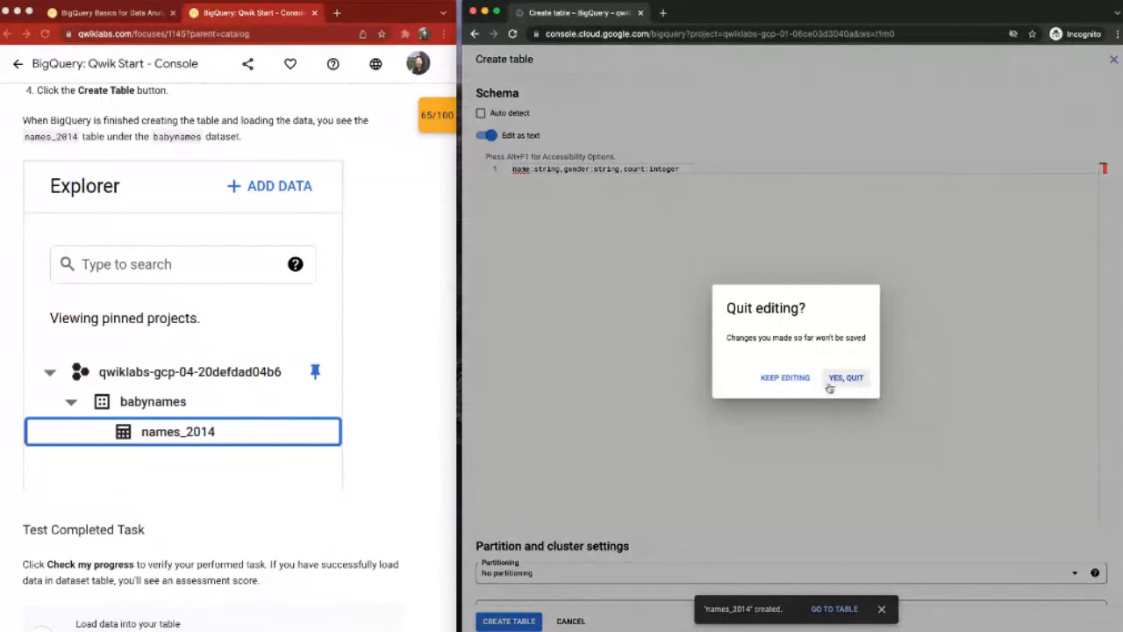
click(791, 380)
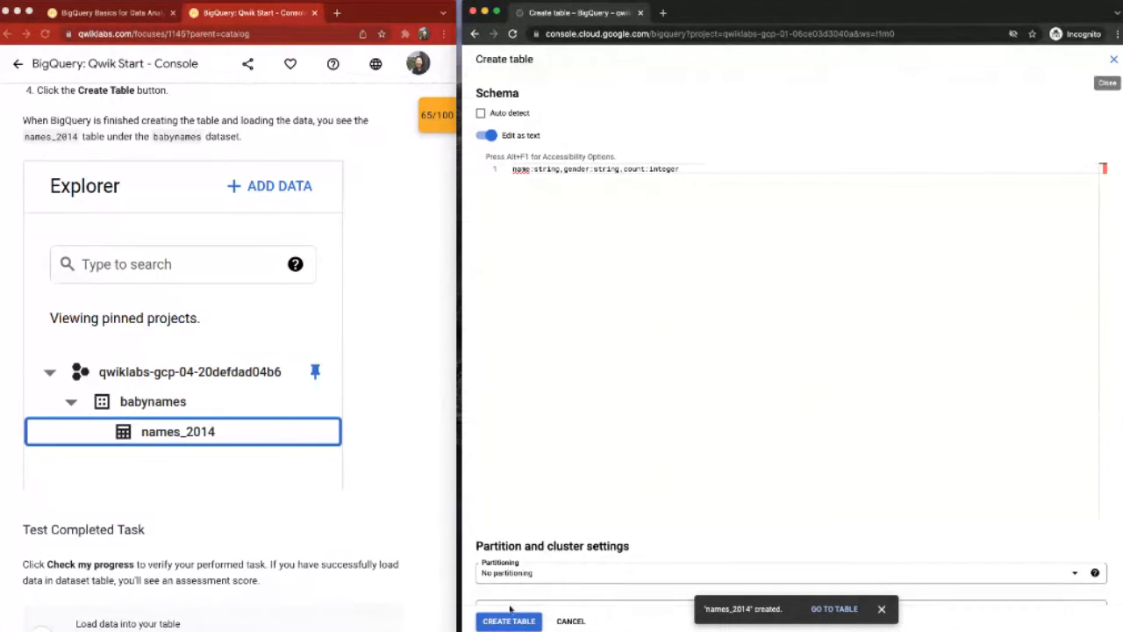
click(834, 609)
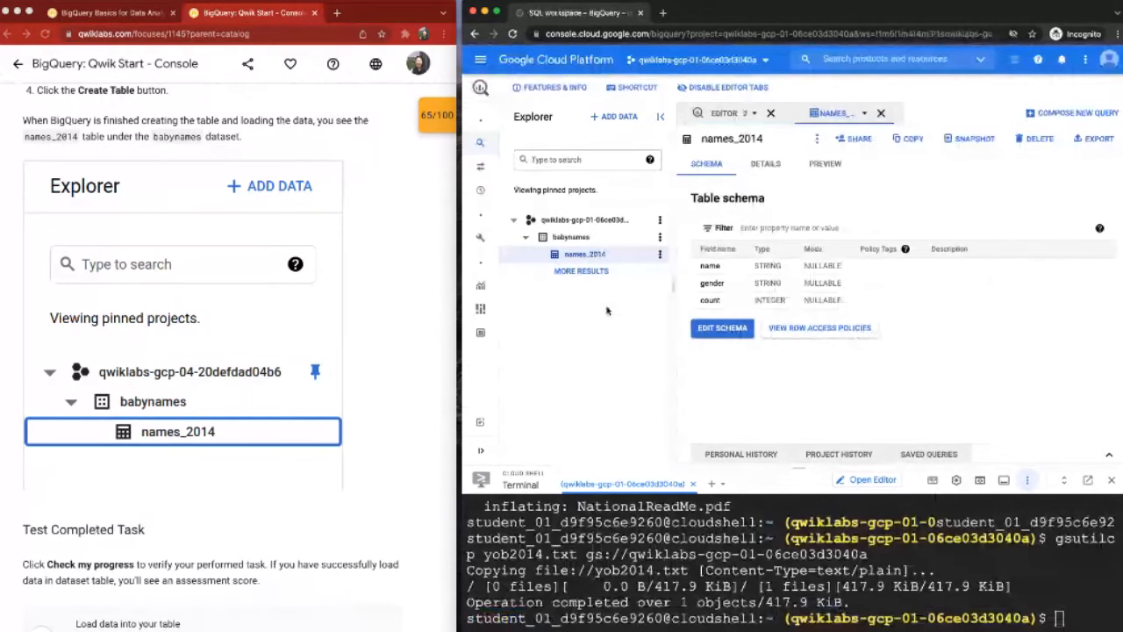
Step: Check the lab progress for "Load data into your table" and move on to the Test your Understanding section
scroll(127, 477, down, 3)
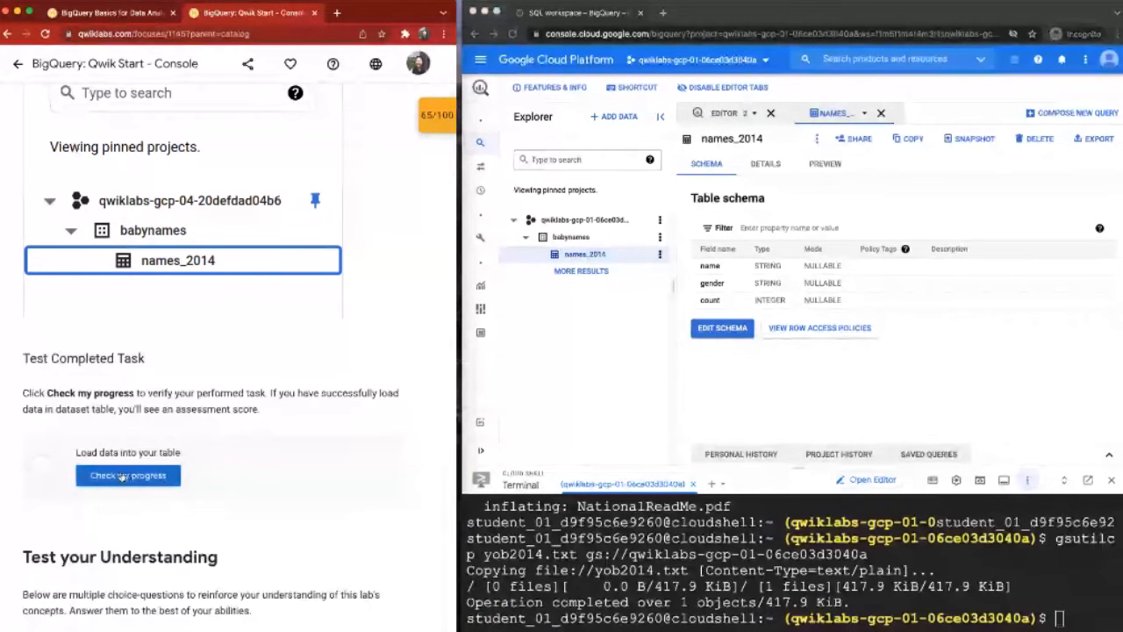
scroll(123, 477, down, 5)
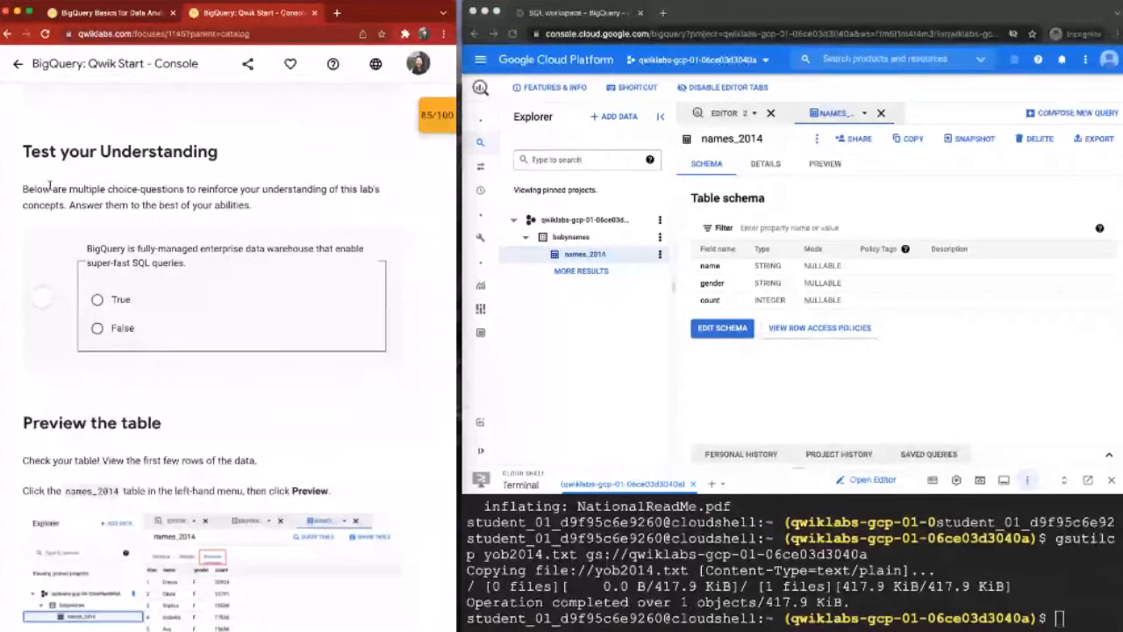
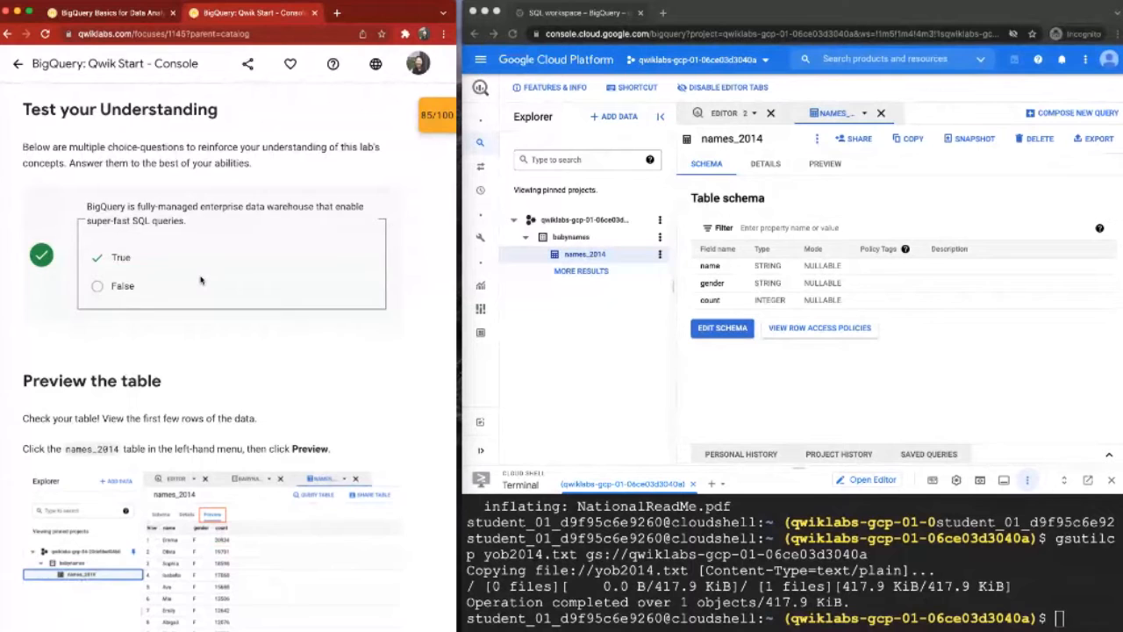
Step: Answer True to the question on BigQuery being a fully-managed enterprise data warehouse and read the table preview instructions
scroll(200, 280, down, 1)
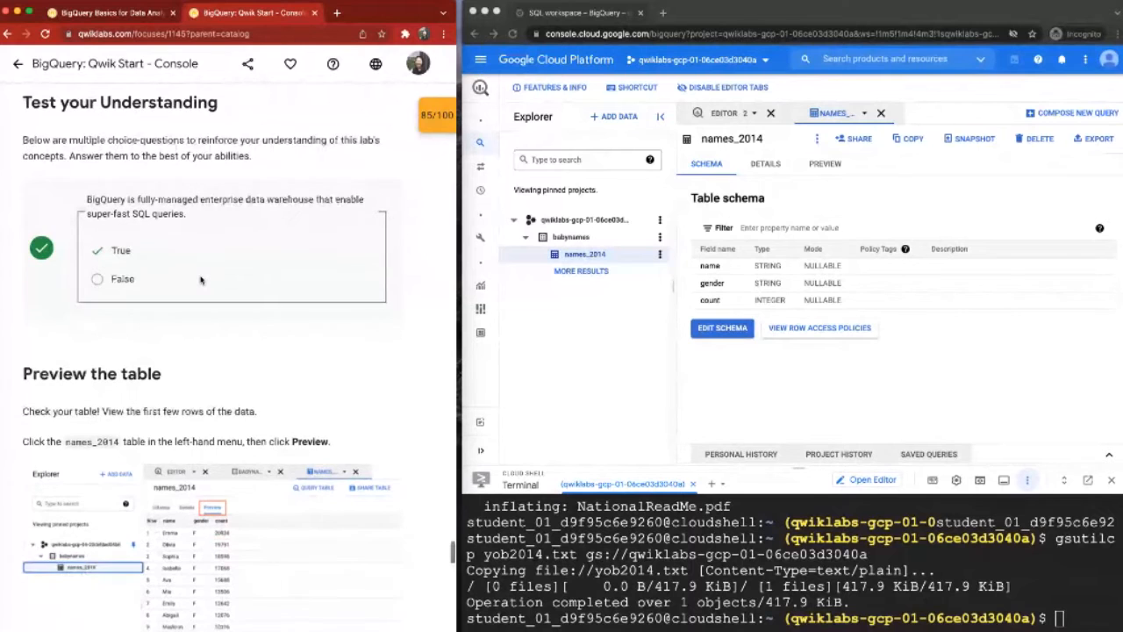
scroll(200, 280, down, 3)
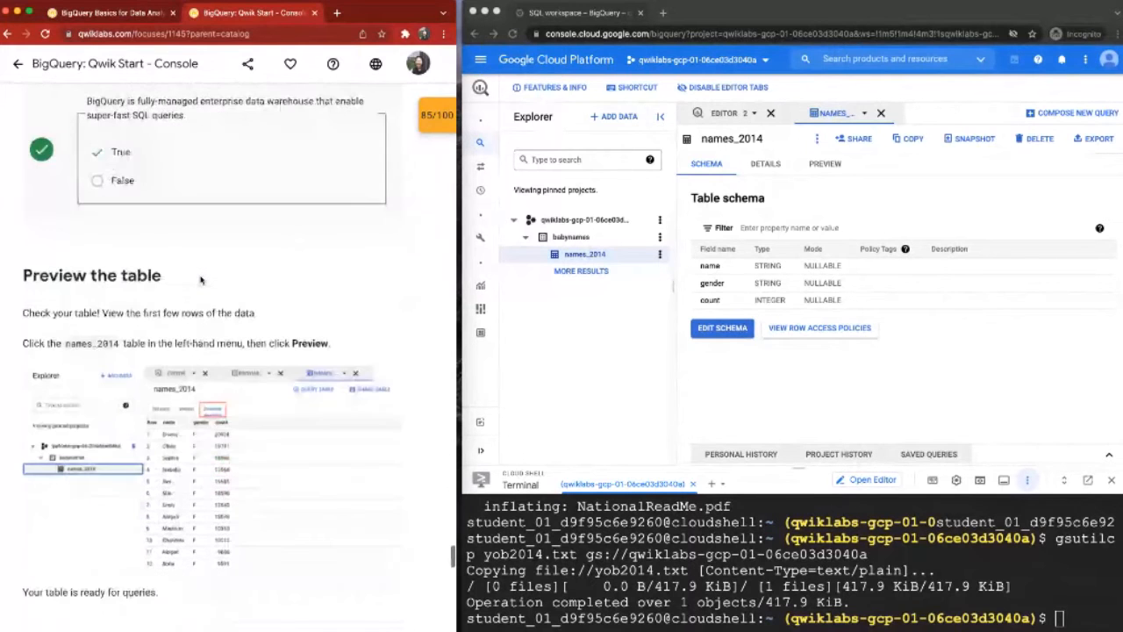
scroll(200, 279, down, 2)
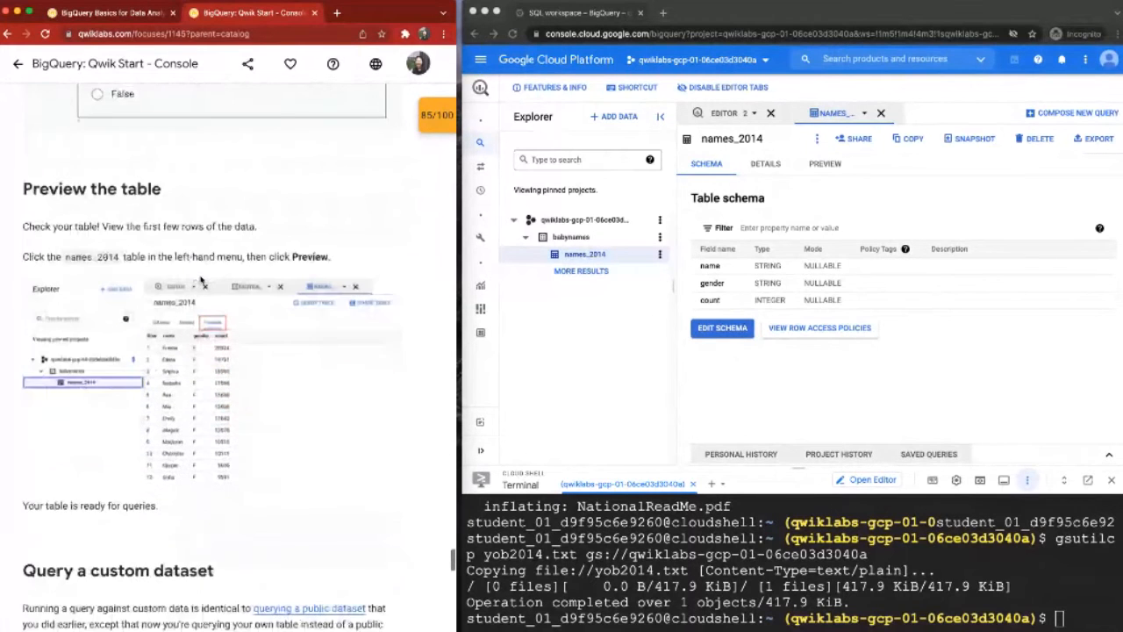
scroll(200, 277, down, 1)
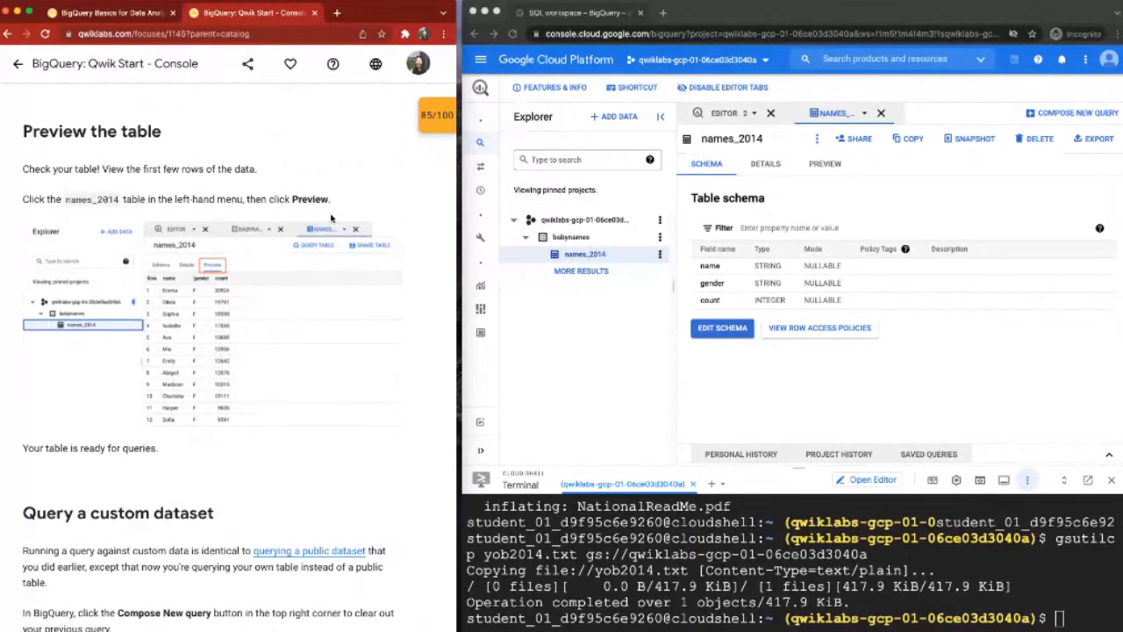
scroll(333, 220, down, 1)
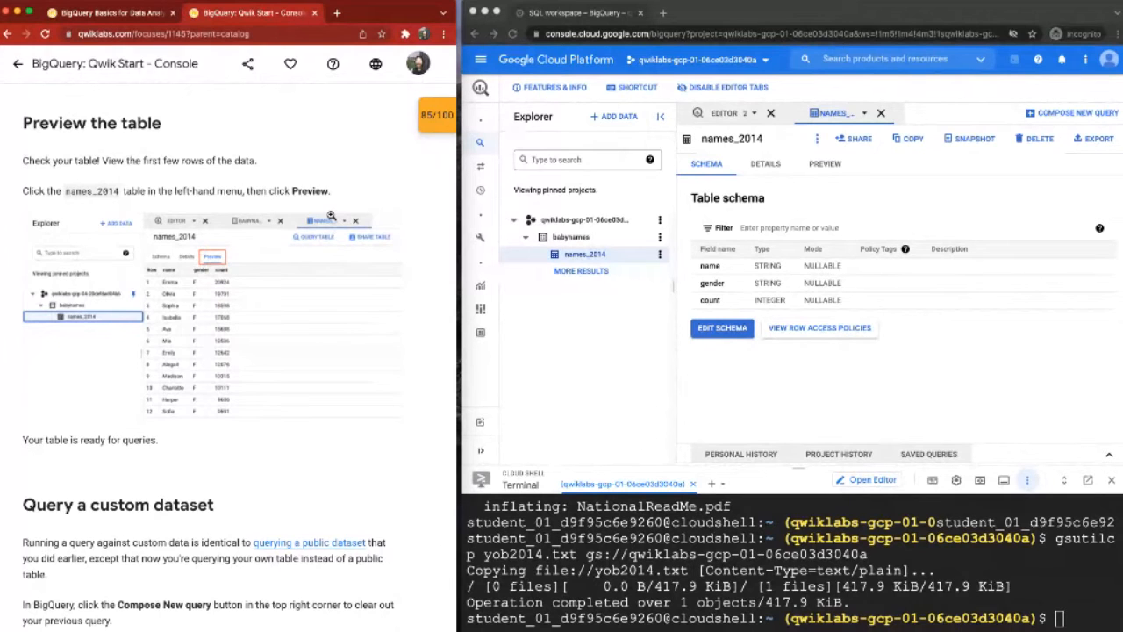
scroll(331, 216, down, 1)
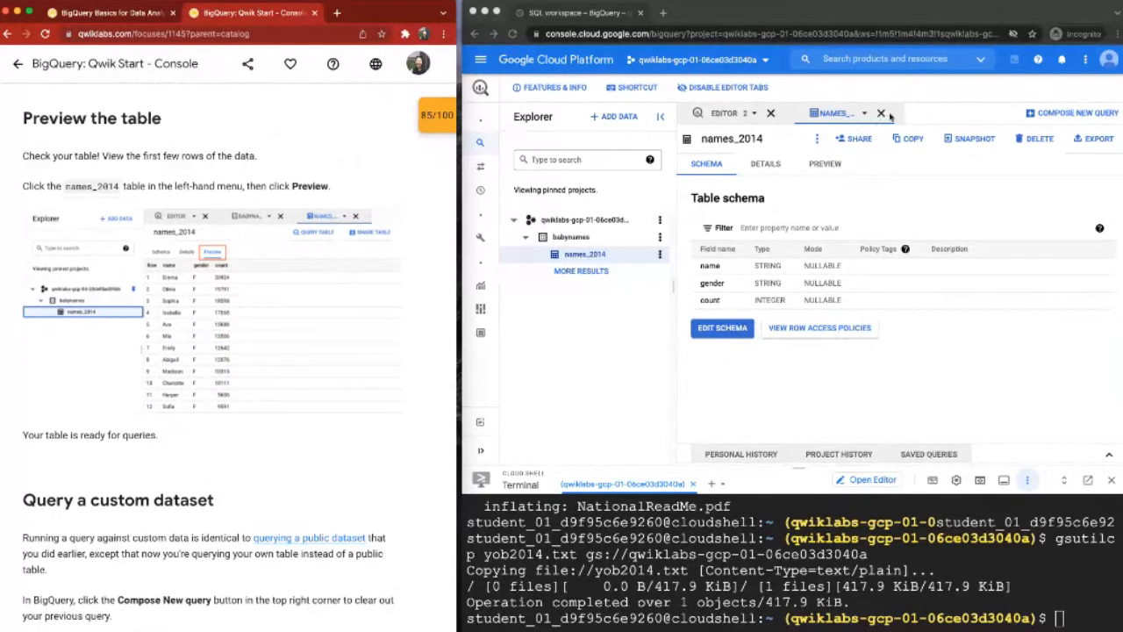
Step: Preview the rows of the names_2014 table and examine its total row count
click(827, 164)
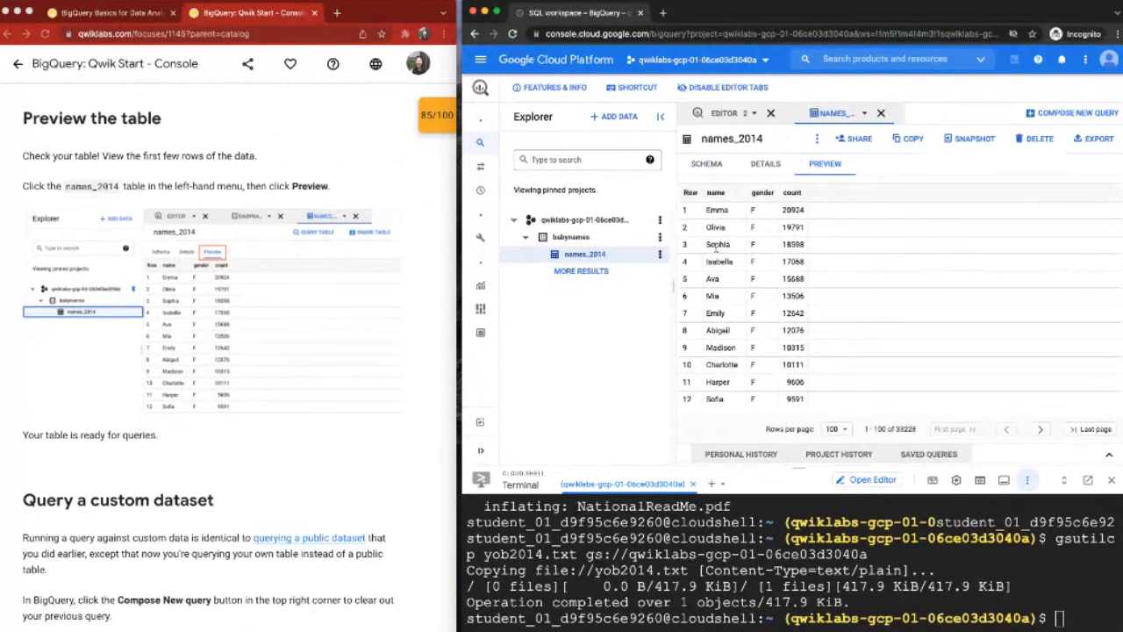
scroll(749, 347, down, 3)
scroll(749, 341, up, 3)
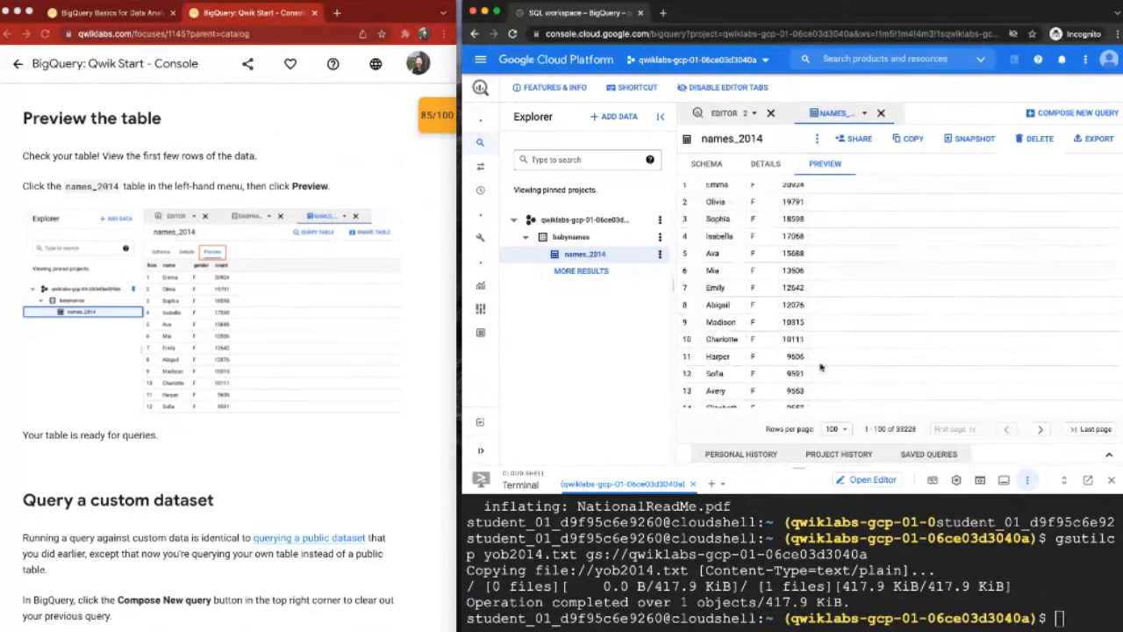
drag(896, 430, 916, 431)
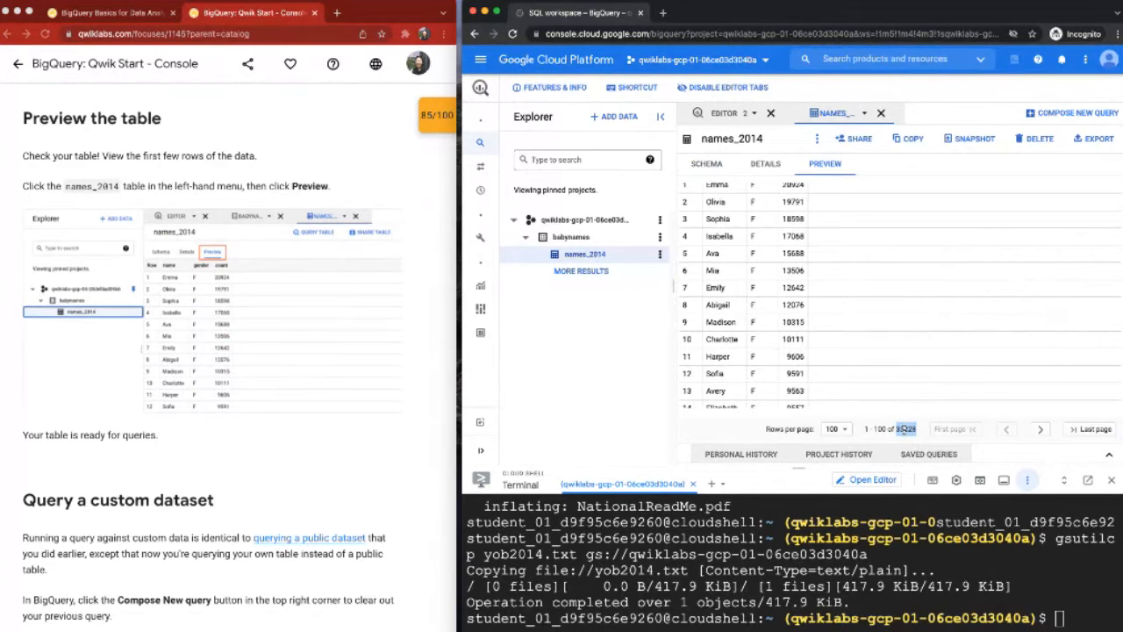
click(904, 427)
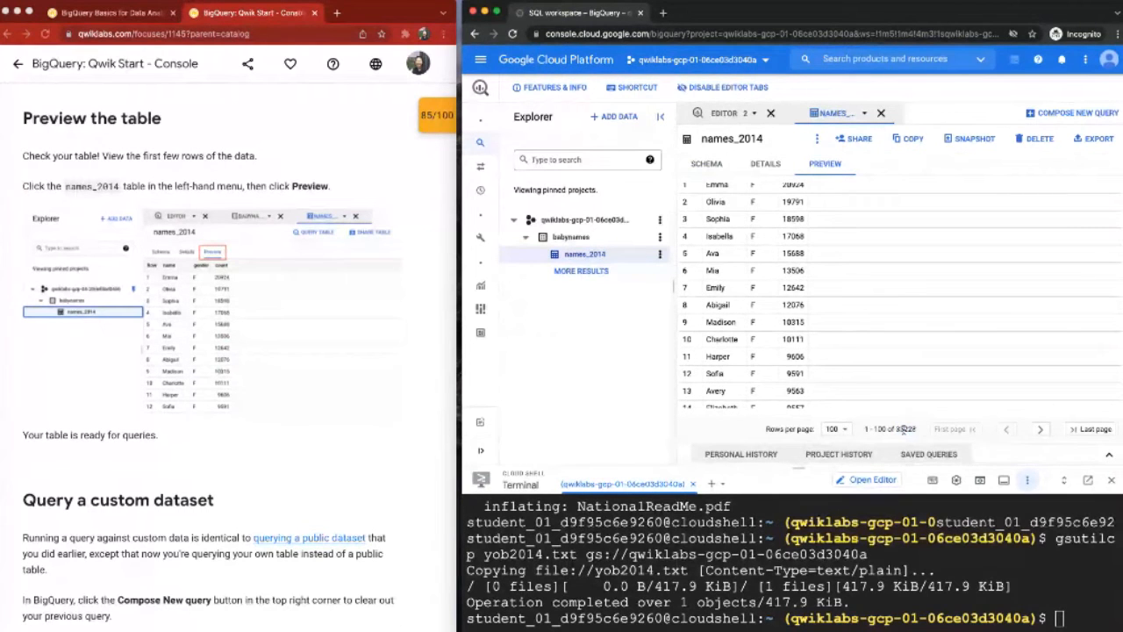
drag(917, 429, 896, 429)
Step: Read the lab's Query a custom dataset section and copy its babynames.names_2014 query
scroll(315, 356, down, 1)
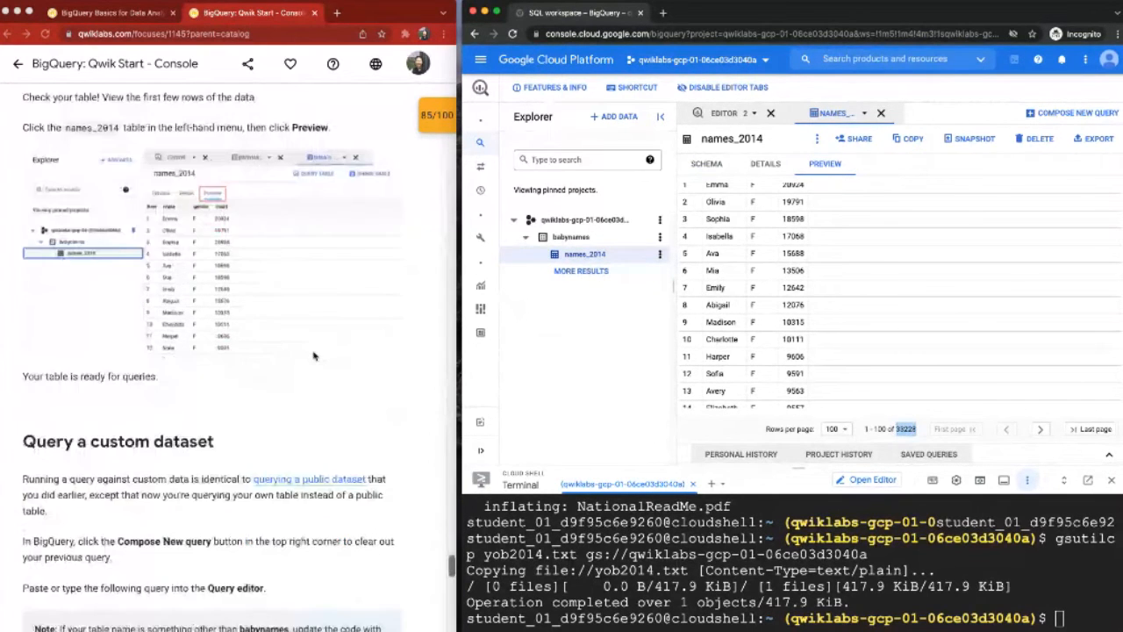
scroll(314, 355, down, 4)
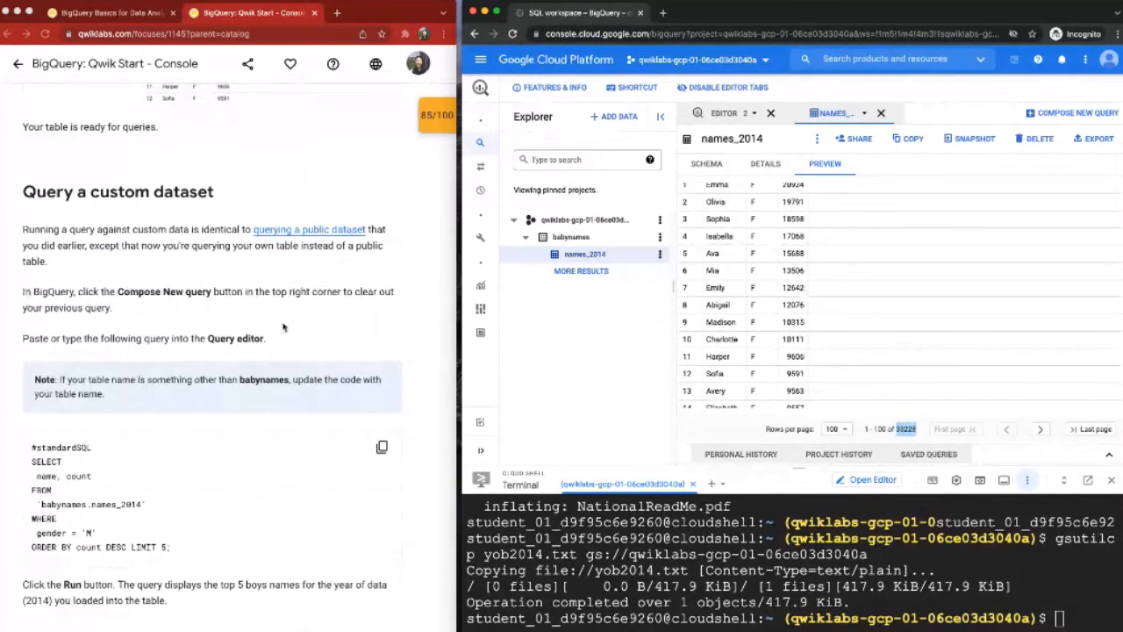
scroll(283, 328, down, 4)
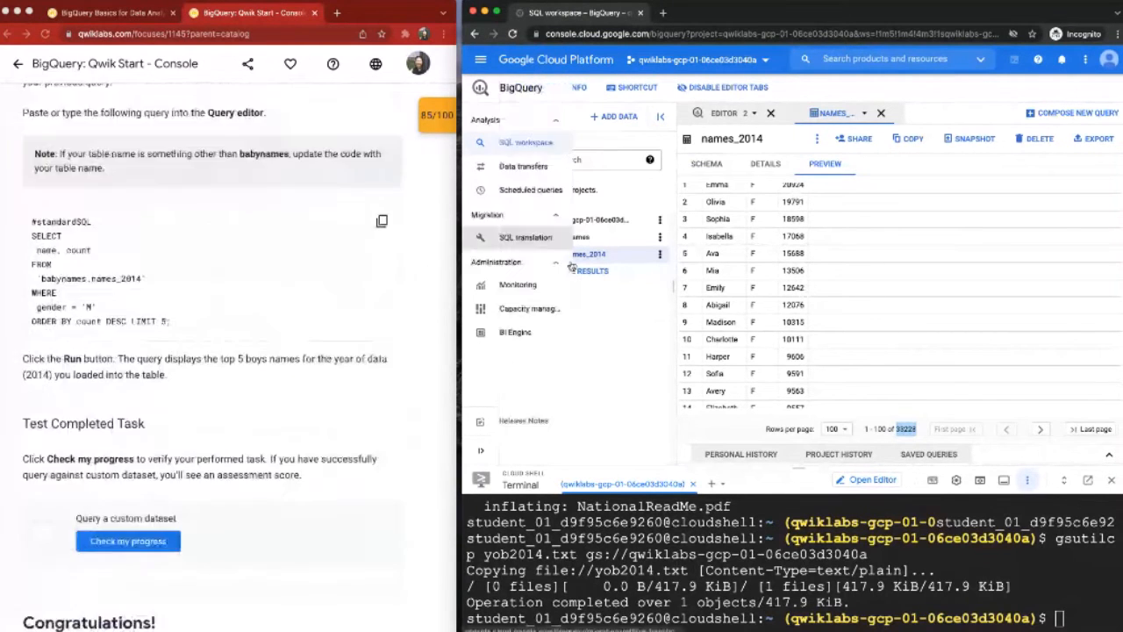
click(384, 222)
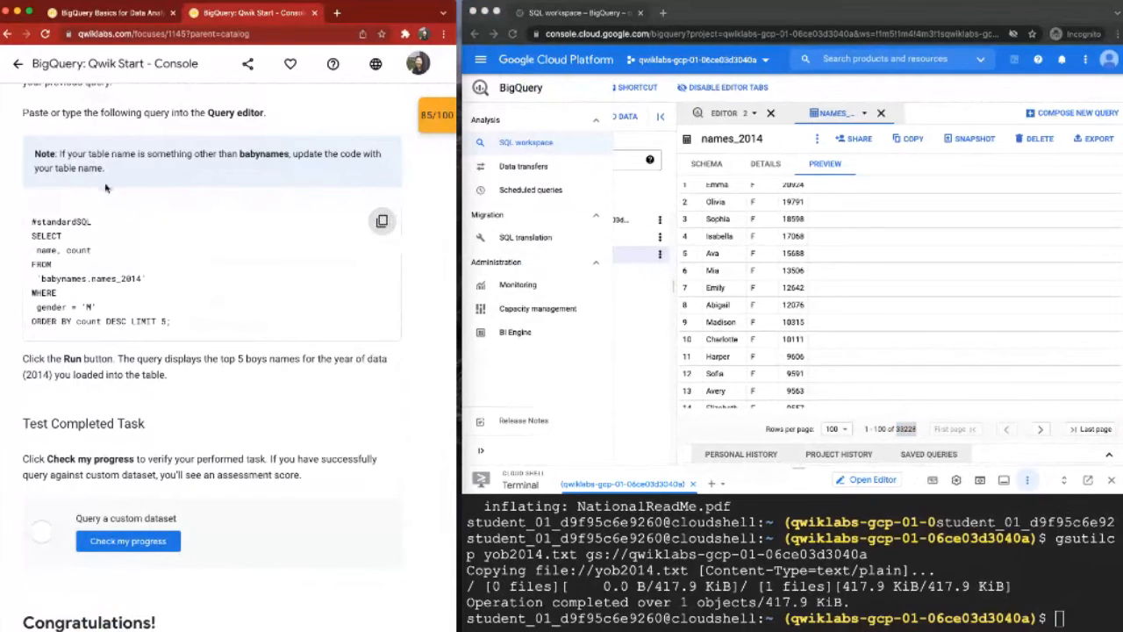
click(382, 223)
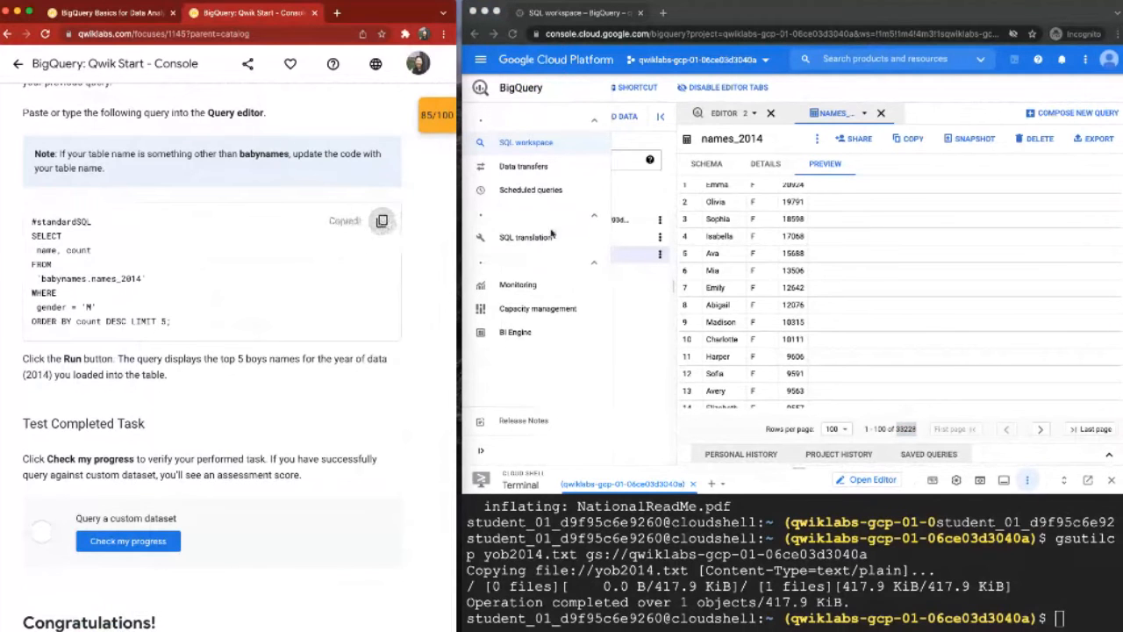
Step: Start a query on names_2014, replace its text with the copied top-5 boys names statement, run it and review the results
click(660, 254)
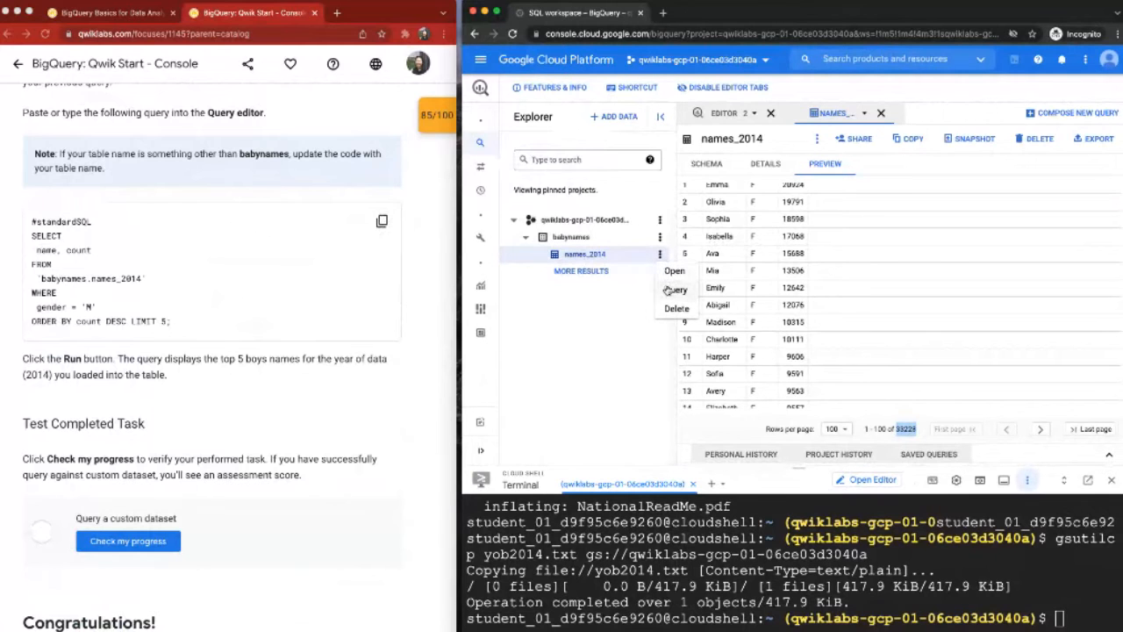
click(674, 289)
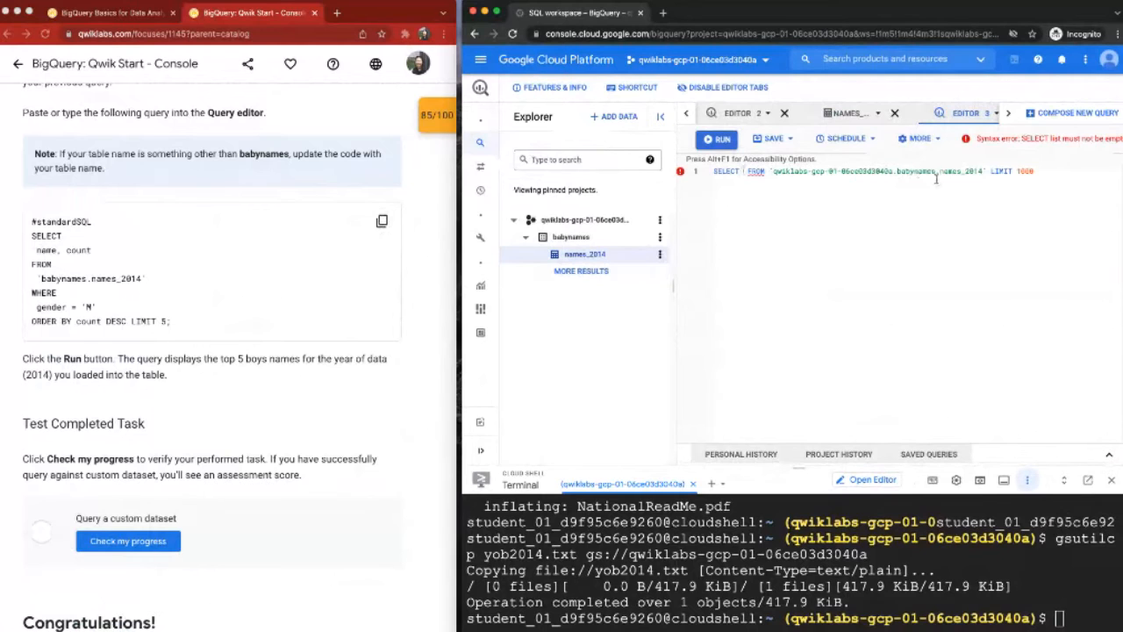
drag(936, 178, 1060, 176)
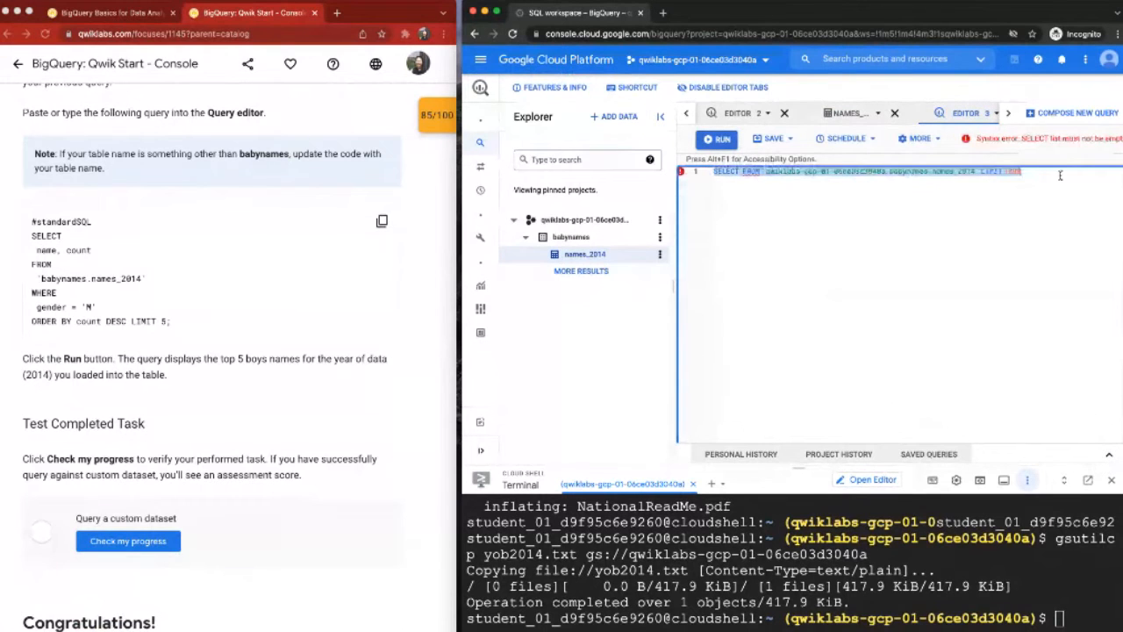
key(ctrl+v)
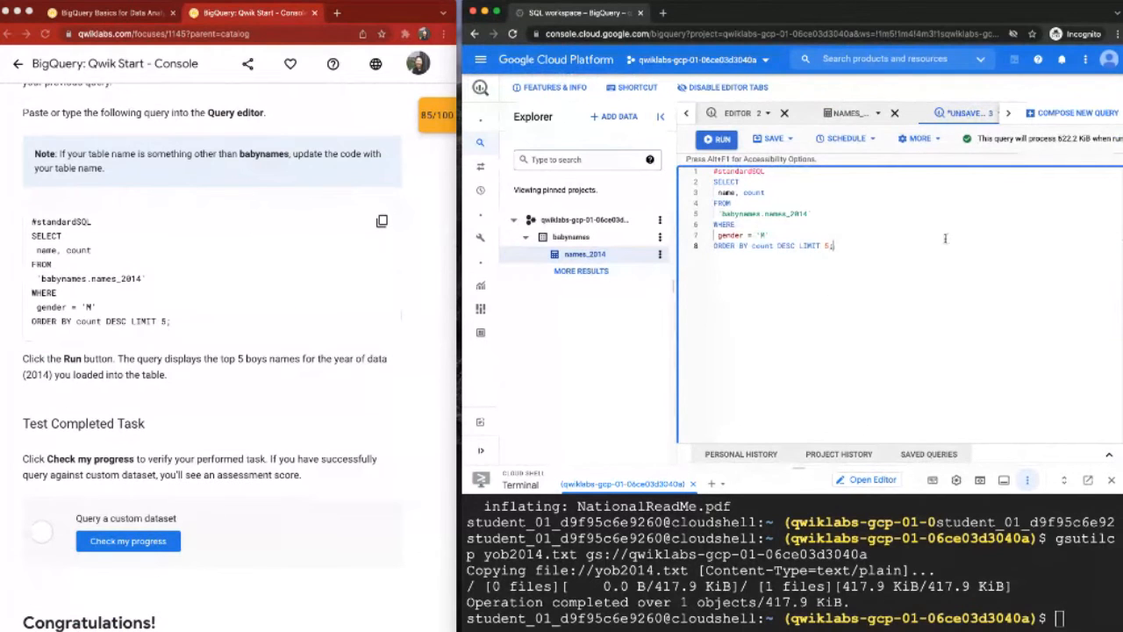
key(ctrl+a)
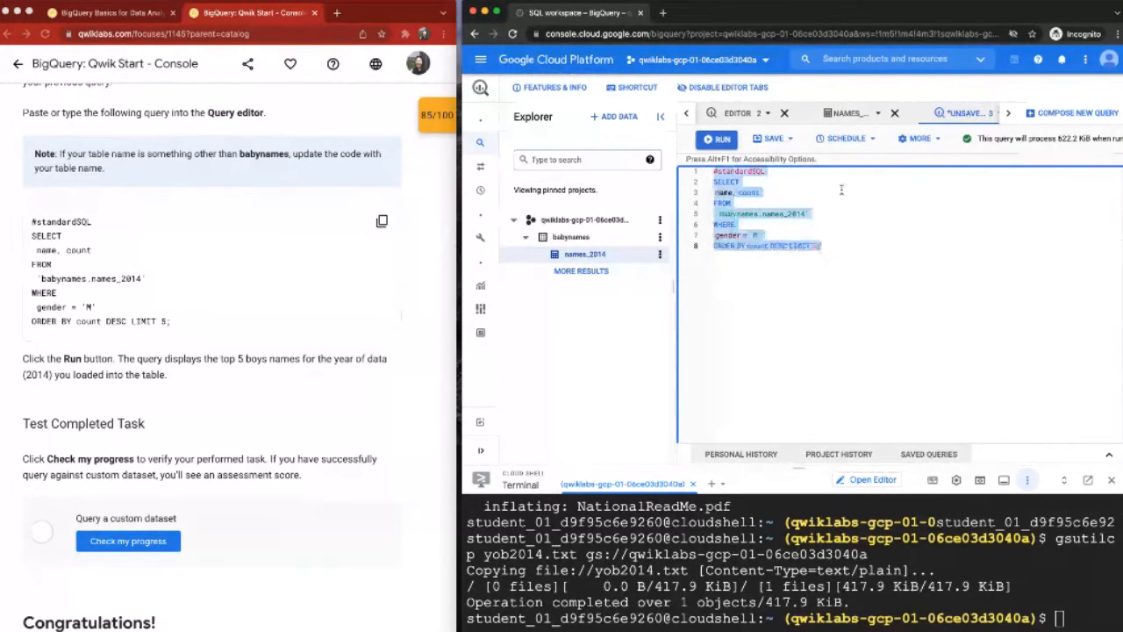
click(719, 137)
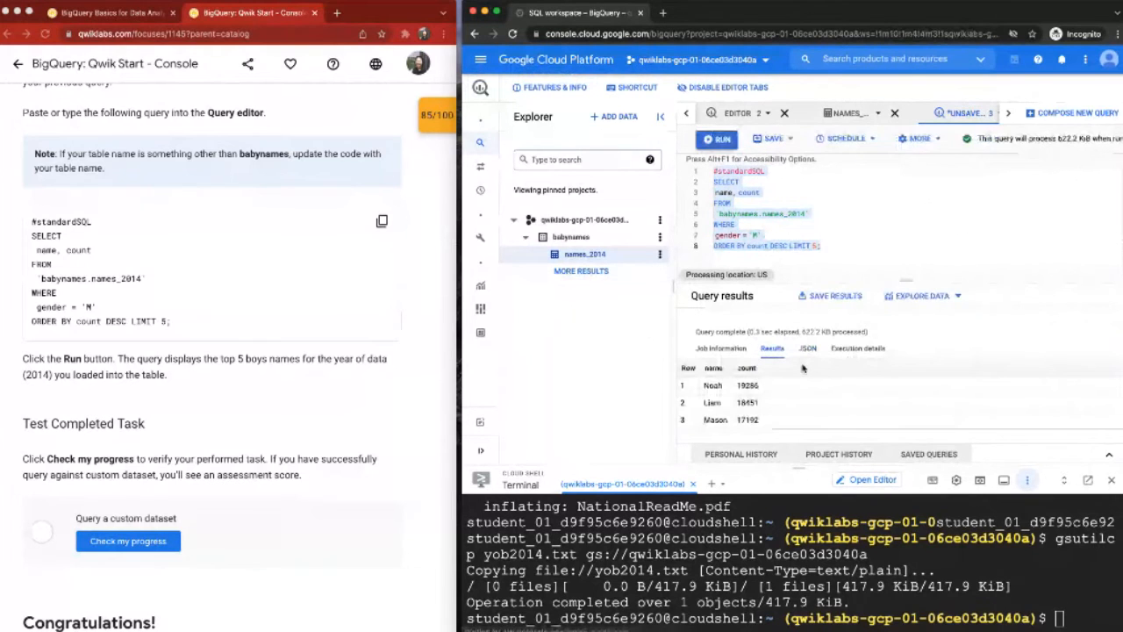
scroll(800, 373, down, 2)
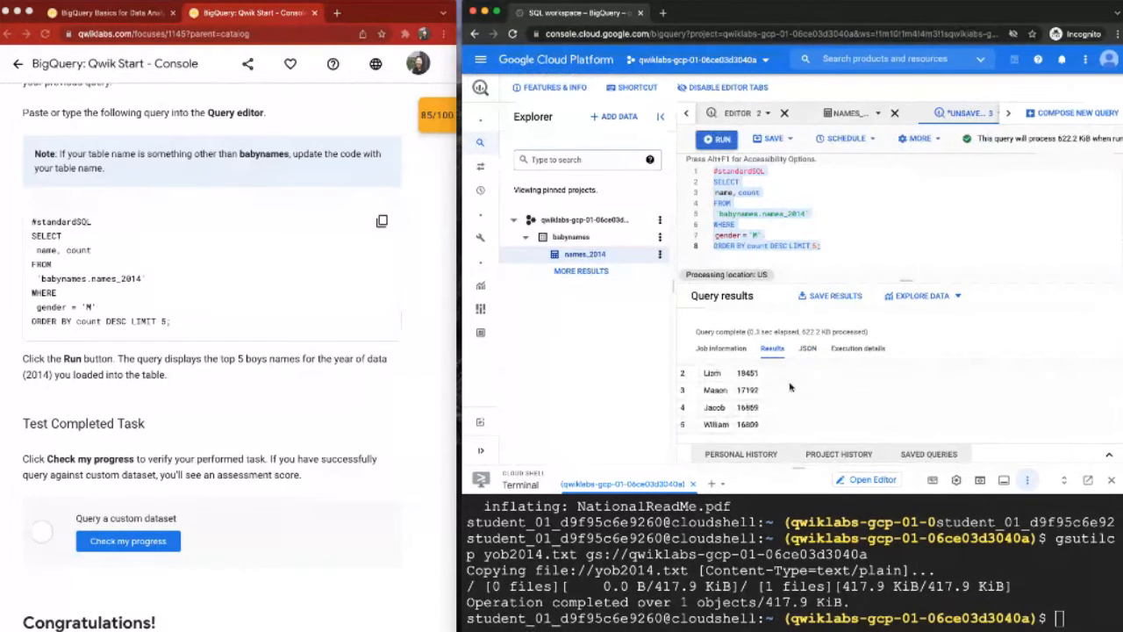
Step: Examine the query's selected columns, source table, gender filter and descending order with the limit of 5
click(813, 245)
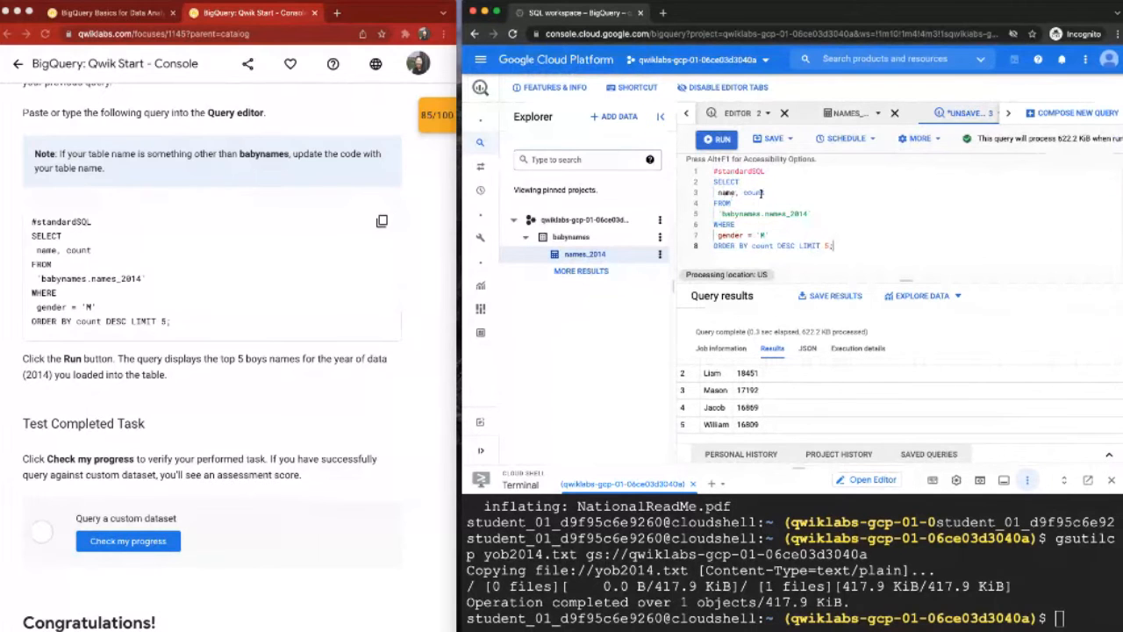
drag(722, 215, 816, 213)
click(817, 213)
double_click(777, 213)
drag(722, 214, 808, 214)
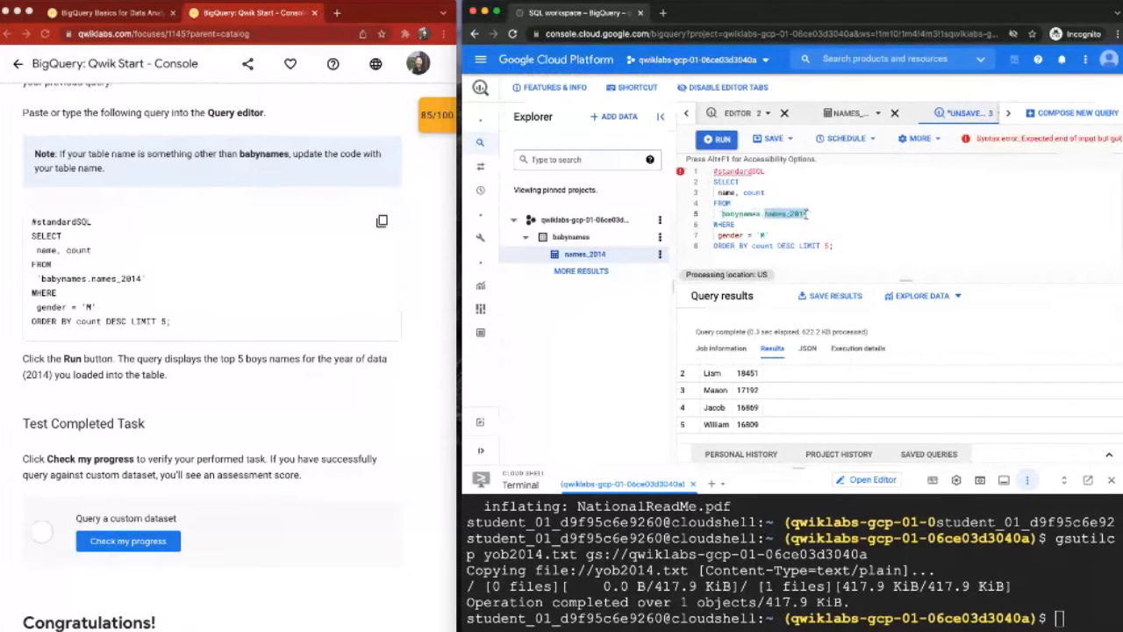
click(725, 235)
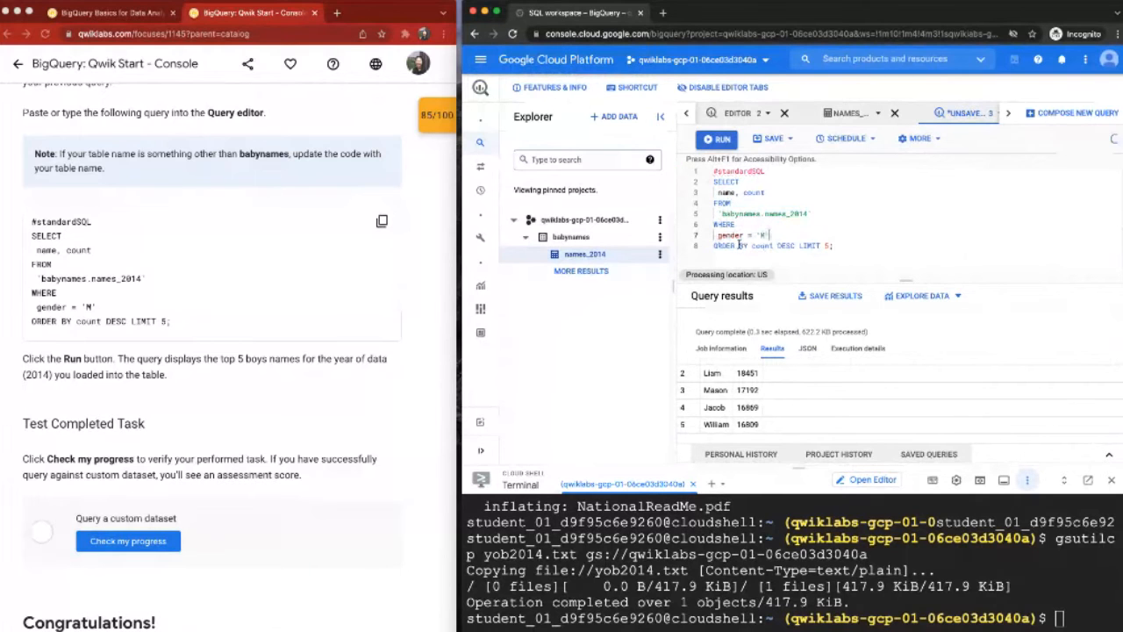
drag(777, 245, 823, 245)
click(837, 246)
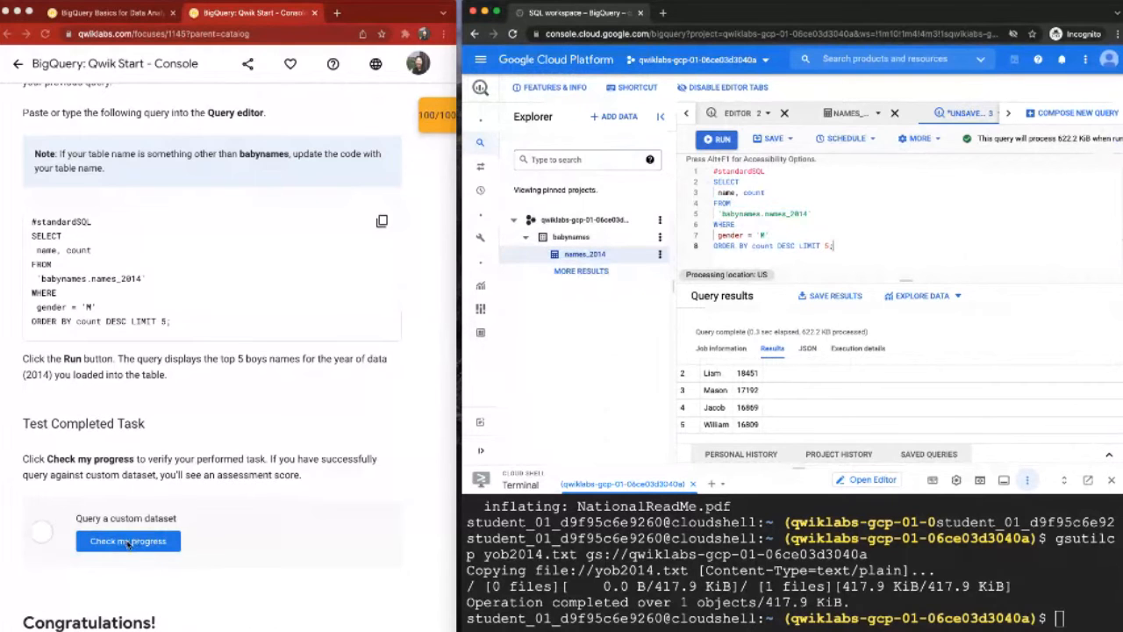
Step: Check the lab progress for "Query a custom dataset" and review the scores of all checkpoints
click(132, 541)
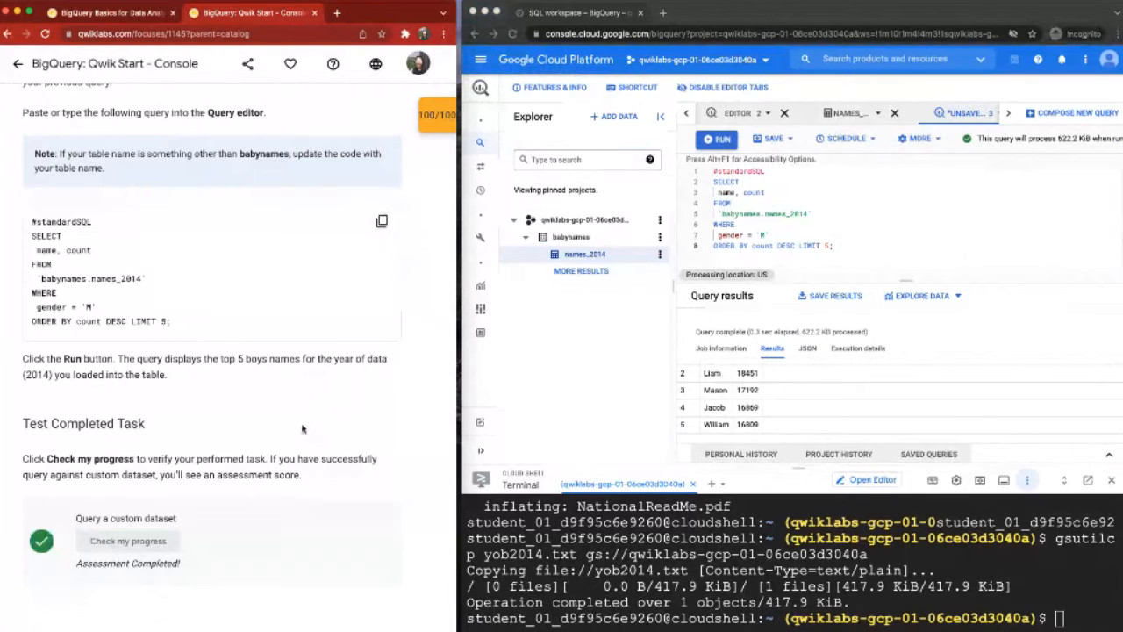
scroll(302, 429, down, 3)
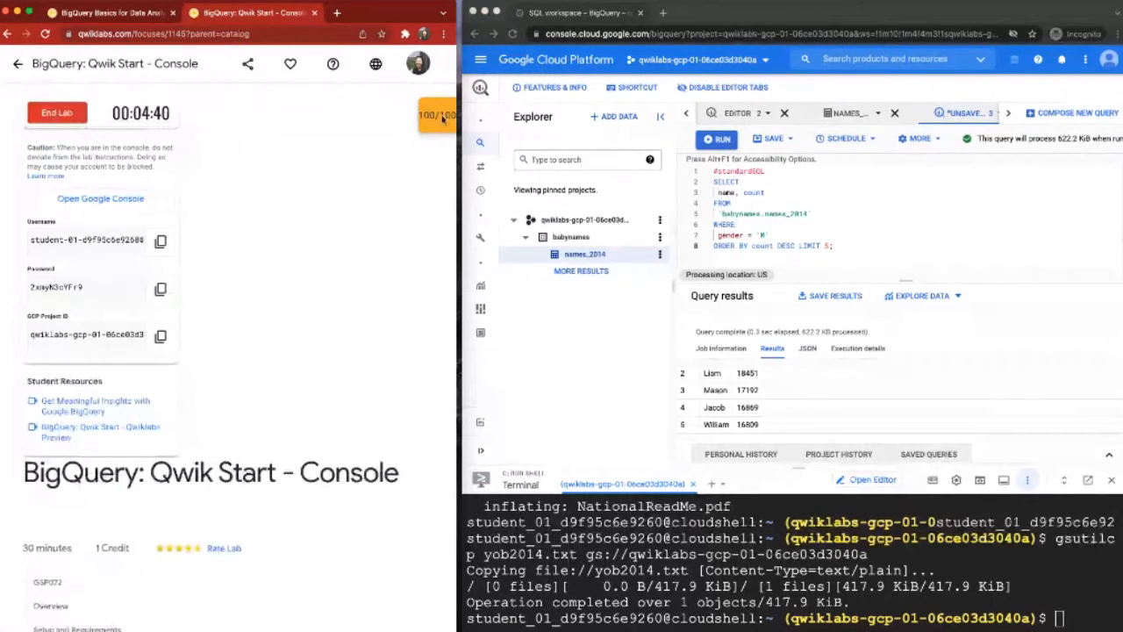
click(443, 118)
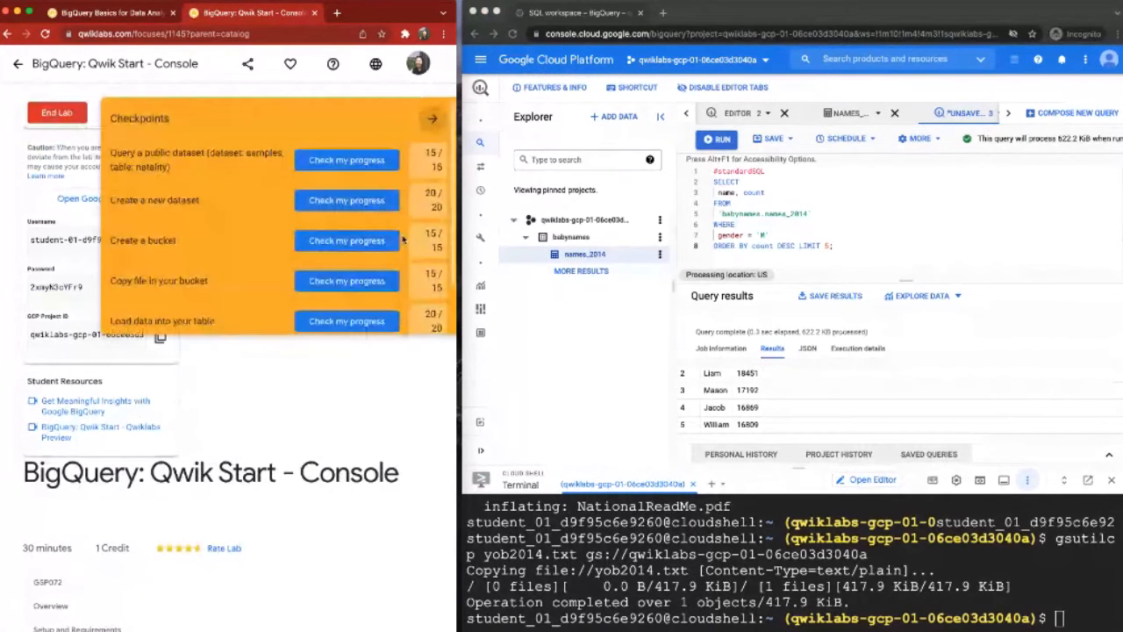
scroll(403, 239, down, 2)
scroll(426, 236, up, 2)
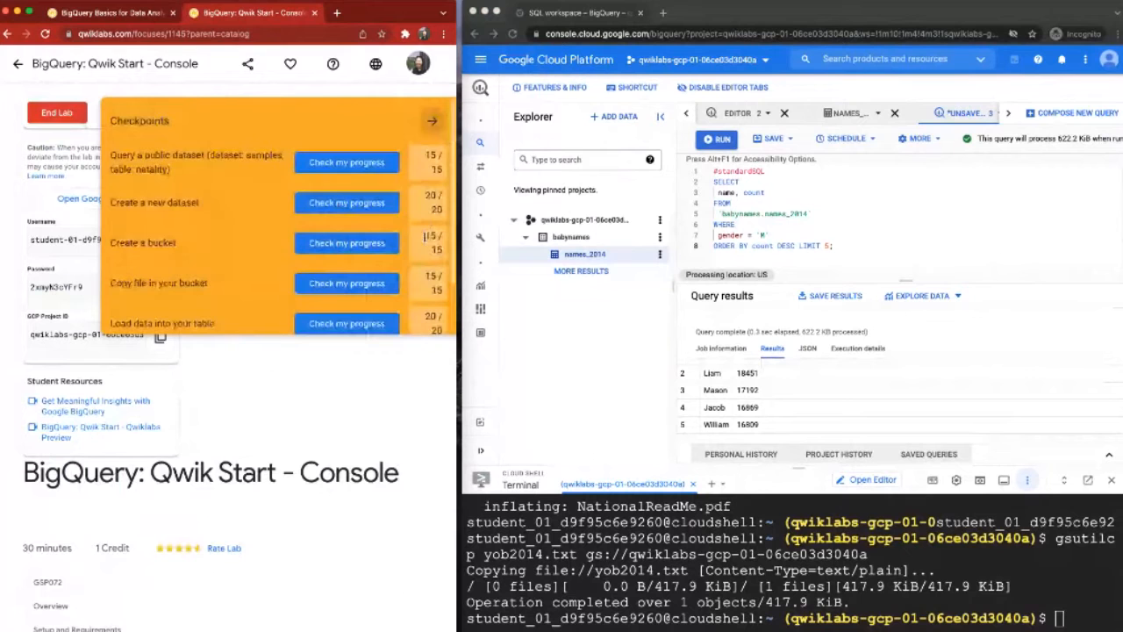
click(439, 123)
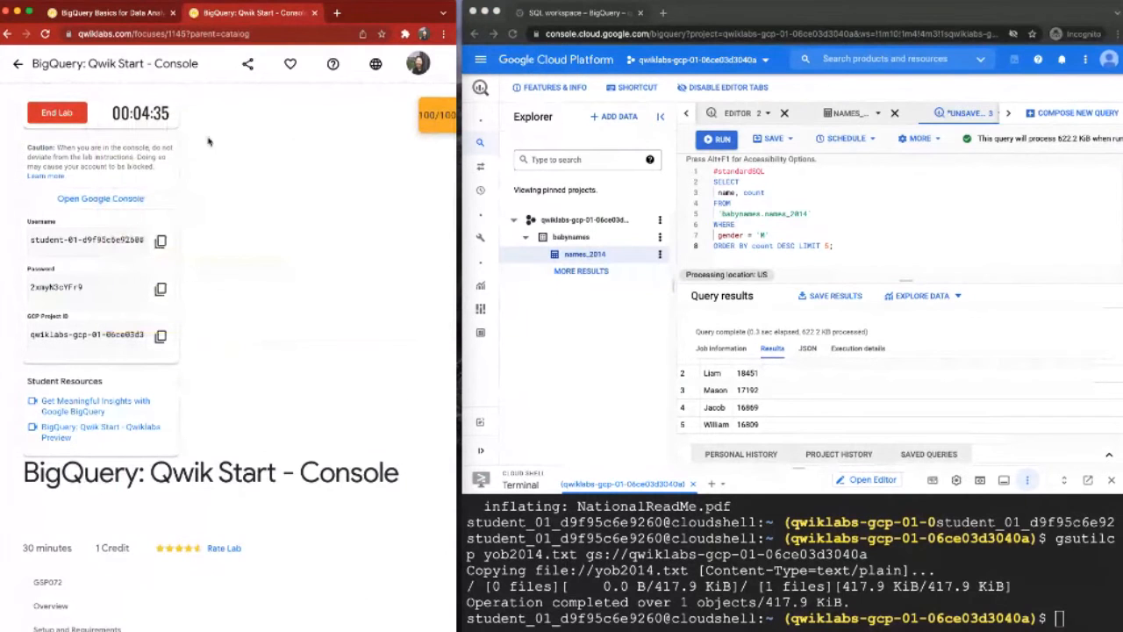
Step: End the lab and confirm the submission
click(78, 120)
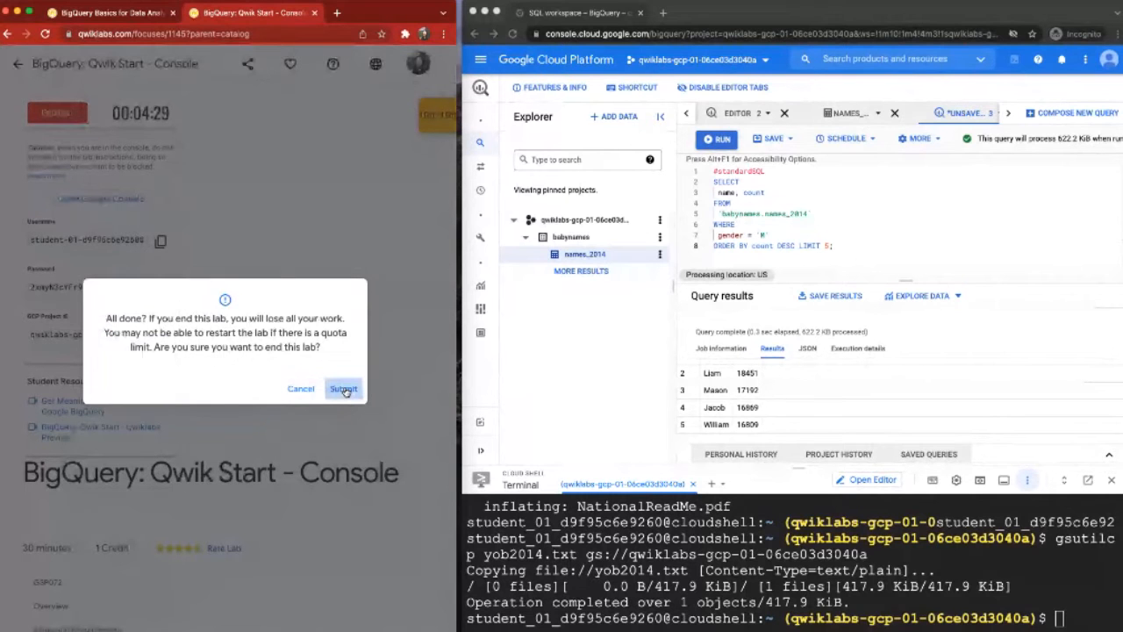
click(344, 389)
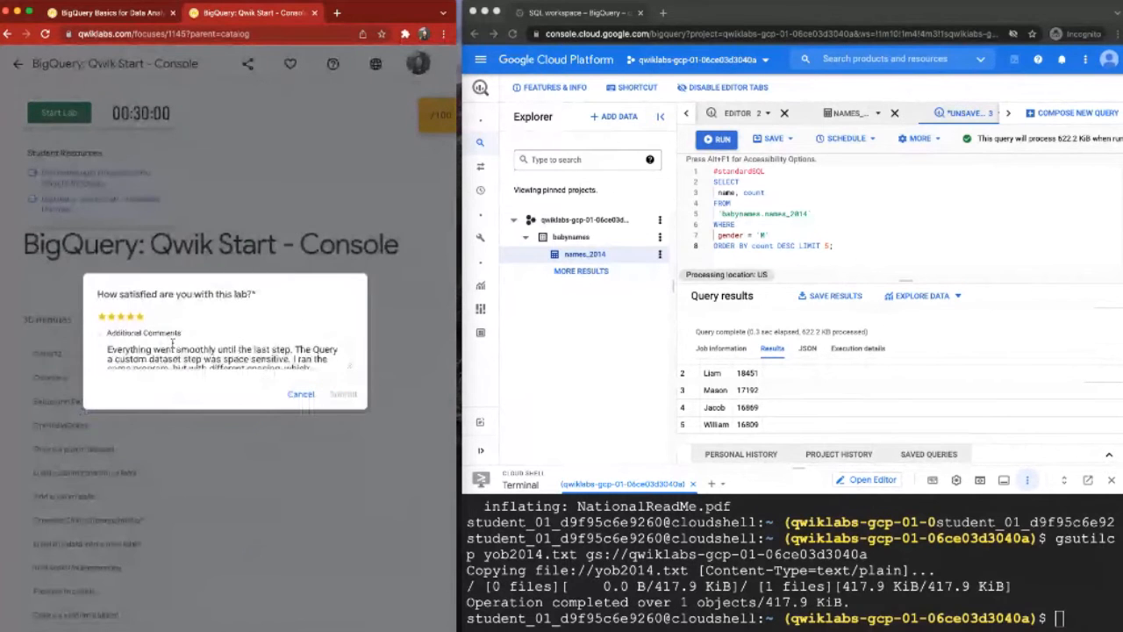
Step: Rate the lab five stars, prepend "1/12/22 - Great lab! Clear instructions, easy to follow along." to the additional comments on its own line, and submit the feedback
click(141, 317)
click(109, 349)
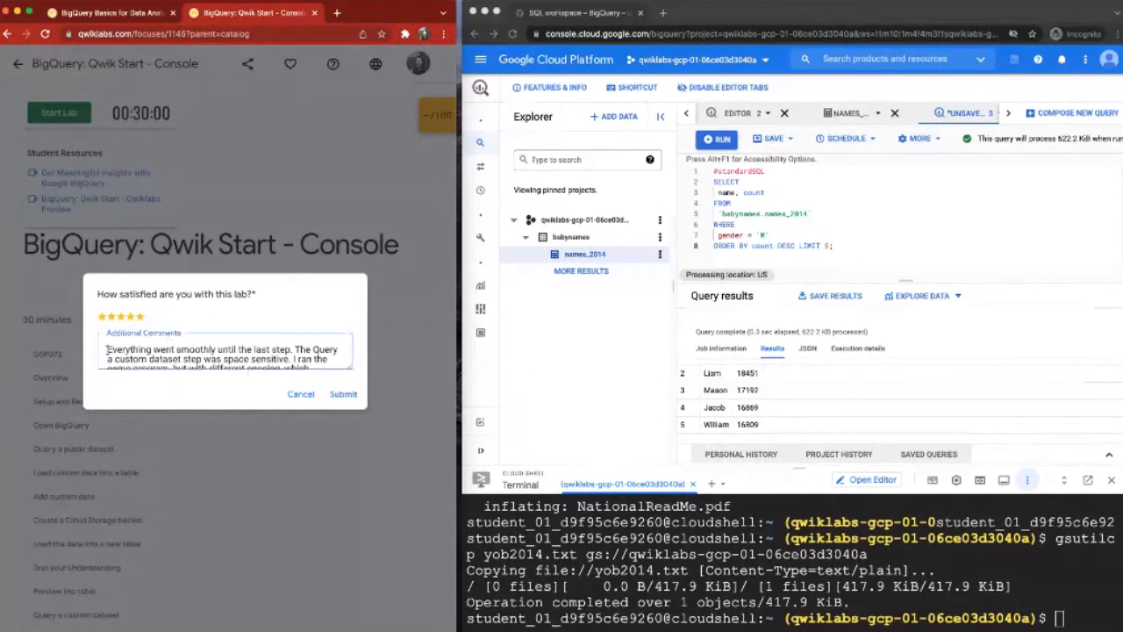
text(1/)
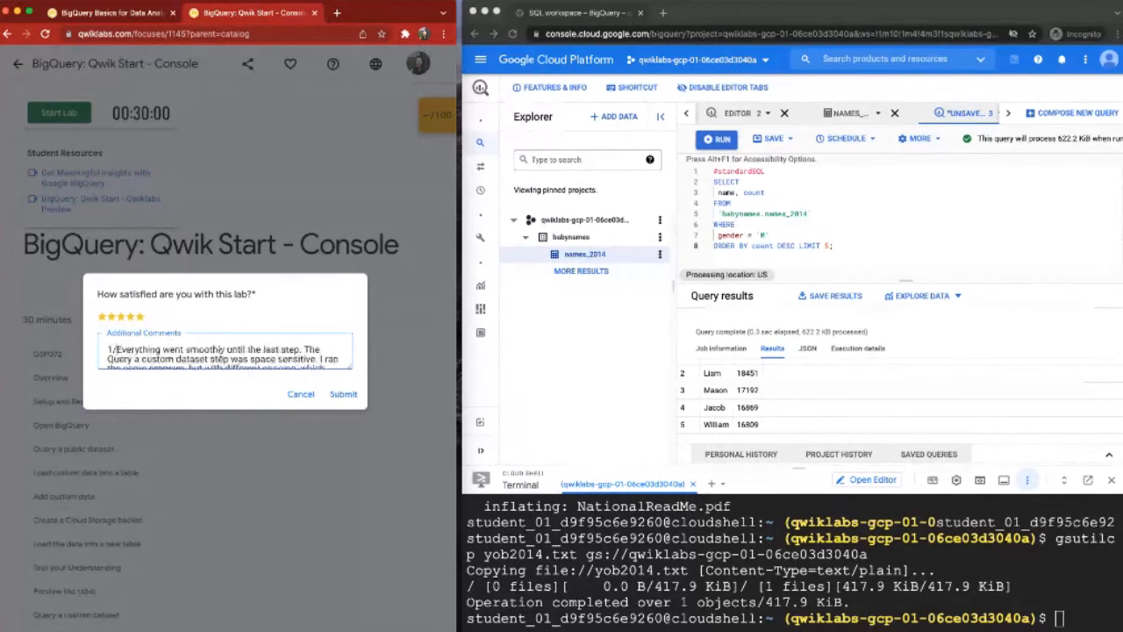
mouse_move(436, 3)
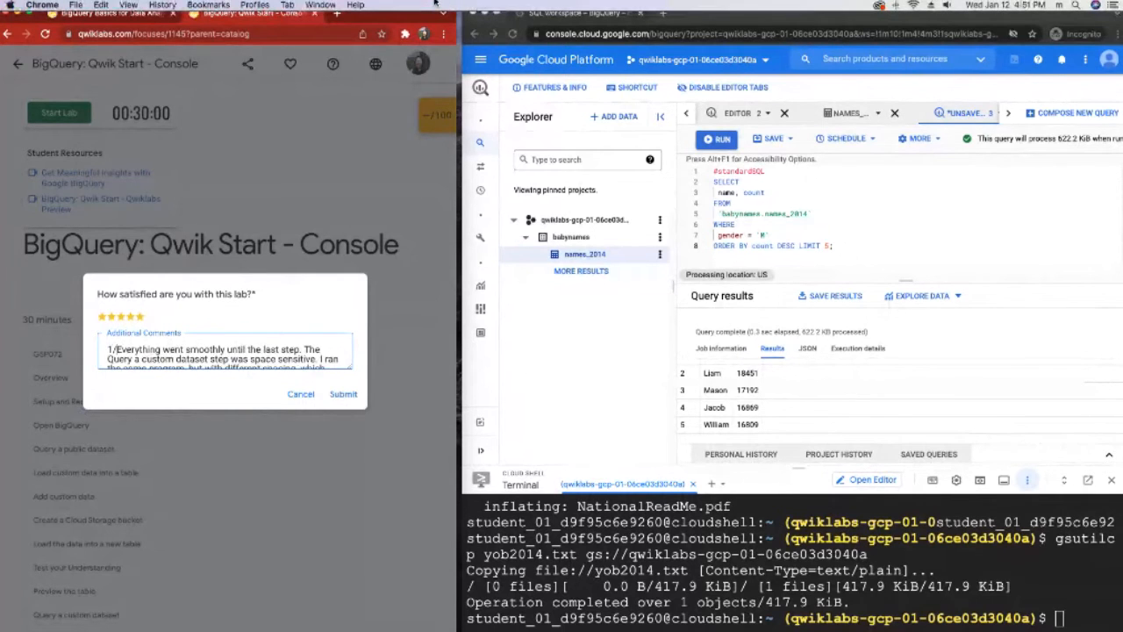
text(12/22)
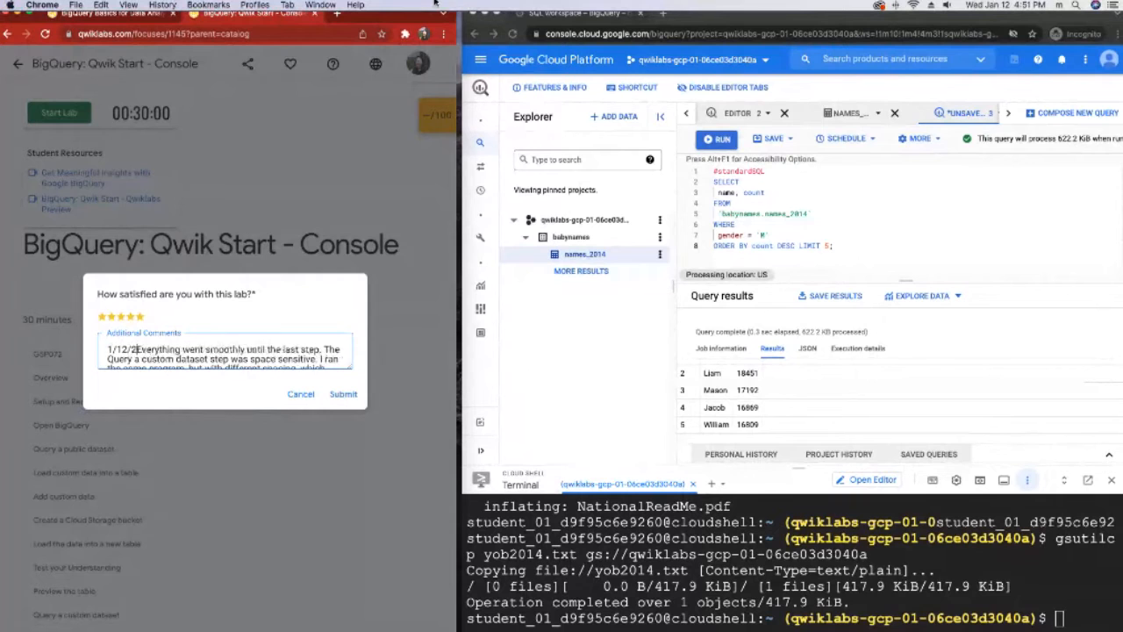
text( - Great )
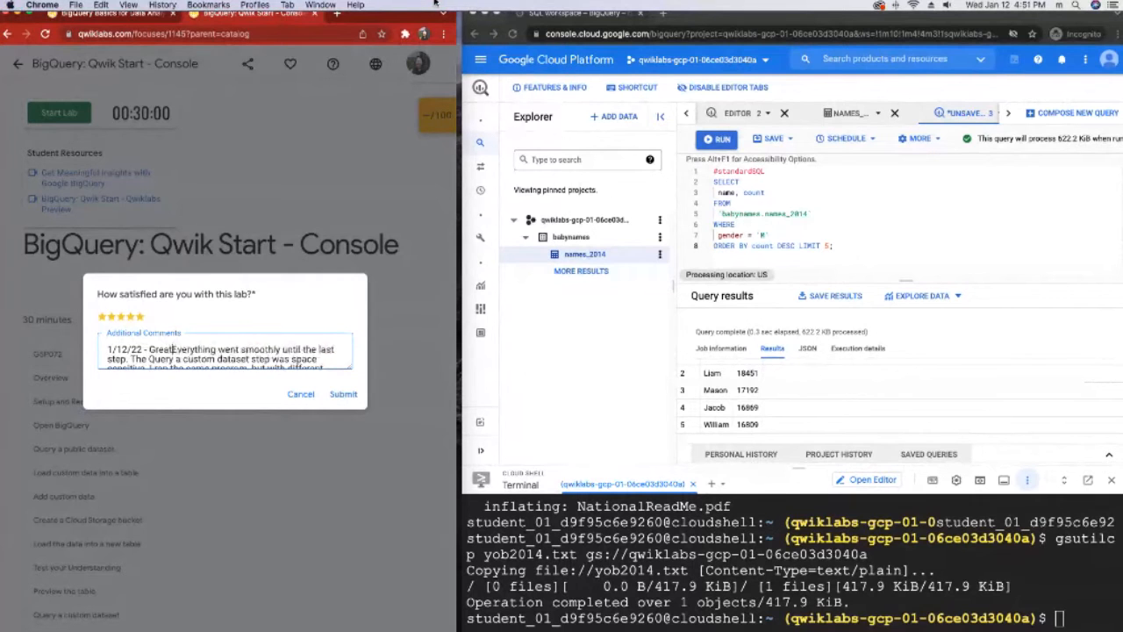
text(lab! C)
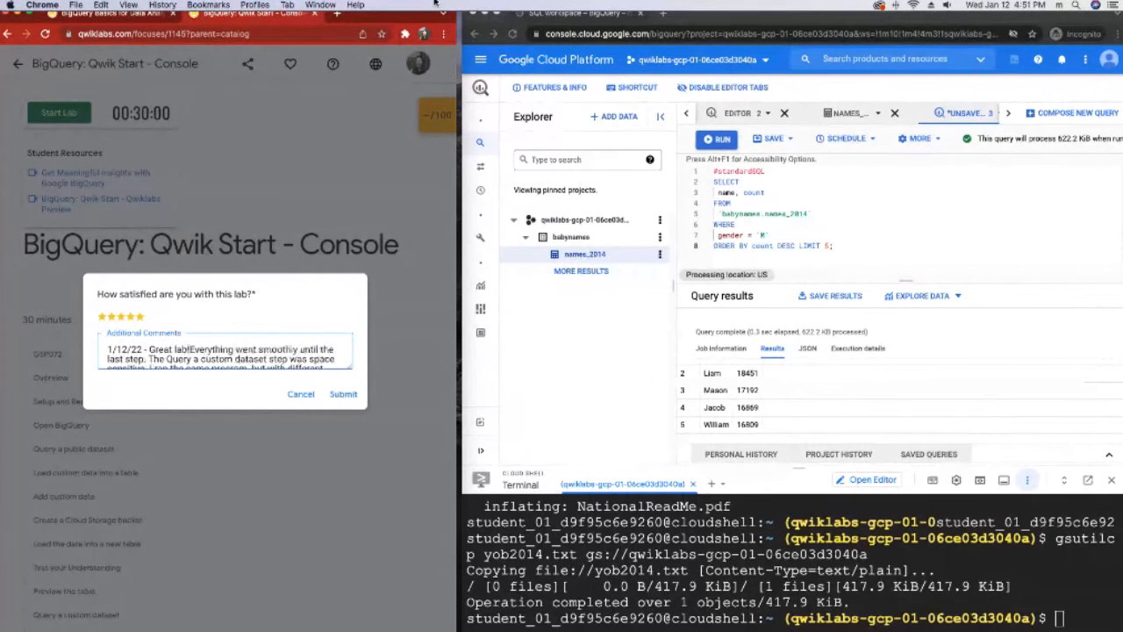
text(lear instructio)
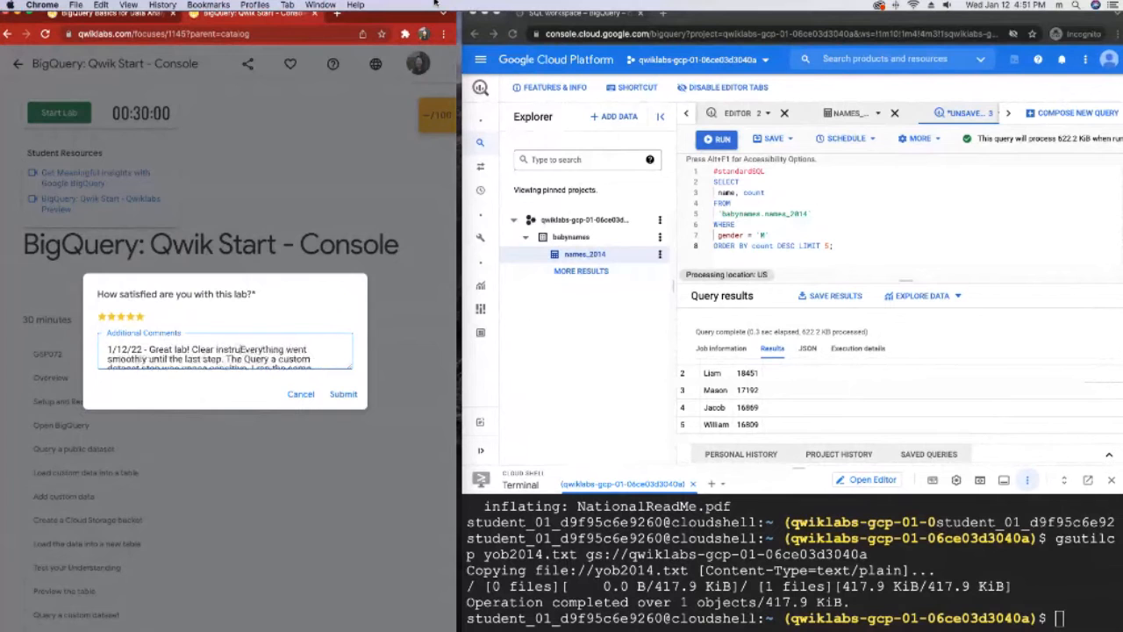
text(ns, easy to )
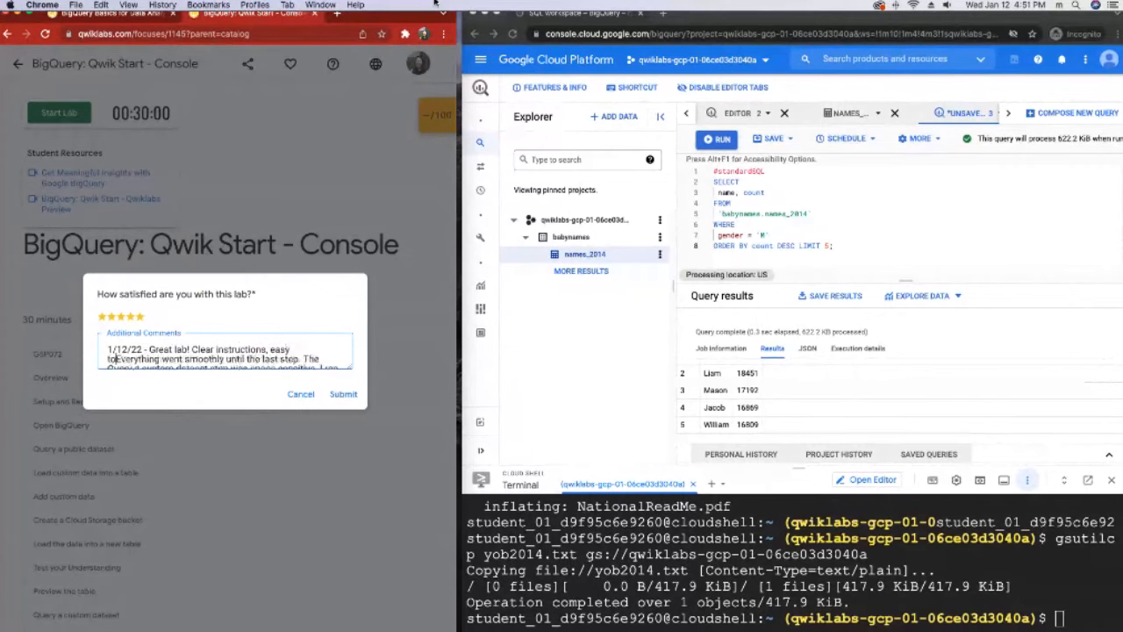
text(follow along.)
key(Return)
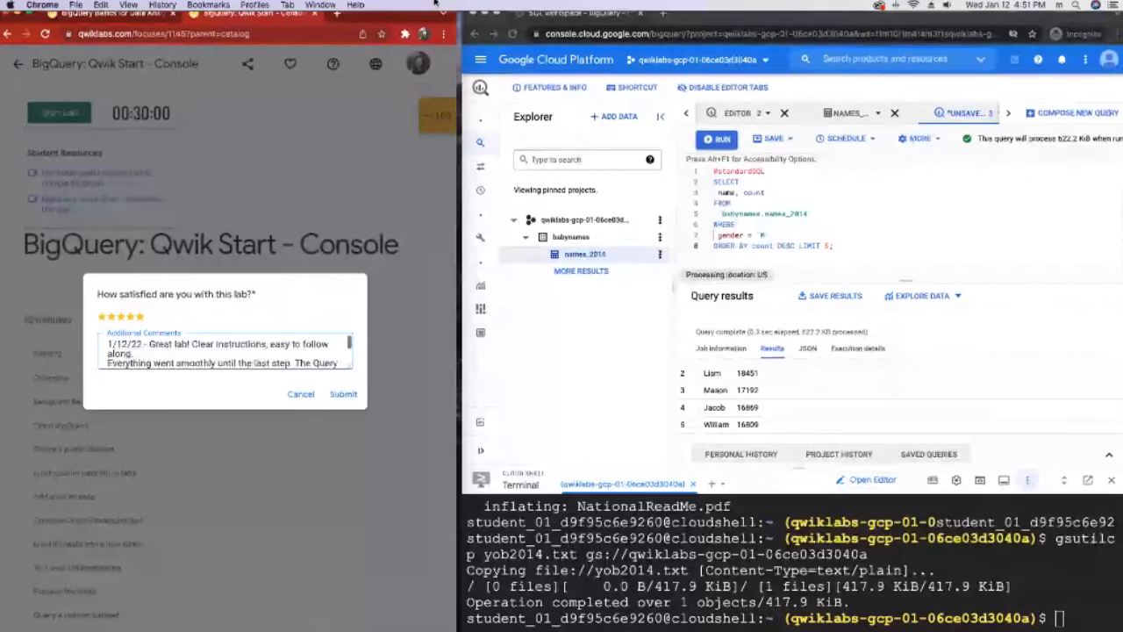
click(344, 394)
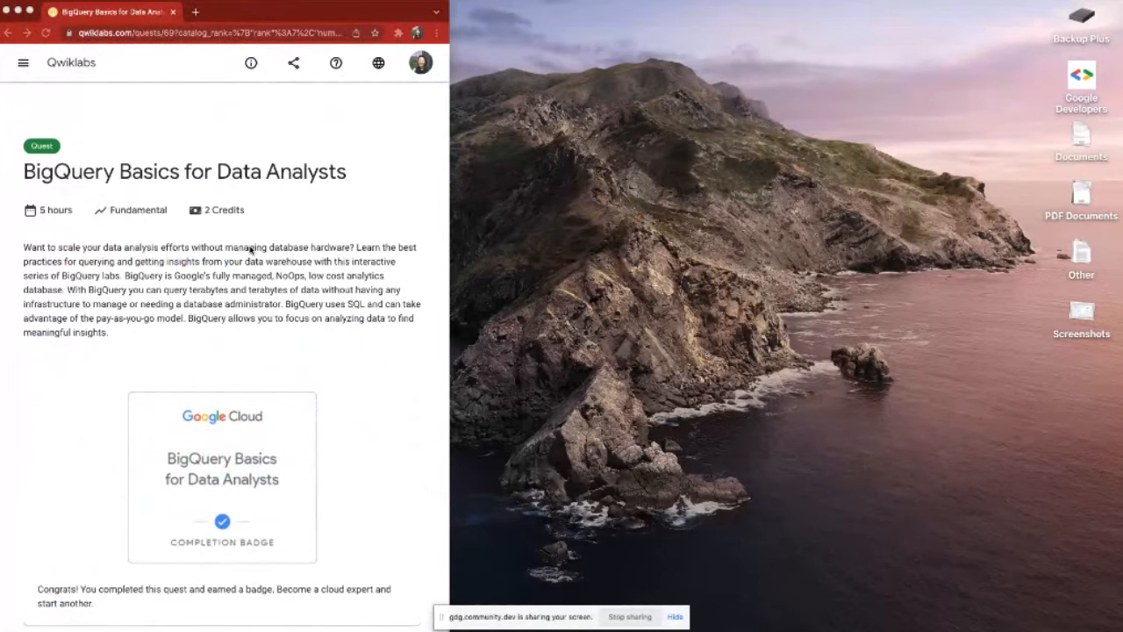
Step: Open the "Troubleshooting Common SQL Errors with BigQuery" lab from the BigQuery Basics for Data Analysts quest and hide the screen-sharing notice
scroll(250, 248, down, 1)
scroll(250, 249, down, 5)
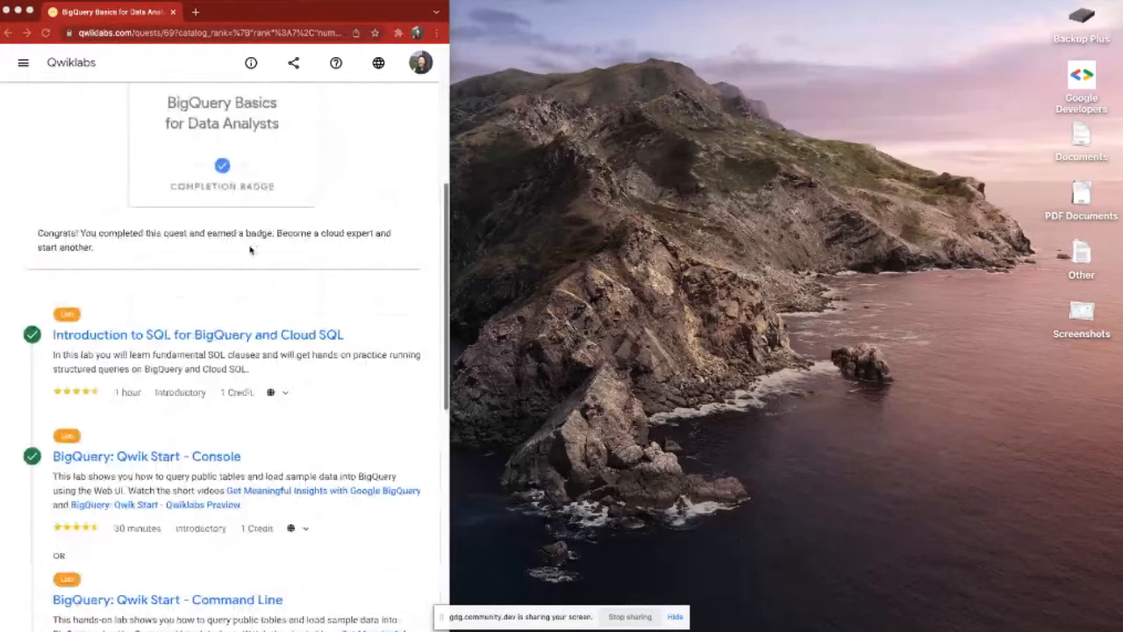
scroll(173, 518, down, 5)
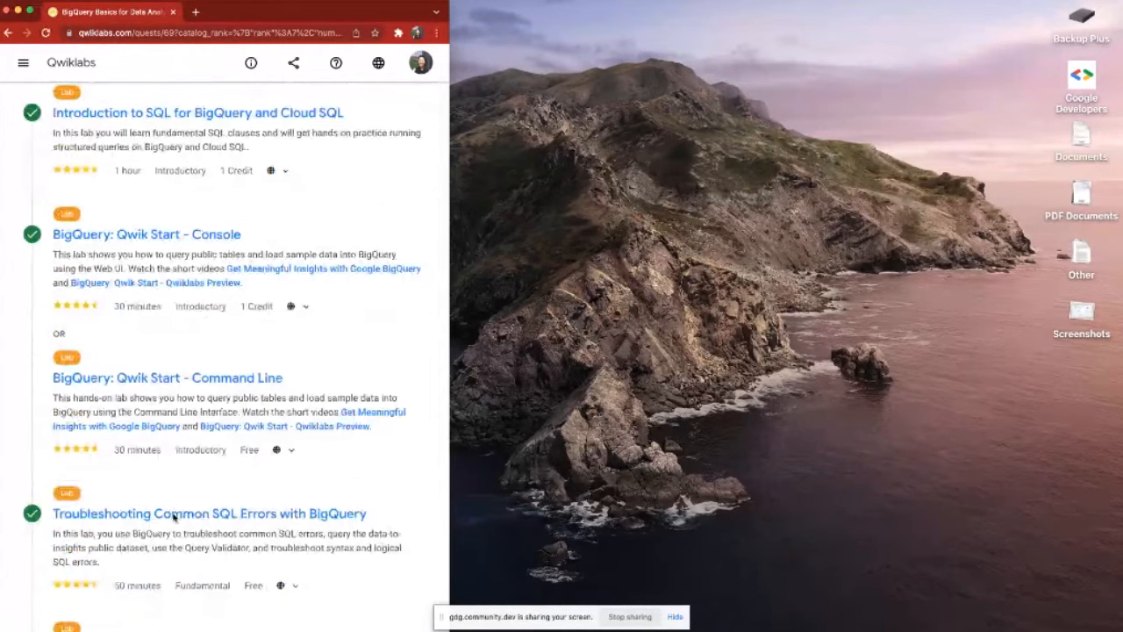
click(174, 515)
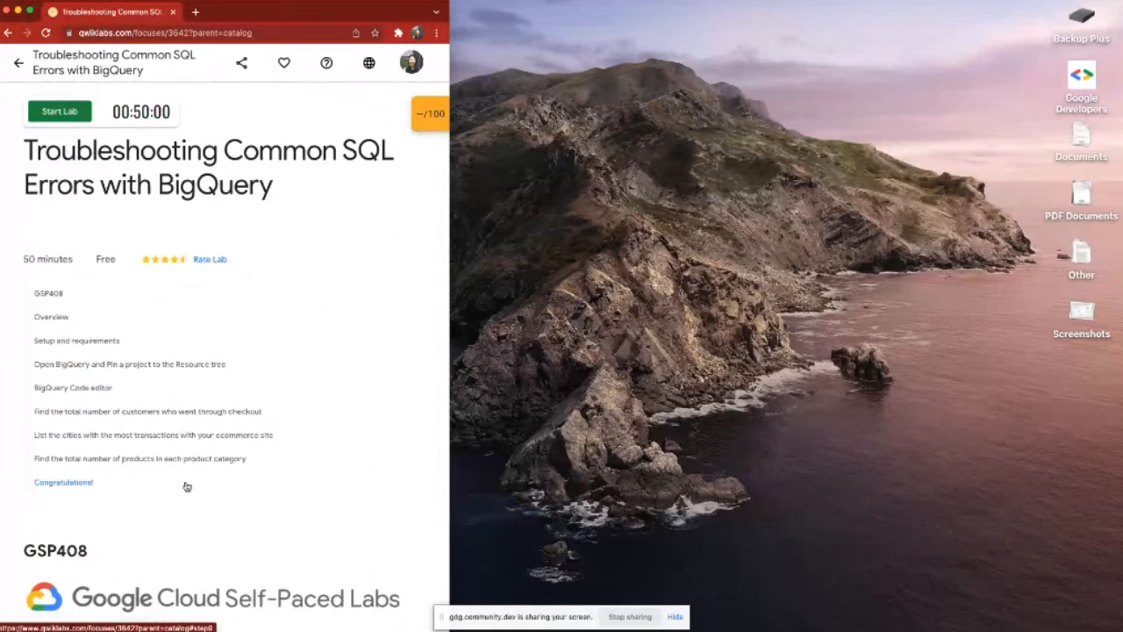
click(675, 617)
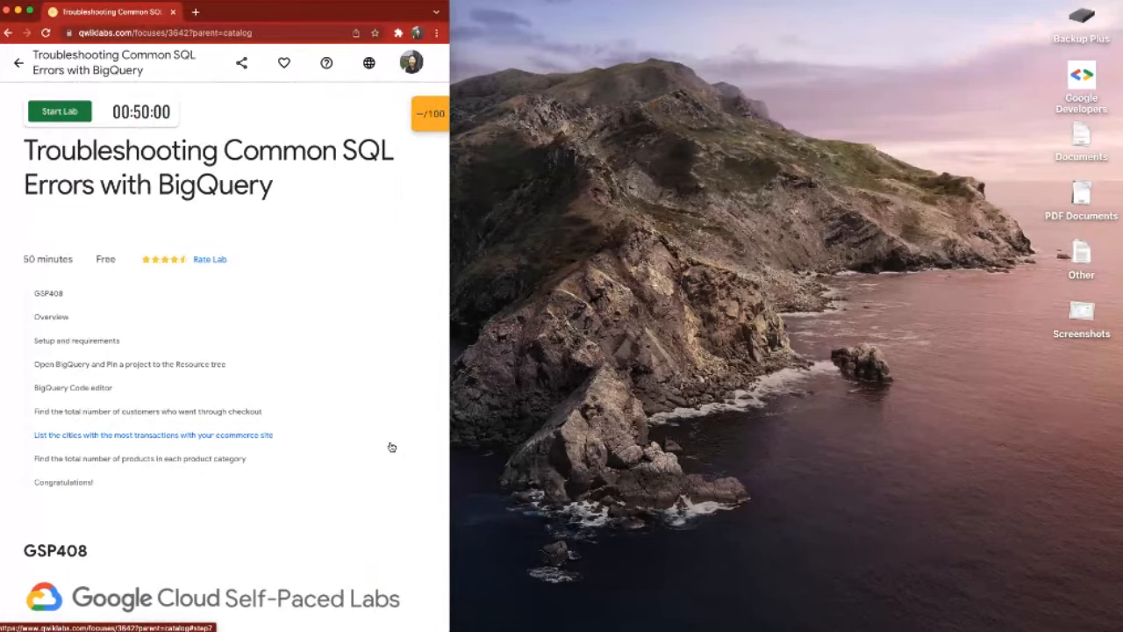
Step: Read the lab's Overview, marking "fully managed" and "pay-as-you-go", and review the ecommerce dataset and query troubleshooting scenario
scroll(391, 446, down, 1)
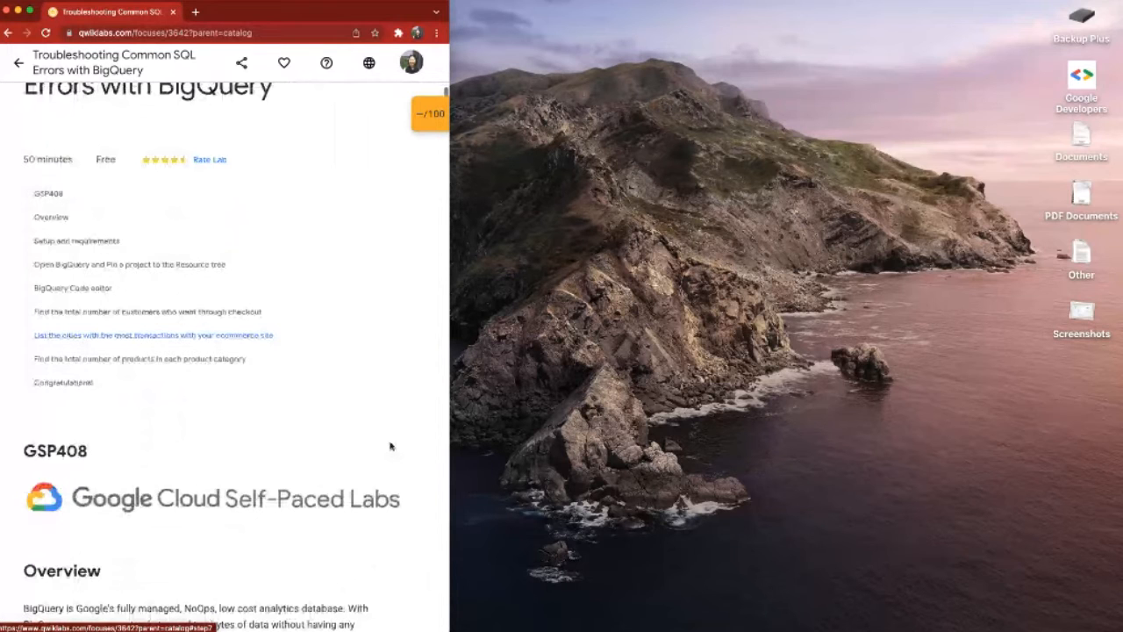
scroll(392, 447, down, 4)
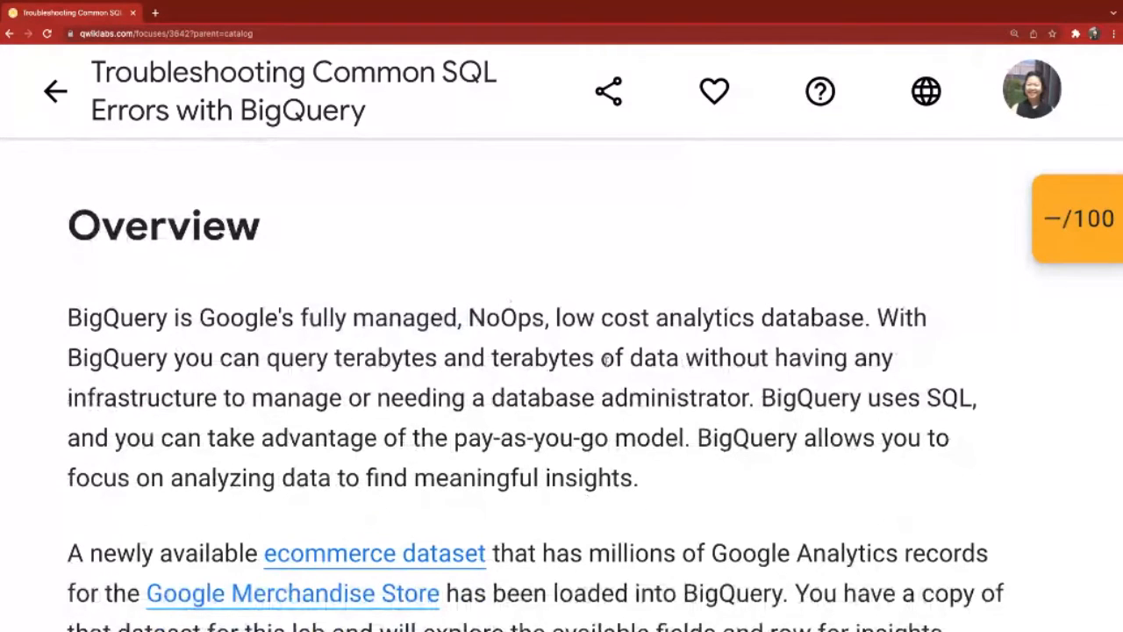
scroll(606, 360, down, 1)
drag(300, 262, 458, 263)
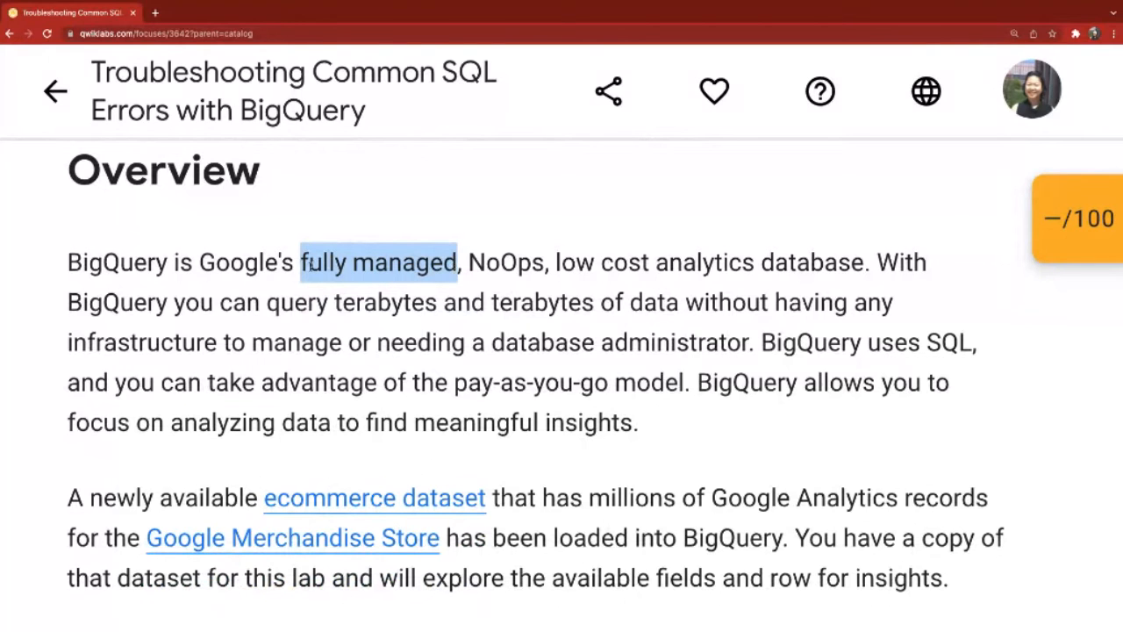
scroll(310, 266, down, 1)
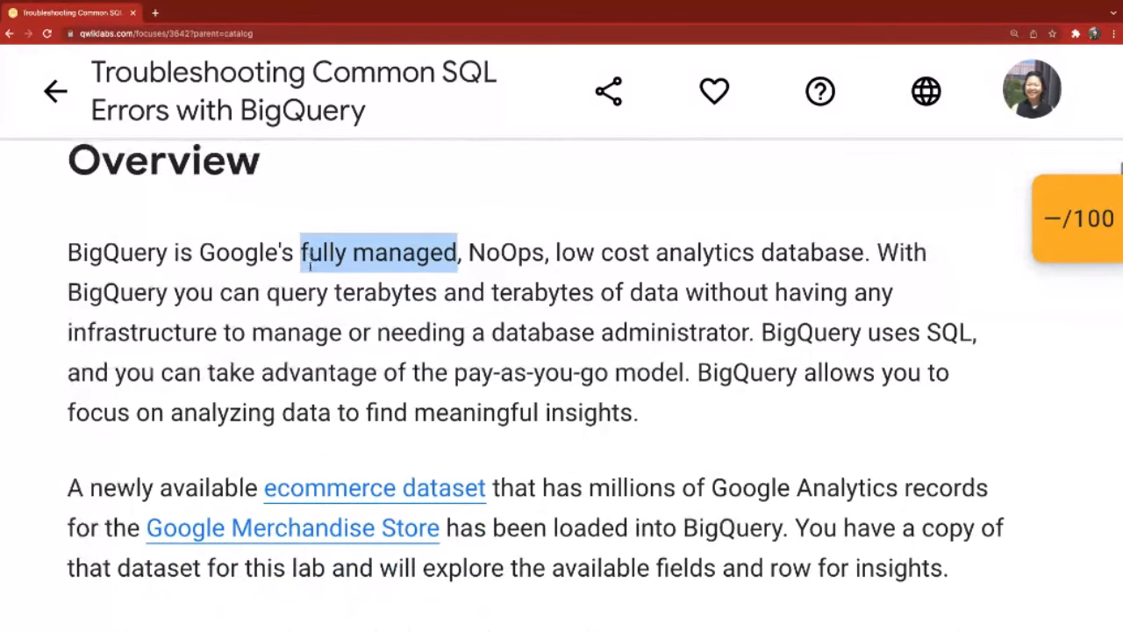
scroll(309, 266, down, 1)
drag(453, 270, 611, 273)
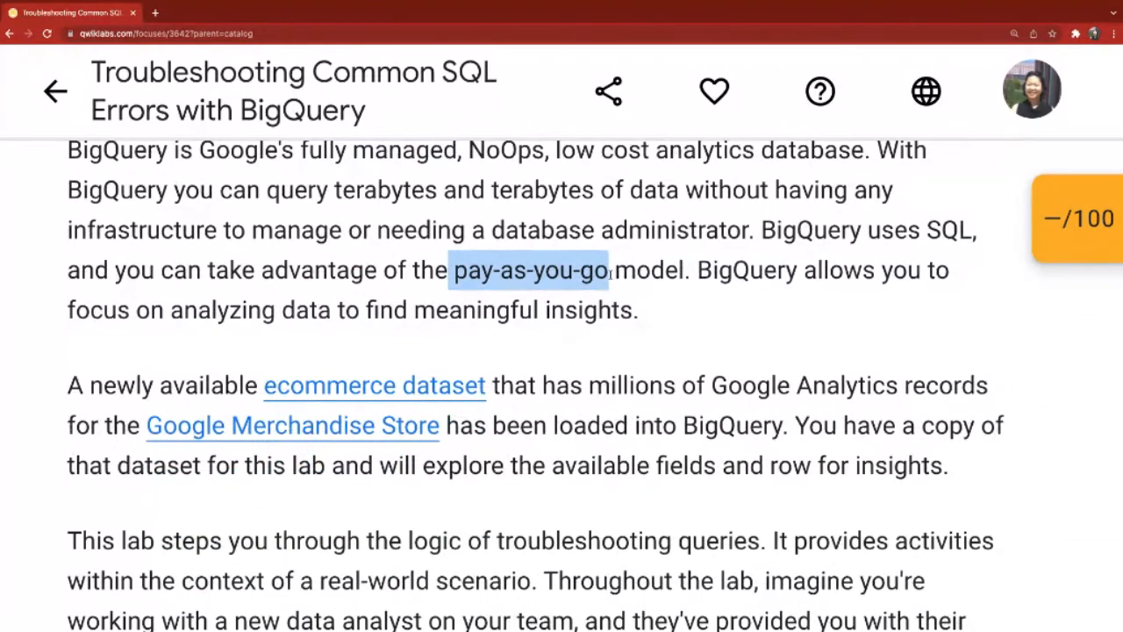
scroll(610, 274, down, 1)
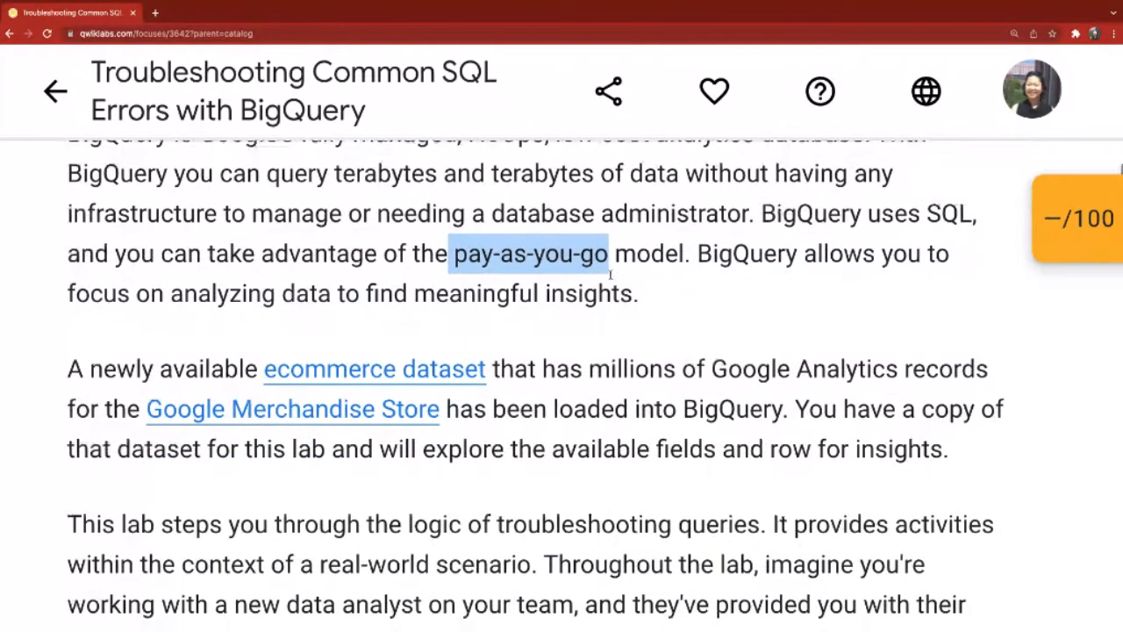
scroll(611, 275, down, 1)
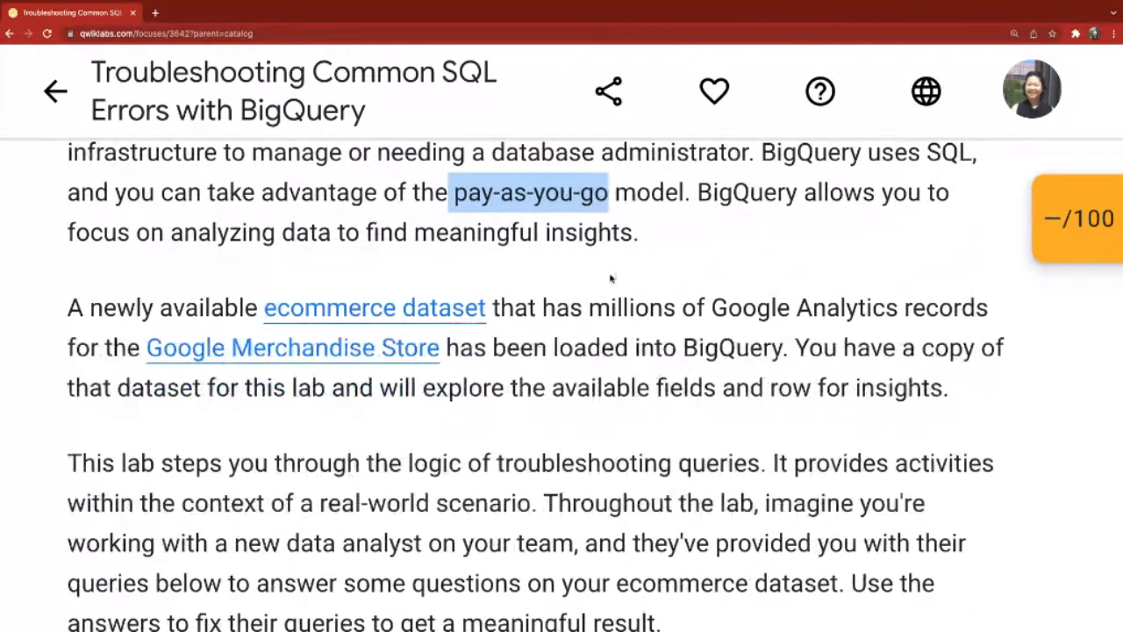
scroll(611, 278, down, 1)
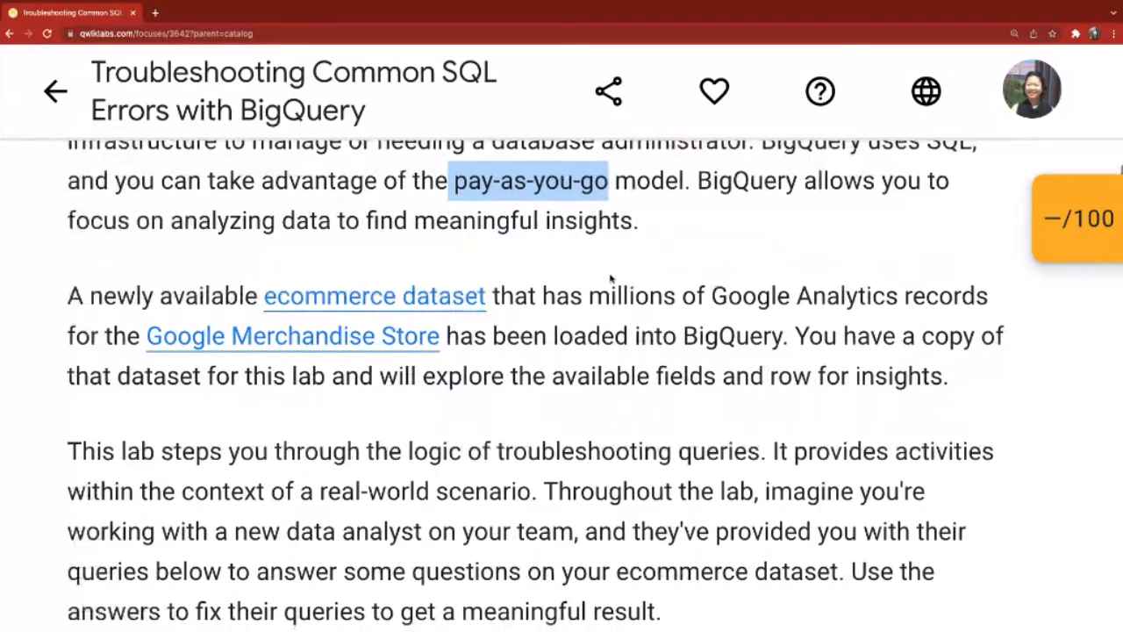
scroll(612, 278, down, 2)
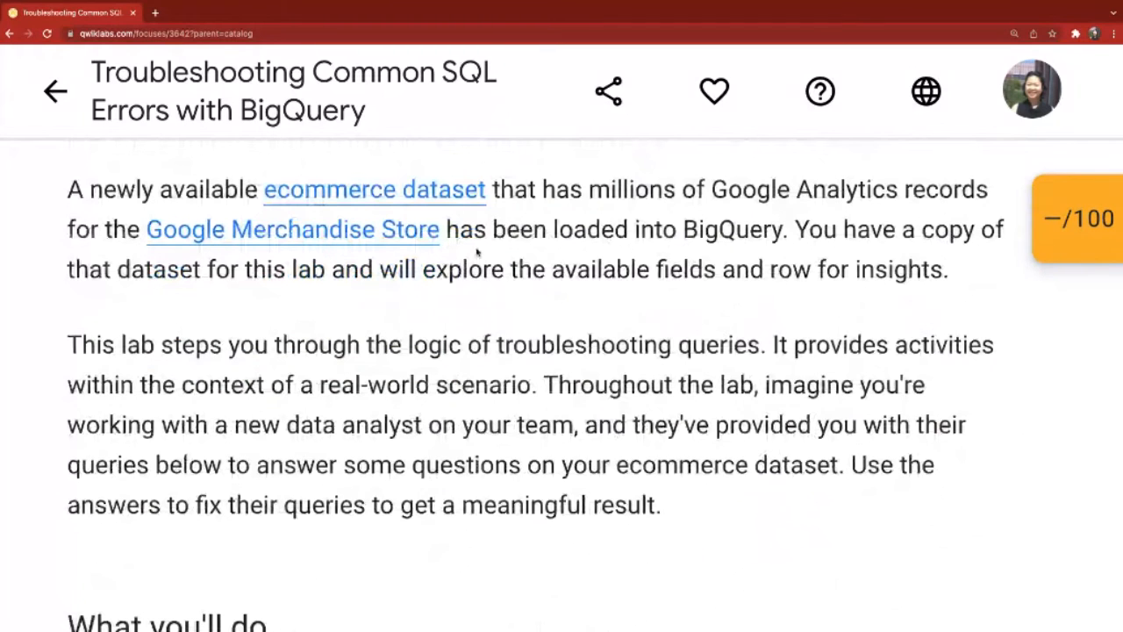
Step: Examine the "What you'll do" objectives, marking "syntax and logical SQL errors" and "data-to-insights"
scroll(478, 253, down, 5)
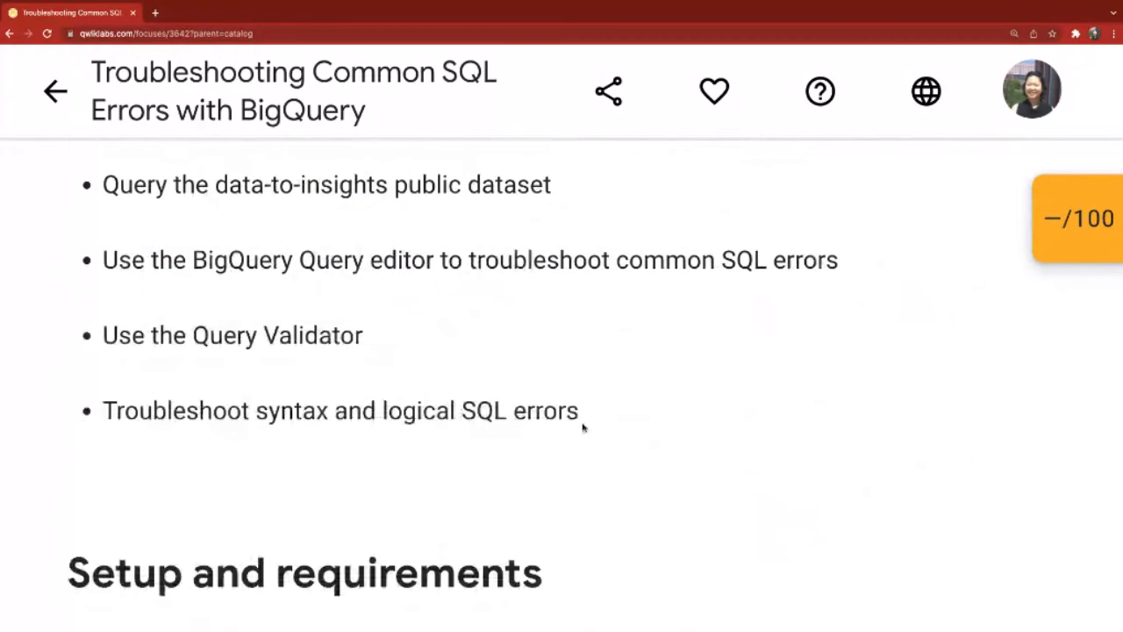
drag(582, 414, 254, 405)
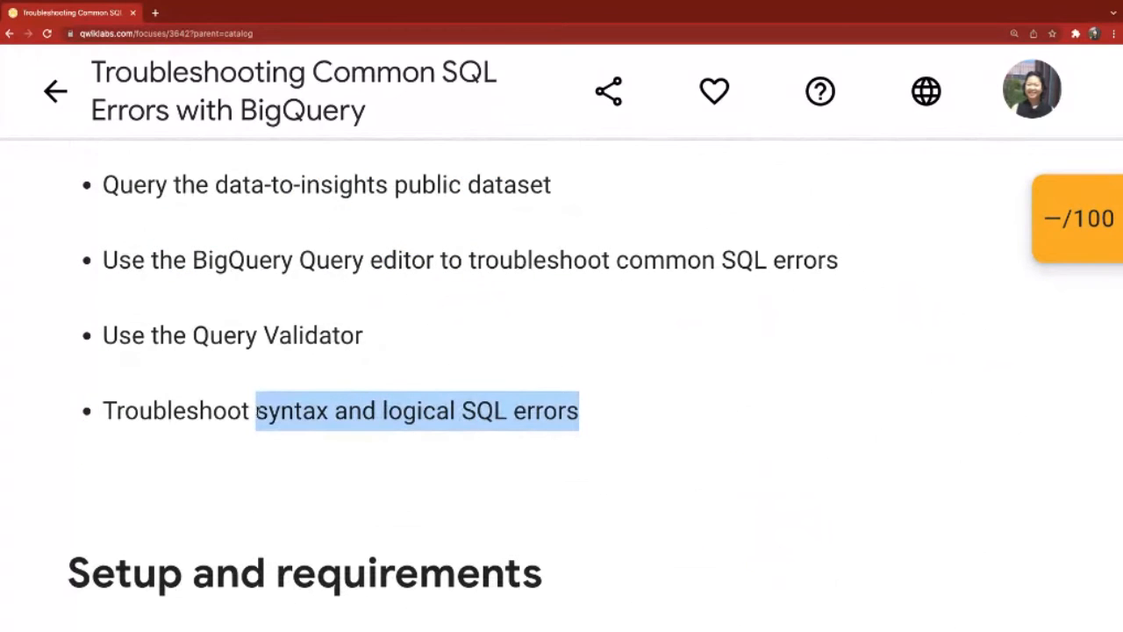
scroll(505, 416, down, 1)
scroll(505, 416, up, 1)
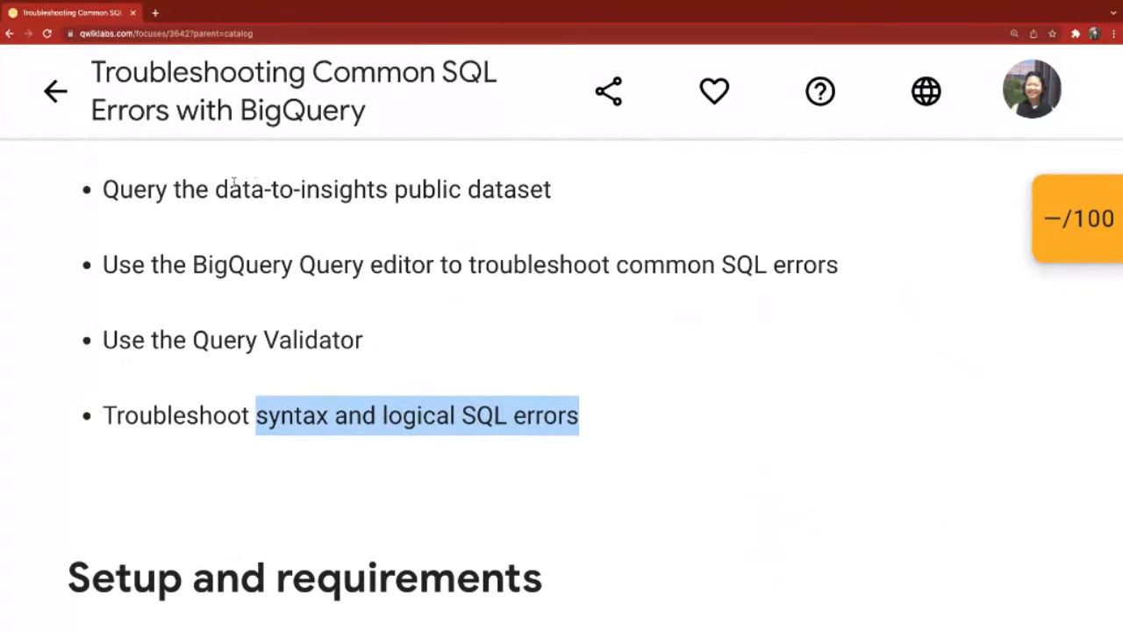
drag(215, 189, 388, 189)
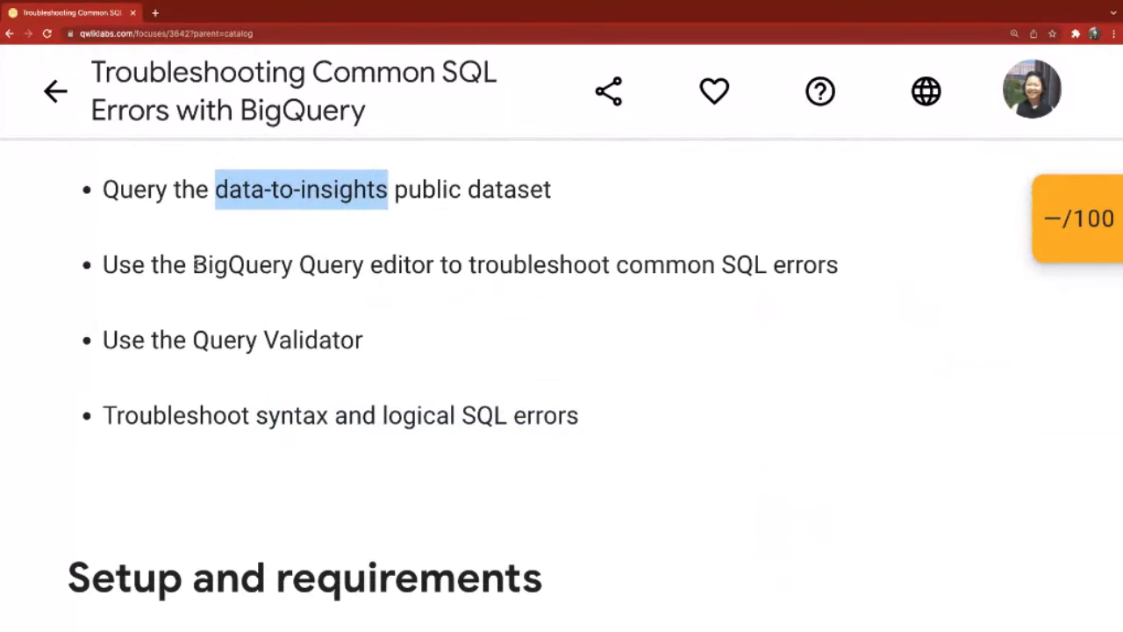
scroll(197, 264, down, 2)
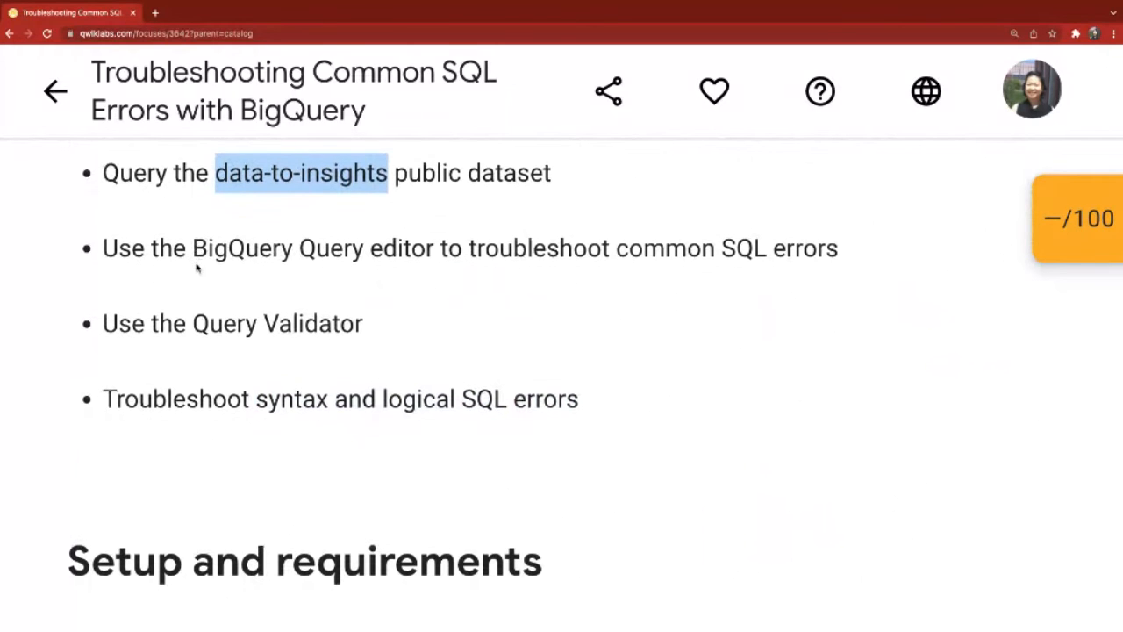
Step: Review the lab's setup requirements and the instructions for opening BigQuery and pinning the data-to-insights project
scroll(197, 268, down, 1)
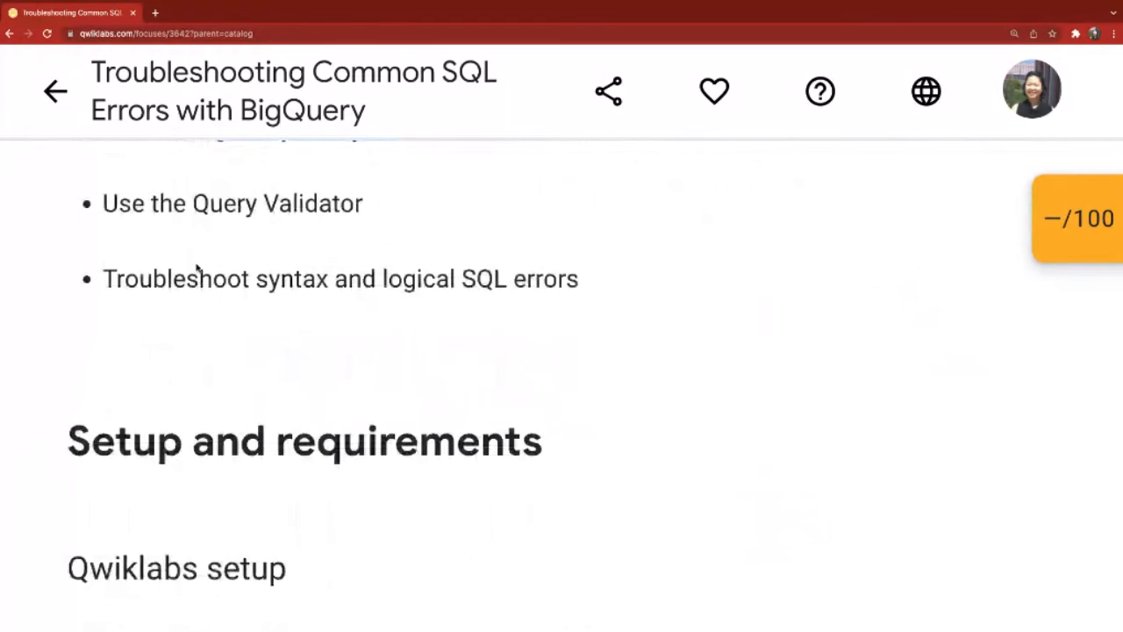
scroll(196, 268, down, 10)
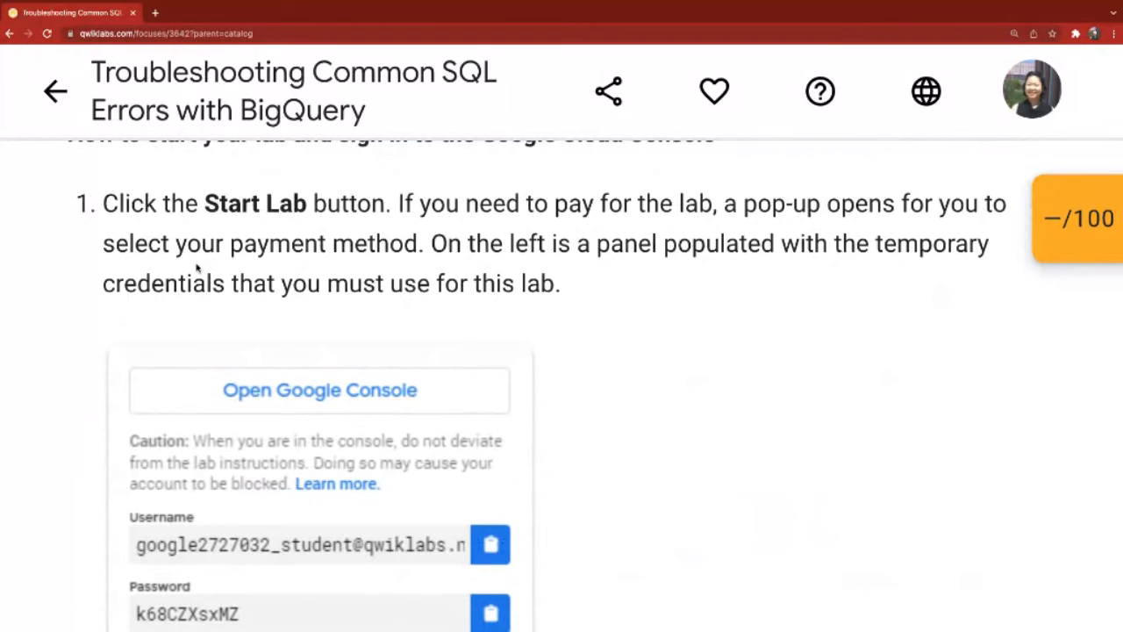
scroll(198, 267, down, 10)
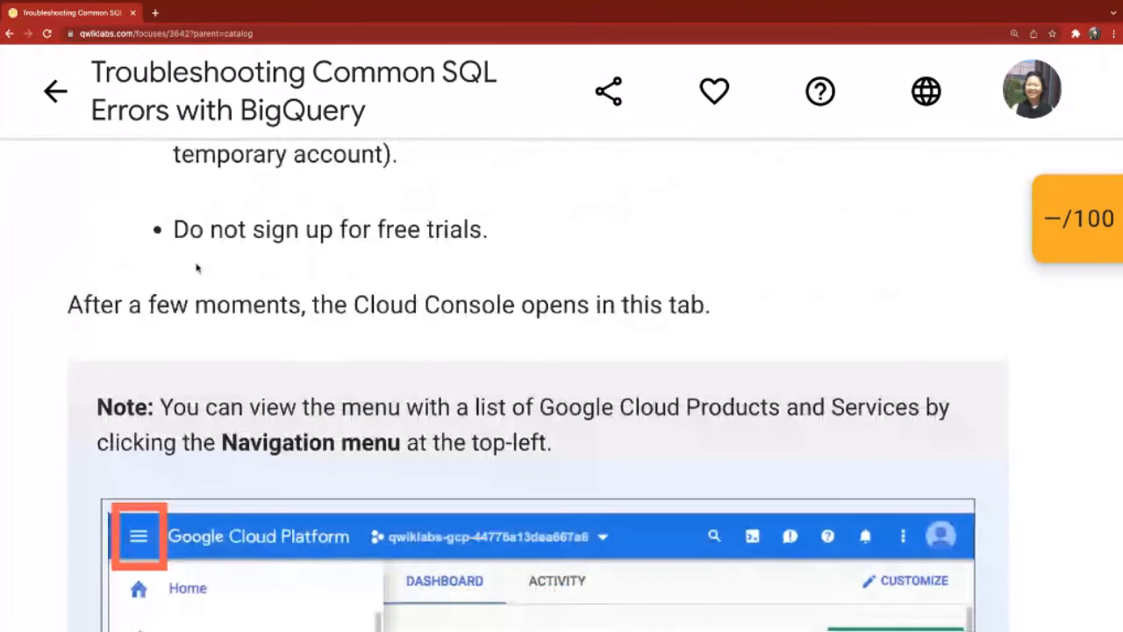
scroll(197, 268, down, 5)
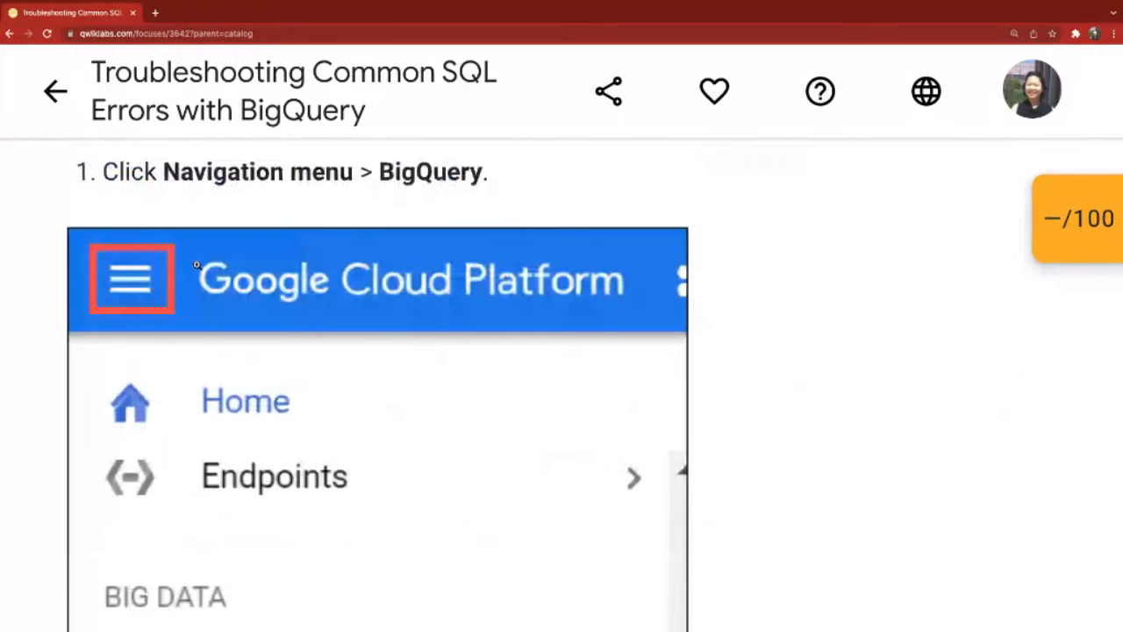
scroll(391, 276, down, 10)
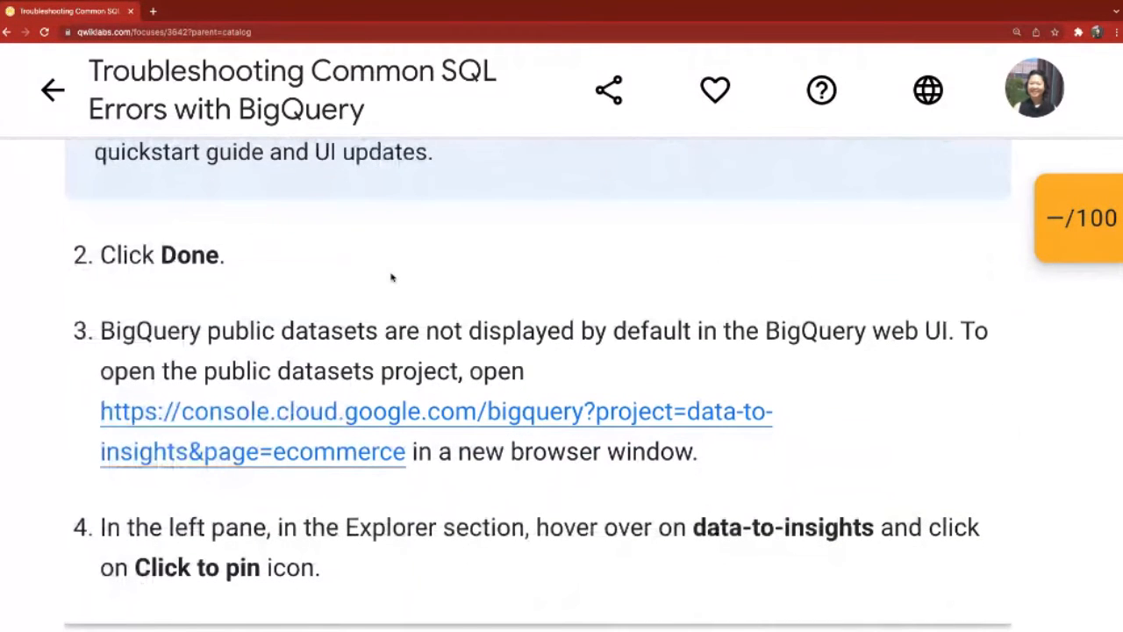
scroll(392, 277, down, 1)
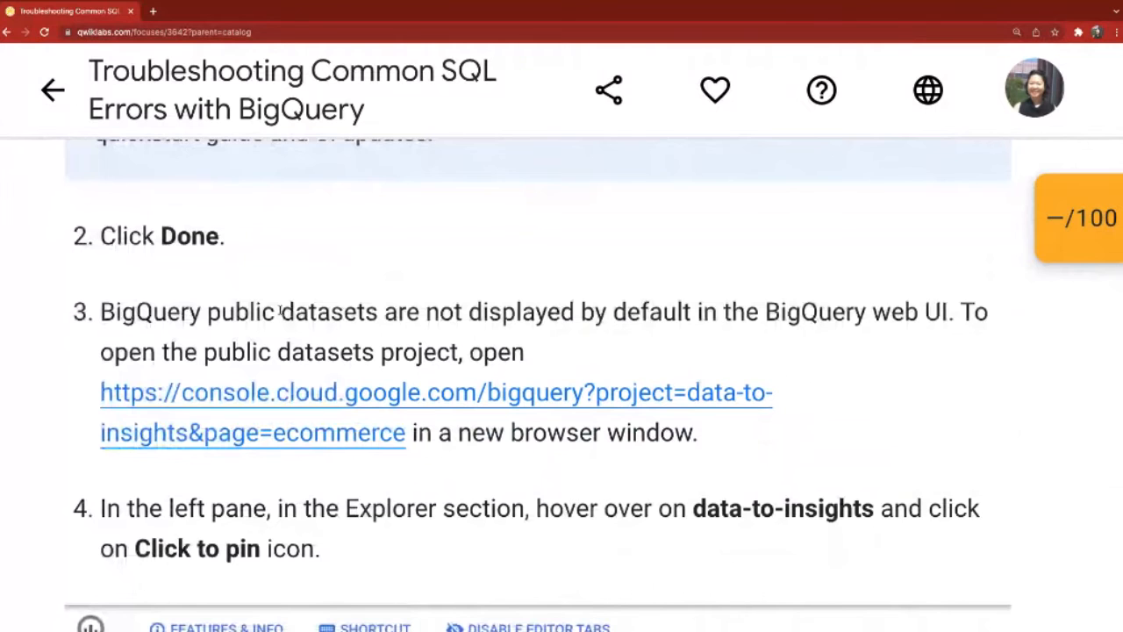
scroll(281, 311, down, 3)
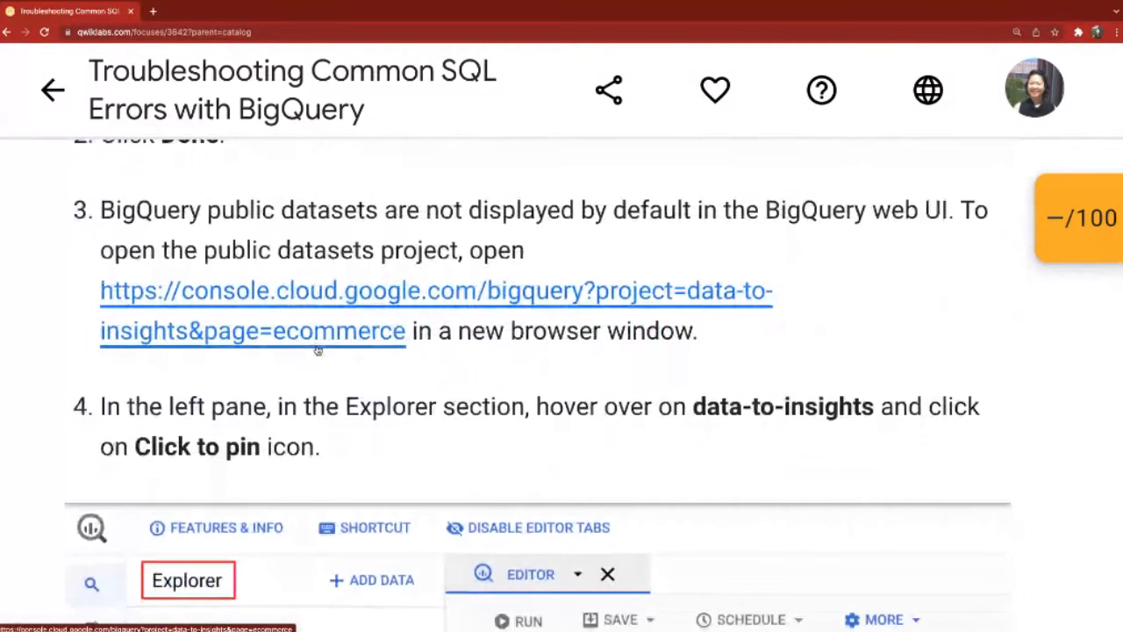
Step: Read the remaining data-to-insights pinning instructions and the BigQuery Code editor section on failed queries and the query validator
scroll(317, 350, down, 3)
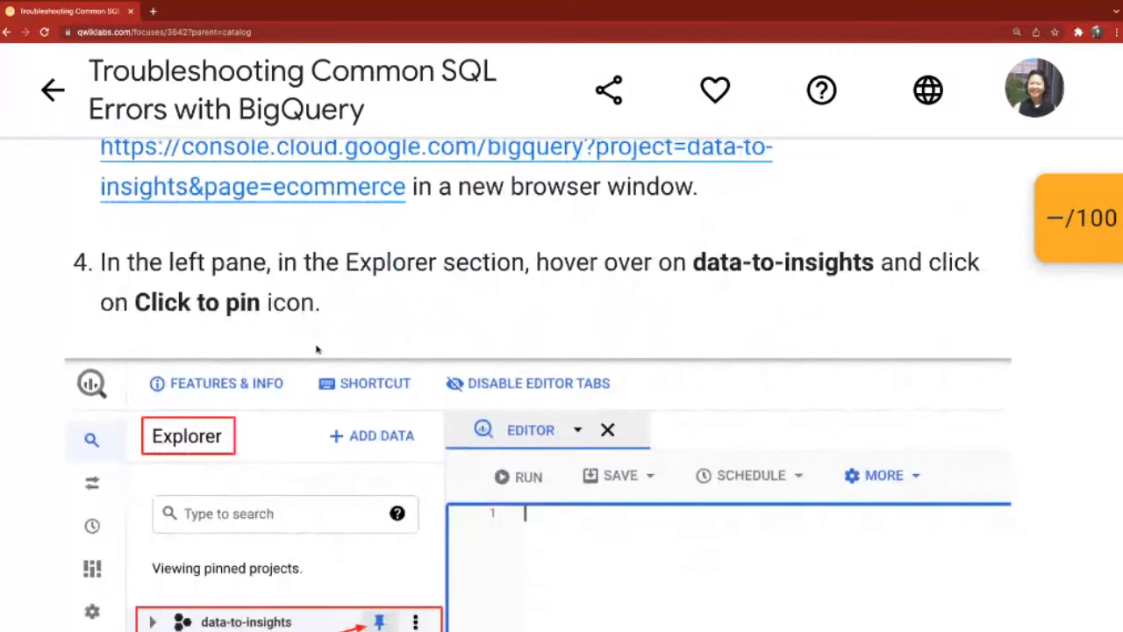
scroll(318, 350, down, 10)
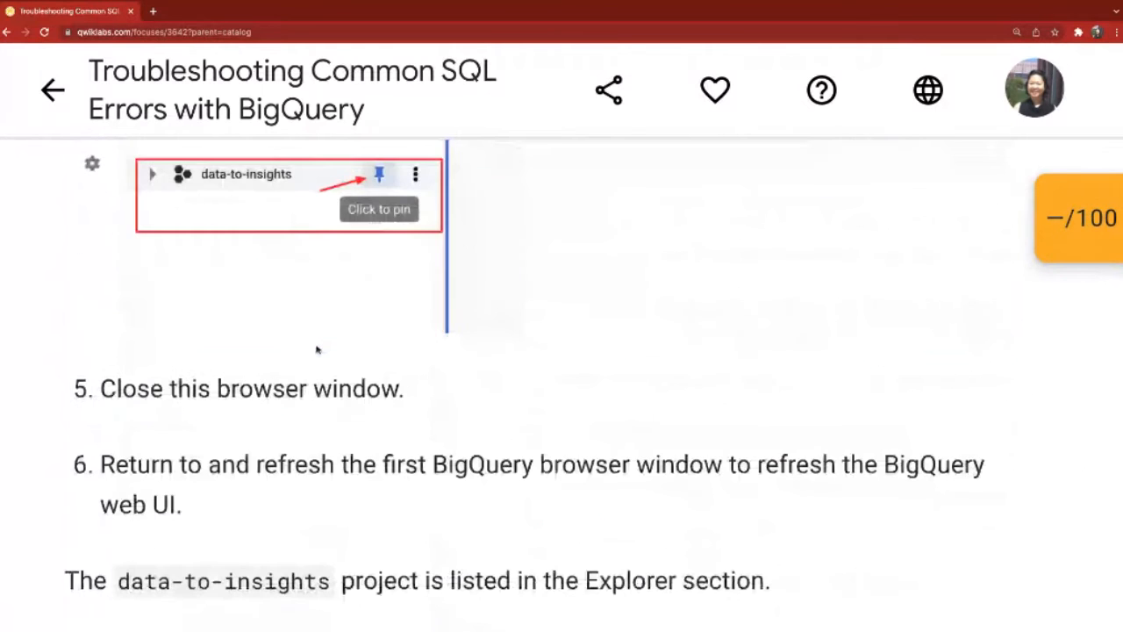
scroll(318, 351, down, 1)
scroll(317, 346, down, 3)
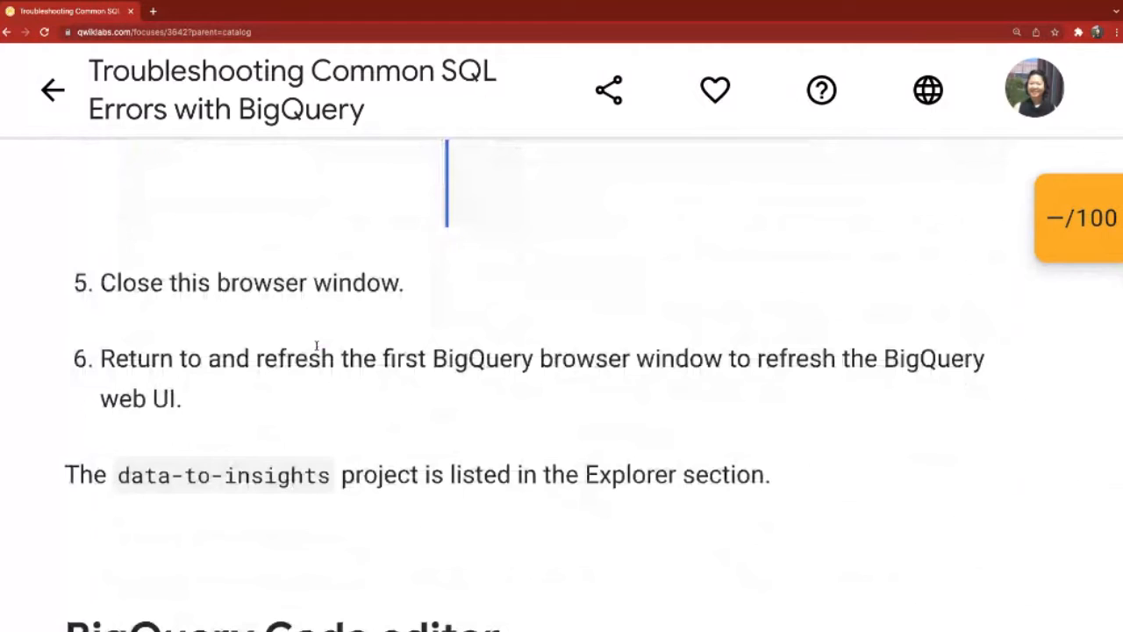
scroll(317, 346, down, 15)
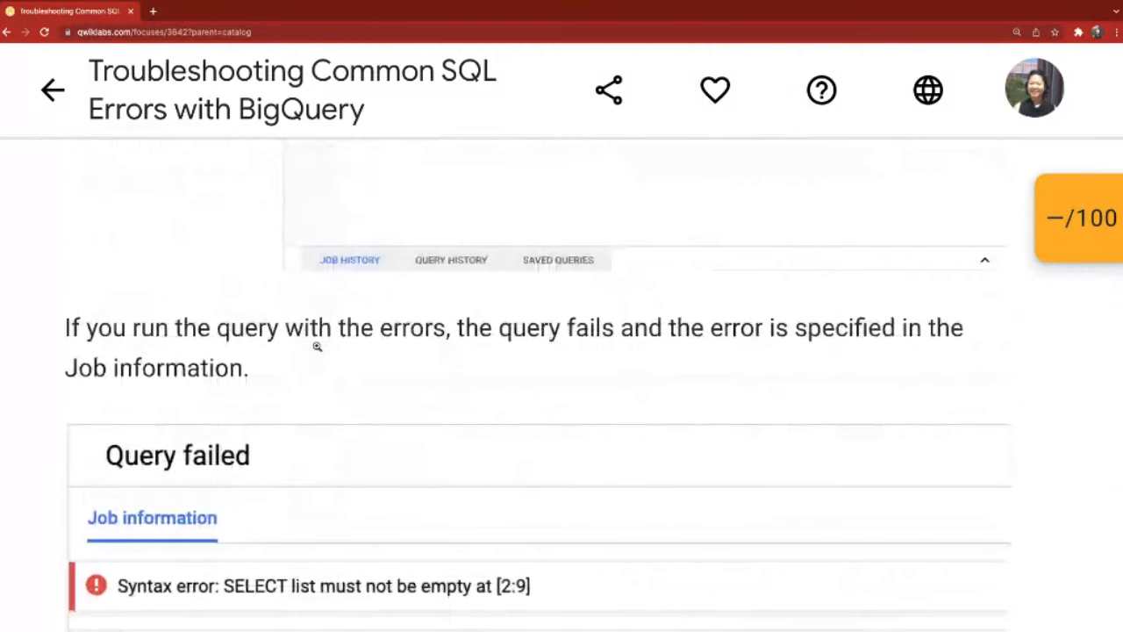
scroll(317, 346, down, 3)
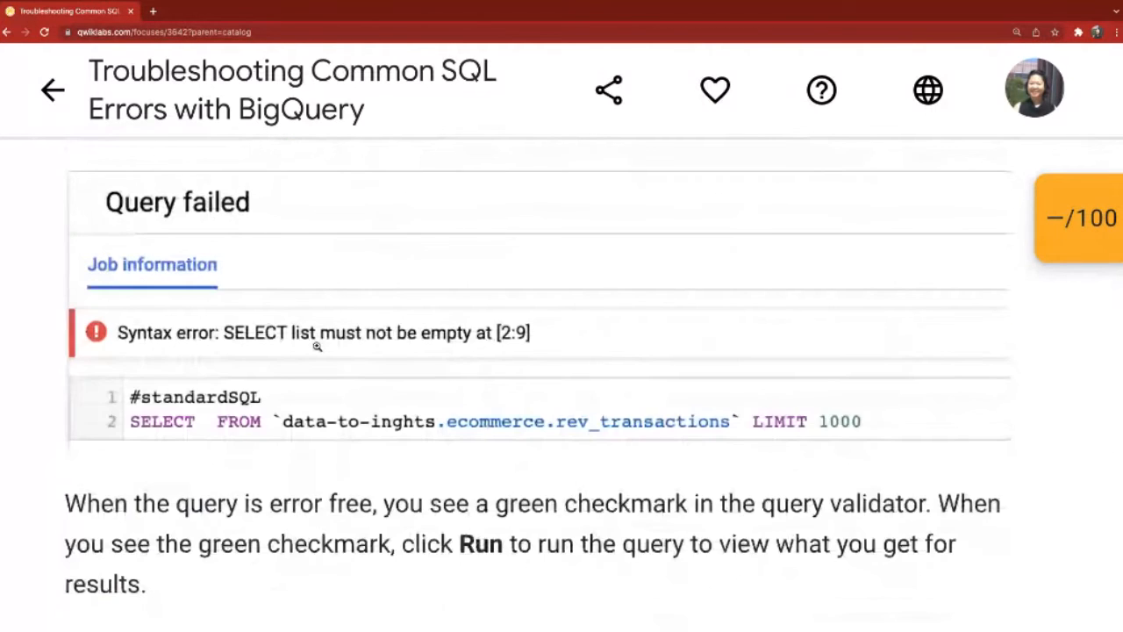
scroll(317, 346, down, 1)
scroll(317, 346, down, 2)
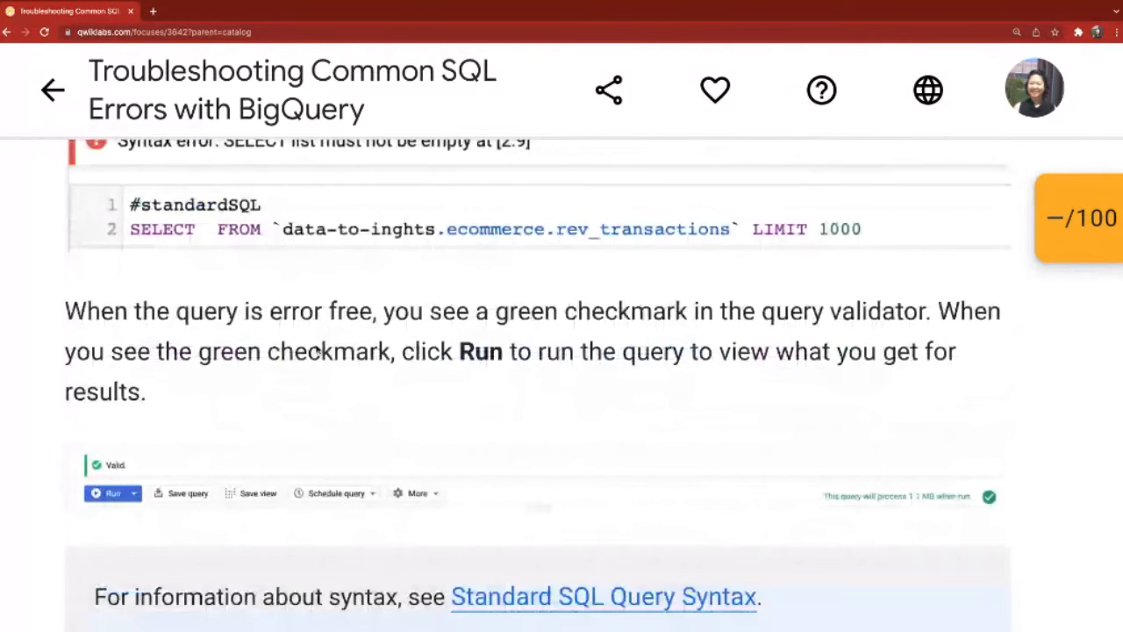
scroll(317, 351, down, 3)
scroll(317, 349, down, 1)
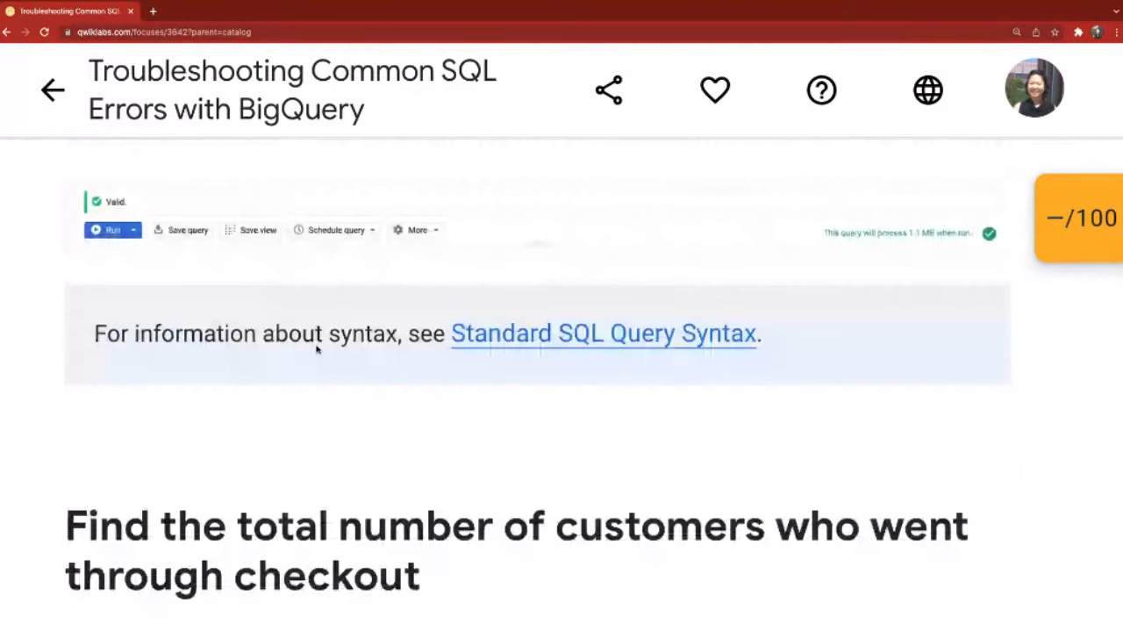
Step: Review the section on finding customers who went through checkout, including the rev_transactions query and its 1000-item troubleshooting question
scroll(316, 349, down, 1)
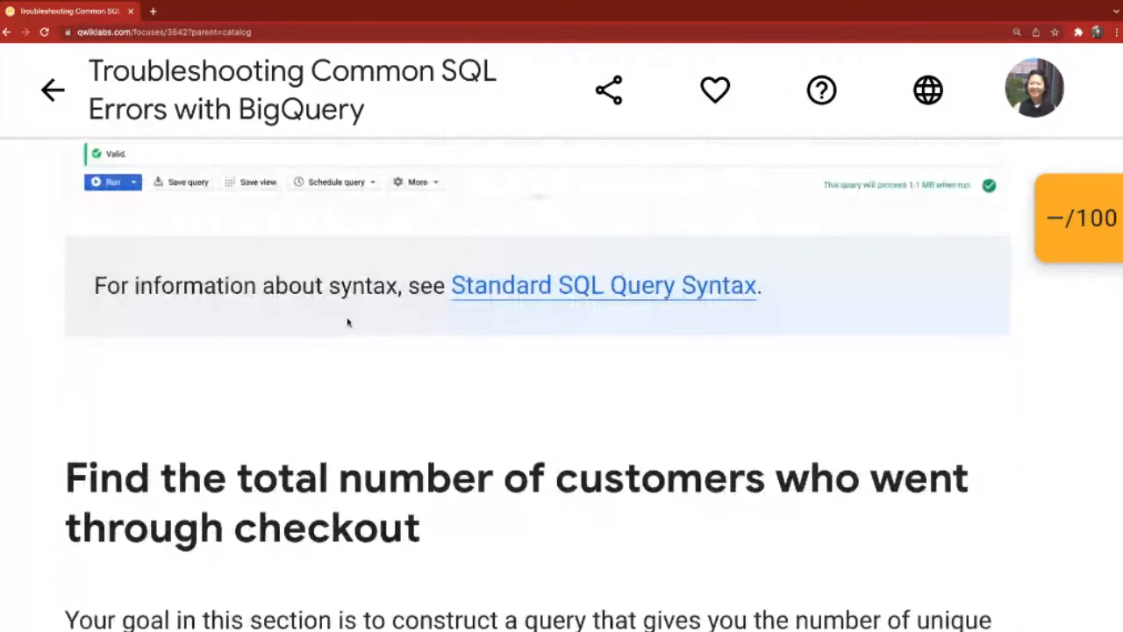
scroll(347, 323, down, 2)
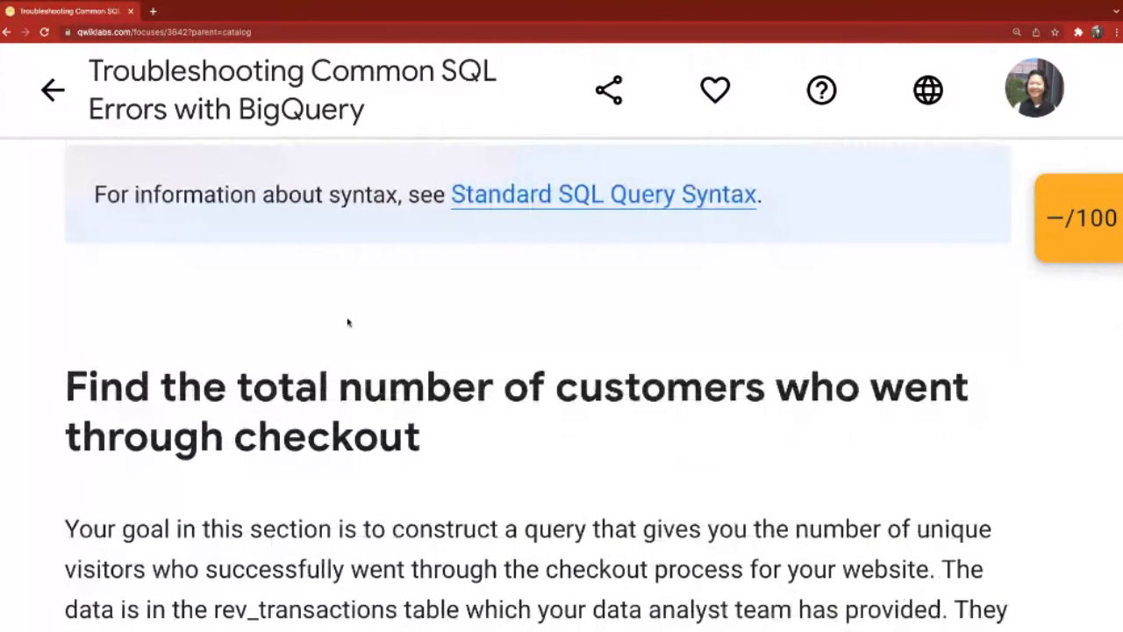
scroll(347, 323, down, 2)
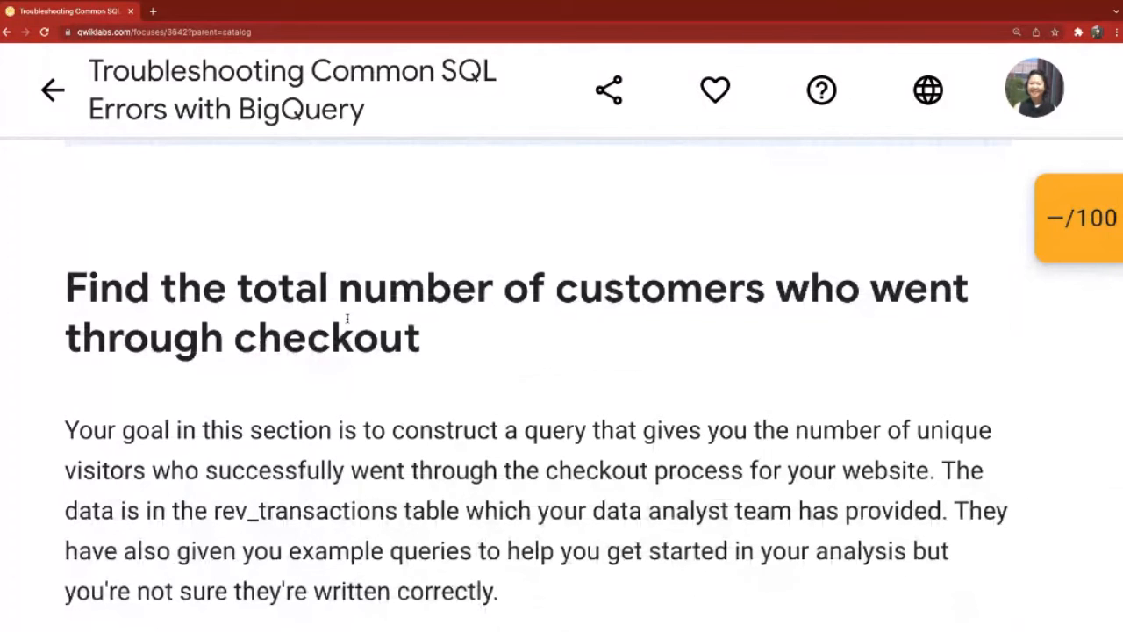
scroll(348, 319, down, 5)
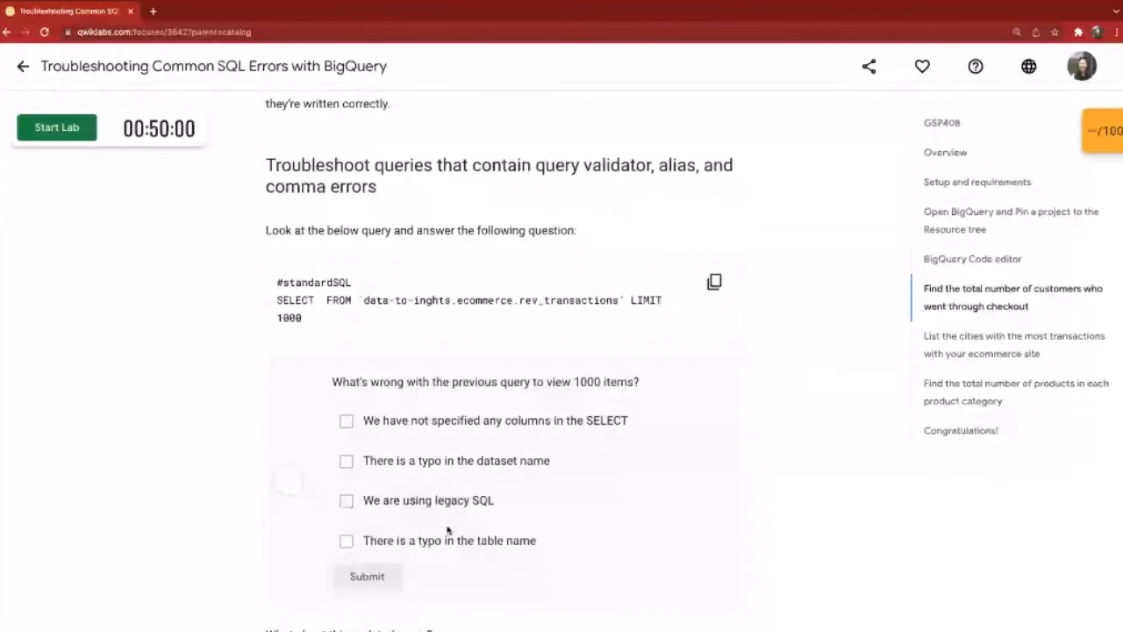
scroll(443, 422, down, 2)
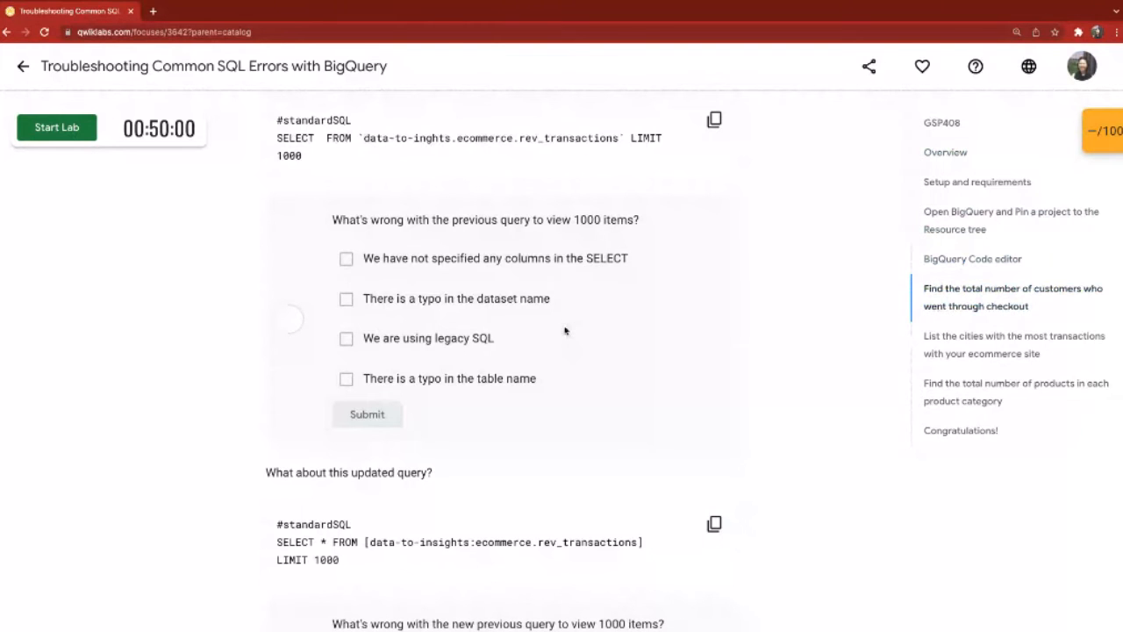
scroll(565, 331, up, 1)
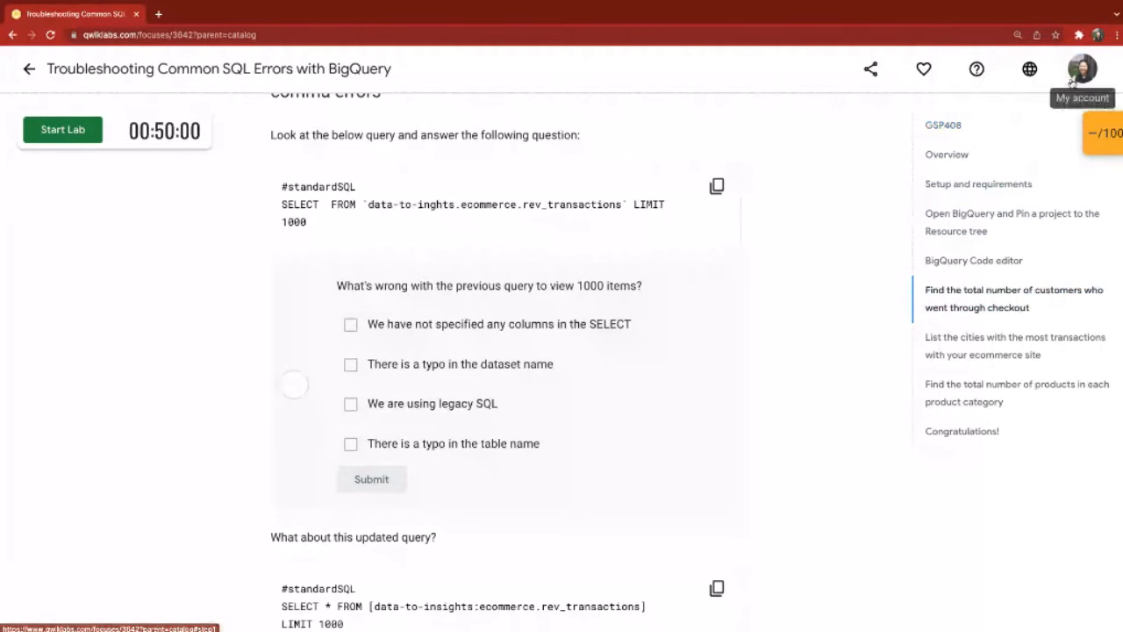
Step: Request the start of the lab and slightly reduce the page zoom for the robot check
mouse_move(504, 5)
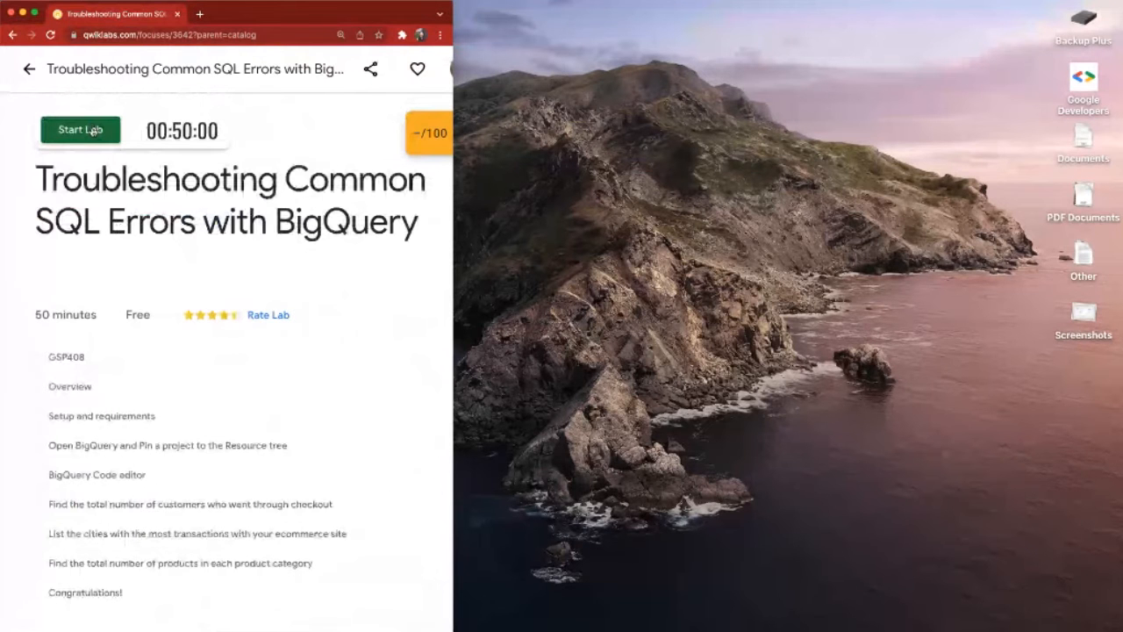
click(93, 130)
click(93, 131)
click(86, 172)
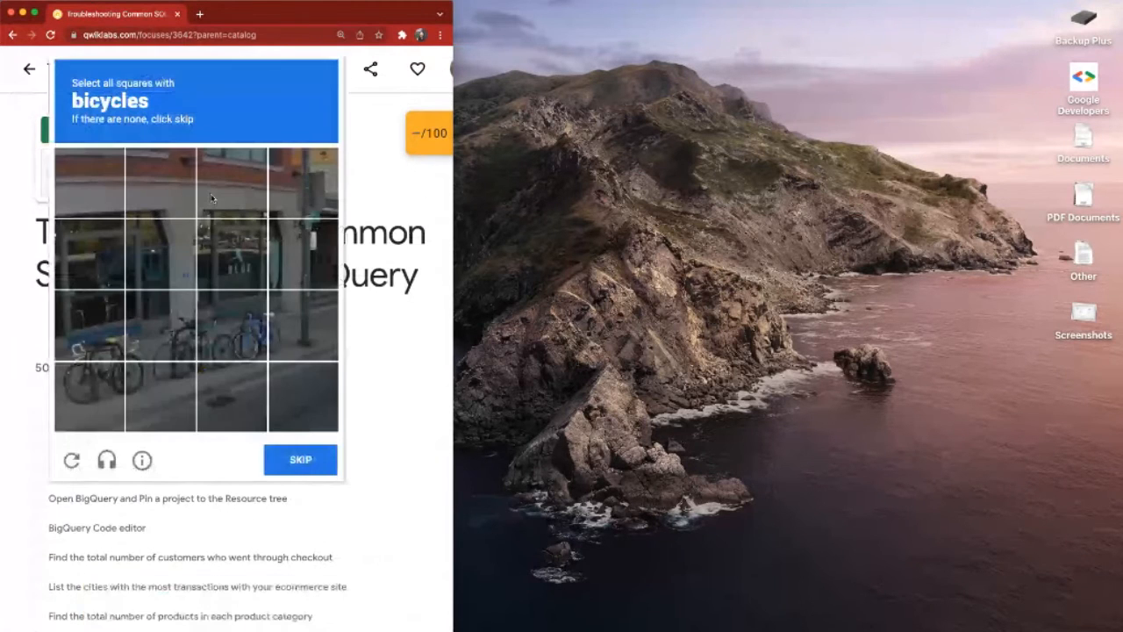
key(super+minus)
key(super+minus)
key(super+minus)
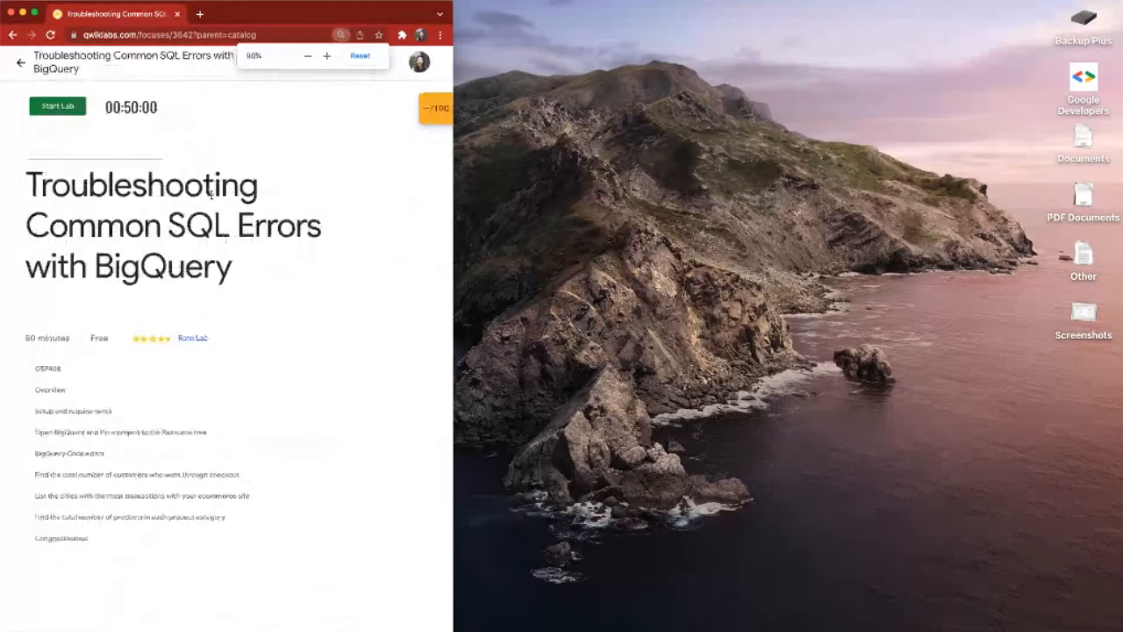
key(super+plus)
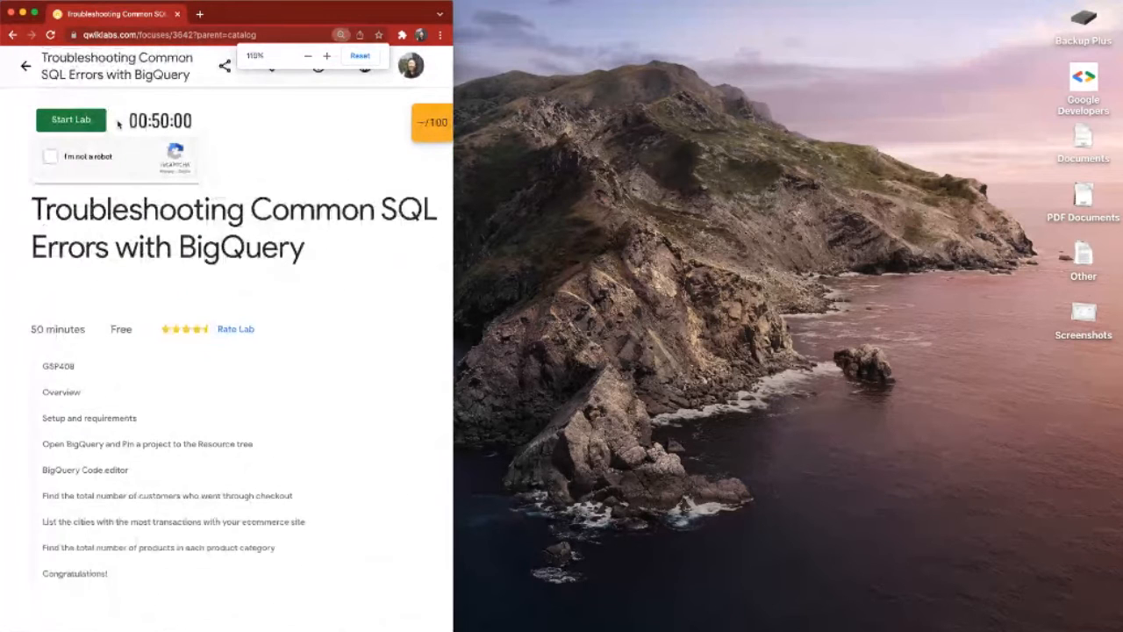
Step: Complete the robot check by selecting all images with tractors and verify it to start the lab
click(50, 157)
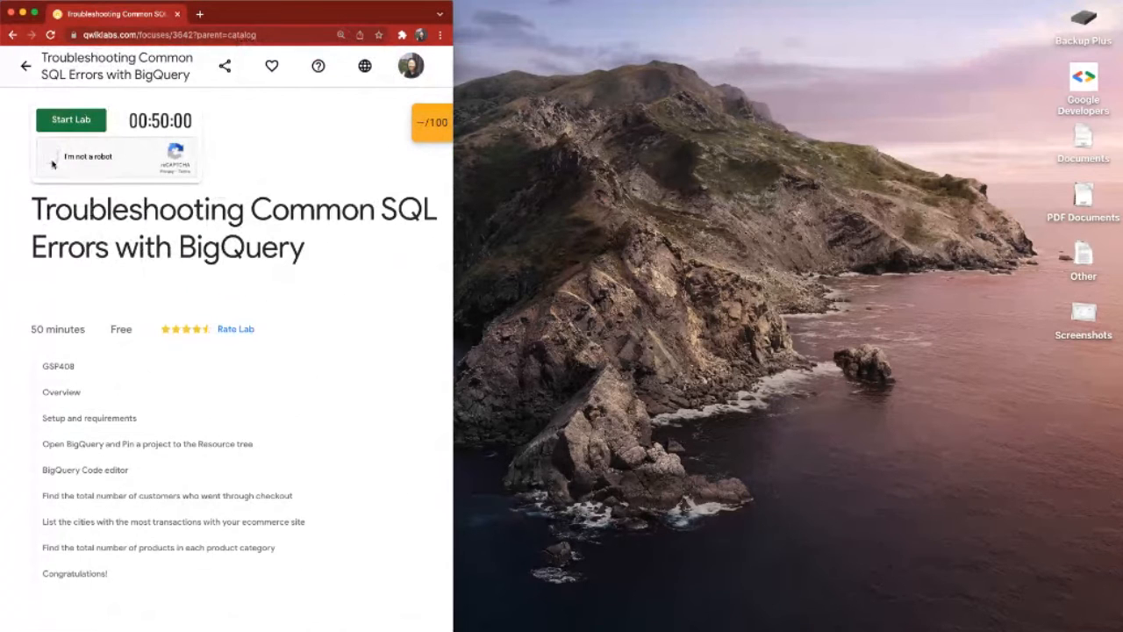
click(115, 260)
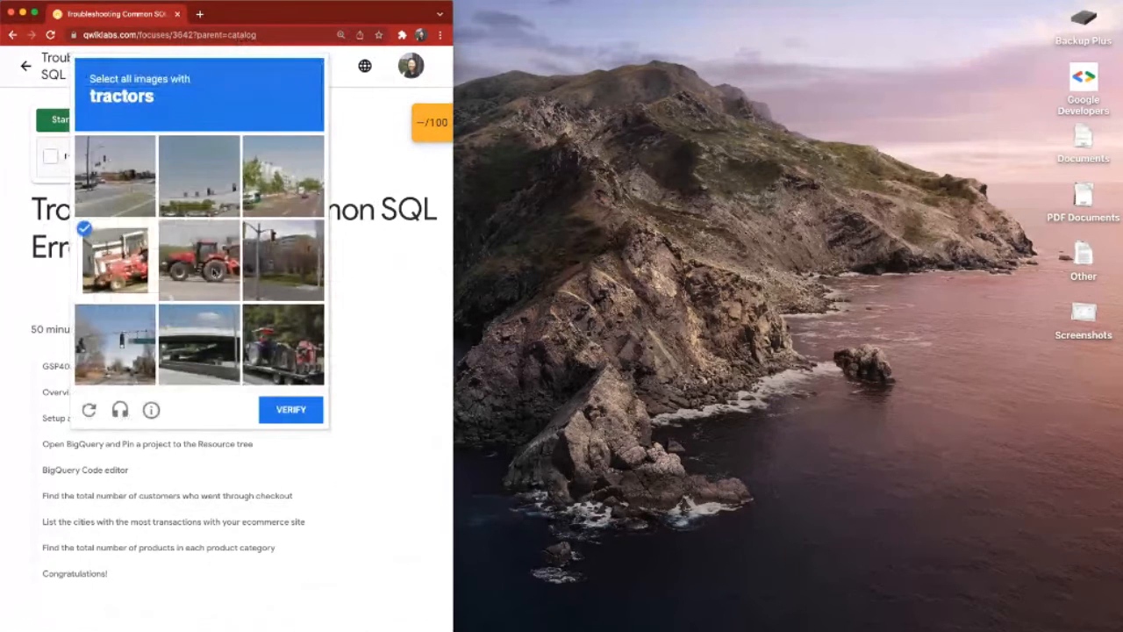
click(199, 260)
click(283, 344)
click(298, 410)
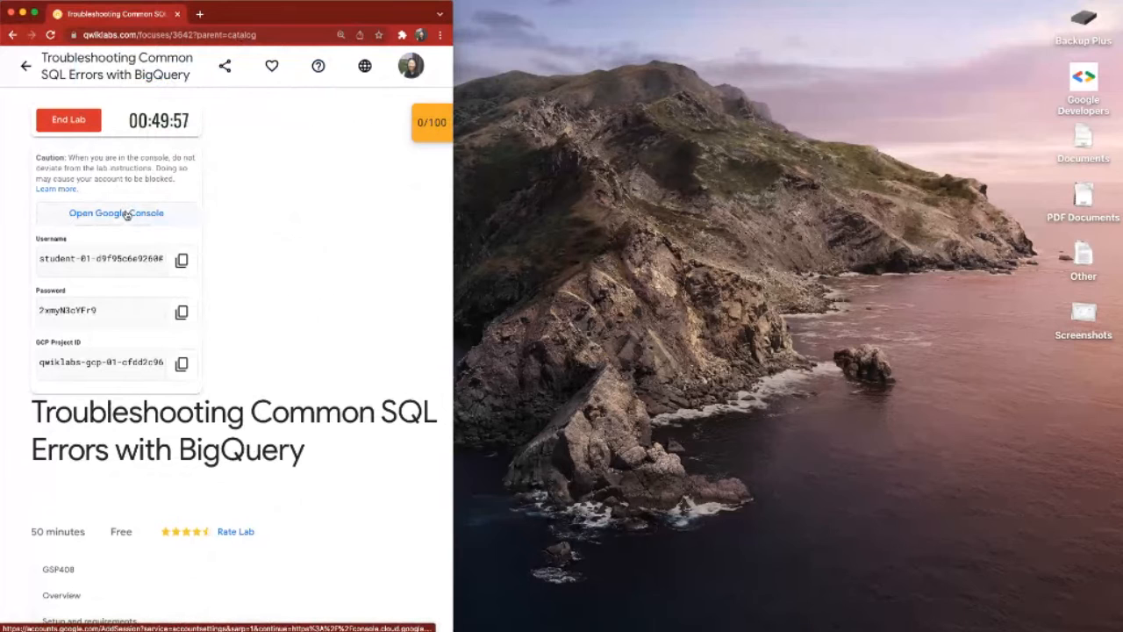
Step: Open the Google Console sign-in page in an incognito window, widen it and place it beside the lab instructions
right_click(126, 211)
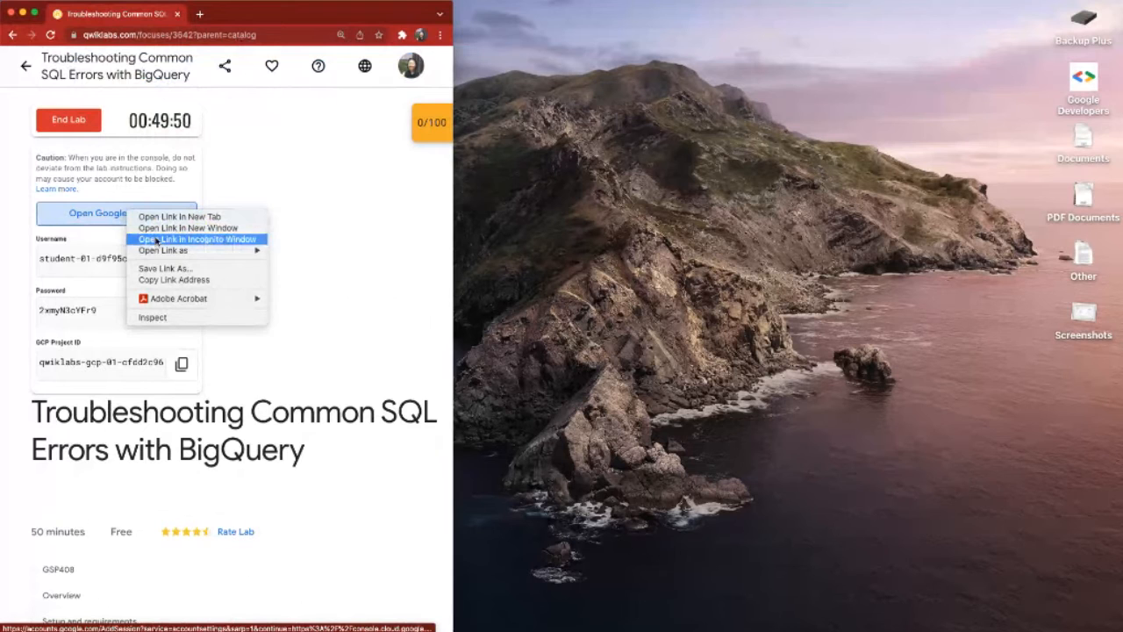
click(156, 241)
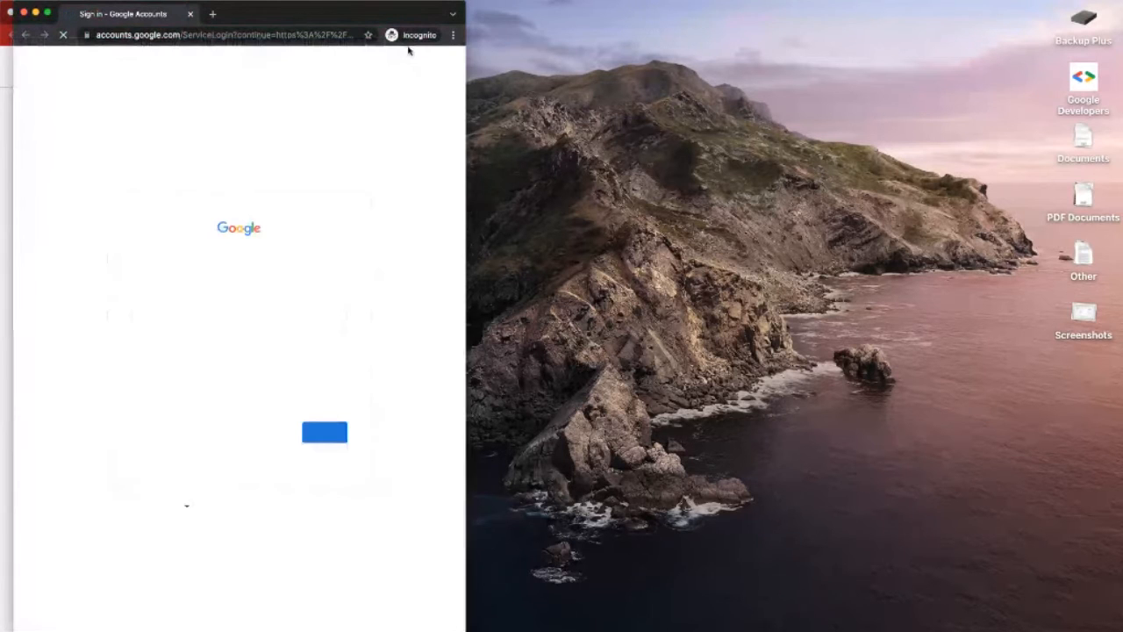
drag(466, 74, 683, 79)
drag(524, 11, 886, 12)
click(832, 4)
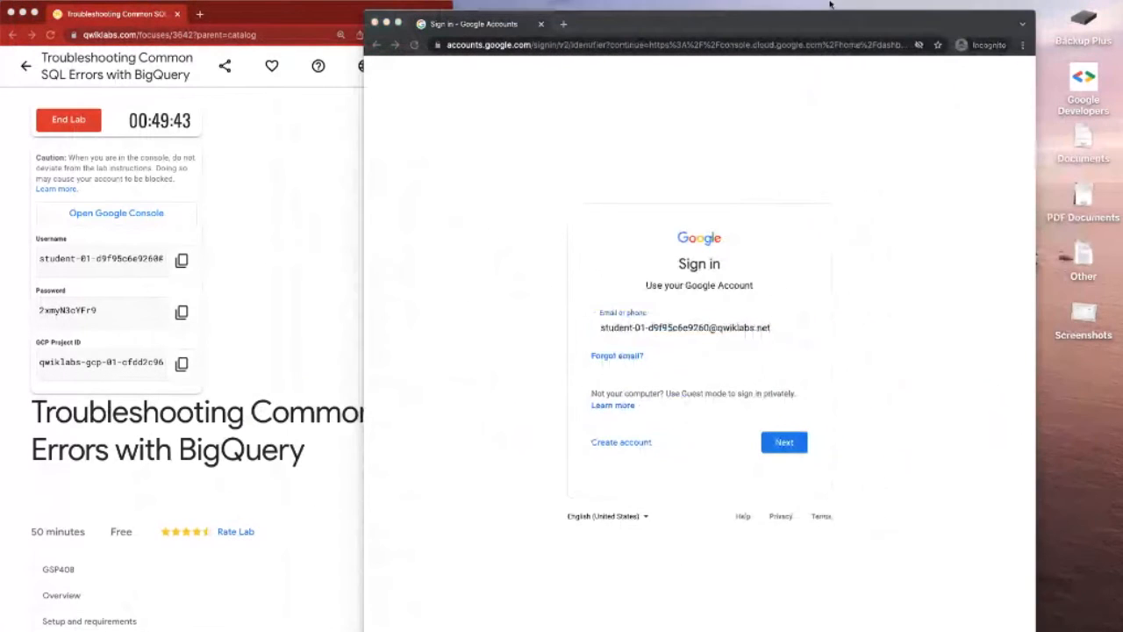
drag(736, 30, 826, 23)
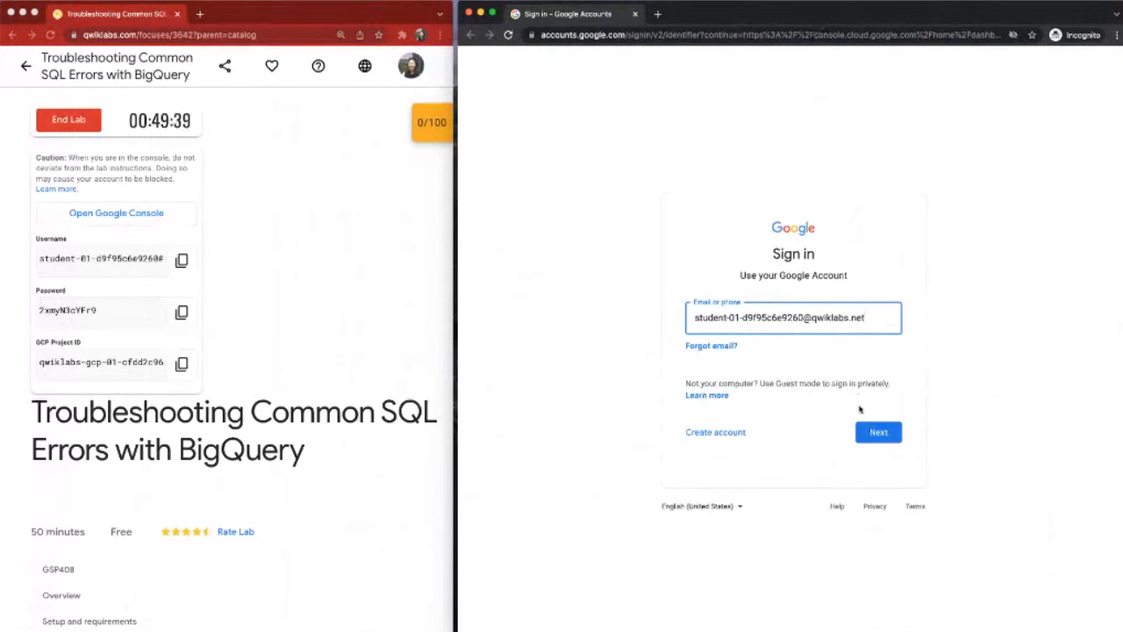
Step: Sign in with the prefilled student account by copying the lab's password into the password field, and copy the GCP Project ID
click(873, 431)
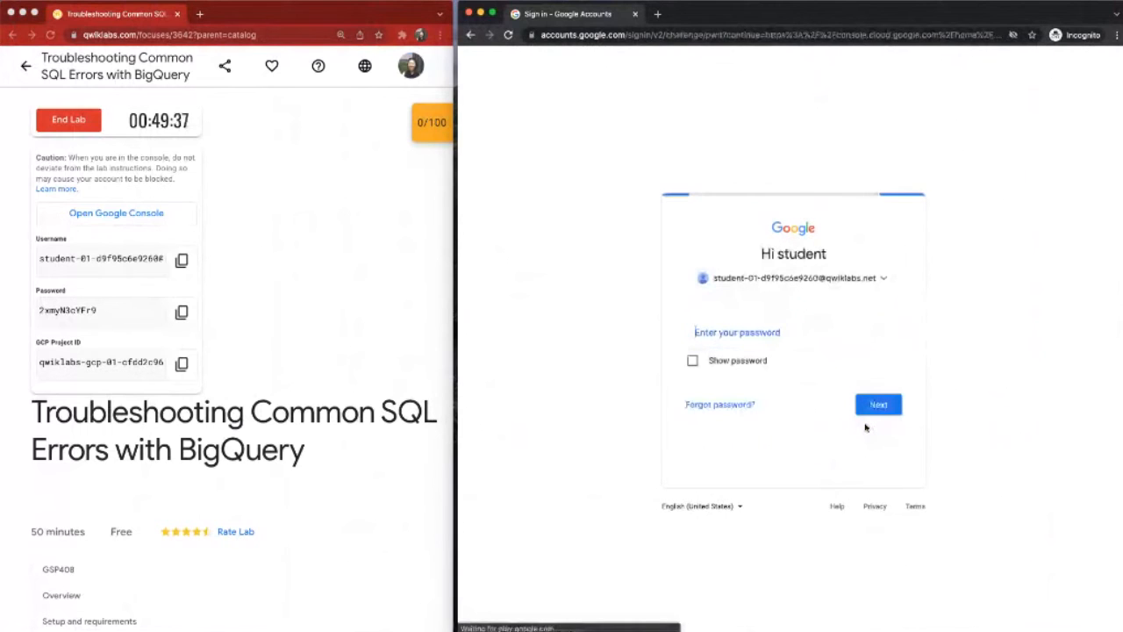
click(182, 312)
click(182, 313)
click(732, 332)
key(super+v)
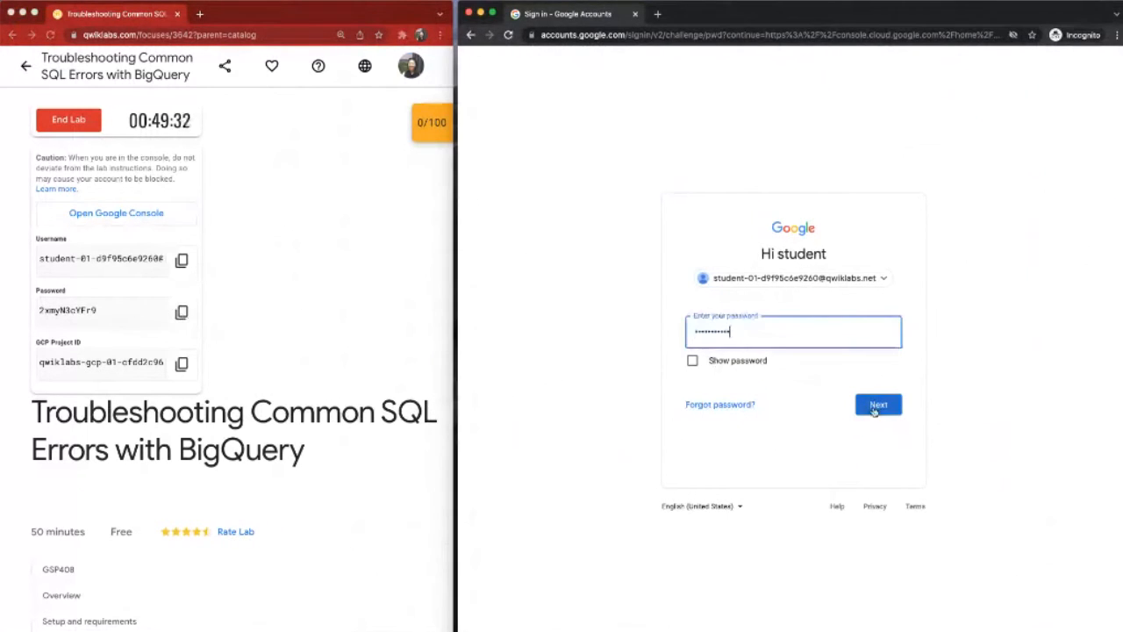
click(874, 406)
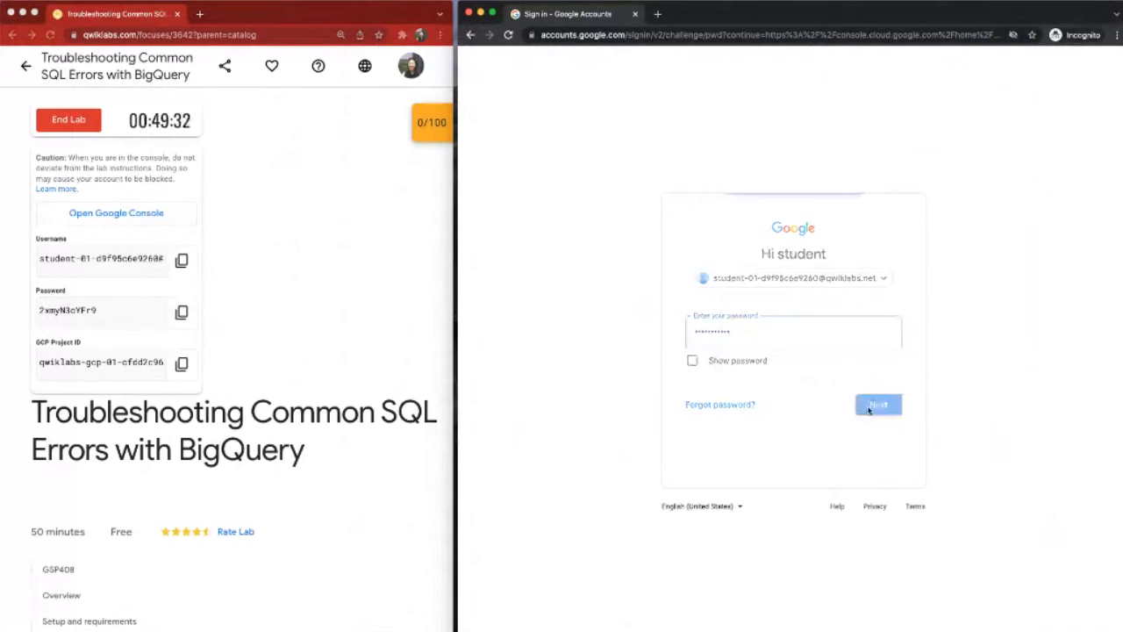
click(181, 363)
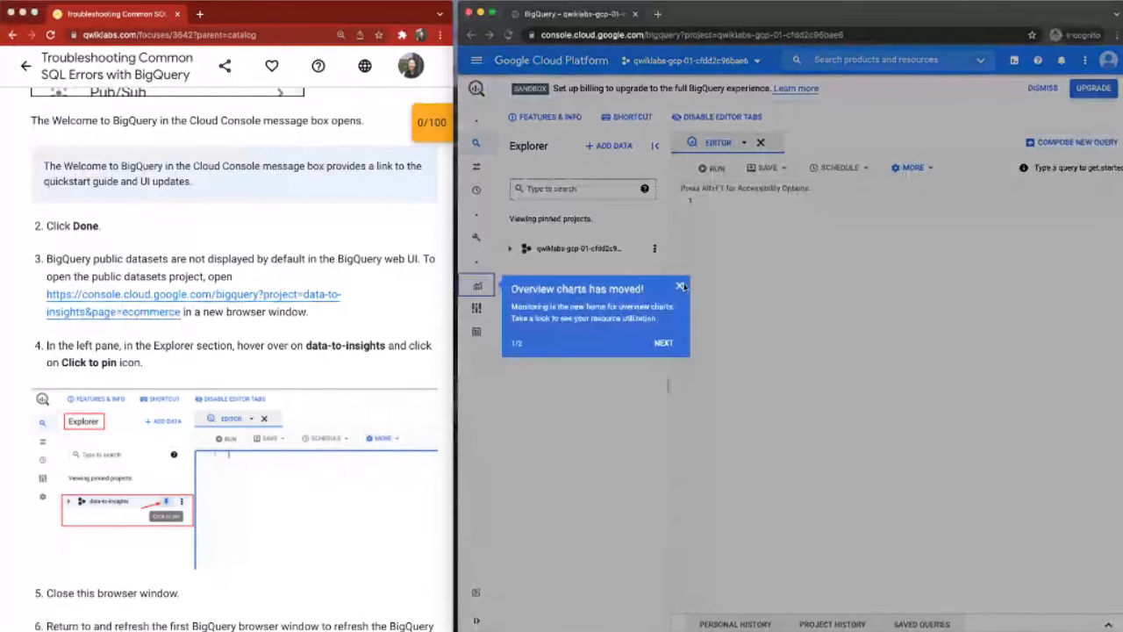
Step: Dismiss the "Overview charts has moved!" notice and review the instructions for opening the data-to-insights project
click(681, 287)
scroll(180, 210, down, 1)
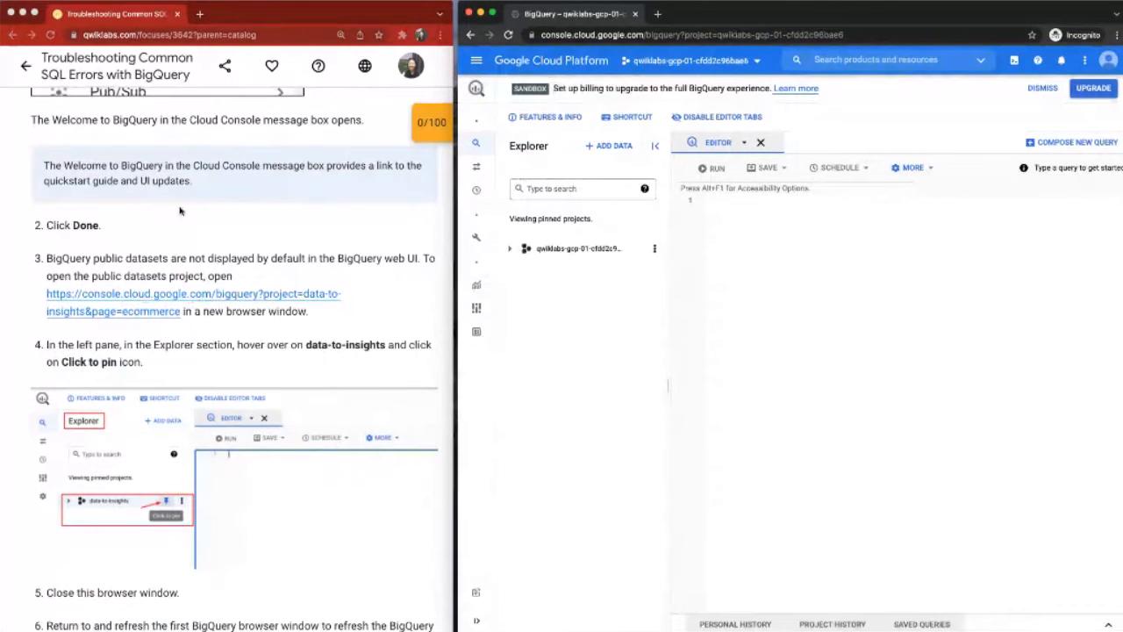
scroll(180, 210, down, 1)
scroll(70, 259, down, 1)
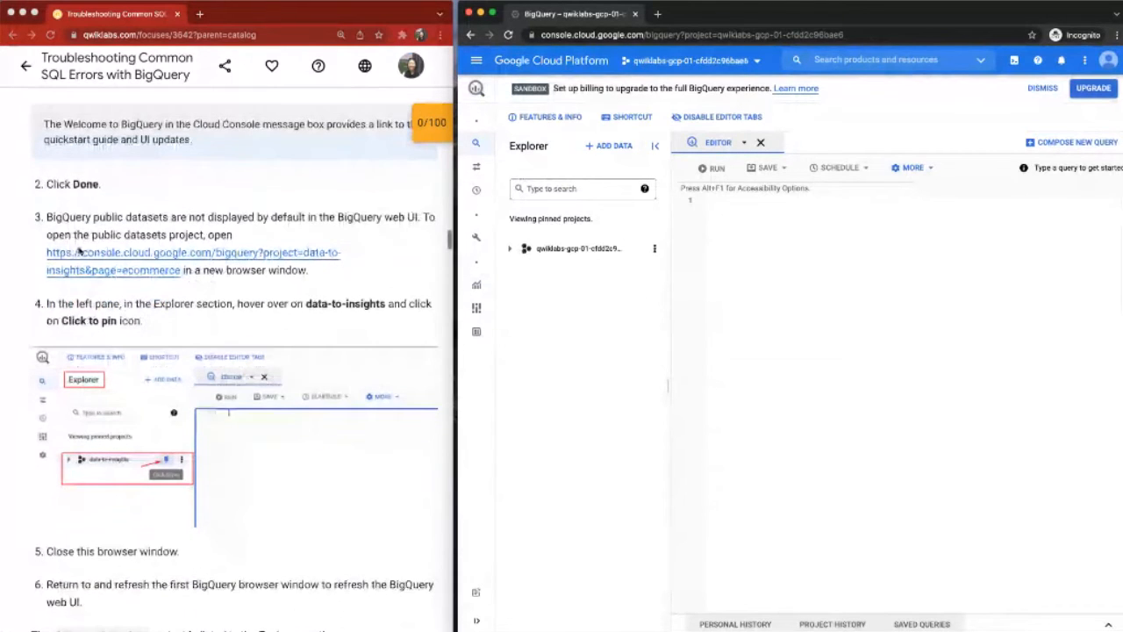
scroll(79, 251, down, 1)
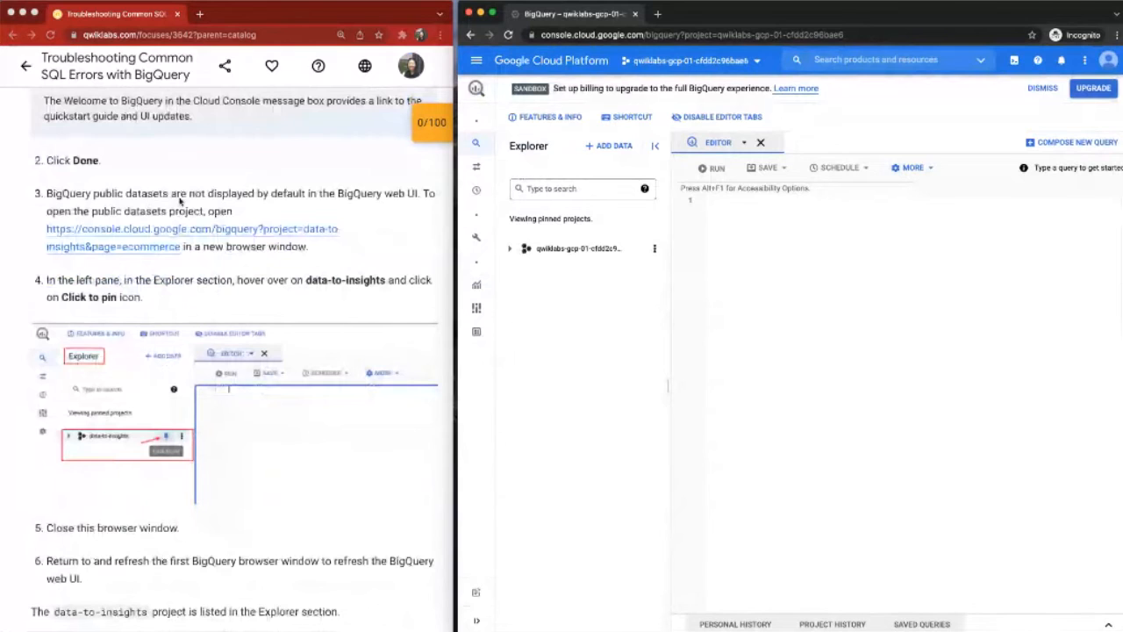
Step: Open the lab's data-to-insights ecommerce link in incognito mode, and return to the first BigQuery tab to refresh it
click(152, 228)
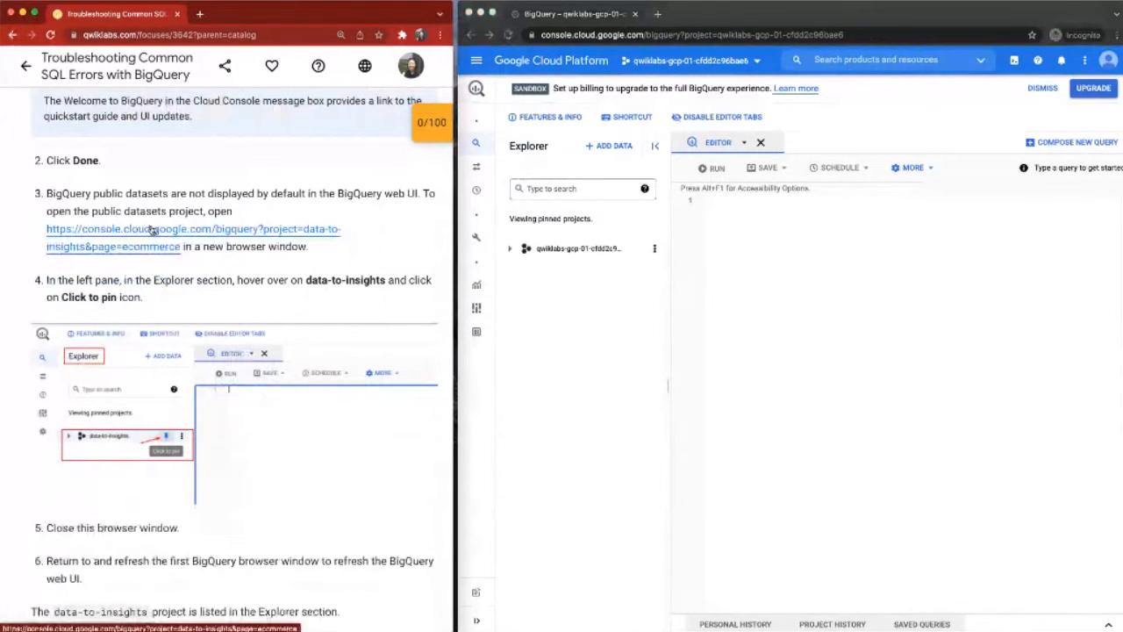
right_click(152, 229)
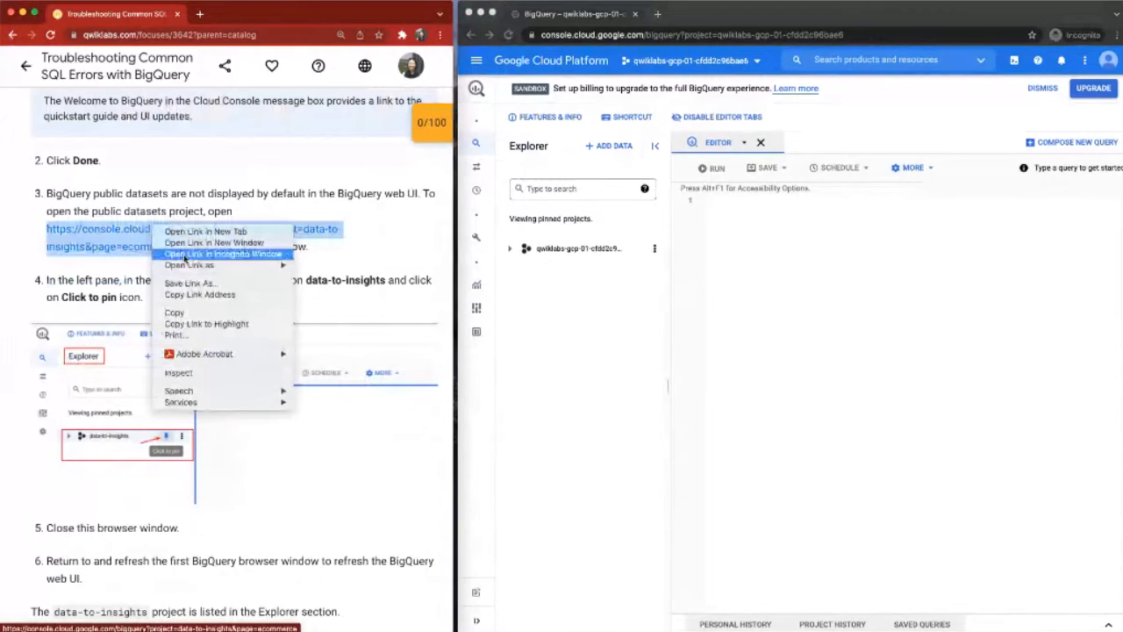
click(186, 255)
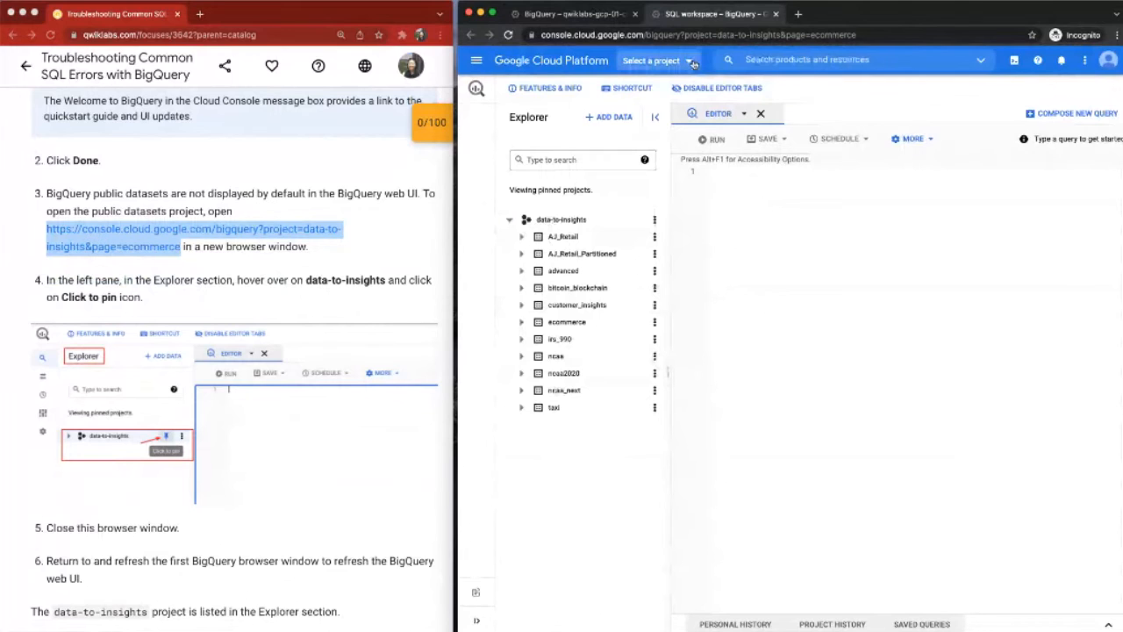
click(566, 17)
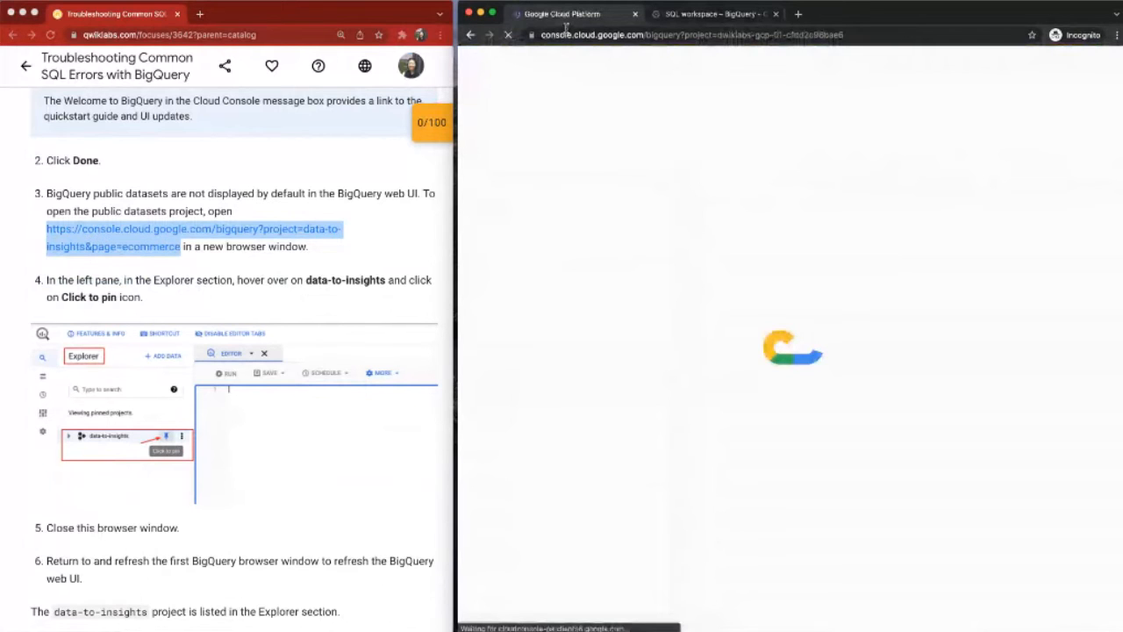
Step: Pin the data-to-insights project, close its tab, and refresh the first BigQuery page
mouse_move(514, 254)
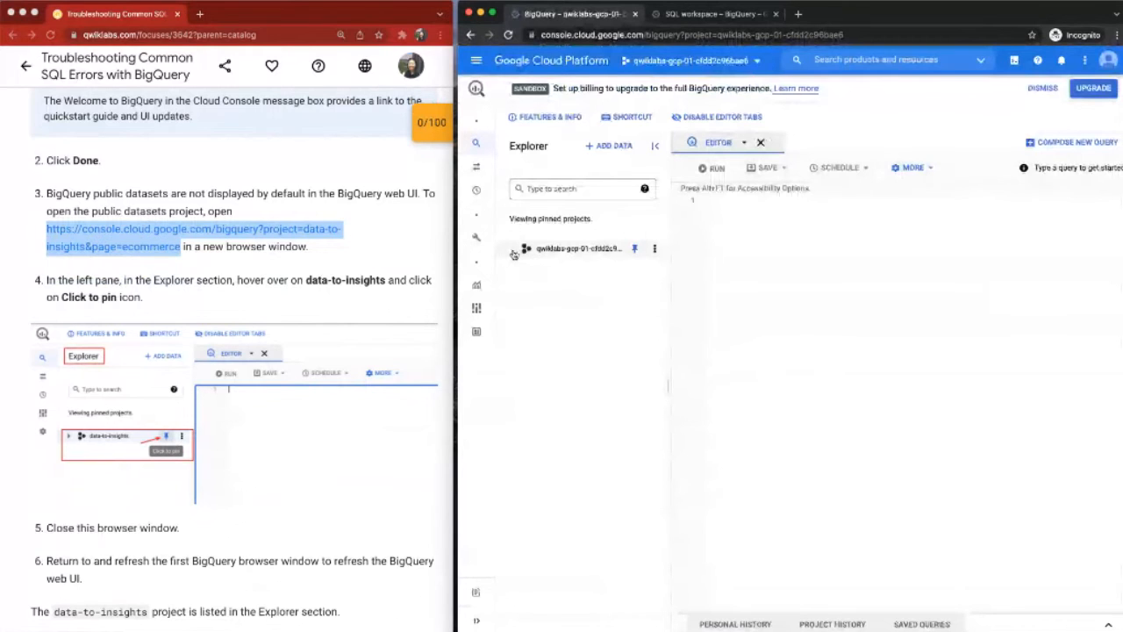
scroll(193, 115, down, 3)
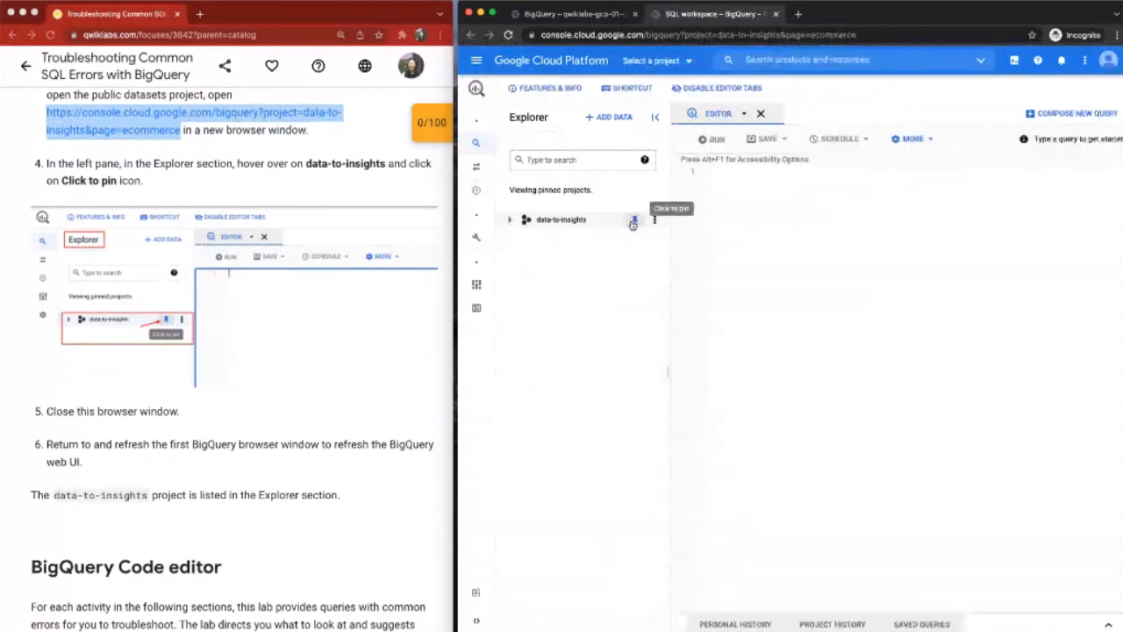
click(634, 221)
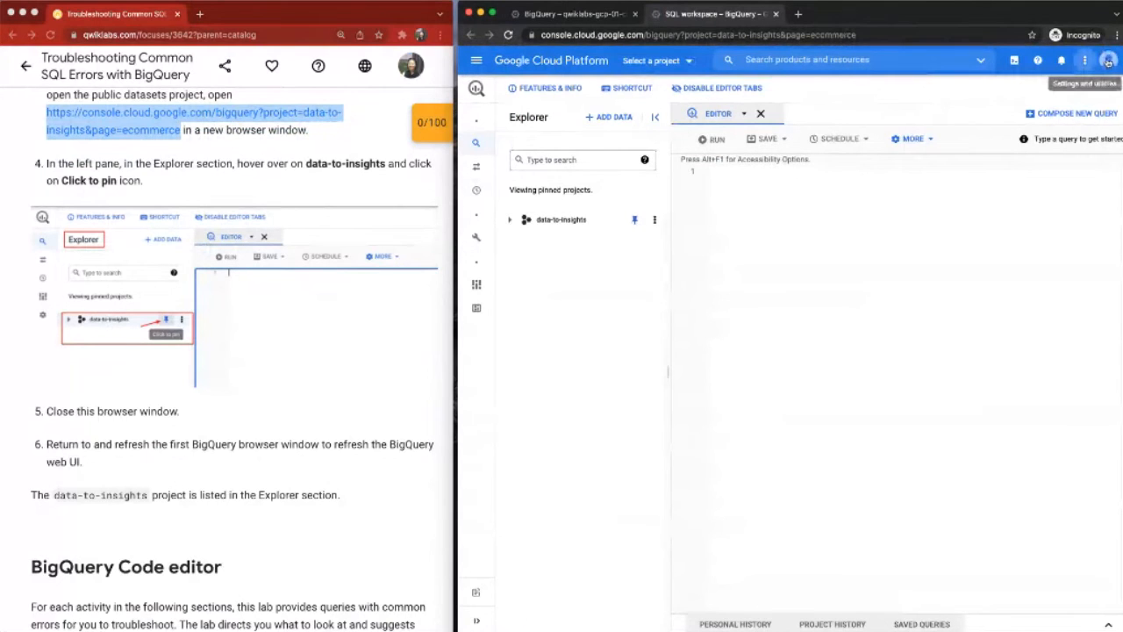
click(776, 14)
click(509, 35)
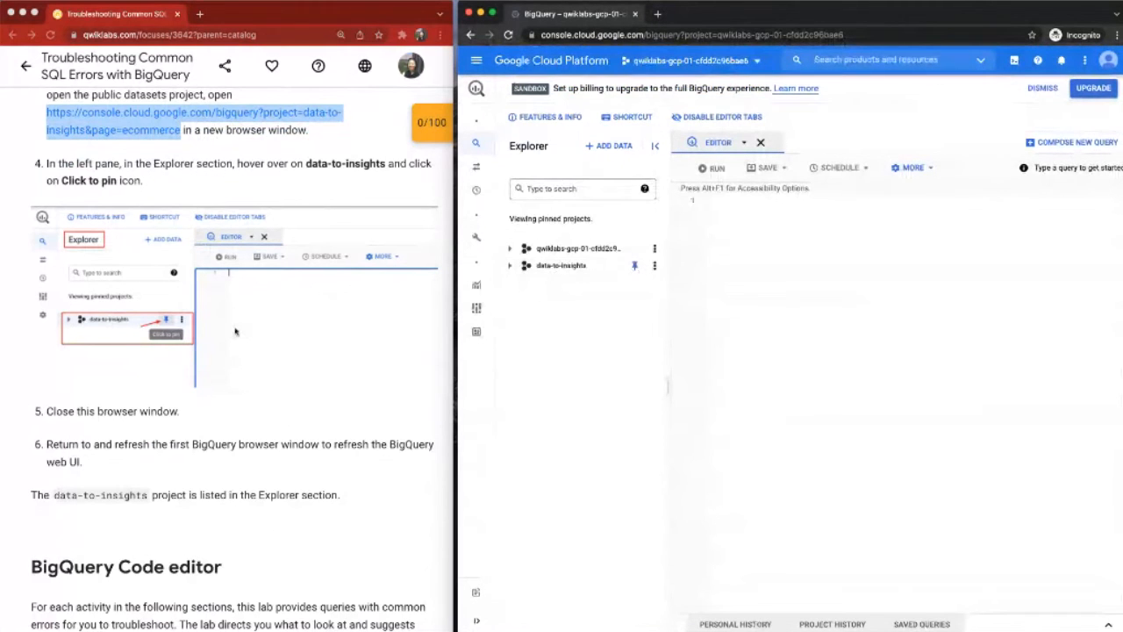
Step: Examine the datasets under the data-to-insights project alongside the lab instructions, and collapse the project again
scroll(235, 332, down, 1)
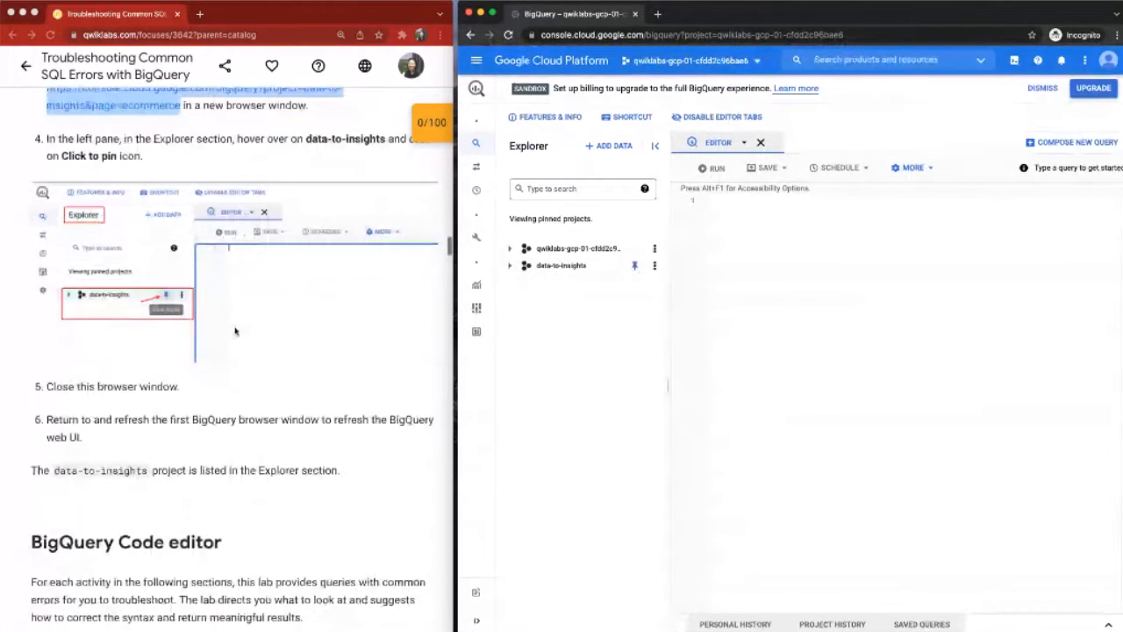
scroll(235, 332, down, 1)
scroll(235, 331, down, 1)
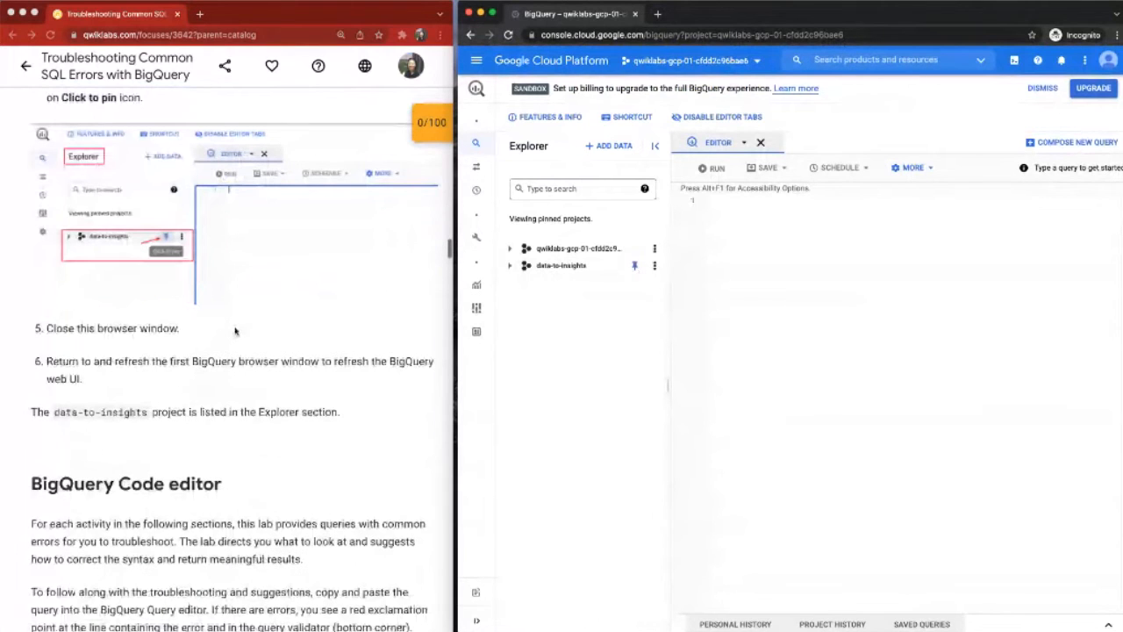
scroll(235, 331, down, 1)
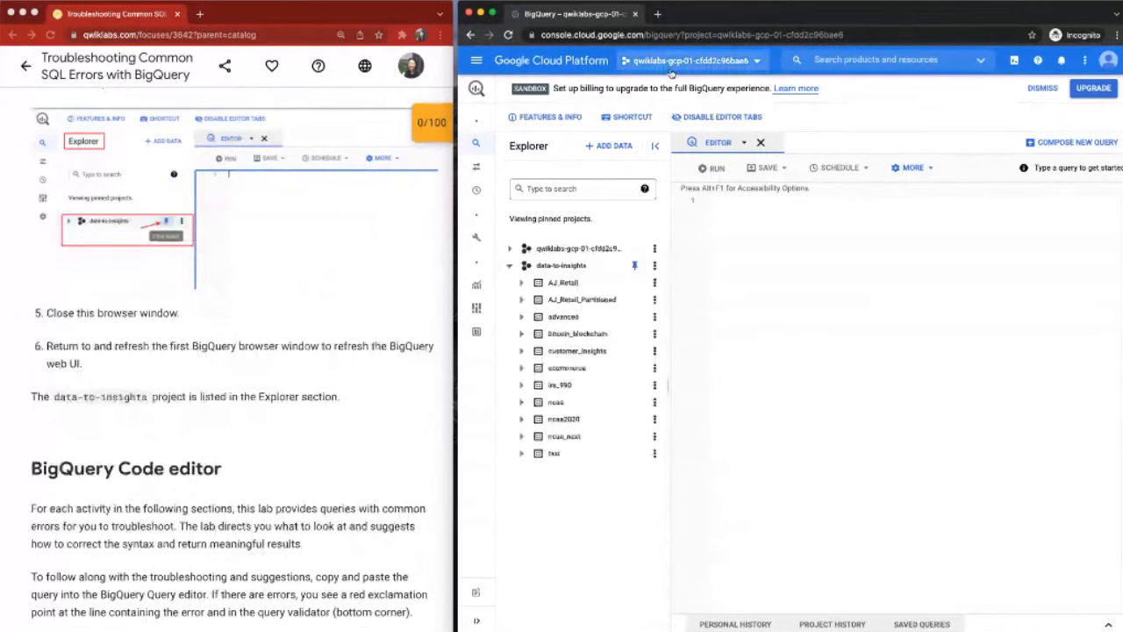
scroll(332, 270, down, 3)
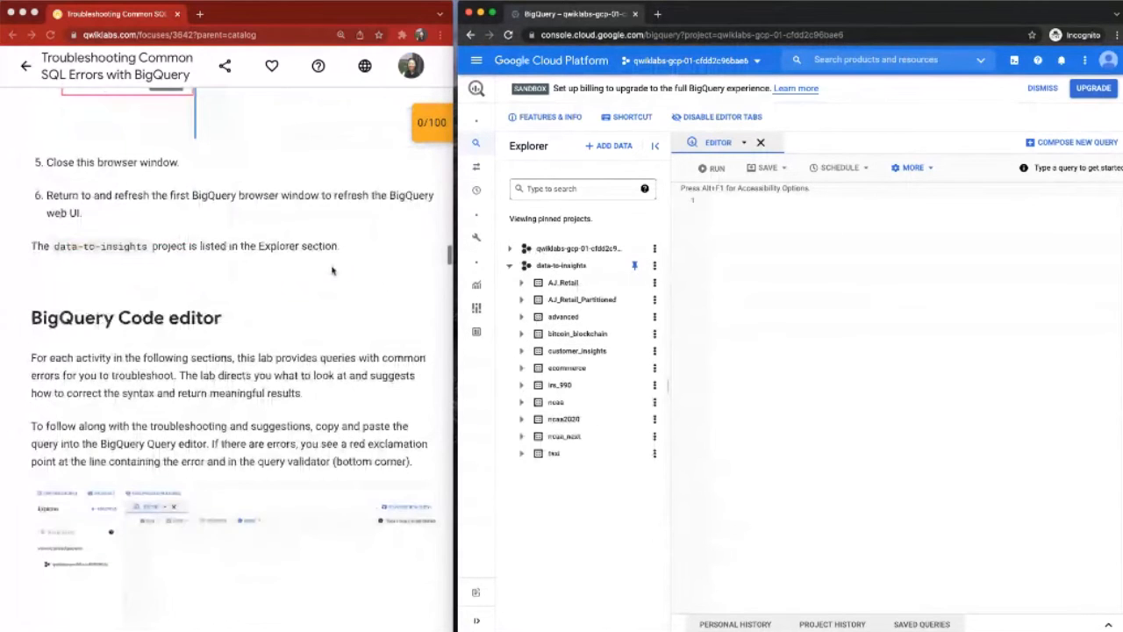
mouse_move(506, 273)
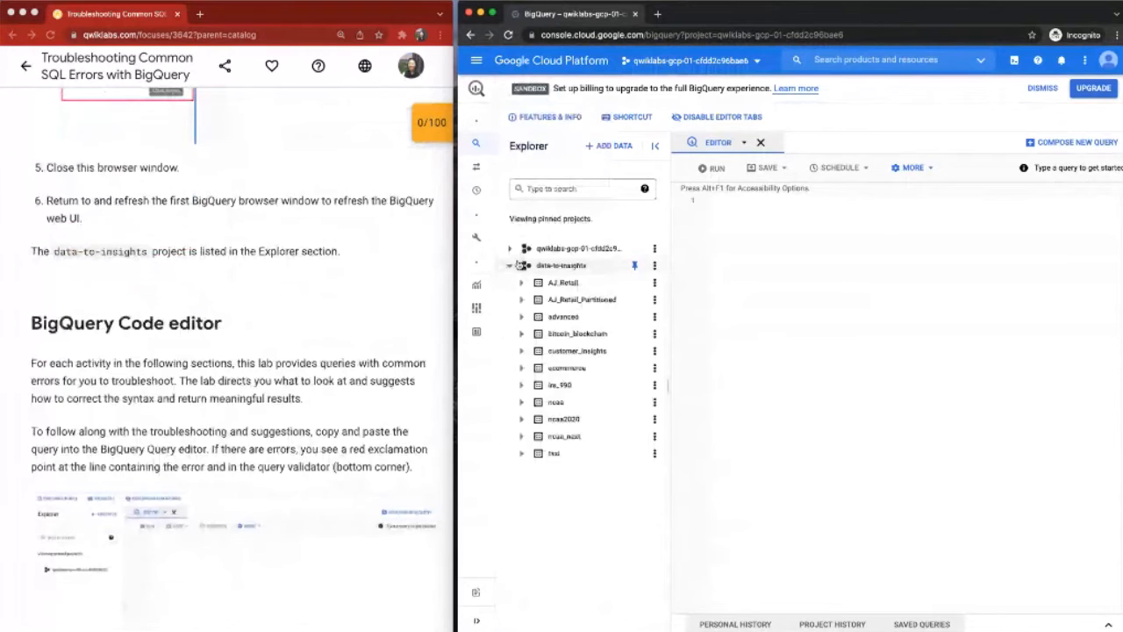
click(511, 265)
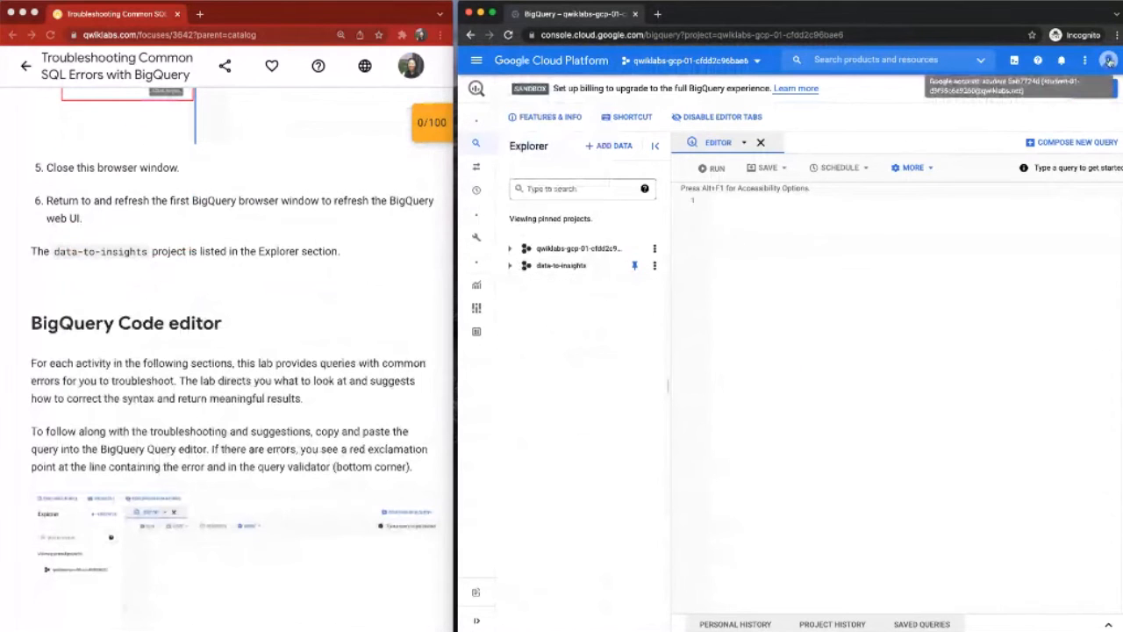
Step: Read the lab's BigQuery Code editor section through to the first query on query validator, alias and comma errors
scroll(304, 299, down, 1)
scroll(303, 300, down, 3)
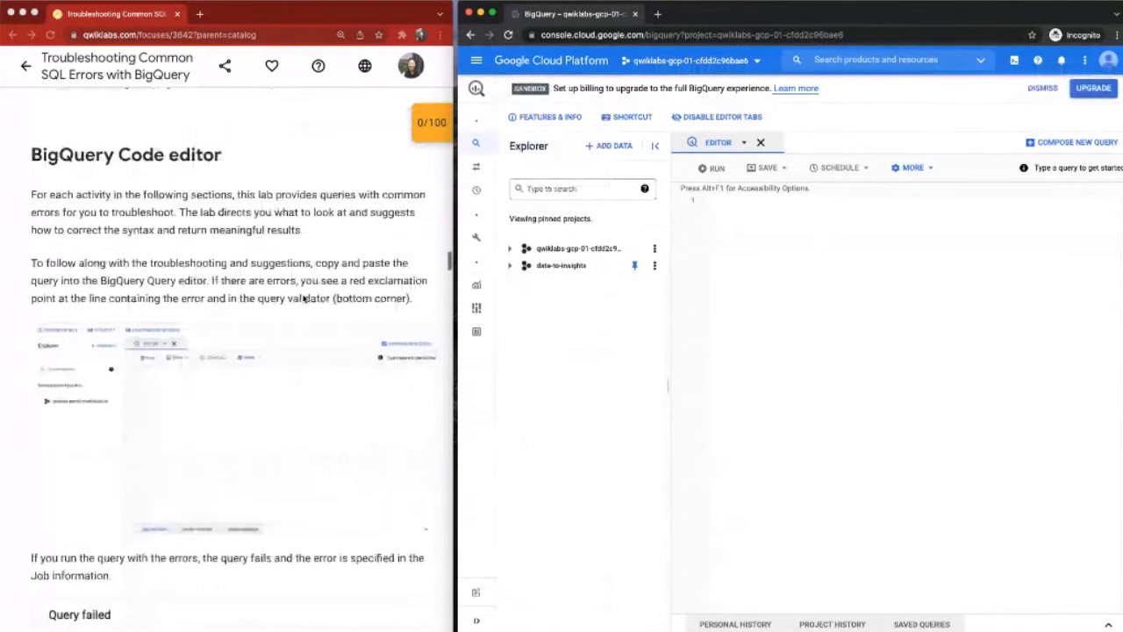
scroll(304, 299, down, 1)
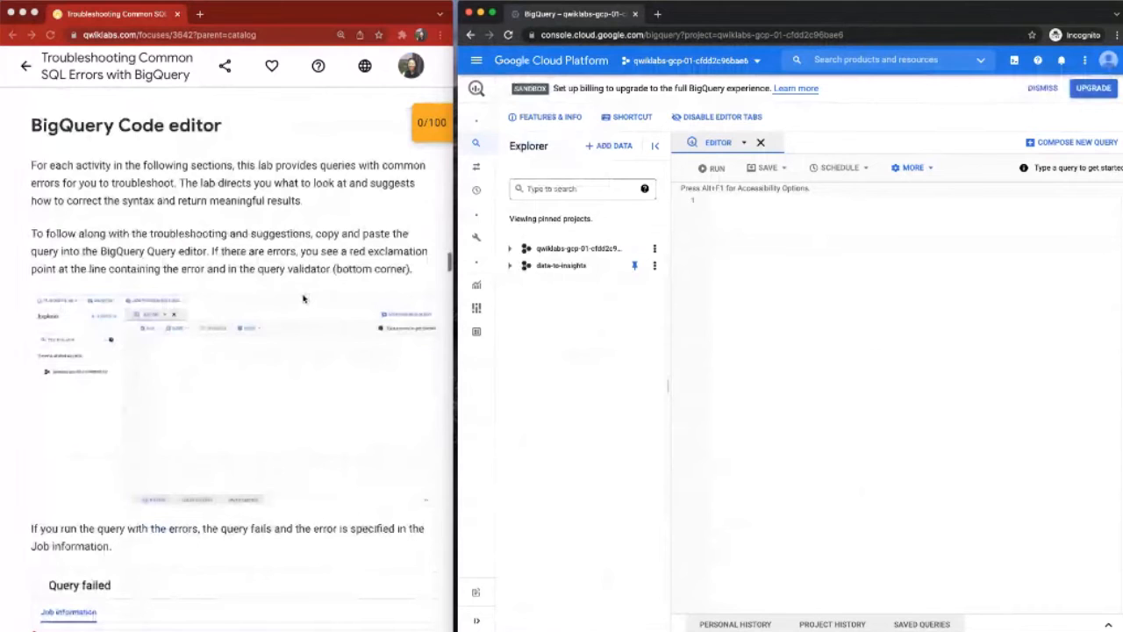
scroll(304, 300, down, 1)
scroll(304, 299, down, 4)
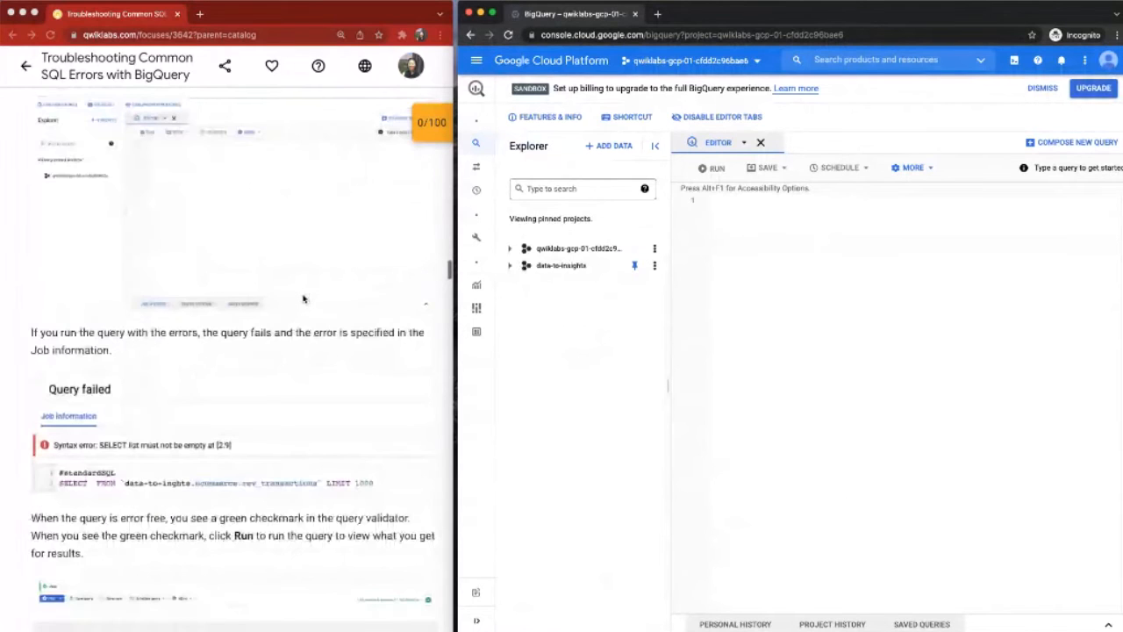
scroll(304, 299, down, 1)
scroll(304, 299, up, 2)
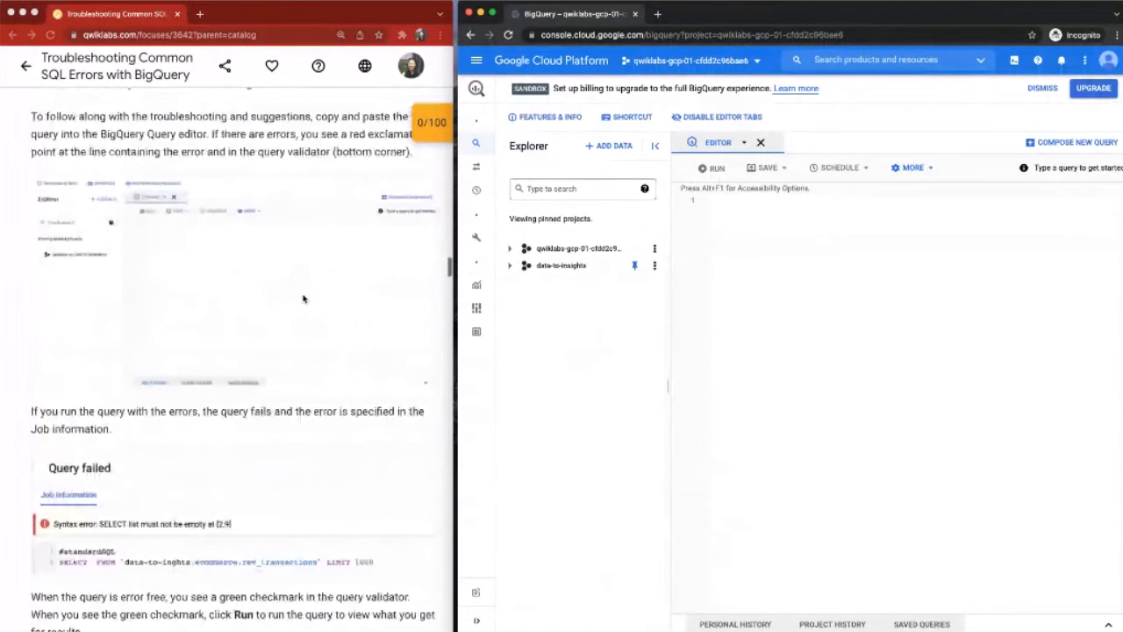
scroll(303, 299, down, 10)
scroll(304, 300, down, 1)
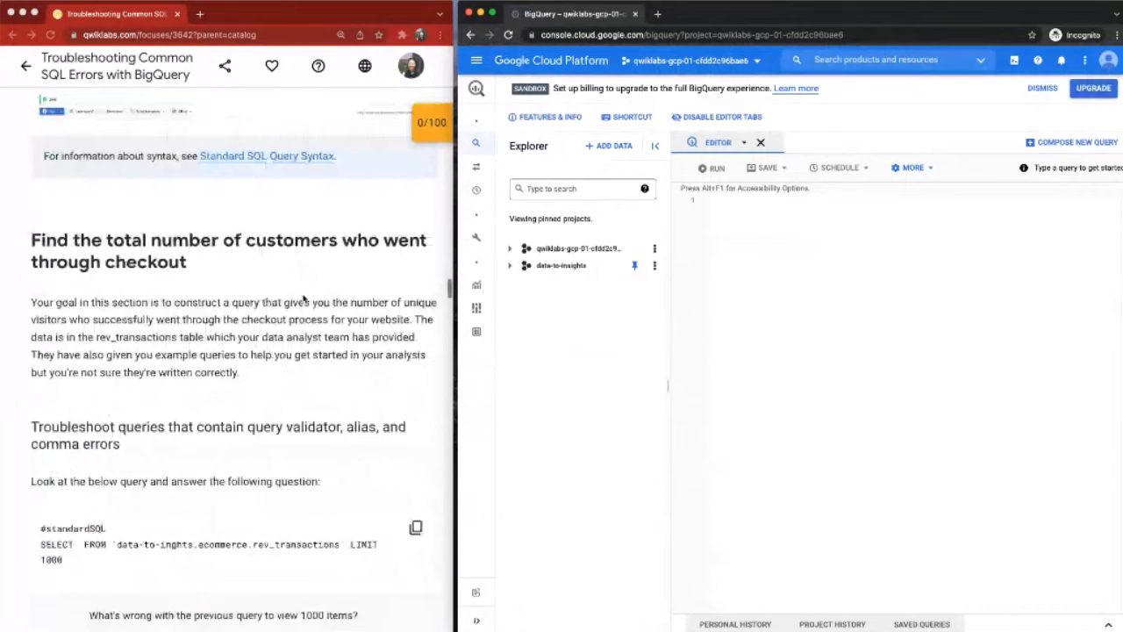
scroll(304, 300, down, 3)
scroll(303, 299, down, 3)
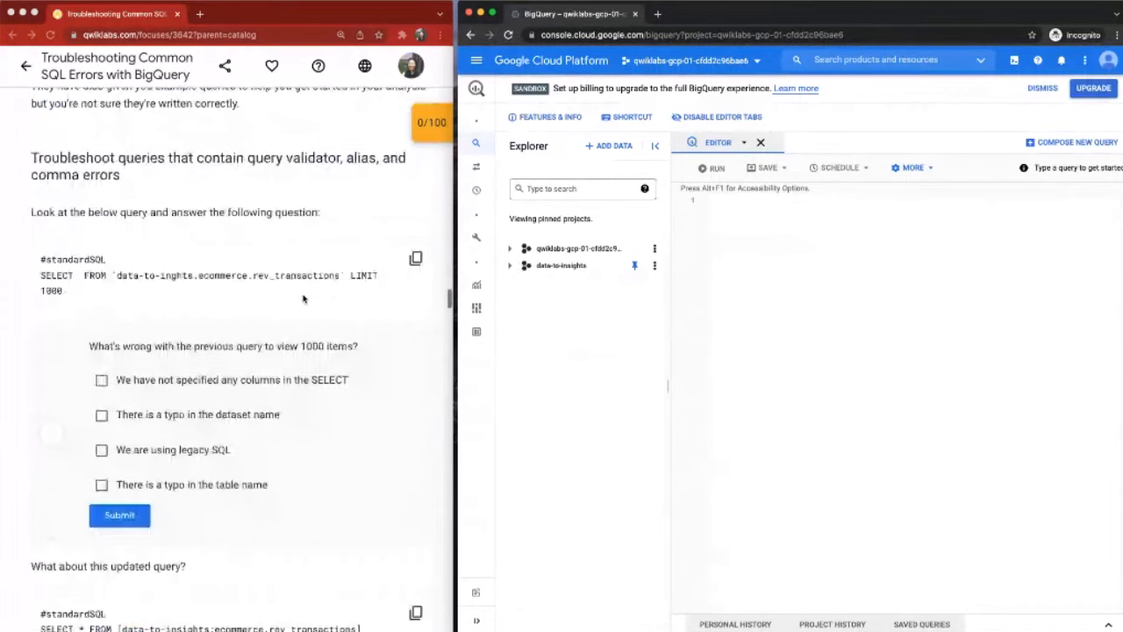
scroll(307, 298, down, 1)
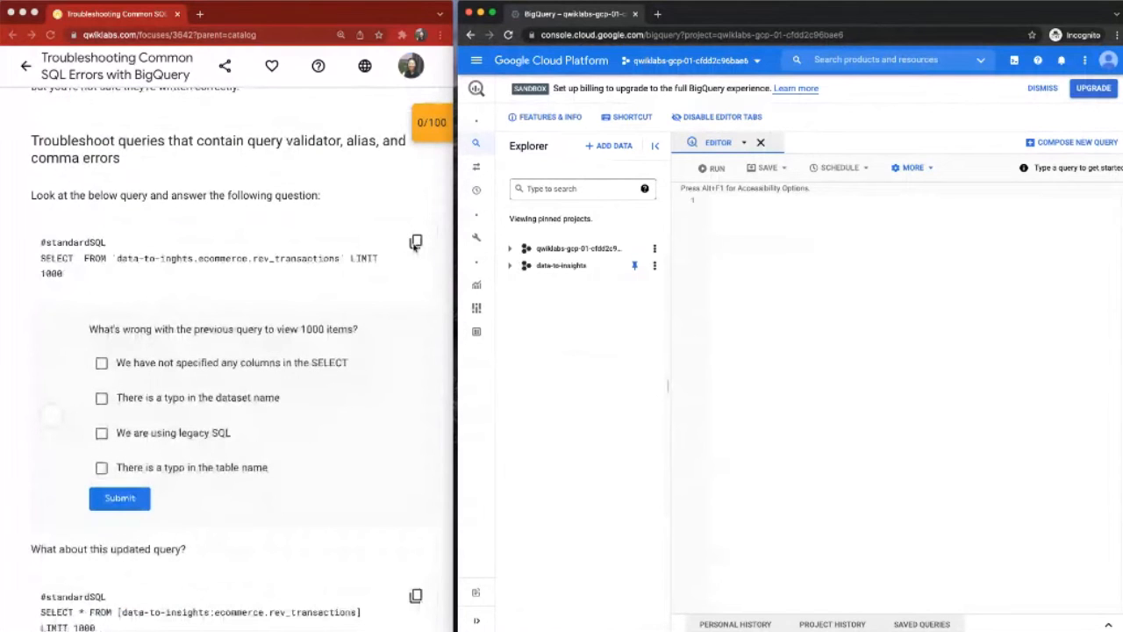
Step: Copy the lab's first query, SELECT FROM `data-to-inghts.ecommerce.rev_transactions` LIMIT 1000, into the query editor
click(416, 244)
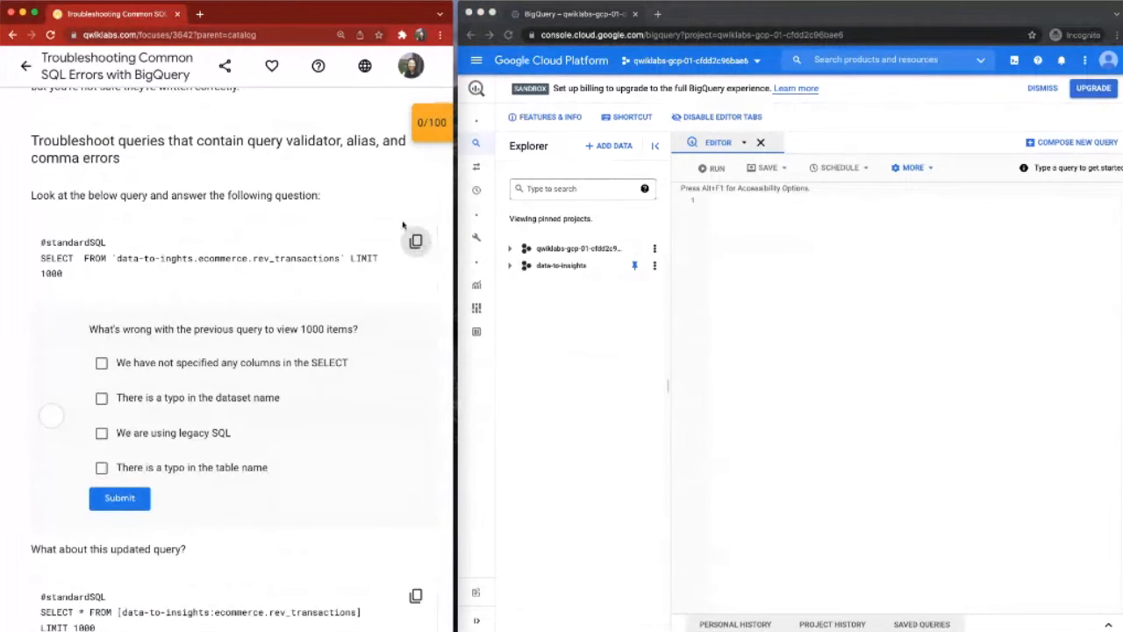
scroll(416, 243, down, 1)
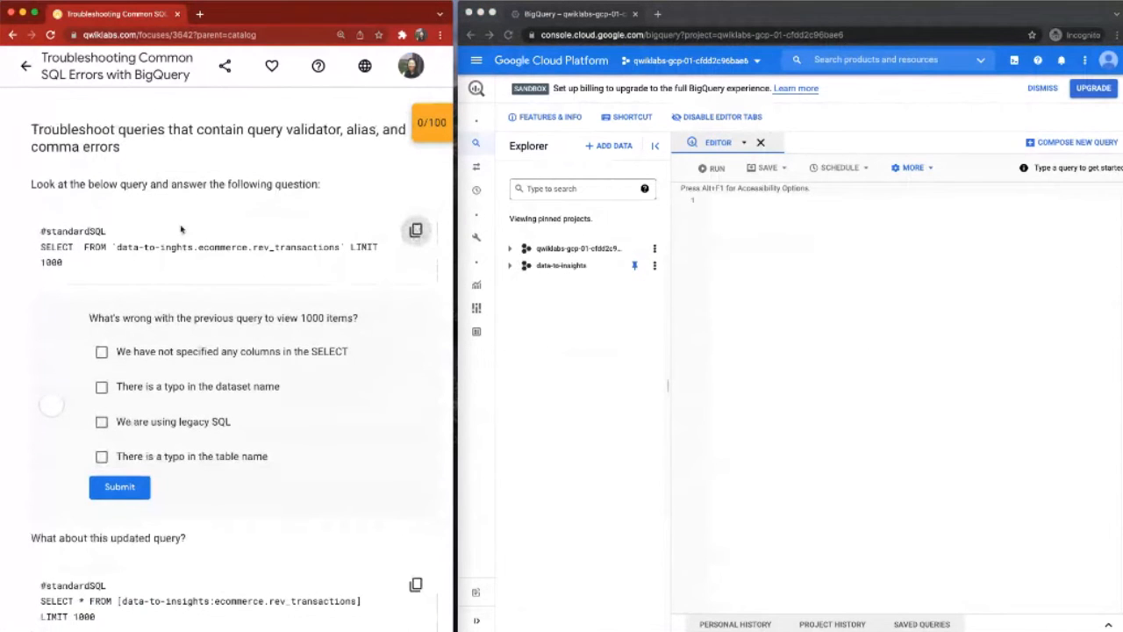
drag(39, 230, 109, 275)
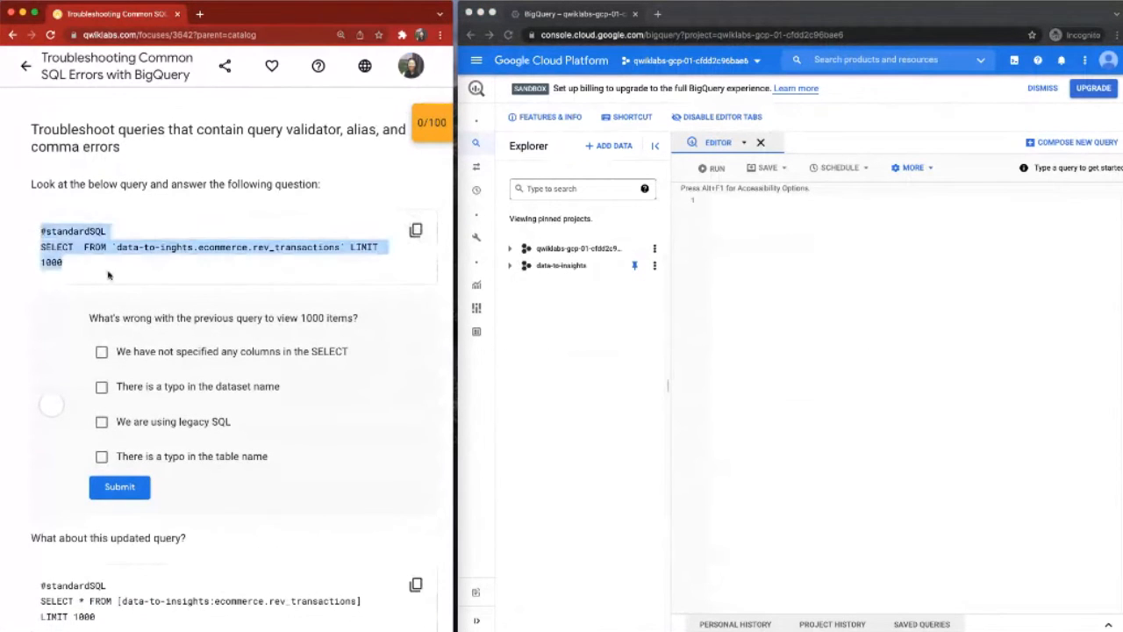
click(109, 276)
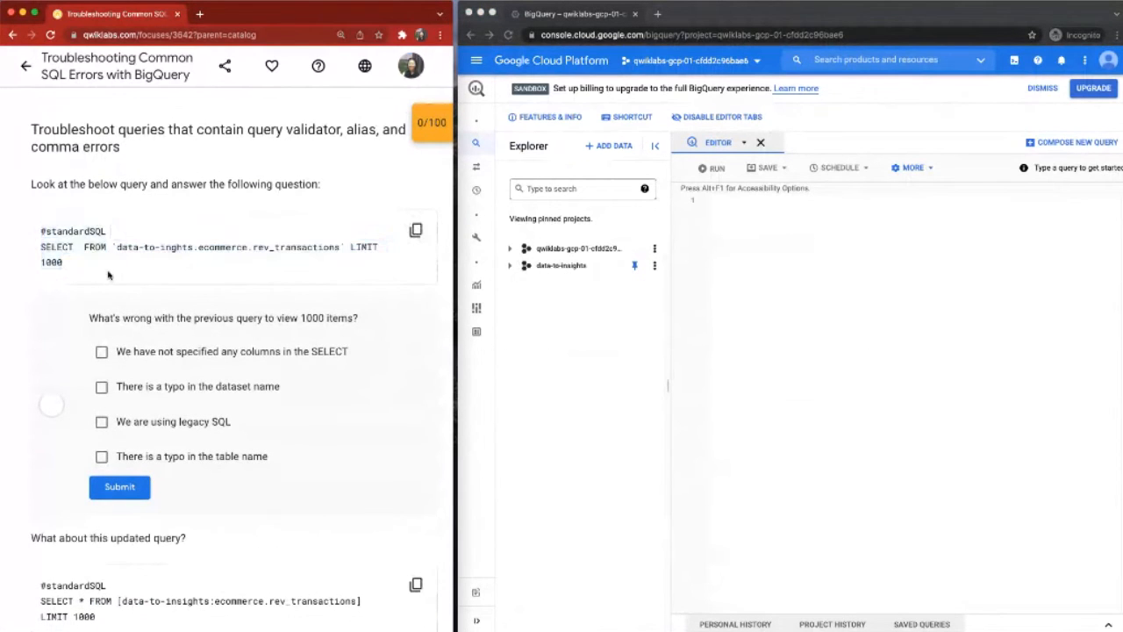
click(416, 231)
click(747, 229)
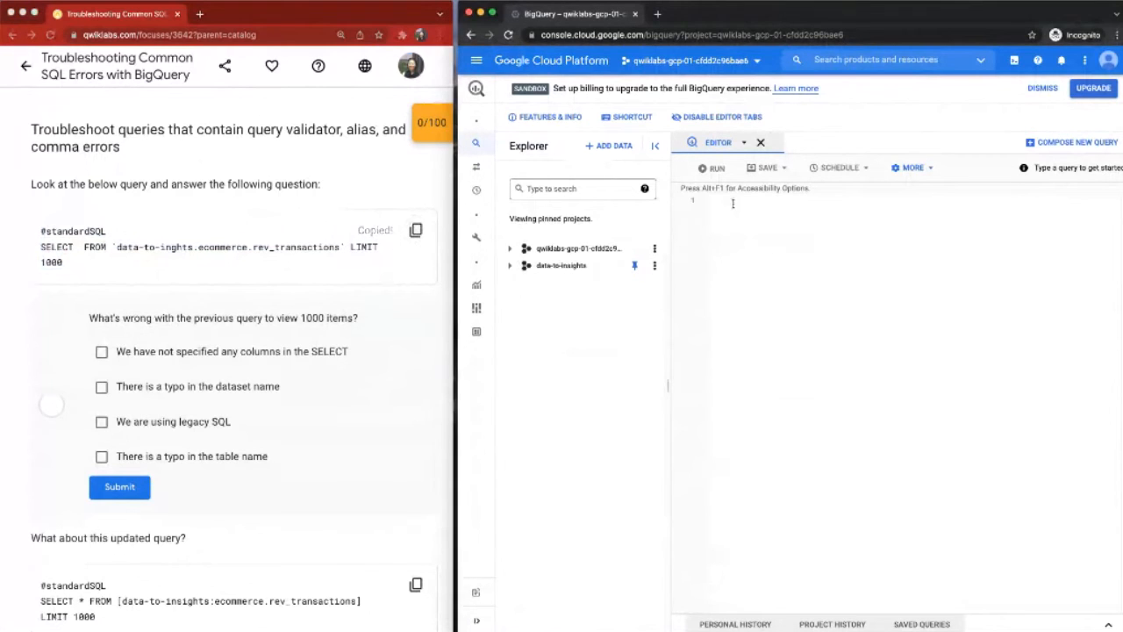
key(super+v)
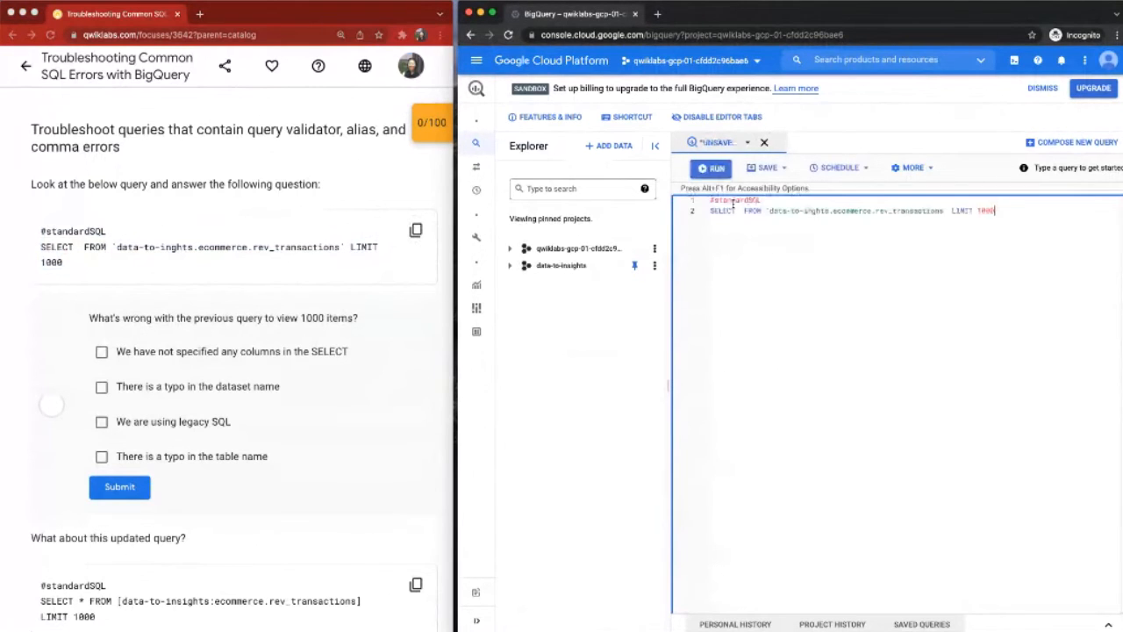
Step: Change the query's ending to LIMIT 10; and run it, closing the error dialog
key(BackSpace)
key(BackSpace)
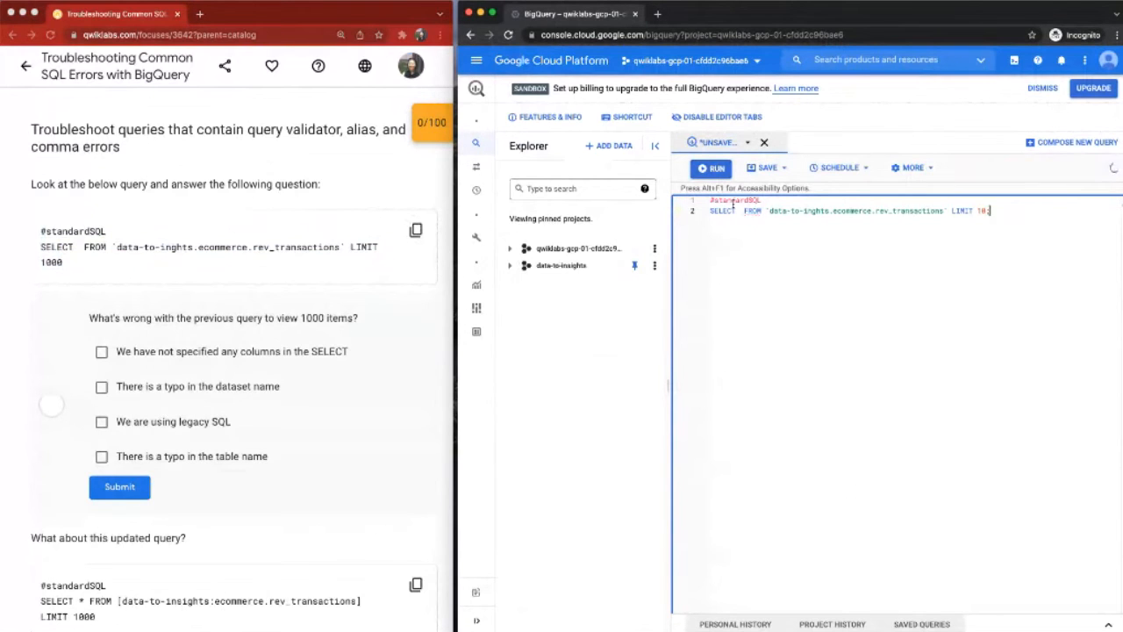
key(super+a)
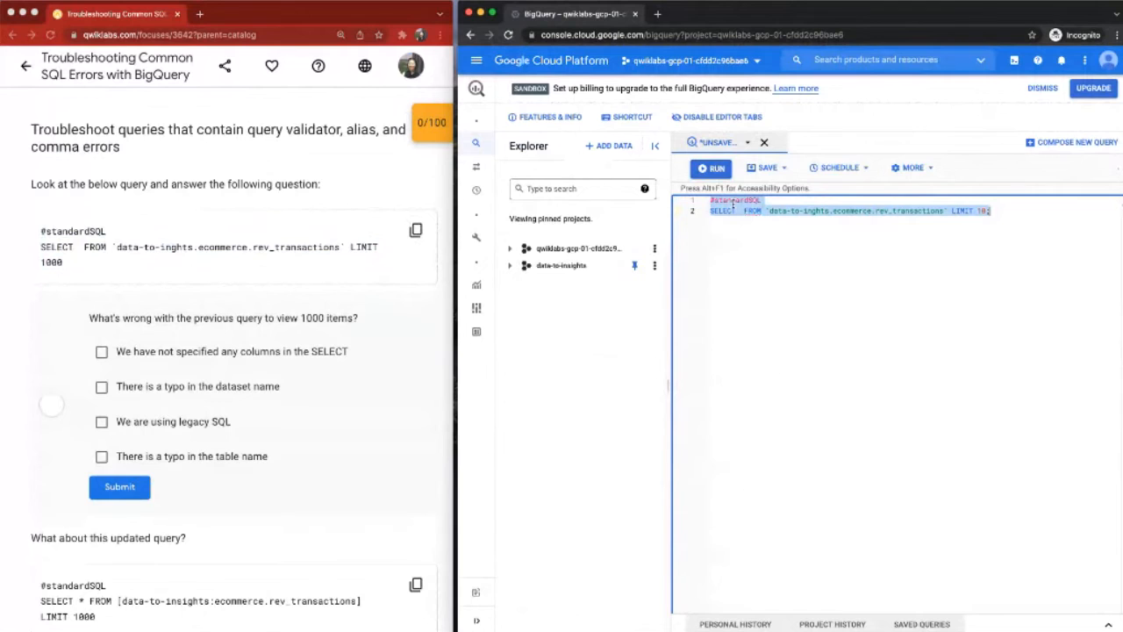
key(super+Return)
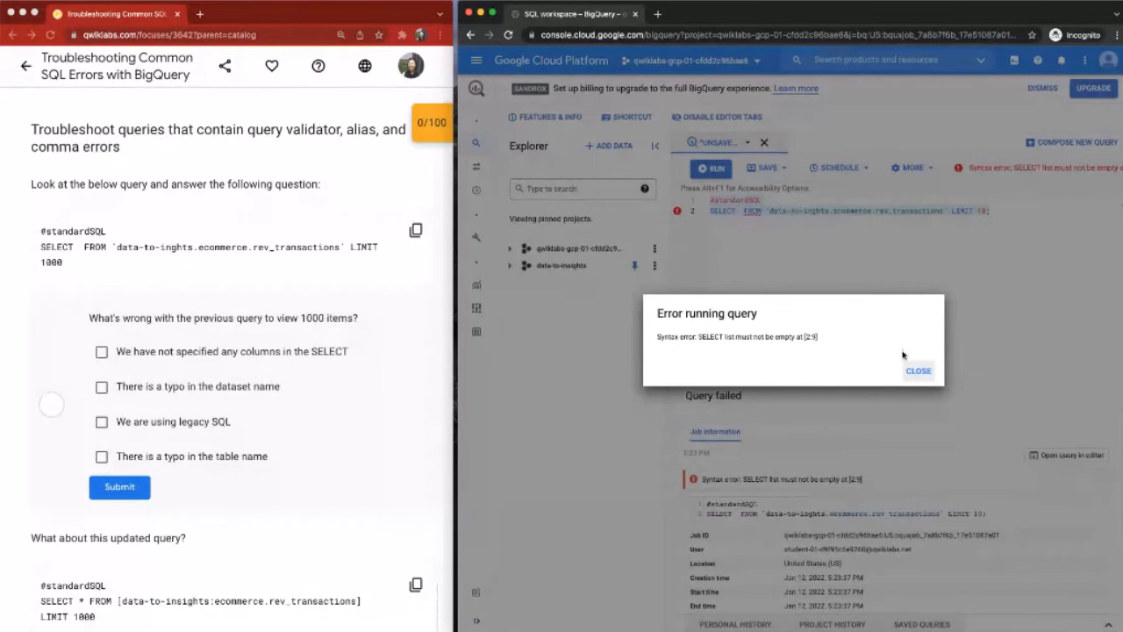
click(919, 372)
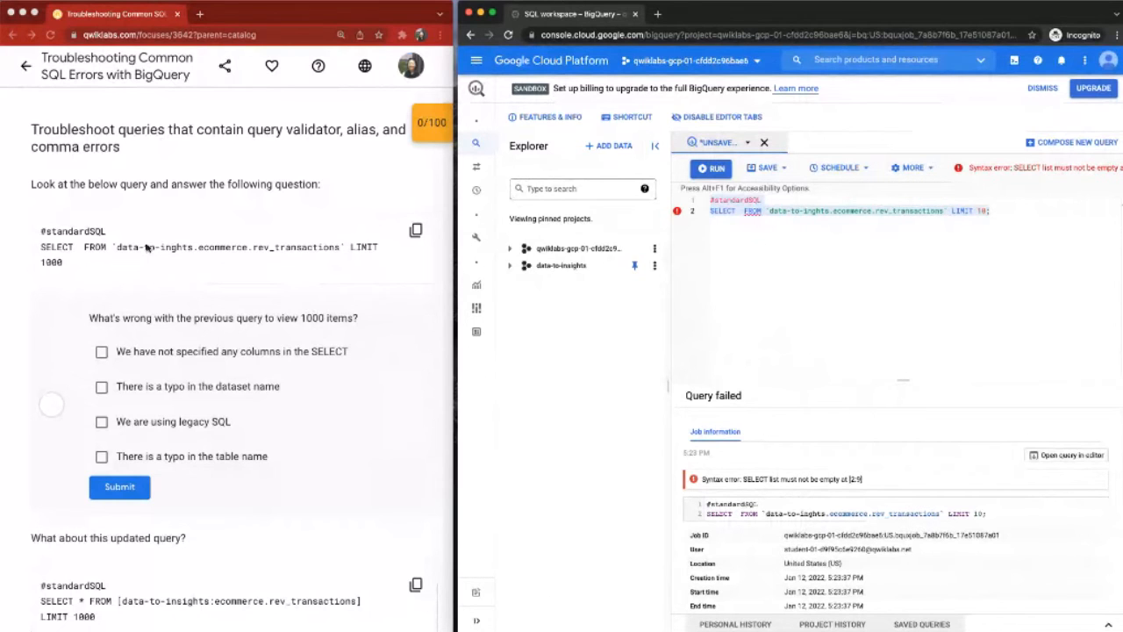
Step: Inspect the gap after SELECT in the lab's query and select the answer "We have not specified any columns in the SELECT"
scroll(141, 259, down, 1)
scroll(139, 256, down, 2)
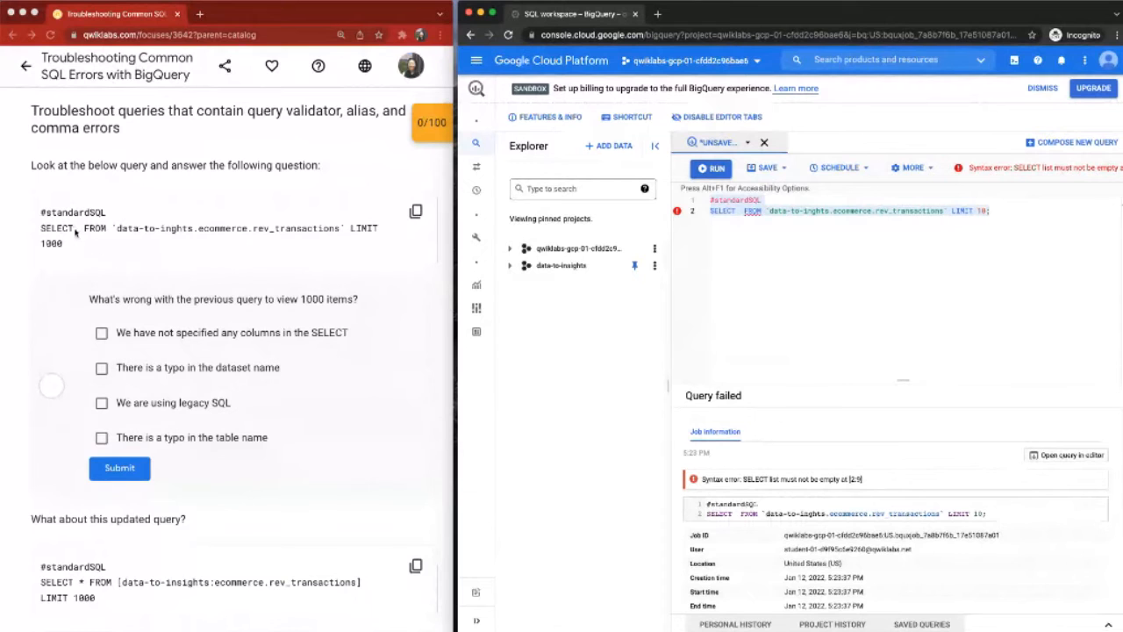
click(416, 212)
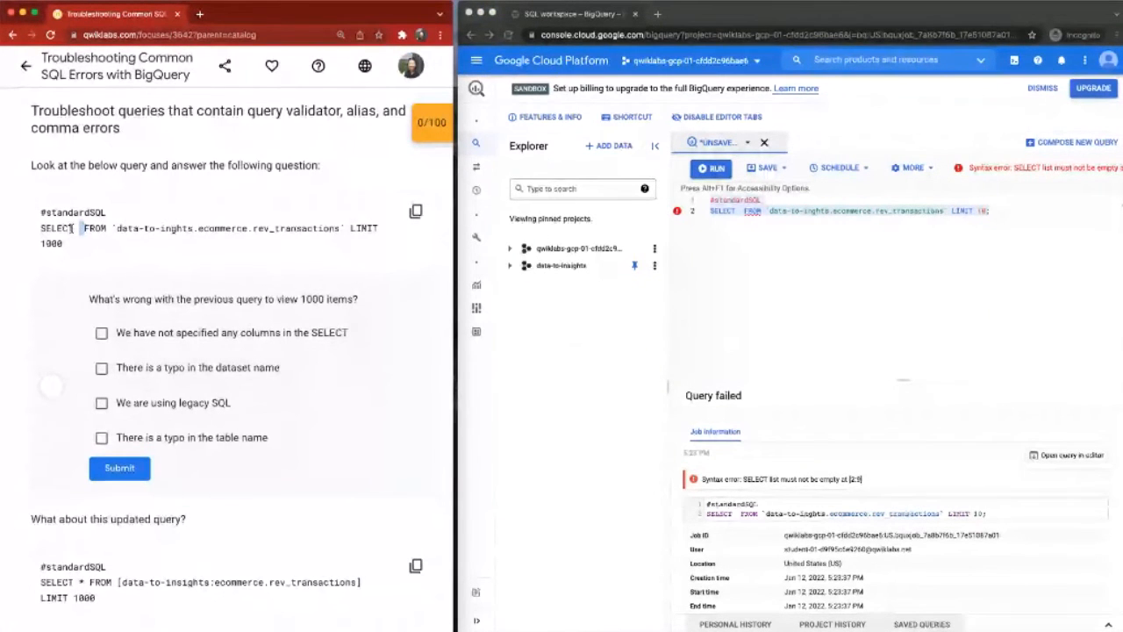
double_click(74, 228)
click(75, 228)
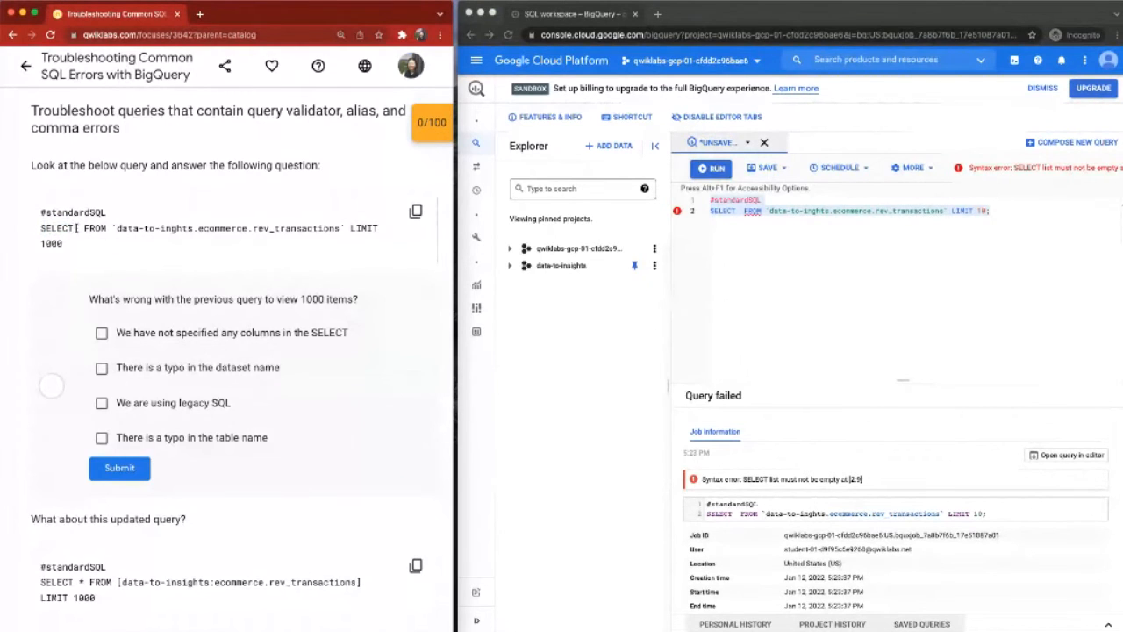
drag(74, 228, 83, 228)
click(102, 334)
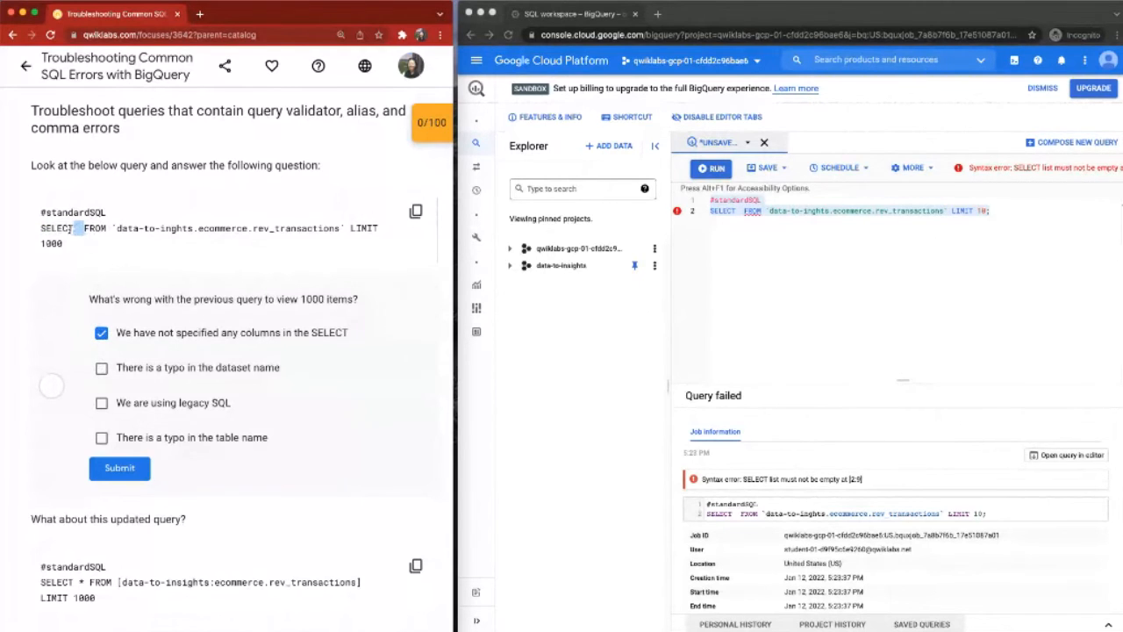
Step: Check the name data-to-inghts in the query, select the answer "There is a typo in the dataset name", and submit the quiz question
drag(111, 228, 192, 230)
click(194, 227)
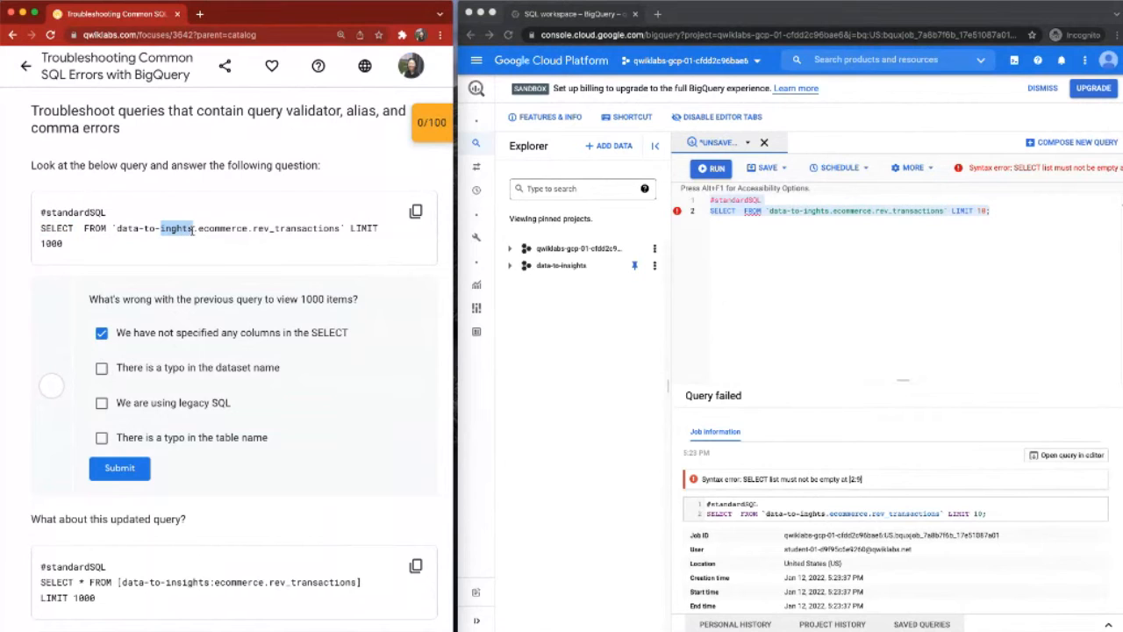
click(193, 228)
drag(160, 228, 194, 229)
click(102, 369)
click(818, 210)
key(super+a)
click(818, 211)
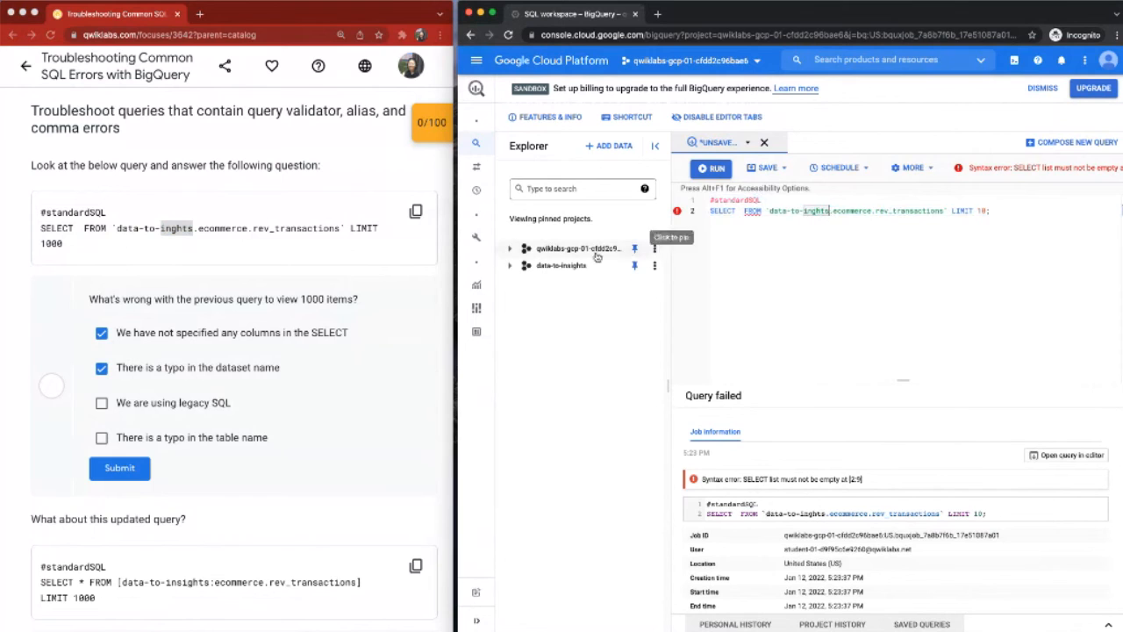
click(129, 471)
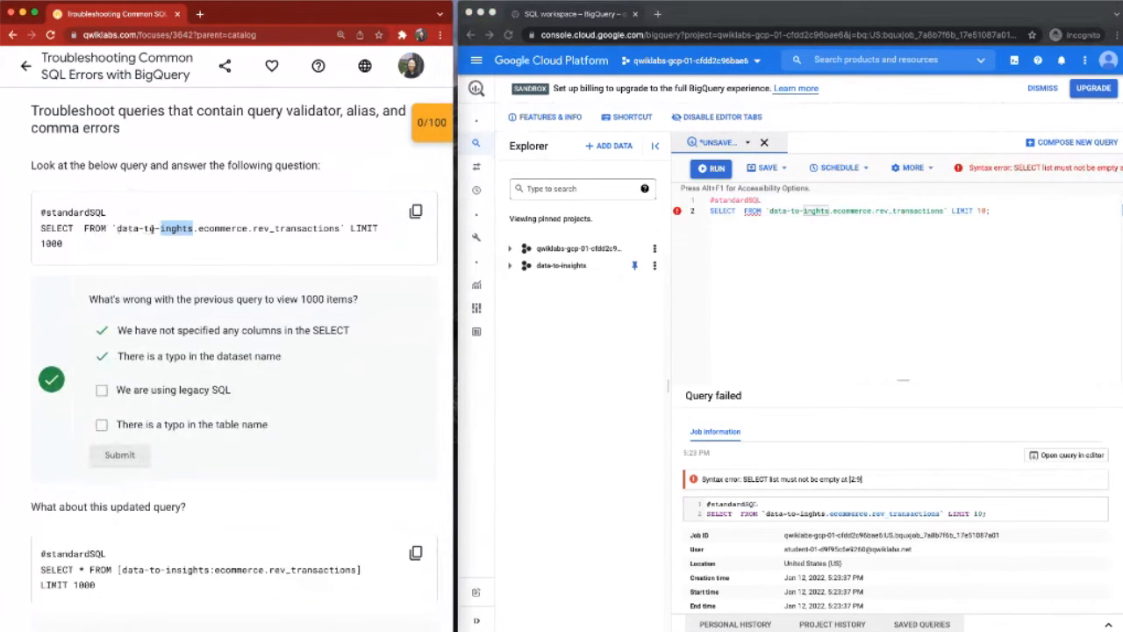
click(155, 230)
drag(118, 228, 195, 229)
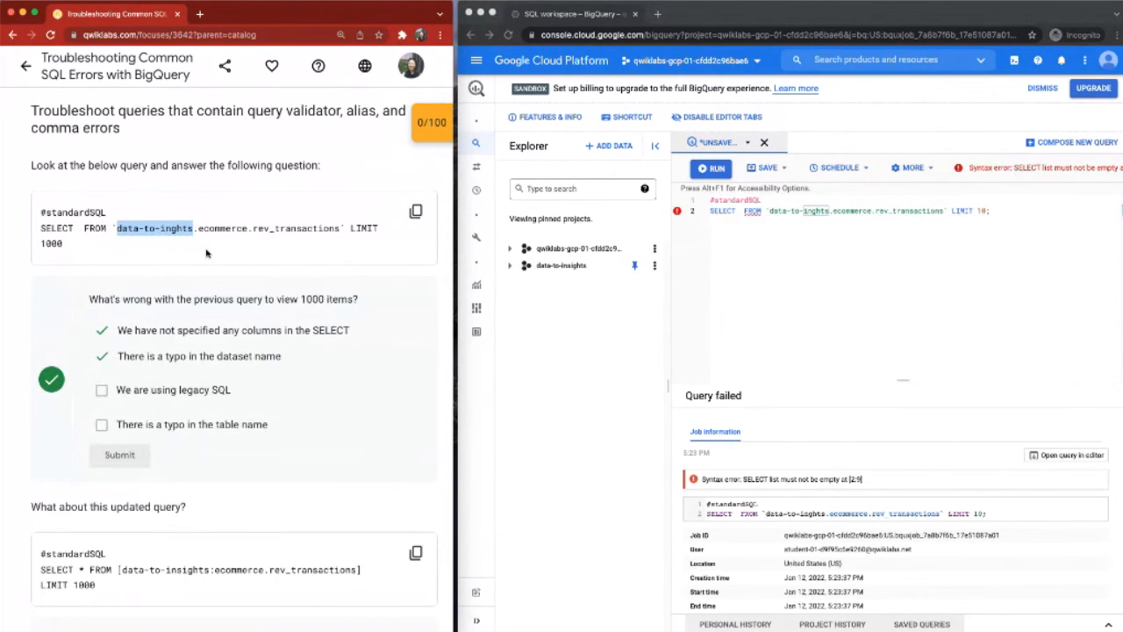
Step: Compare the updated query's [data-to-insights:ecommerce.rev_transactions] notation with the first query, select the answer "We are using legacy SQL" and submit it
scroll(206, 253, down, 1)
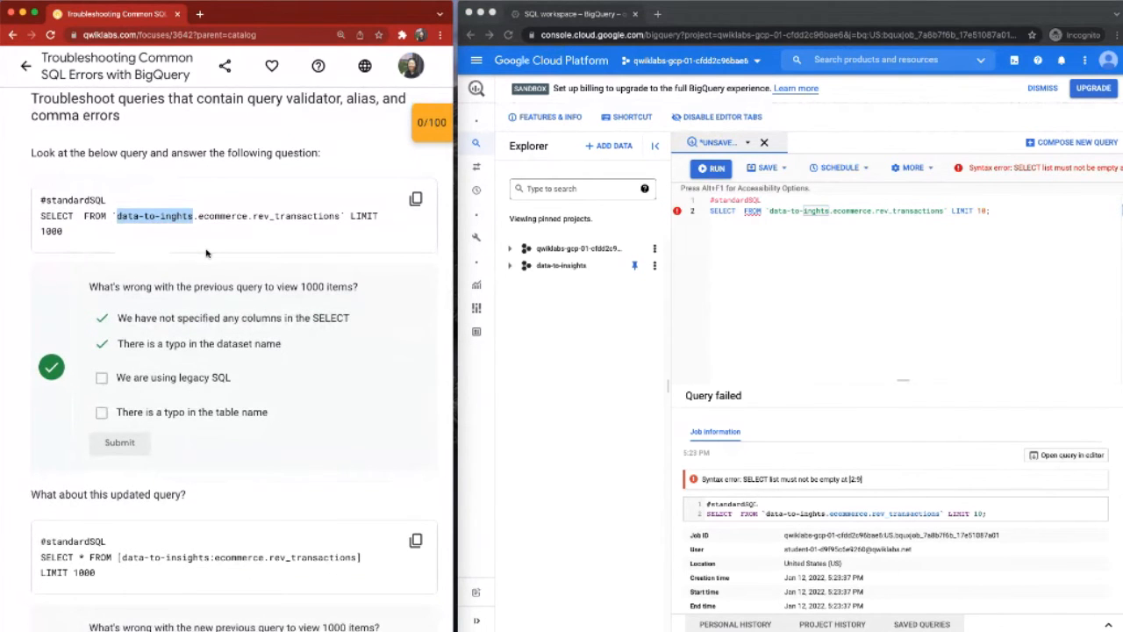
scroll(207, 253, down, 2)
scroll(206, 249, down, 7)
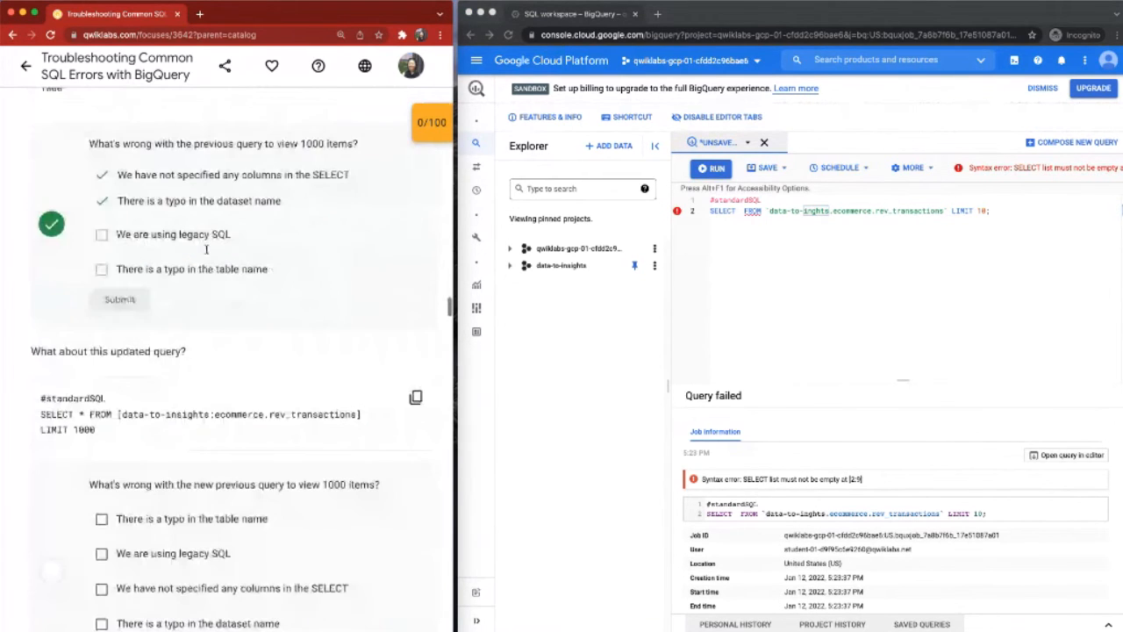
scroll(206, 250, down, 1)
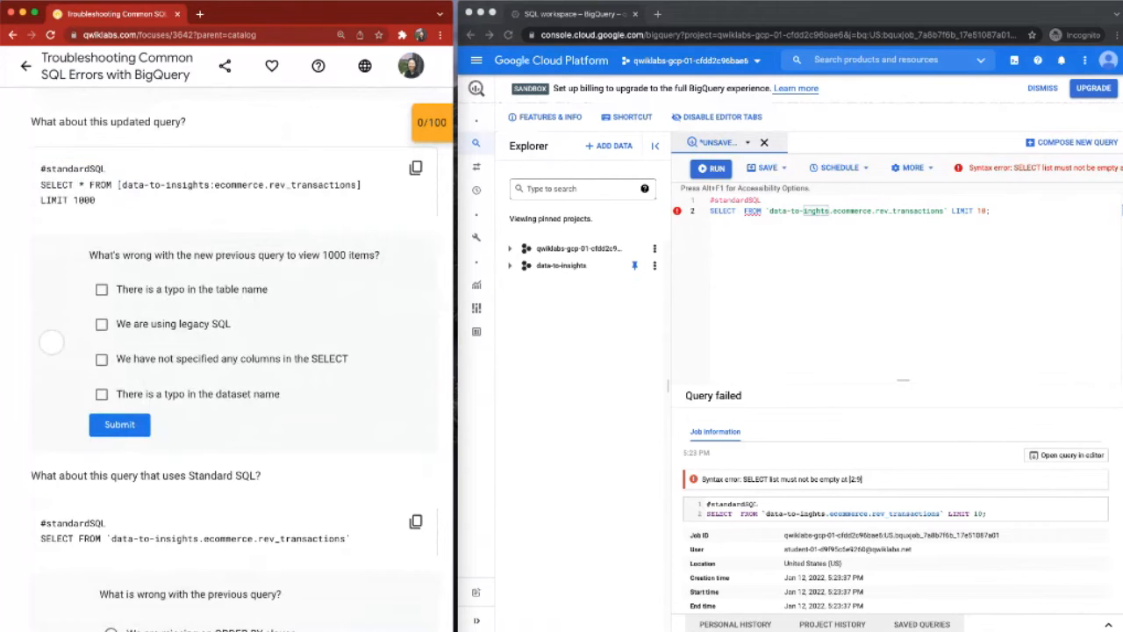
scroll(352, 208, up, 1)
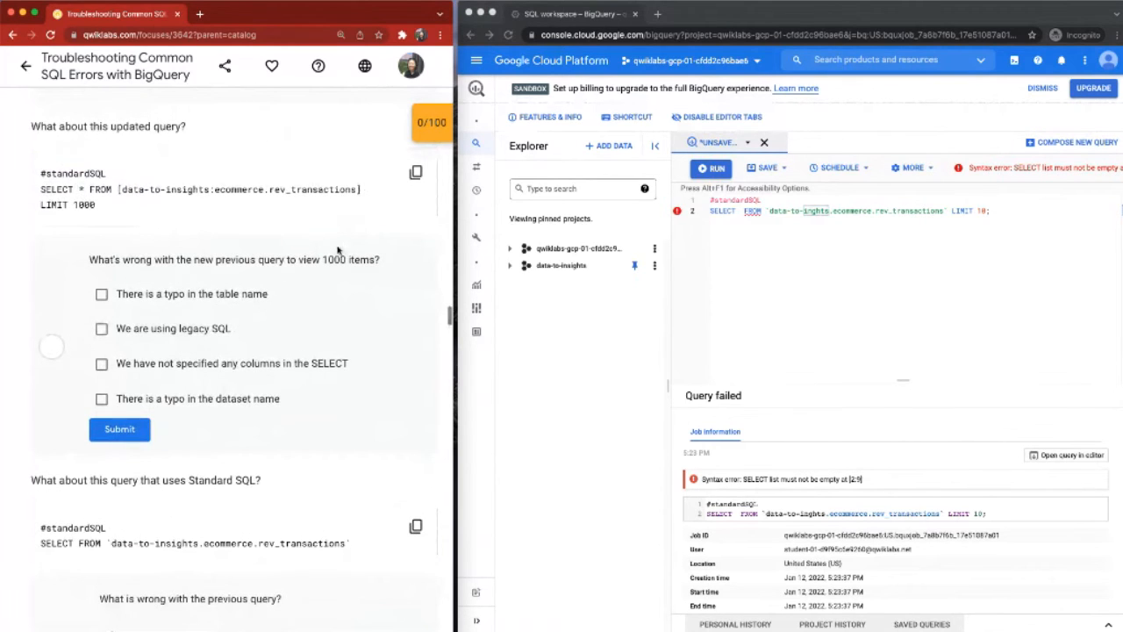
scroll(337, 250, up, 3)
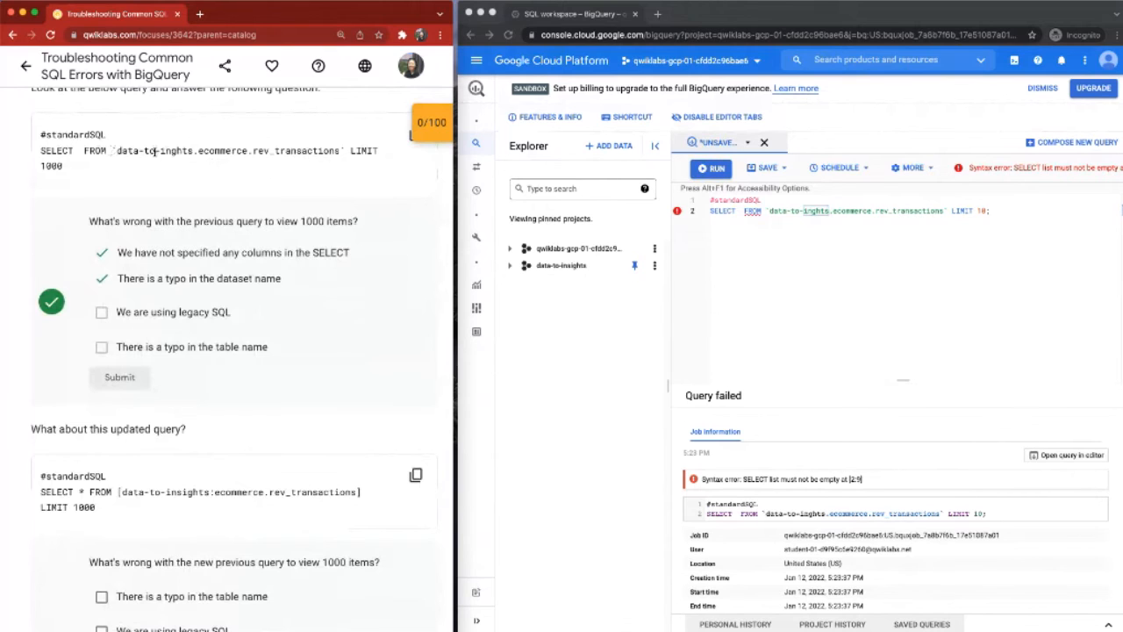
scroll(155, 150, down, 3)
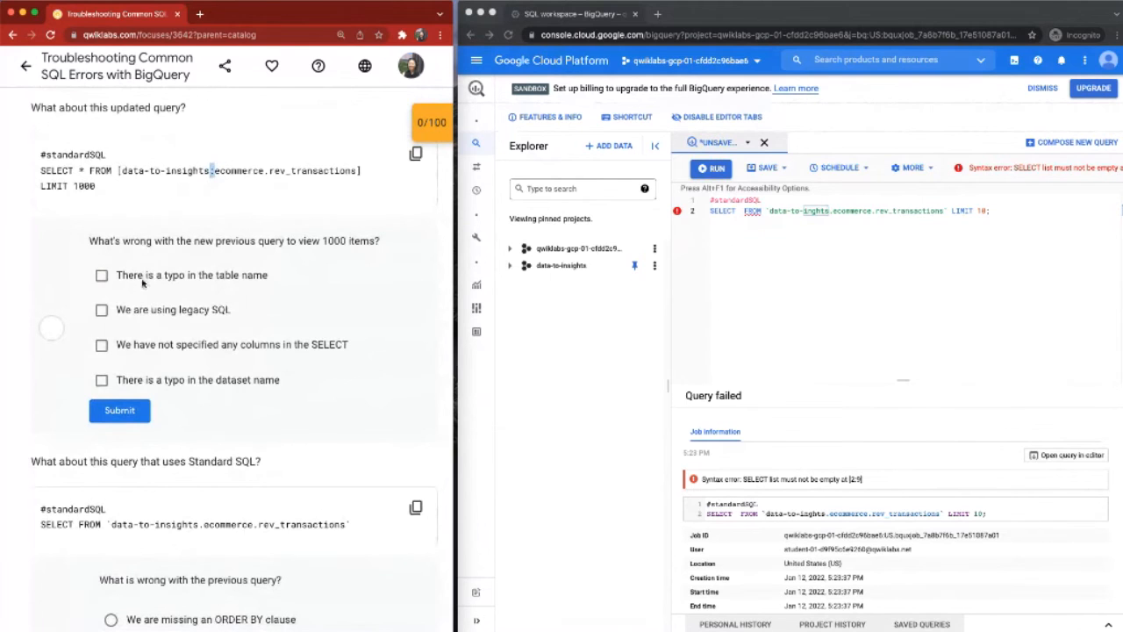
click(102, 310)
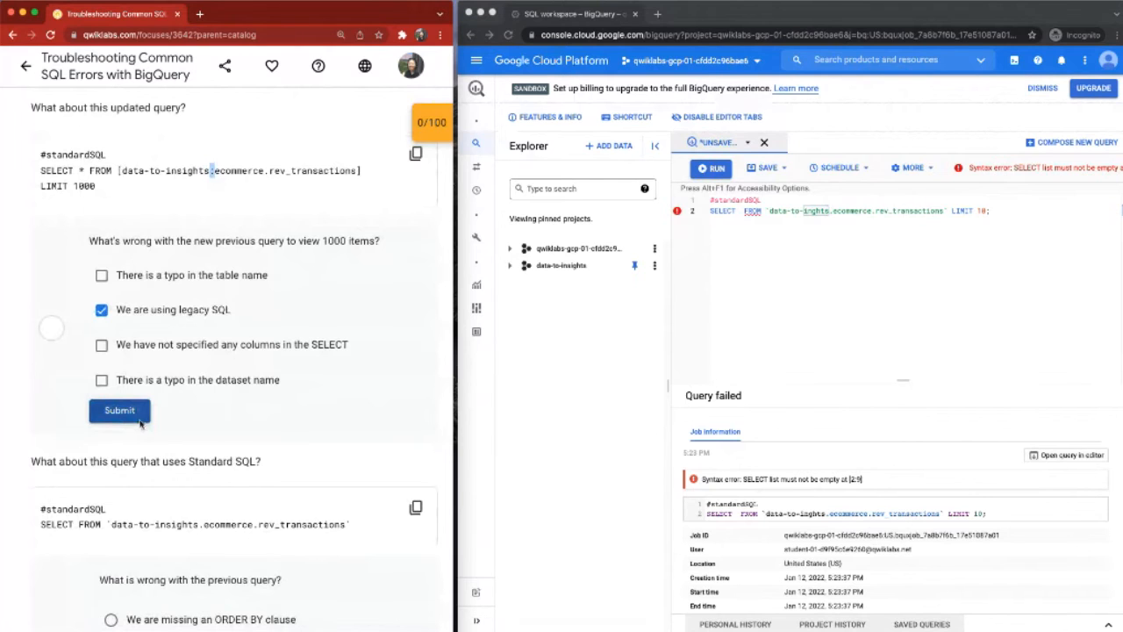
click(140, 422)
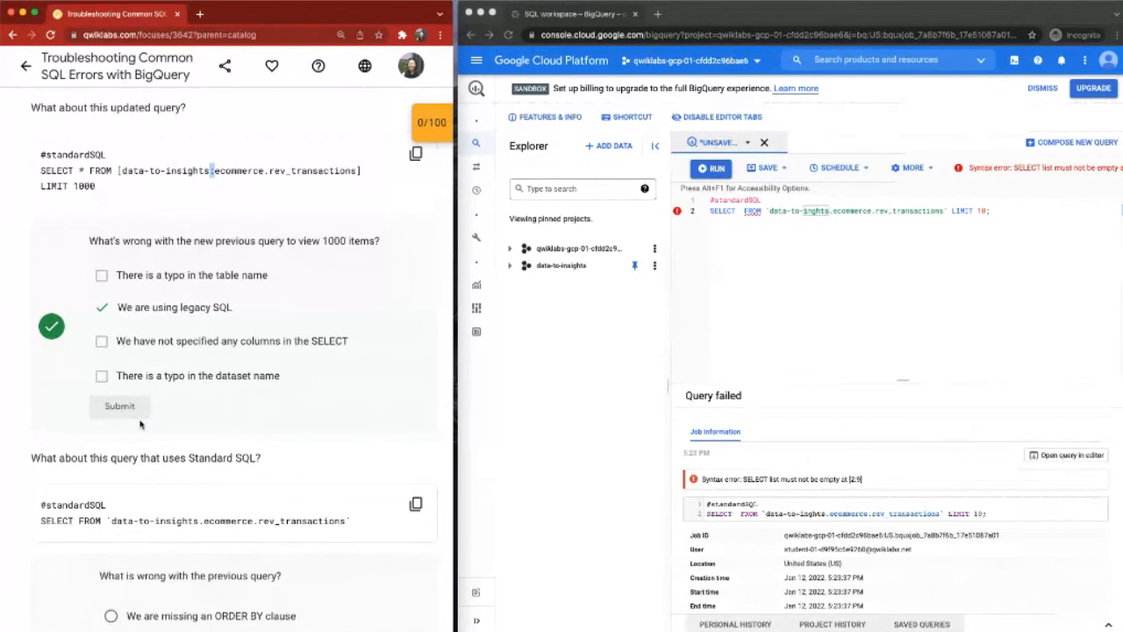
Step: Replace the editor's query with the lab's updated query, SELECT * FROM [data-to-insights:ecommerce.rev_transactions] LIMIT 1000
click(415, 153)
click(784, 265)
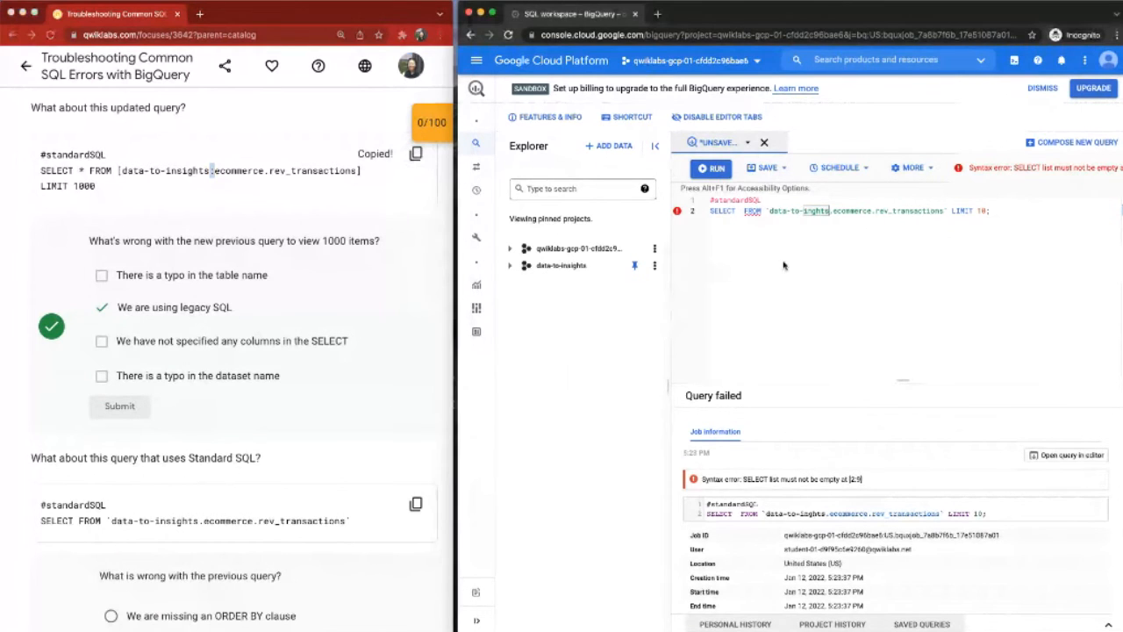
key(super+a)
key(super+v)
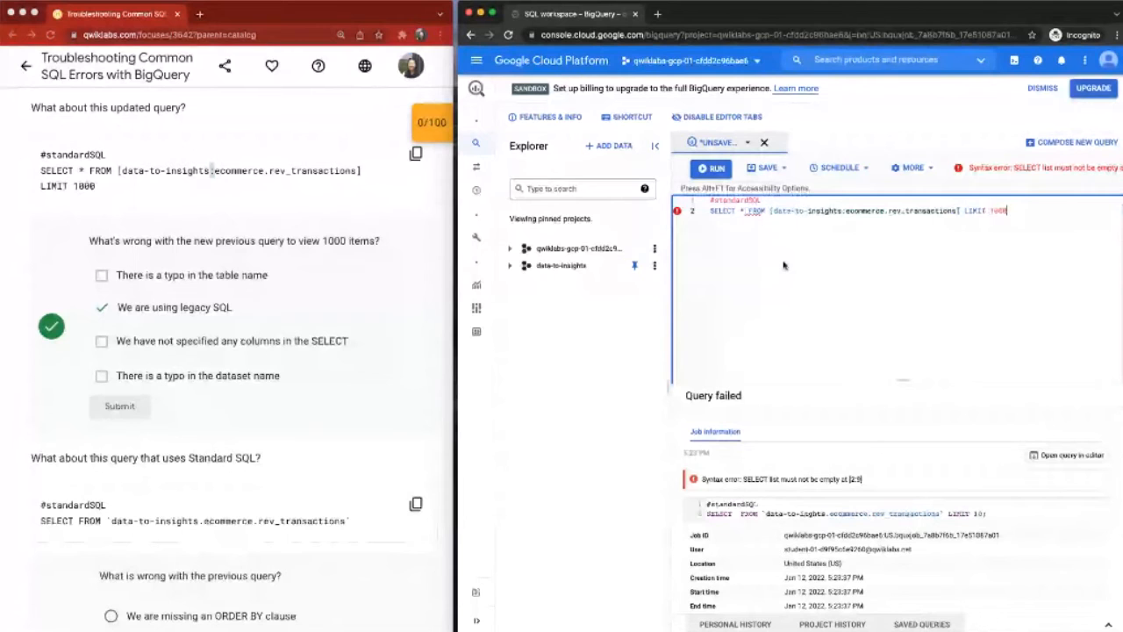
Step: Run the bracketed legacy-style query with its ending changed to LIMIT 10; and close the error dialog
key(super+a)
key(super+Return)
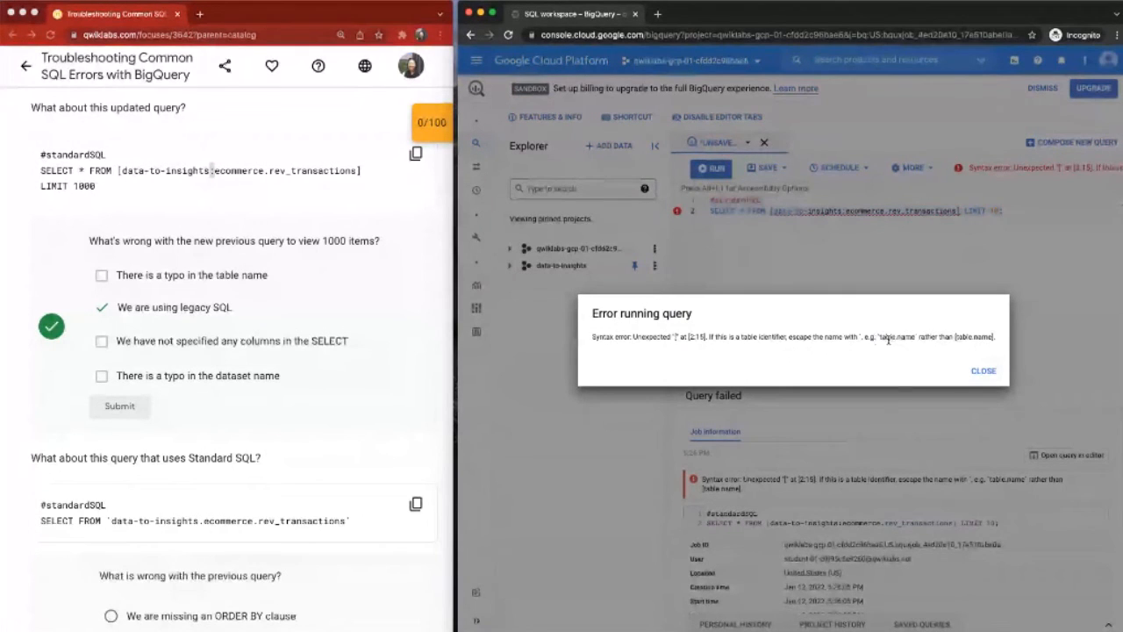
click(983, 372)
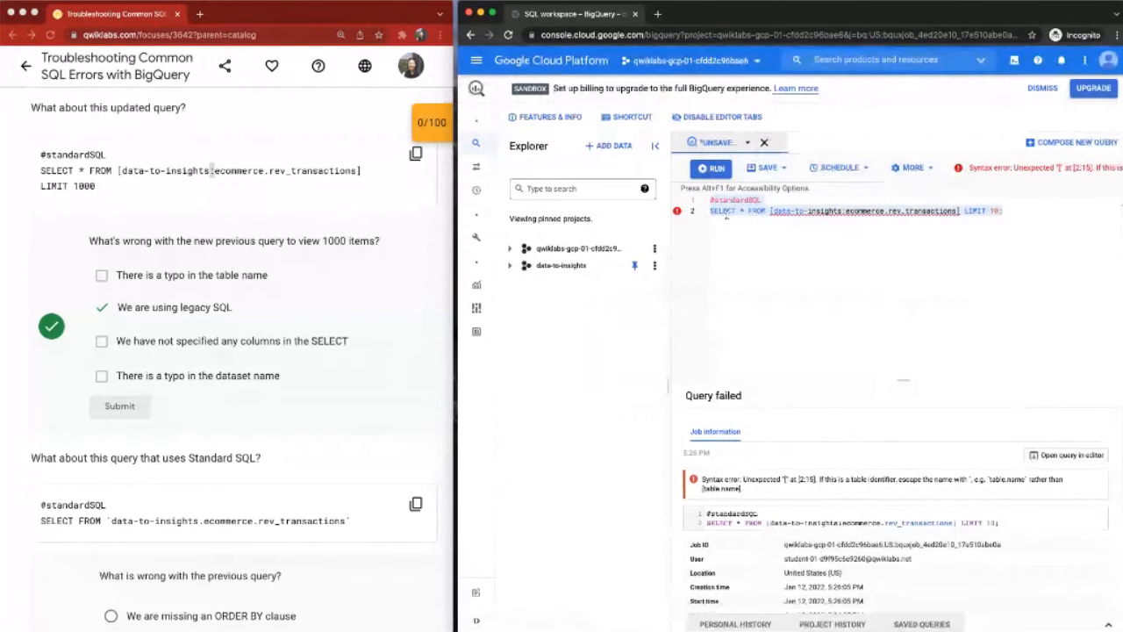
click(748, 142)
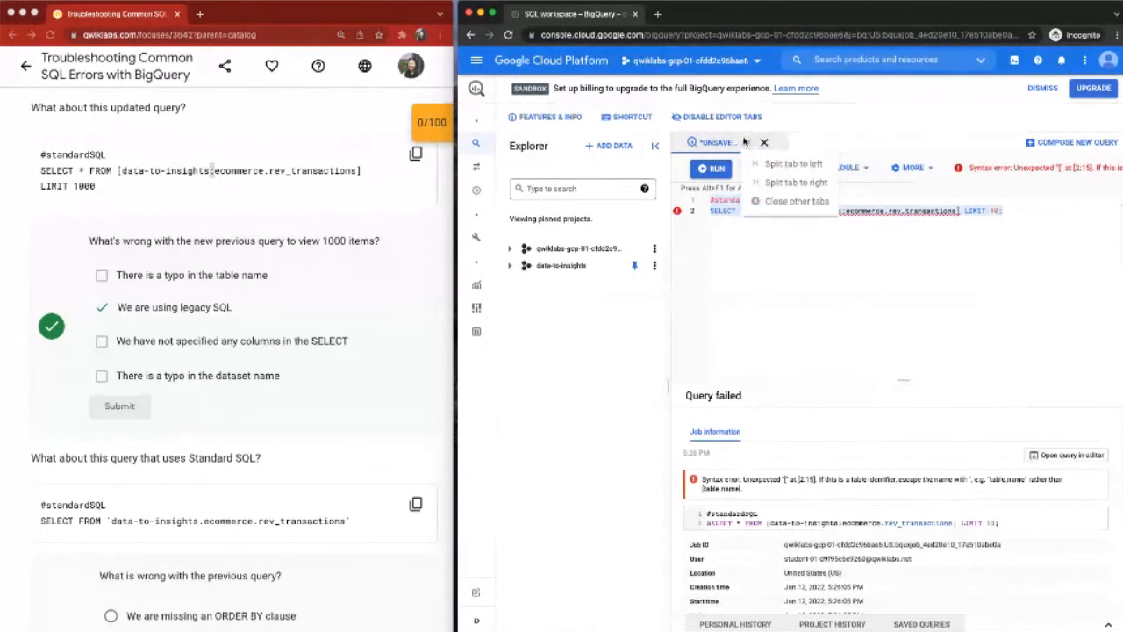
click(728, 289)
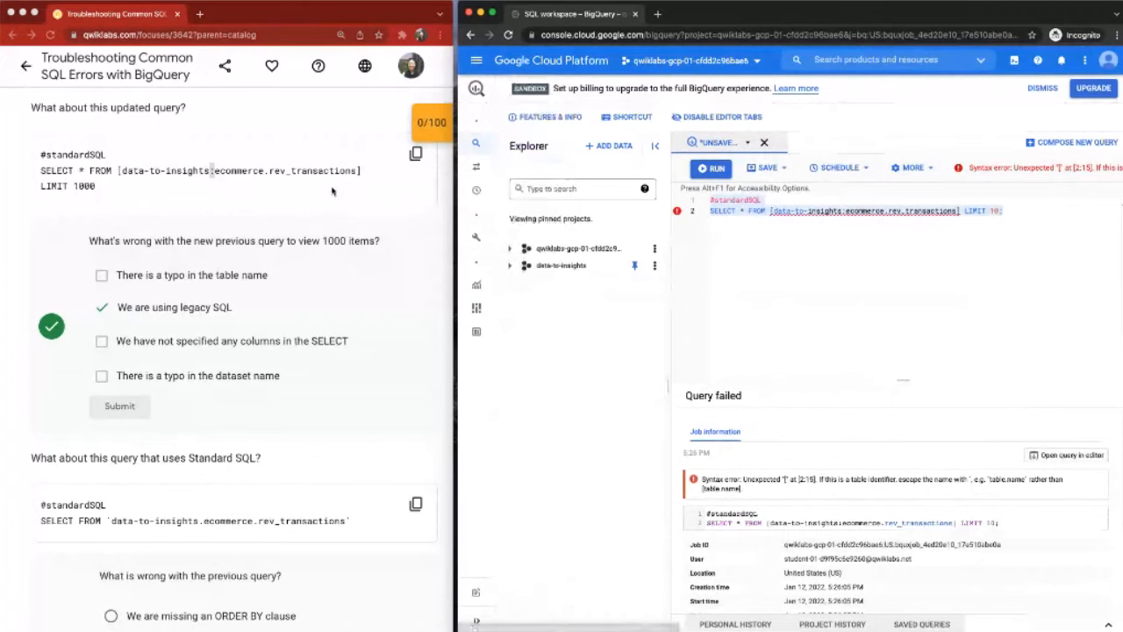
Step: Copy the lab's Standard SQL query, SELECT FROM `data-to-insights.ecommerce.rev_transactions`, into the editor in place of the old one and run it
scroll(380, 208, down, 1)
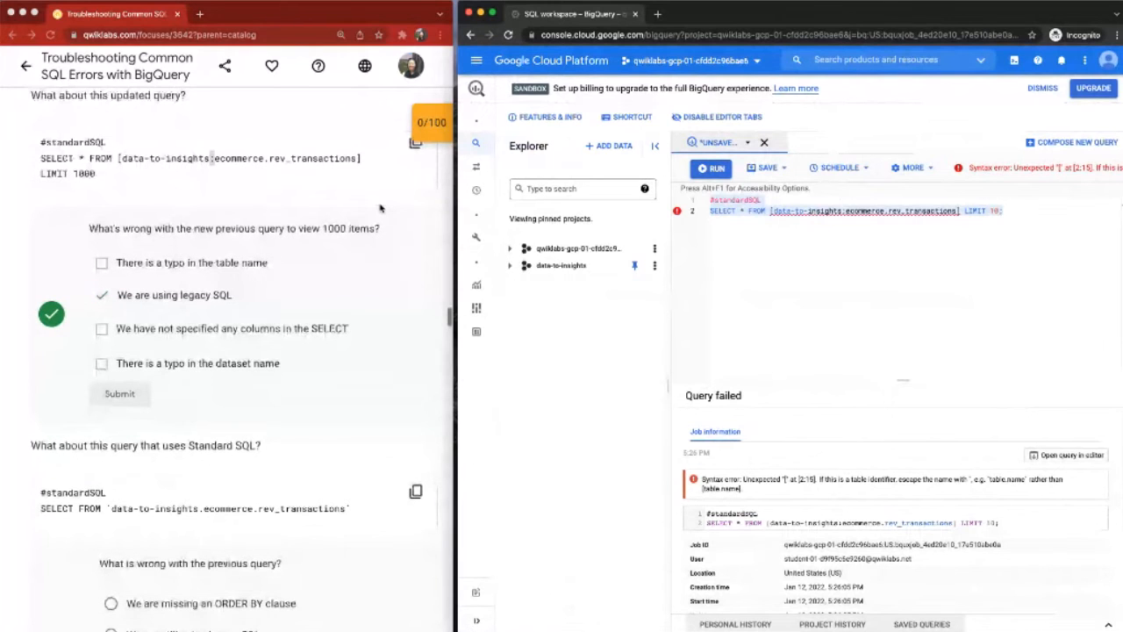
scroll(380, 208, down, 2)
scroll(380, 208, down, 5)
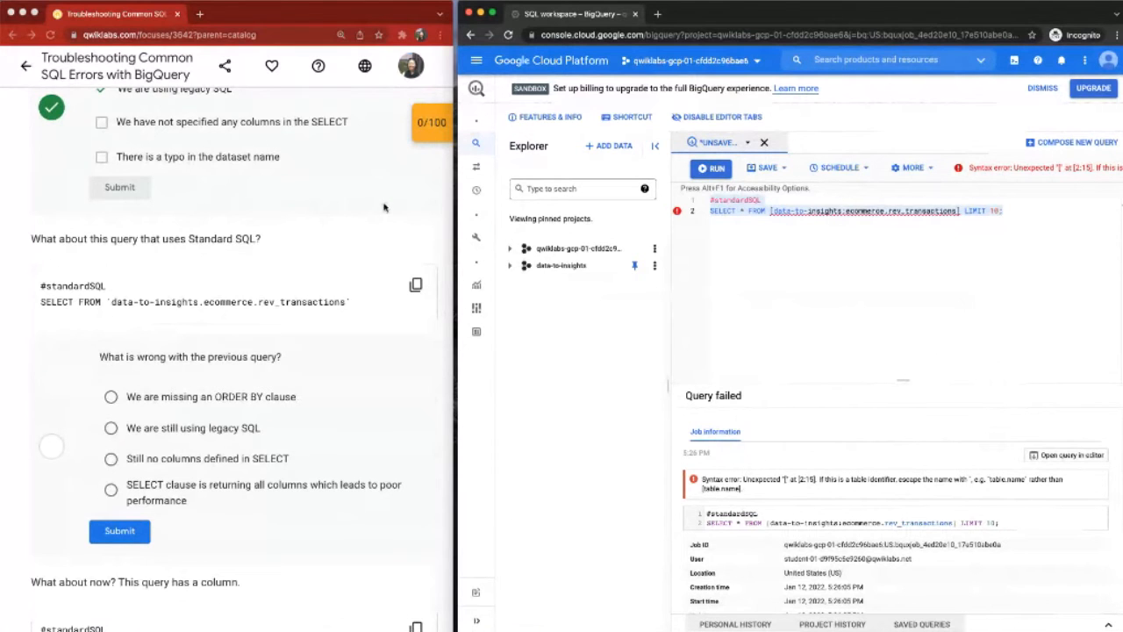
scroll(377, 225, down, 3)
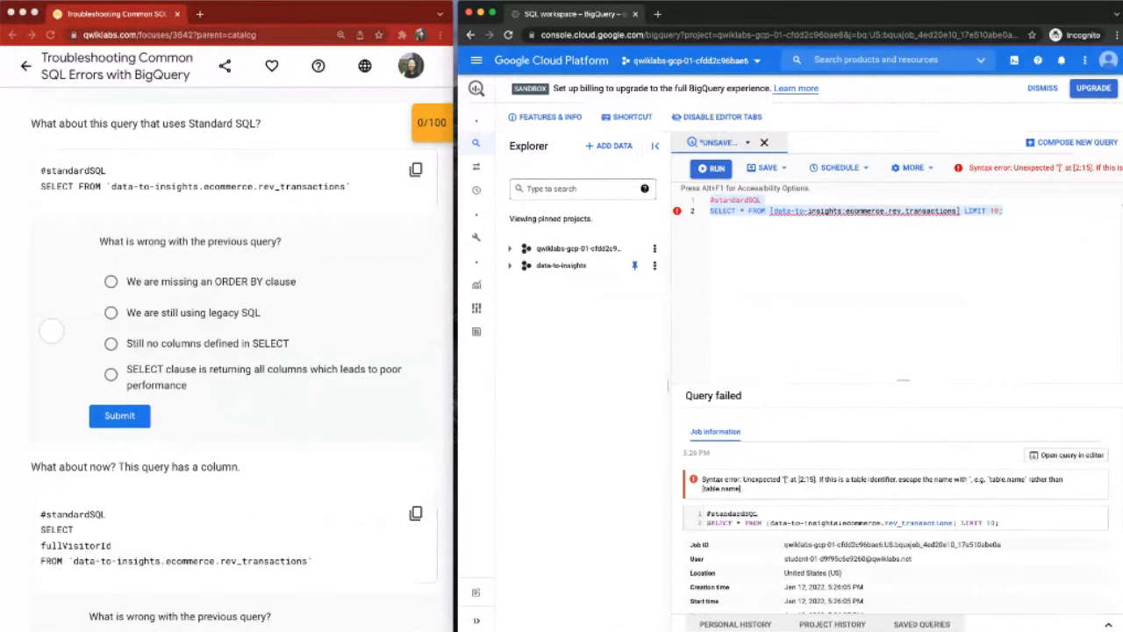
click(416, 170)
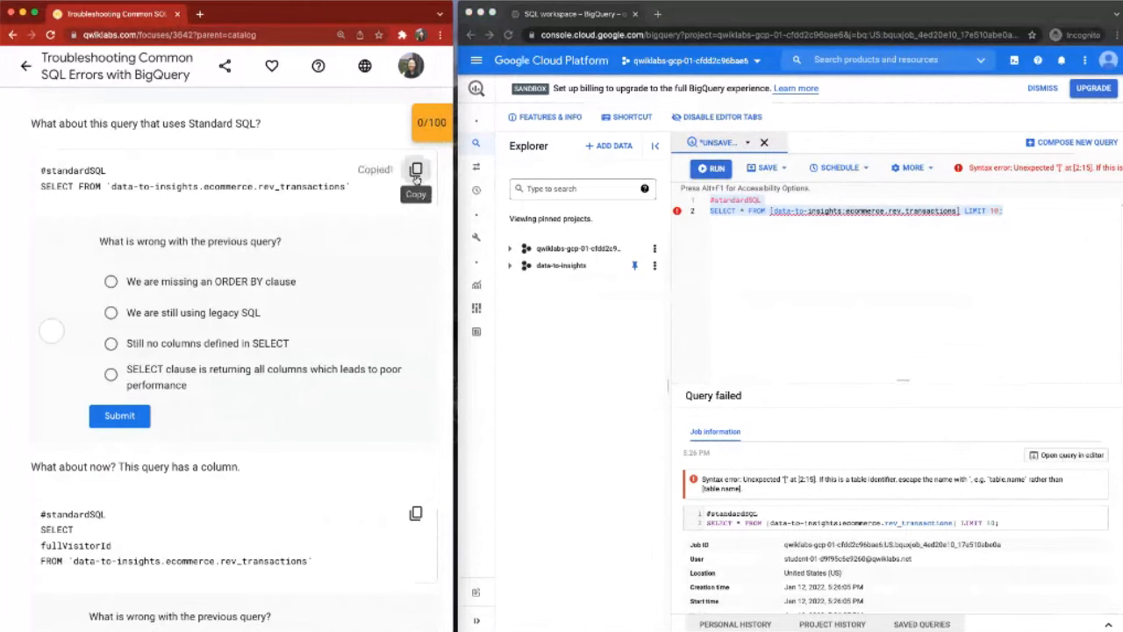
click(900, 298)
key(super+a)
click(873, 260)
key(super+a)
key(super+v)
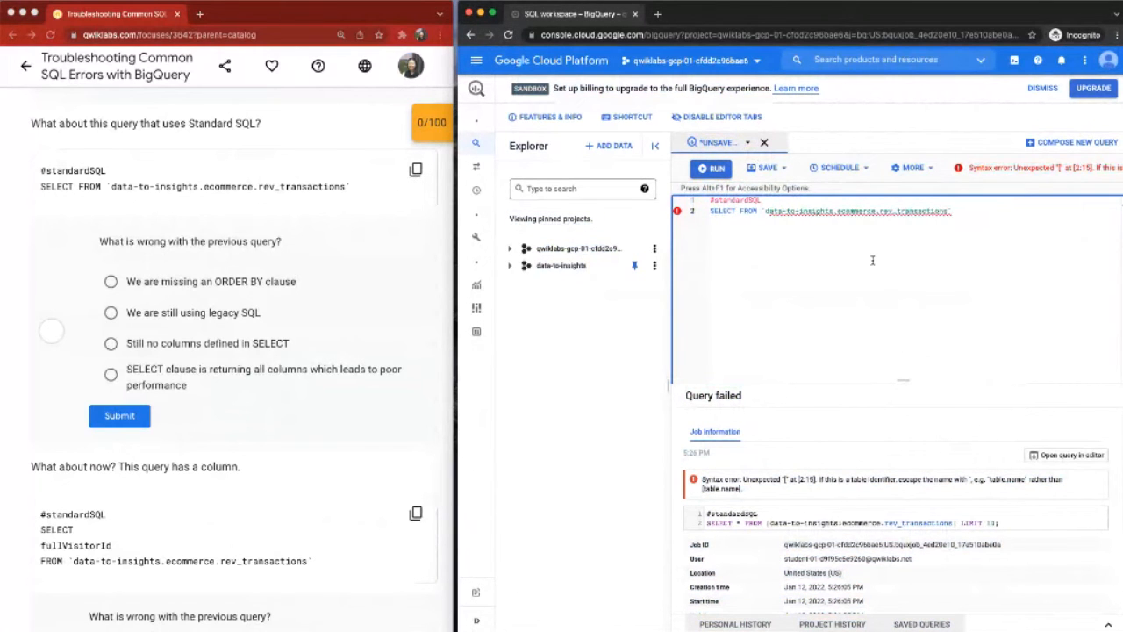
key(super+a)
key(super+Return)
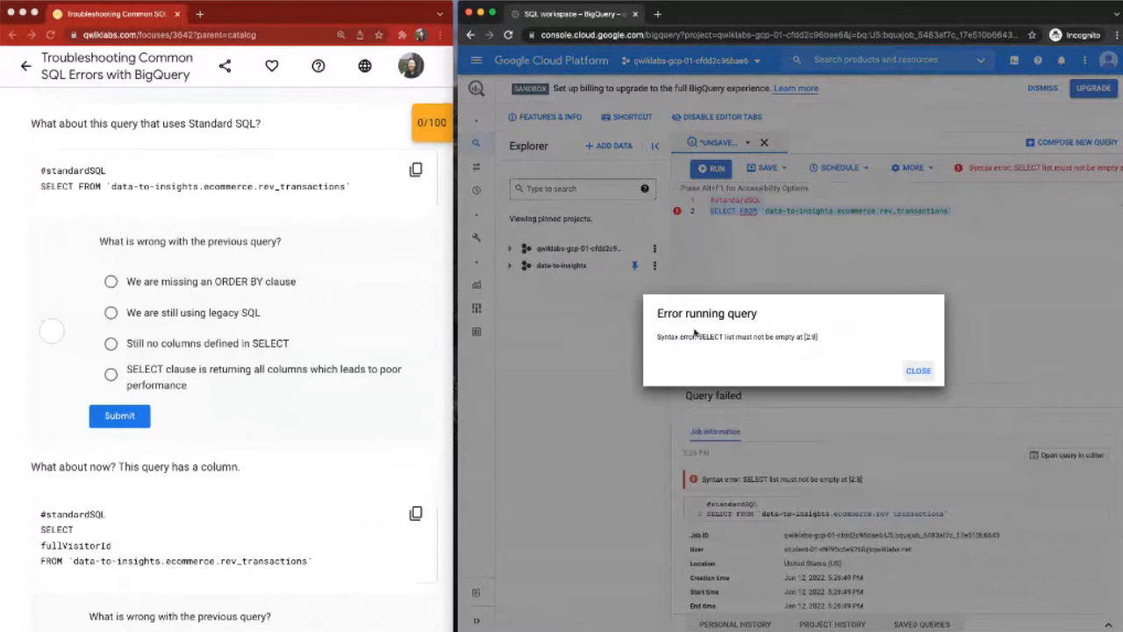
Step: Mark the gap after SELECT in the lab's Standard SQL query, select the answer "Still no columns defined in SELECT" and submit it
click(75, 183)
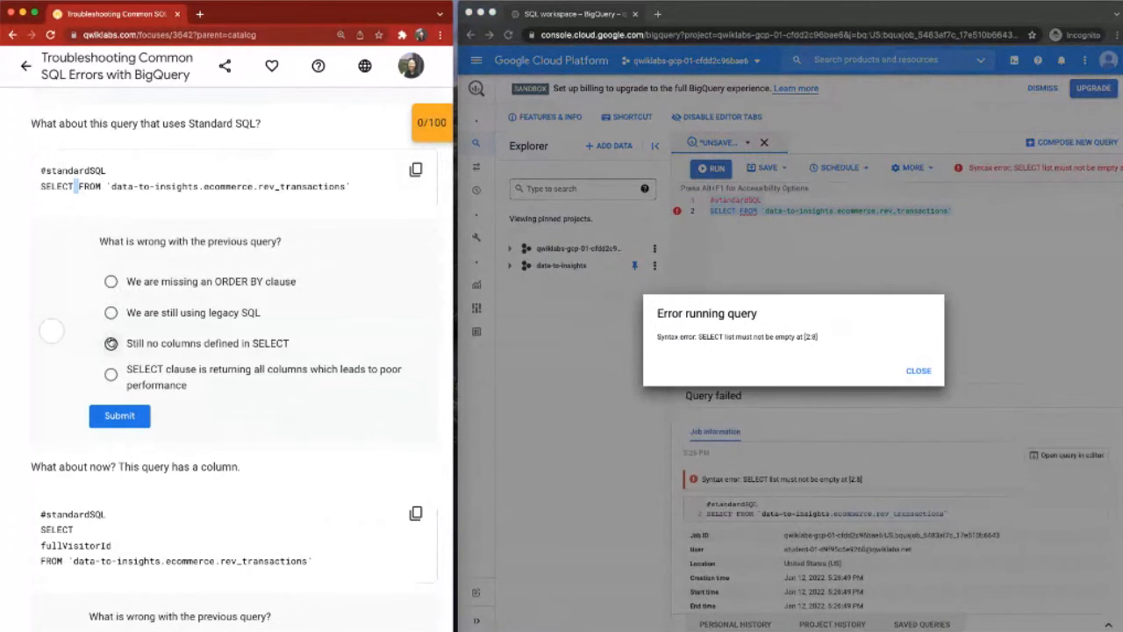
click(110, 344)
click(119, 416)
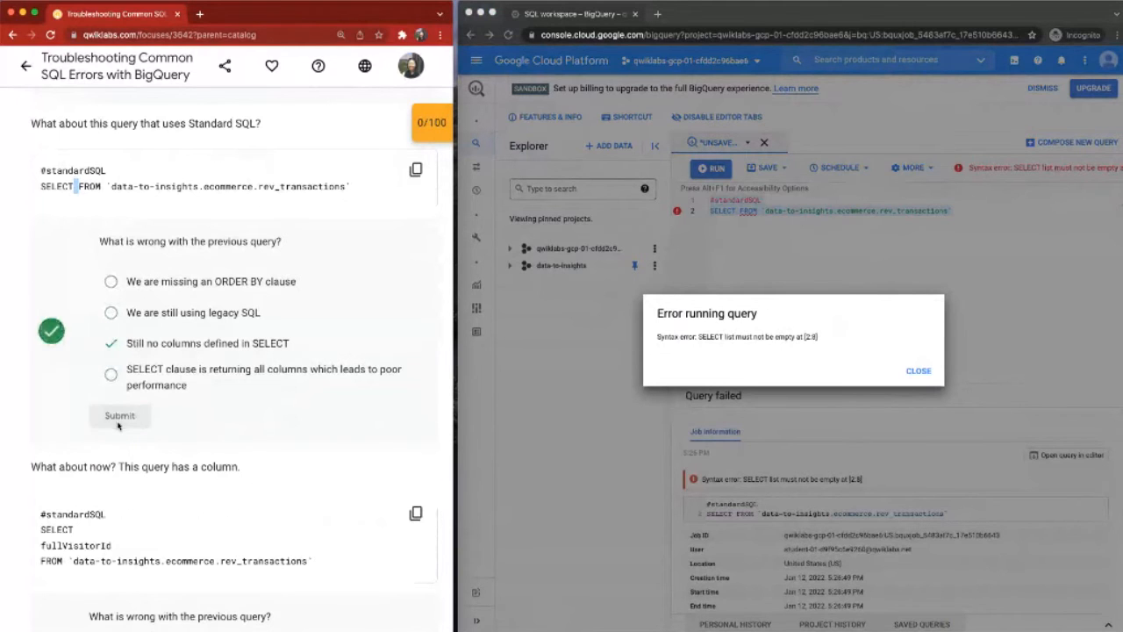
Step: Copy the lab's query selecting fullVisitorId from `data-to-insights.ecommerce.rev_transactions`, close the error dialog, and replace the editor's contents with it
scroll(118, 424, down, 2)
scroll(117, 424, down, 7)
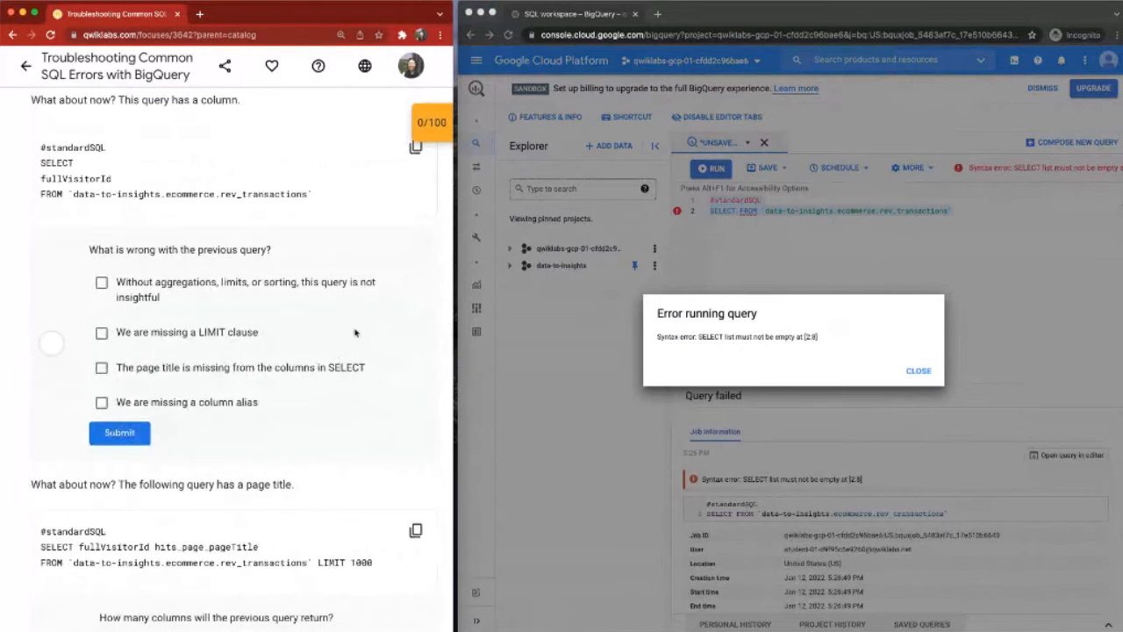
click(415, 148)
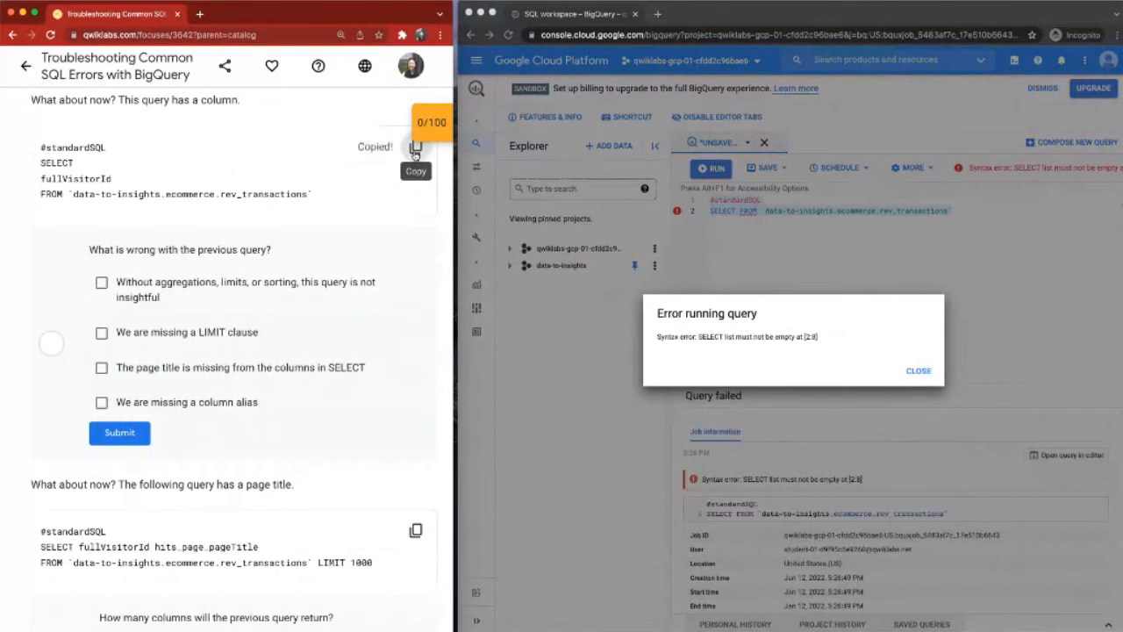
click(913, 372)
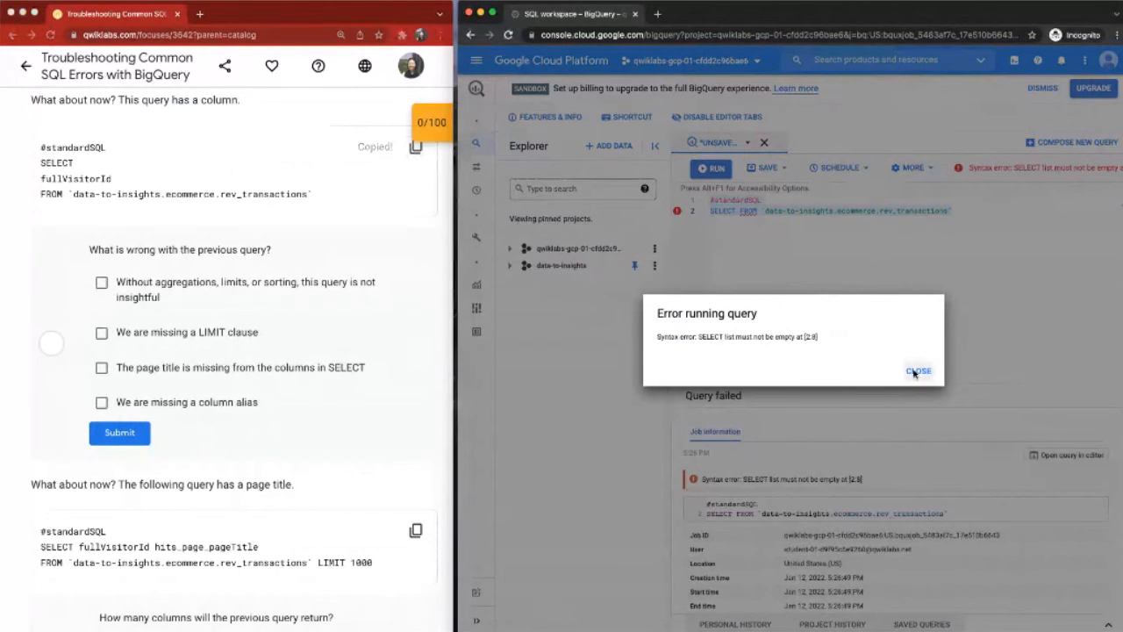
click(915, 371)
click(861, 271)
key(super+a)
key(super+v)
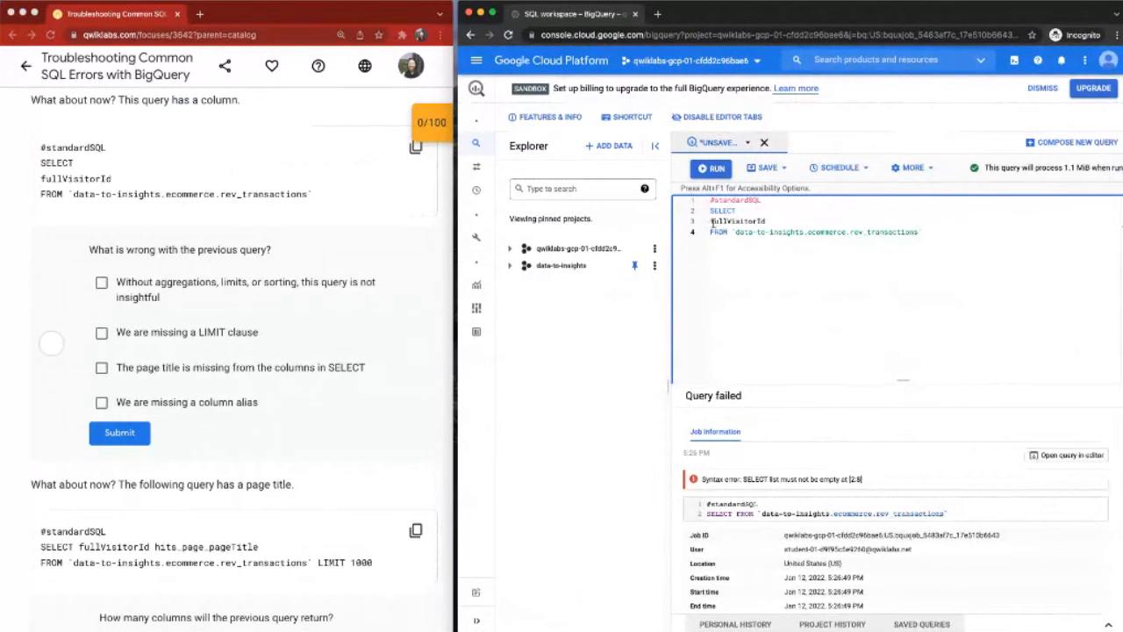
Step: Check the fullVisitorId column and the rev_transactions table name in the editor, and run the whole query
drag(709, 221, 764, 222)
click(764, 221)
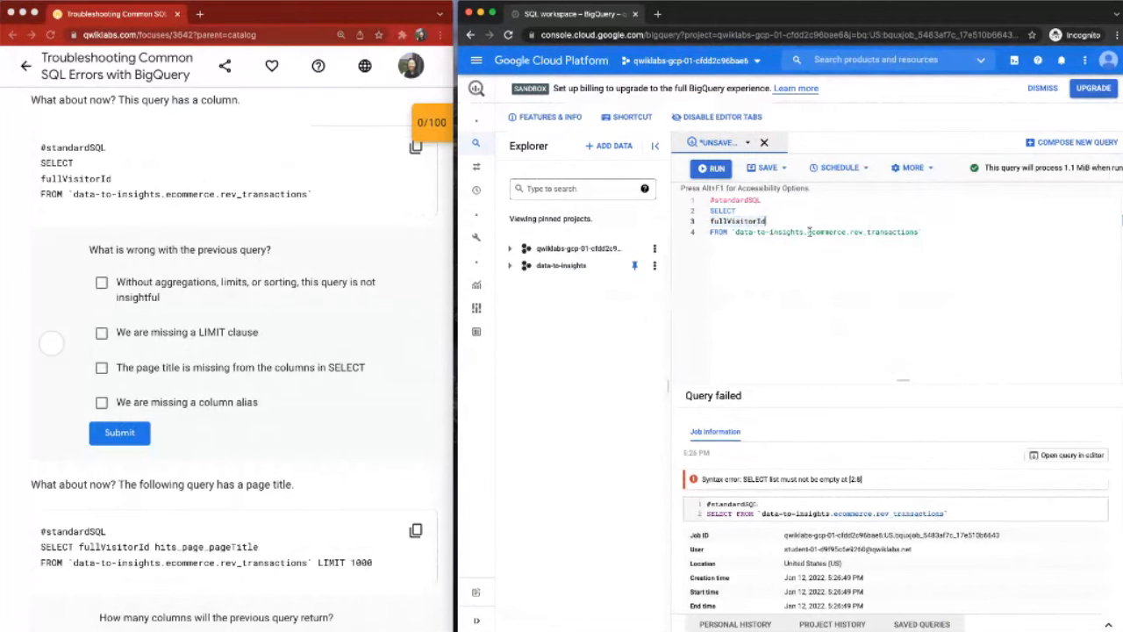
drag(849, 232, 879, 232)
key(ctrl+a)
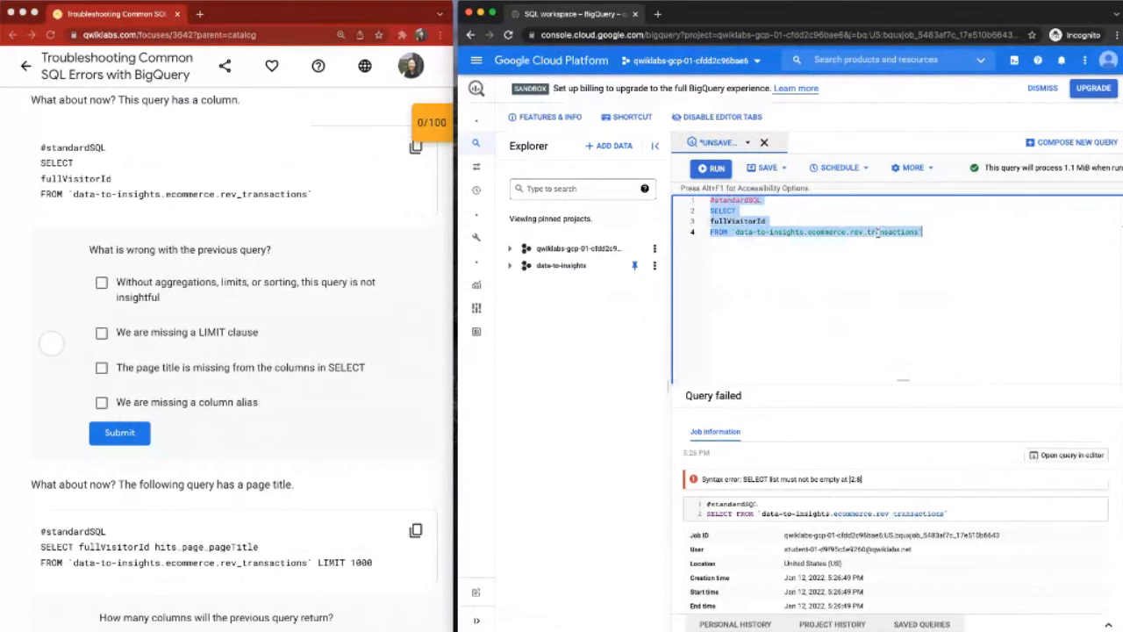
key(ctrl+Return)
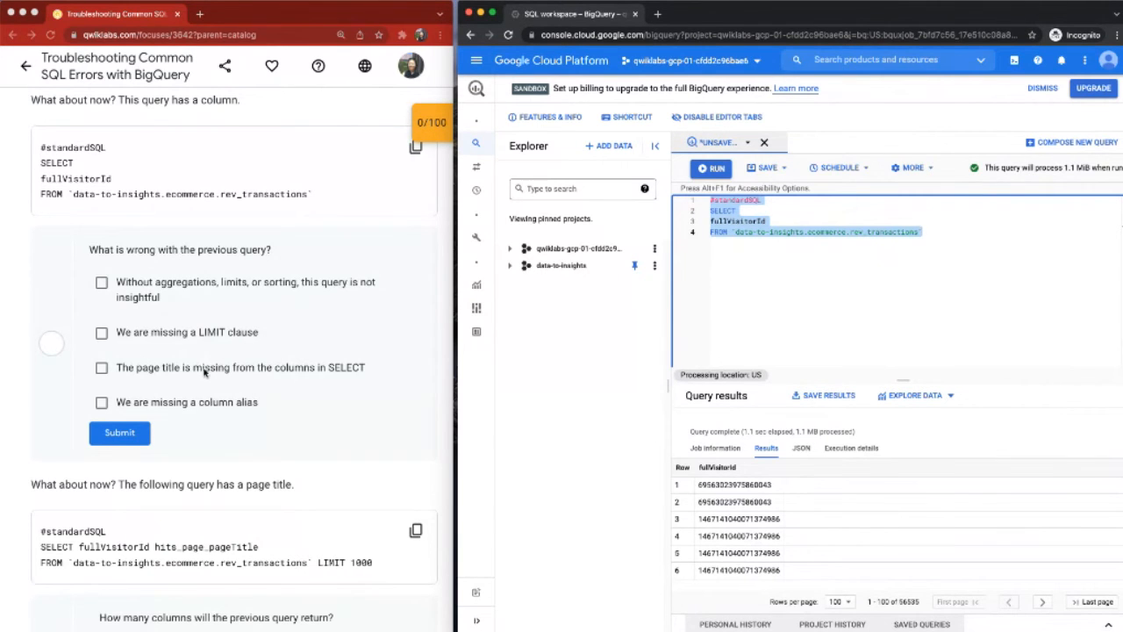
Step: Select "Without aggregations, limits, or sorting, this query is not insightful" and "The page title is missing from the columns in SELECT", and submit the answers
click(103, 283)
click(100, 281)
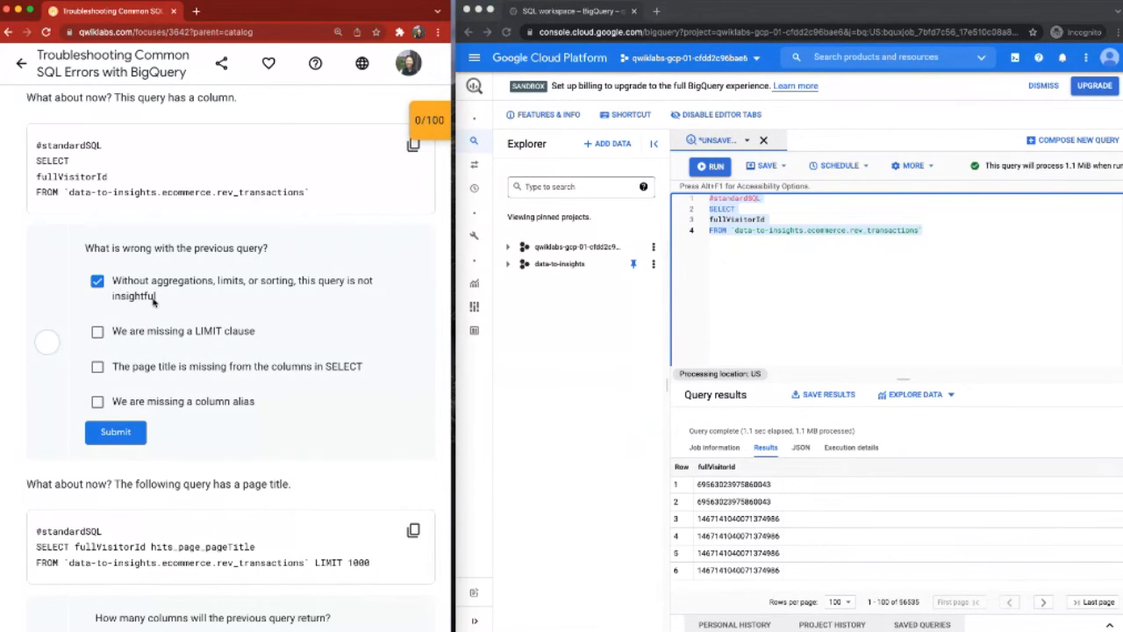
click(98, 369)
scroll(339, 370, down, 1)
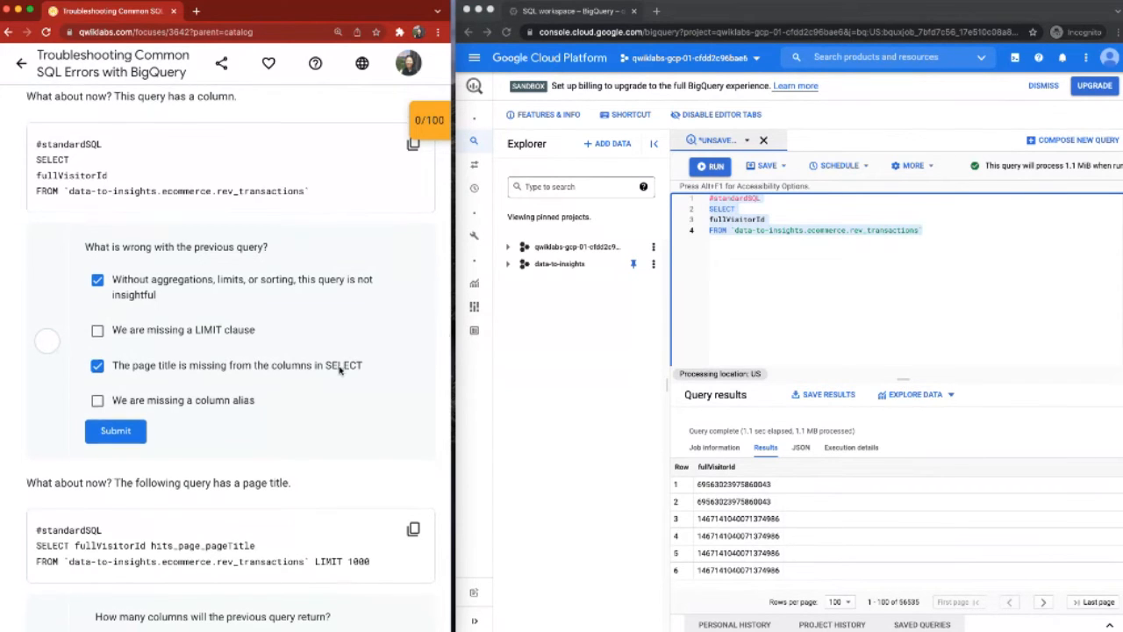
click(127, 432)
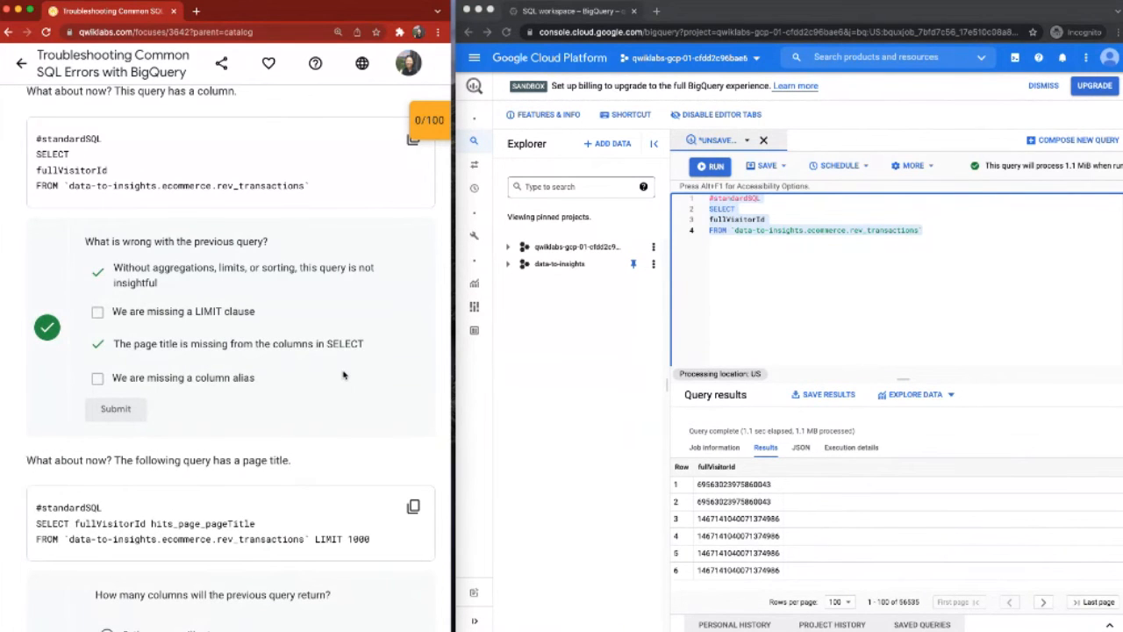
Step: Replace the editor's query with the lab's page title query, SELECT fullVisitorId hits_page_pageTitle FROM `data-to-insights.ecommerce.rev_transactions` LIMIT 1000
scroll(345, 373, down, 4)
scroll(345, 373, down, 1)
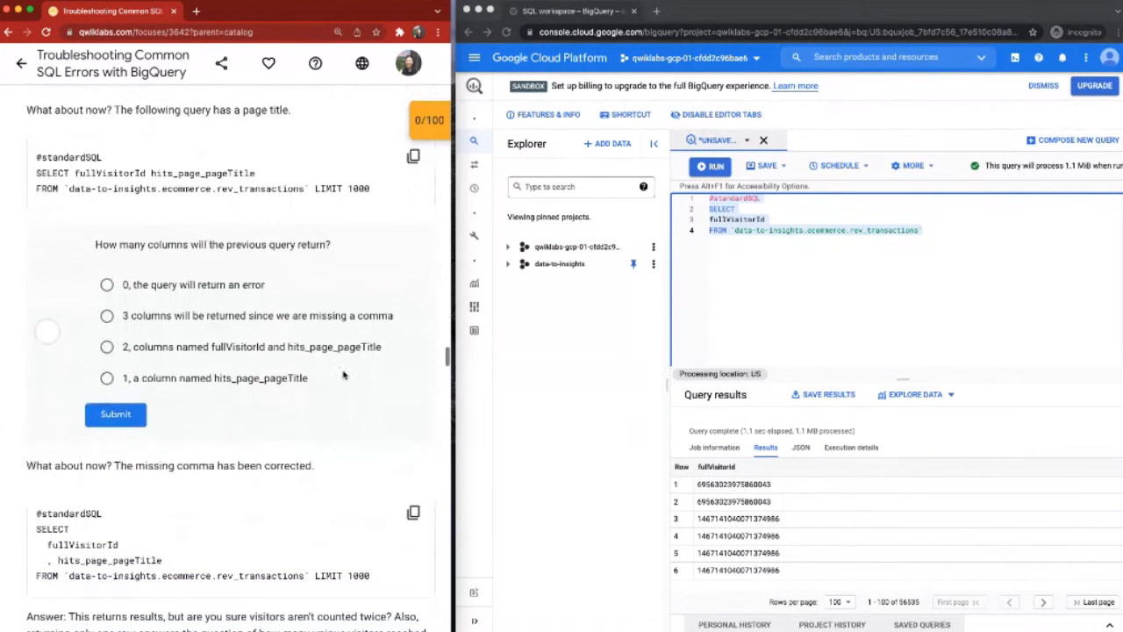
click(414, 158)
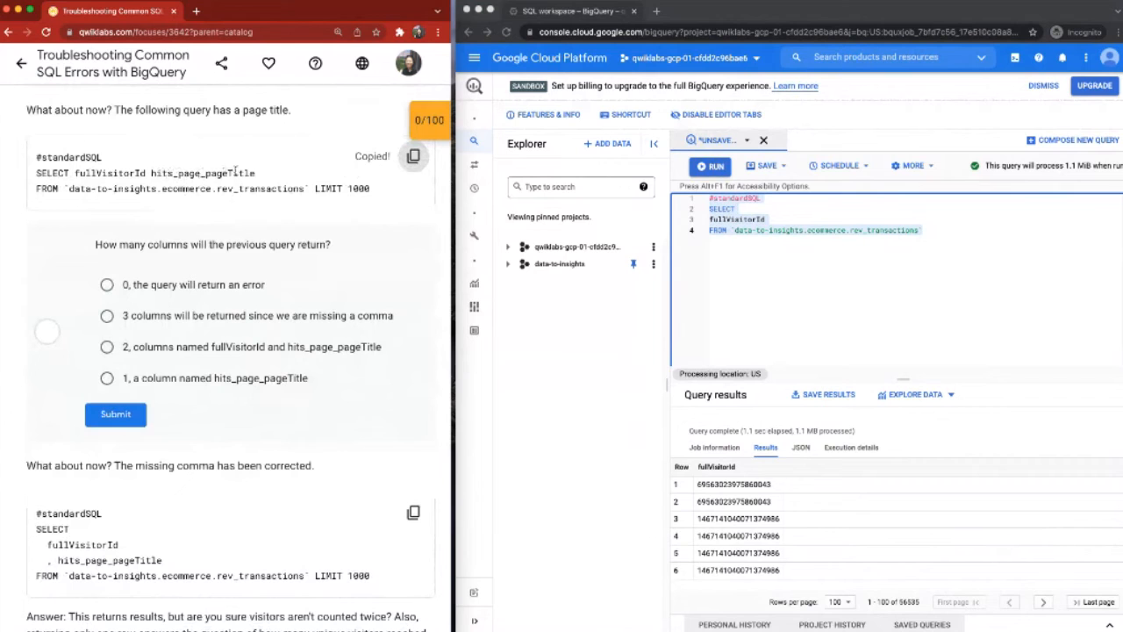
click(762, 291)
key(ctrl+v)
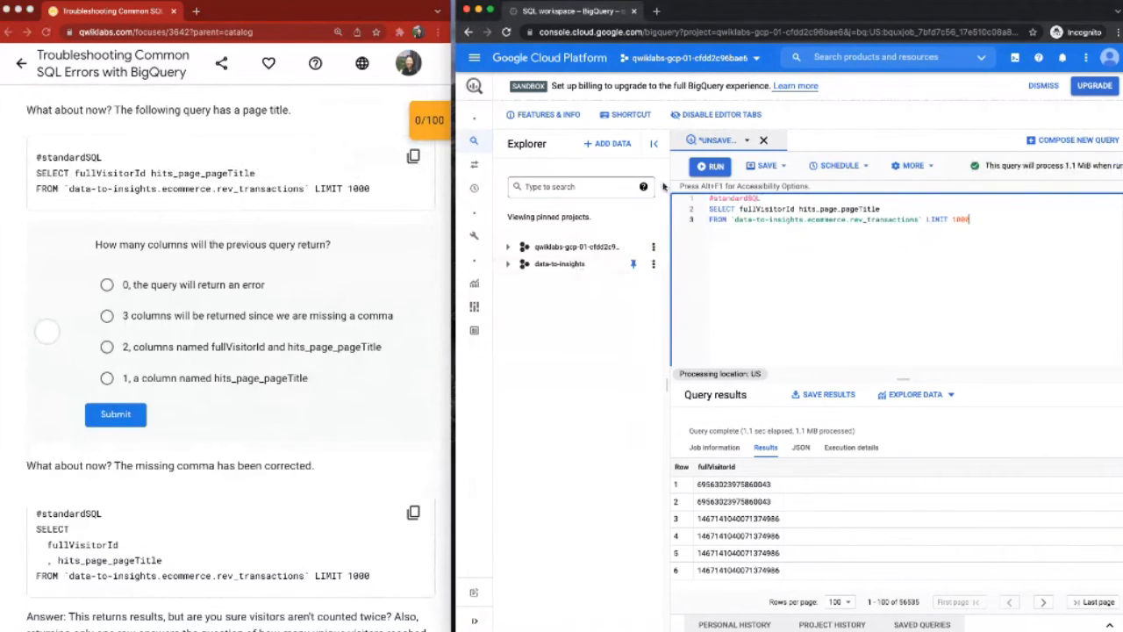
Step: Run the page title query on `data-to-insights.ecommerce.rev_transactions` and check its query status message
click(714, 166)
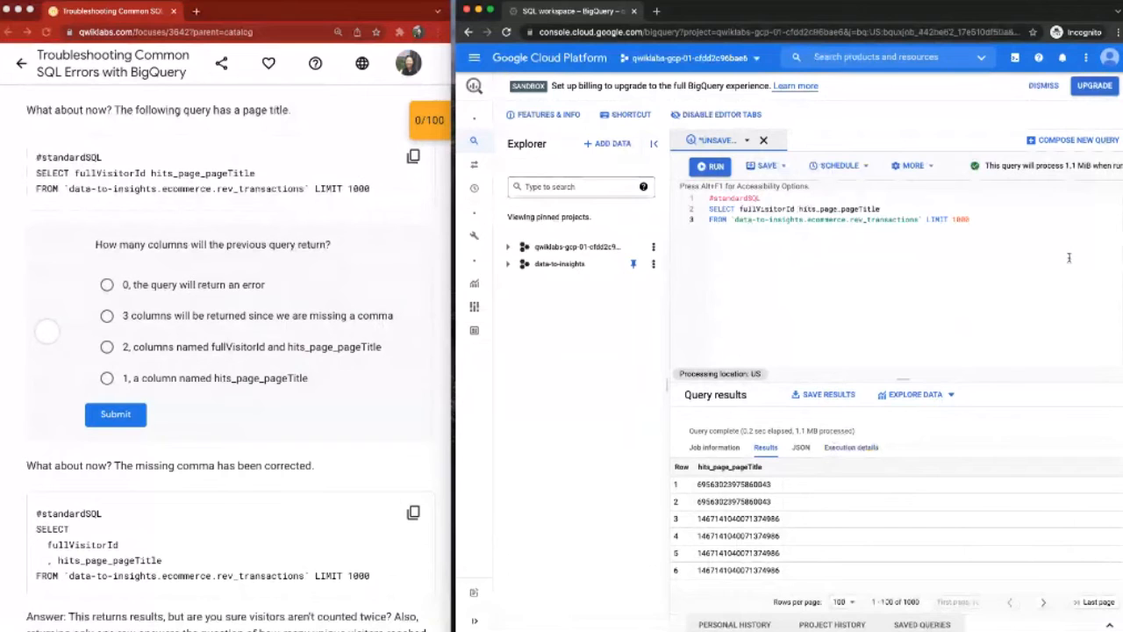
drag(1067, 166, 1122, 166)
click(1118, 167)
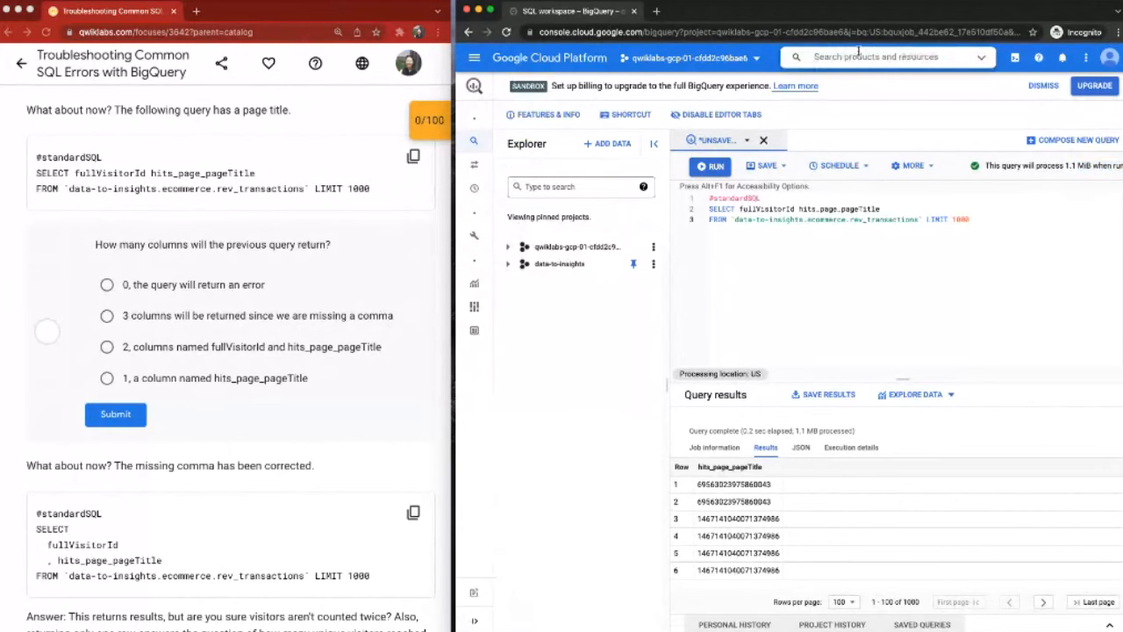
Step: Search the cloud console for "library" and open the API Library under APIs & Services
click(859, 50)
text(da)
key(BackSpace)
key(BackSpace)
text(bi)
text(rary)
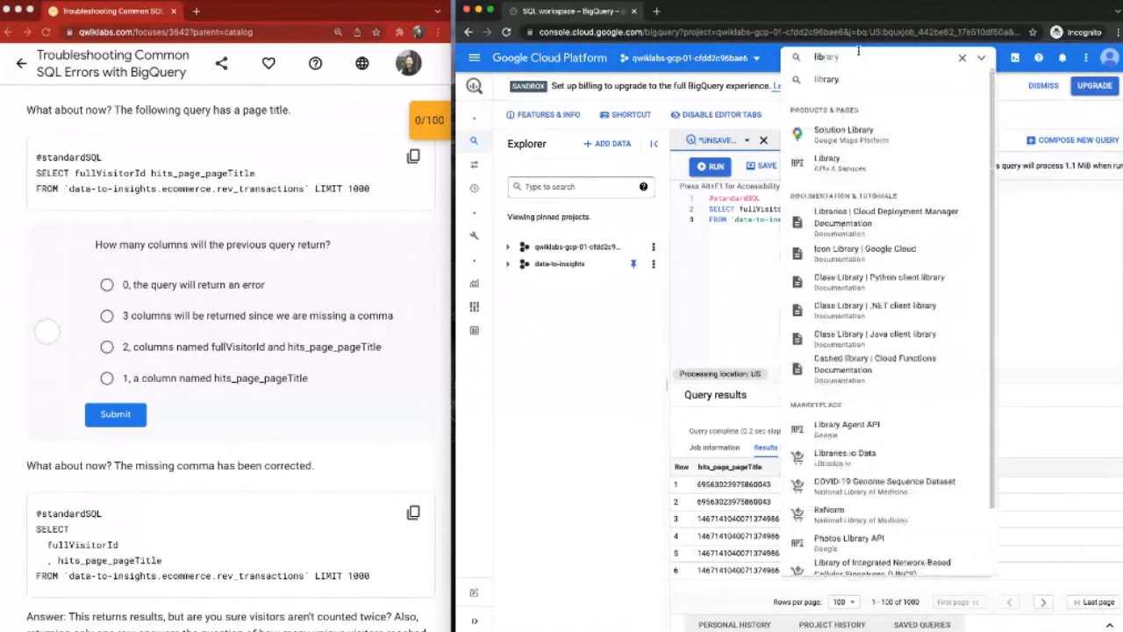
click(828, 163)
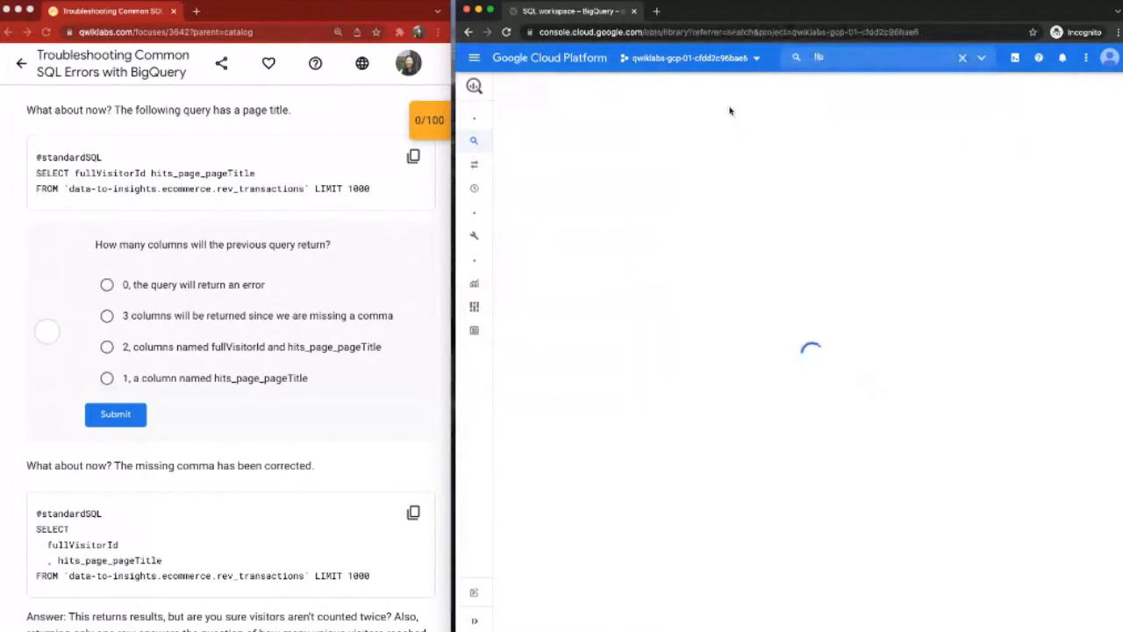
Step: Search the API Library for BigQuery and view the BigQuery Storage API overview
click(720, 207)
text(bigqu)
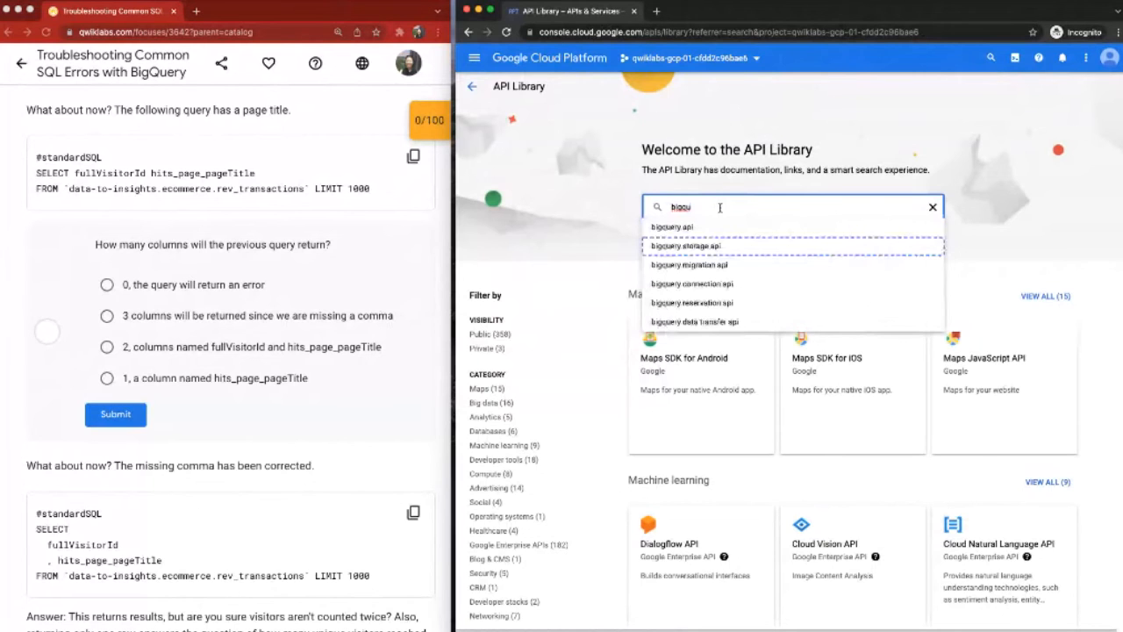
key(Return)
key(slash)
text(lib)
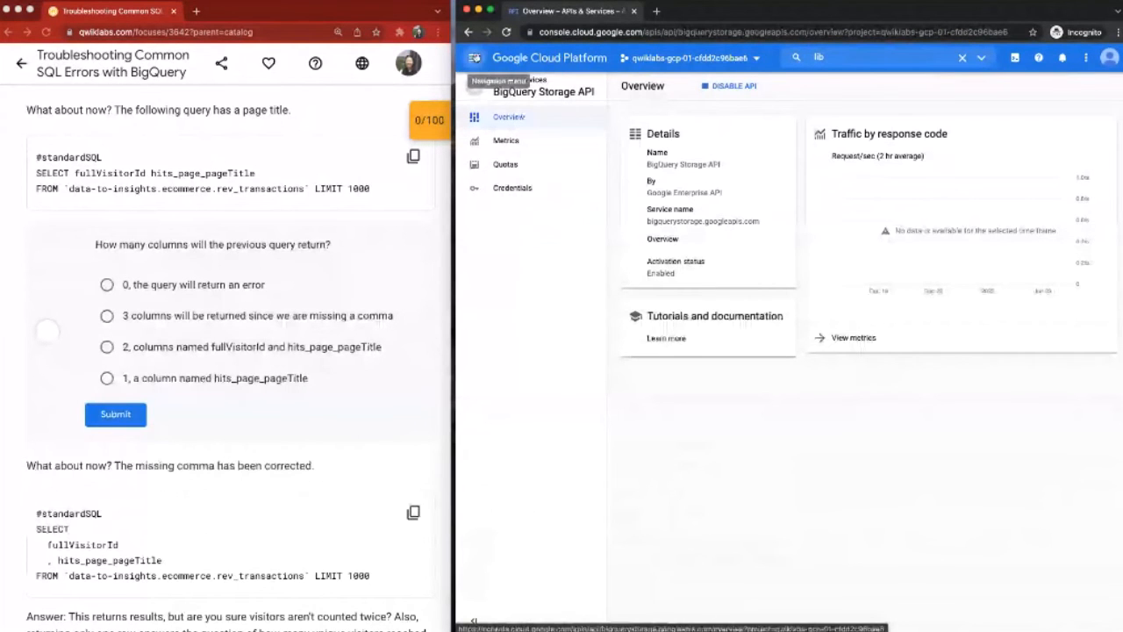
Step: Return to the BigQuery SQL workspace and try to expand the qwiklabs-gcp project in the Explorer
click(474, 58)
click(539, 300)
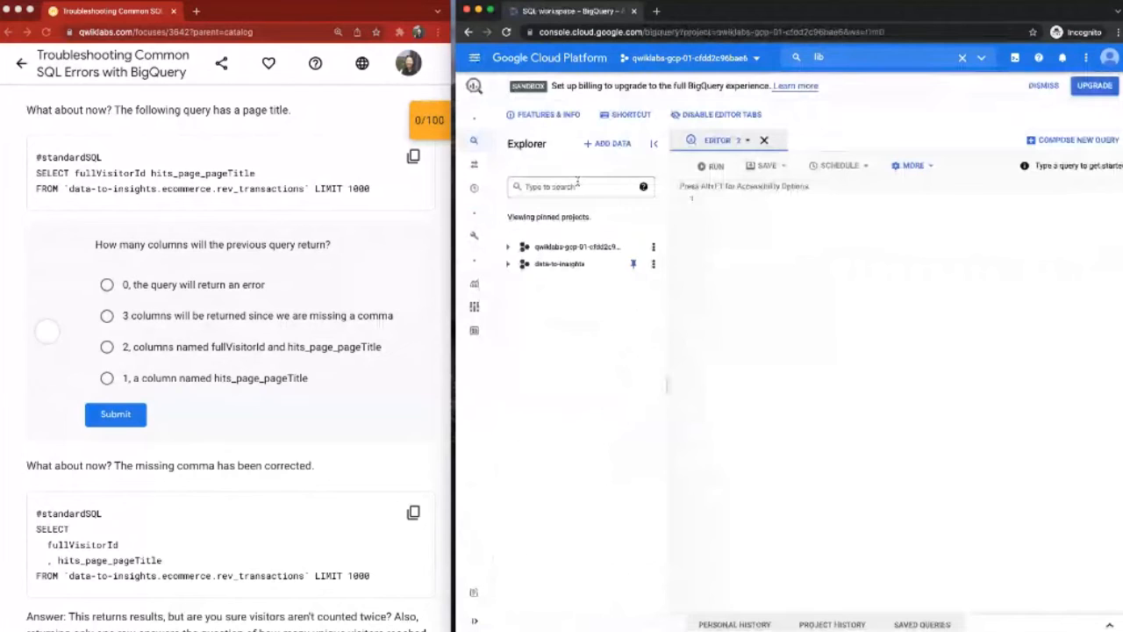
click(584, 186)
click(508, 247)
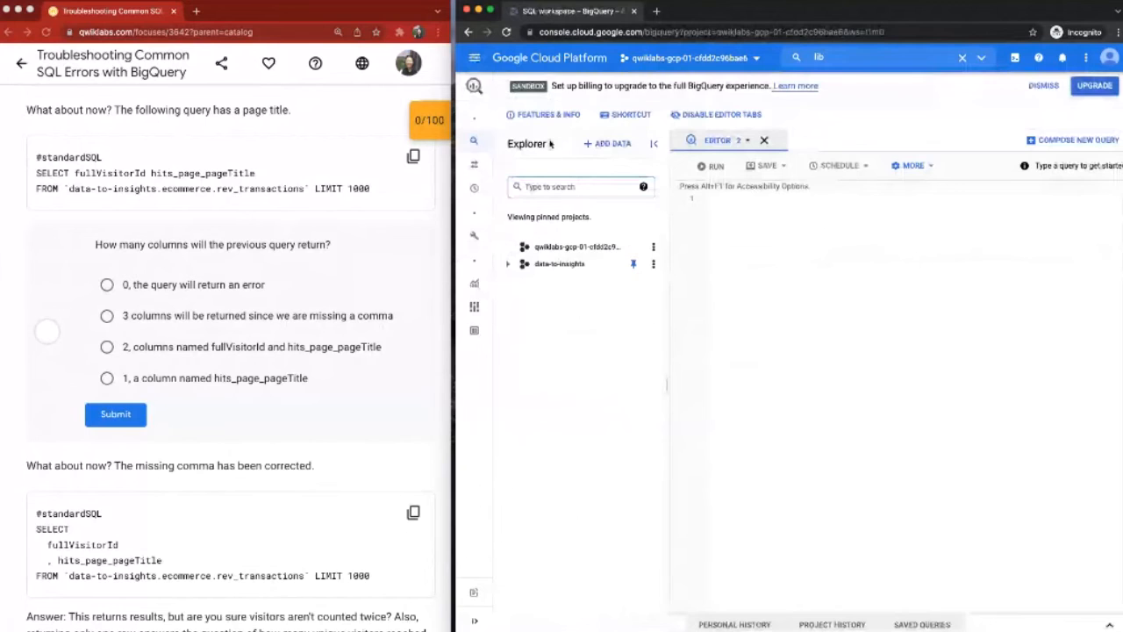
double_click(557, 146)
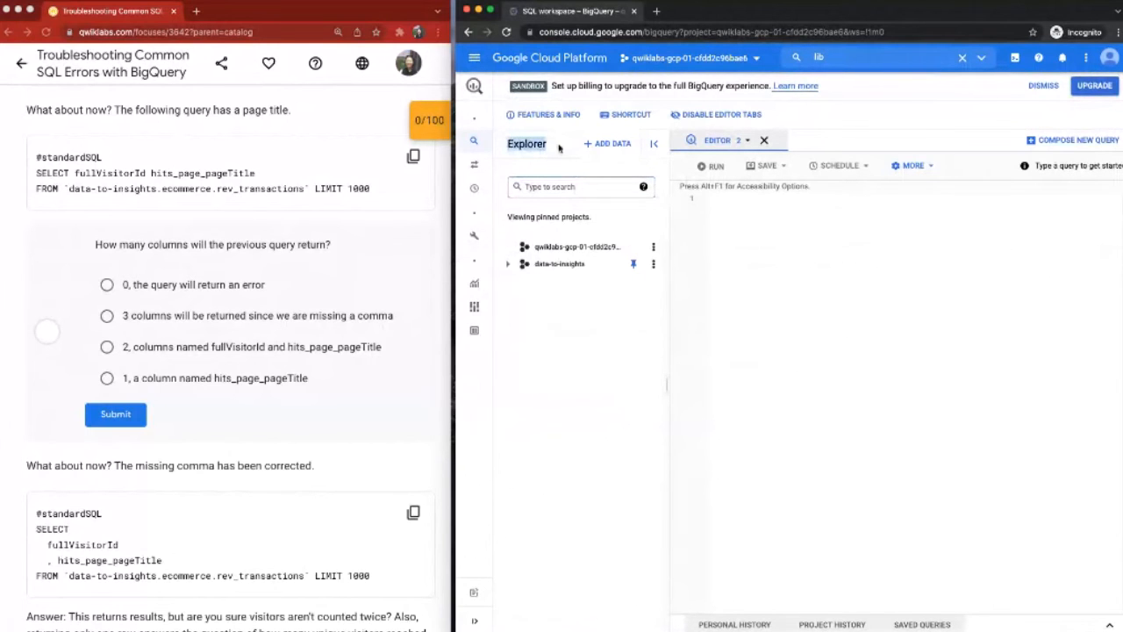
Step: Explore the public datasets, search for "ecommerce", and open the Google Analytics Sample dataset
click(609, 144)
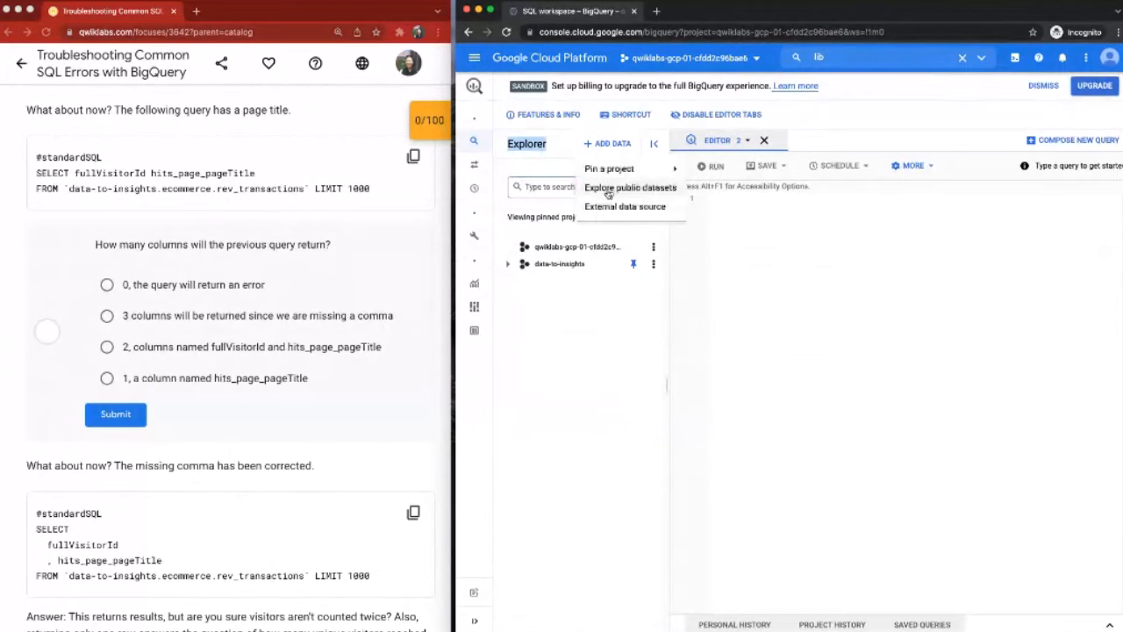
click(608, 191)
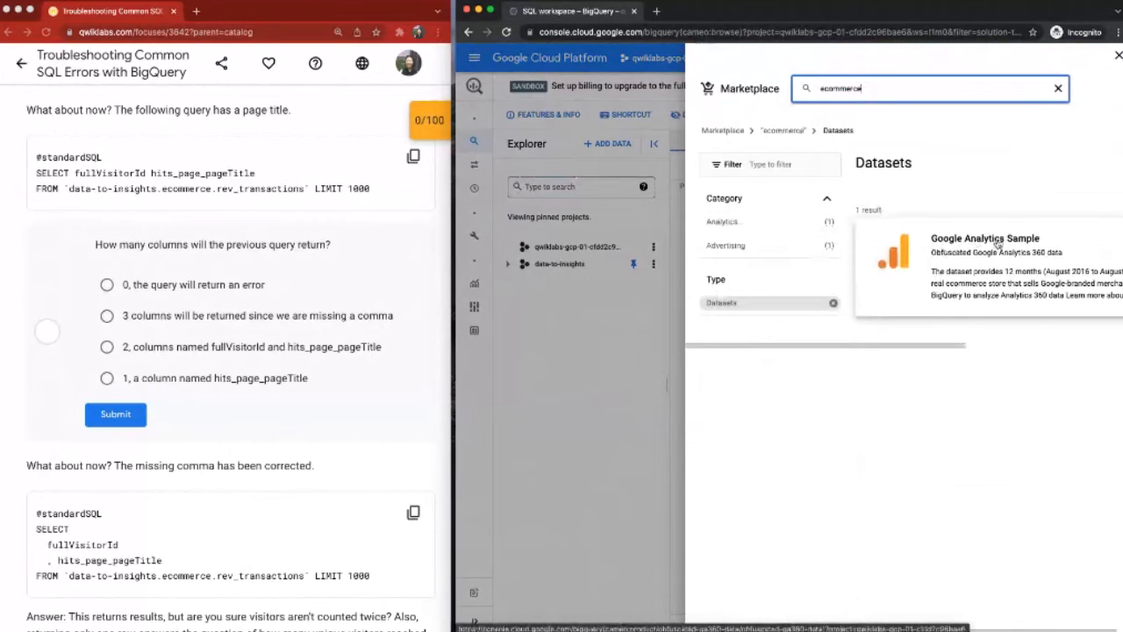
click(998, 244)
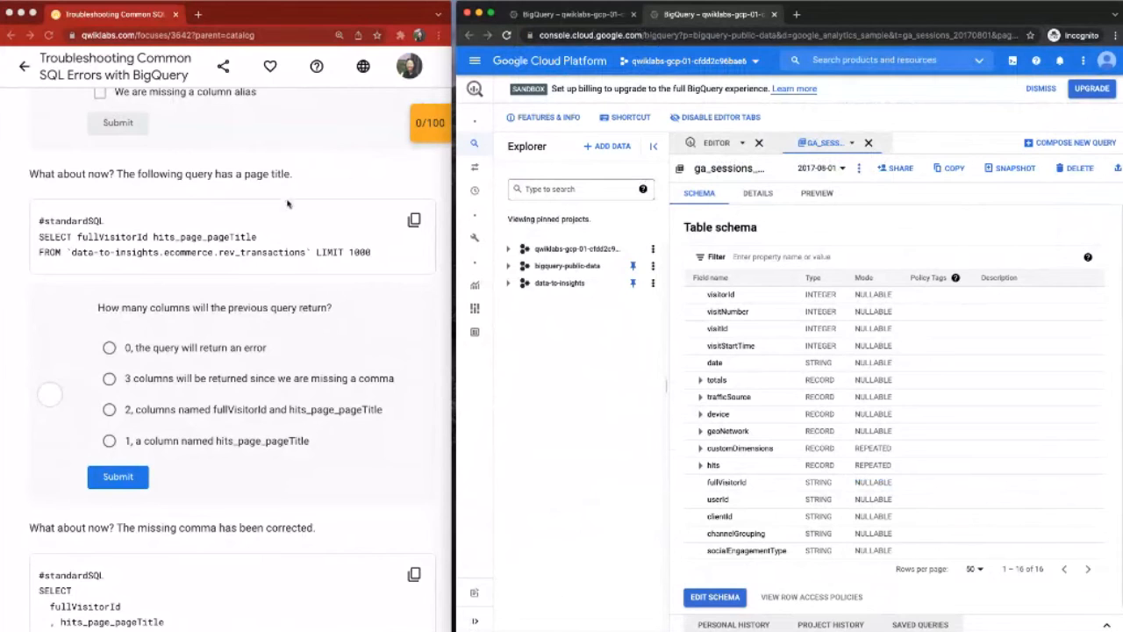
Step: Reread the lab's column count question, close the ga_sessions_ table, and go back to the page title query
scroll(288, 204, down, 2)
scroll(289, 211, up, 1)
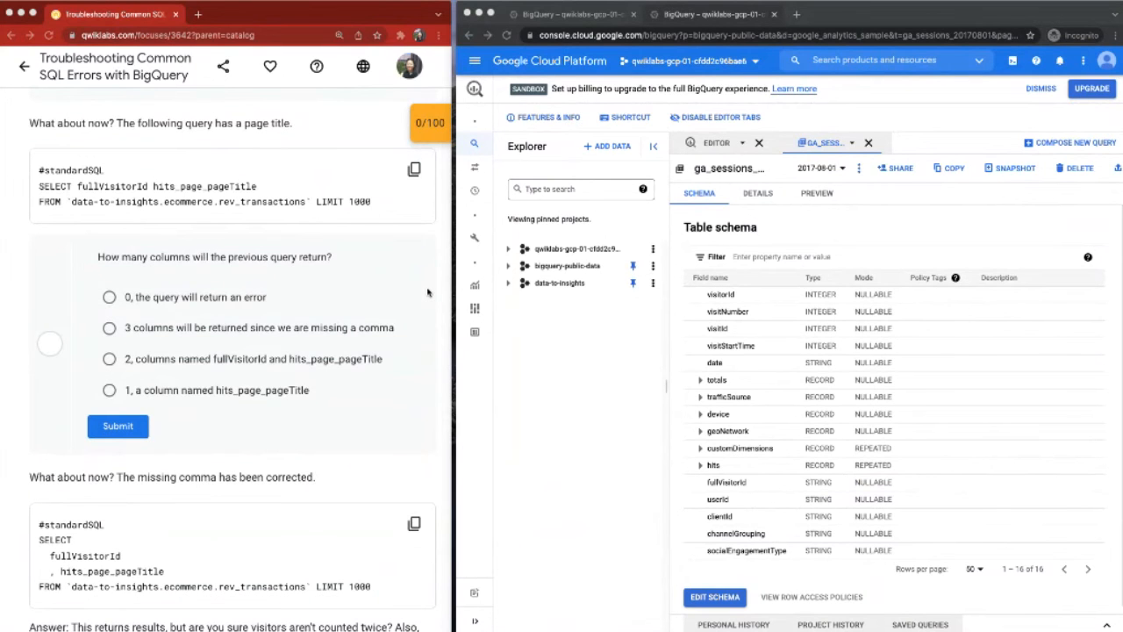
scroll(428, 292, down, 1)
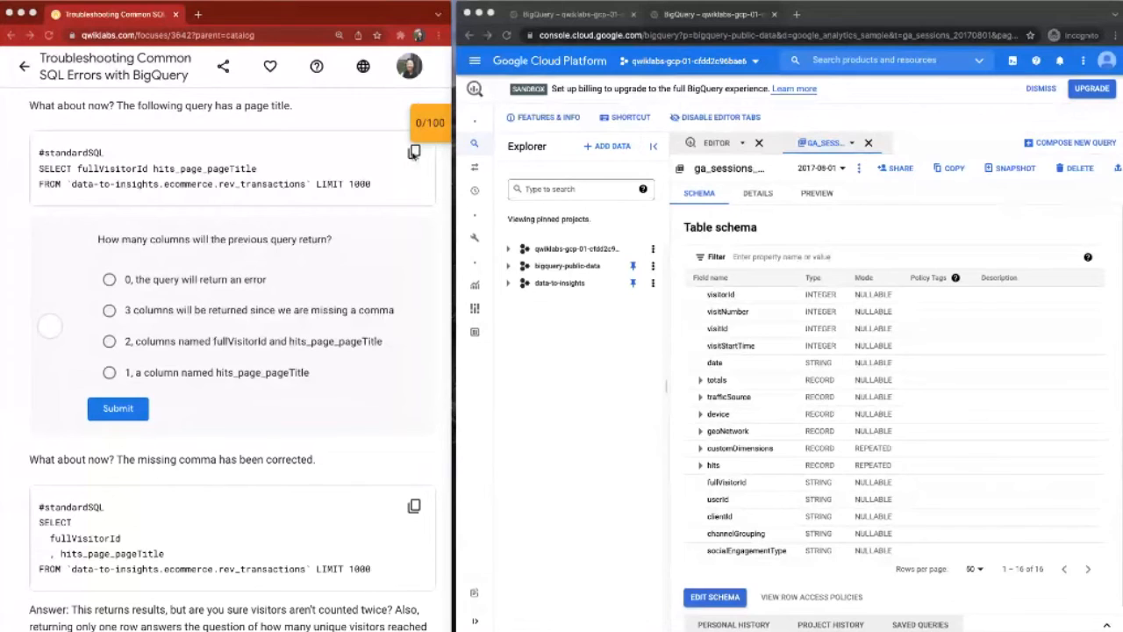
click(869, 144)
click(869, 144)
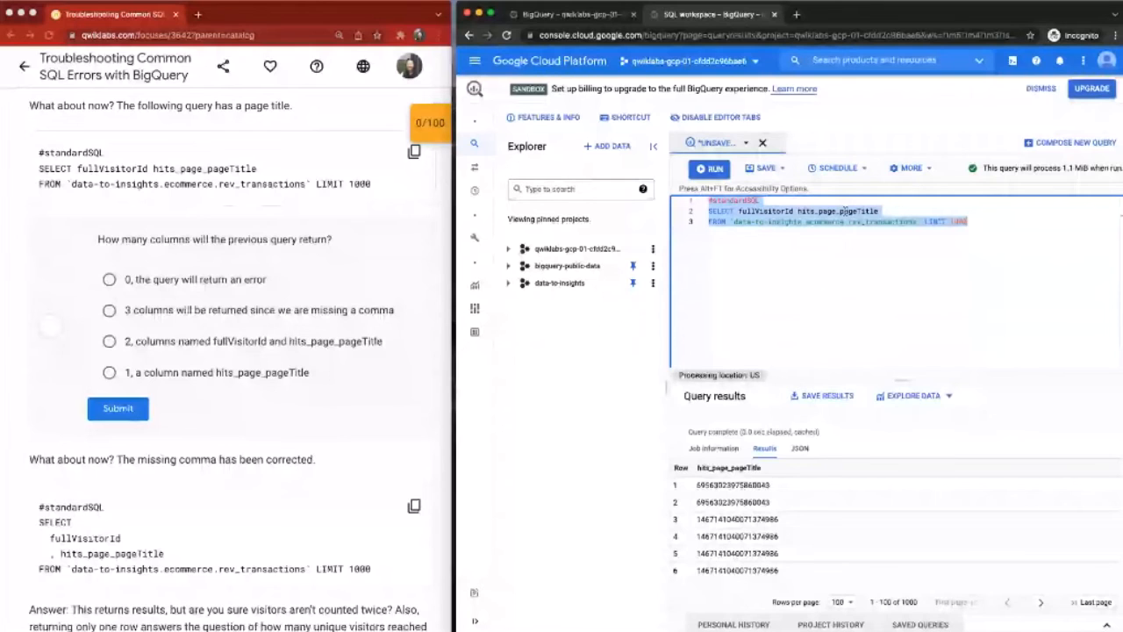
Step: Check hits_page_pageTitle in the query, then select "1, a column named hits_page_pageTitle" as the lab answer and submit it
double_click(845, 212)
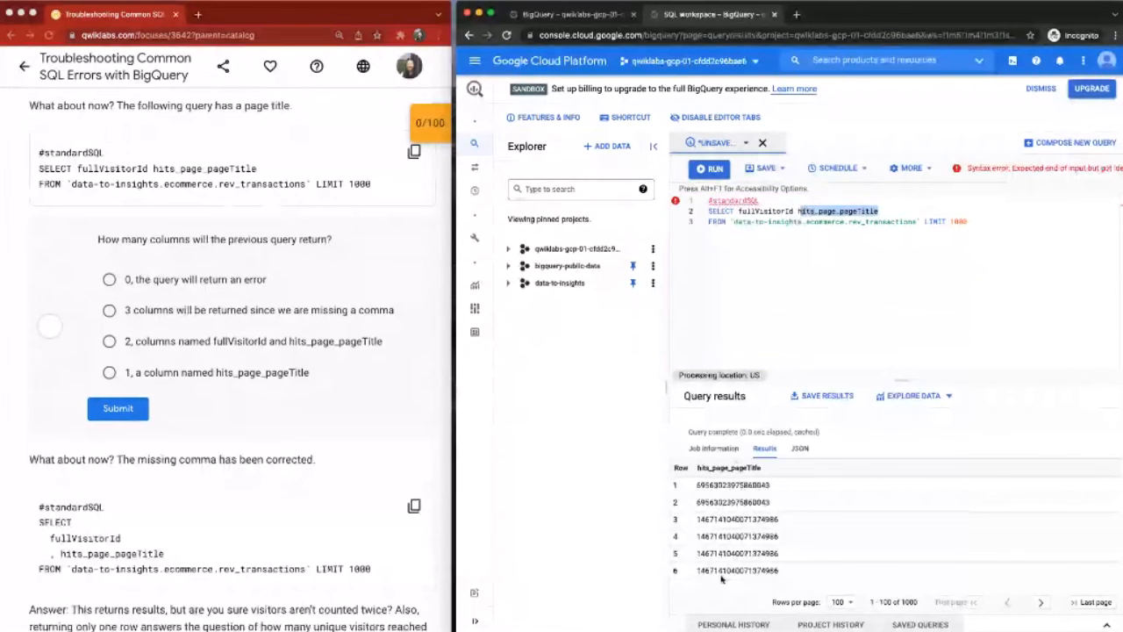
click(109, 372)
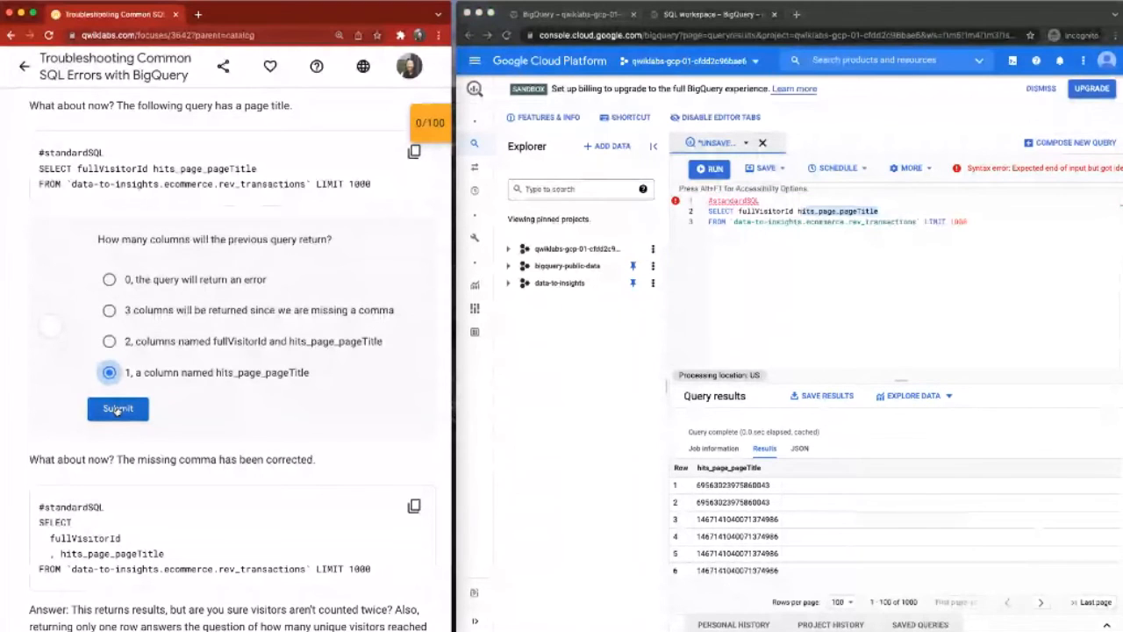
click(117, 409)
Step: Examine how fullVisitorId and hits_page_pageTitle are separated in the query's SELECT line
click(741, 210)
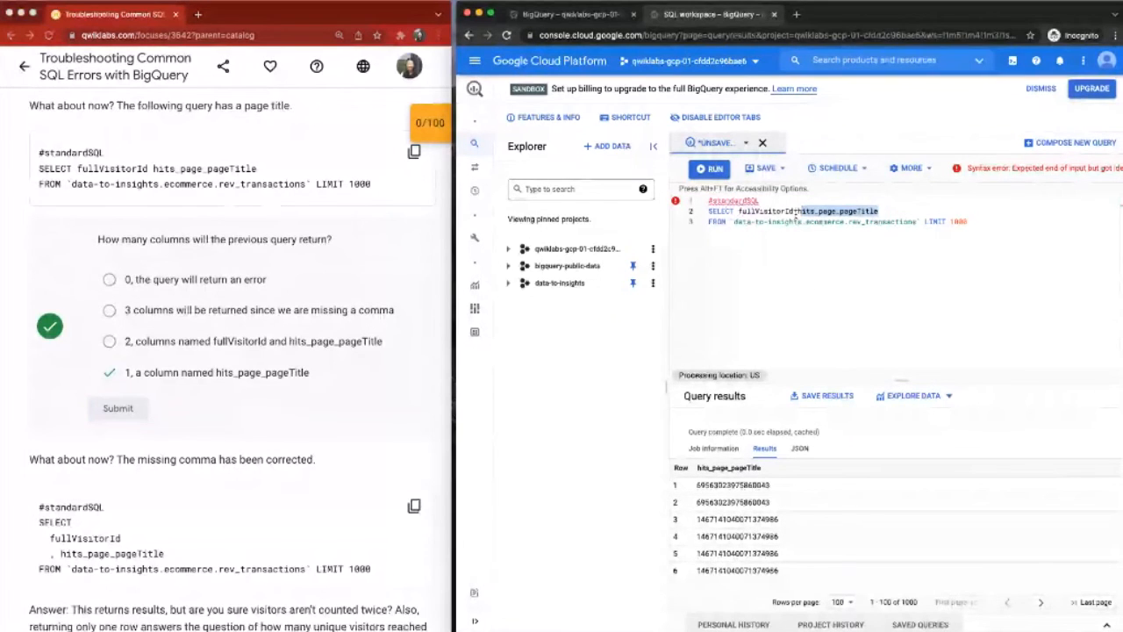
drag(796, 216, 794, 211)
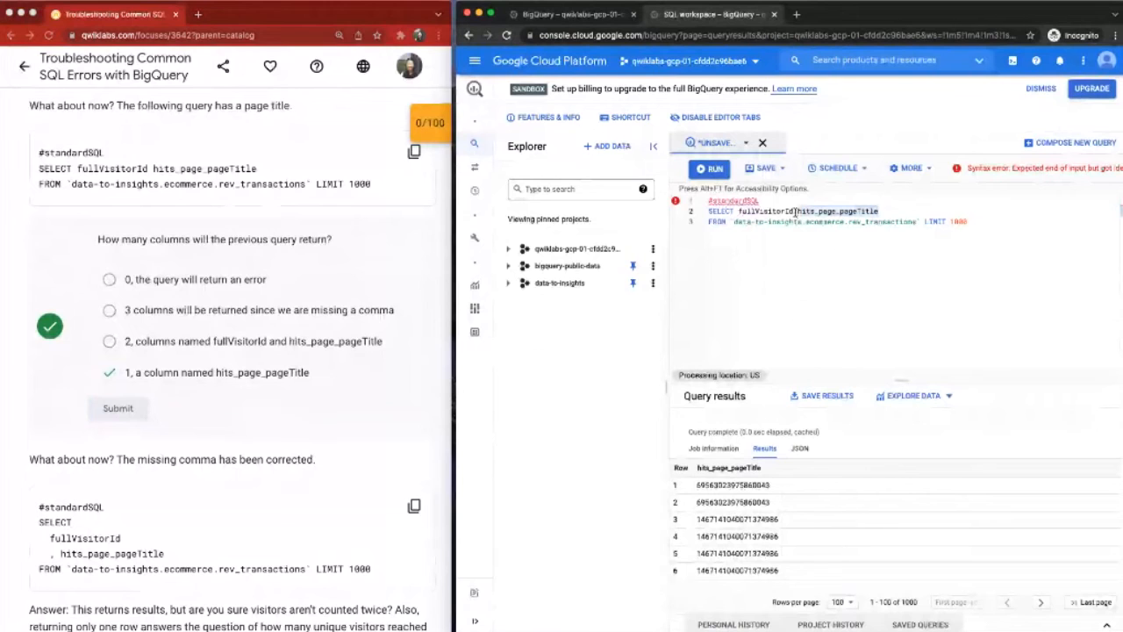
double_click(790, 212)
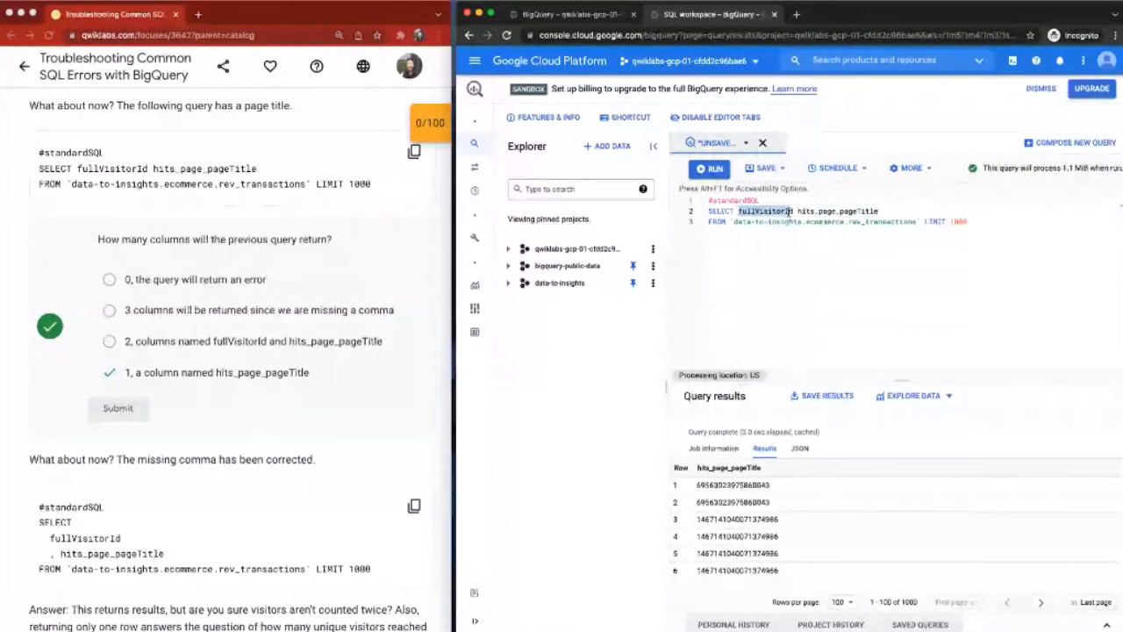
click(793, 212)
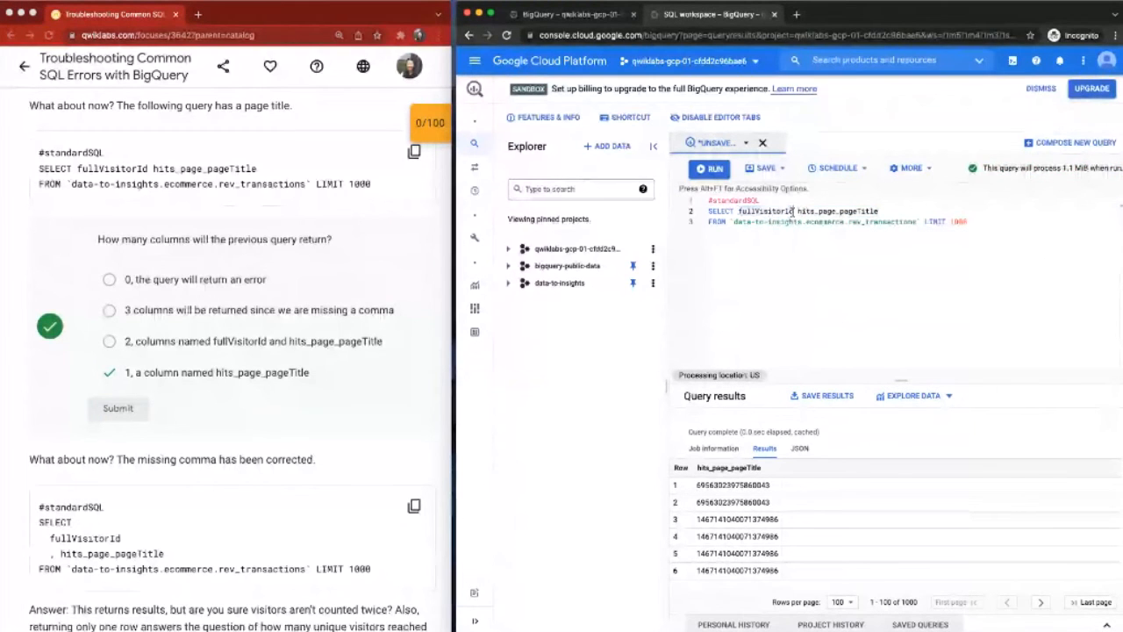
double_click(794, 212)
drag(796, 212, 876, 212)
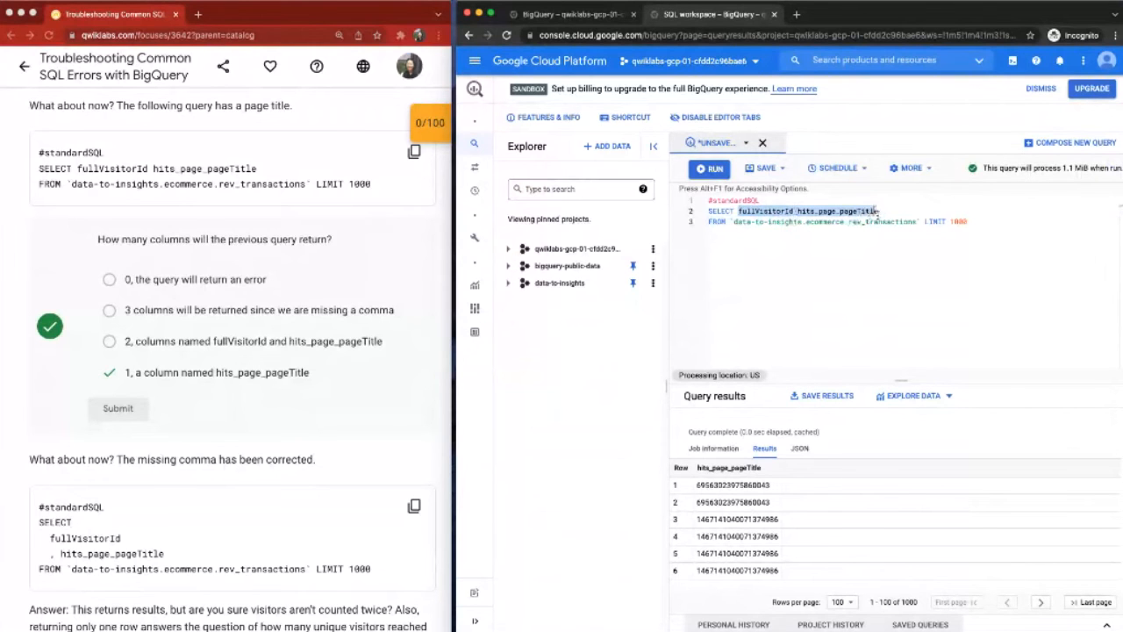
mouse_move(877, 211)
mouse_down()
mouse_move(798, 211)
mouse_move(878, 212)
mouse_up()
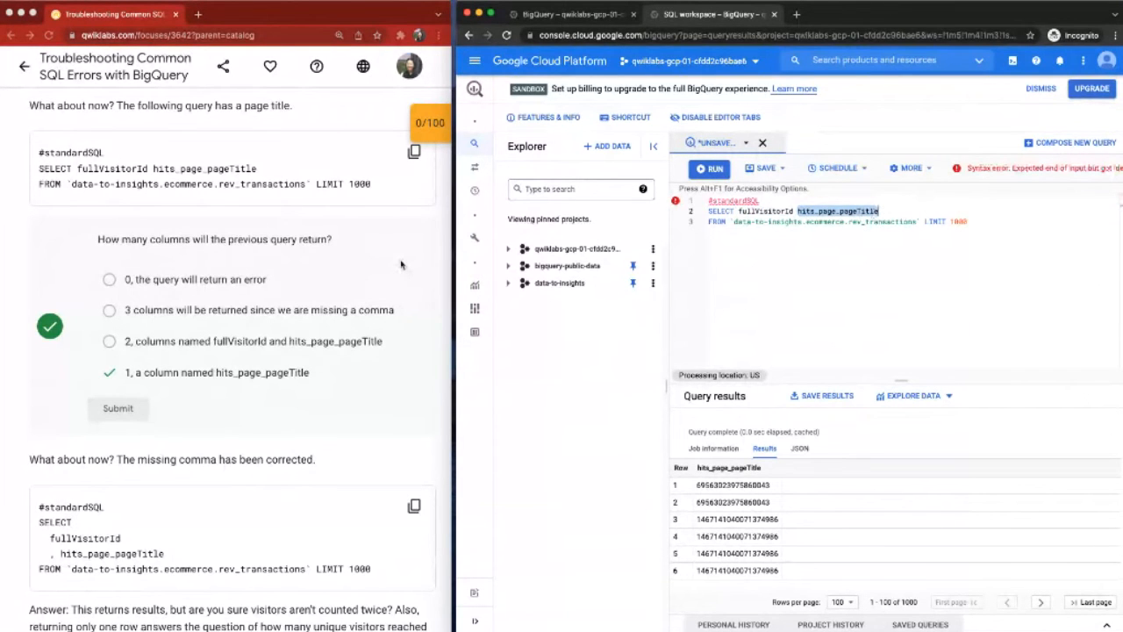
Step: Replace the editor's contents with the lab's comma-corrected query for fullVisitorId and hits_page_pageTitle, LIMIT 1000, and run it
scroll(401, 266, down, 3)
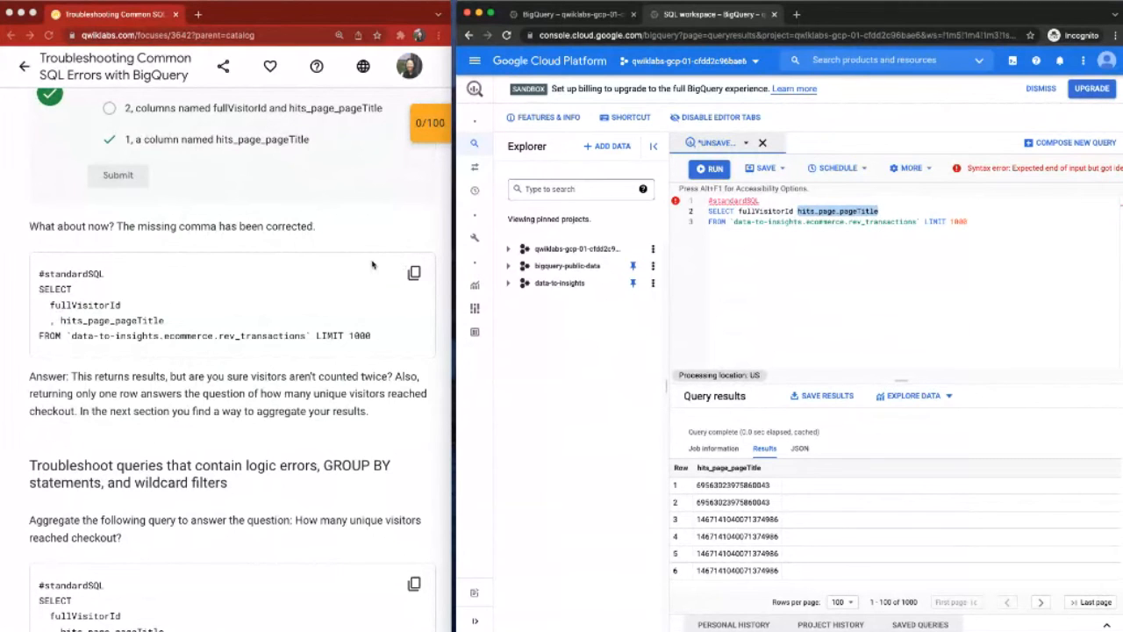
scroll(372, 265, down, 1)
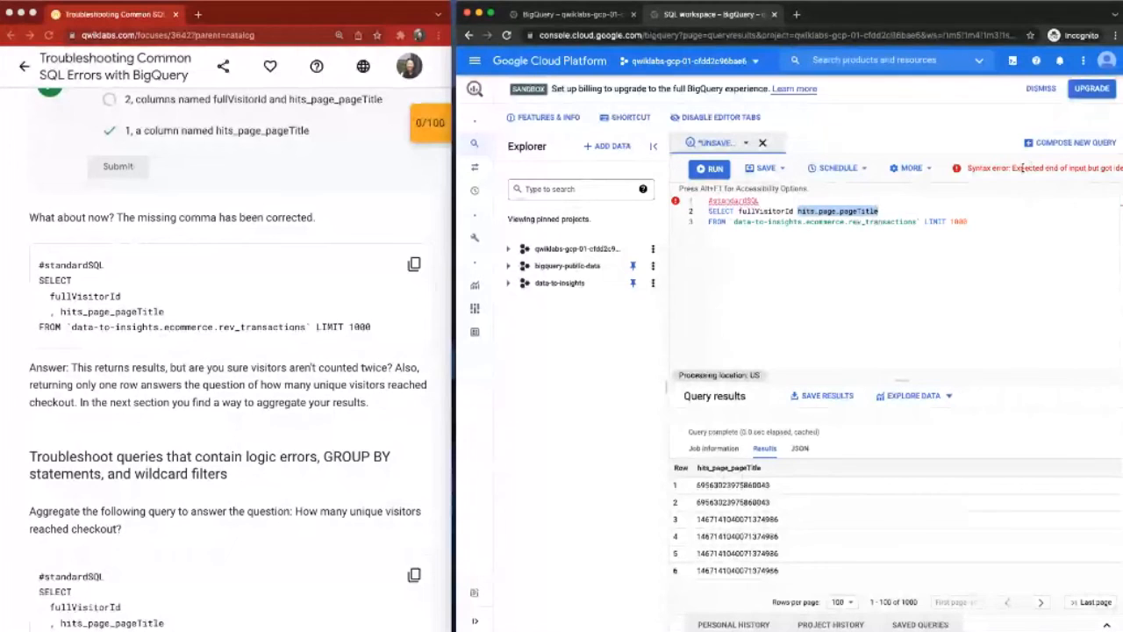
click(414, 264)
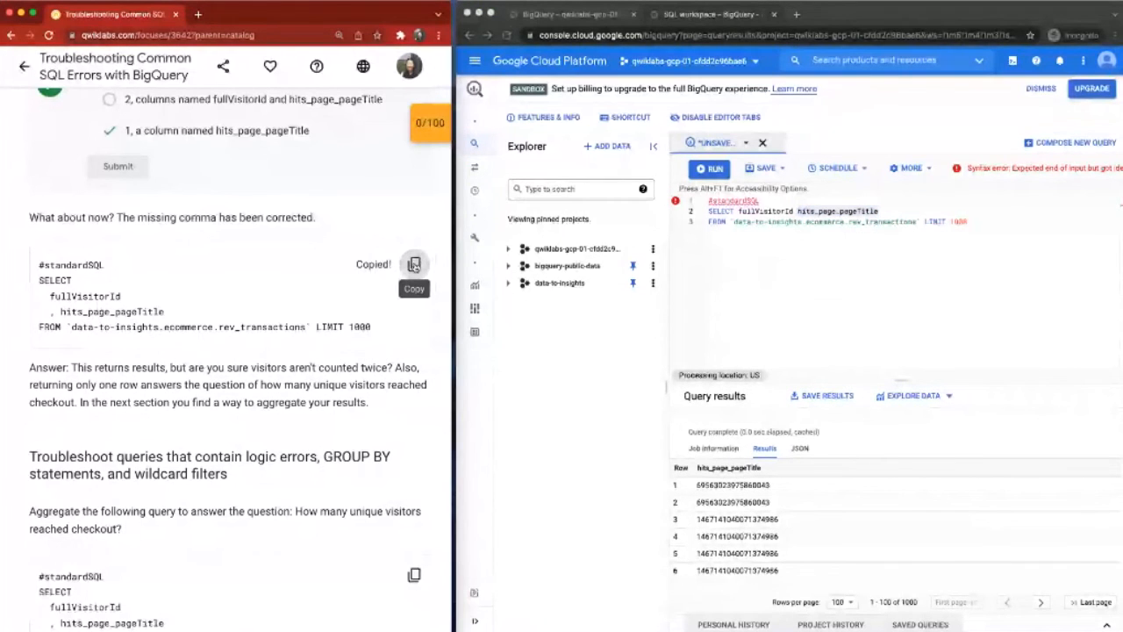
scroll(144, 255, down, 1)
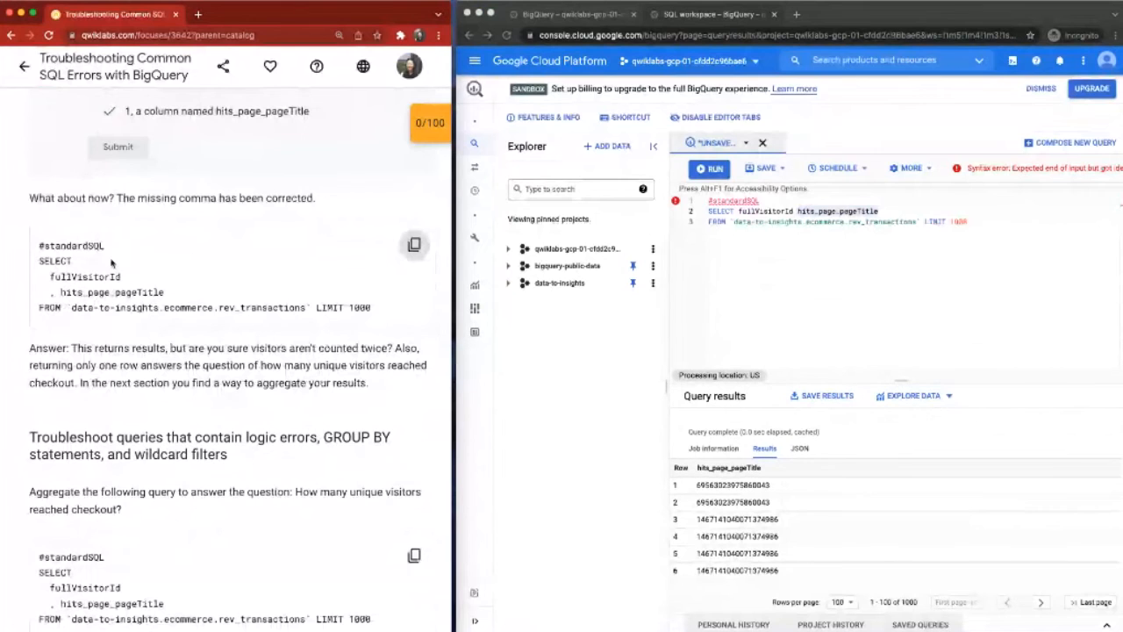
click(795, 211)
key(super+a)
key(super+v)
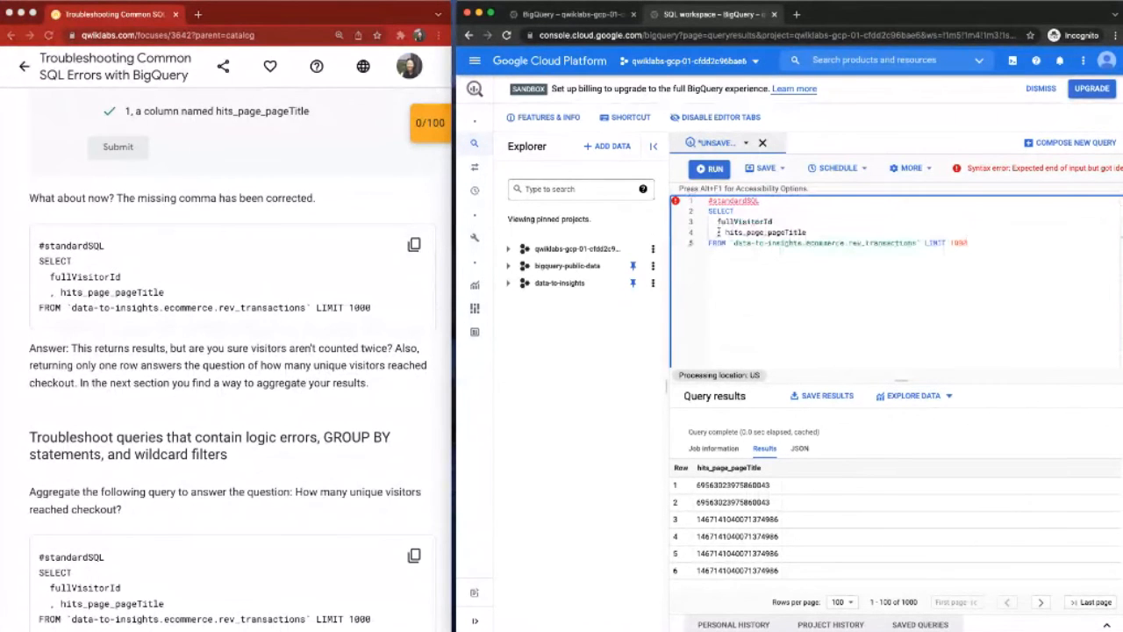
key(super+a)
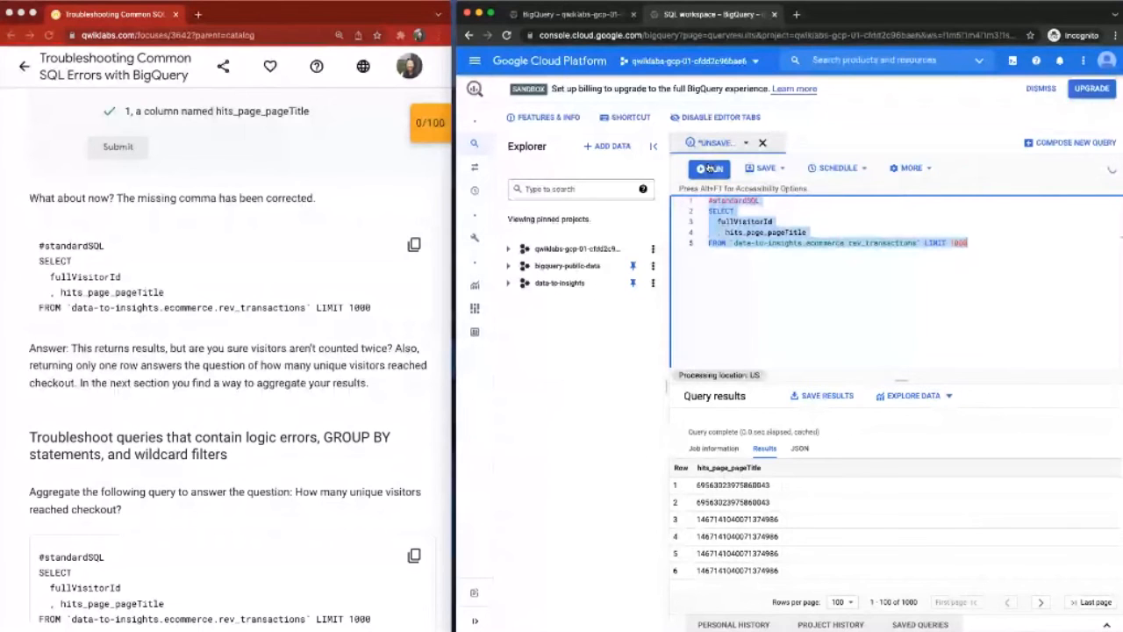
click(710, 169)
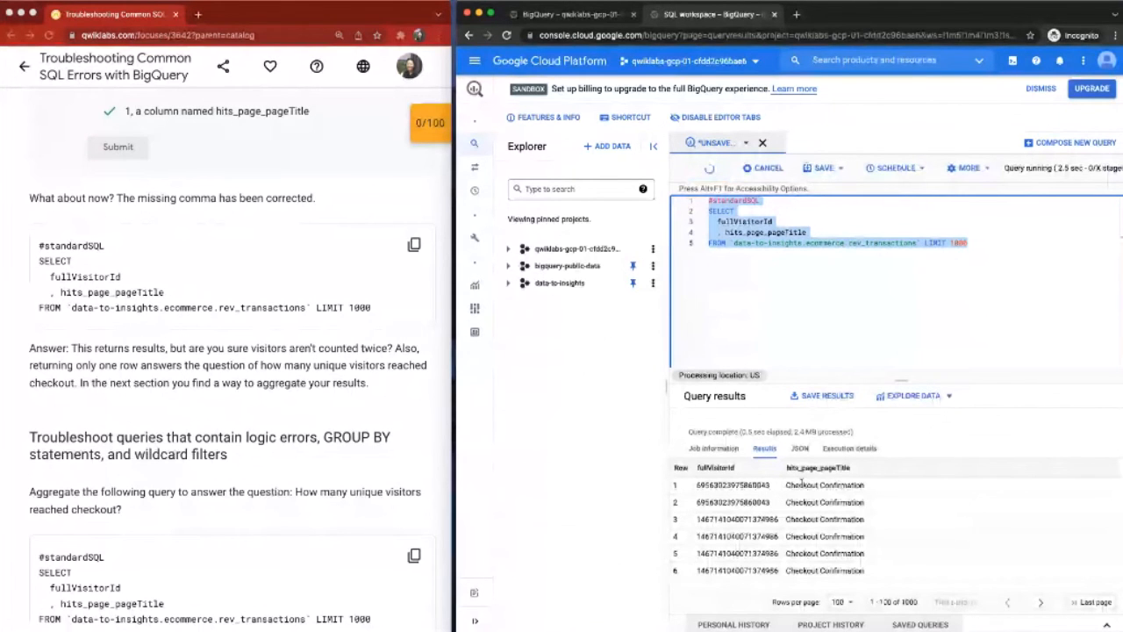
Step: Replace the editor's contents with the lab's query selecting COUNT(fullVisitorId) AS visitor_count and hits_page_pageTitle, and run it
click(49, 551)
scroll(50, 551, down, 5)
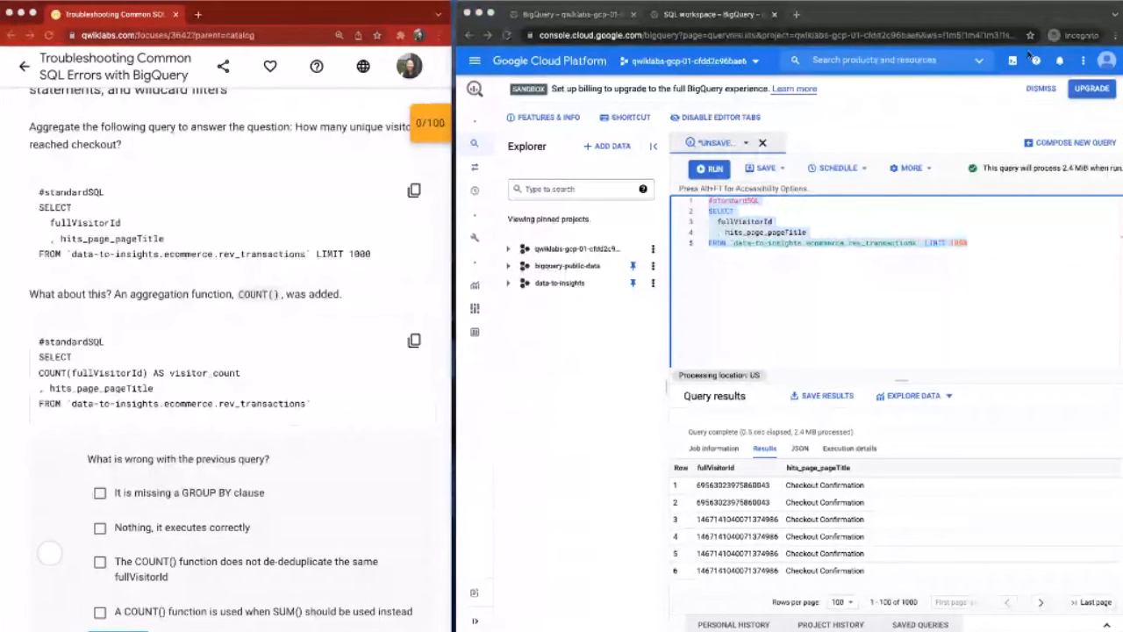
click(416, 191)
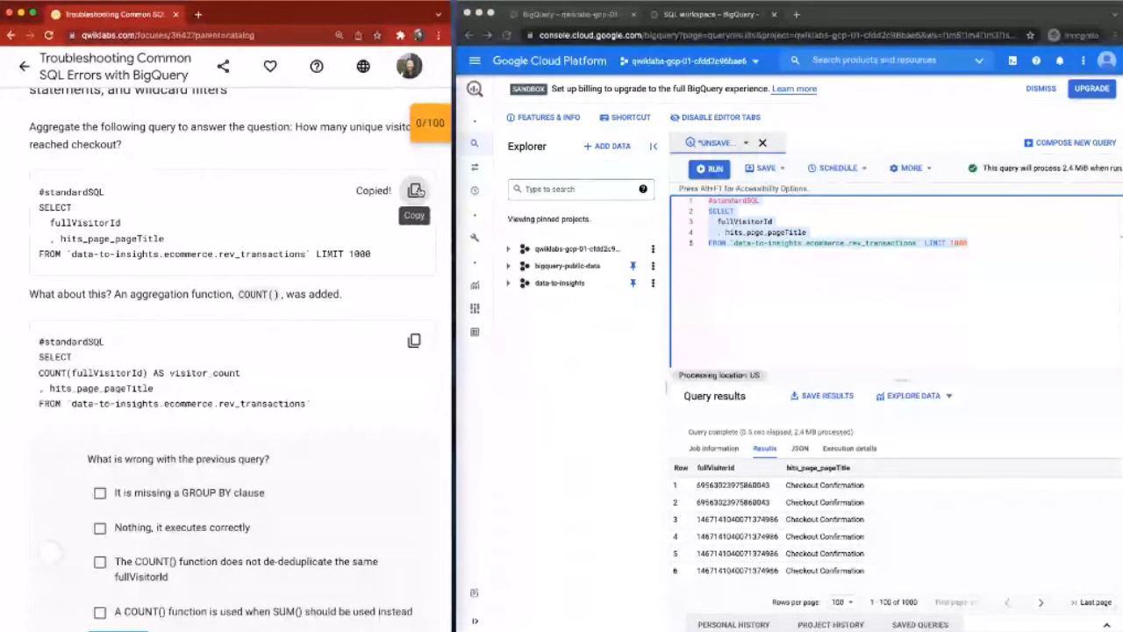
scroll(416, 191, down, 1)
click(414, 283)
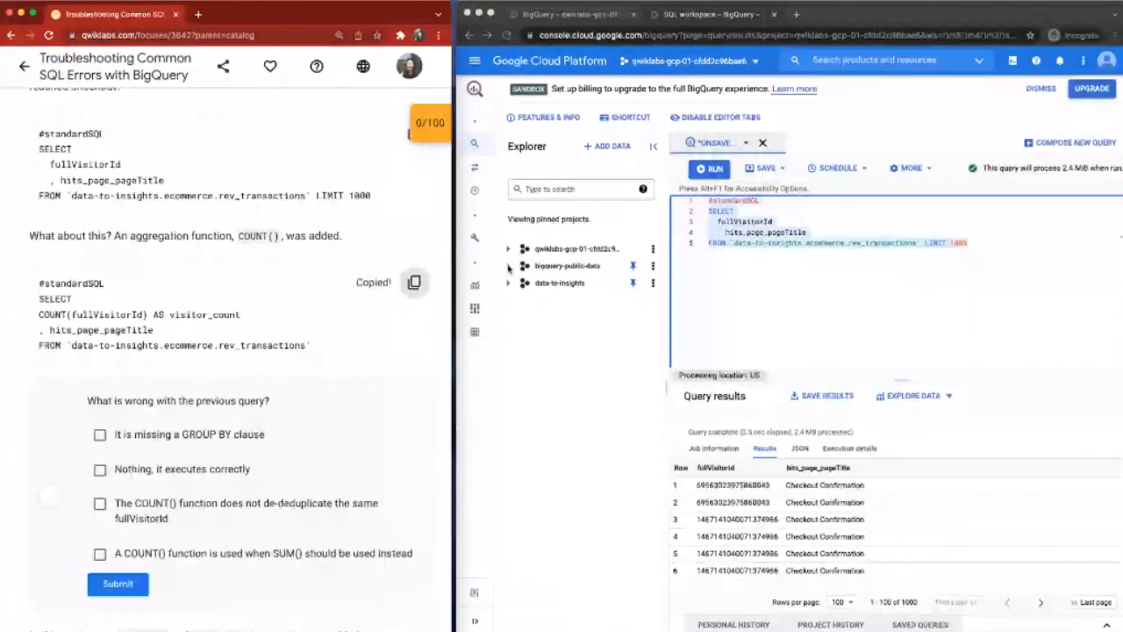
click(802, 303)
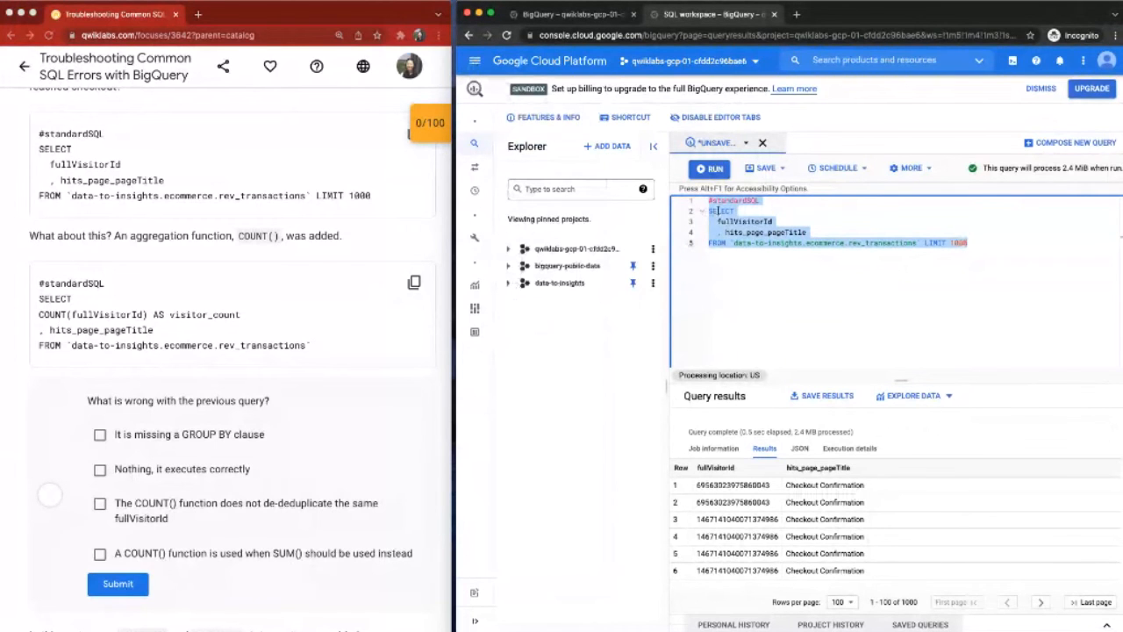
key(ctrl+v)
key(ctrl+Return)
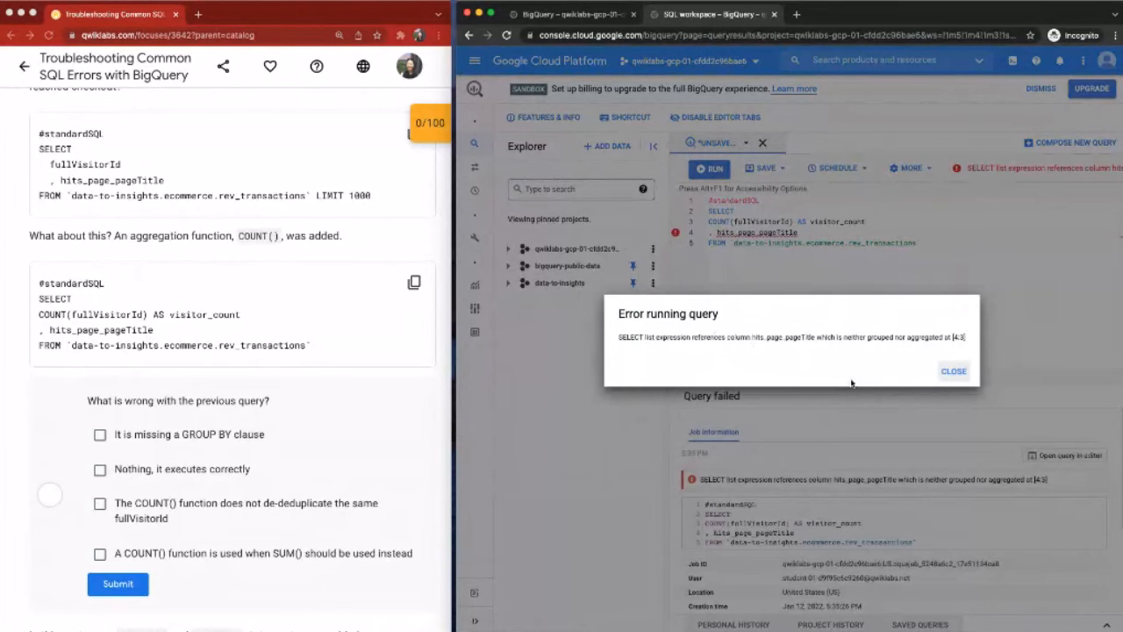
Step: Dismiss the query error and examine the COUNT(fullVisitorId) query against the lab's answer options for what is wrong with it
click(700, 288)
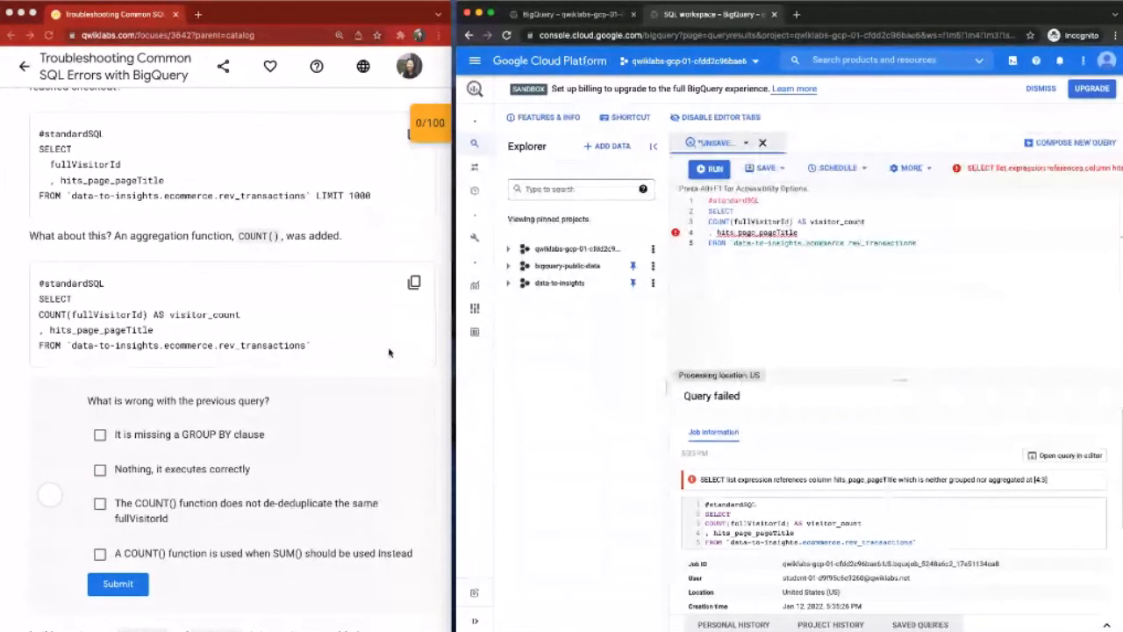
scroll(388, 353, down, 1)
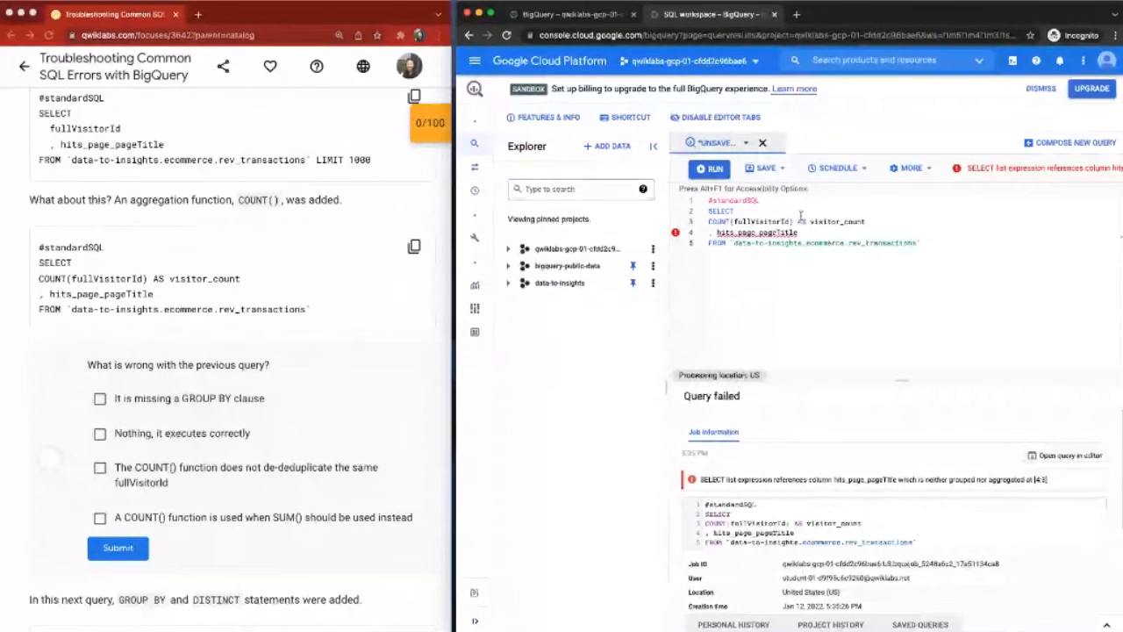
click(702, 305)
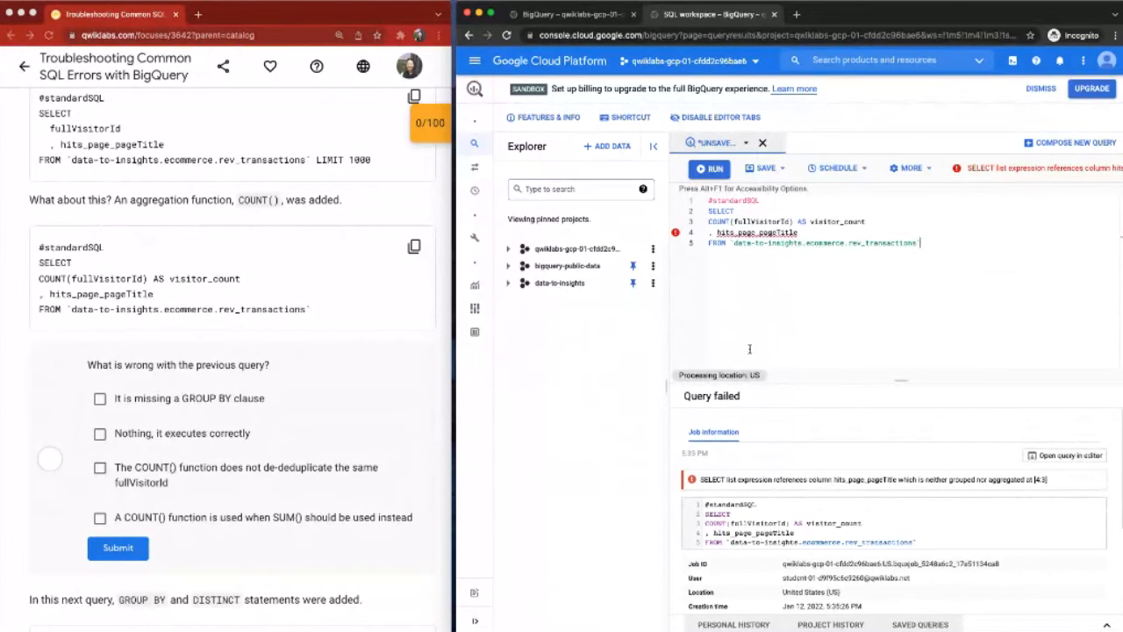
click(92, 471)
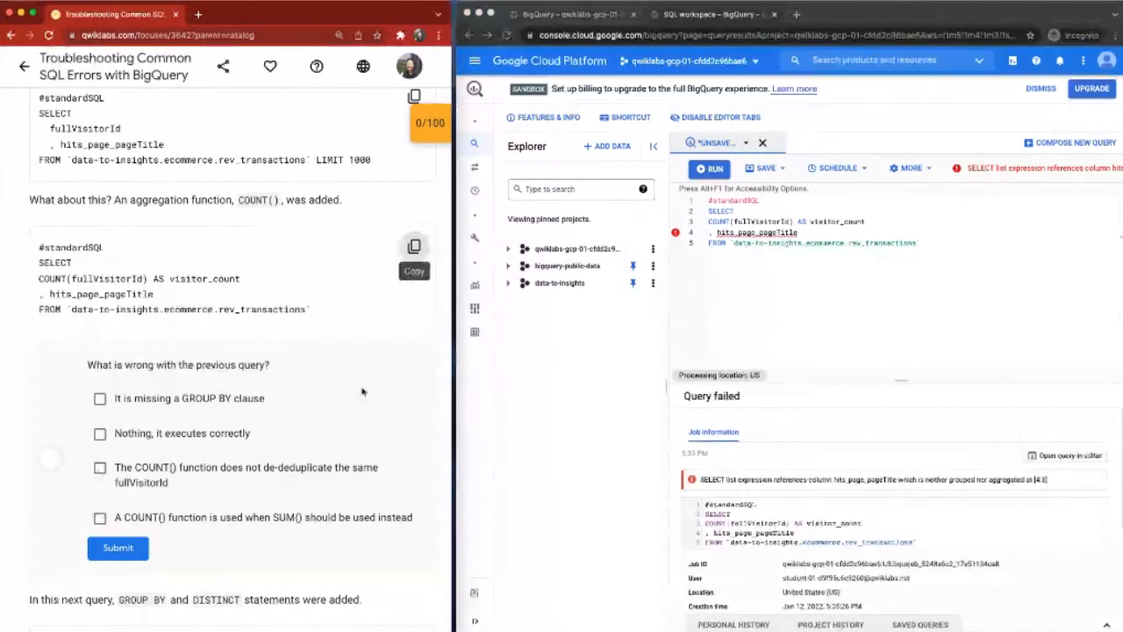
scroll(361, 392, down, 1)
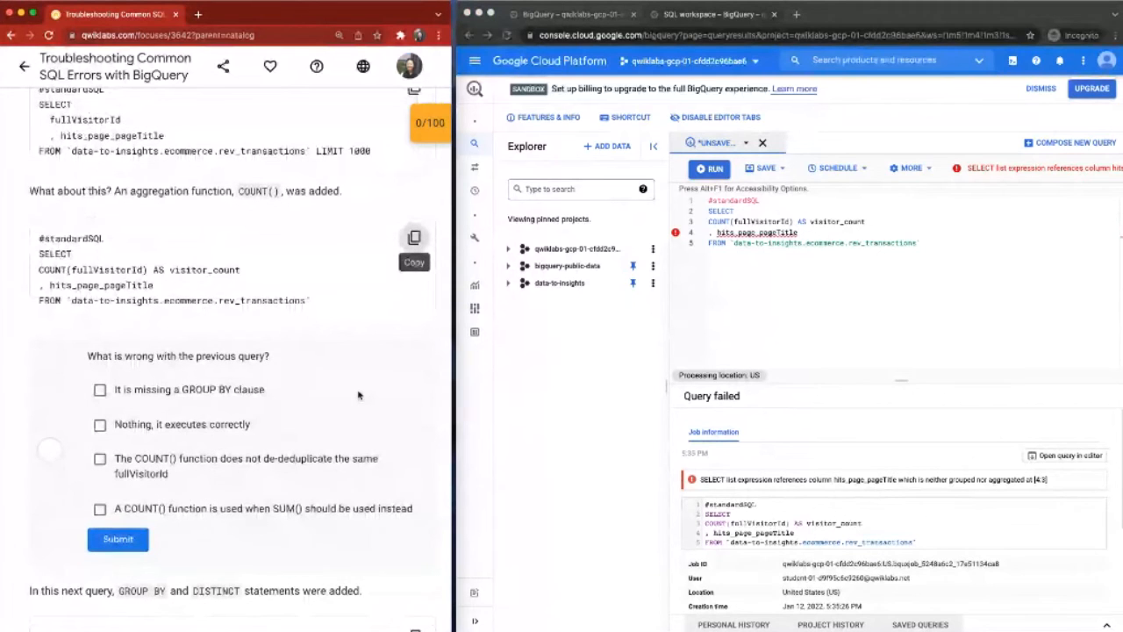
click(744, 253)
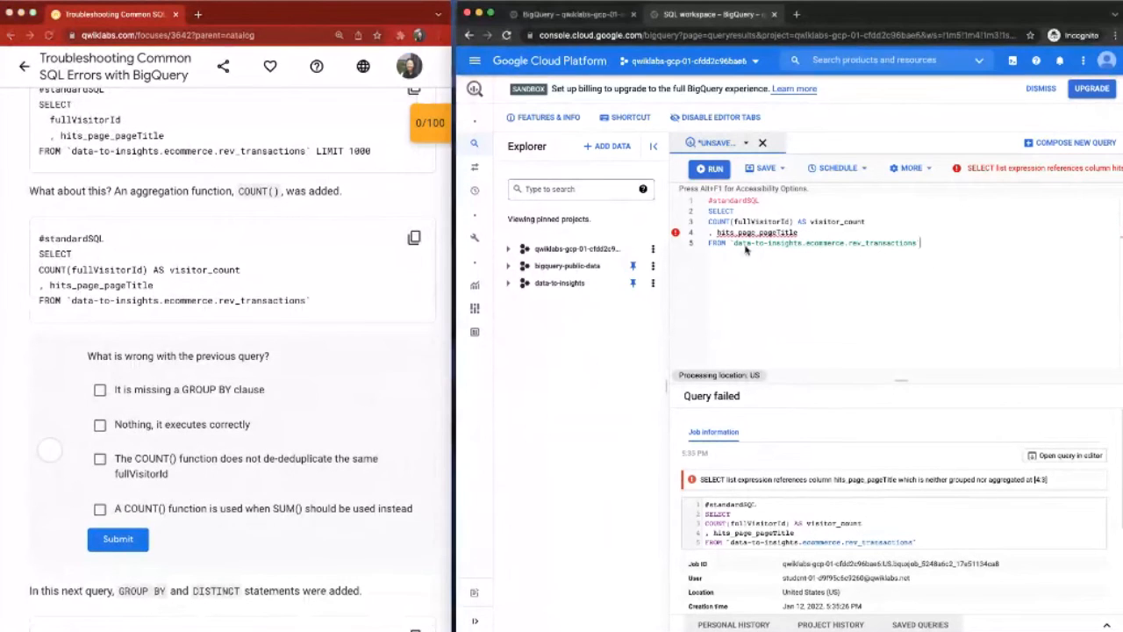
click(732, 223)
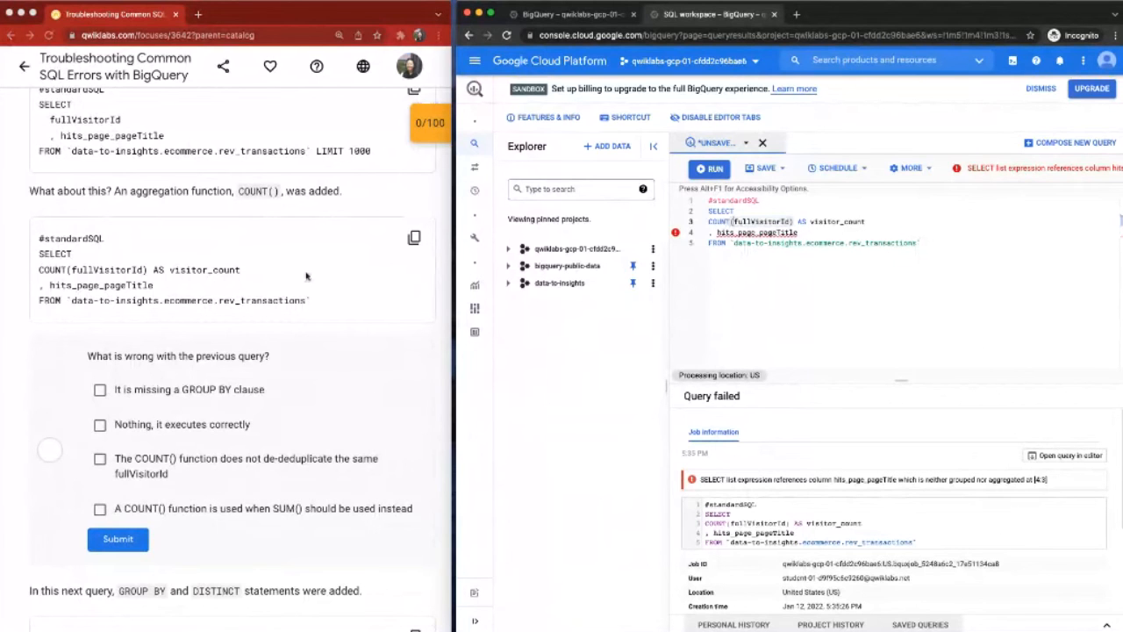
scroll(306, 276, down, 3)
scroll(306, 277, up, 1)
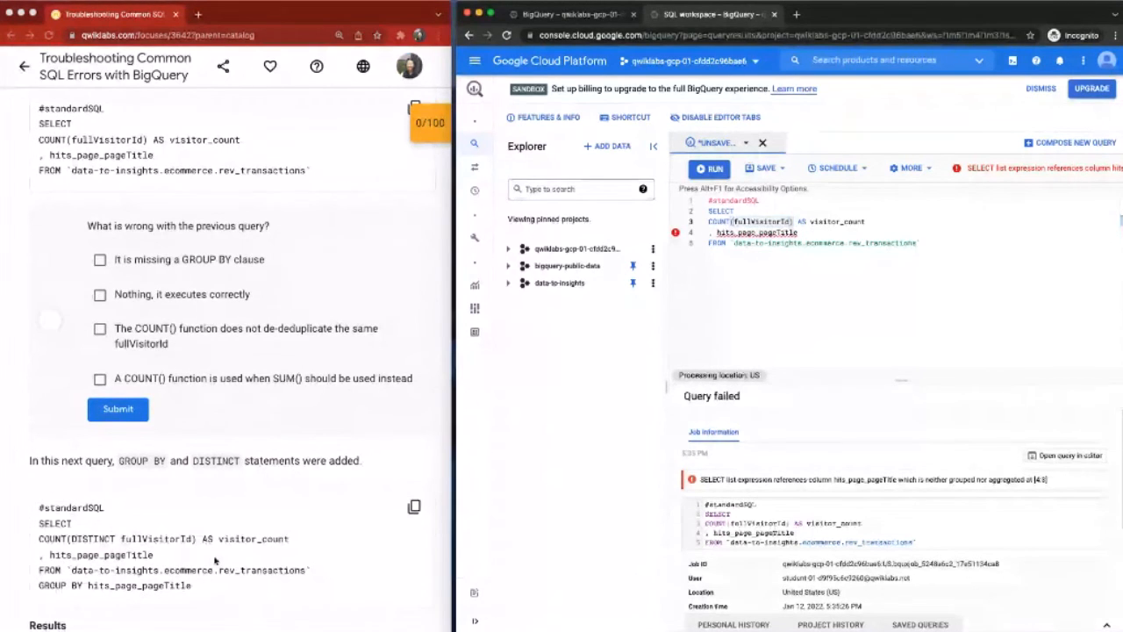
Step: Try submitting the COUNT() de-duplication and SUM() options as the answer to what is wrong with the previous query
click(147, 344)
click(99, 378)
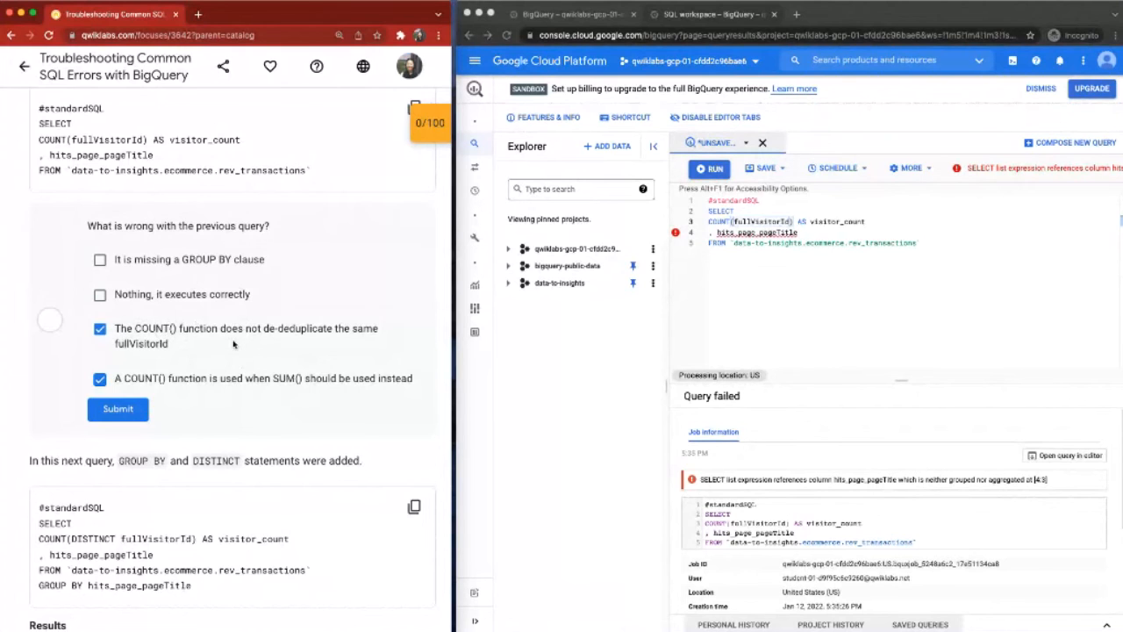
click(127, 407)
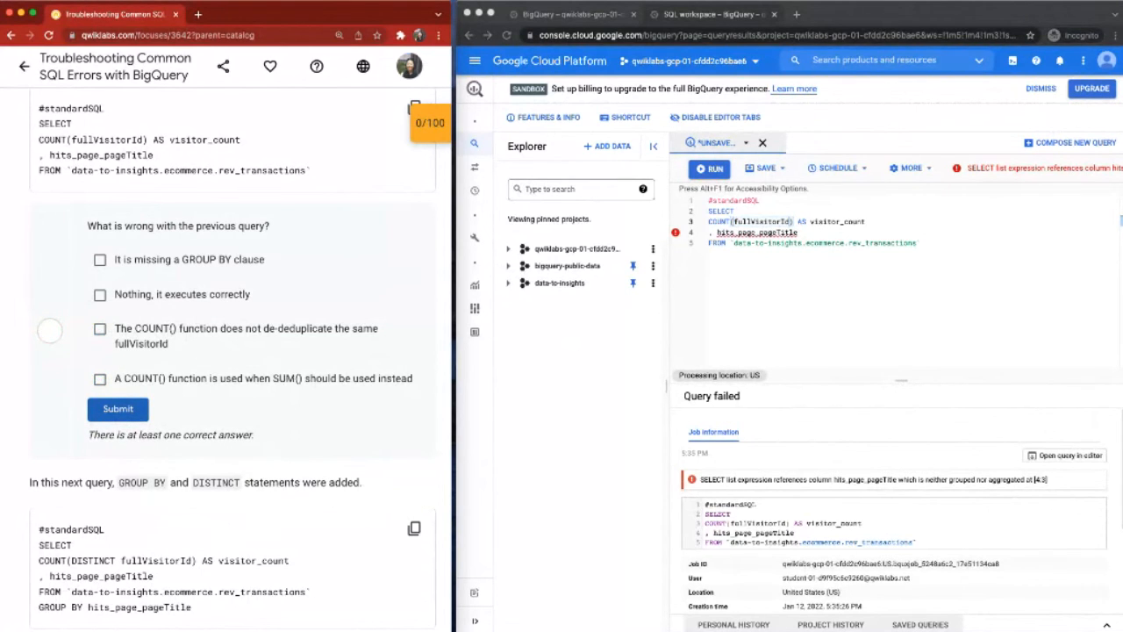
Step: Answer that the query is missing a GROUP BY clause and COUNT() does not de-duplicate the same fullVisitorId, and submit
click(100, 260)
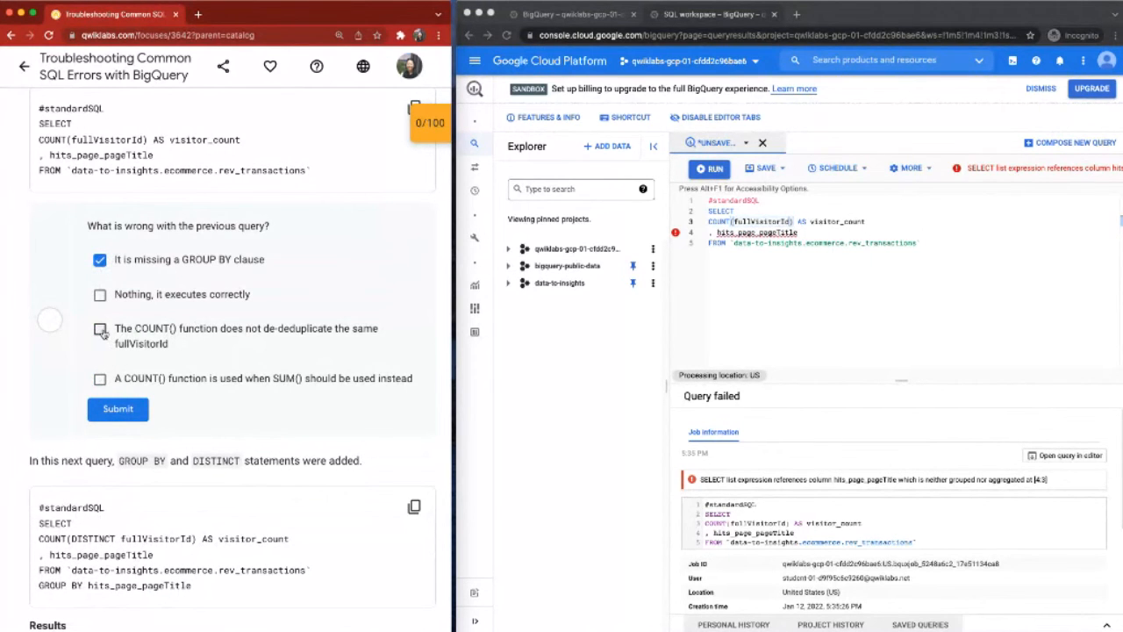
click(100, 330)
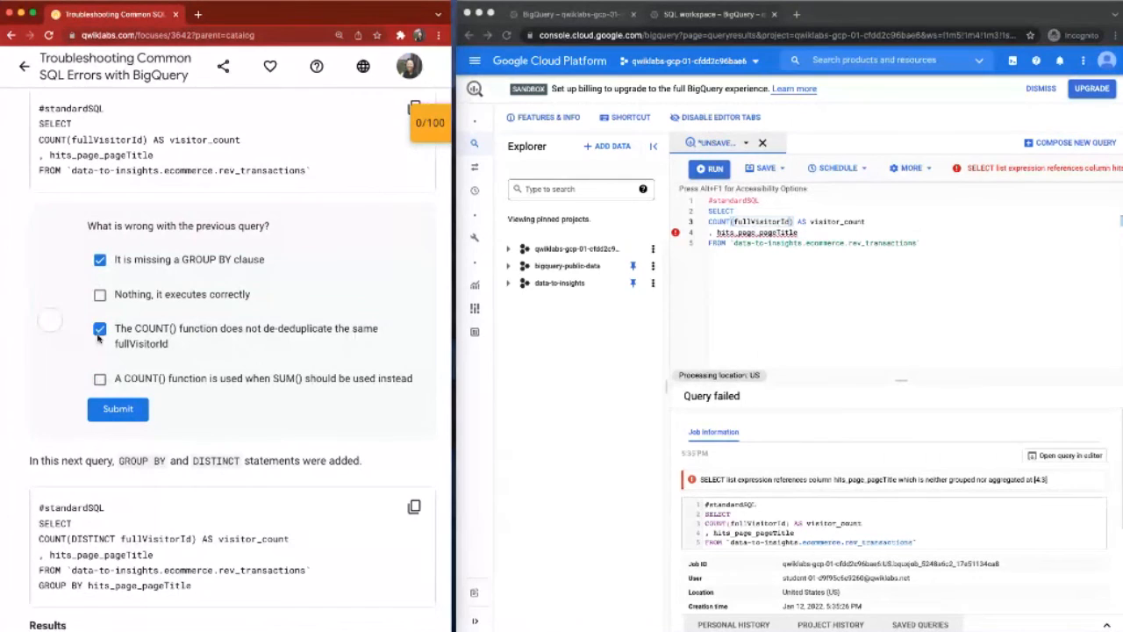
click(118, 409)
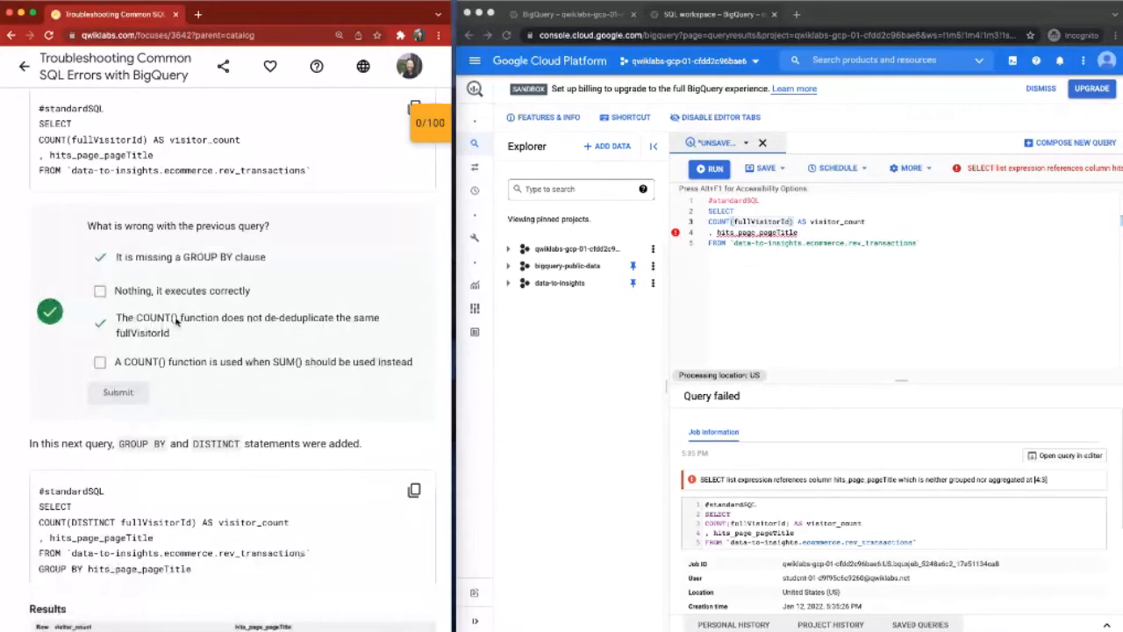
Step: Replace the editor's contents with the lab's COUNT(DISTINCT fullVisitorId) query using GROUP BY hits_page_pageTitle, and run it
scroll(176, 322, down, 3)
click(412, 254)
click(832, 296)
key(ctrl+a)
key(ctrl+v)
key(ctrl+Return)
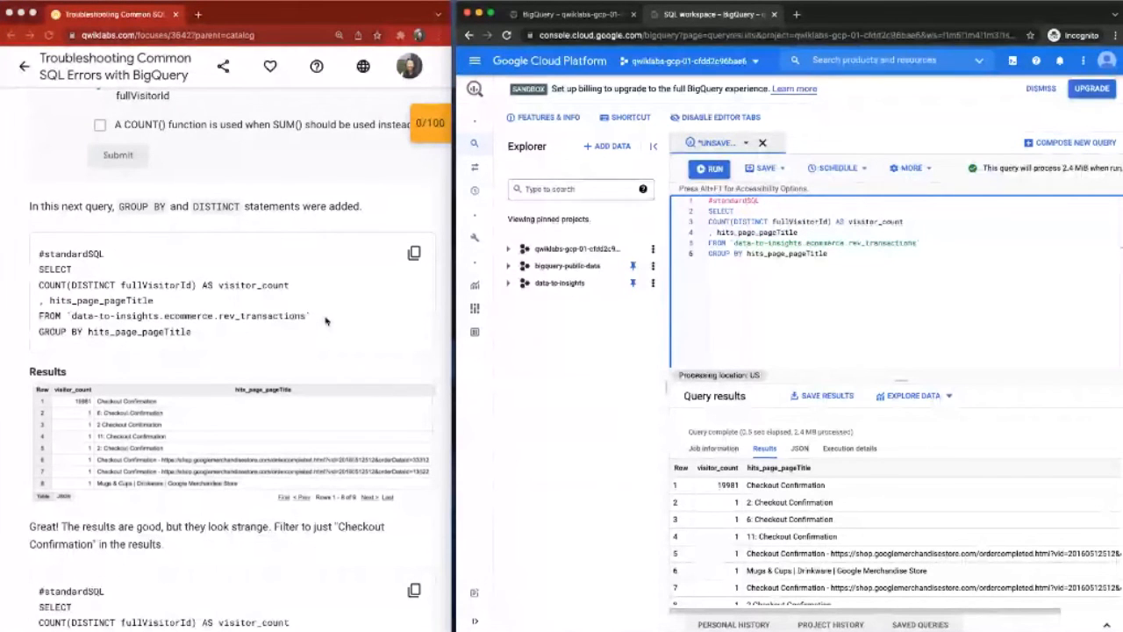
scroll(325, 321, down, 2)
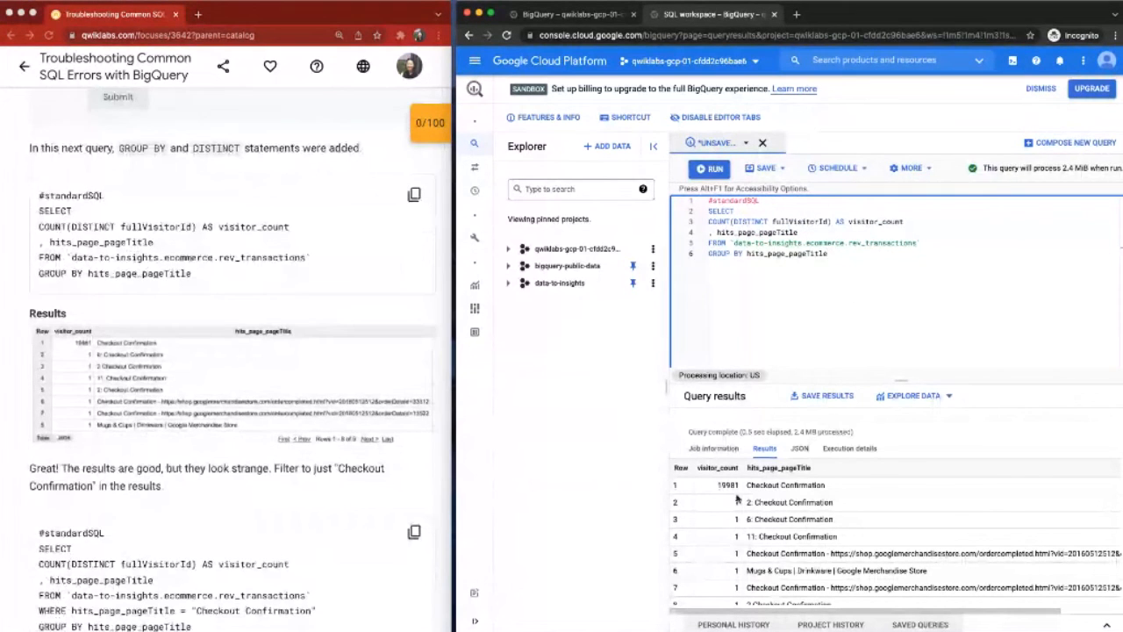
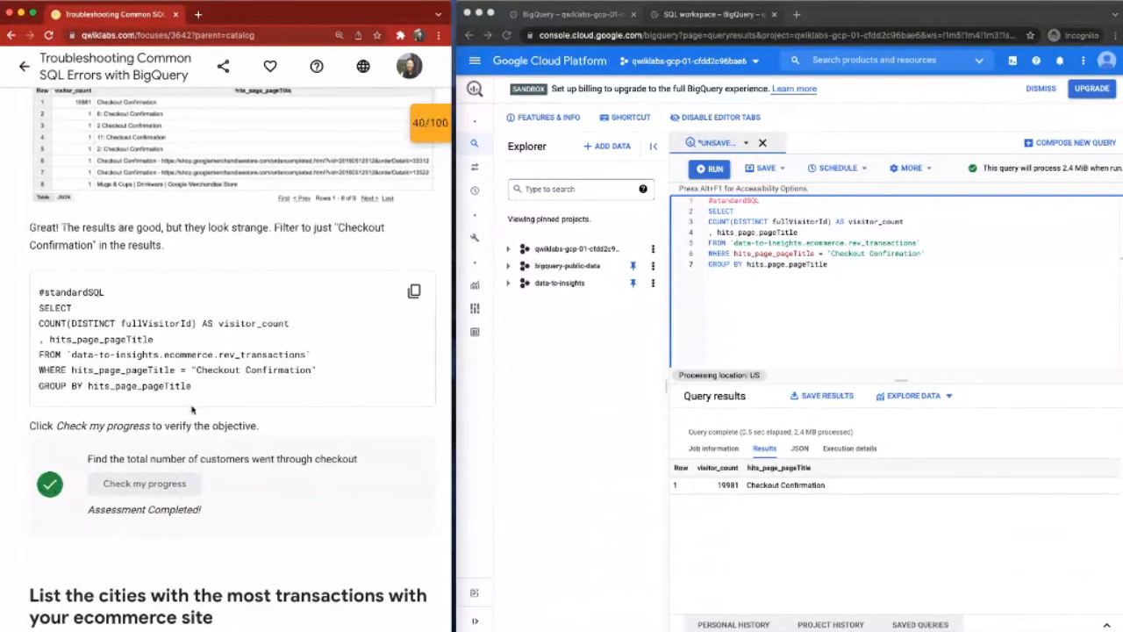
Step: Replace the editor's contents with the lab's partially written query from the section on cities with the most transactions
scroll(192, 409, down, 1)
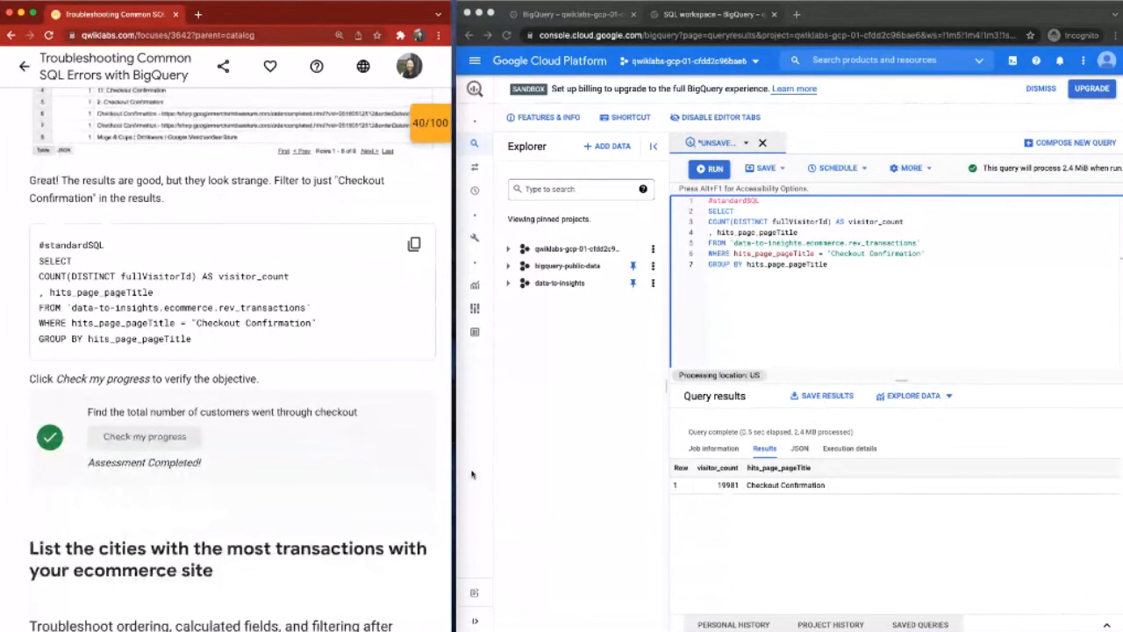
scroll(439, 351, down, 4)
mouse_move(438, 128)
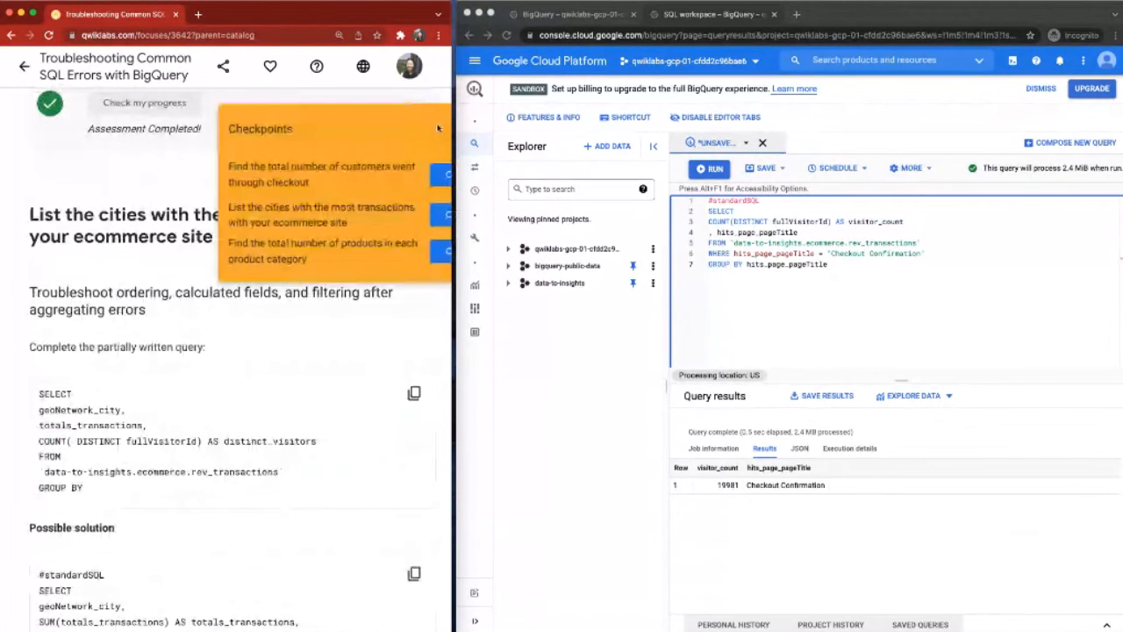
scroll(408, 270, down, 1)
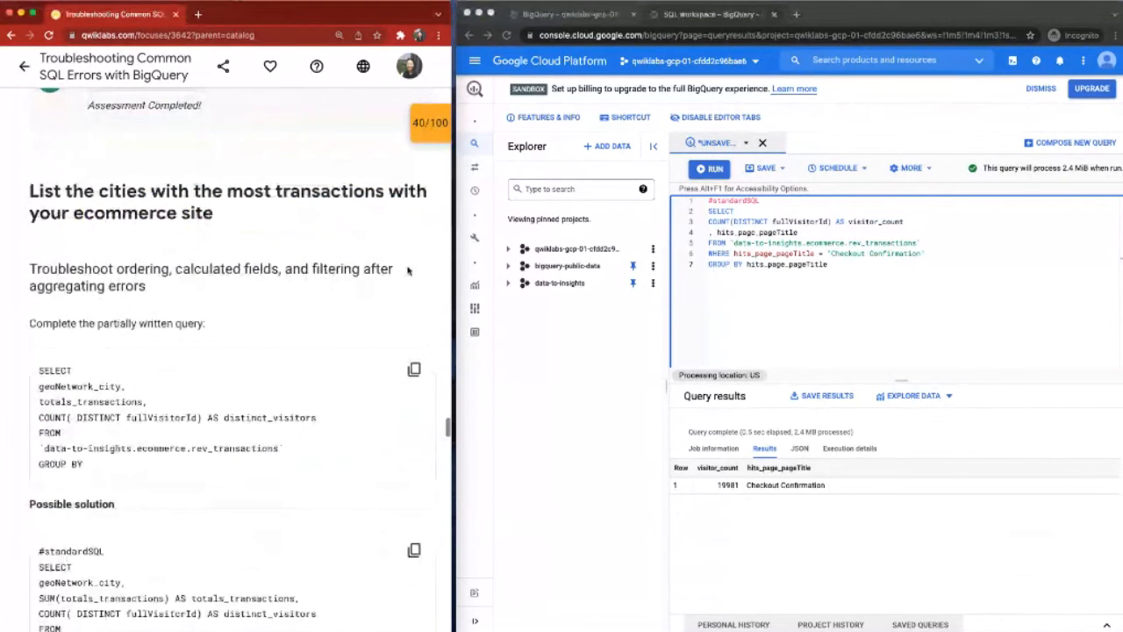
scroll(407, 271, down, 2)
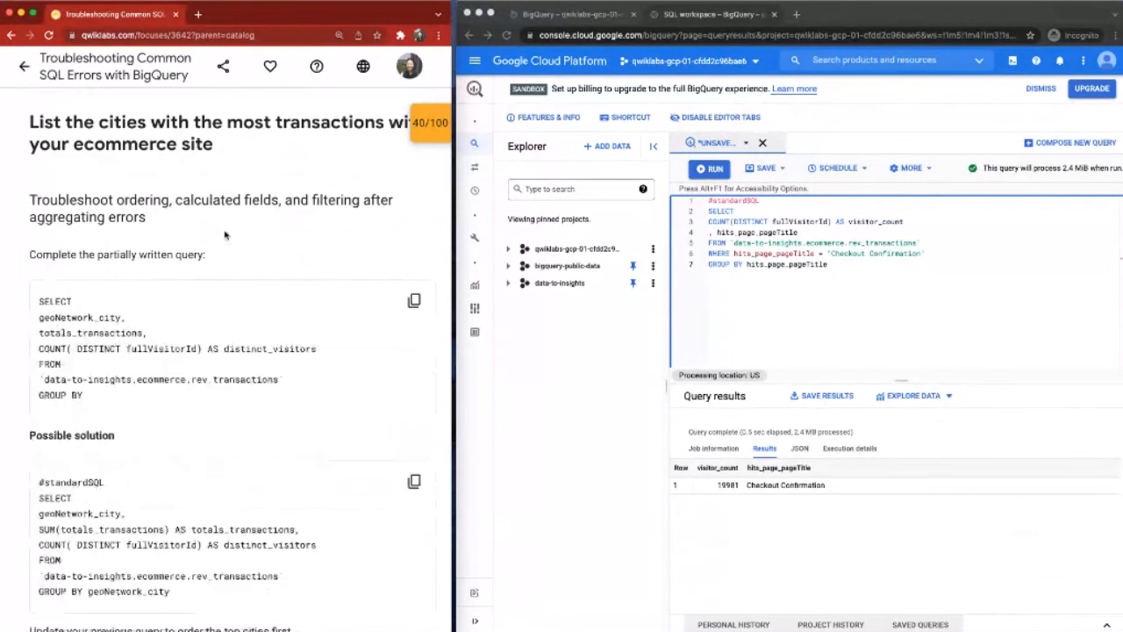
scroll(225, 235, down, 1)
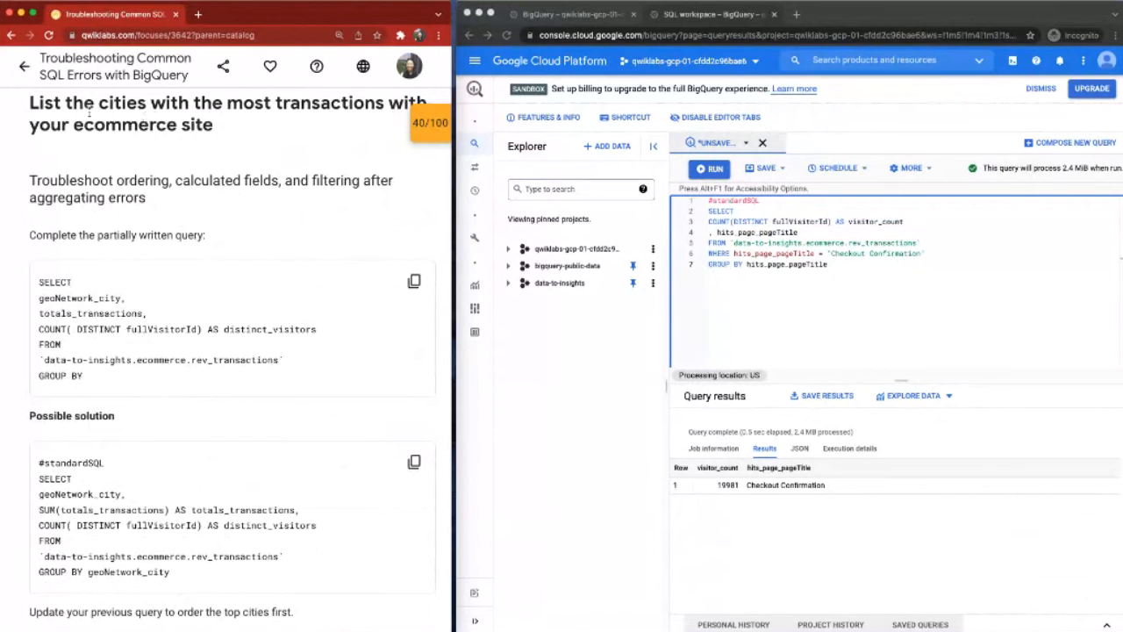
click(408, 290)
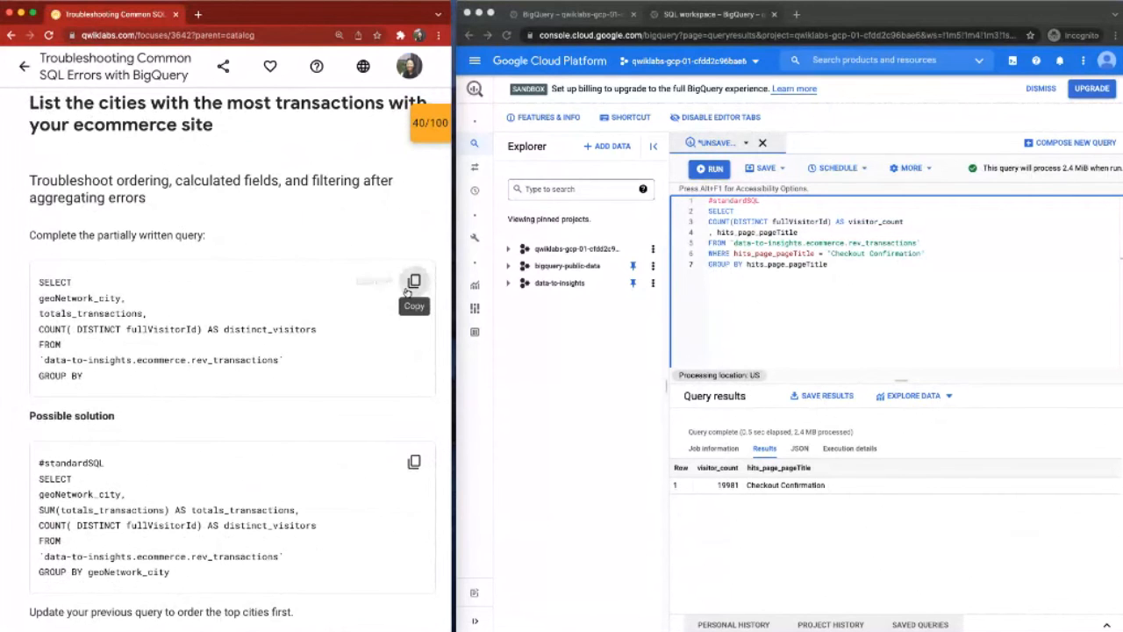
click(848, 317)
key(ctrl+a)
key(ctrl+v)
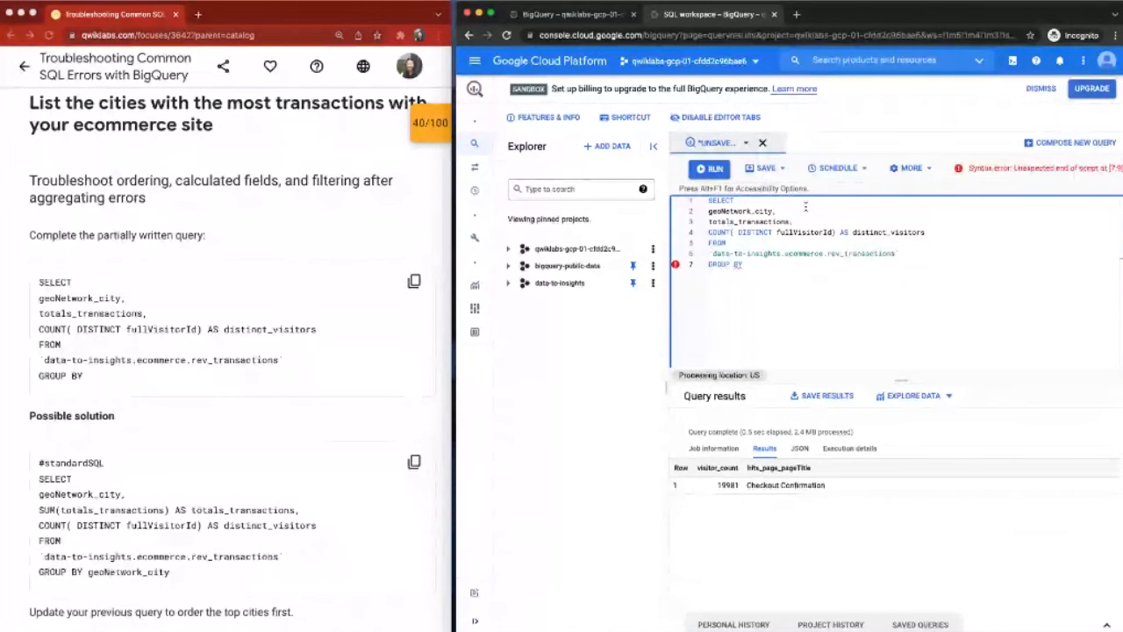
Step: Compare the partial query's totals_transactions and GROUP BY lines with the SUM(totals_transactions) and GROUP BY geoNetwork_city lines in the lab's possible solution
click(807, 221)
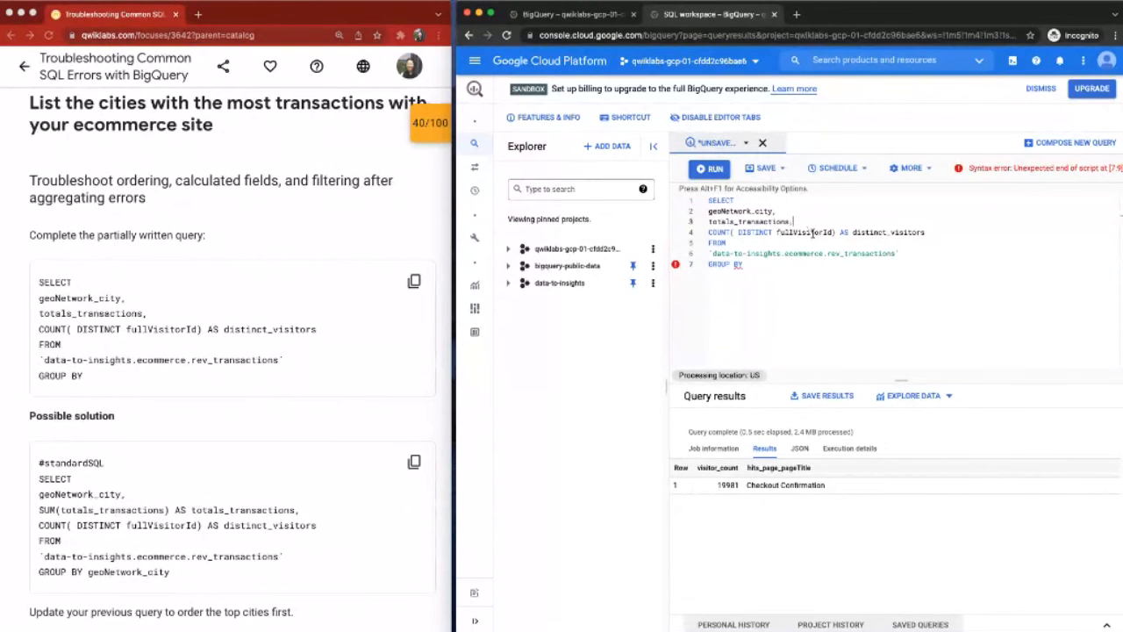
double_click(792, 222)
click(796, 223)
click(783, 265)
scroll(285, 442, down, 2)
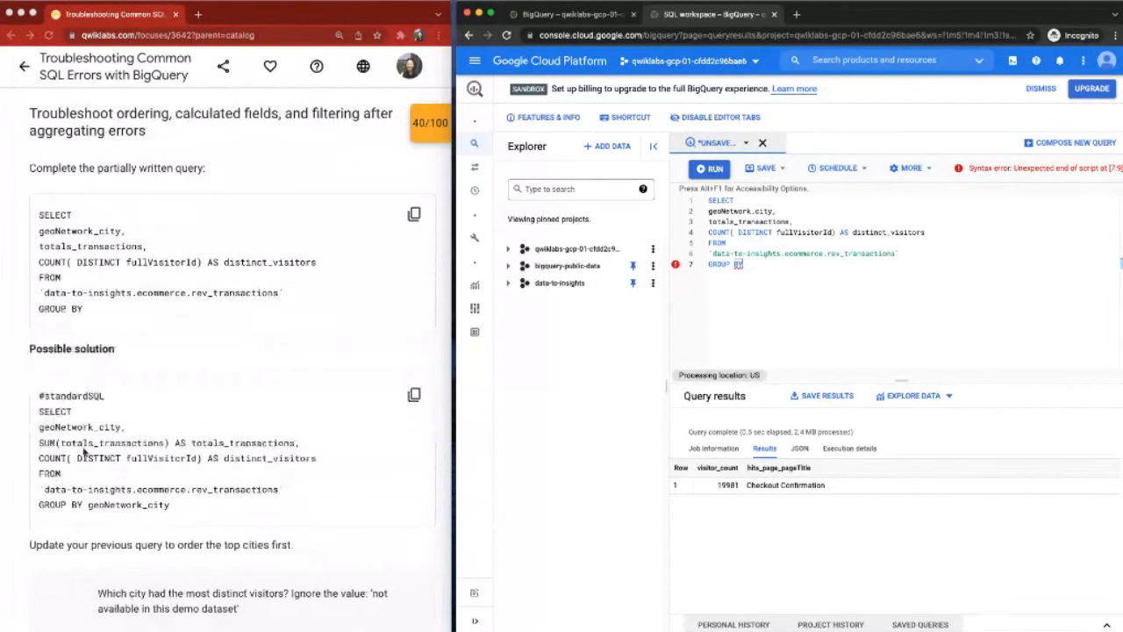
click(45, 444)
drag(40, 444, 300, 451)
click(299, 449)
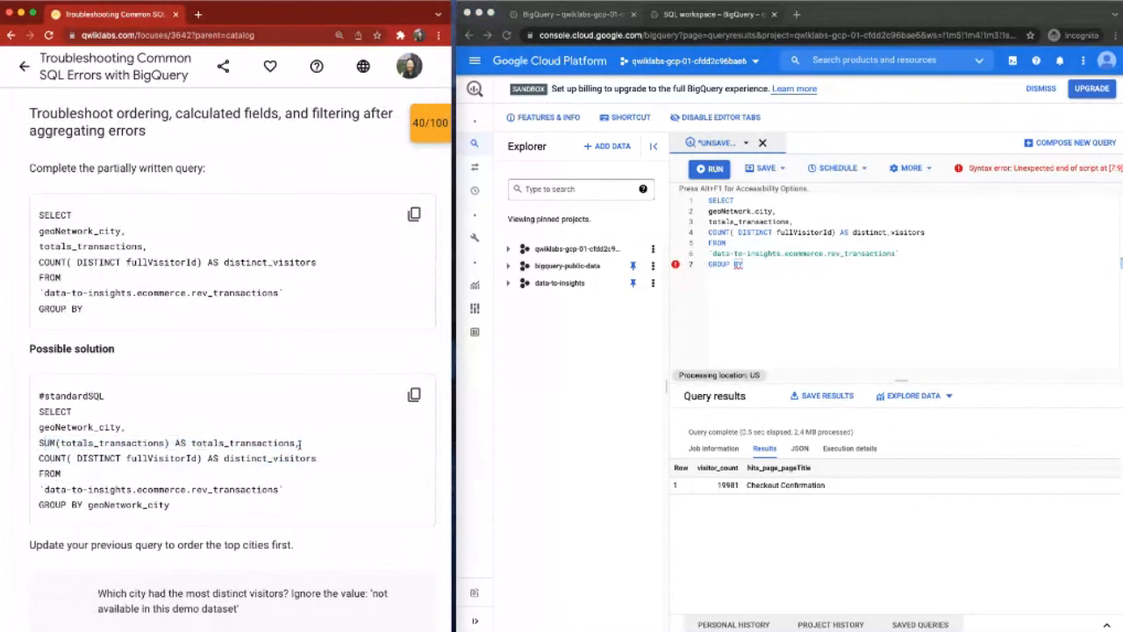
drag(171, 505, 87, 504)
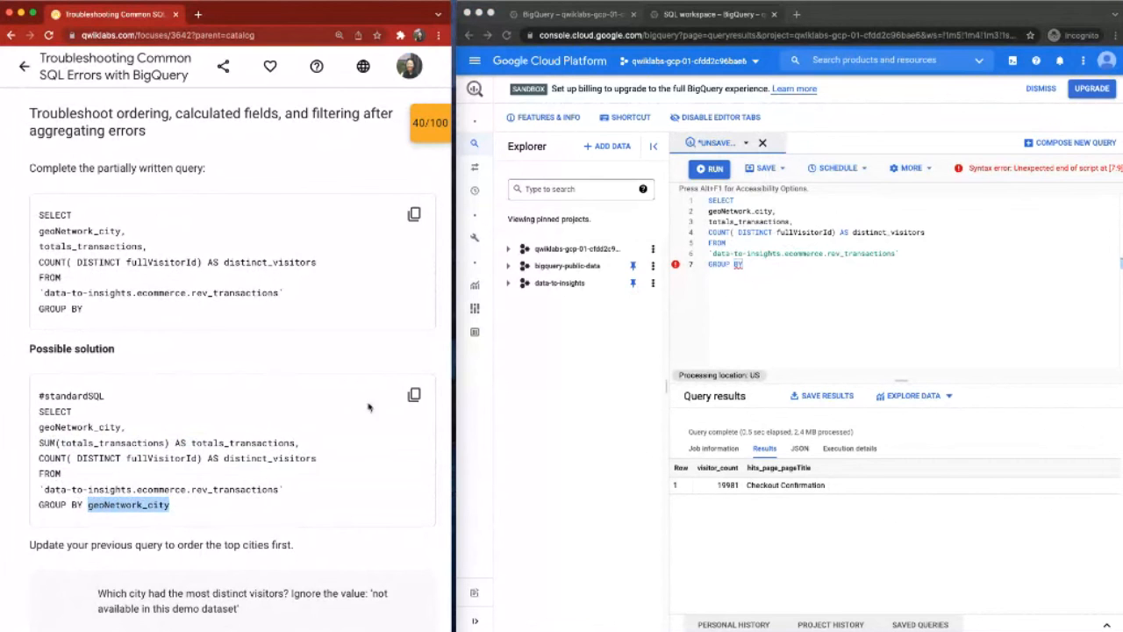
Step: Replace the editor's contents with the lab's solution using SUM(totals_transactions) and GROUP BY geoNetwork_city, and run it
click(414, 395)
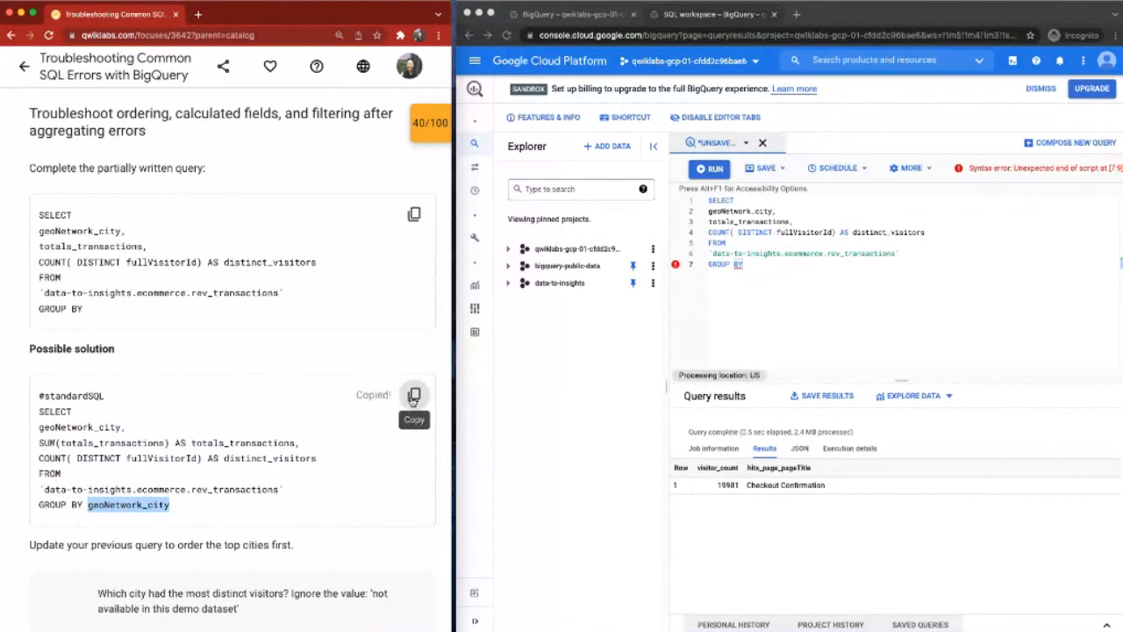
click(796, 267)
key(super+a)
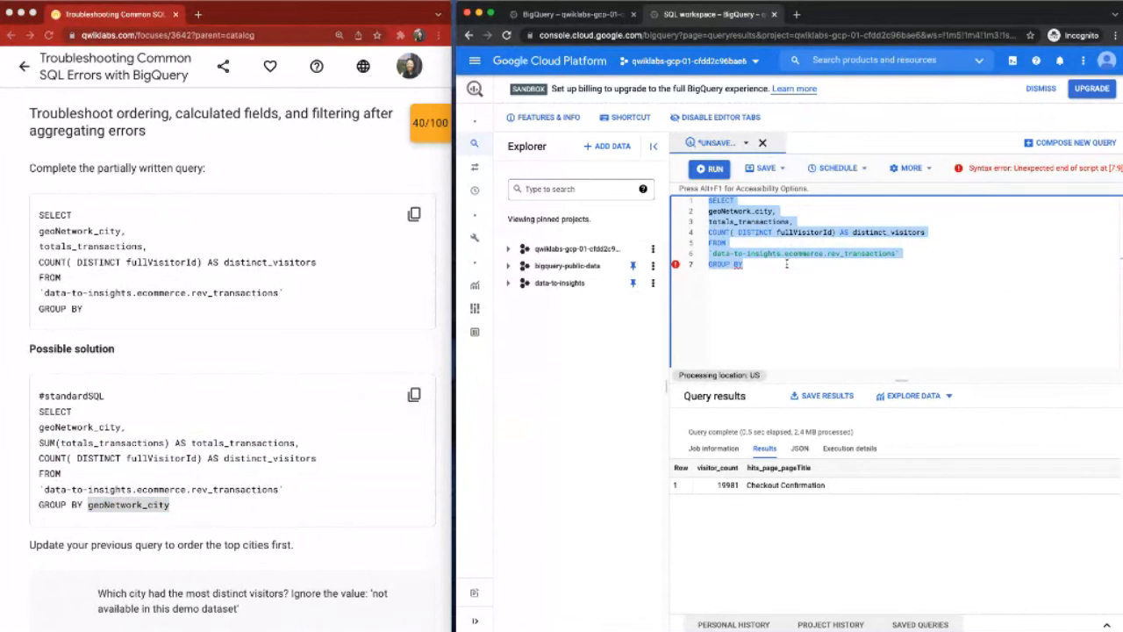
key(super+v)
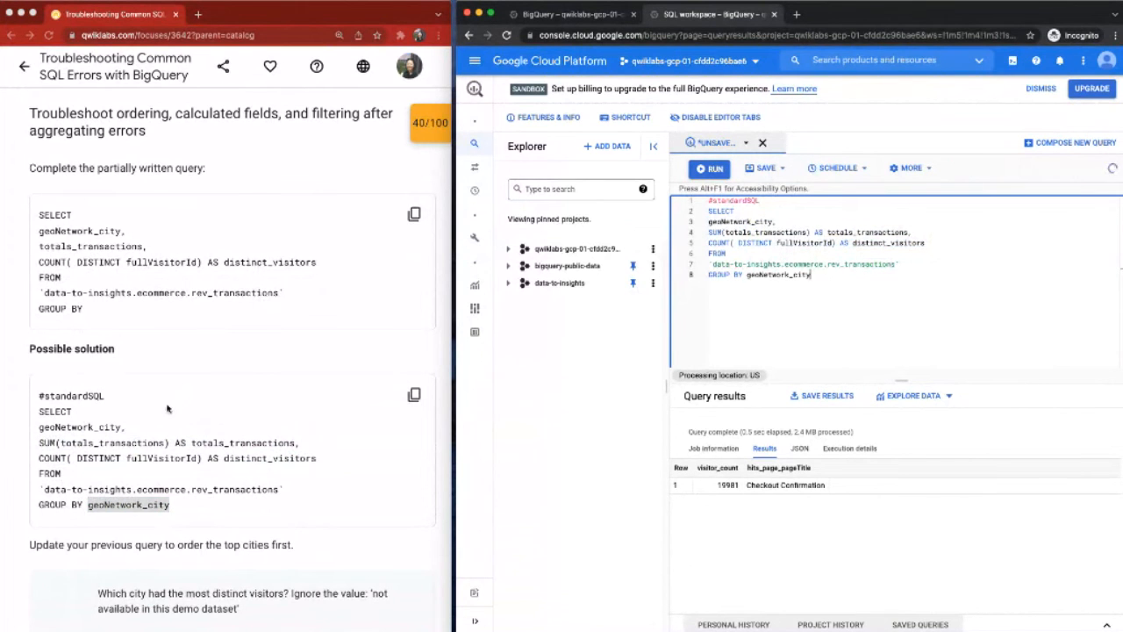
scroll(168, 408, down, 1)
scroll(168, 409, down, 1)
key(super+a)
click(710, 167)
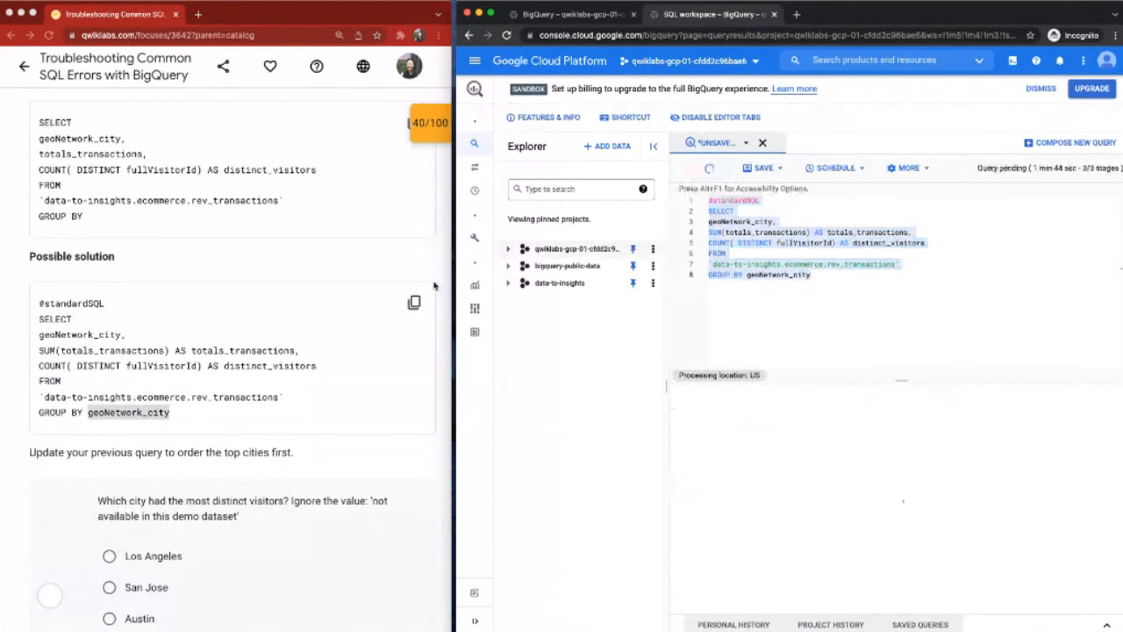
Step: Answer Mountain View to the lab's question about which city had the most distinct visitors, and submit
scroll(272, 274, down, 5)
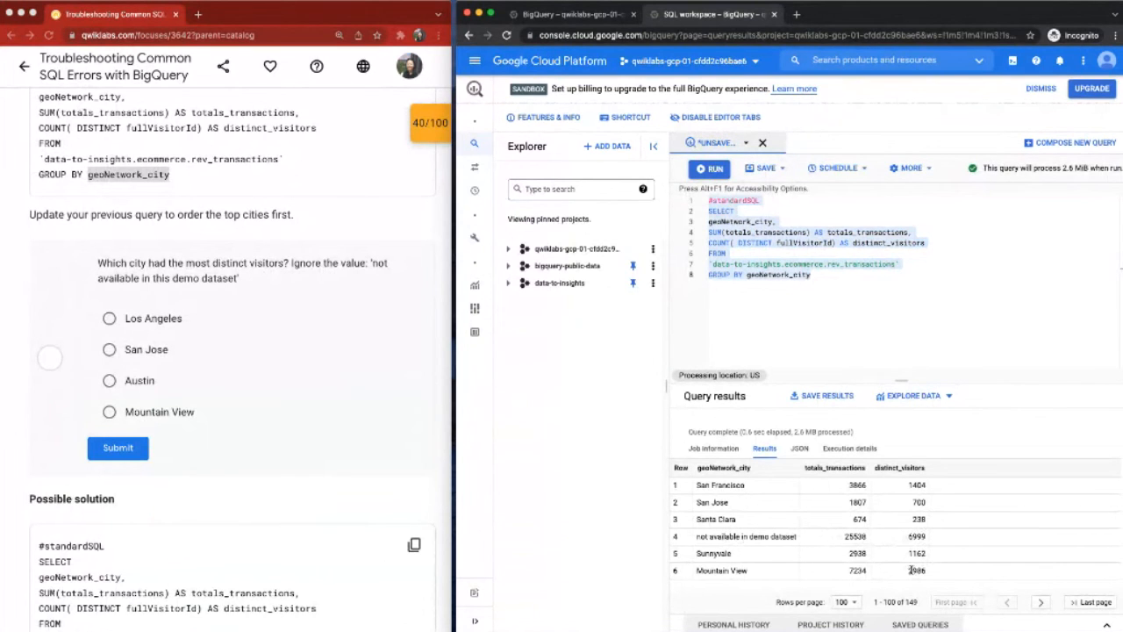
click(141, 410)
click(108, 412)
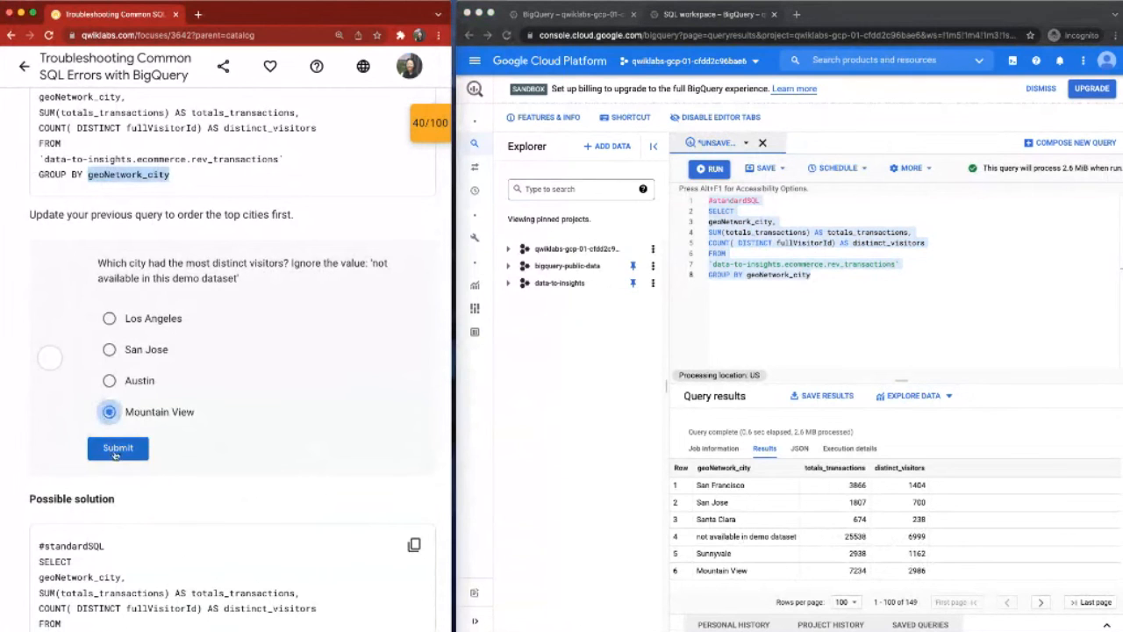
click(117, 448)
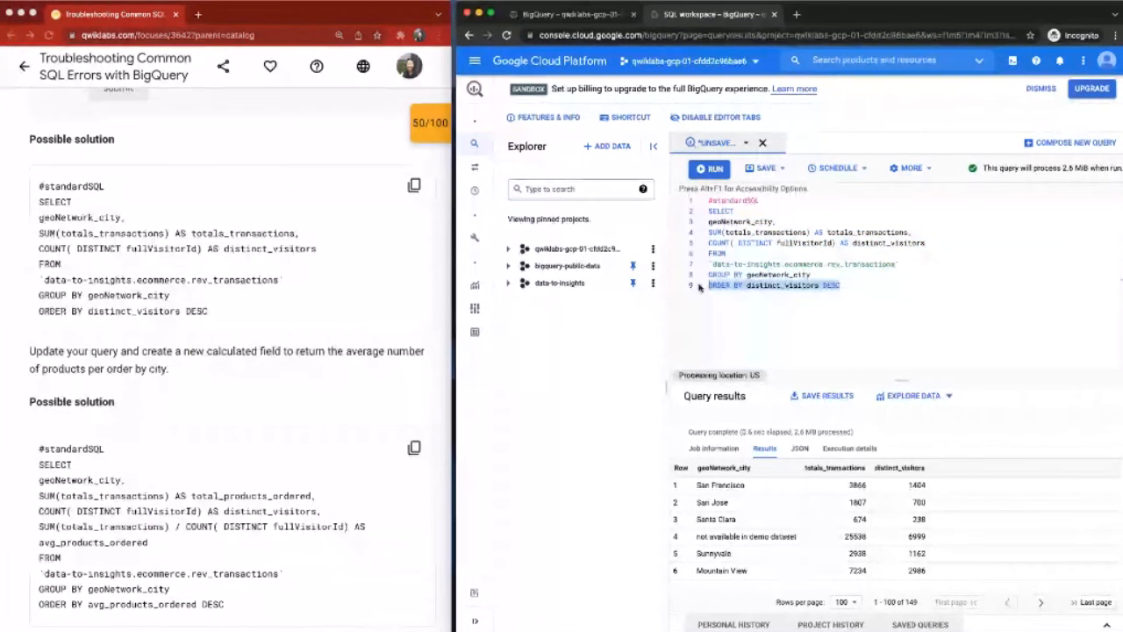
Step: Run the whole city query with the ORDER BY distinct_visitors DESC clause
drag(699, 288, 751, 290)
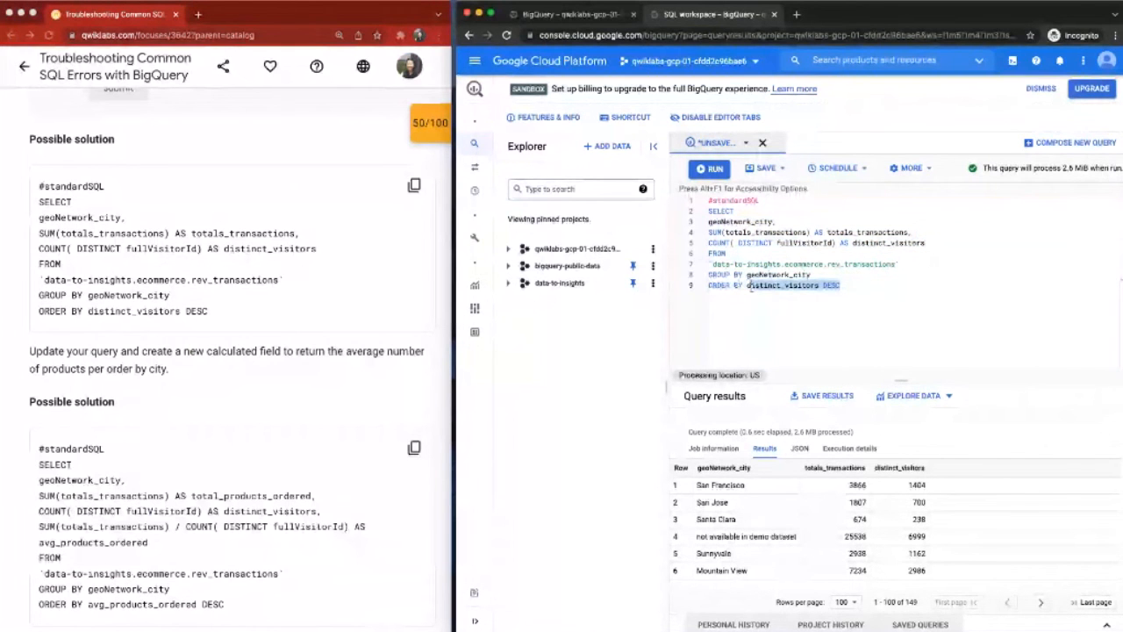
click(838, 285)
key(ctrl+a)
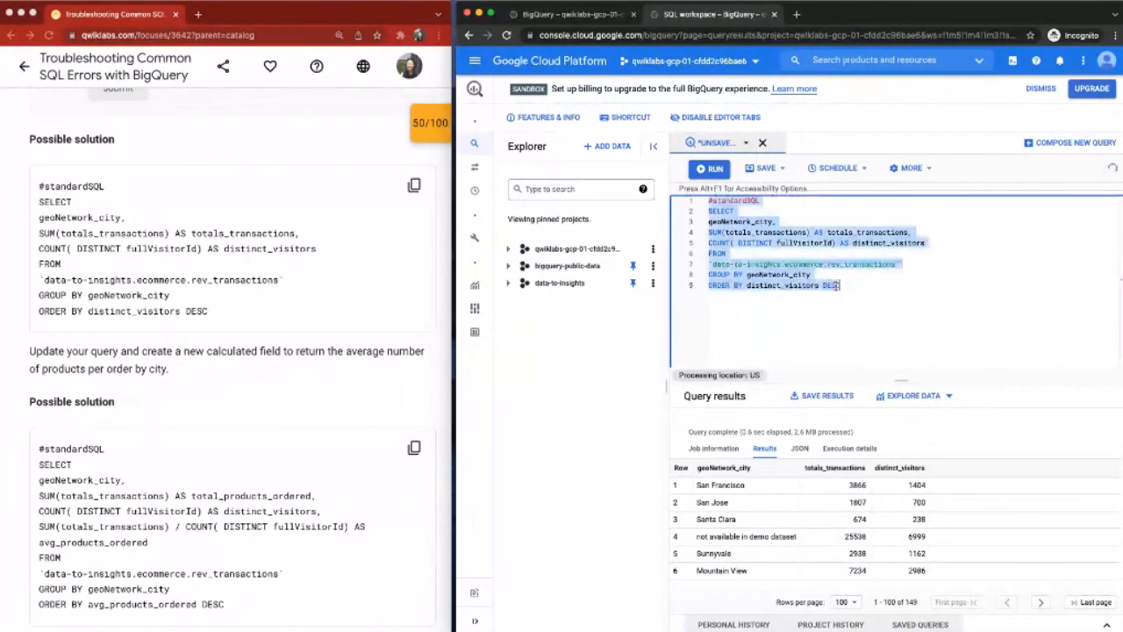
key(ctrl+Return)
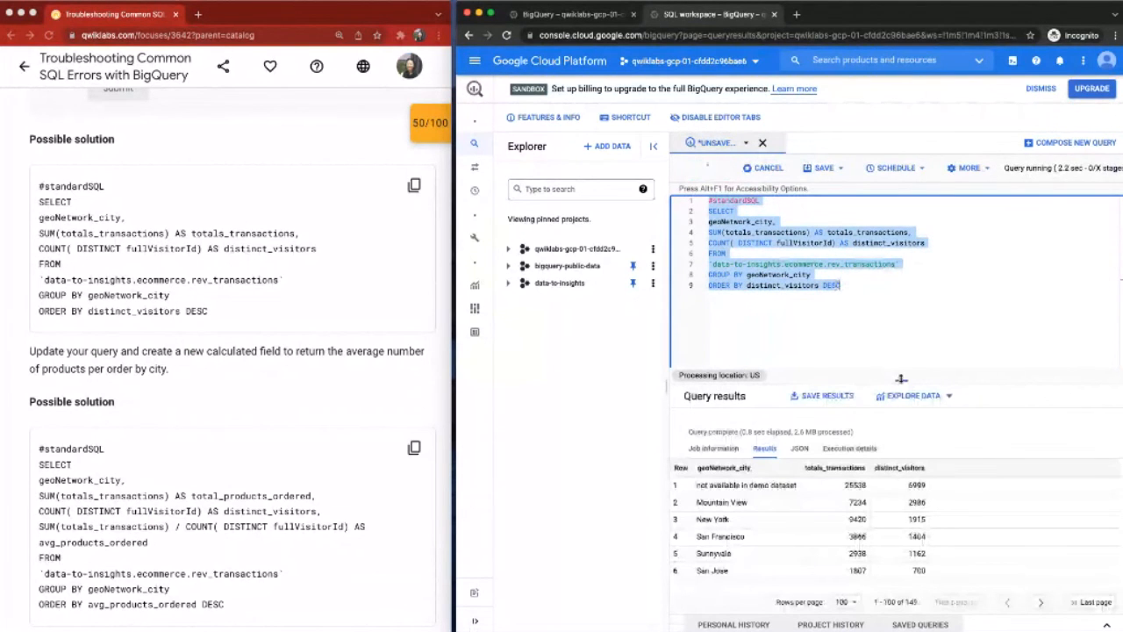
Step: Examine the first row of the ordered results and the query's GROUP BY and ORDER BY clauses
drag(699, 486, 877, 492)
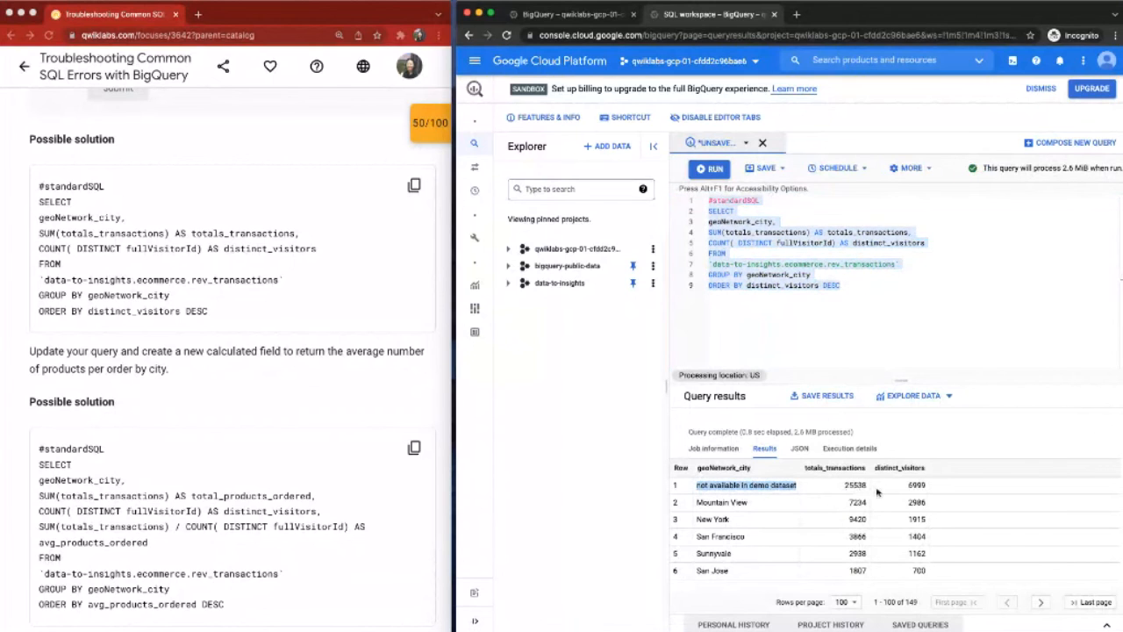
click(901, 495)
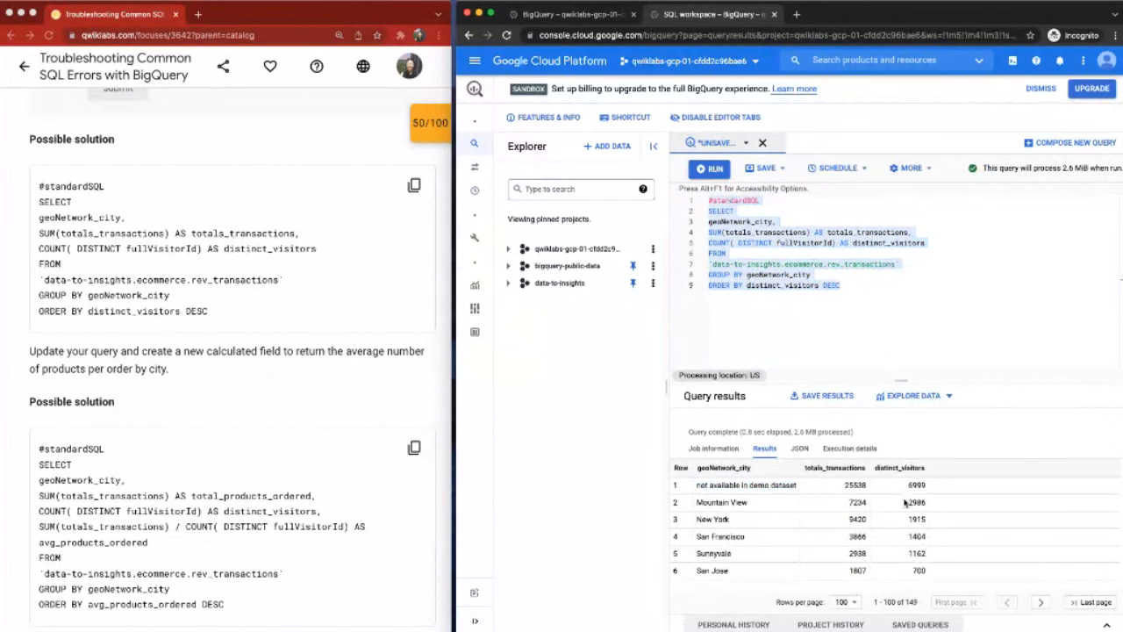
click(855, 285)
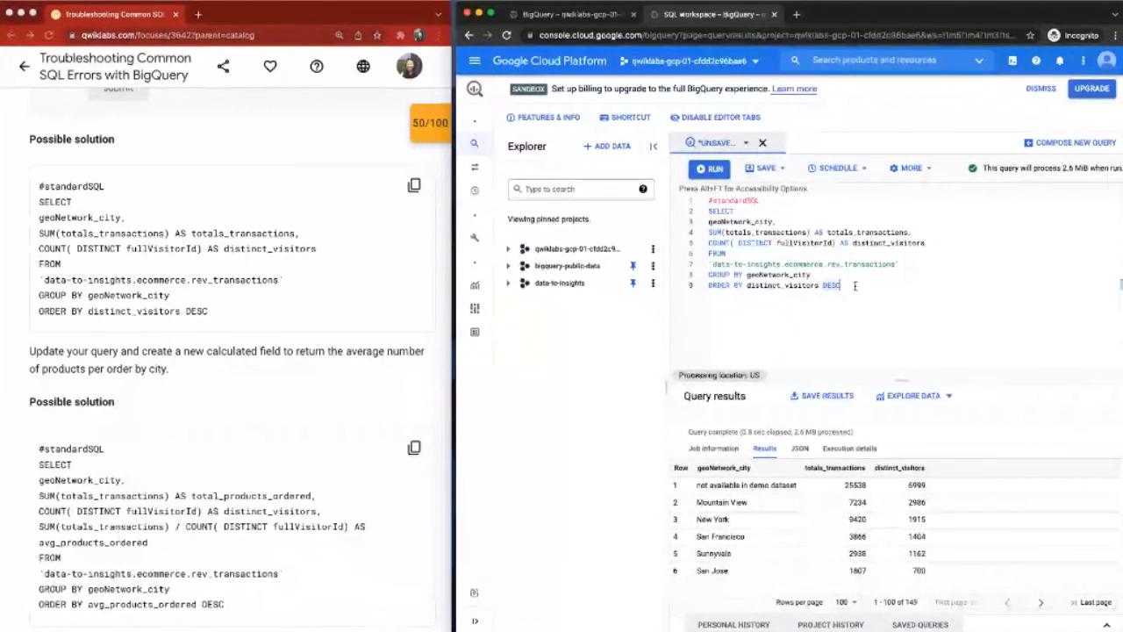
drag(855, 286, 701, 277)
click(722, 273)
click(757, 306)
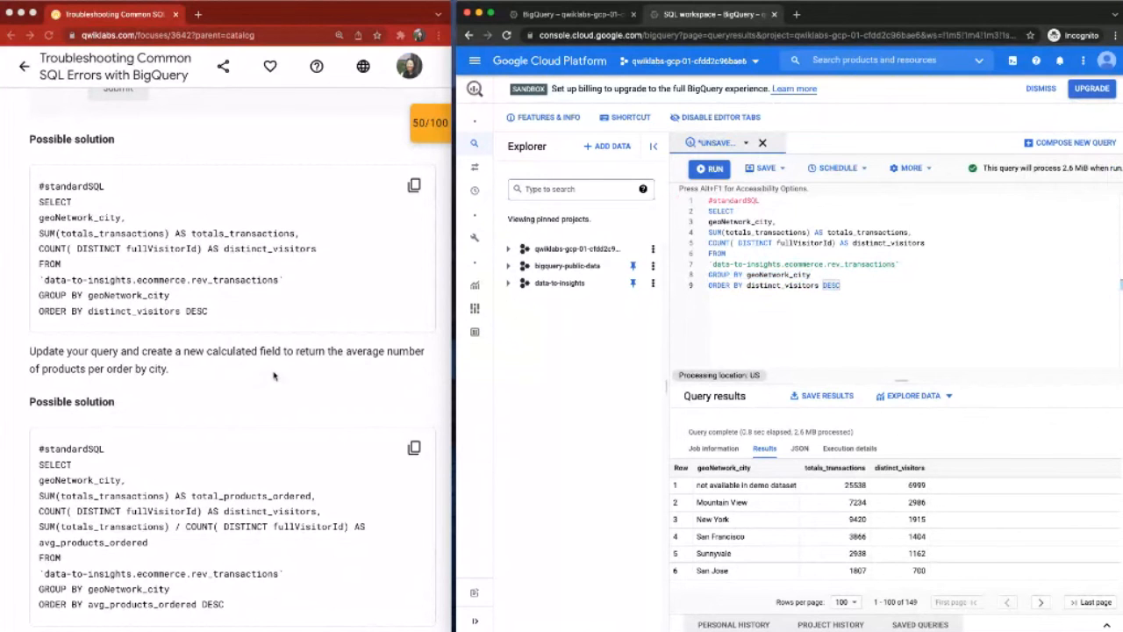
Step: Replace the editor's contents with the lab's solution that calculates avg_products_ordered per city and orders by it descending
scroll(274, 376, down, 1)
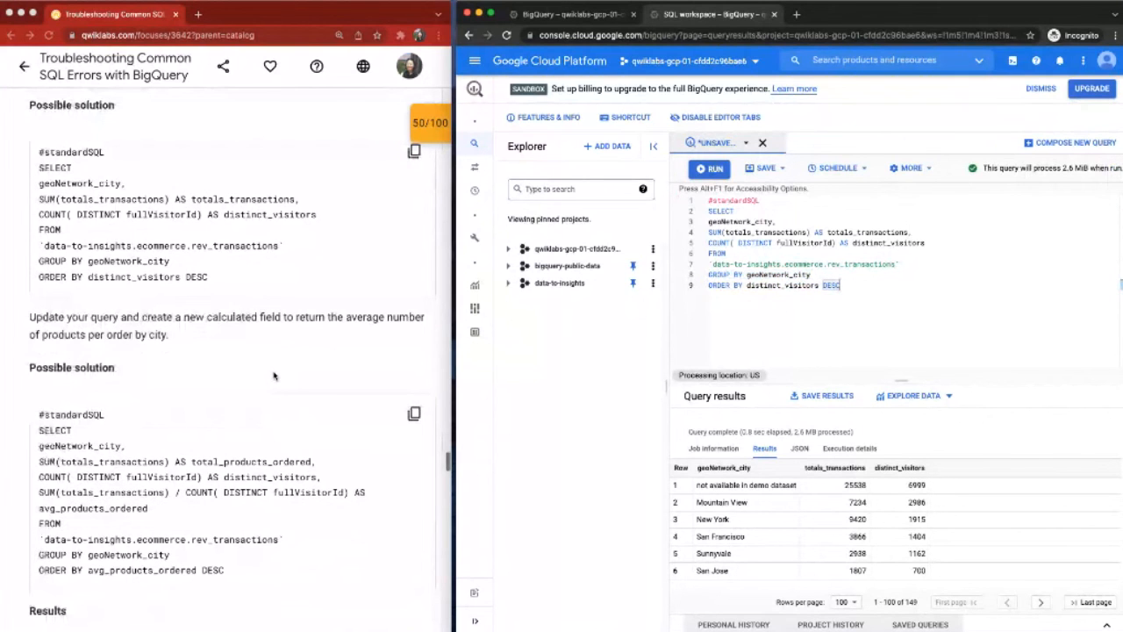
scroll(274, 375, down, 3)
scroll(275, 374, down, 1)
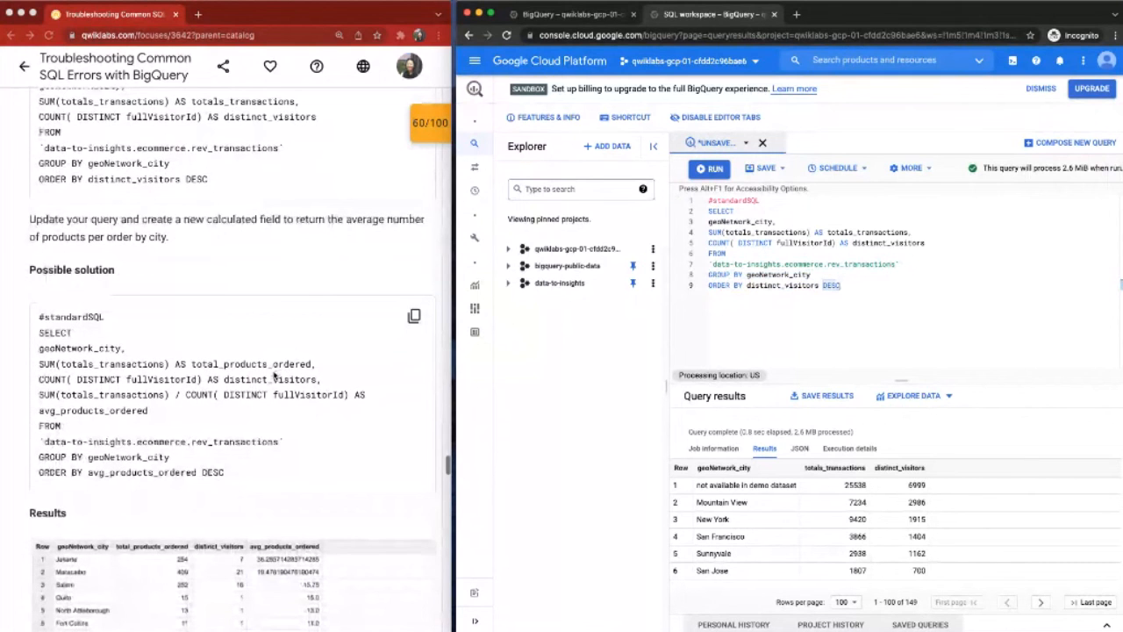
scroll(275, 375, down, 3)
click(414, 261)
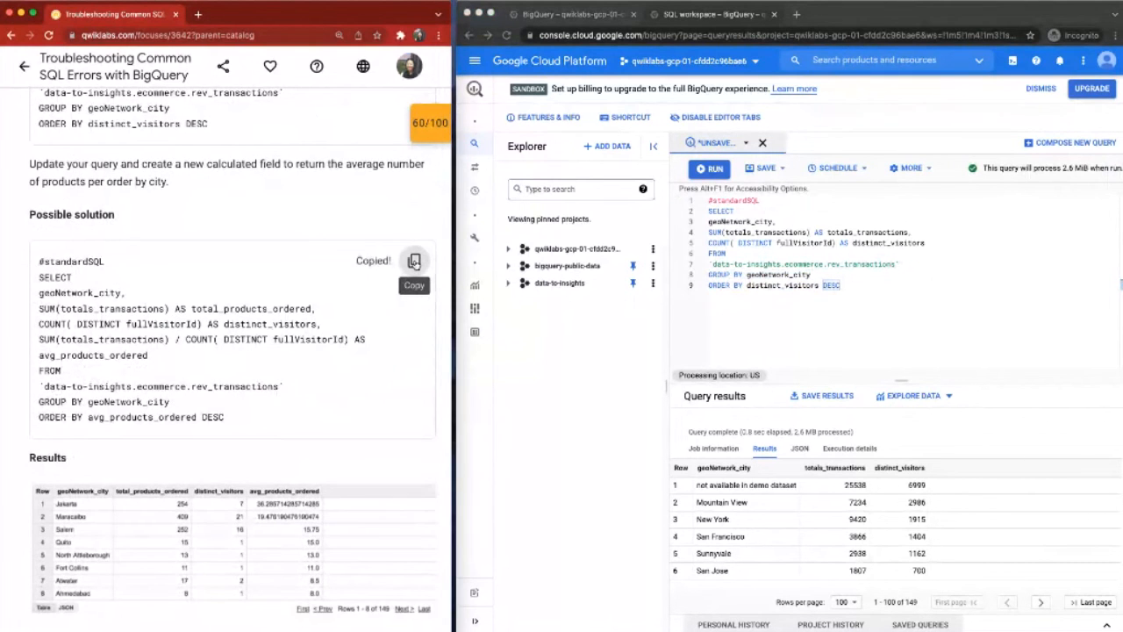
click(709, 285)
drag(709, 285, 743, 286)
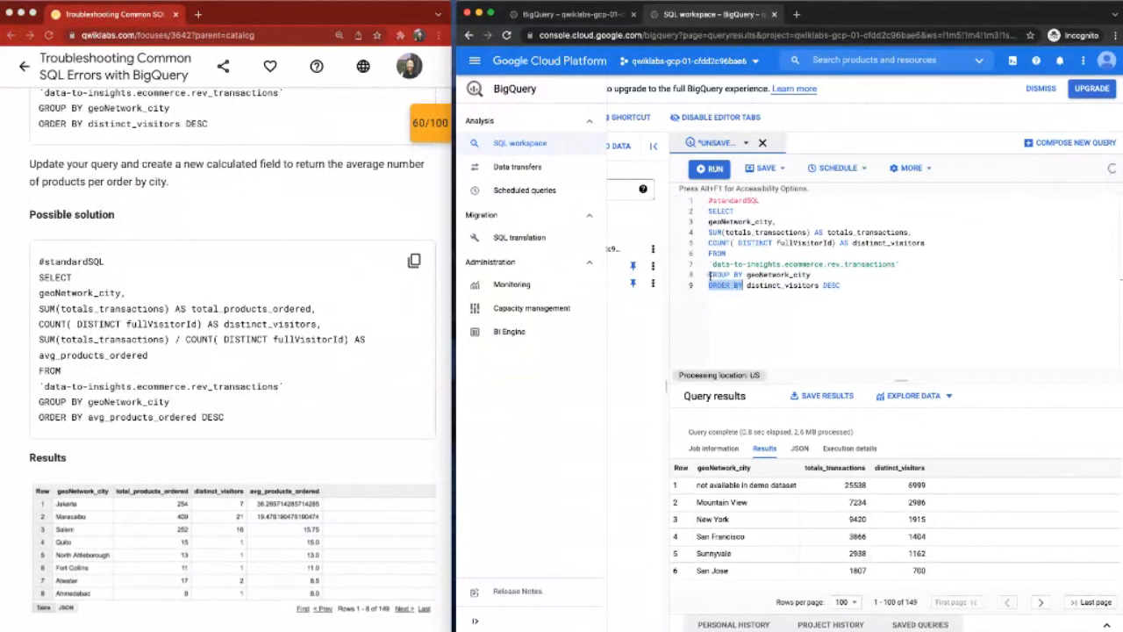
key(ctrl+a)
key(ctrl+v)
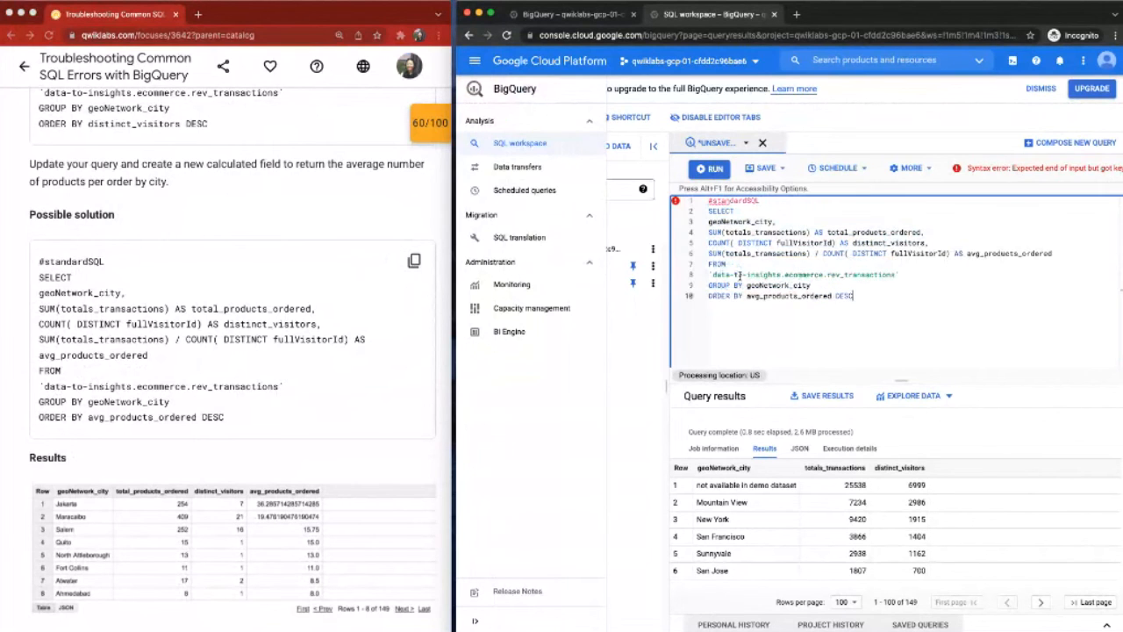
Step: Switch back and forth between the previous and the avg_products_ordered query to compare them, and examine the calculated-field line
key(ctrl+z)
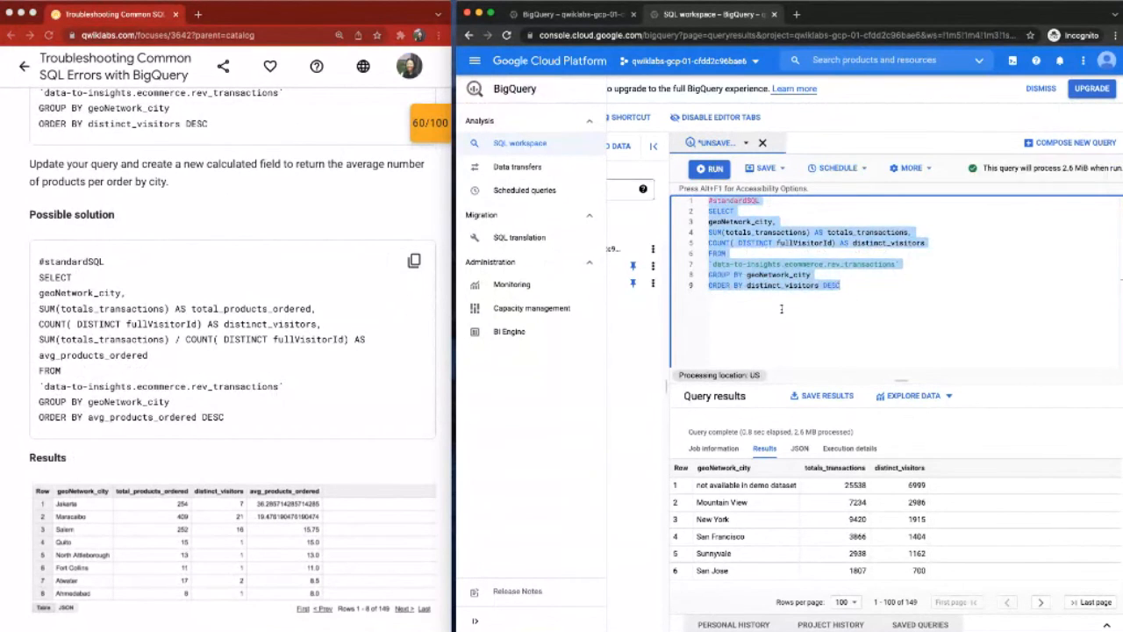
key(ctrl+v)
key(ctrl+z)
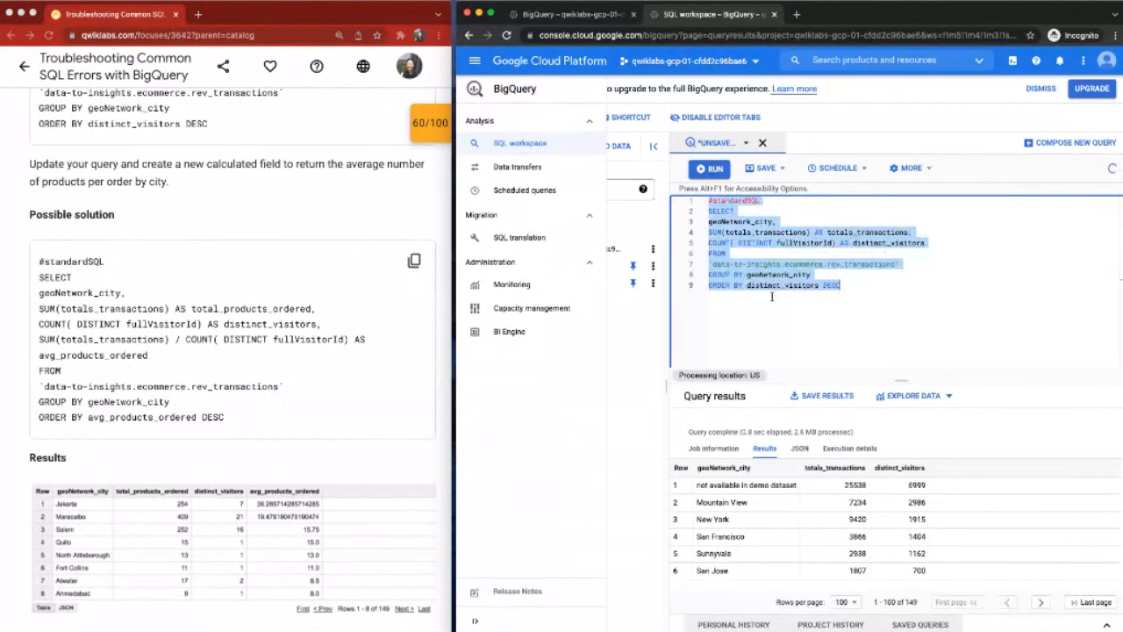
key(ctrl+v)
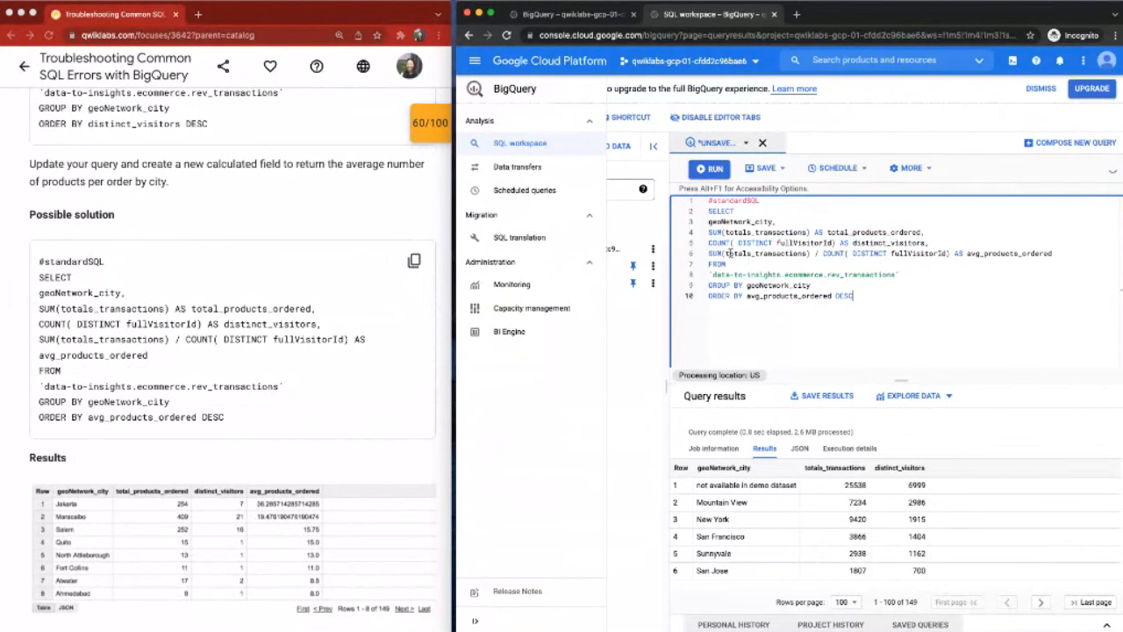
drag(709, 253, 825, 261)
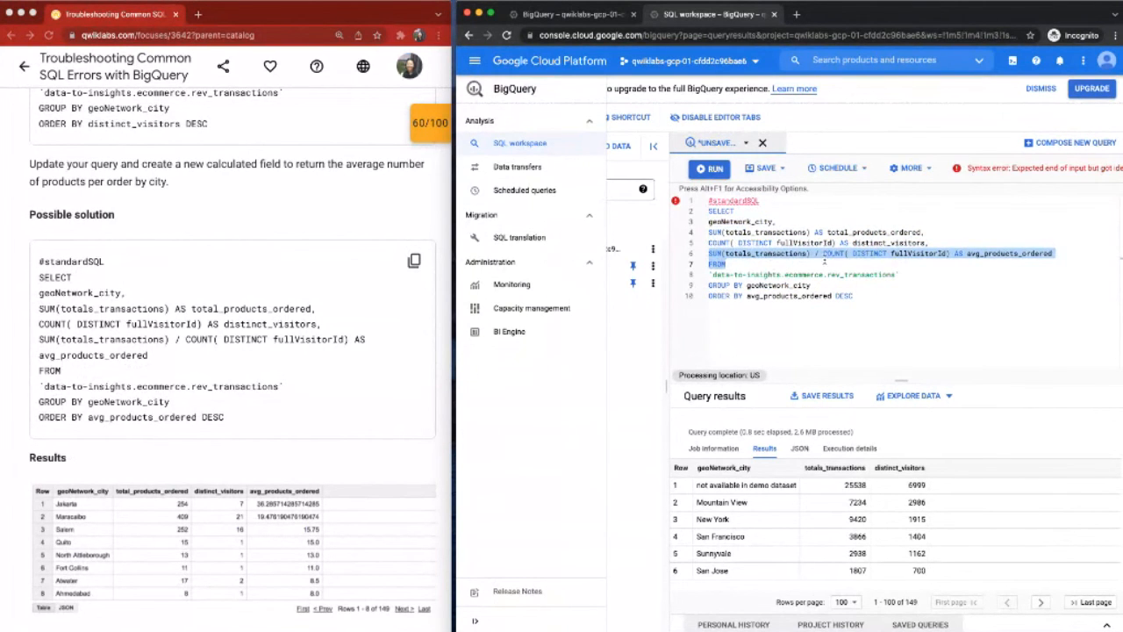
click(746, 253)
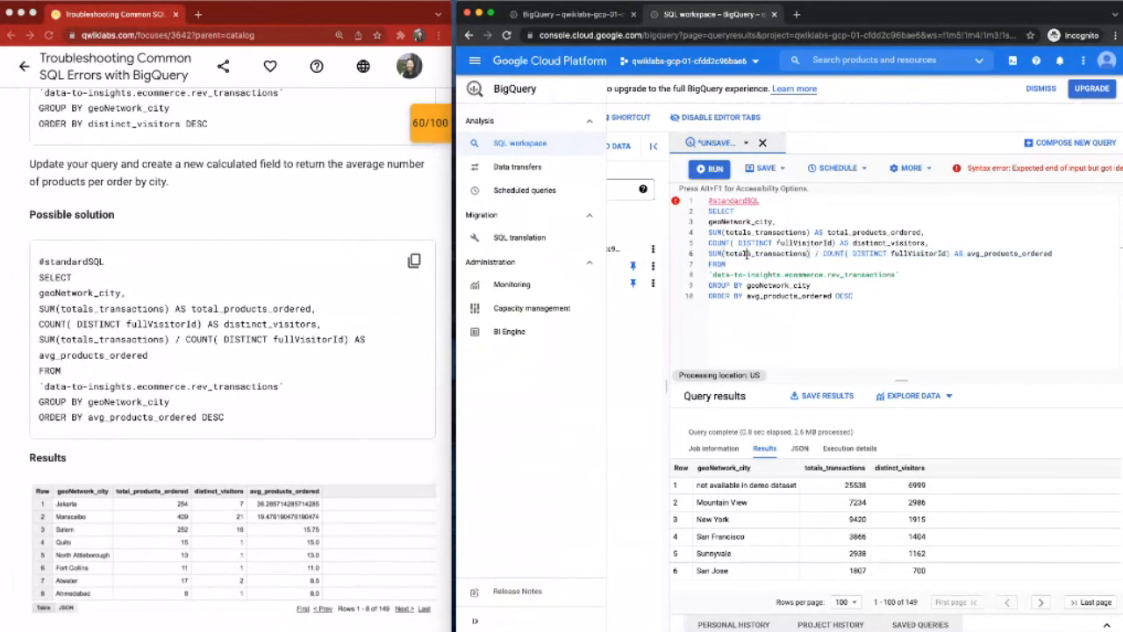
Step: Examine the expression and alias of the avg_products_ordered field, and run the whole query ordered by it descending
drag(709, 254, 950, 254)
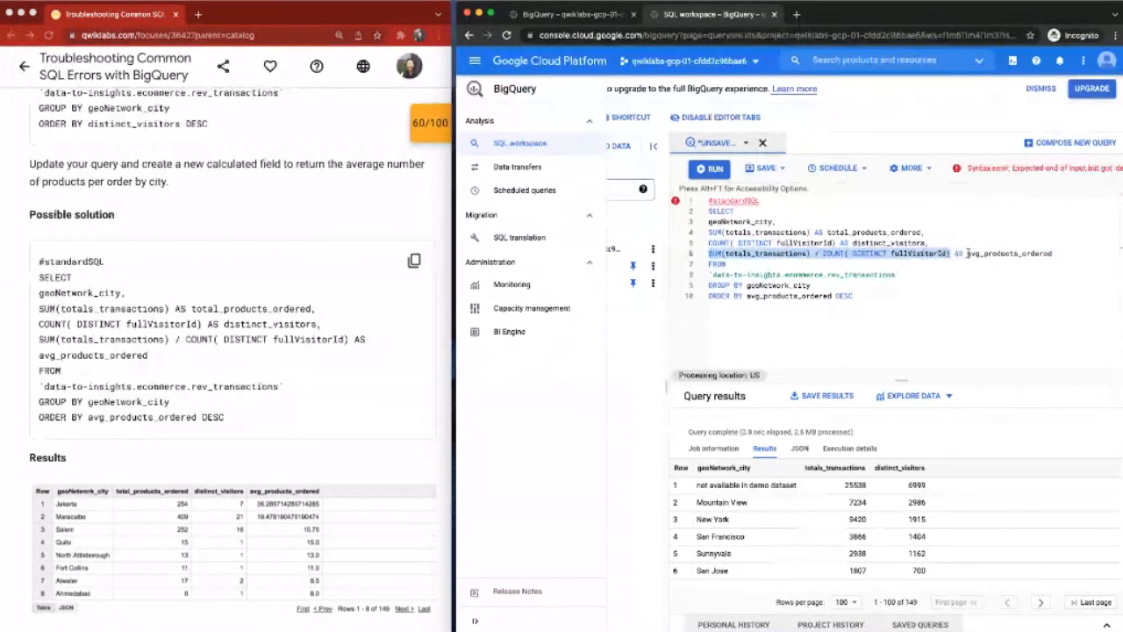
double_click(969, 253)
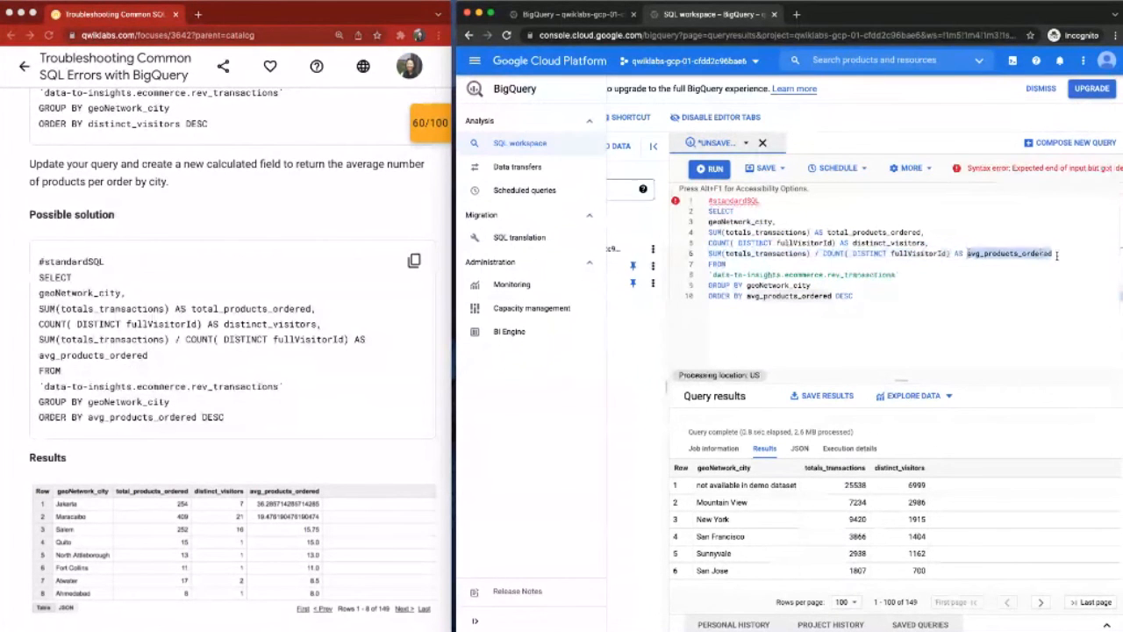
click(942, 259)
click(711, 169)
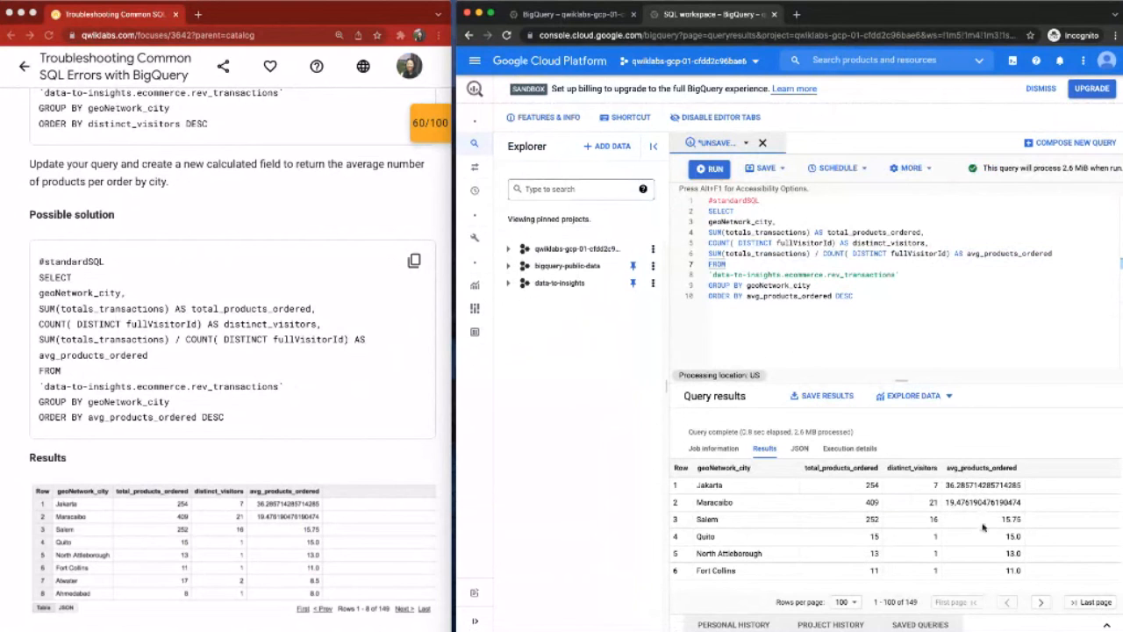
Step: Replace the editor's query with the lab's version filtering on WHERE avg_products_ordered > 20, and compare it with the previous query
scroll(385, 394, down, 1)
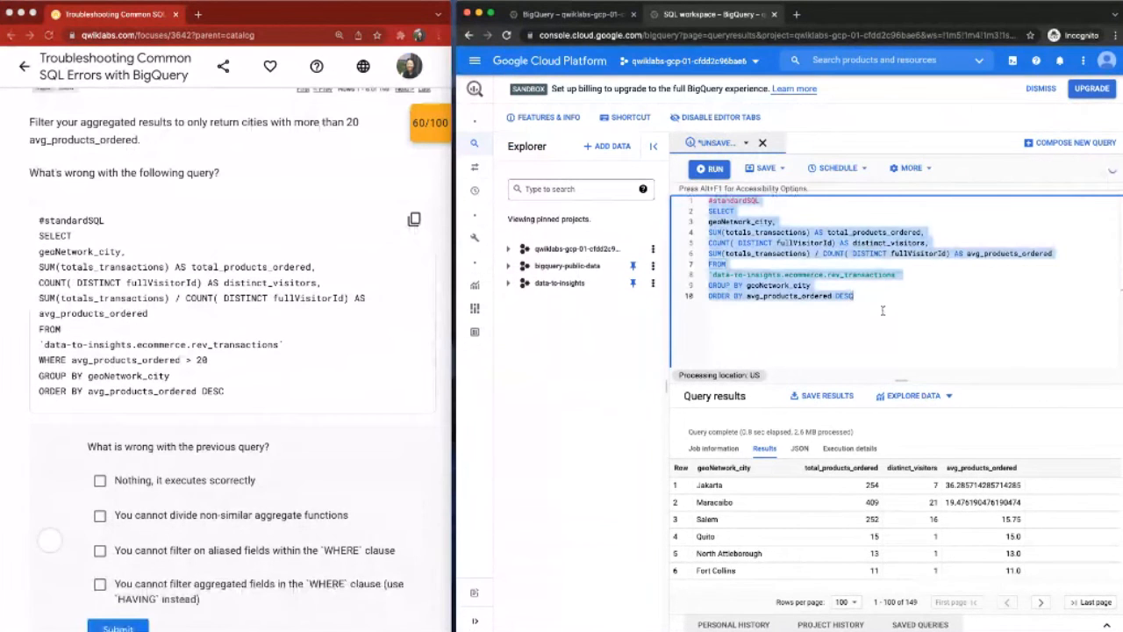
key(ctrl+v)
key(ctrl+z)
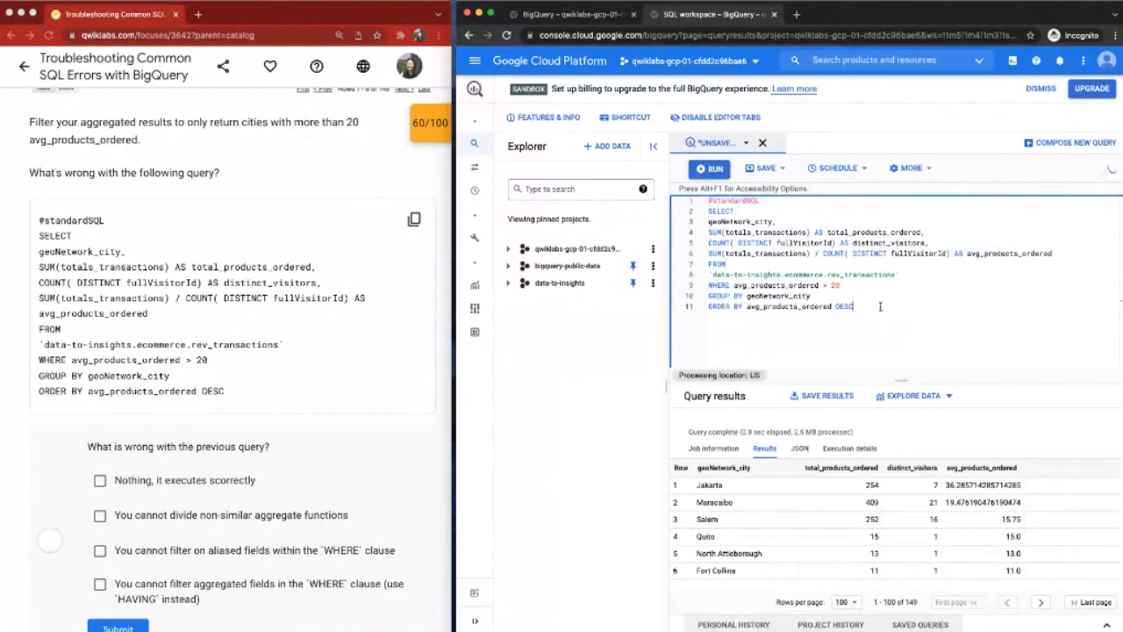
key(ctrl+shift+z)
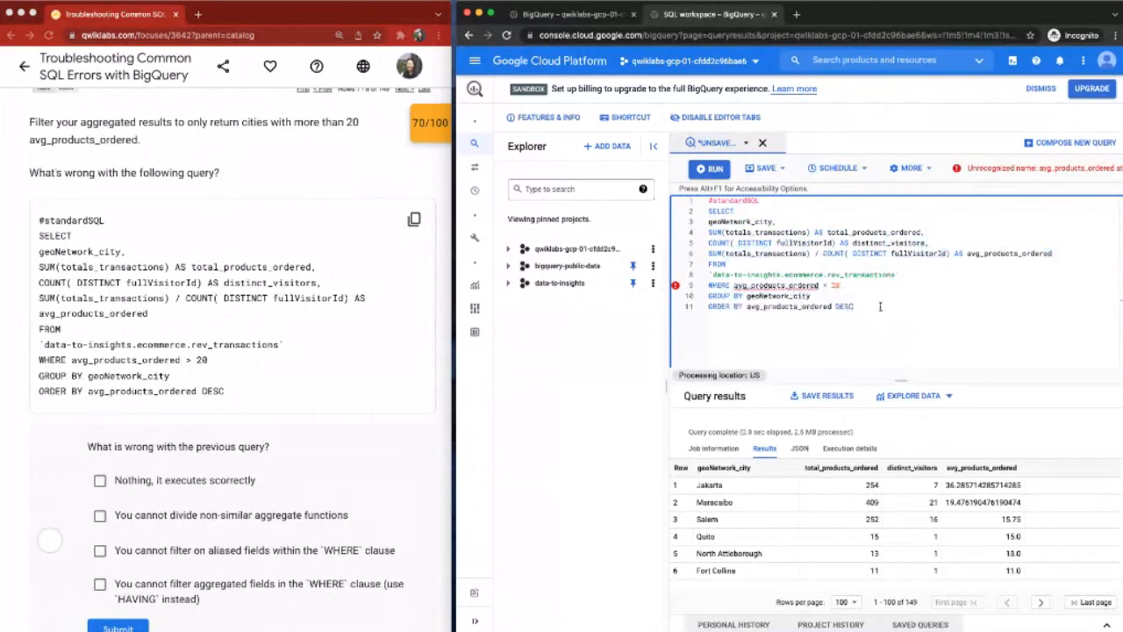
key(ctrl+z)
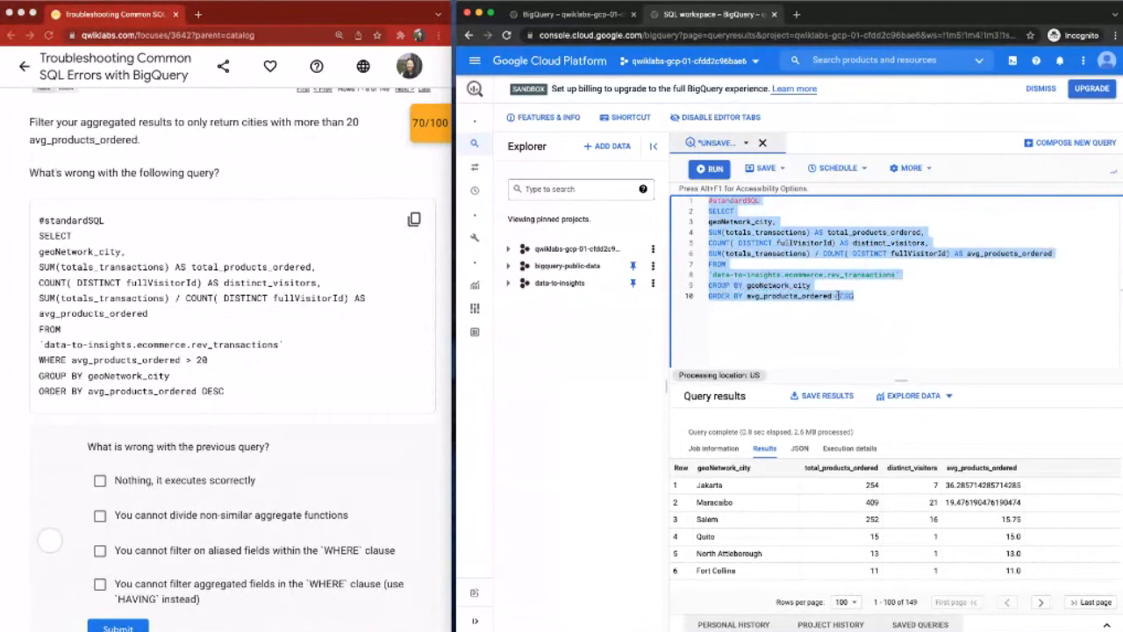
key(ctrl+shift+z)
drag(708, 286, 854, 285)
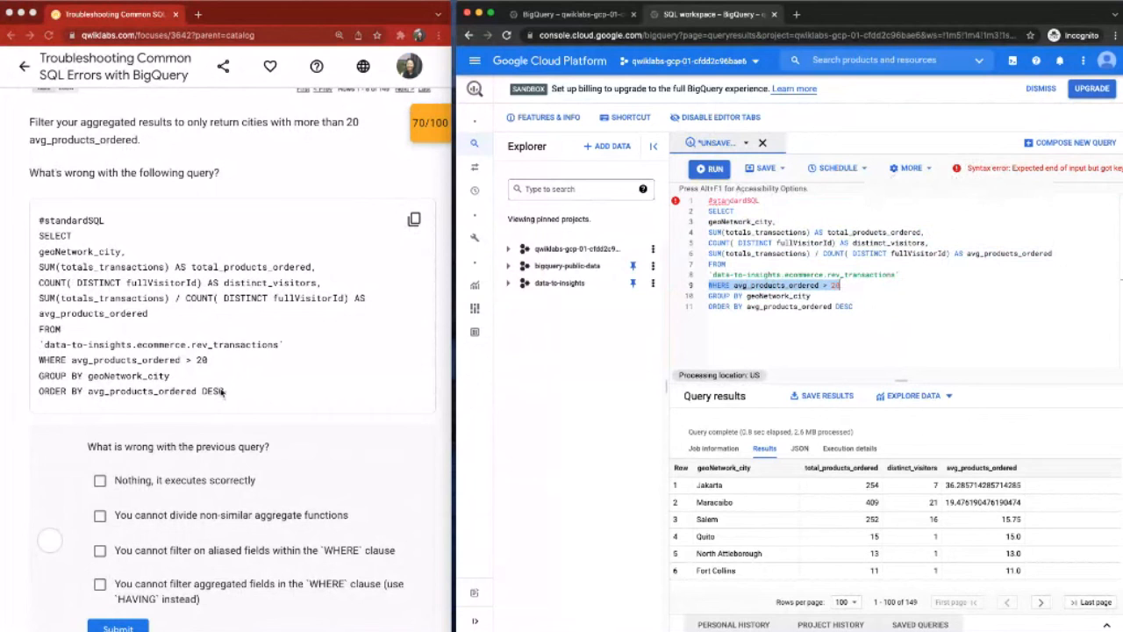
Step: Answer the WHERE-clause question with the options about not filtering on aliased fields and not filtering aggregated fields, and submit it
scroll(222, 392, down, 3)
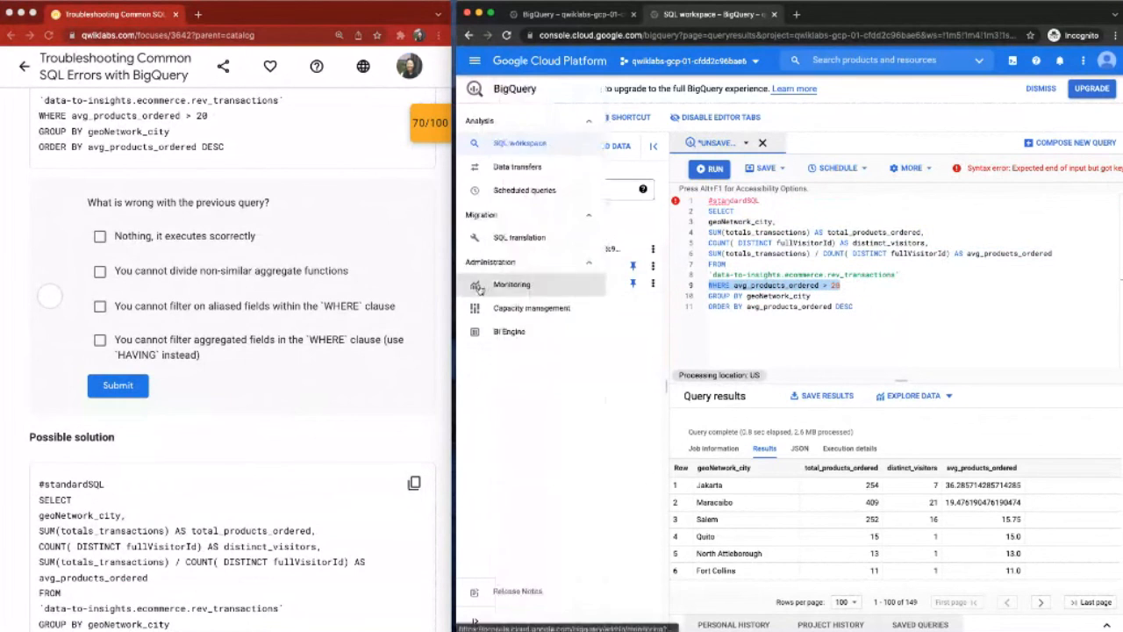
click(99, 341)
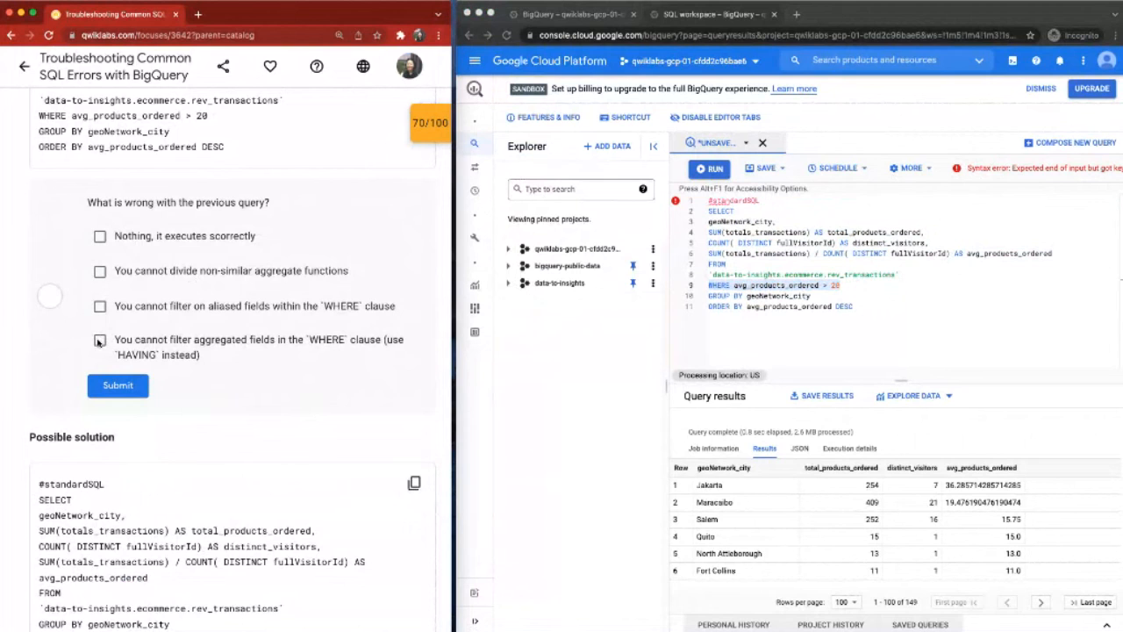
click(98, 341)
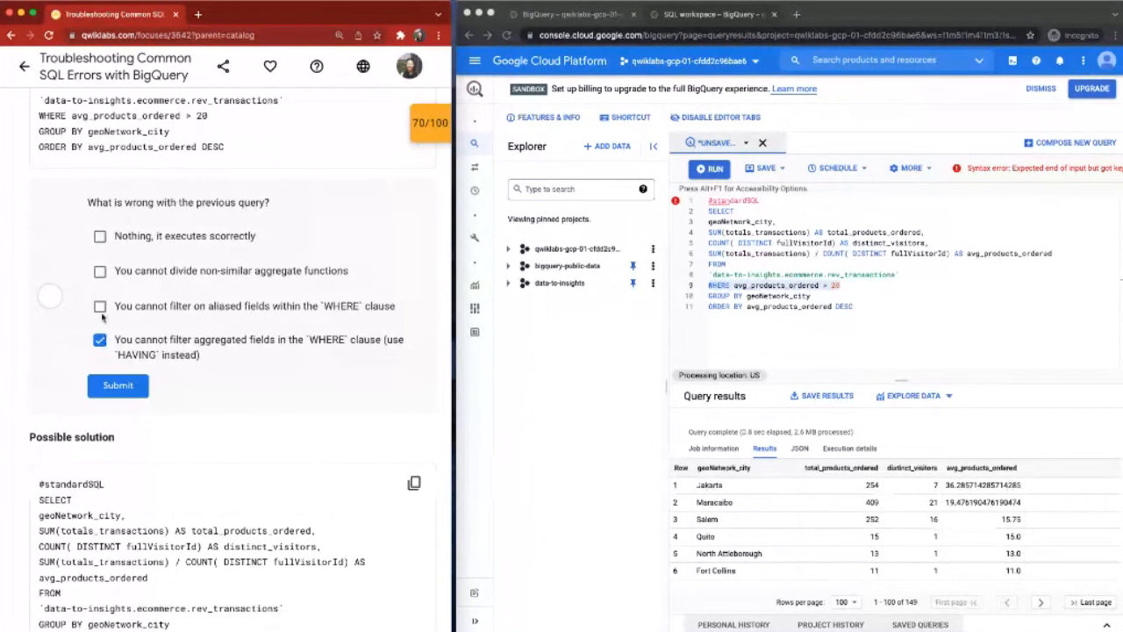
click(100, 307)
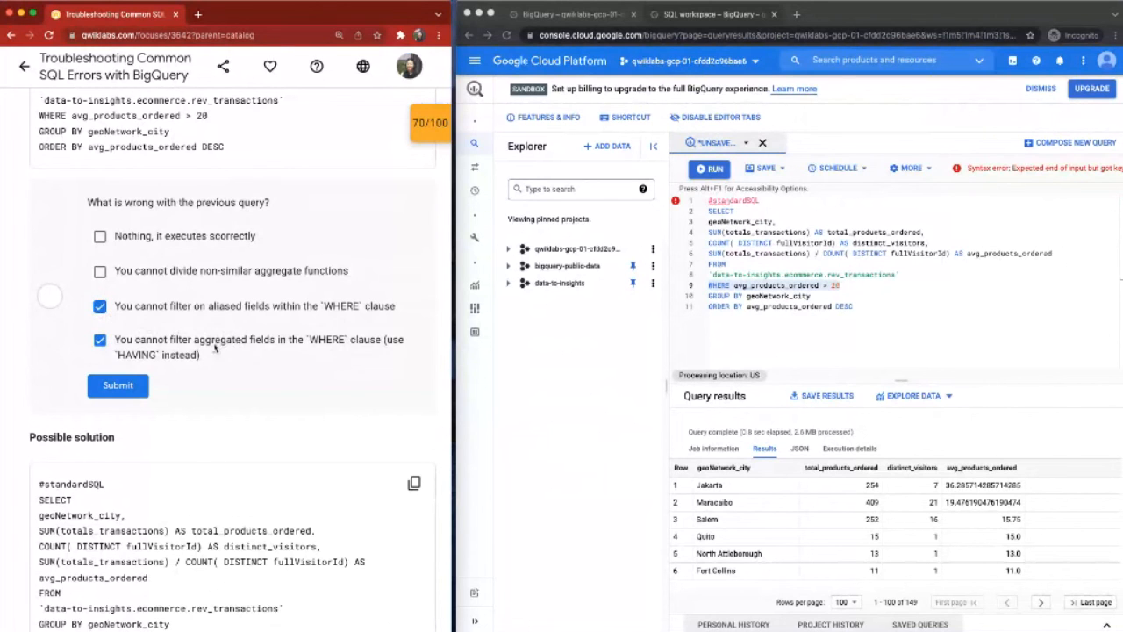
click(136, 387)
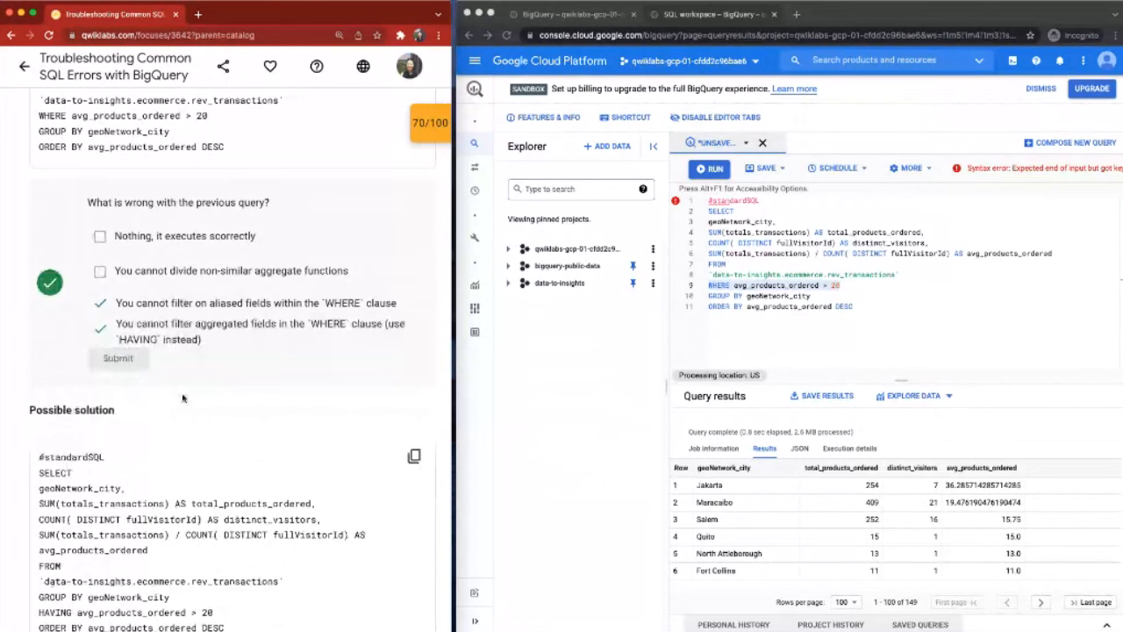
Step: Replace the editor's query with the lab's solution using HAVING avg_products_ordered > 20, and compare it with the WHERE version
scroll(182, 399, down, 2)
click(778, 319)
key(ctrl+a)
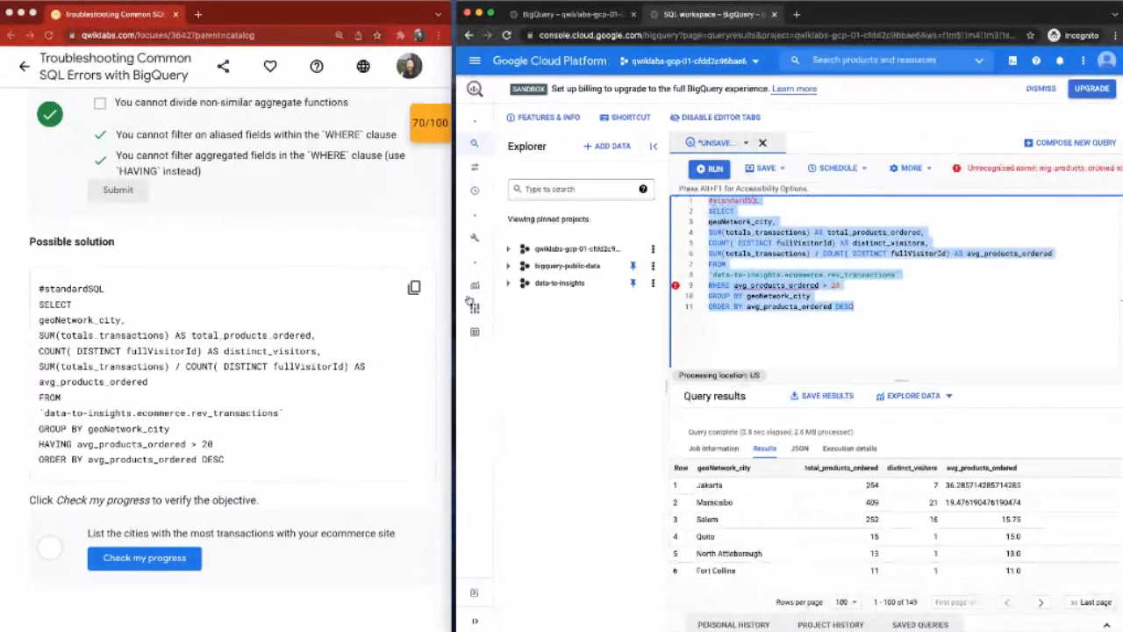
click(414, 288)
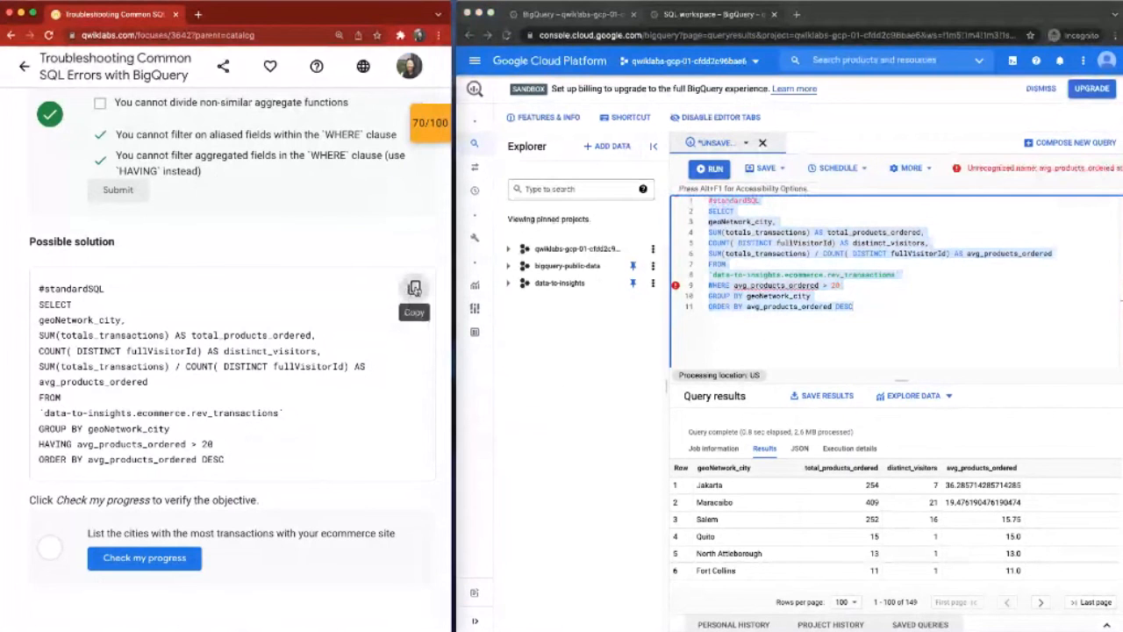
click(777, 283)
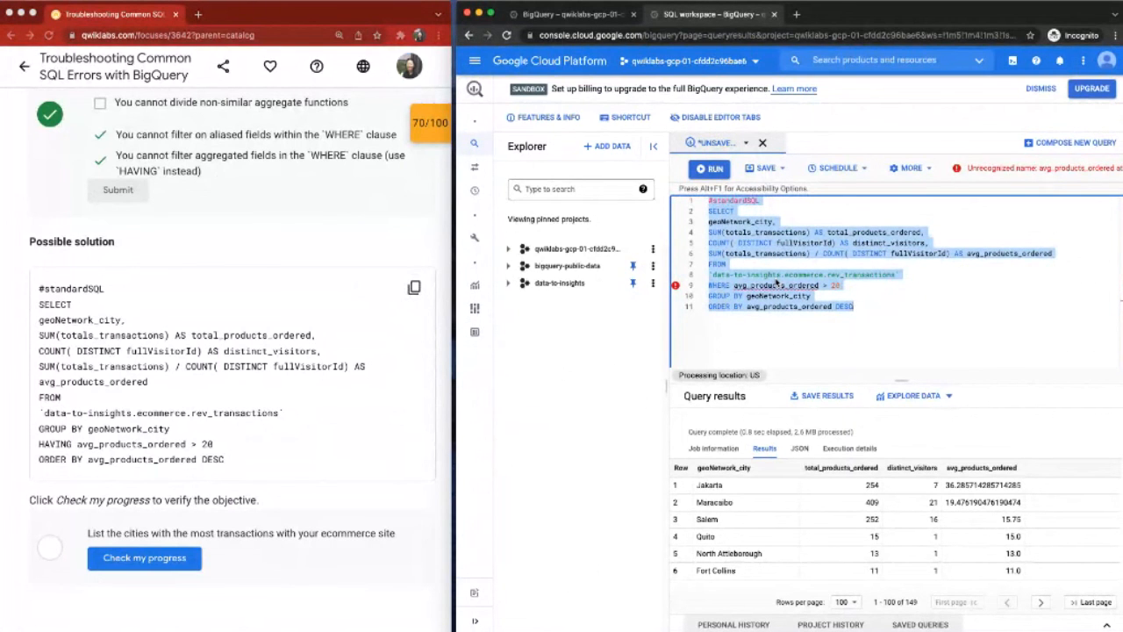
key(super+v)
key(super+z)
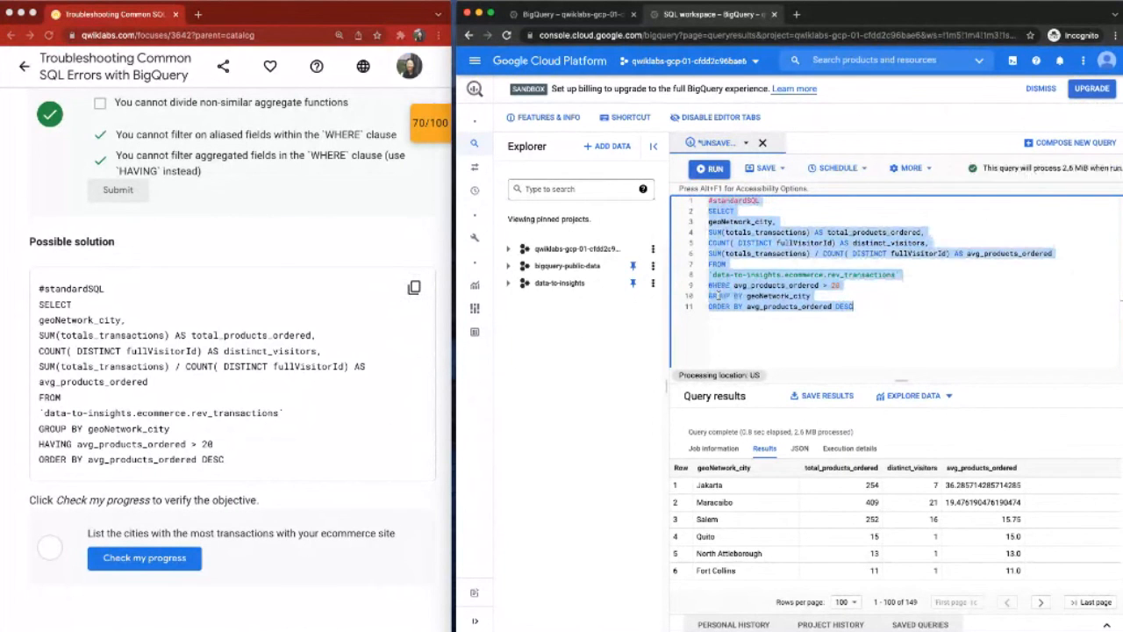
key(super+shift+z)
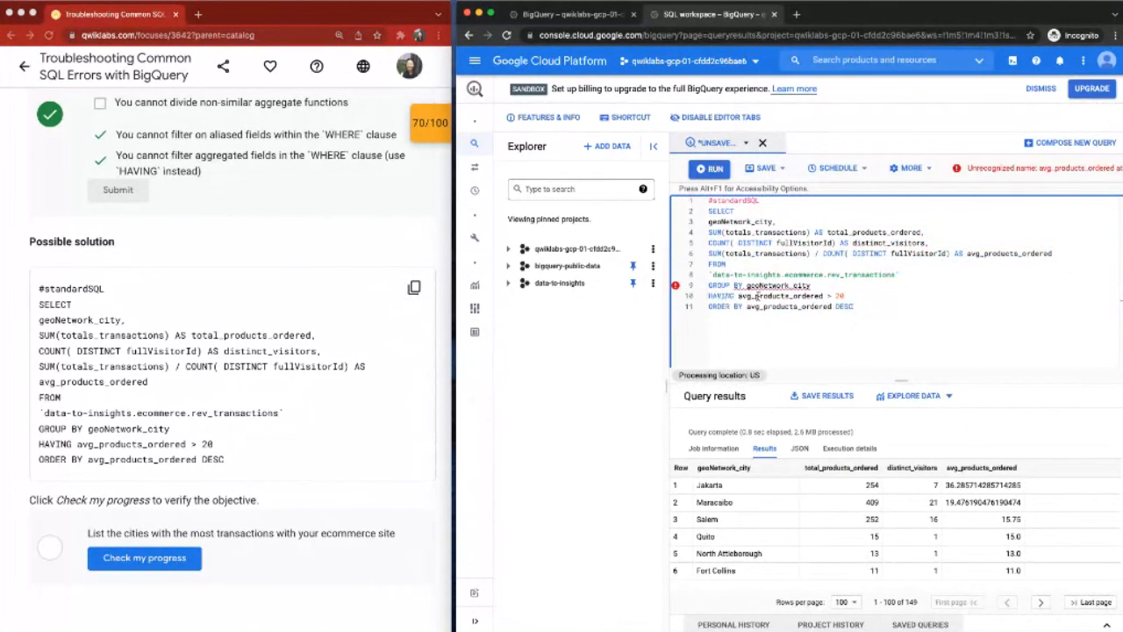
drag(709, 296, 840, 299)
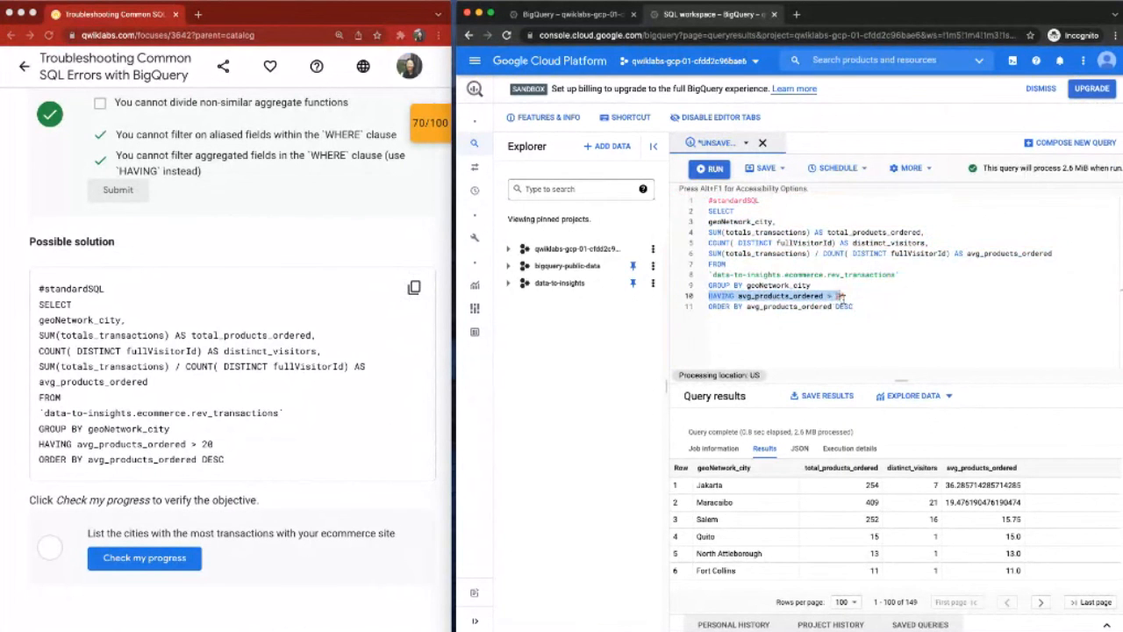
click(841, 299)
Step: Run the whole HAVING query and check the lab progress for listing the cities with the most transactions
key(super+a)
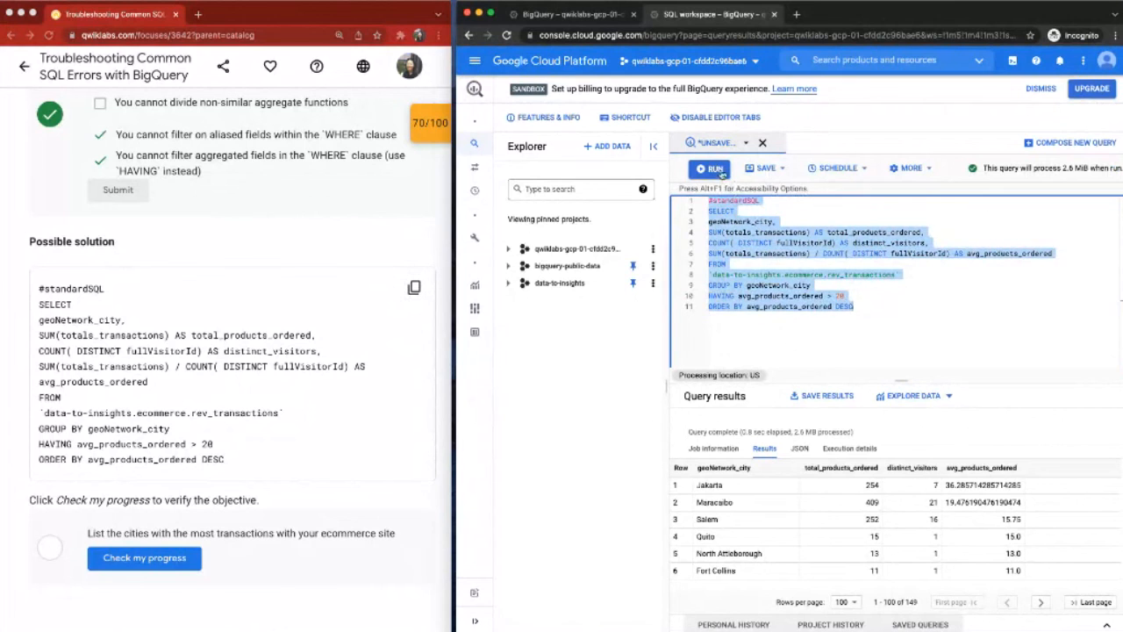
click(713, 169)
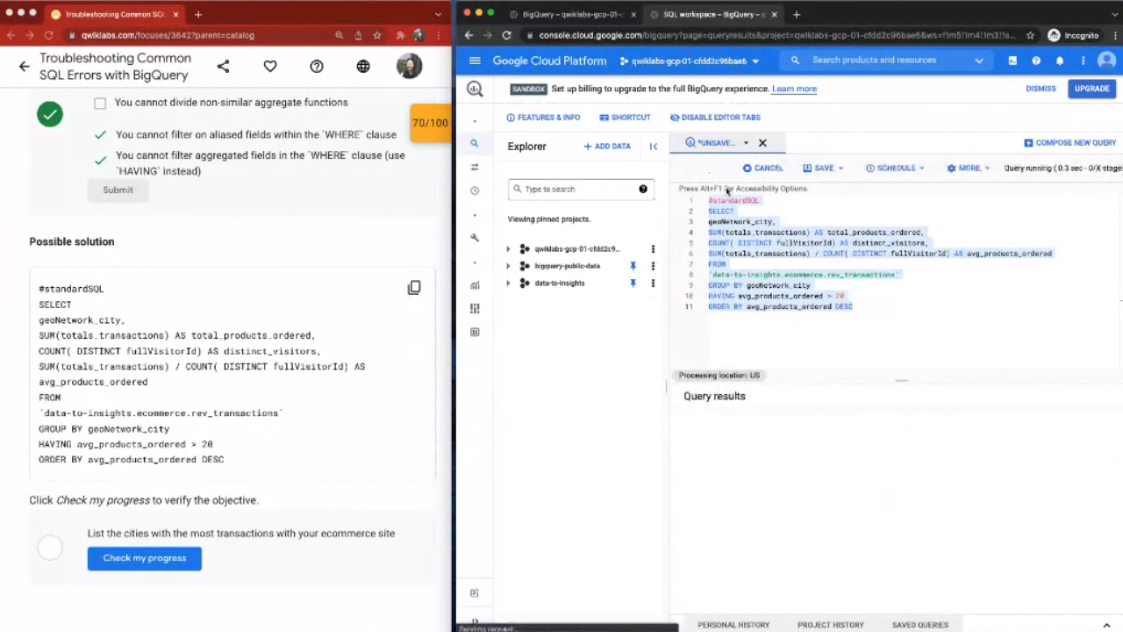
scroll(147, 401, down, 4)
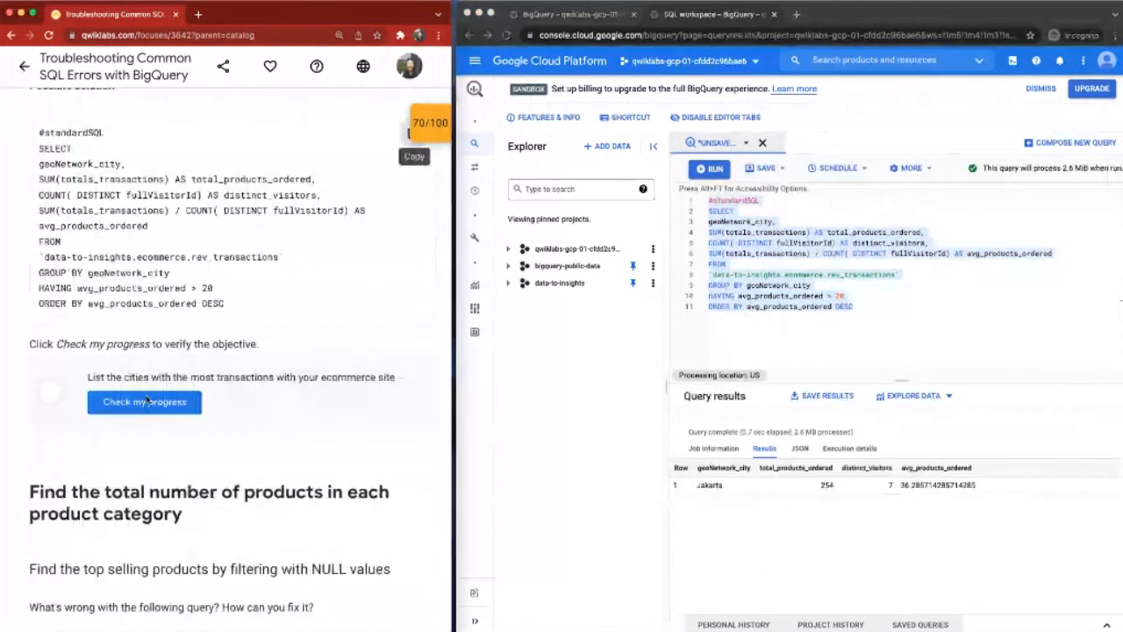
click(145, 402)
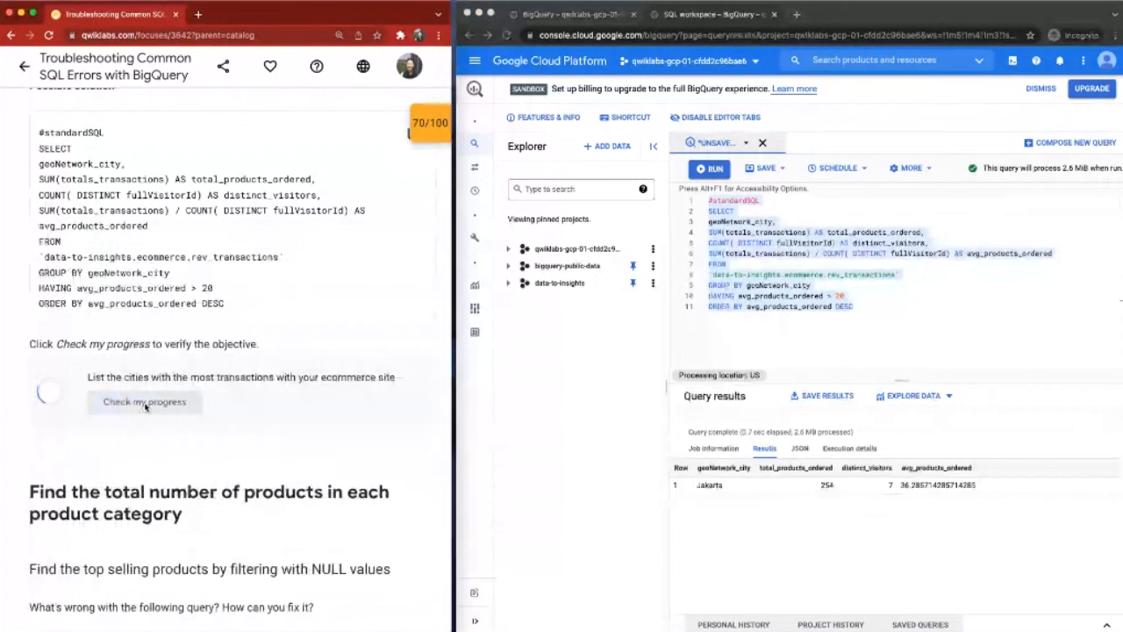
Step: Replace the editor's contents with the lab's query selecting hits_product_v2ProductName and hits_product_v2ProductCategory with GROUP BY 1,2
scroll(211, 431, down, 8)
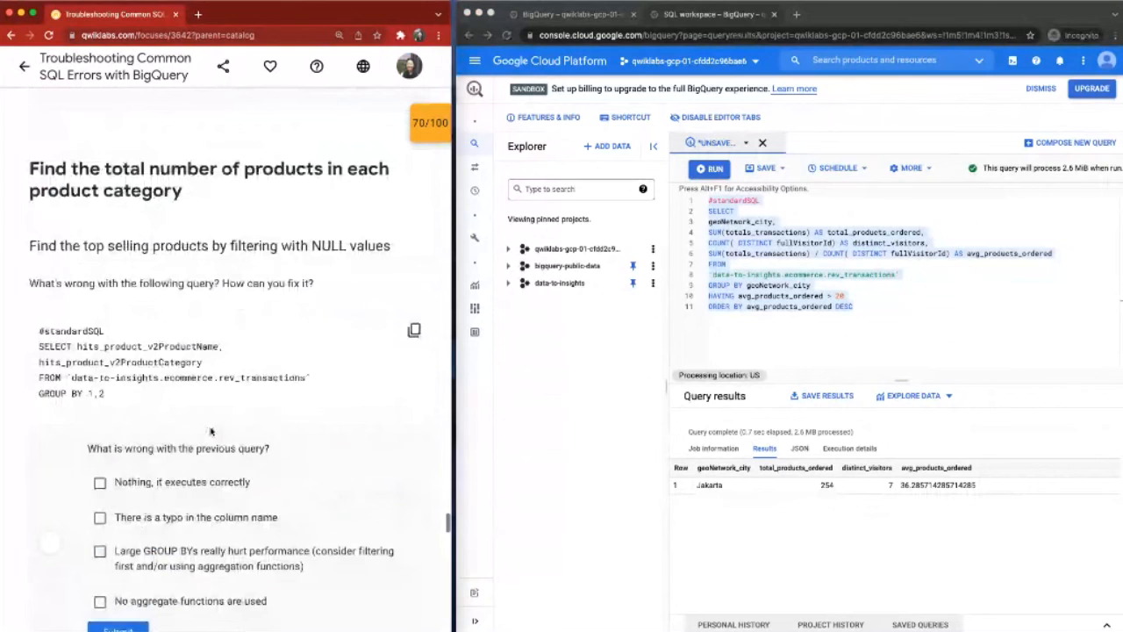
scroll(320, 281, down, 1)
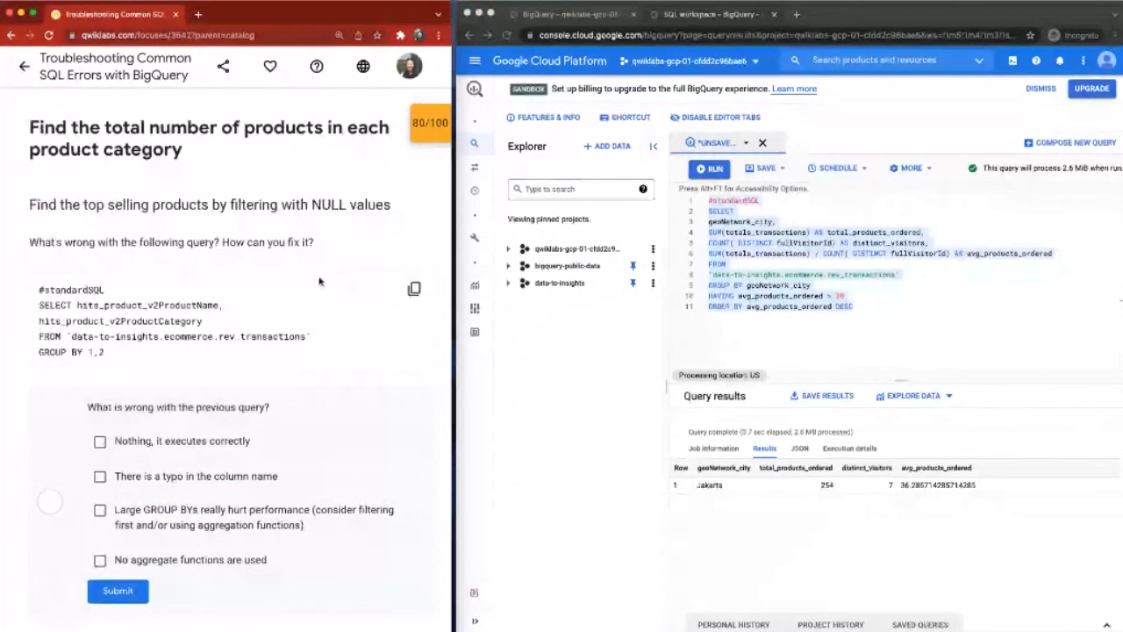
click(415, 293)
key(super+a)
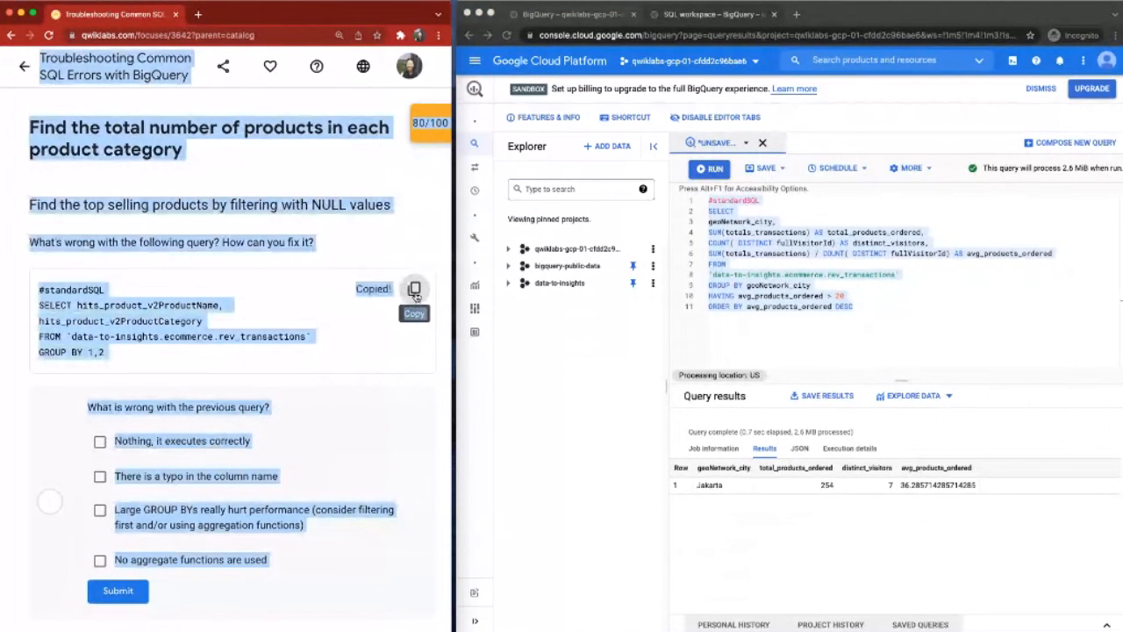
click(772, 287)
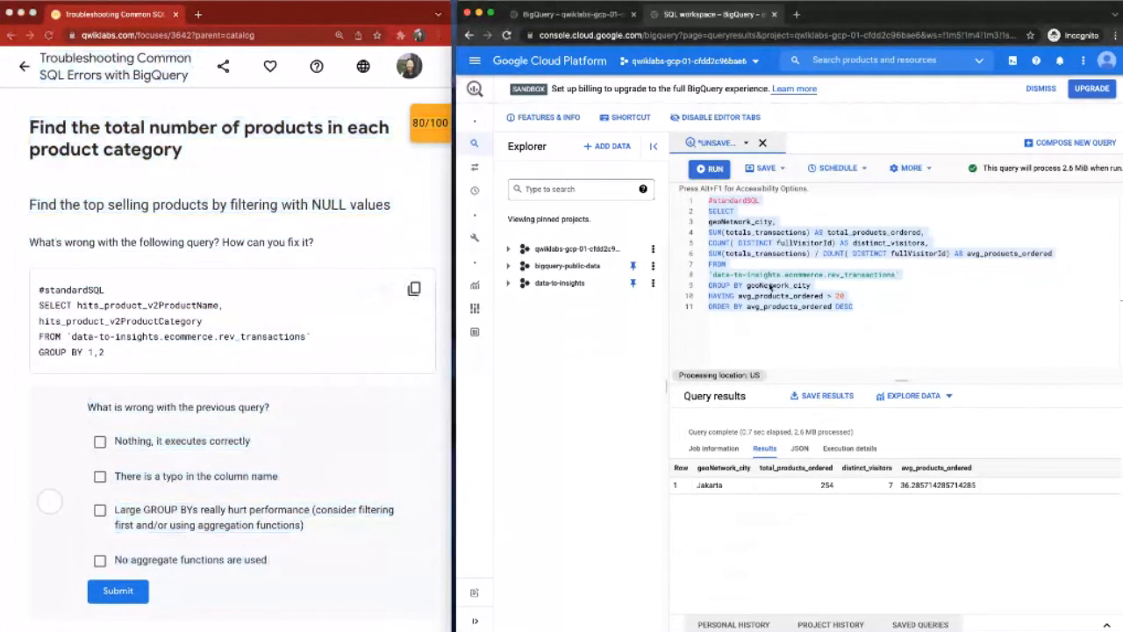
key(super+a)
click(761, 317)
key(super+a)
key(super+v)
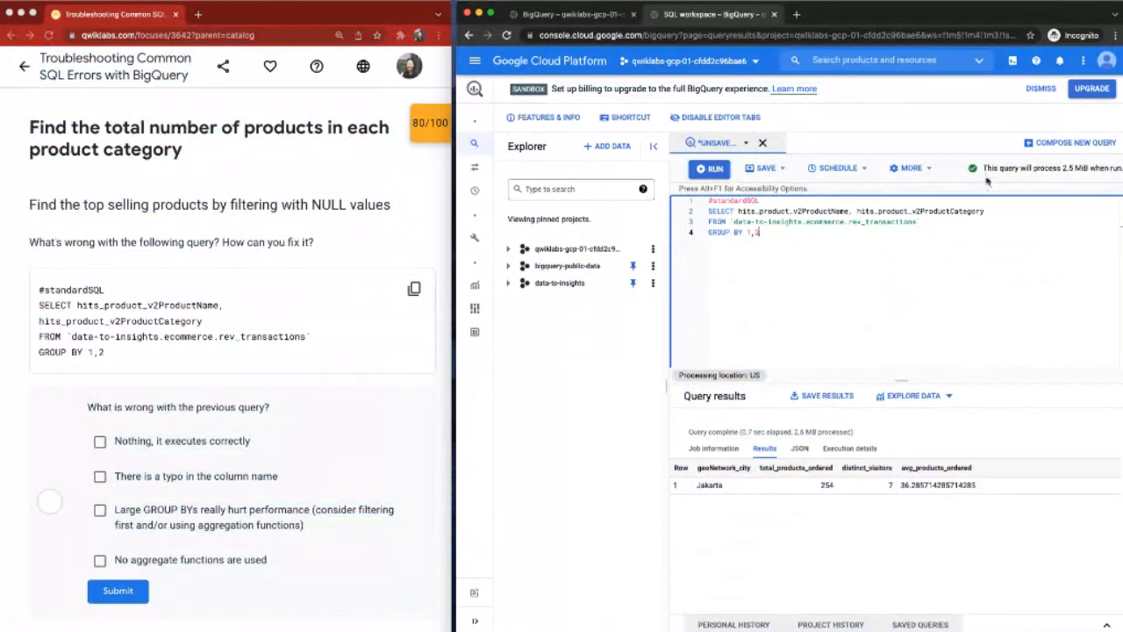
Step: Examine the validation message of the product name and category query, and run the whole query
drag(983, 168, 1122, 168)
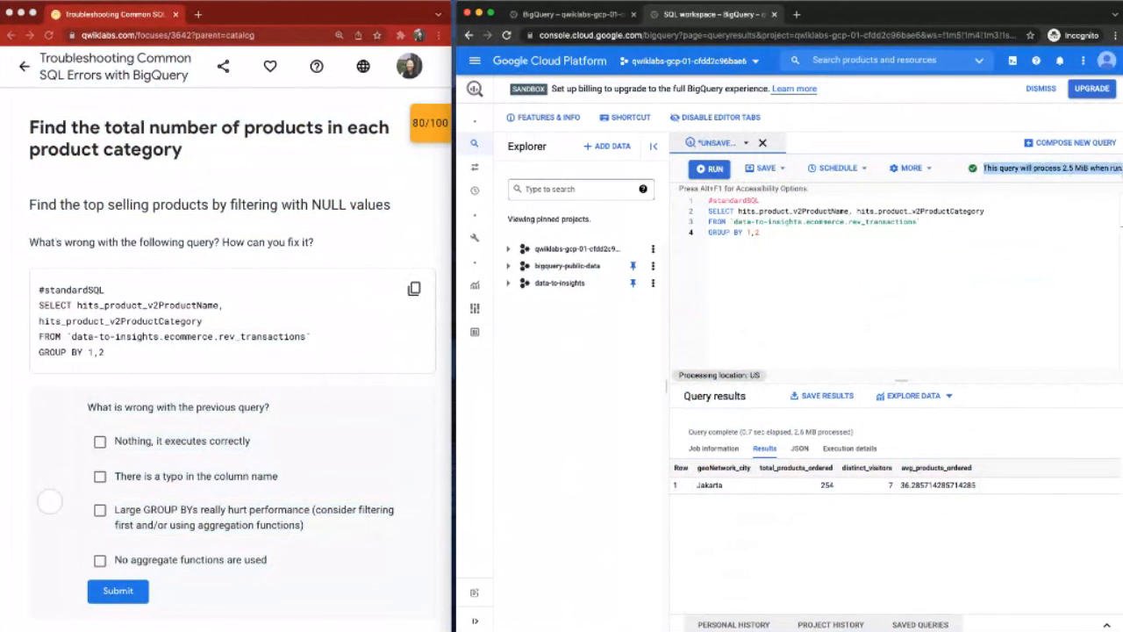
click(808, 230)
drag(808, 230, 723, 191)
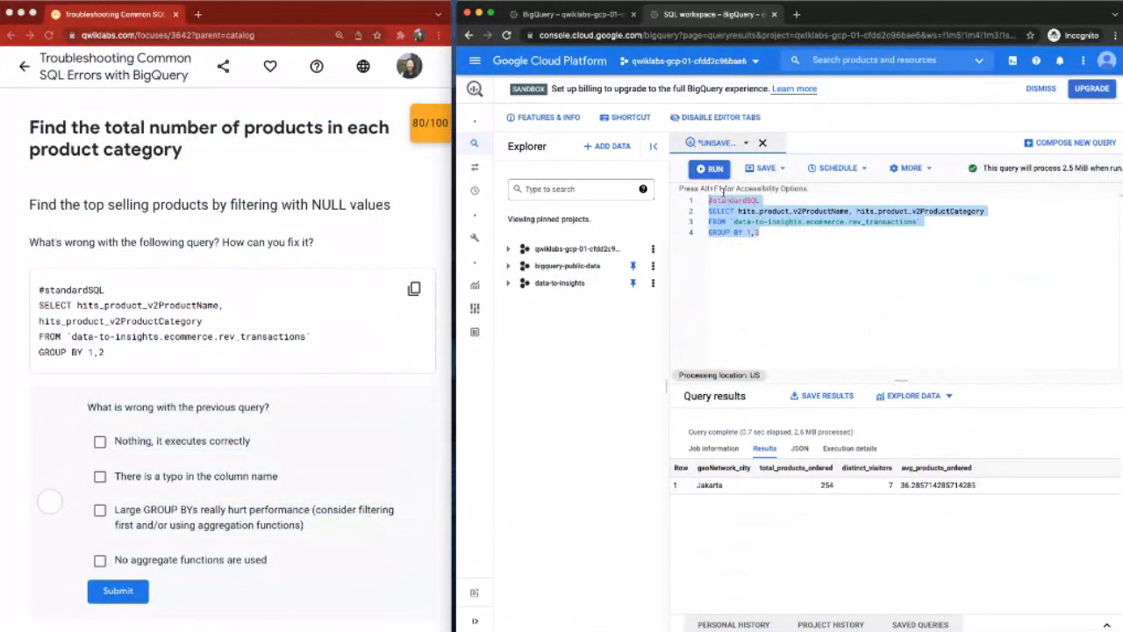
scroll(252, 283, down, 1)
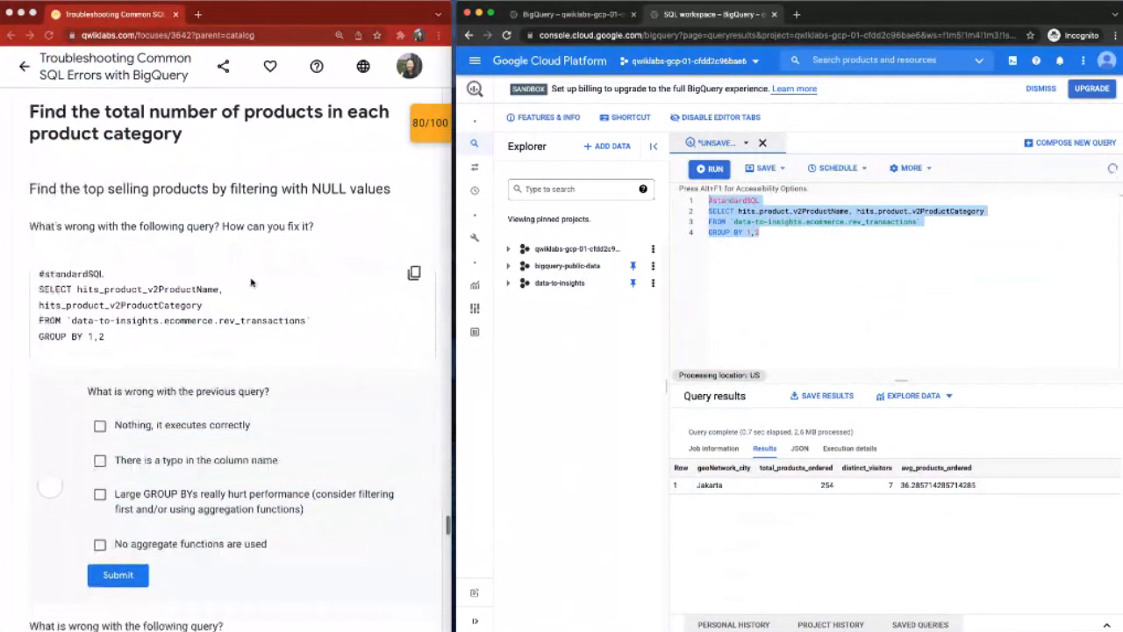
scroll(252, 282, down, 3)
click(713, 169)
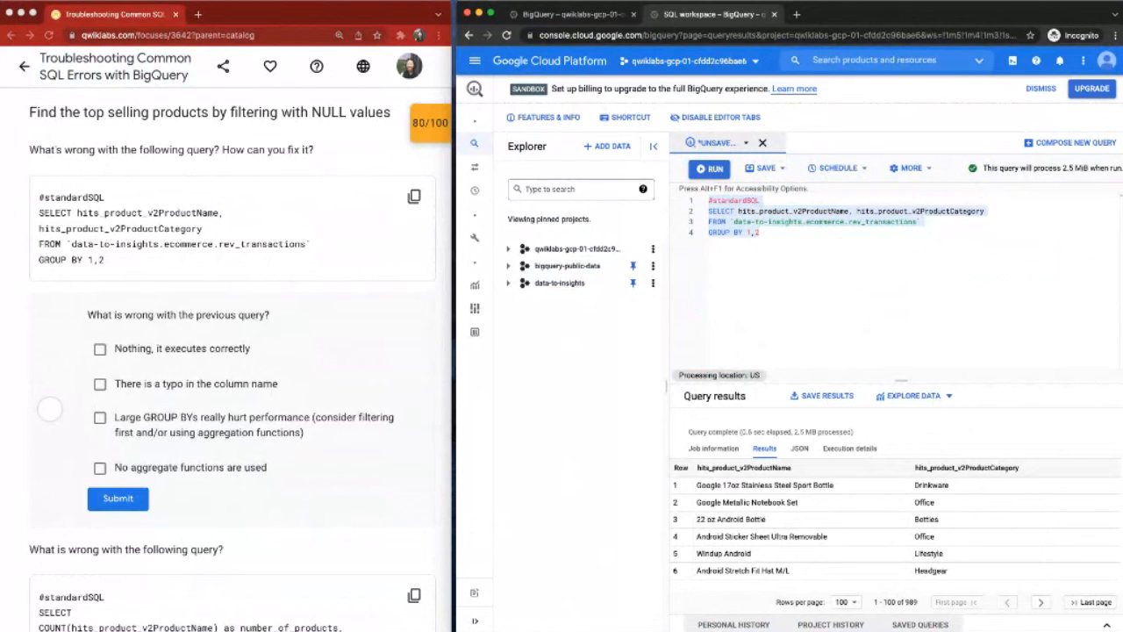
Step: Examine the column references 1,2 in the GROUP BY clause of the product query
click(904, 257)
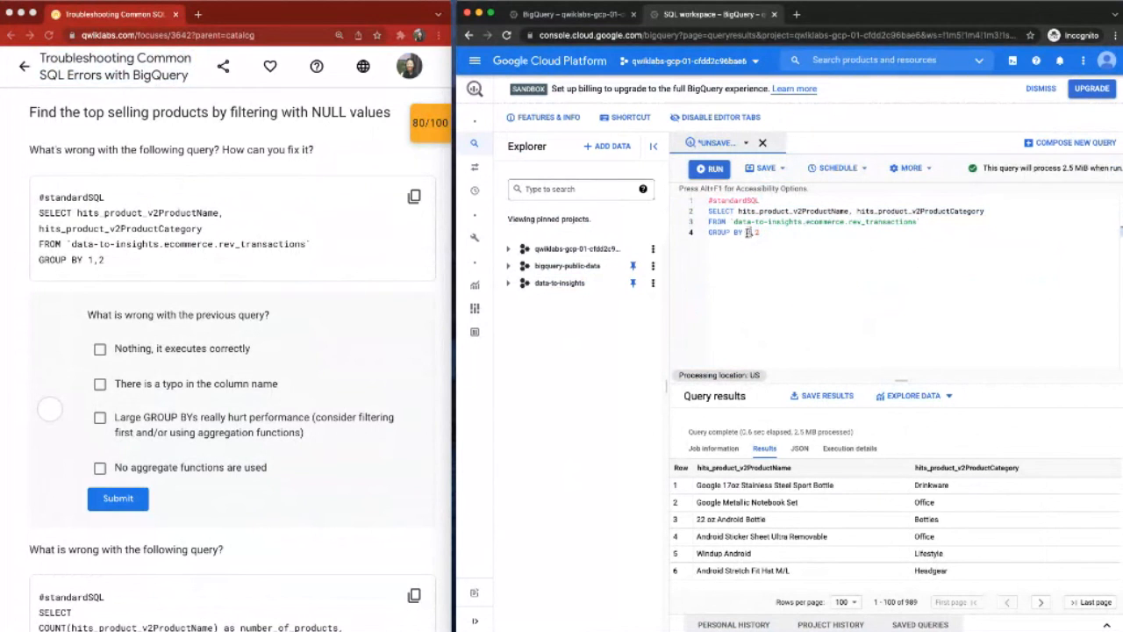
drag(746, 233, 763, 233)
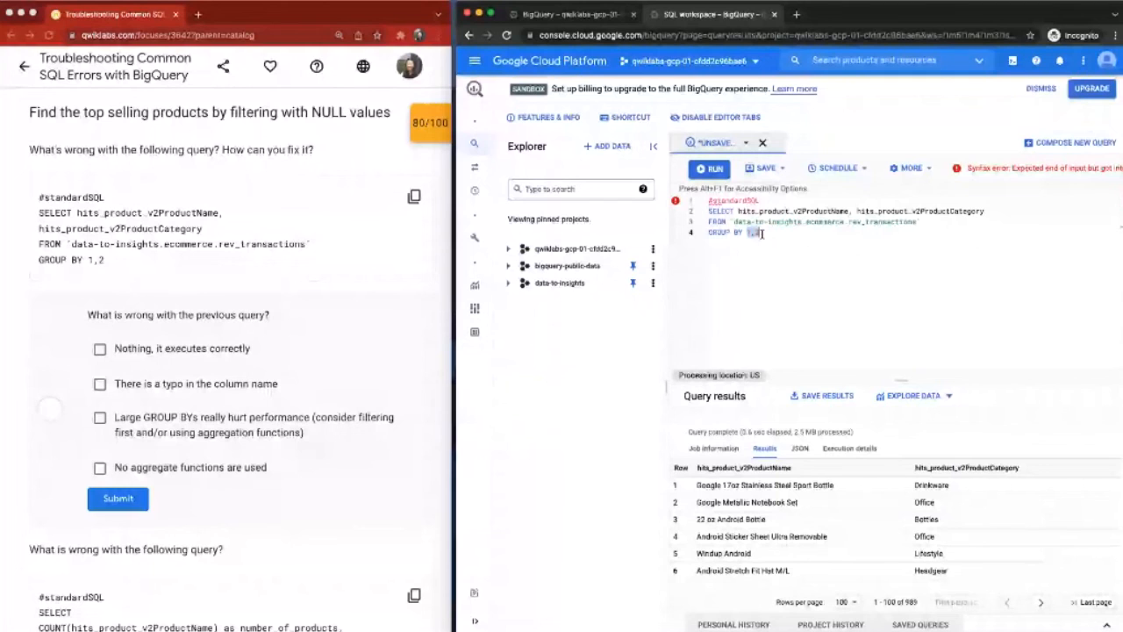
click(694, 248)
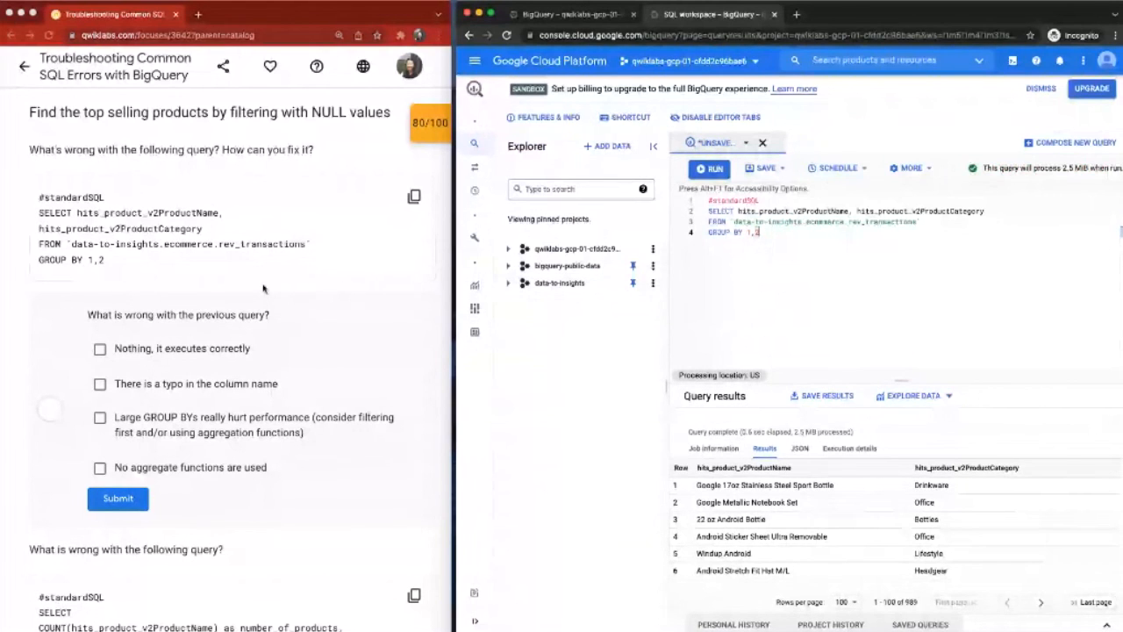
Step: Answer the product query question with the large GROUP BYs performance option and "No aggregate functions are used", and submit it
scroll(263, 289, down, 1)
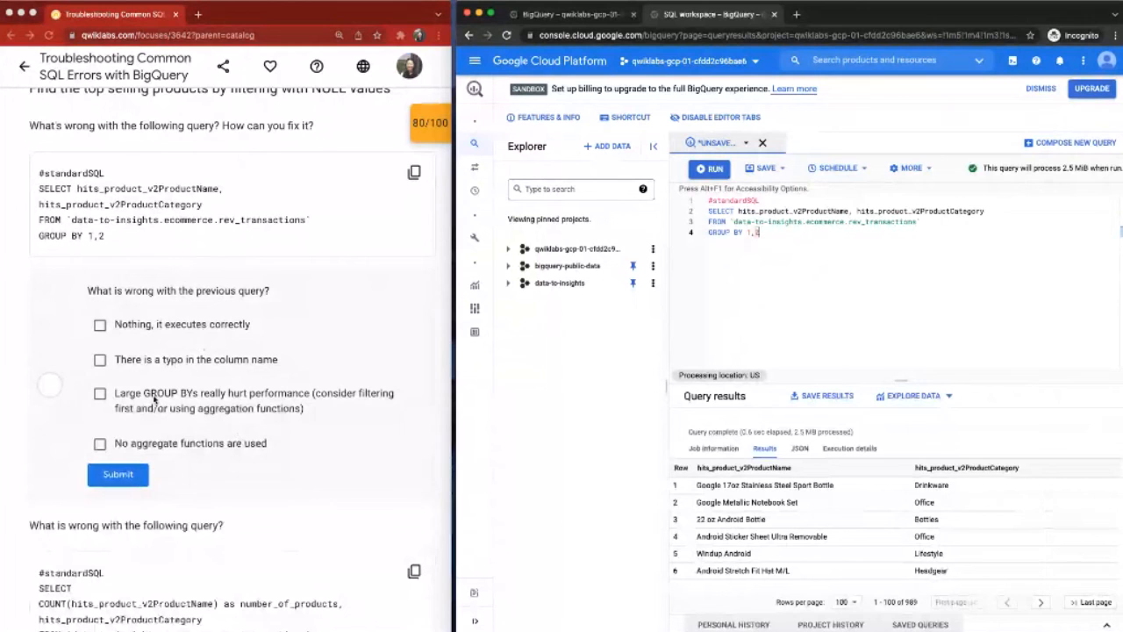
click(100, 444)
click(100, 445)
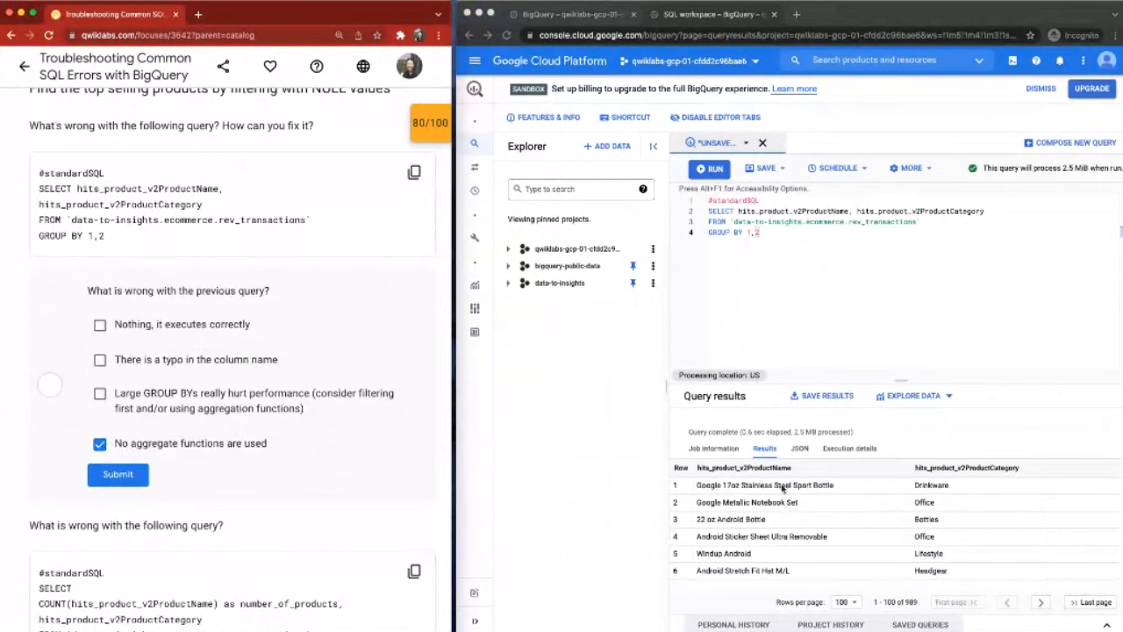
click(906, 603)
click(100, 396)
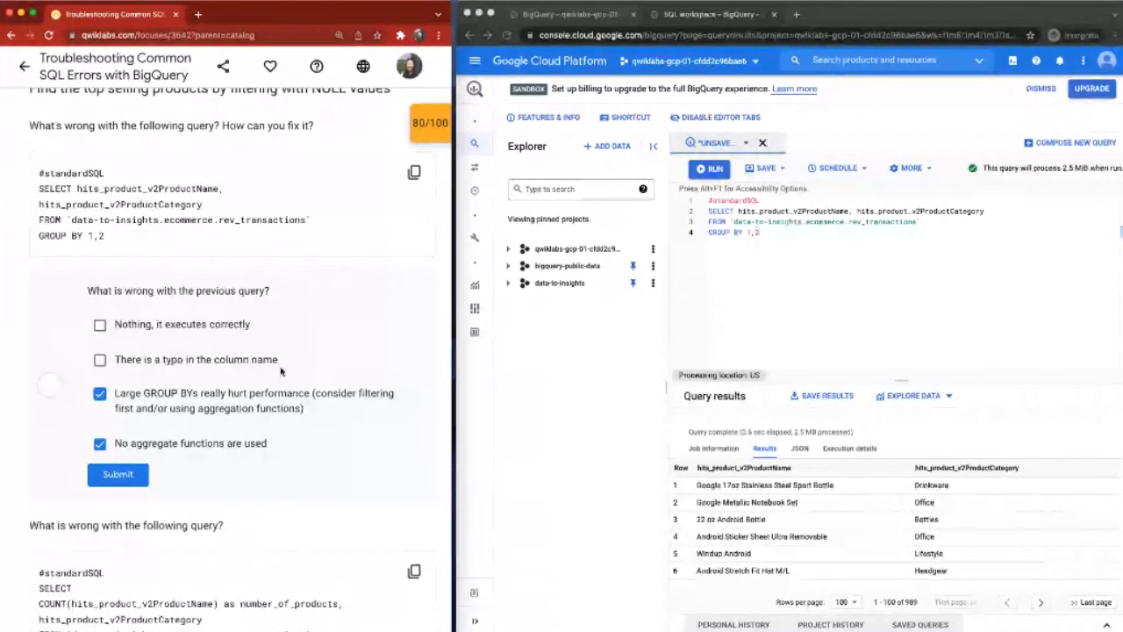
scroll(125, 449, down, 1)
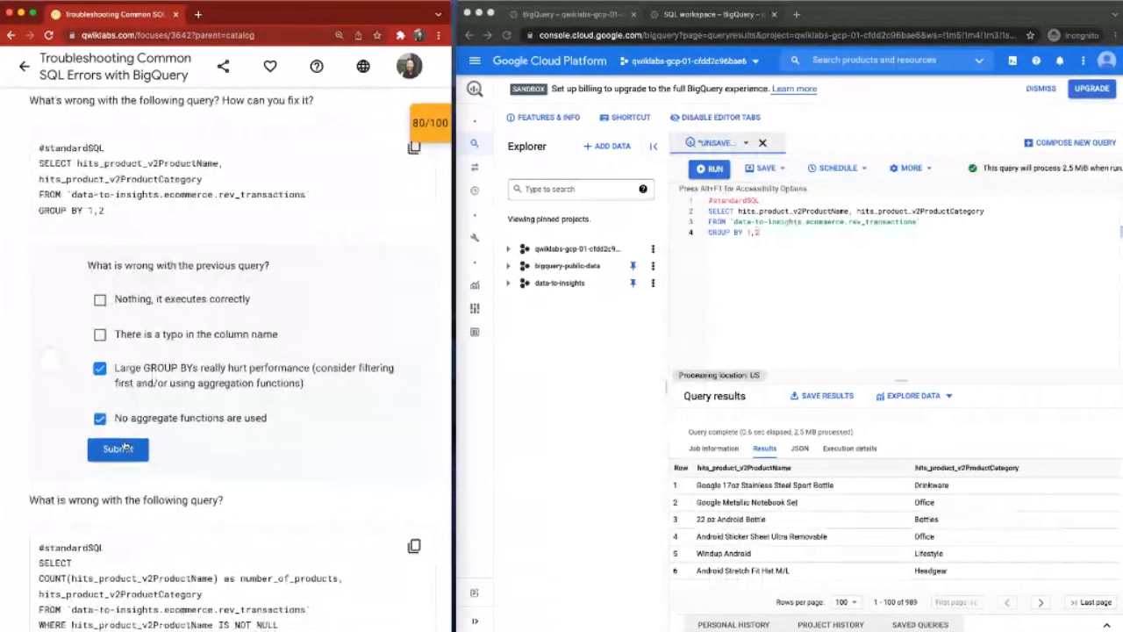
click(124, 449)
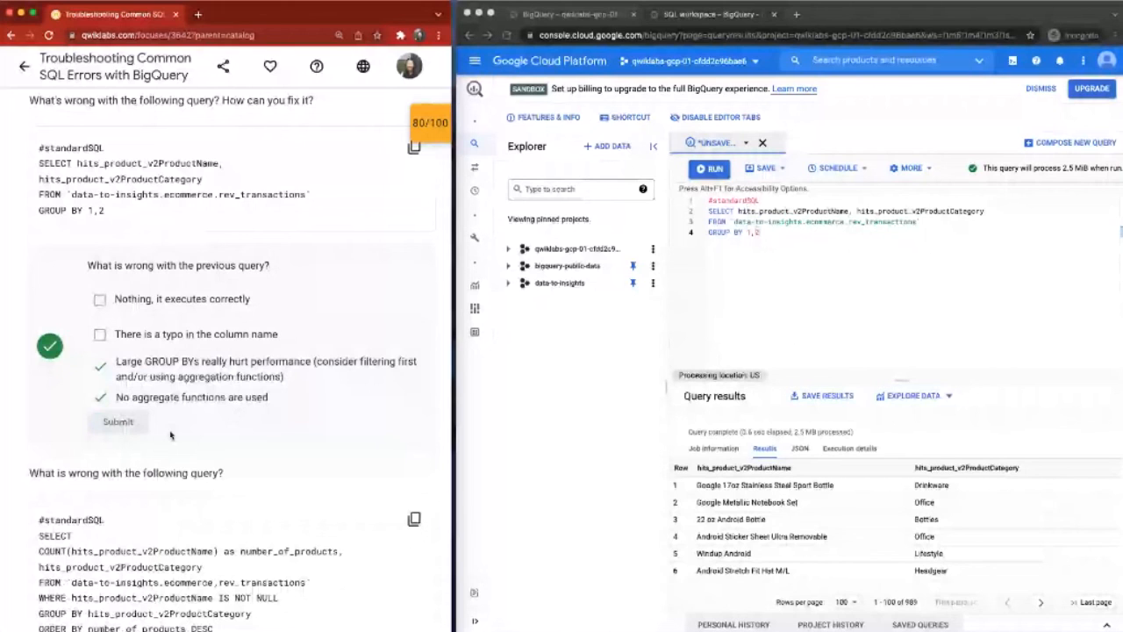
Step: Replace the editor's contents with the lab's query counting hits_product_v2ProductName as number_of_products per category, and run it
scroll(298, 395, down, 5)
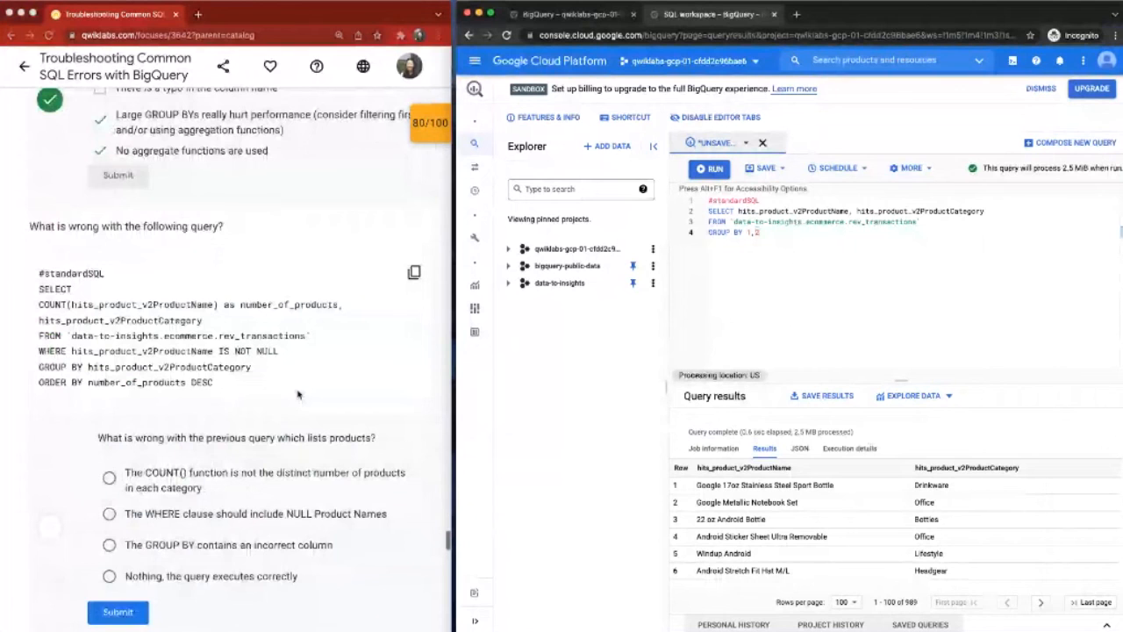
scroll(298, 395, down, 2)
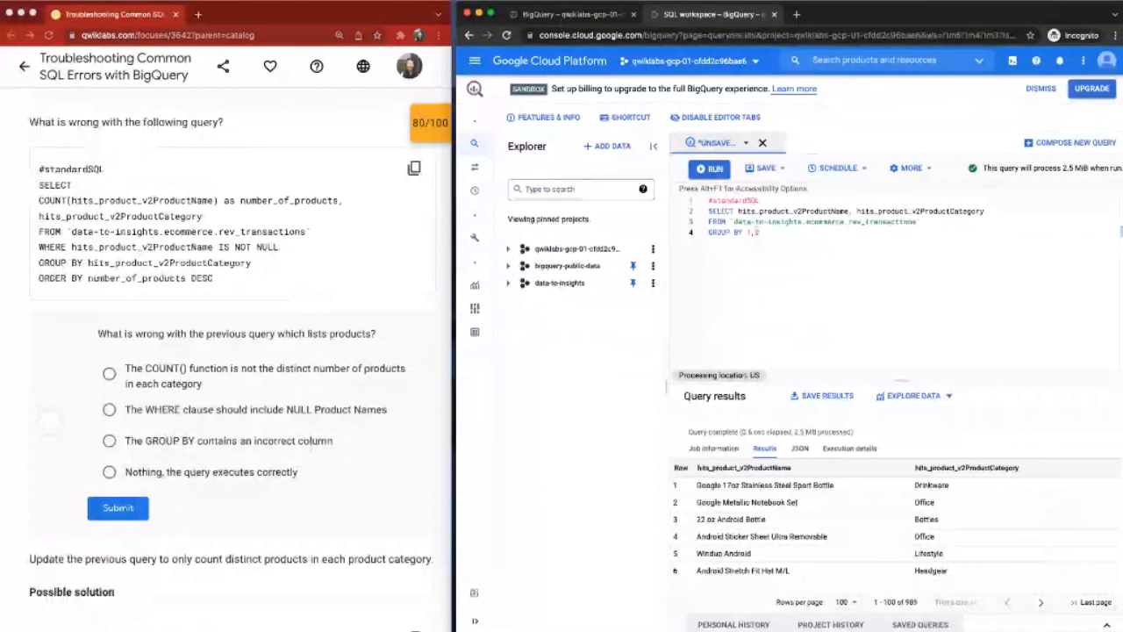
click(744, 246)
key(ctrl+a)
text(#standardSQL SELECT COUNT(hits_product_v2ProductName) as number_of_products, hits_product_v2ProductCategory FROM `data-to-insights.ecommerce.rev_transactions` WHERE hits_product_v2ProductName IS NOT NULL GROUP BY hits_product_v2ProductCategory ORDER BY number_of_products DESC)
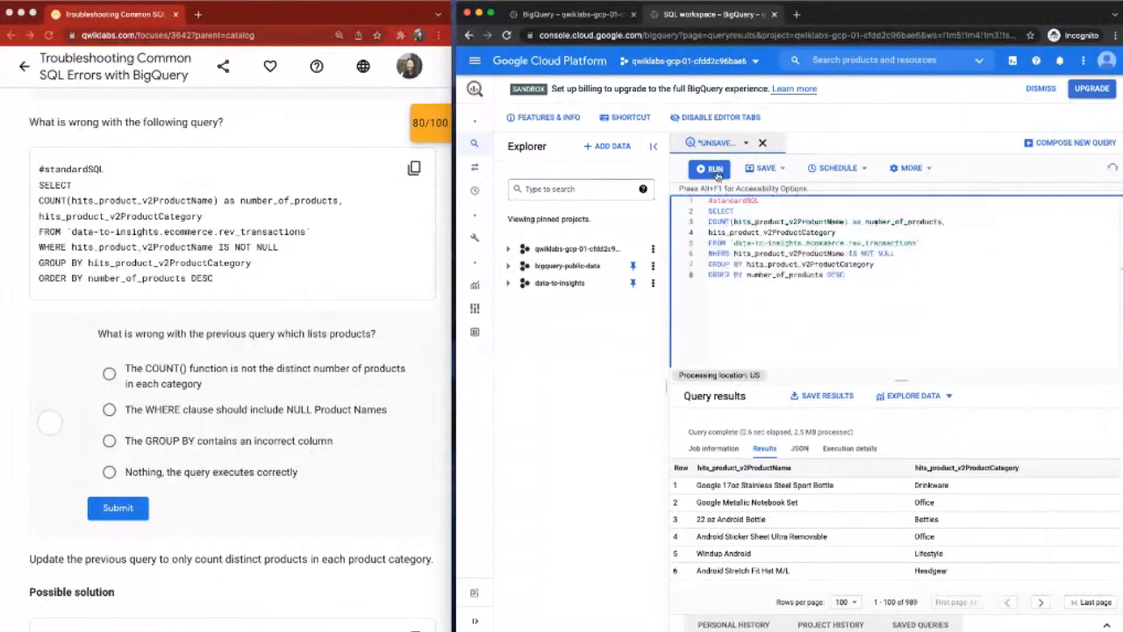
click(716, 169)
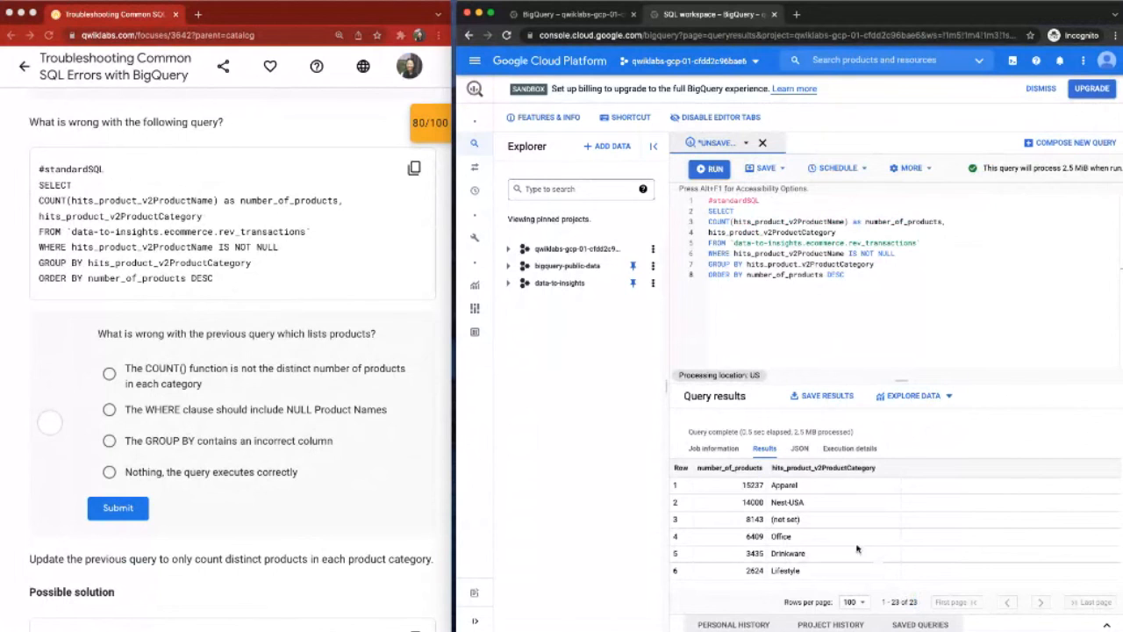
Step: Review the query's COUNT expression and submit "The COUNT() function is not the distinct number of products in each category" as the answer
scroll(422, 341, down, 1)
scroll(422, 341, down, 1)
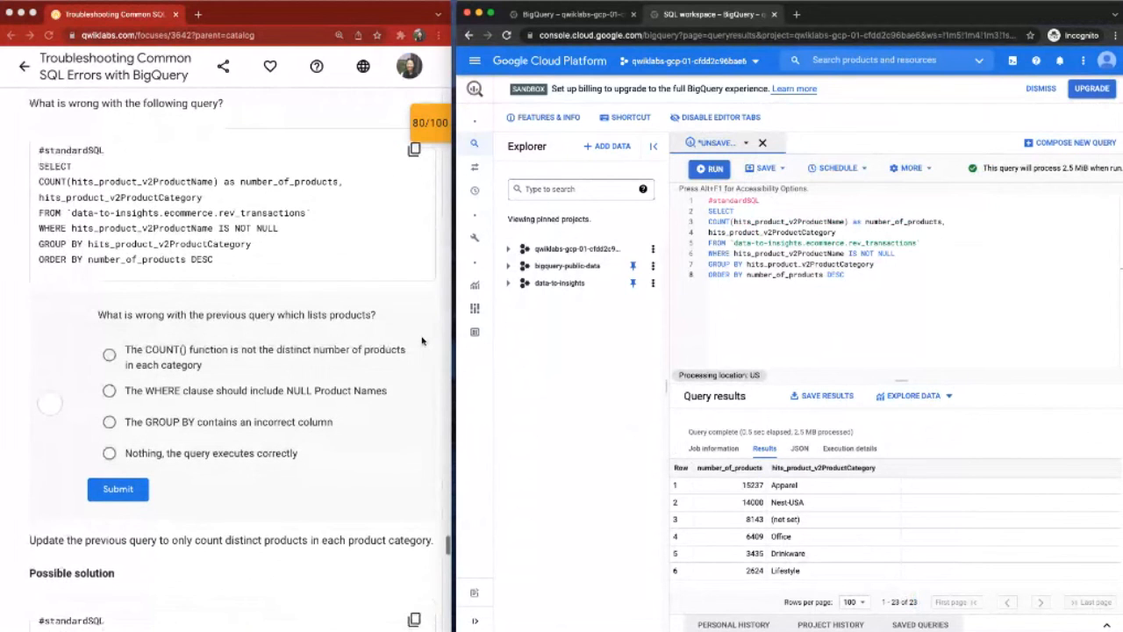
drag(855, 284, 708, 201)
double_click(719, 211)
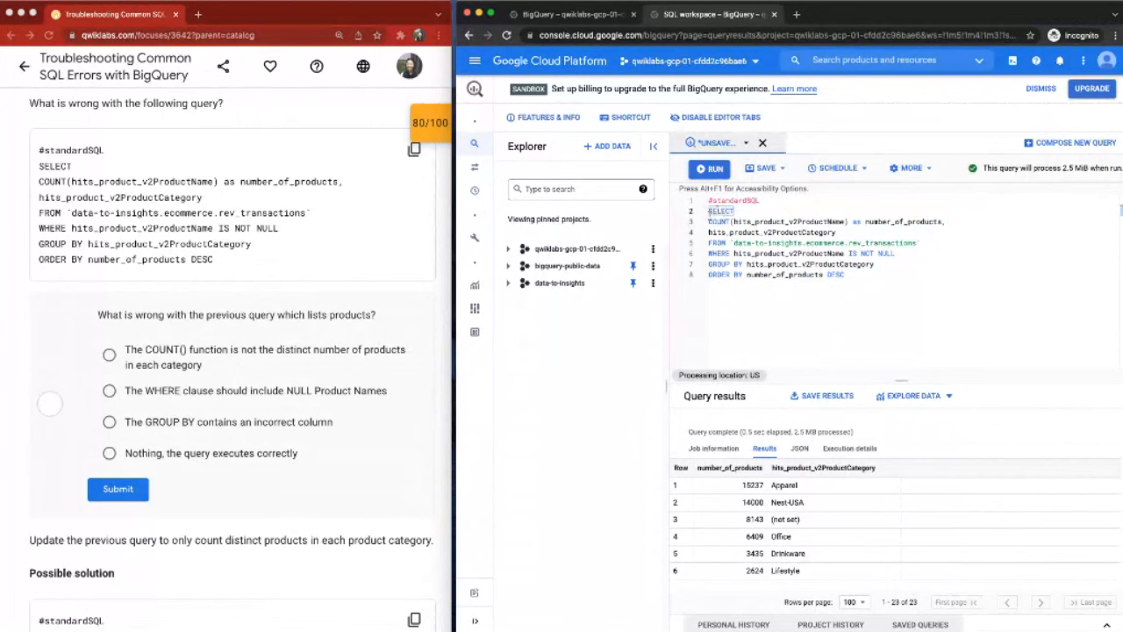
drag(708, 222, 856, 228)
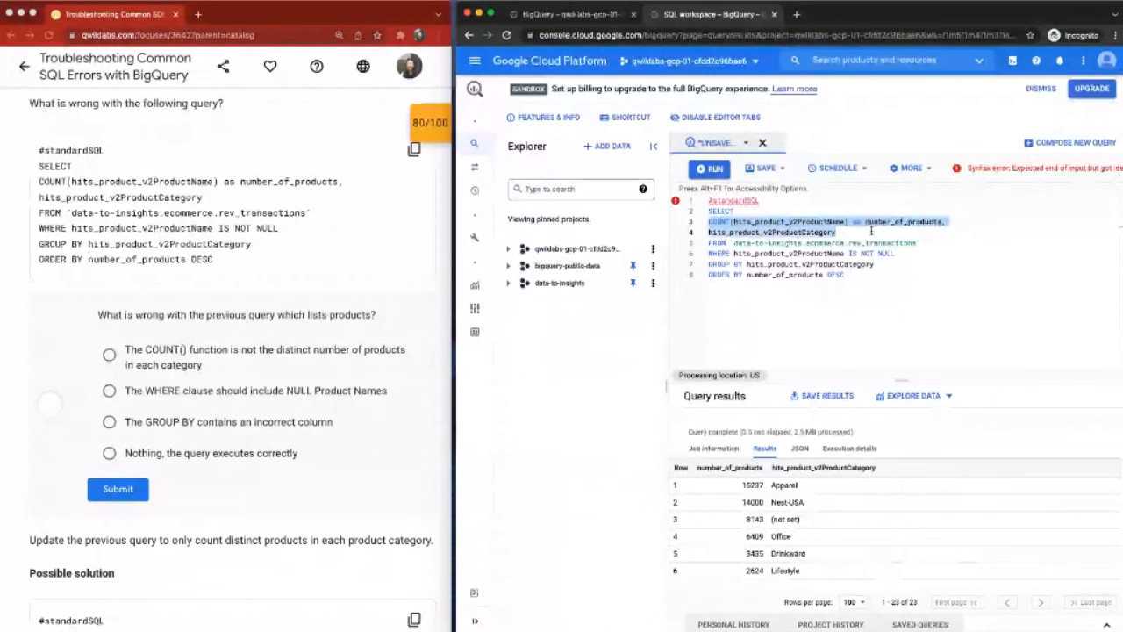
click(782, 226)
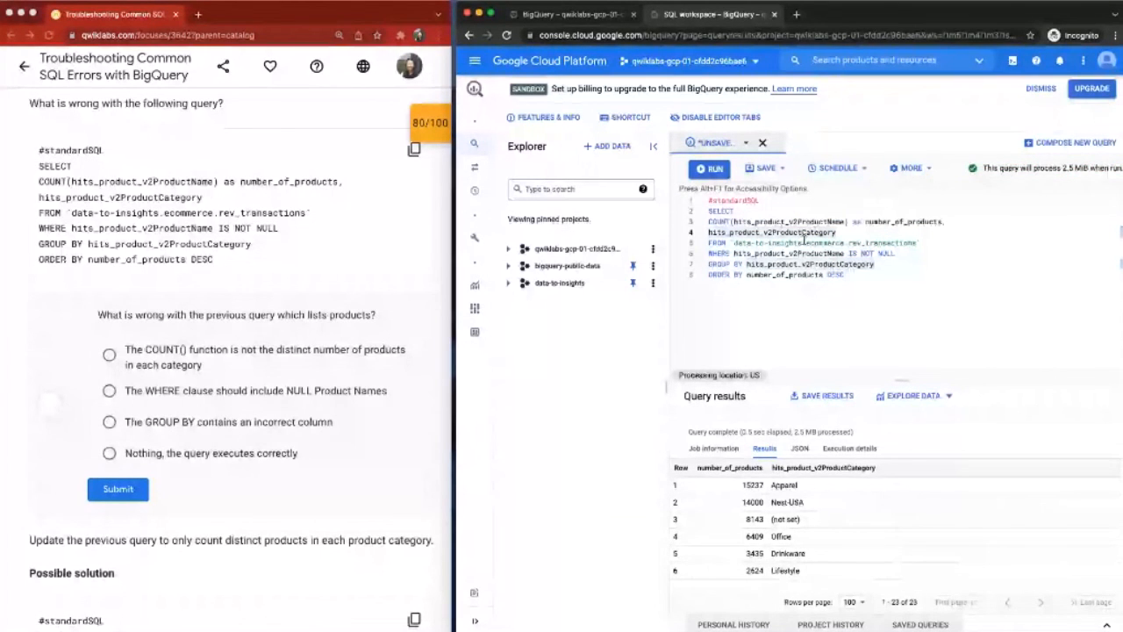
click(109, 355)
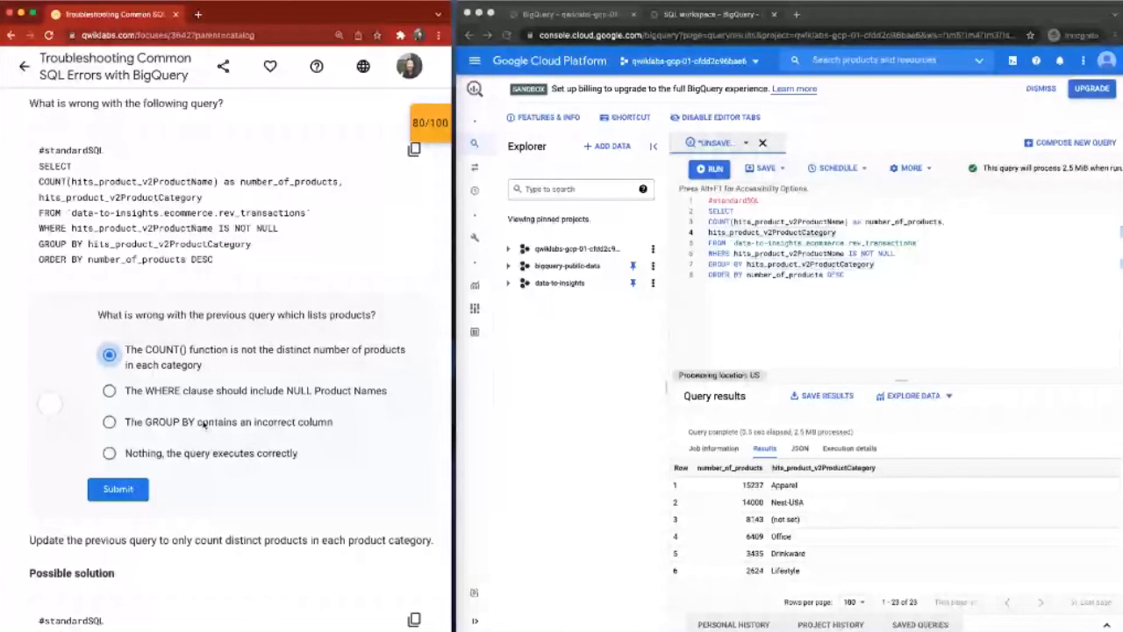
click(119, 489)
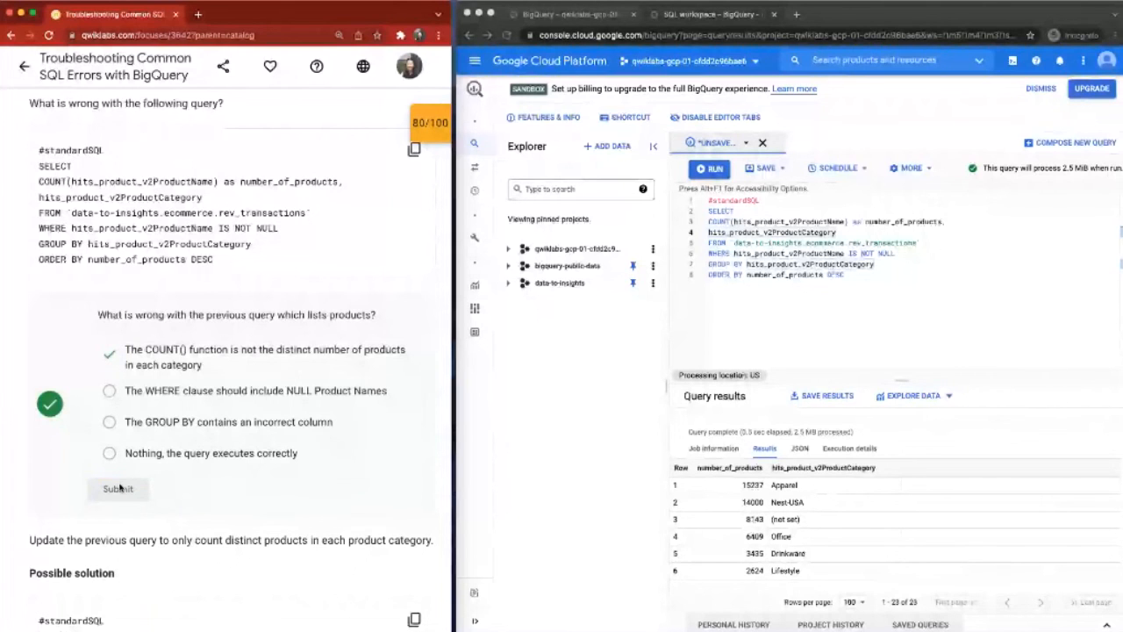
Step: Replace the editor's contents with the lab's possible solution using COUNT(DISTINCT hits_product_v2ProductName) and LIMIT 5, and run it
scroll(121, 488, down, 3)
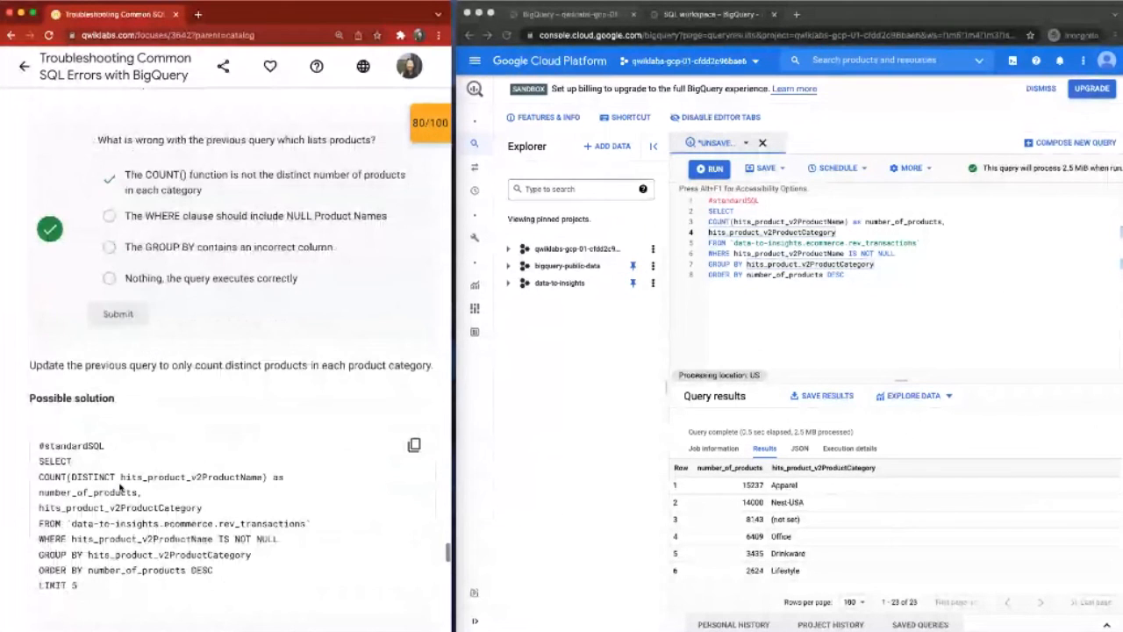
click(414, 445)
scroll(414, 413, down, 2)
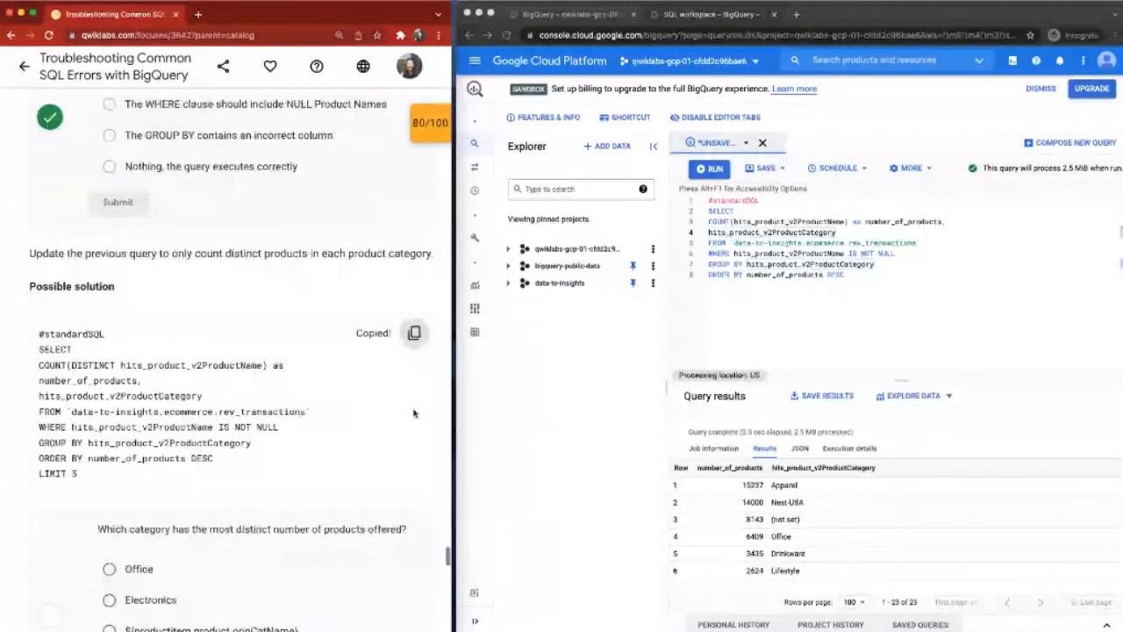
click(784, 274)
key(super+a)
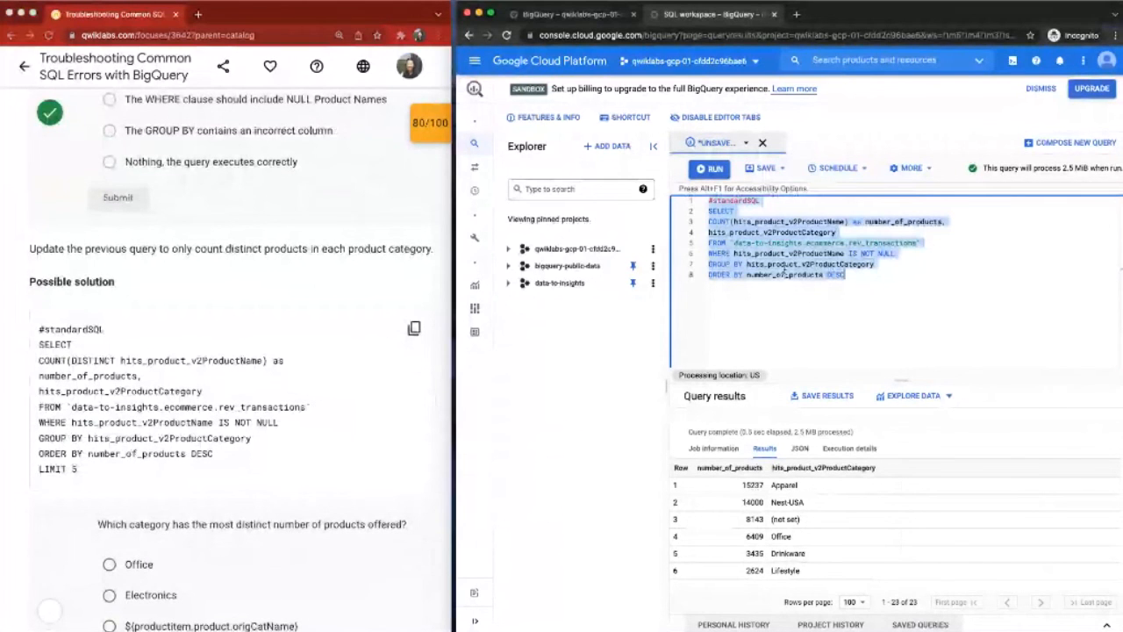
key(super+v)
key(super+Return)
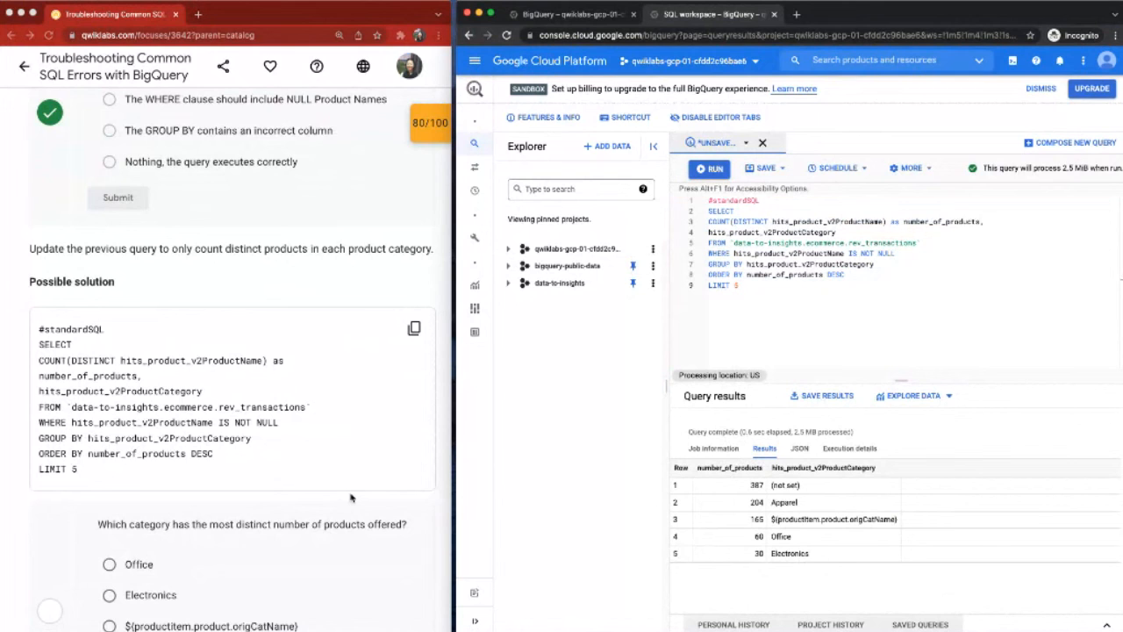
Step: Answer the question about the category with the most distinct products with "(not set)" and submit it
scroll(351, 497, down, 2)
scroll(351, 497, down, 3)
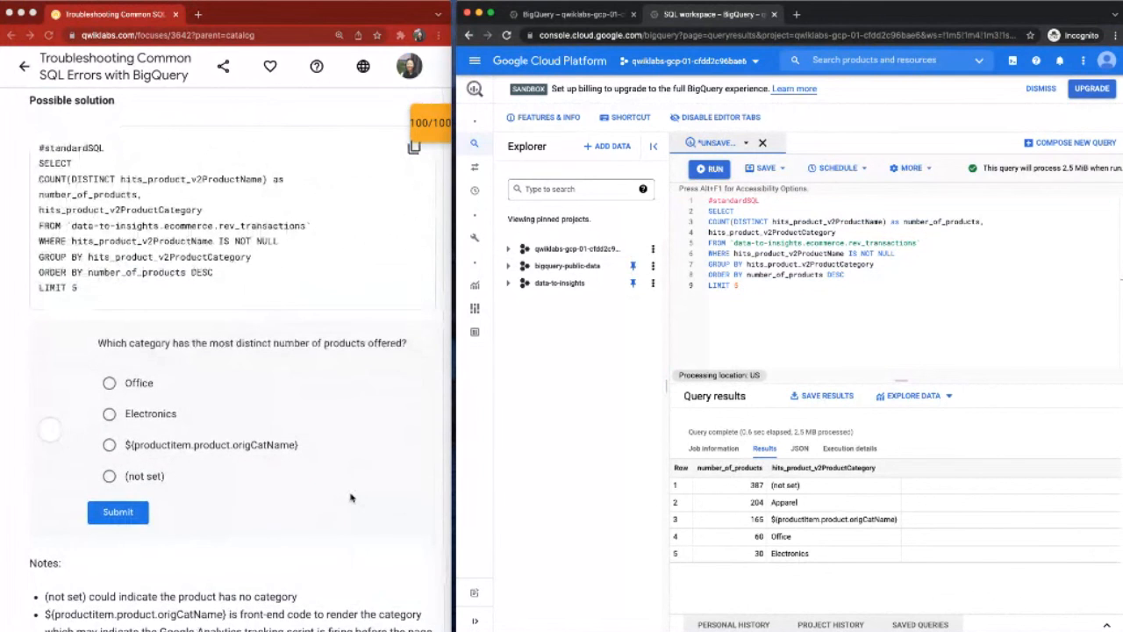
double_click(790, 502)
click(112, 480)
click(112, 479)
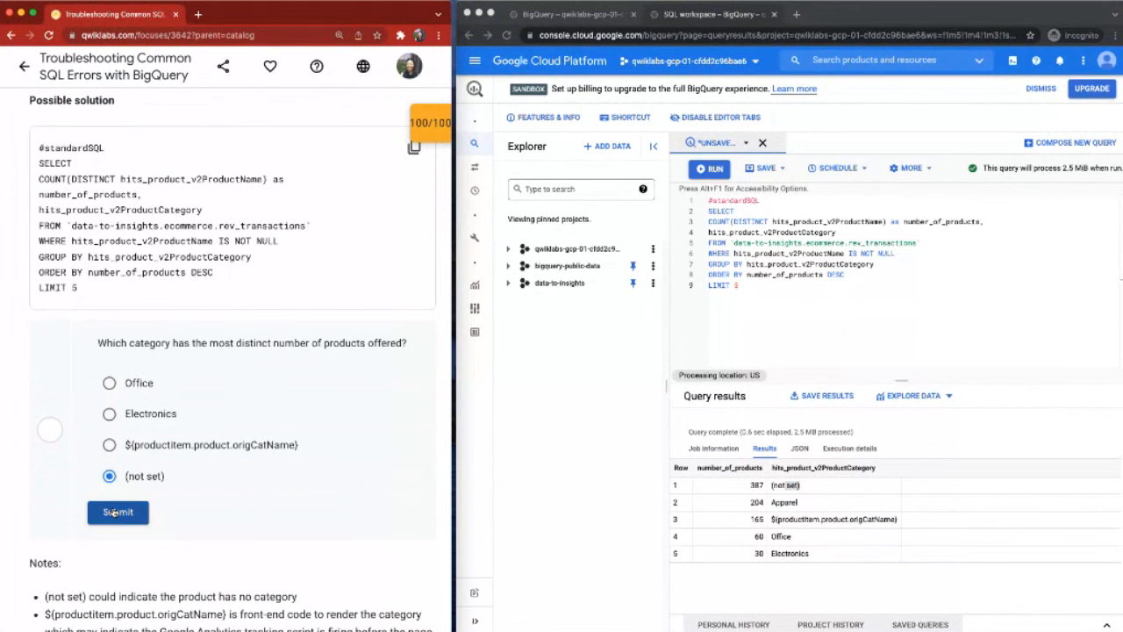
click(117, 513)
Step: Read the note about (not set) and check the lab progress for finding the total number of products in each product category
scroll(138, 491, down, 2)
scroll(137, 491, down, 2)
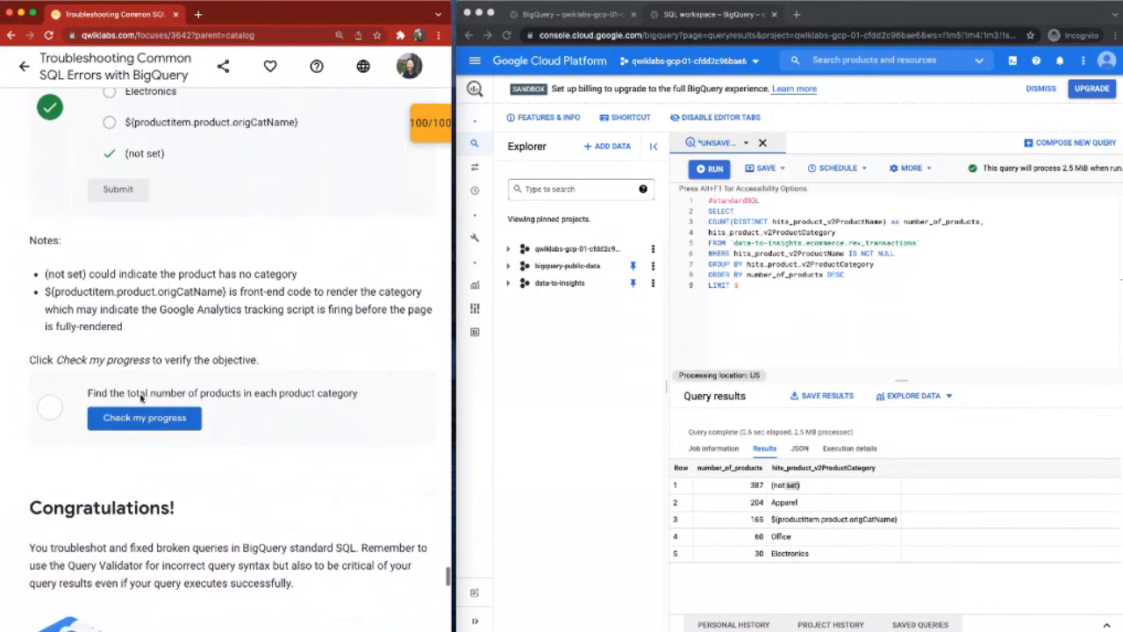
drag(42, 275, 108, 274)
click(107, 274)
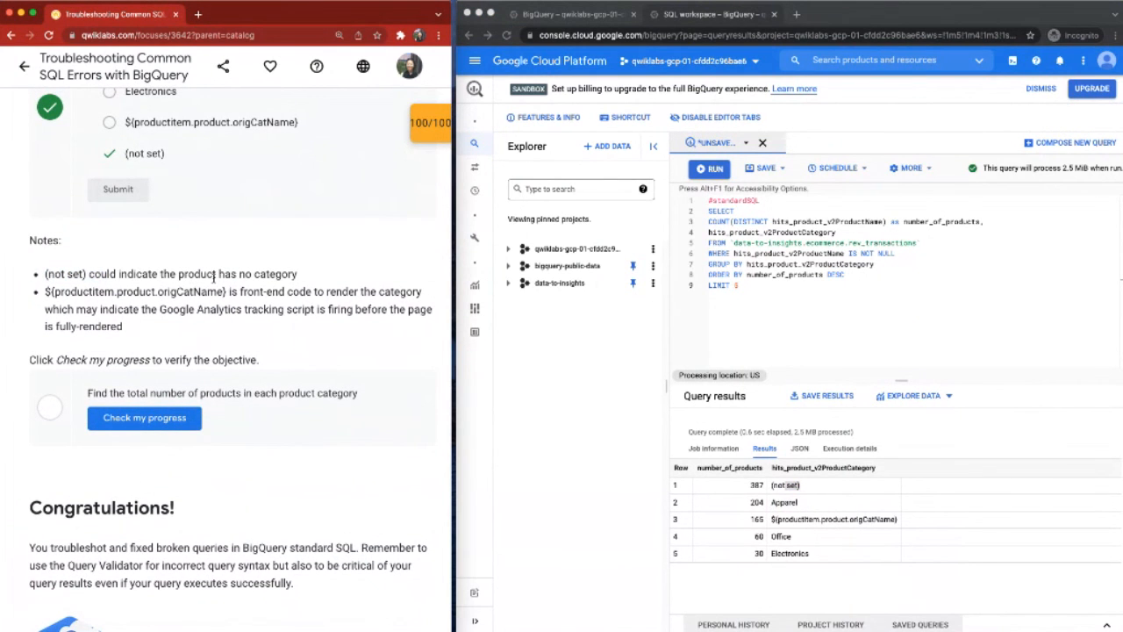
click(138, 424)
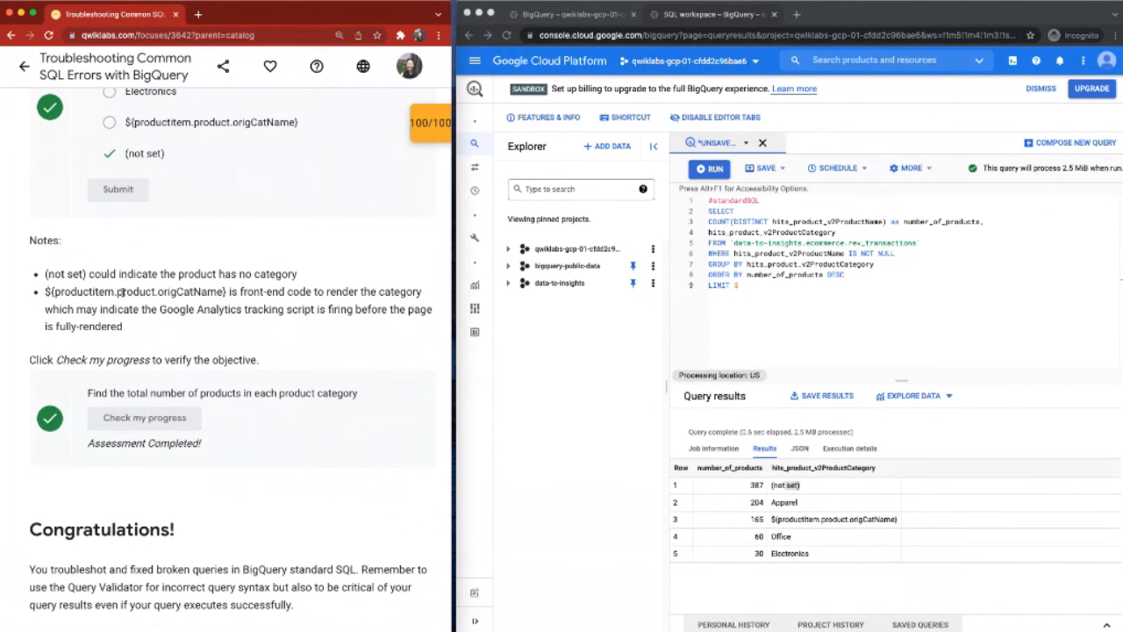
Step: Examine the ${productitem.product.origCatName} result row and the lab's note about Google Analytics tracking script timing
click(817, 518)
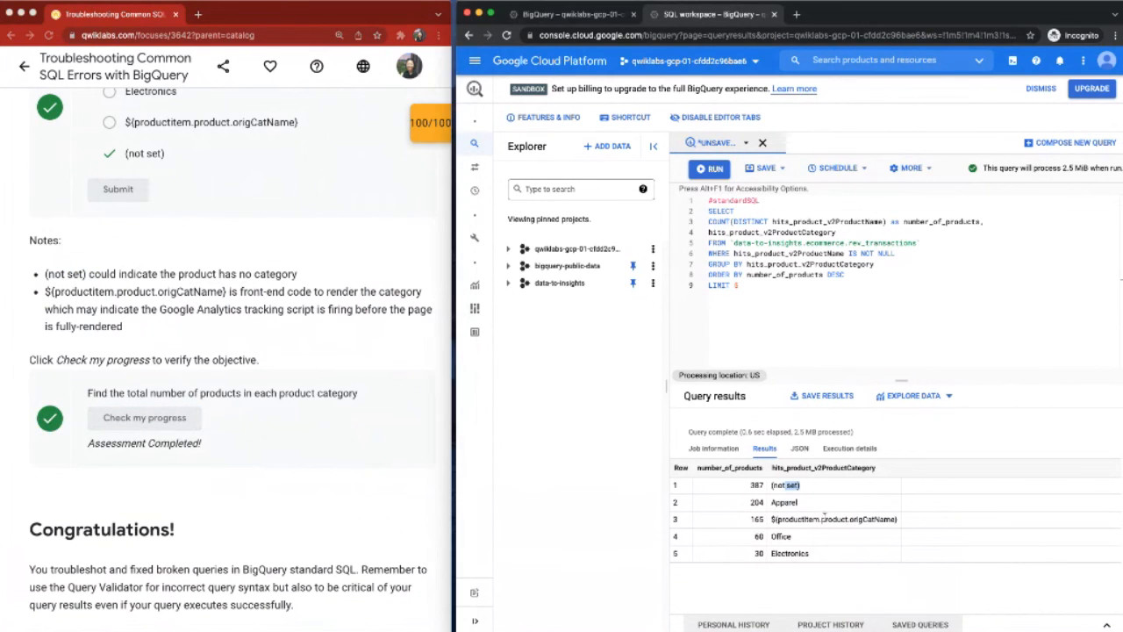
drag(821, 519, 892, 520)
click(890, 519)
click(62, 312)
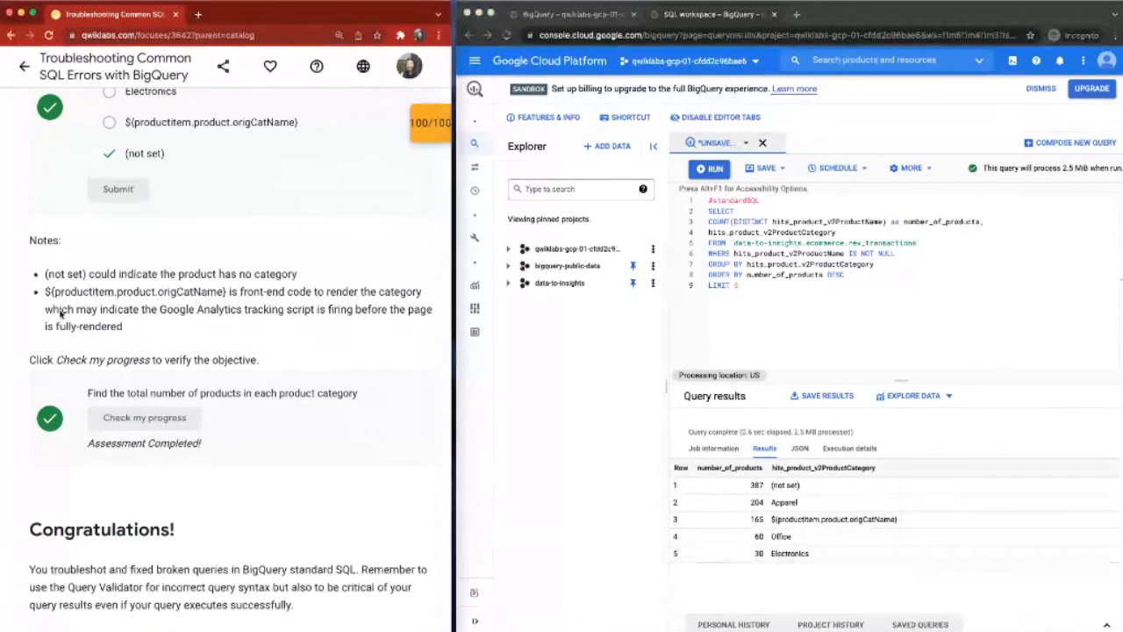
drag(160, 311, 182, 326)
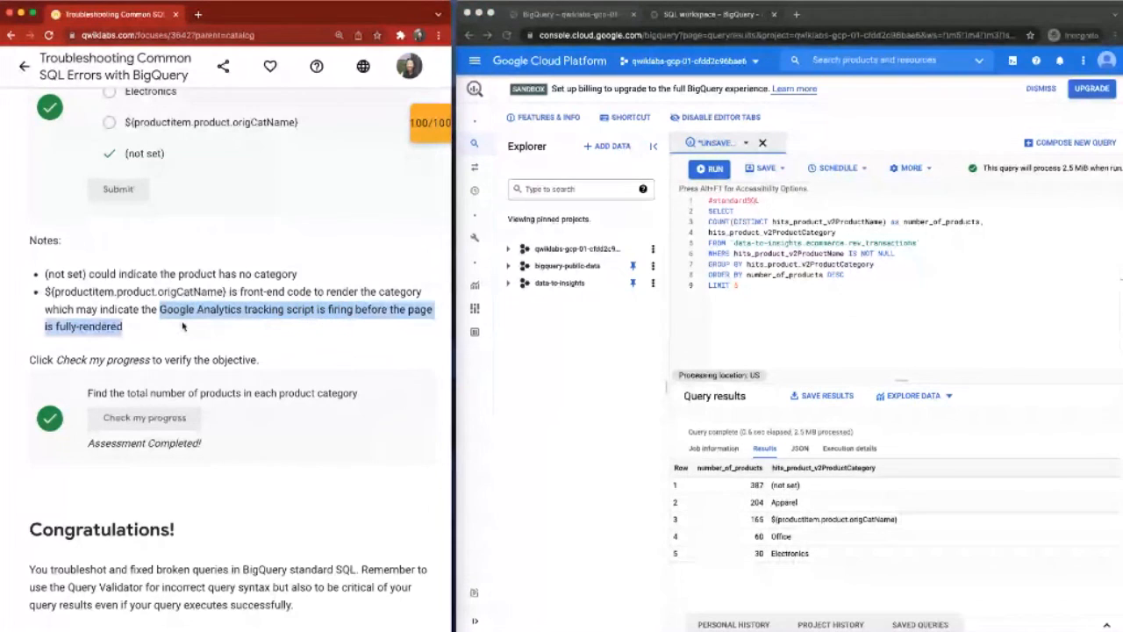
click(182, 326)
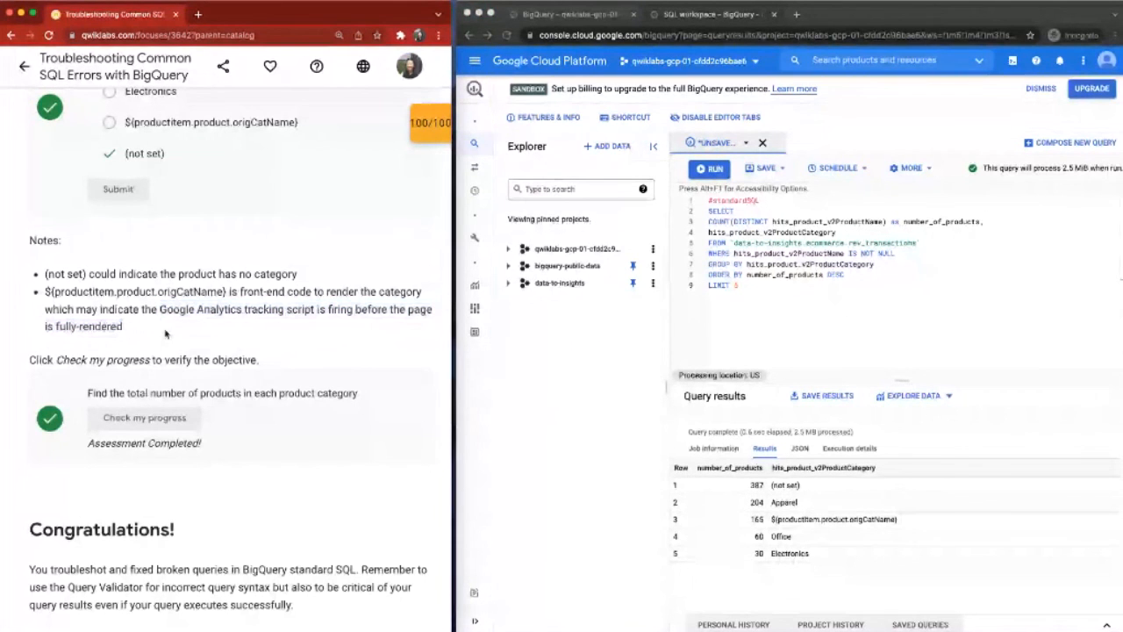
Step: Review the lab's closing section and open the checkpoint score overview
scroll(165, 333, down, 1)
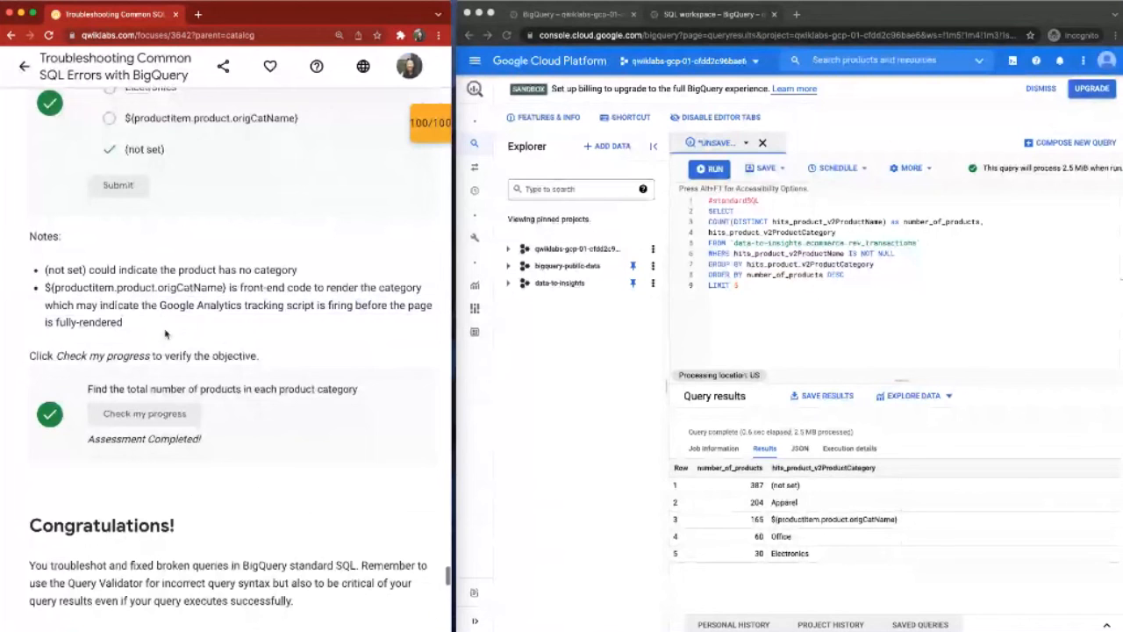
scroll(165, 333, down, 10)
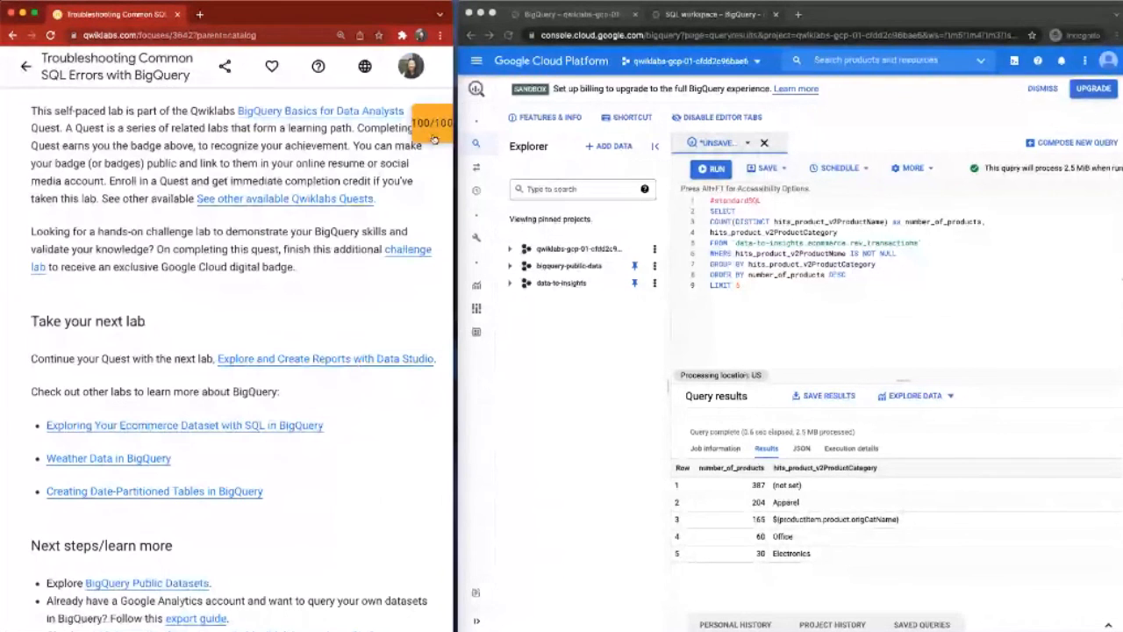
scroll(264, 351, up, 10)
right_click(382, 397)
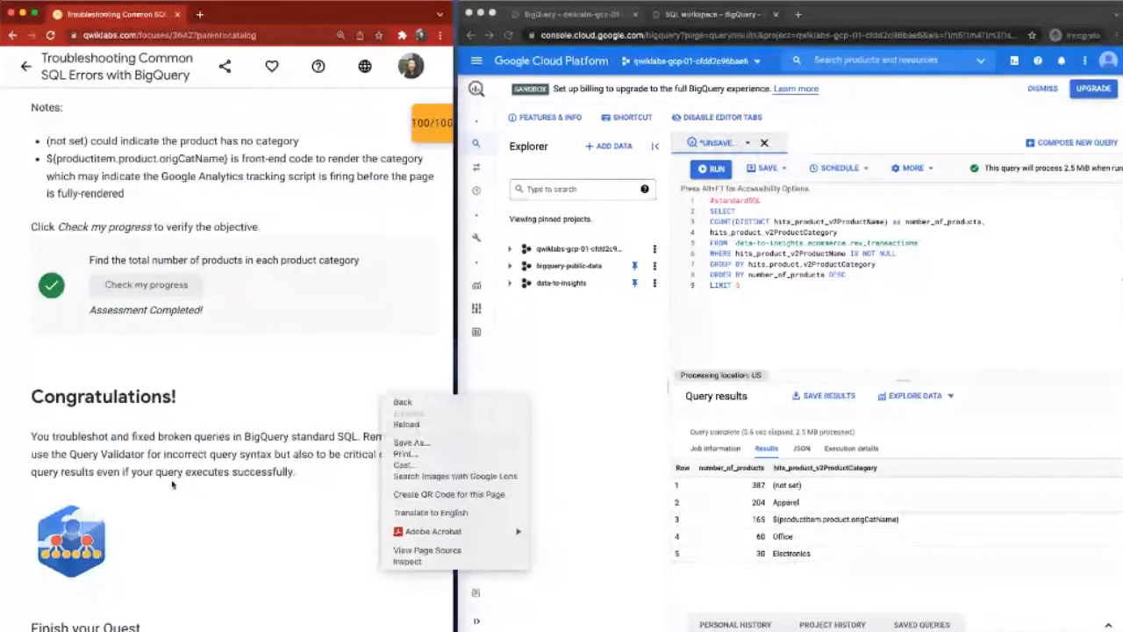
click(173, 485)
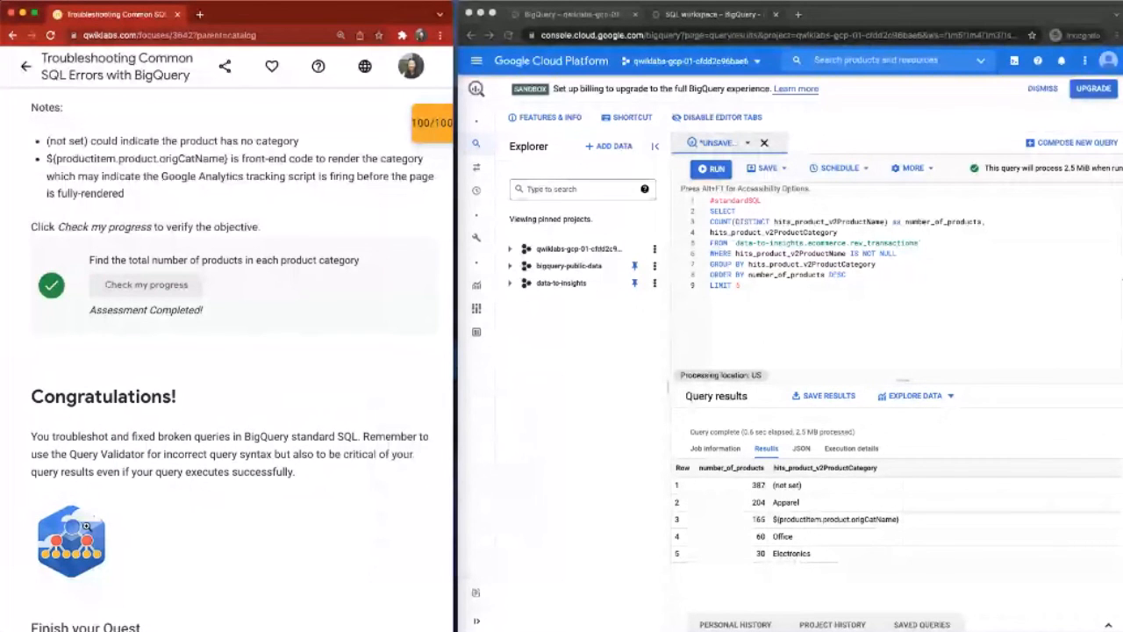
scroll(85, 525, up, 10)
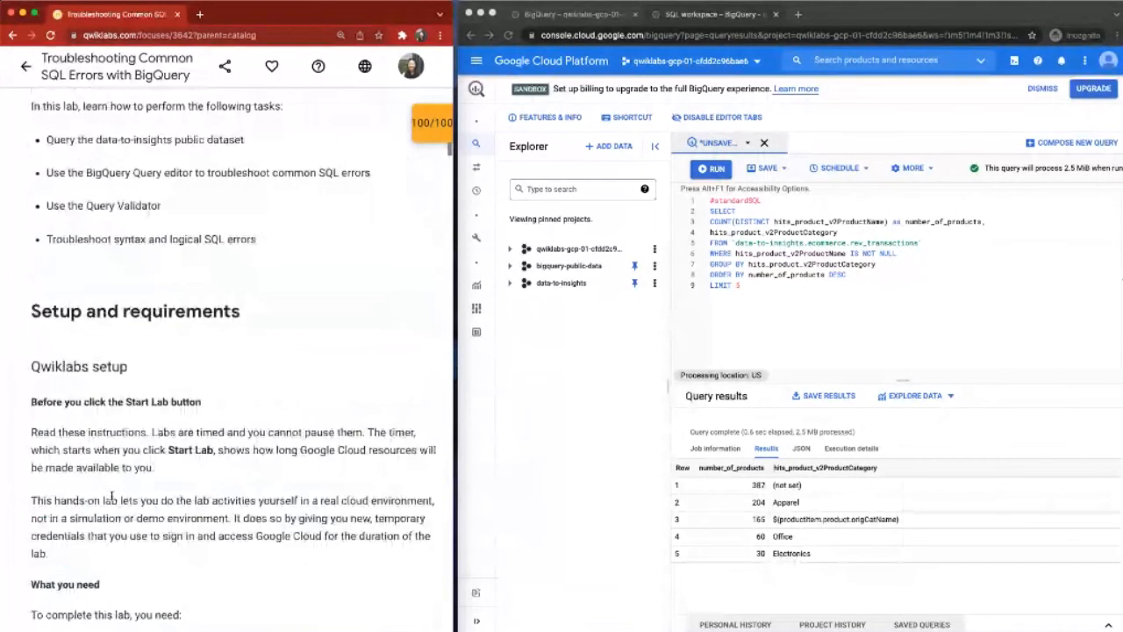
scroll(112, 498, up, 10)
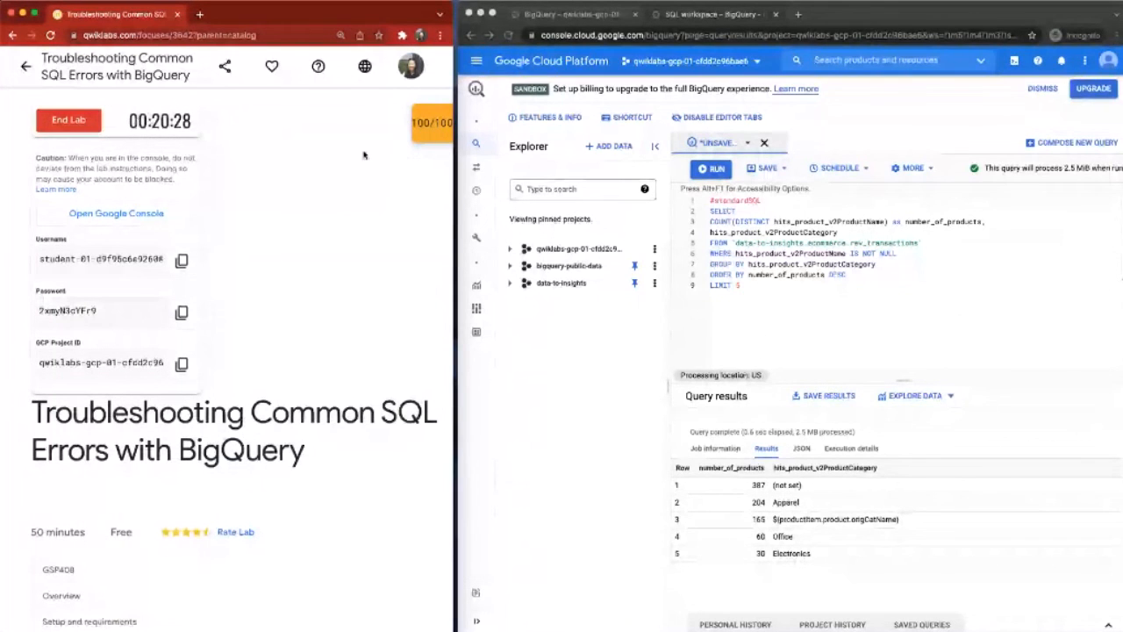
click(430, 123)
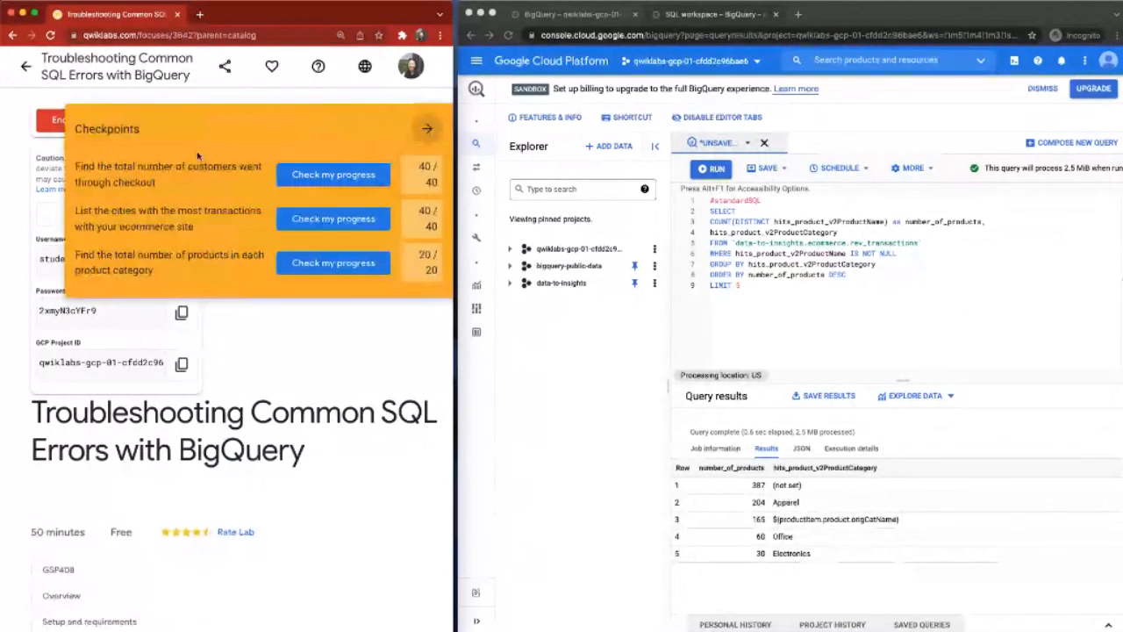
Step: Collapse the checkpoint score overview and close the incognito BigQuery window, leaving the site without saving the open query
click(427, 130)
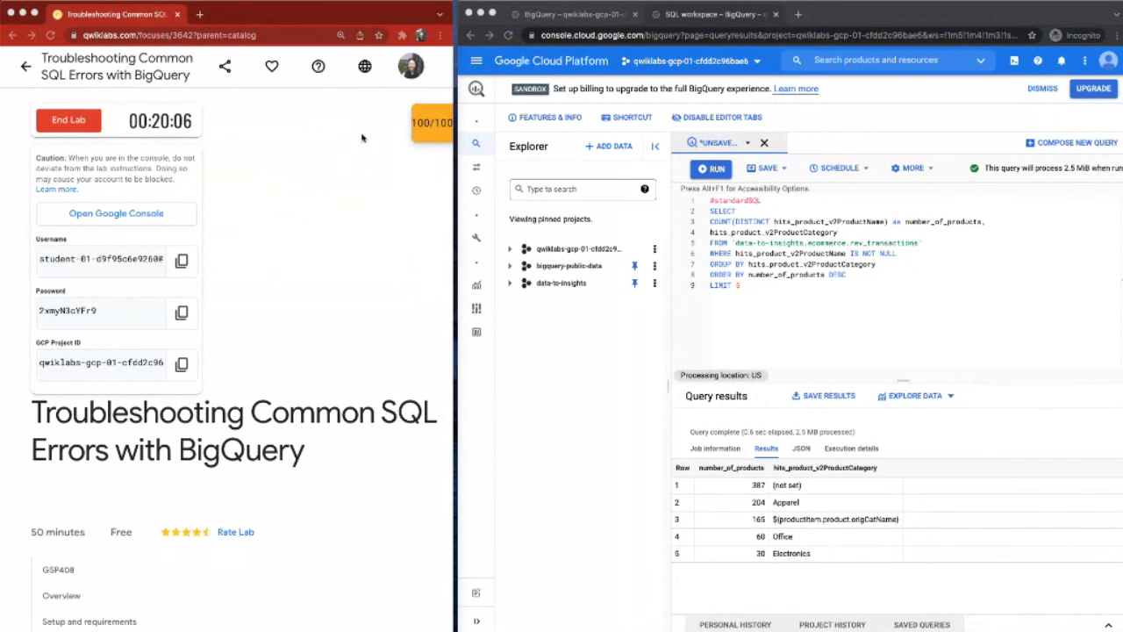
click(830, 19)
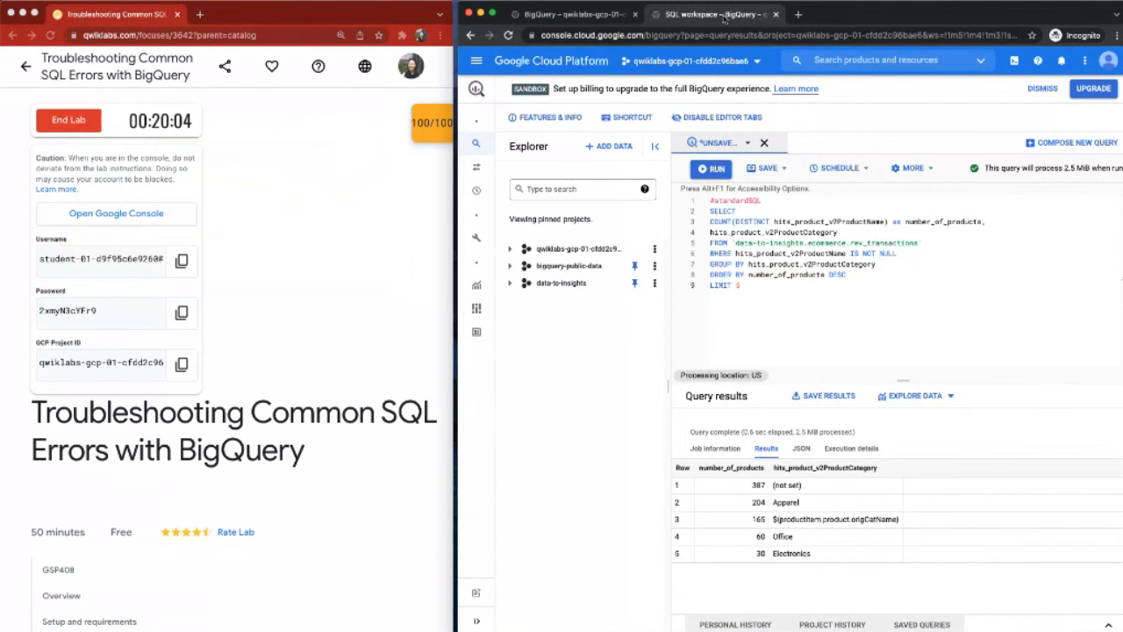
drag(814, 14, 809, 15)
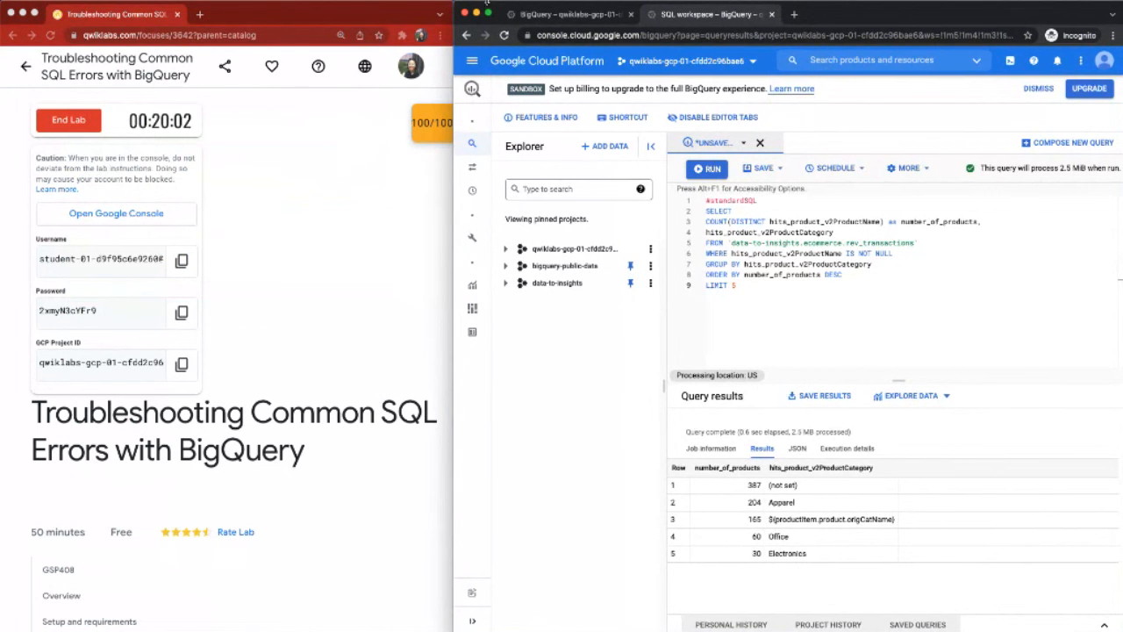
click(466, 14)
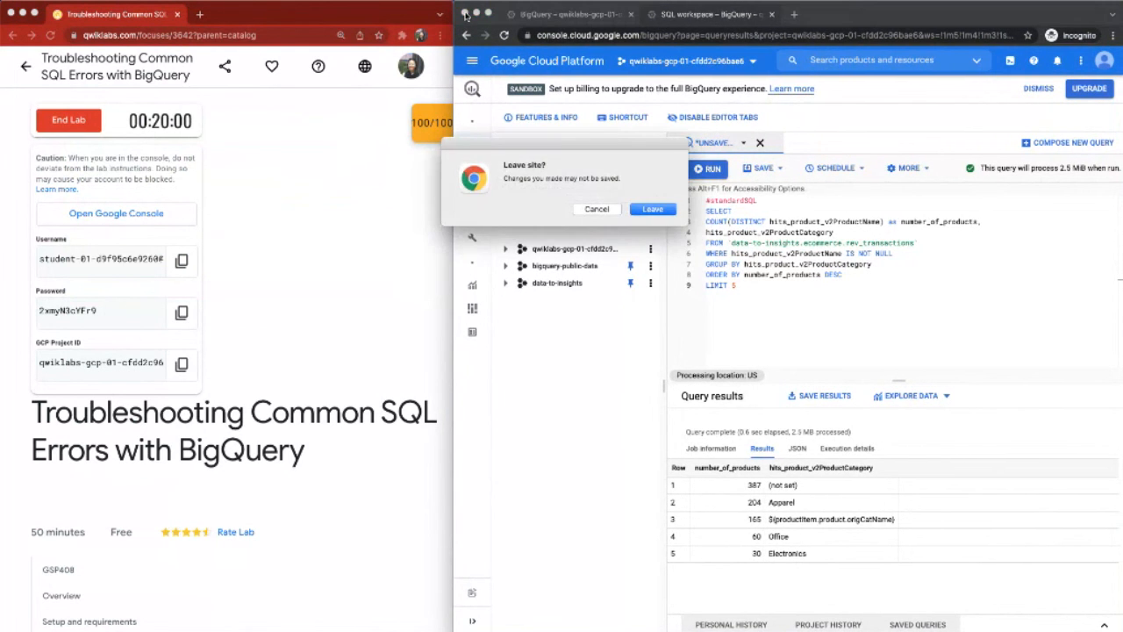
click(654, 211)
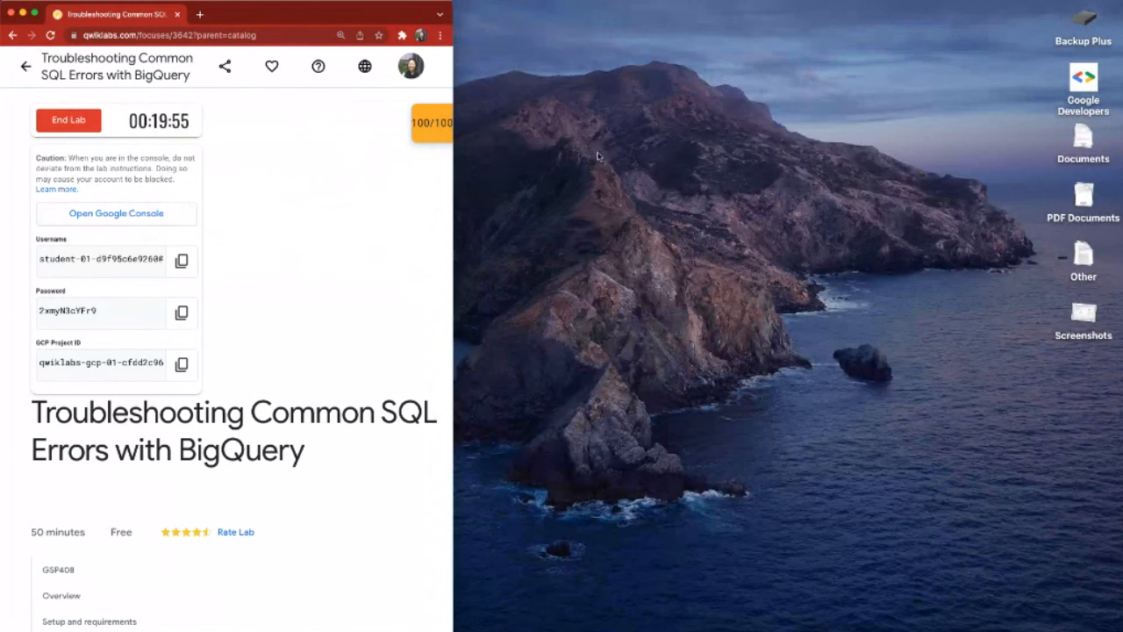
right_click(154, 214)
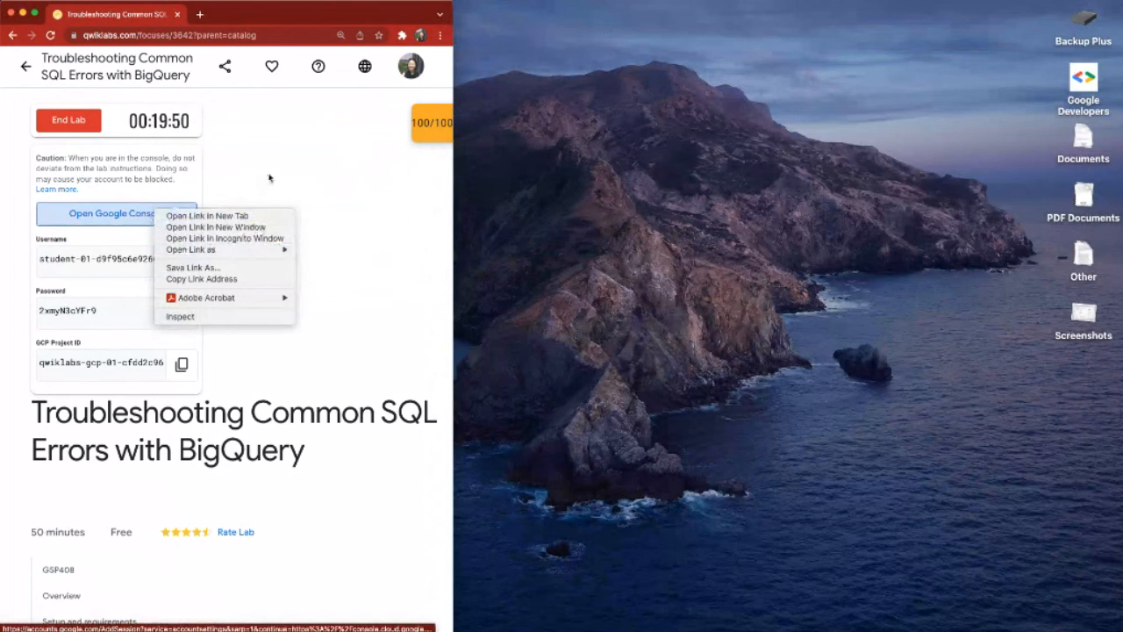
click(270, 178)
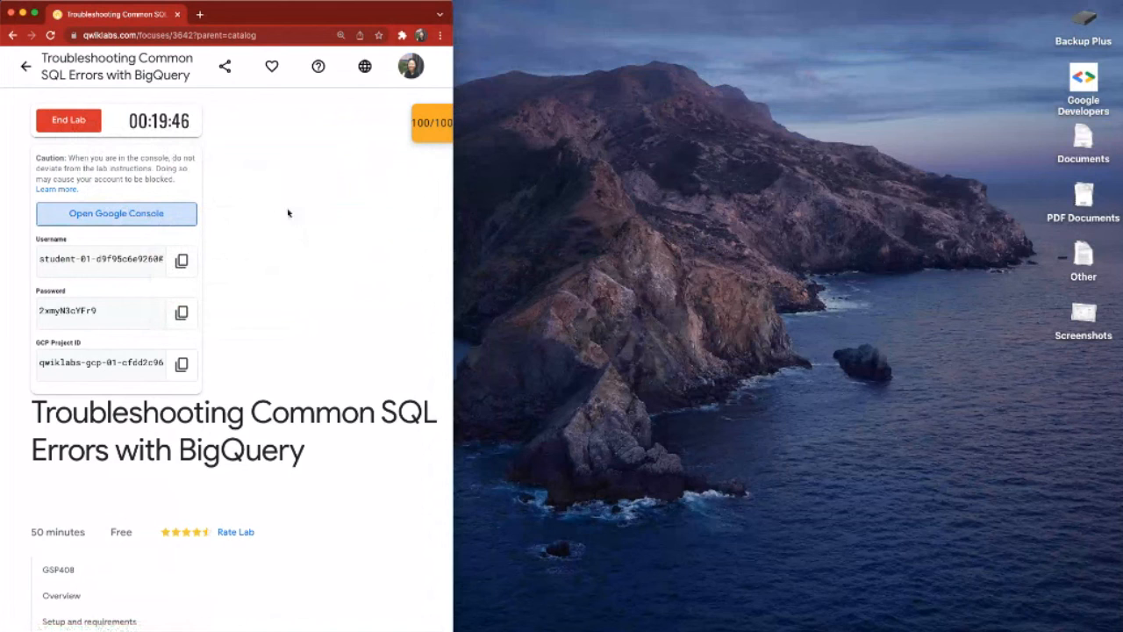
right_click(127, 216)
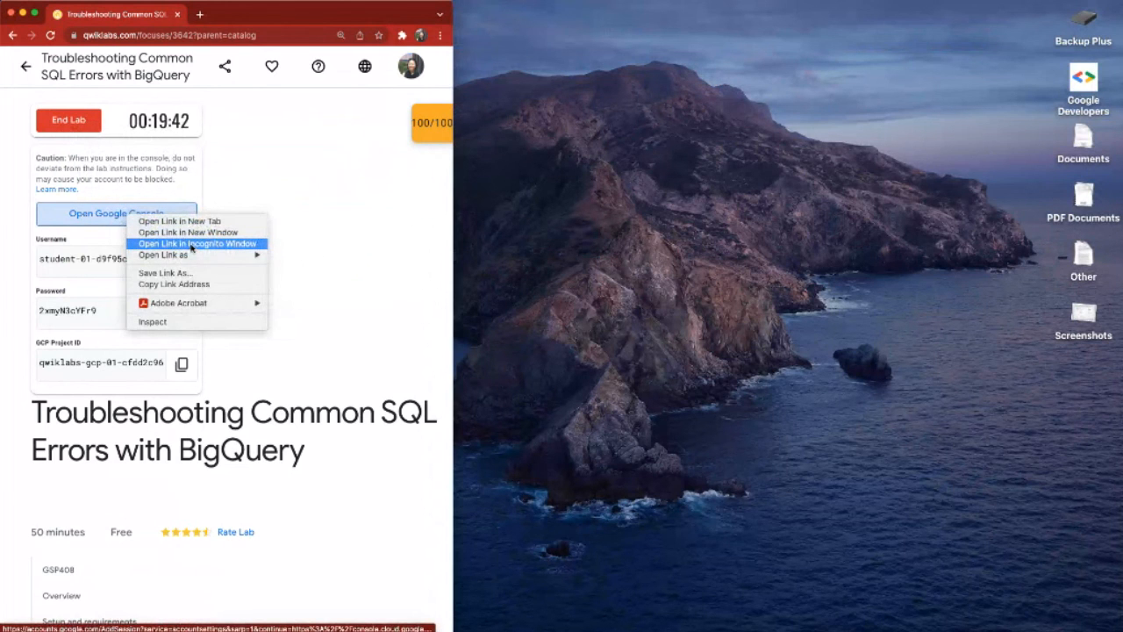
click(271, 229)
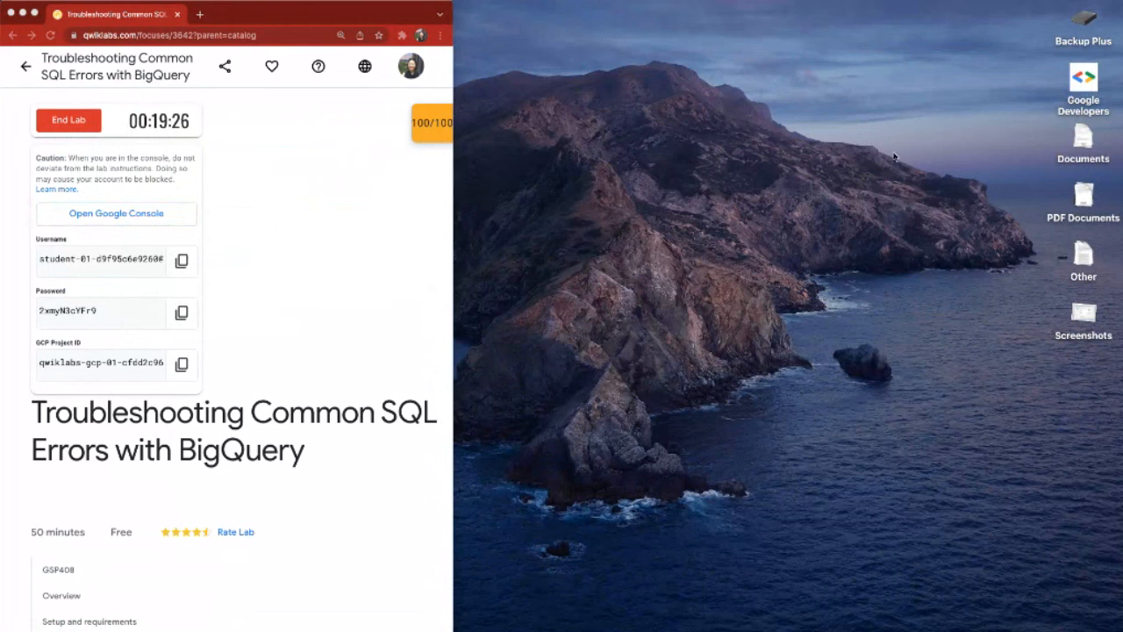
mouse_move(860, 3)
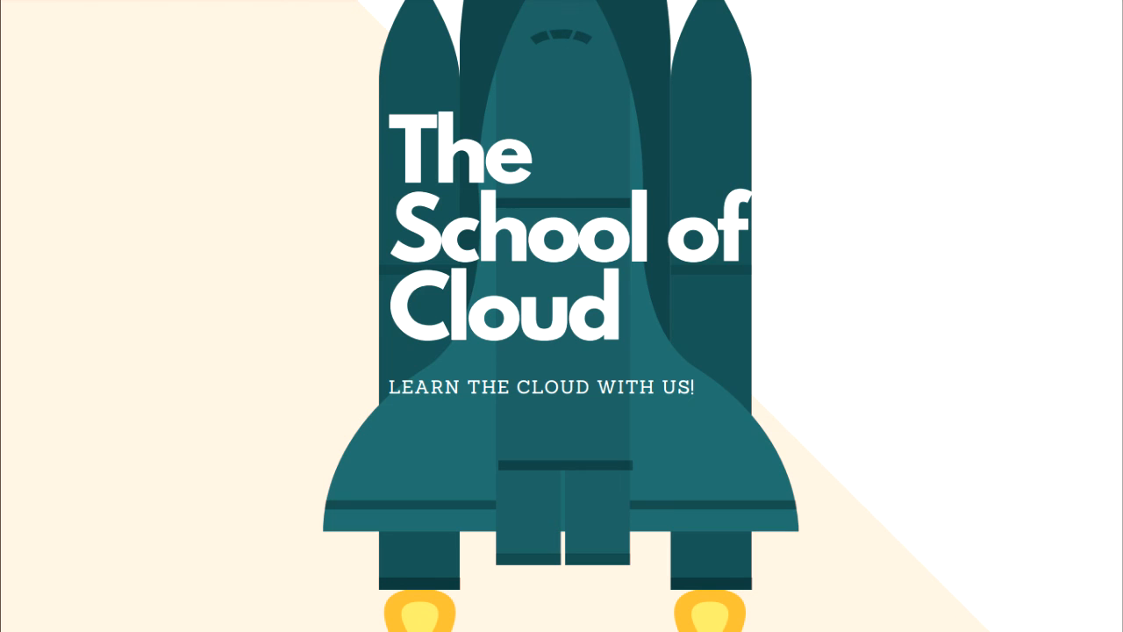